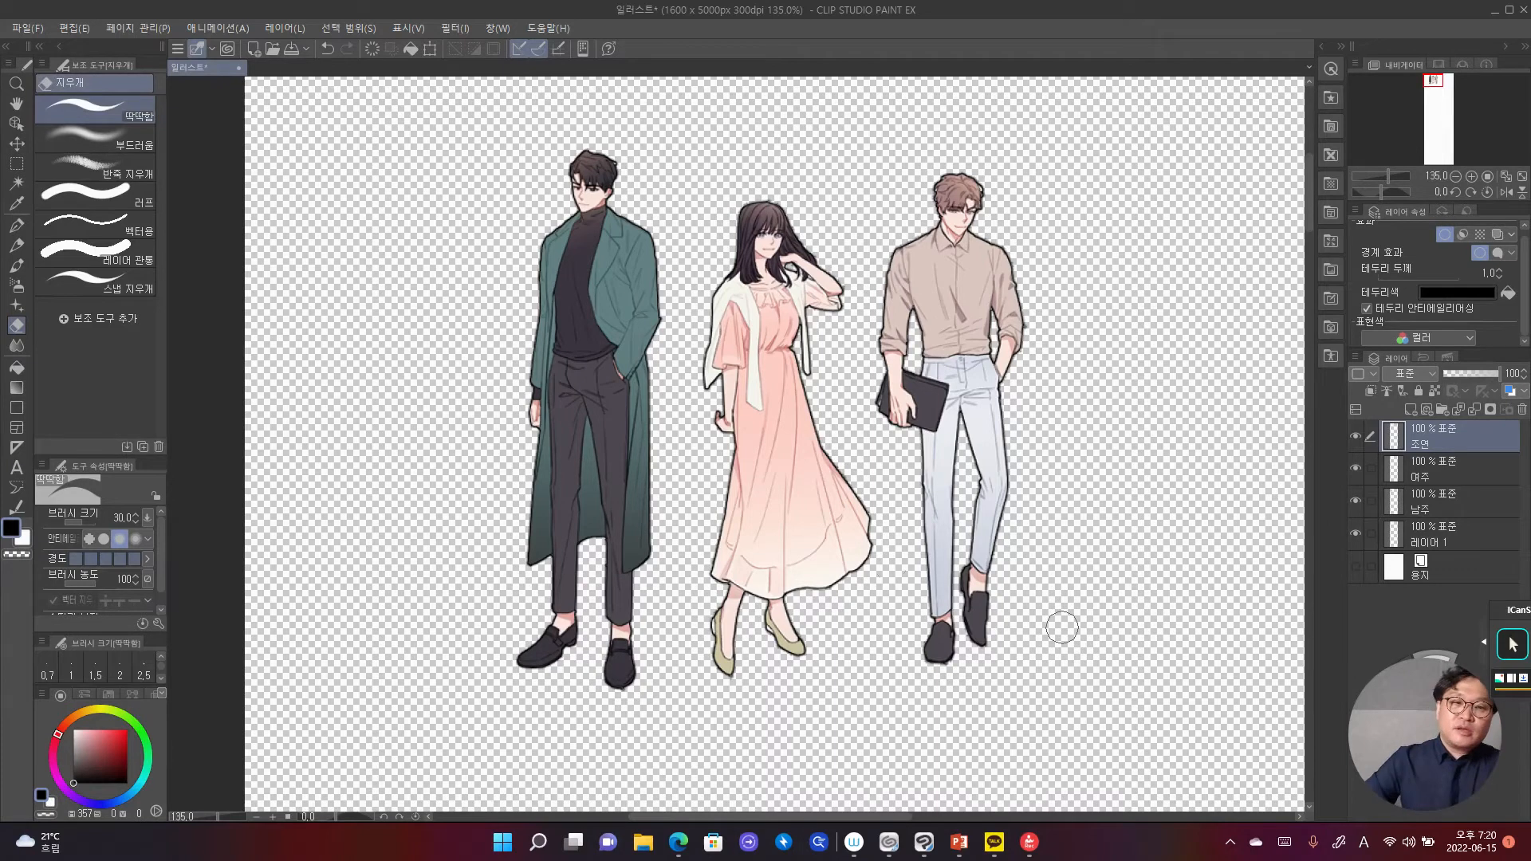
Step: Activate the layer move tool and toggle the visibility of the 남주, 여주 and 조연 layers to check which character each holds
key("Hangul")
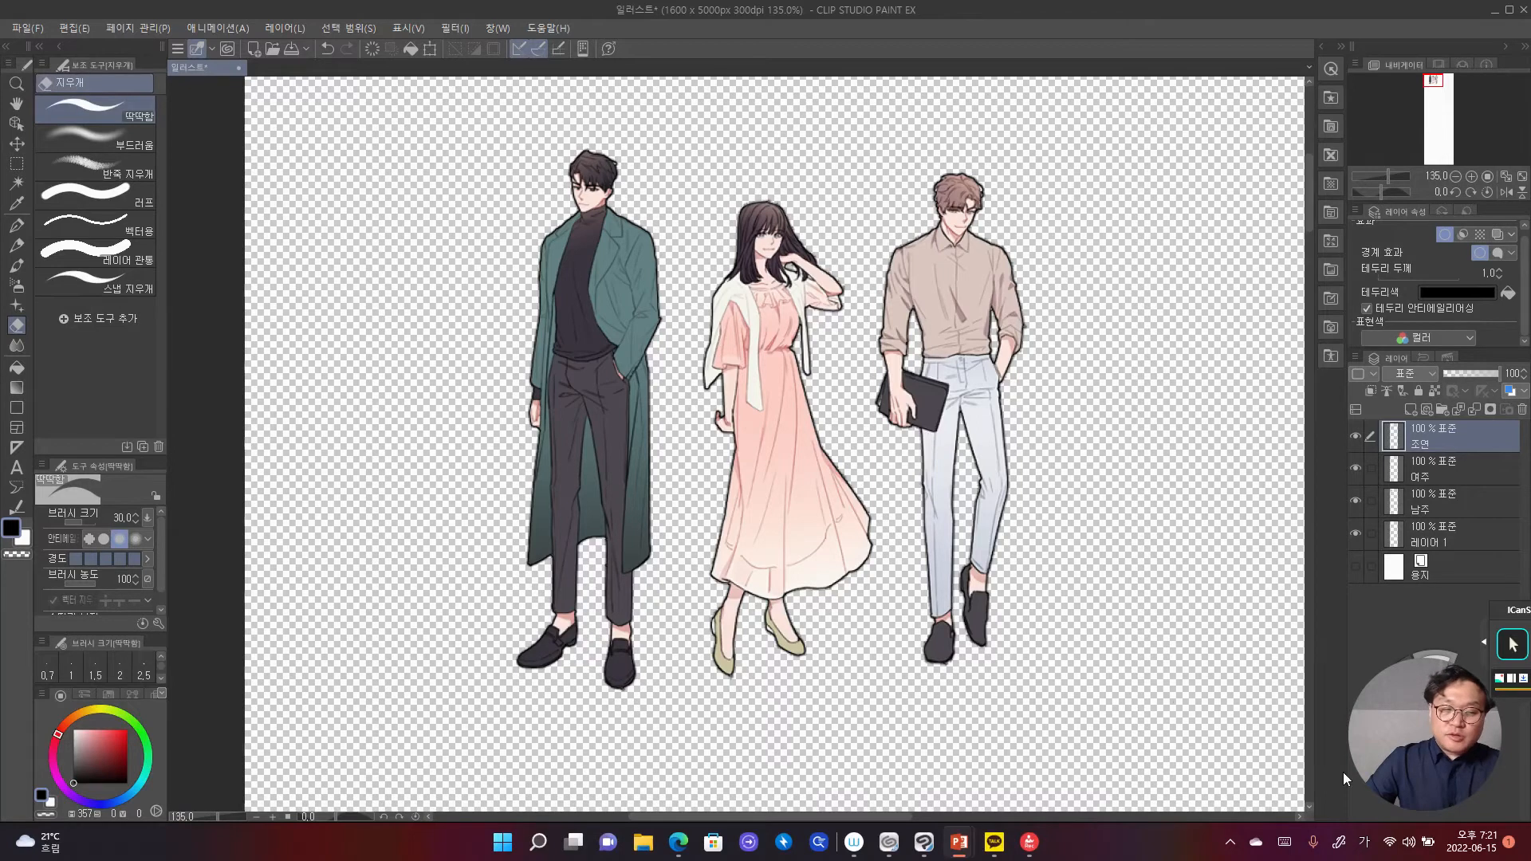
left_click(17, 143)
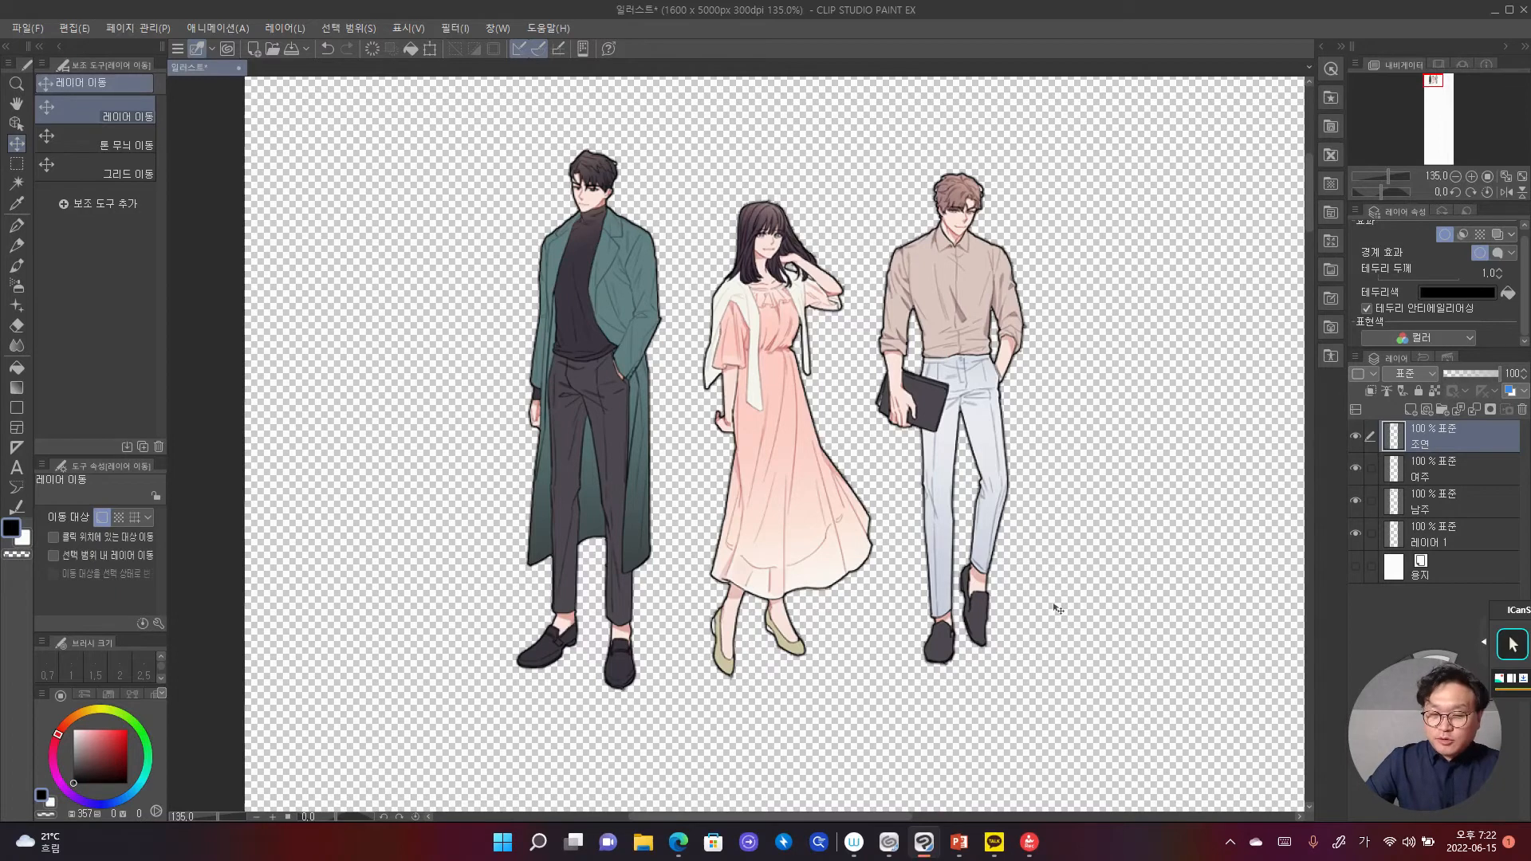
left_click(1355, 502)
left_click(1356, 499)
left_click(1354, 468)
left_click(1354, 468)
left_click(1354, 439)
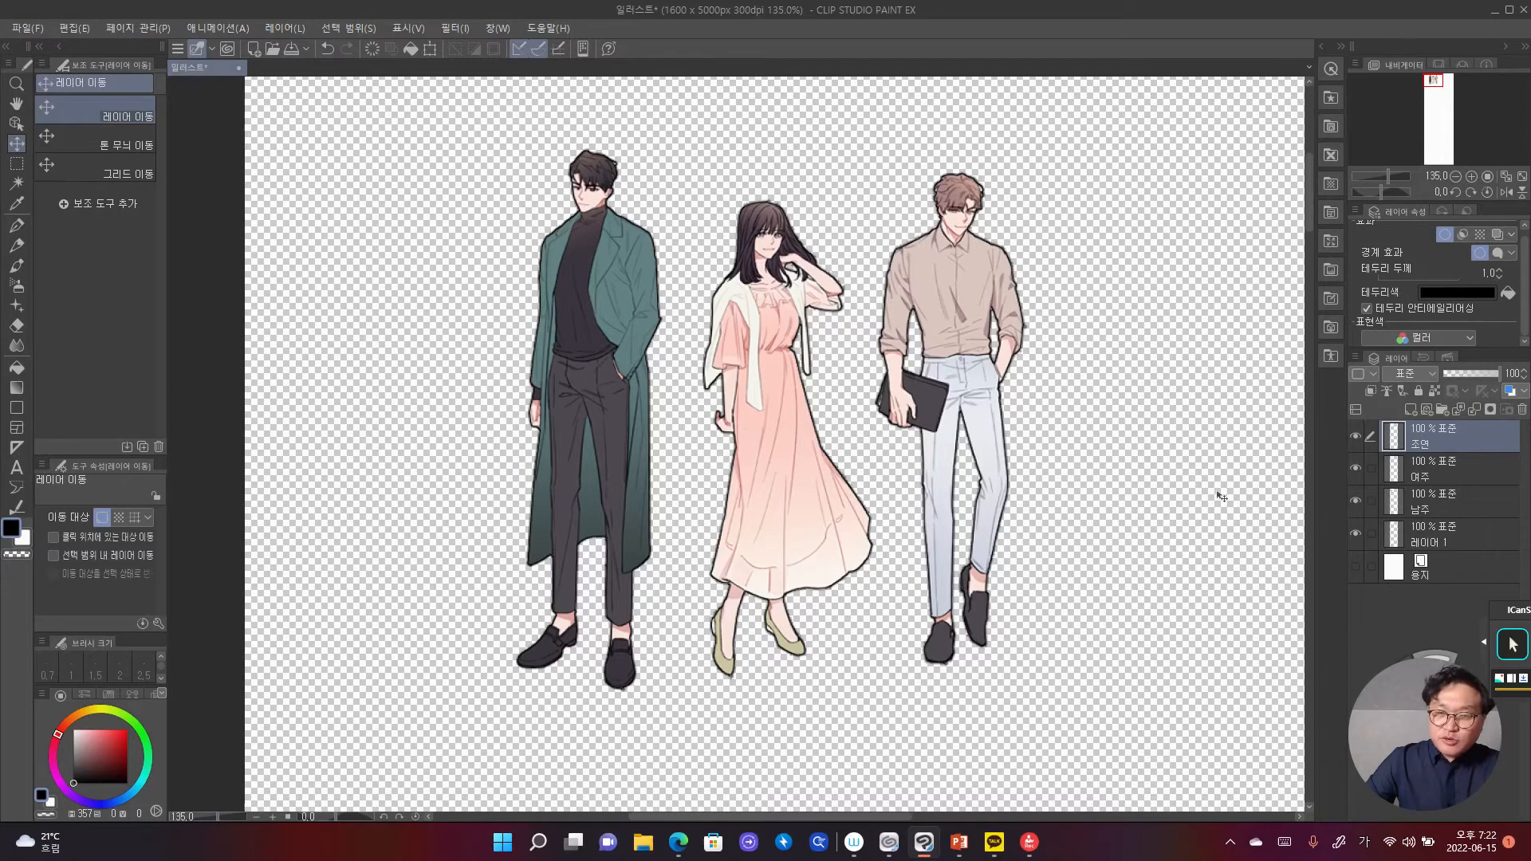
Step: Pick a light red drawing colour (hue 357, saturation 64, value 100) and set the 조연 layer's expression colour to gray (그레이)
mouse_move(99, 736)
left_mouse_down()
mouse_move(114, 741)
mouse_move(92, 722)
mouse_move(110, 726)
mouse_move(96, 757)
mouse_move(108, 729)
left_mouse_up()
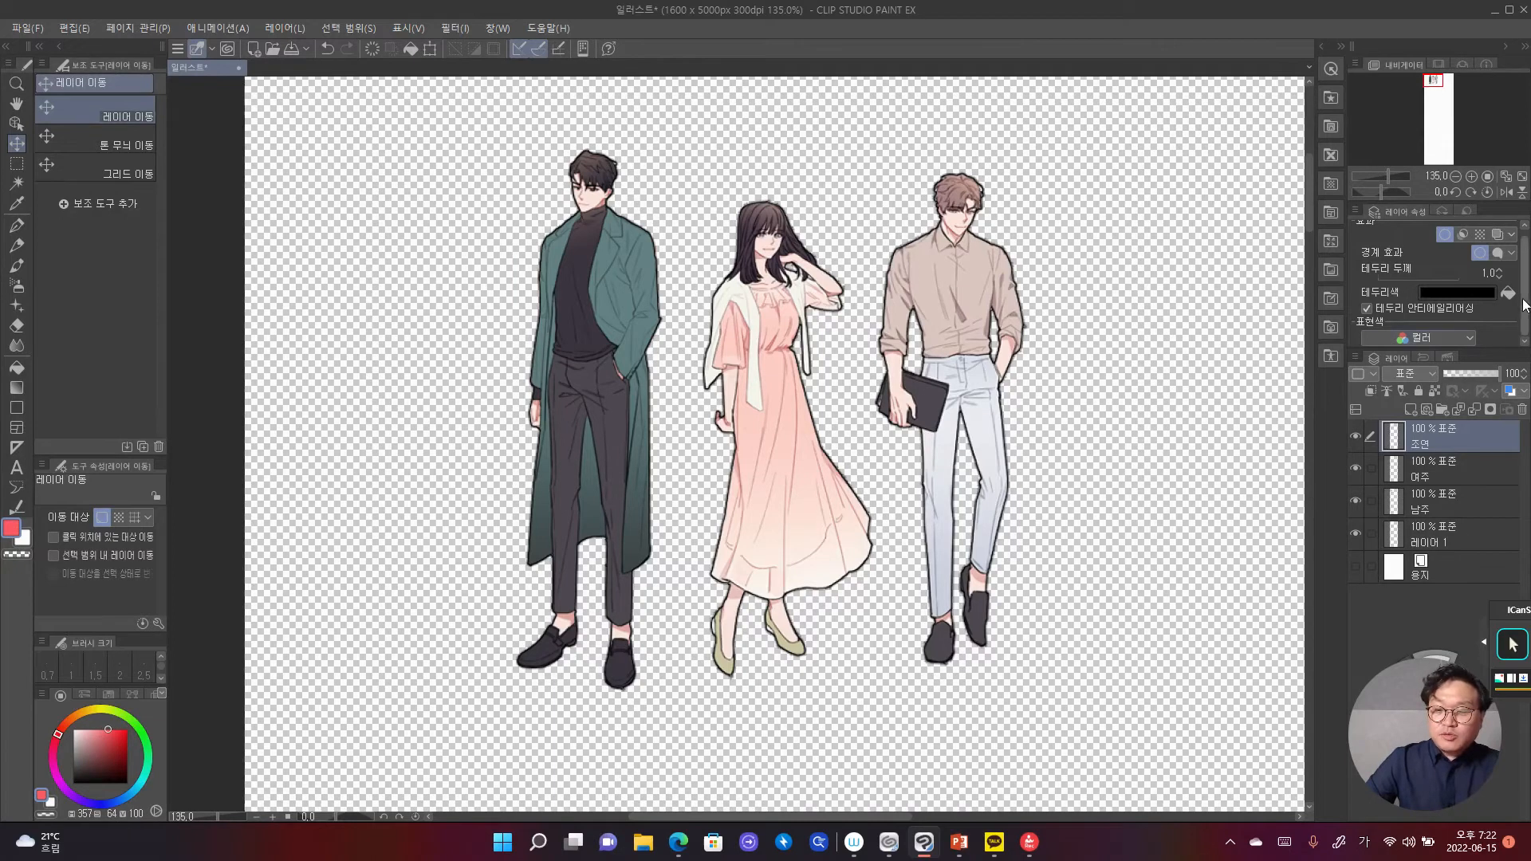
left_click(1448, 338)
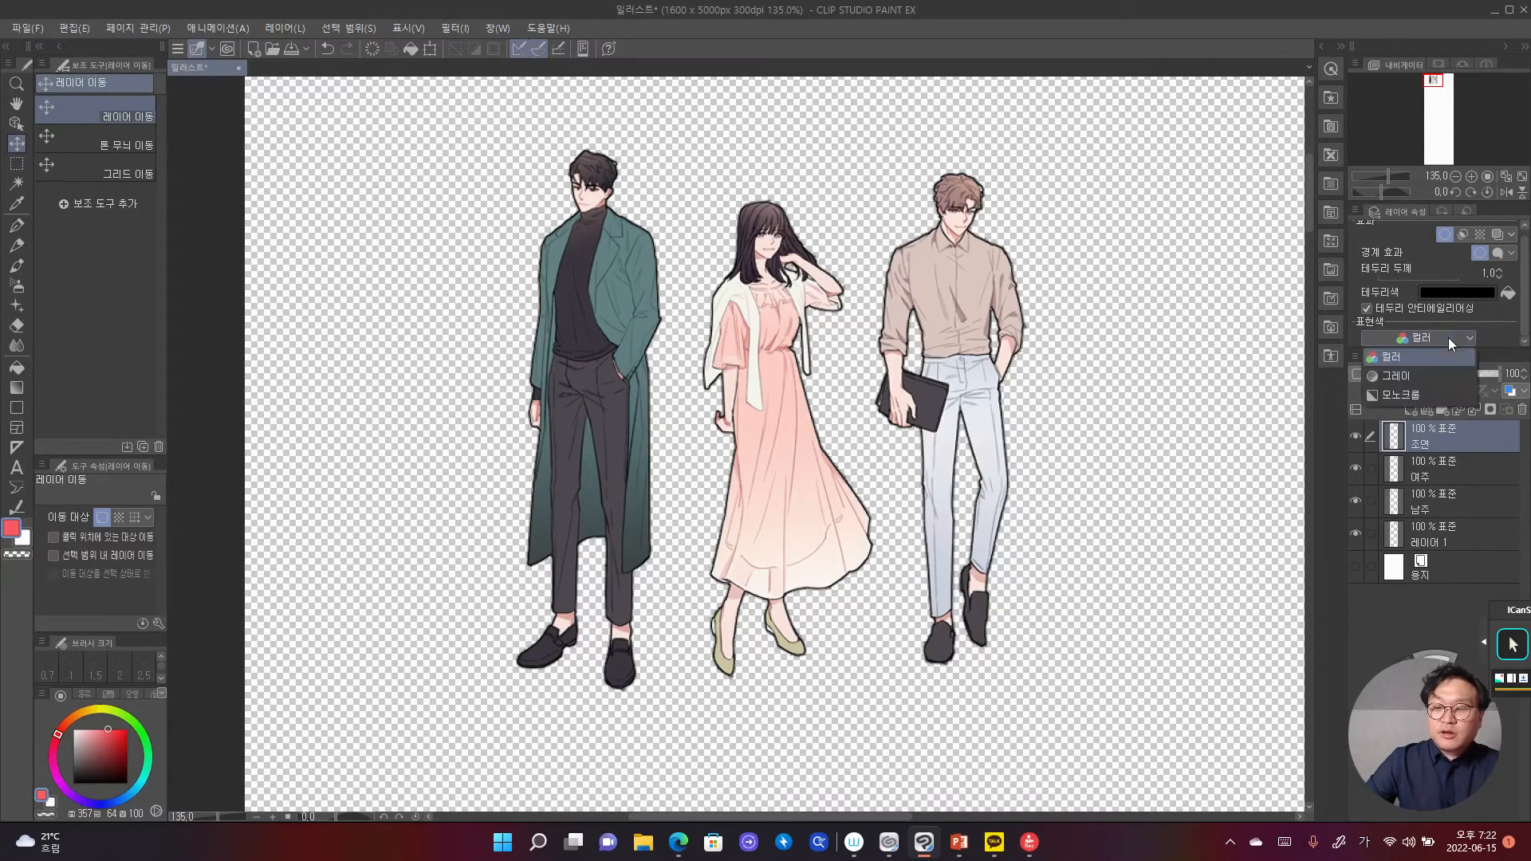
left_click(1432, 375)
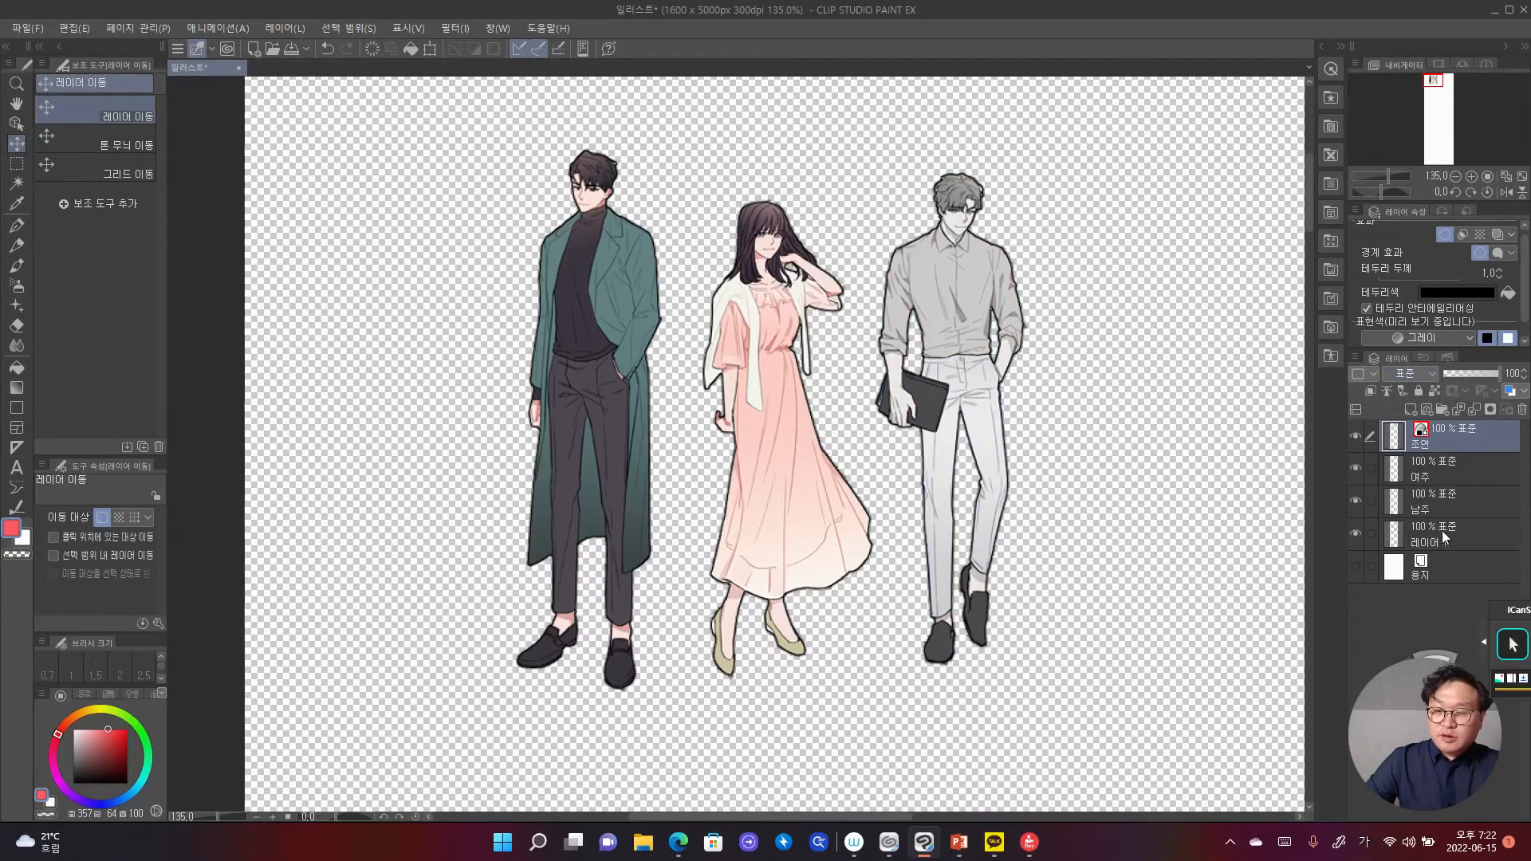
Step: Set the expression colour of the 여주 and 남주 layers to gray (그레이)
left_click(1450, 471)
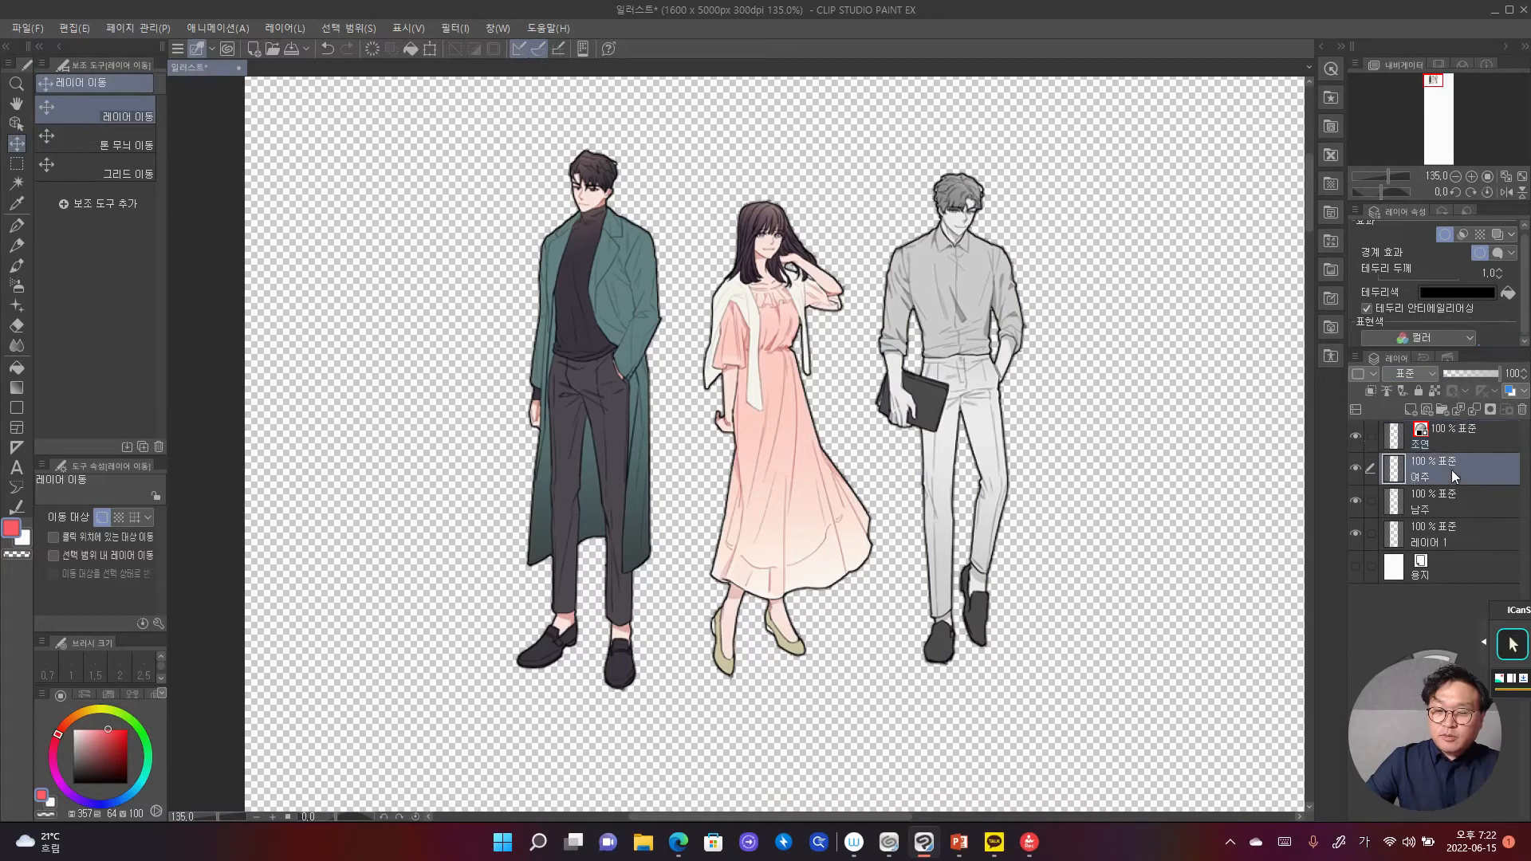
left_click(1432, 338)
left_click(1418, 375)
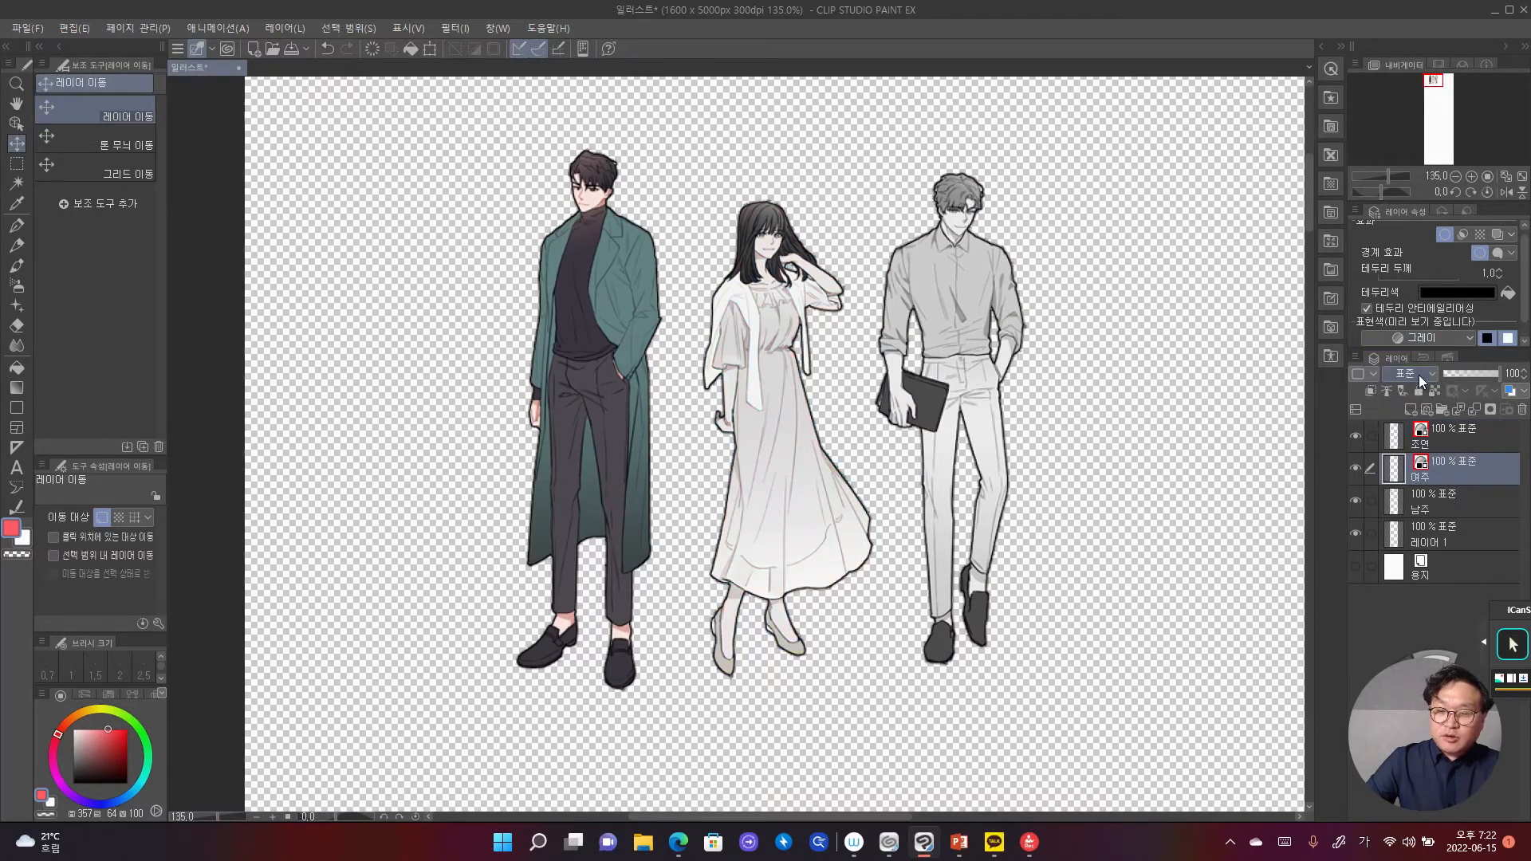
left_click(1434, 507)
left_click(1427, 338)
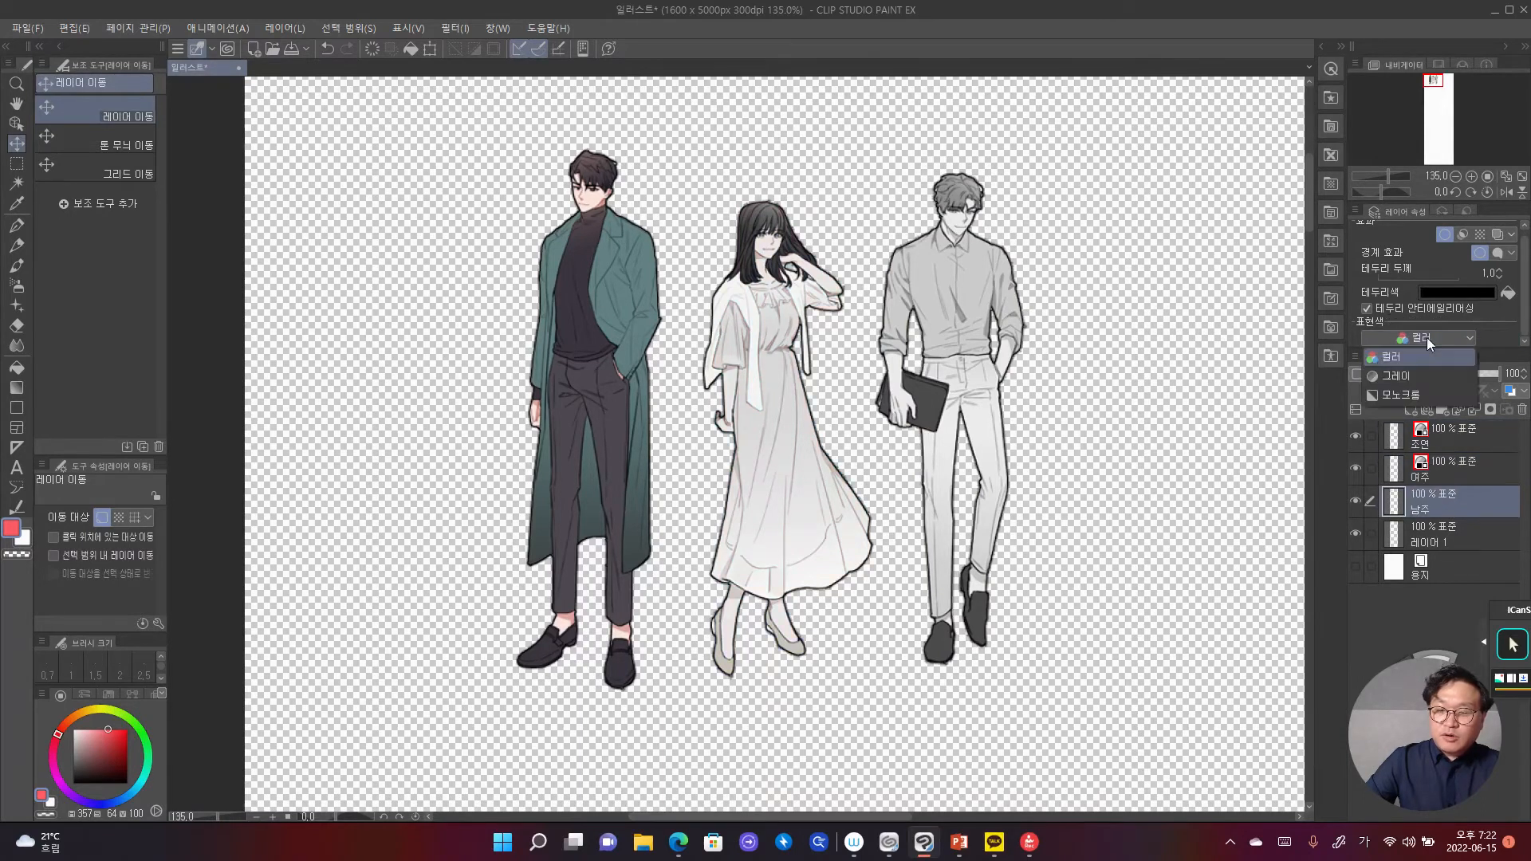
left_click(1418, 380)
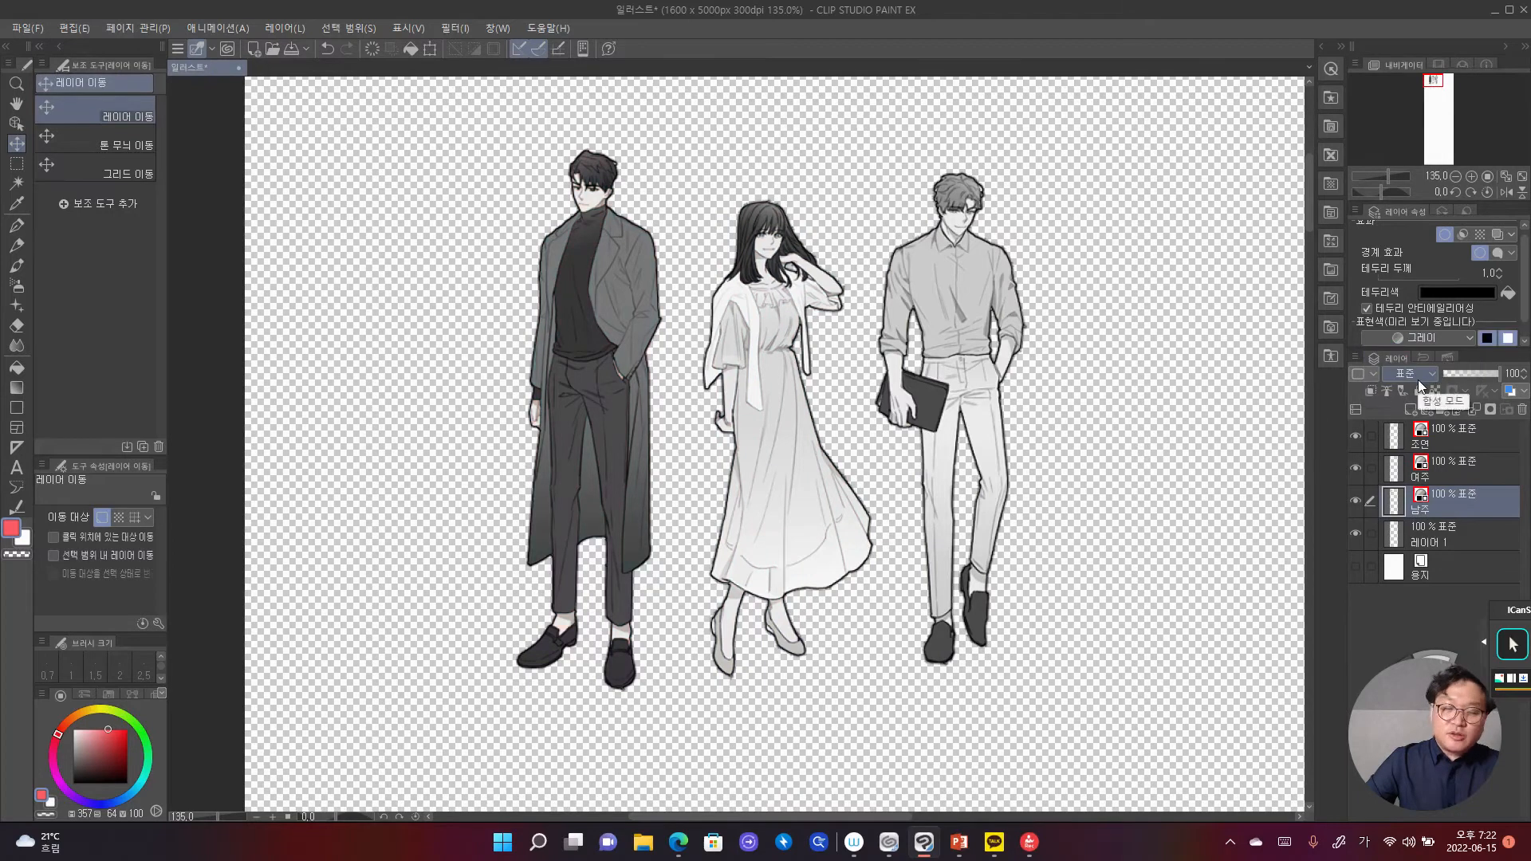
Step: Change the drawing colour to a muted blue with hue 210, saturation 39 and value 71
mouse_move(111, 730)
left_mouse_down()
mouse_move(105, 753)
mouse_move(75, 720)
mouse_move(55, 748)
mouse_move(69, 792)
mouse_move(124, 797)
left_mouse_up()
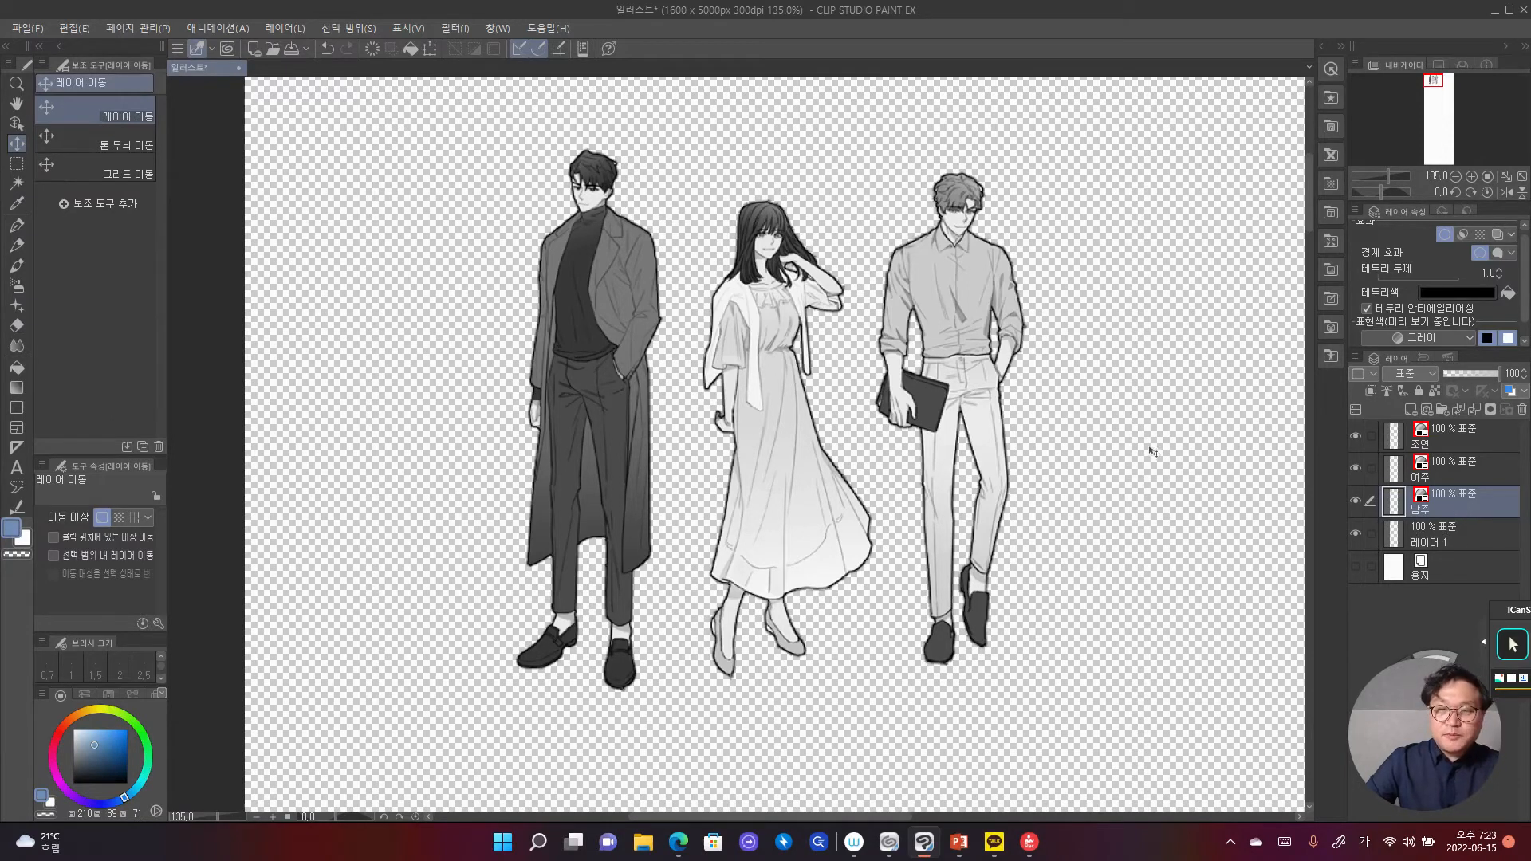
key("alt+Tab")
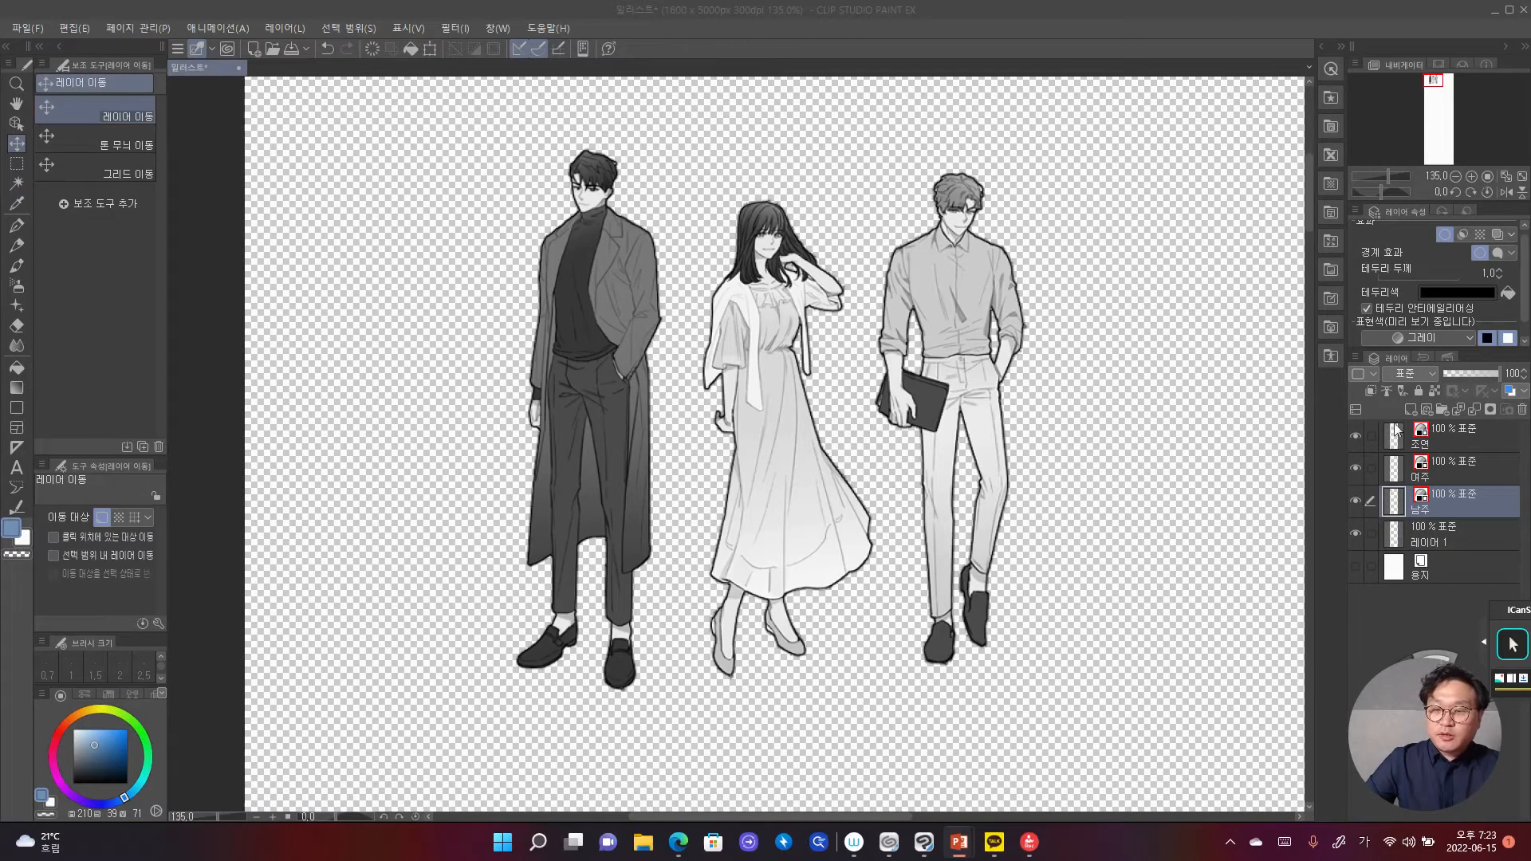
Step: Show the material library and look through the brush materials in the Download folder
left_click(1329, 98)
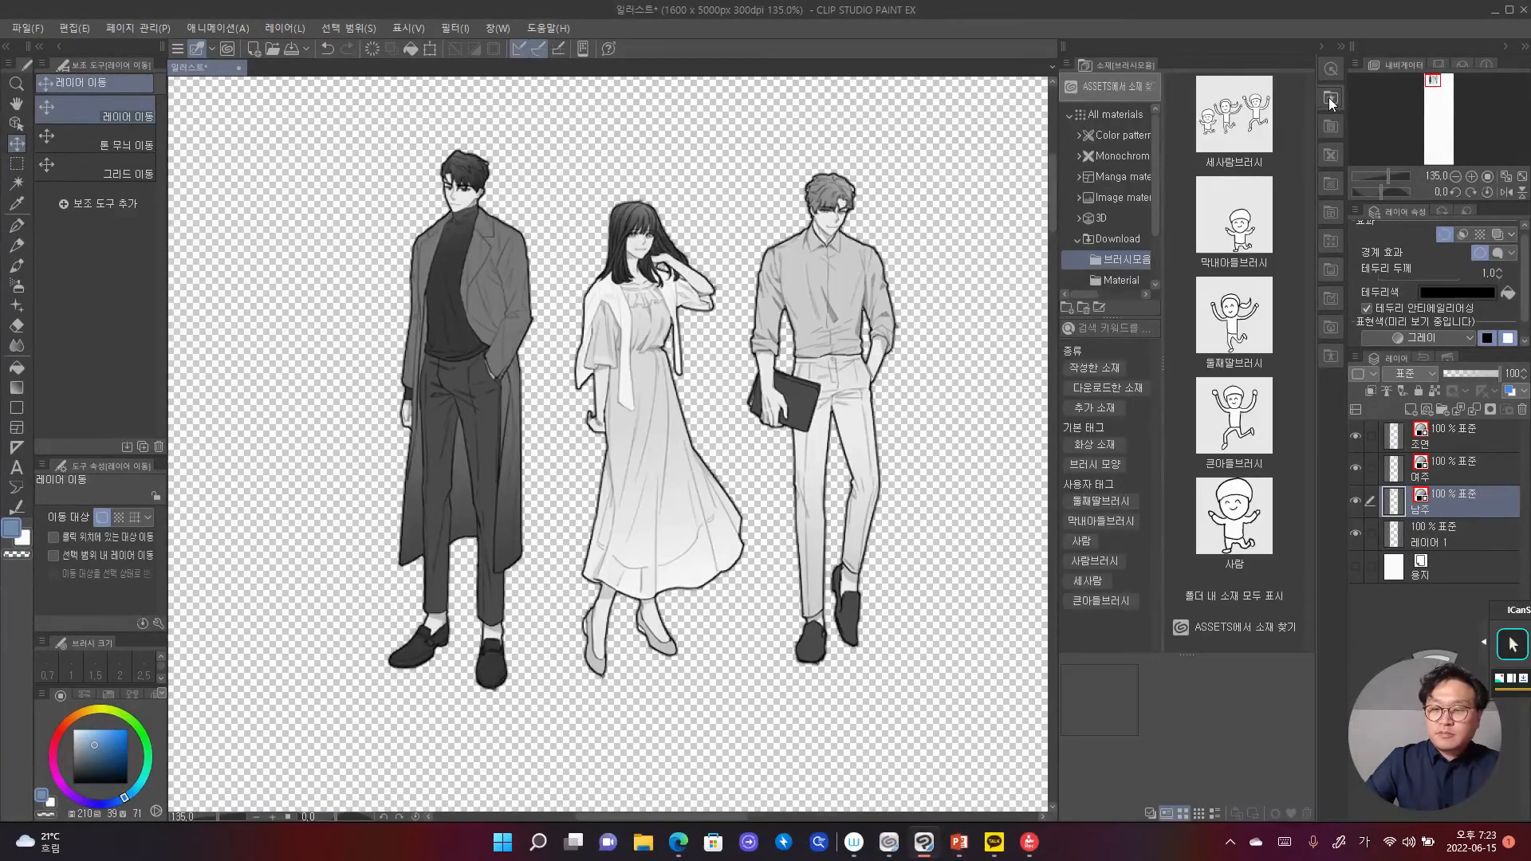
left_click(1238, 121)
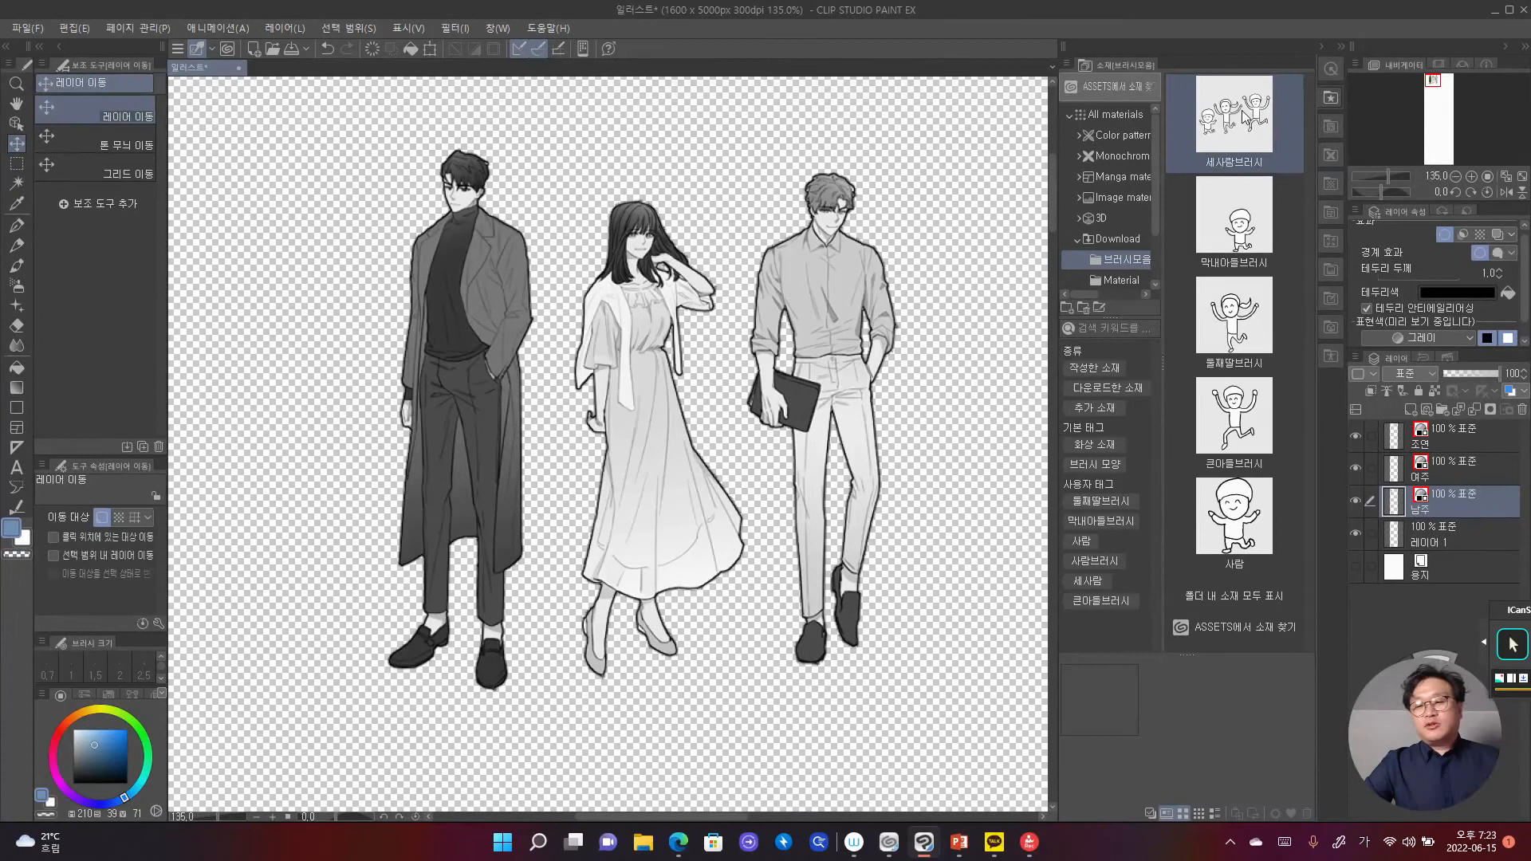
left_click(1098, 240)
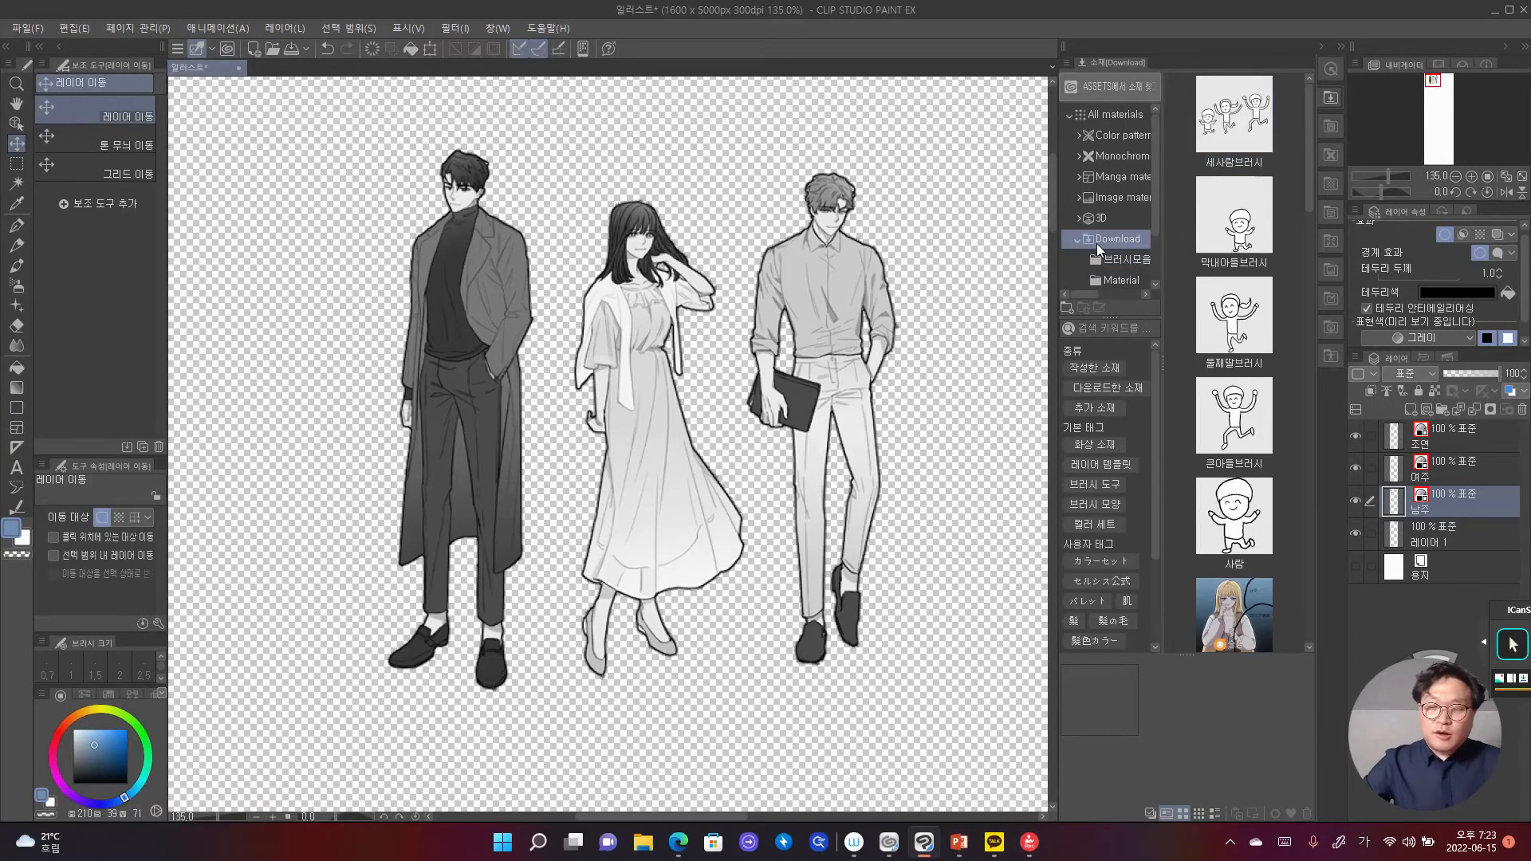
left_click(1242, 450)
left_click(1179, 255)
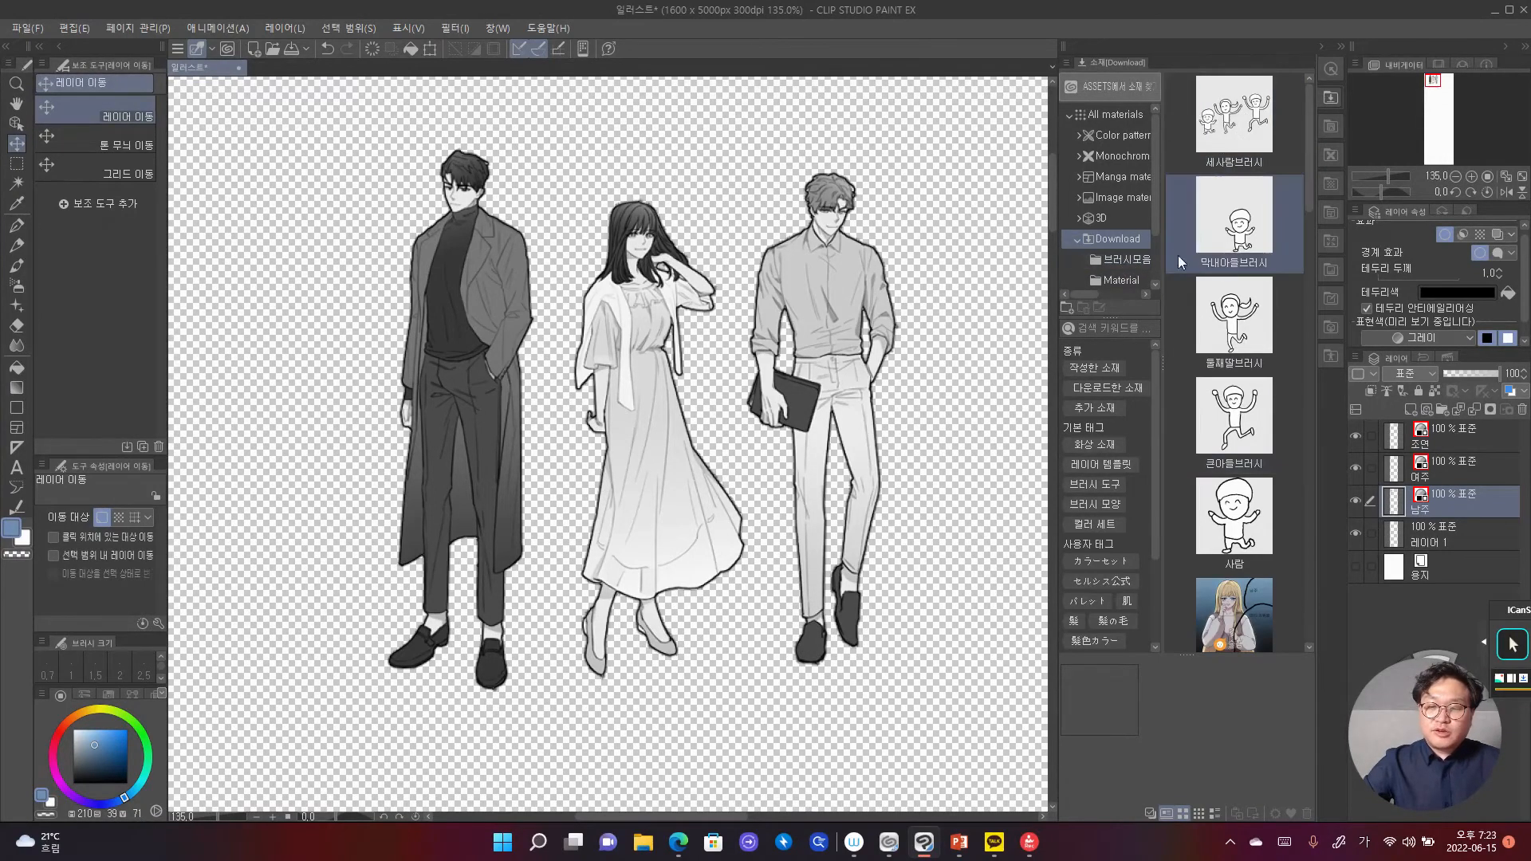
left_click(1239, 280)
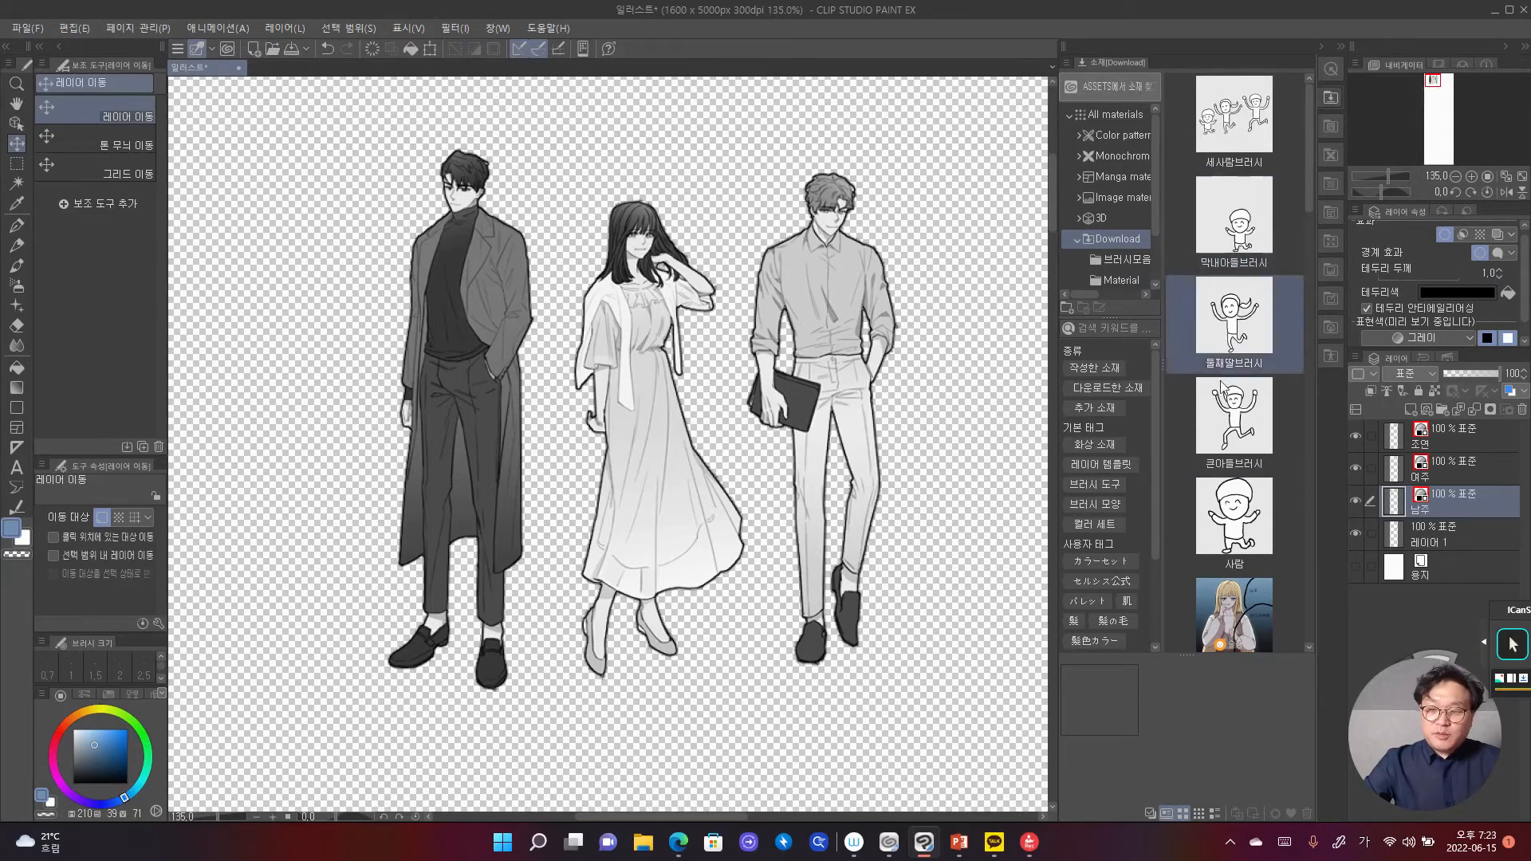
Step: Create a new folder named 사람브러쉬 inside the Download material folder
right_click(1122, 243)
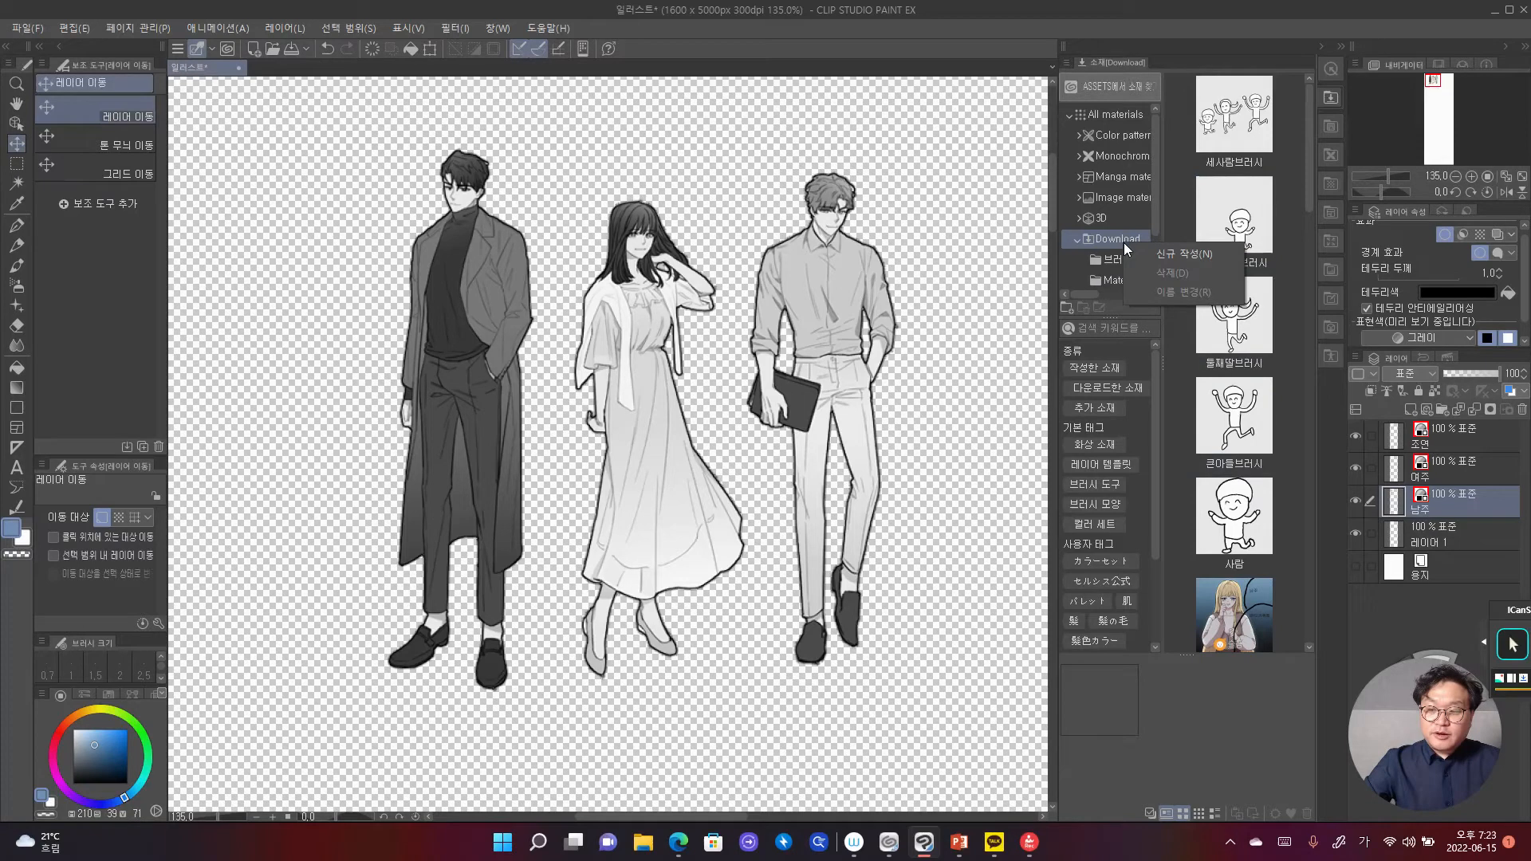
left_click(1149, 257)
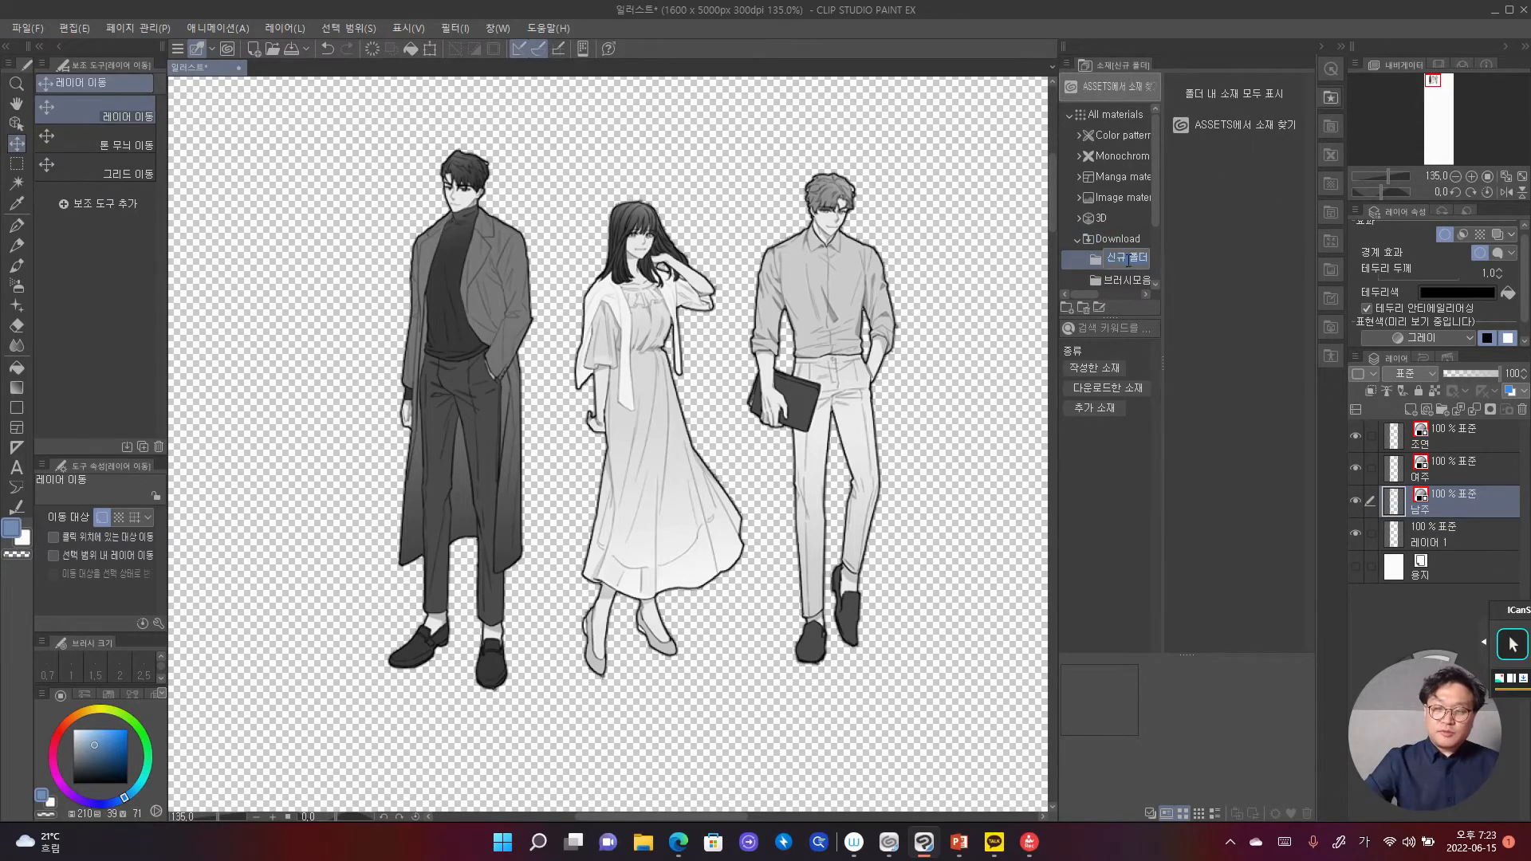
type("식")
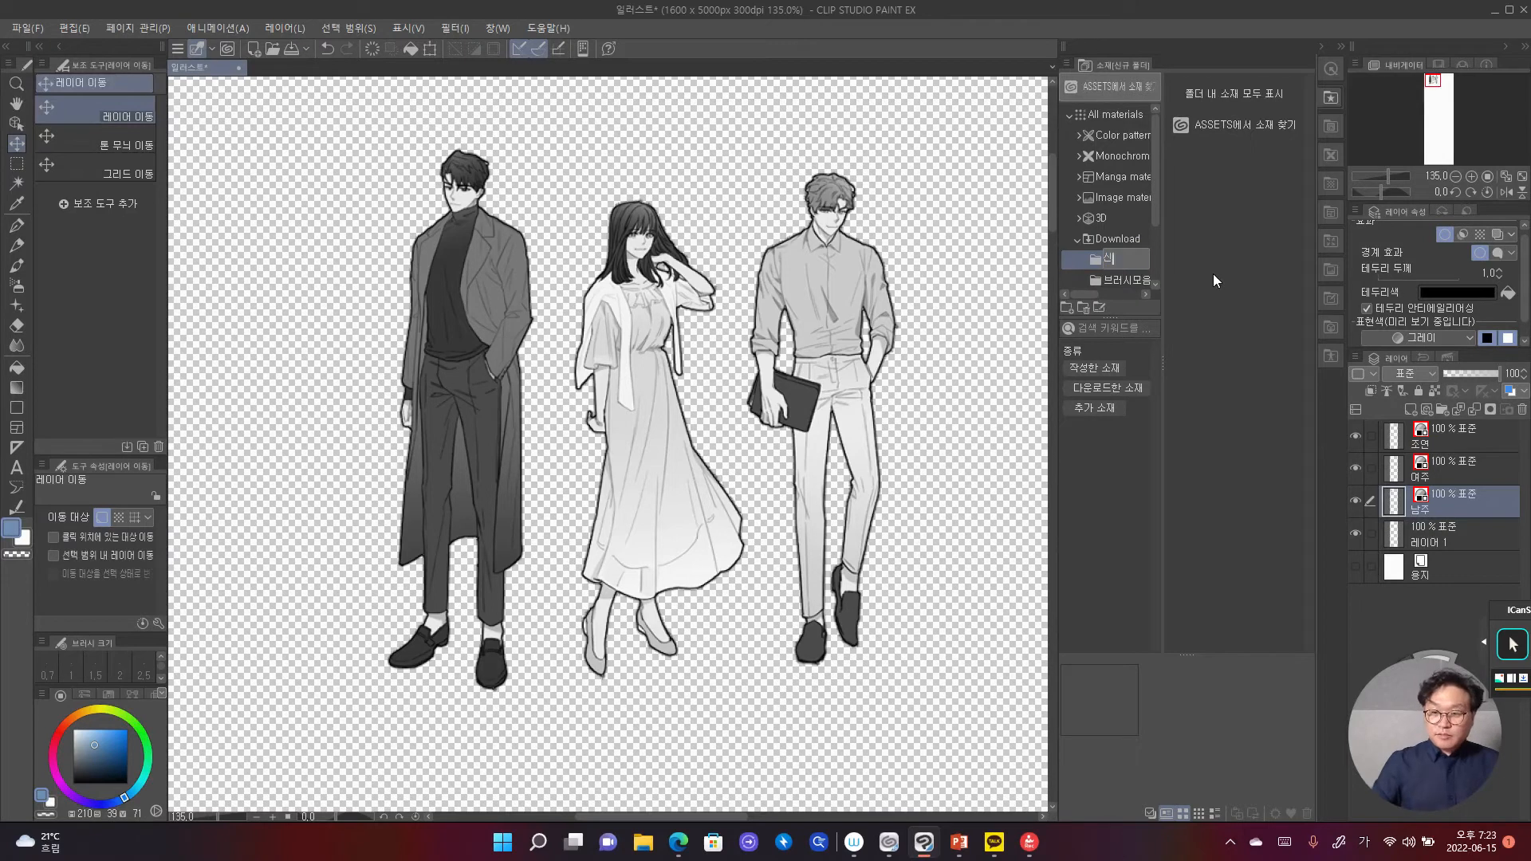
type("입사")
key("BackSpace")
key("BackSpace")
key("BackSpace")
key("BackSpace")
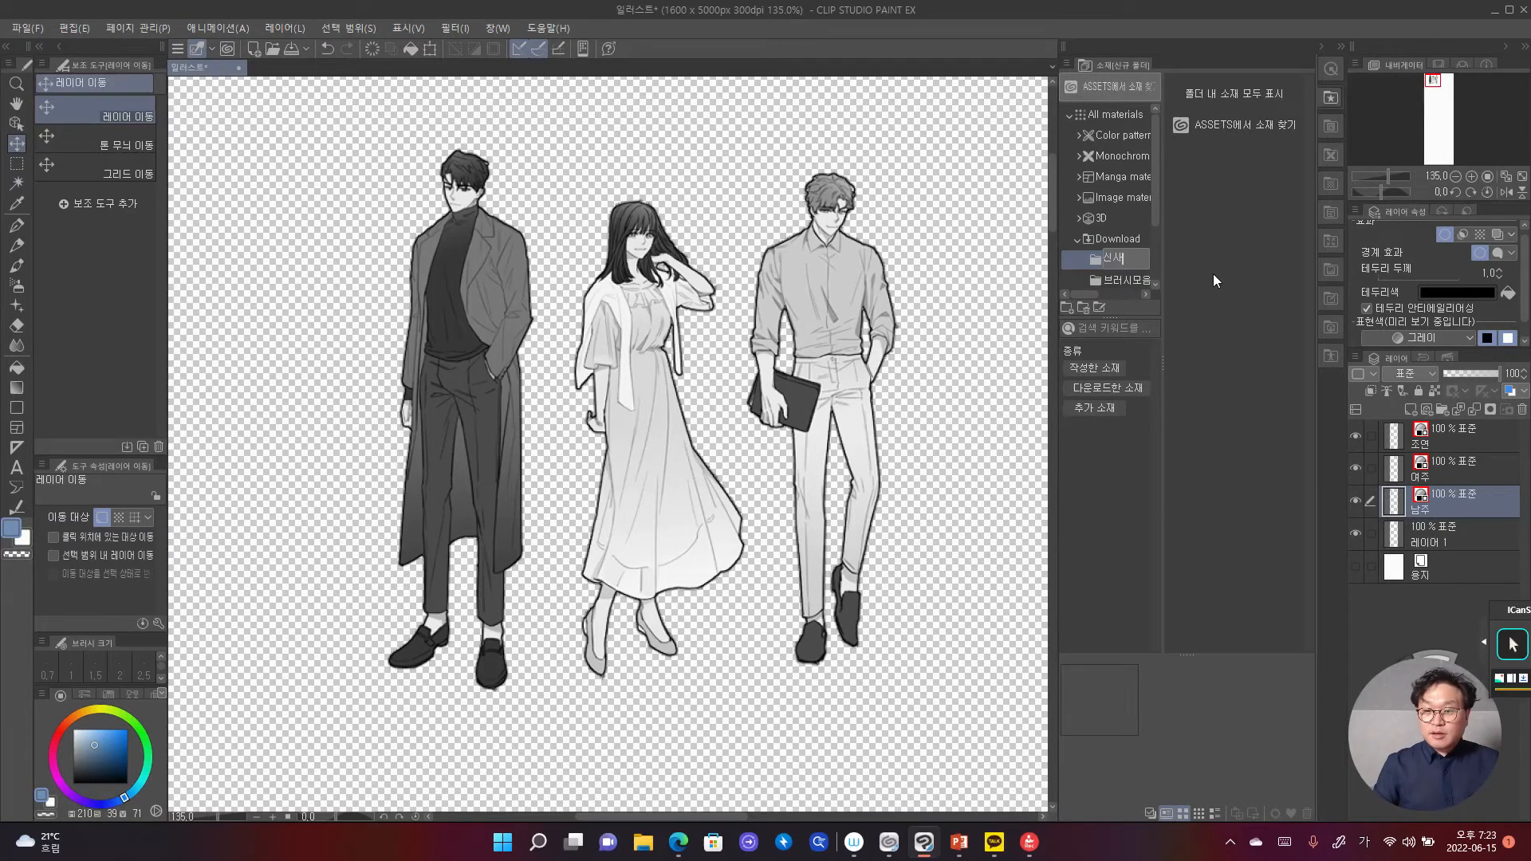
type("사람브럭")
type("쉬")
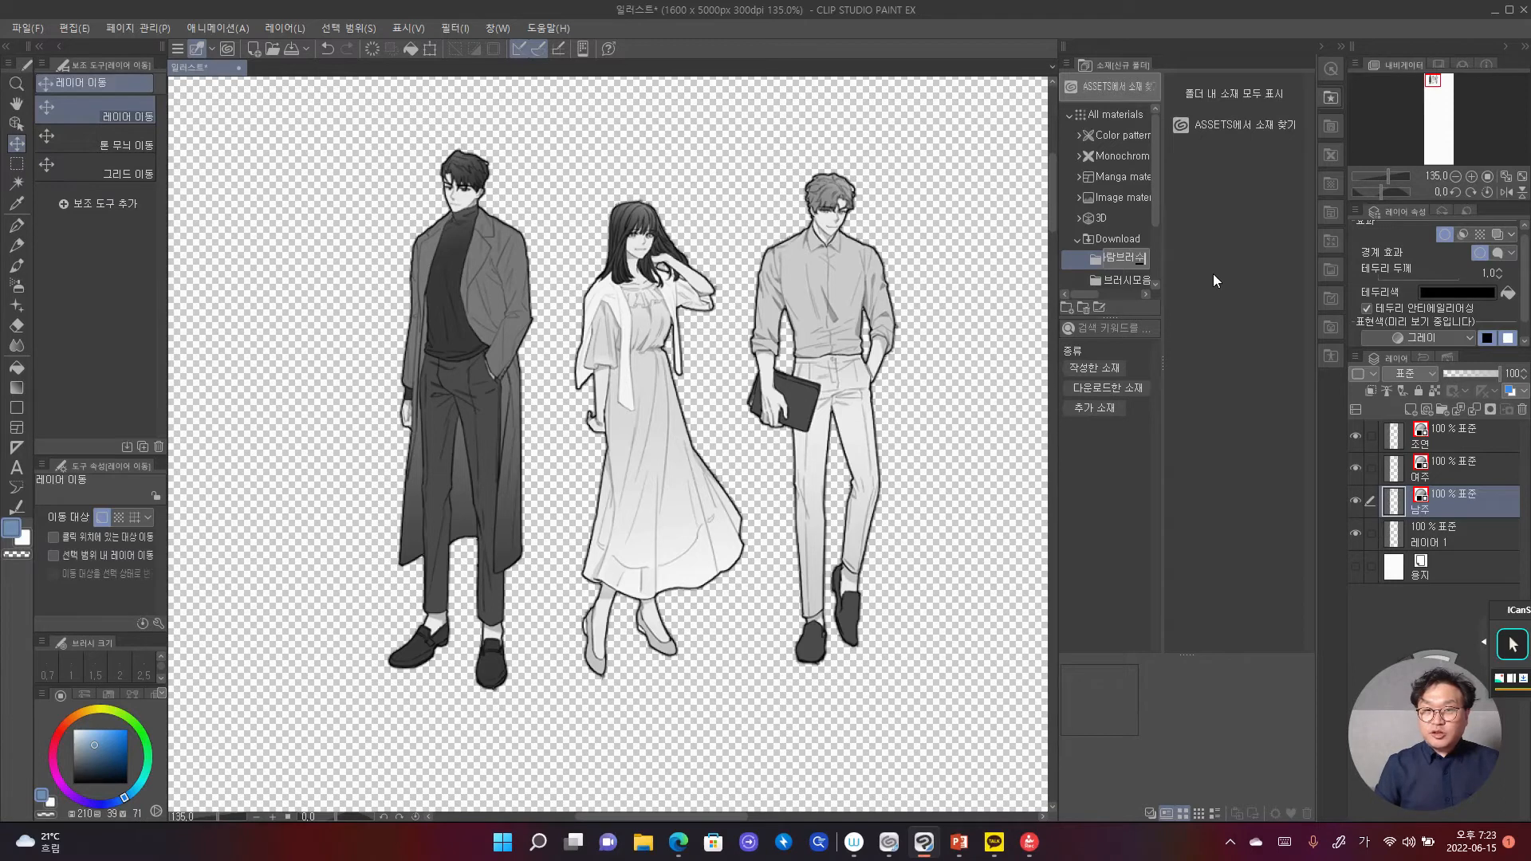
key("Return")
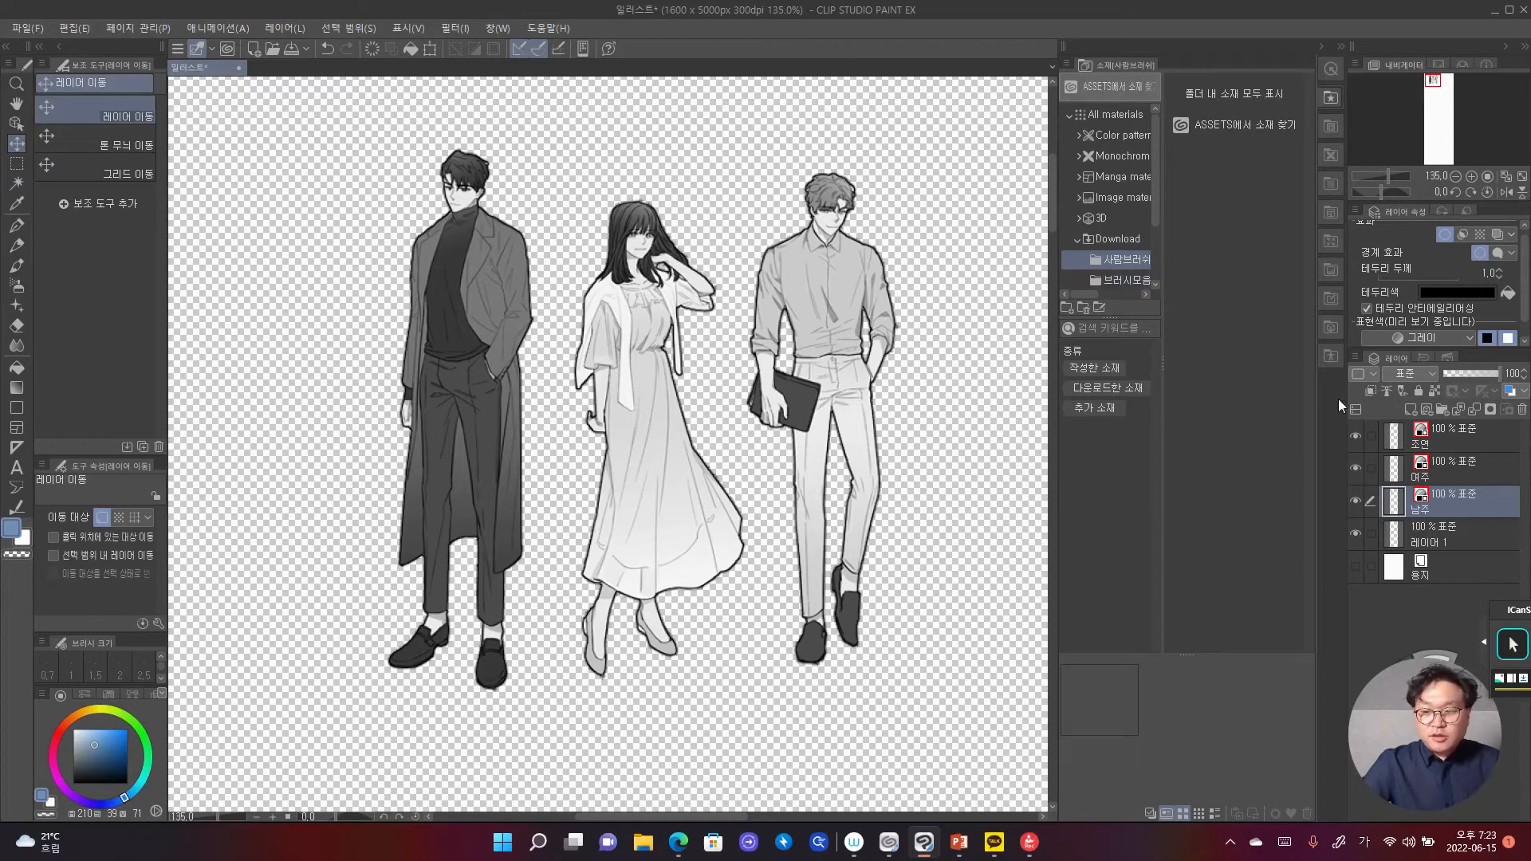
Step: Add the 남주 layer as an image material to the 사람브러쉬 folder
left_click_drag(1455, 508, 1264, 124)
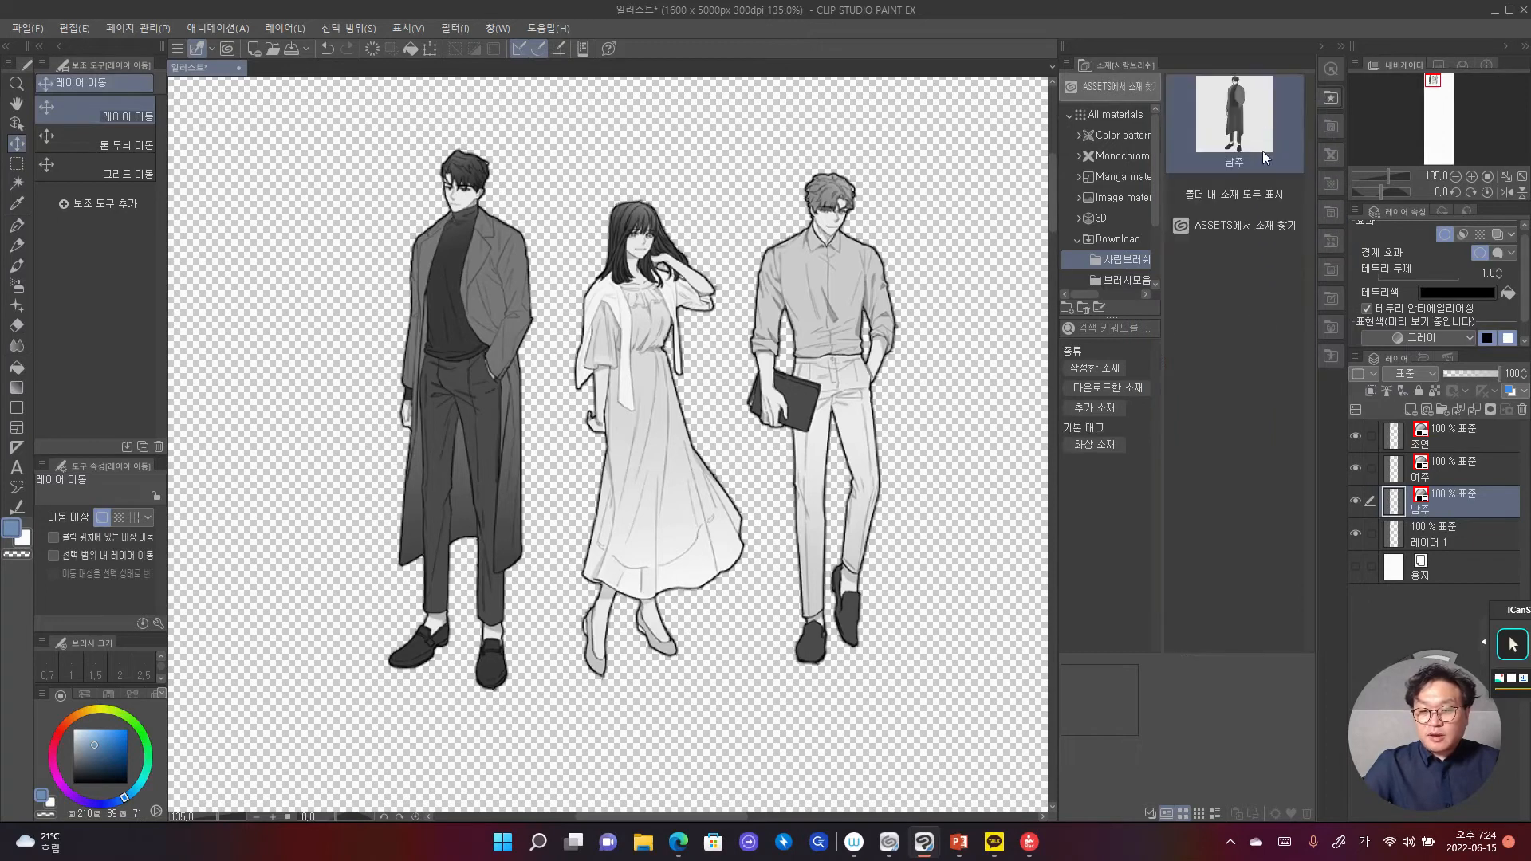
left_click(1219, 132)
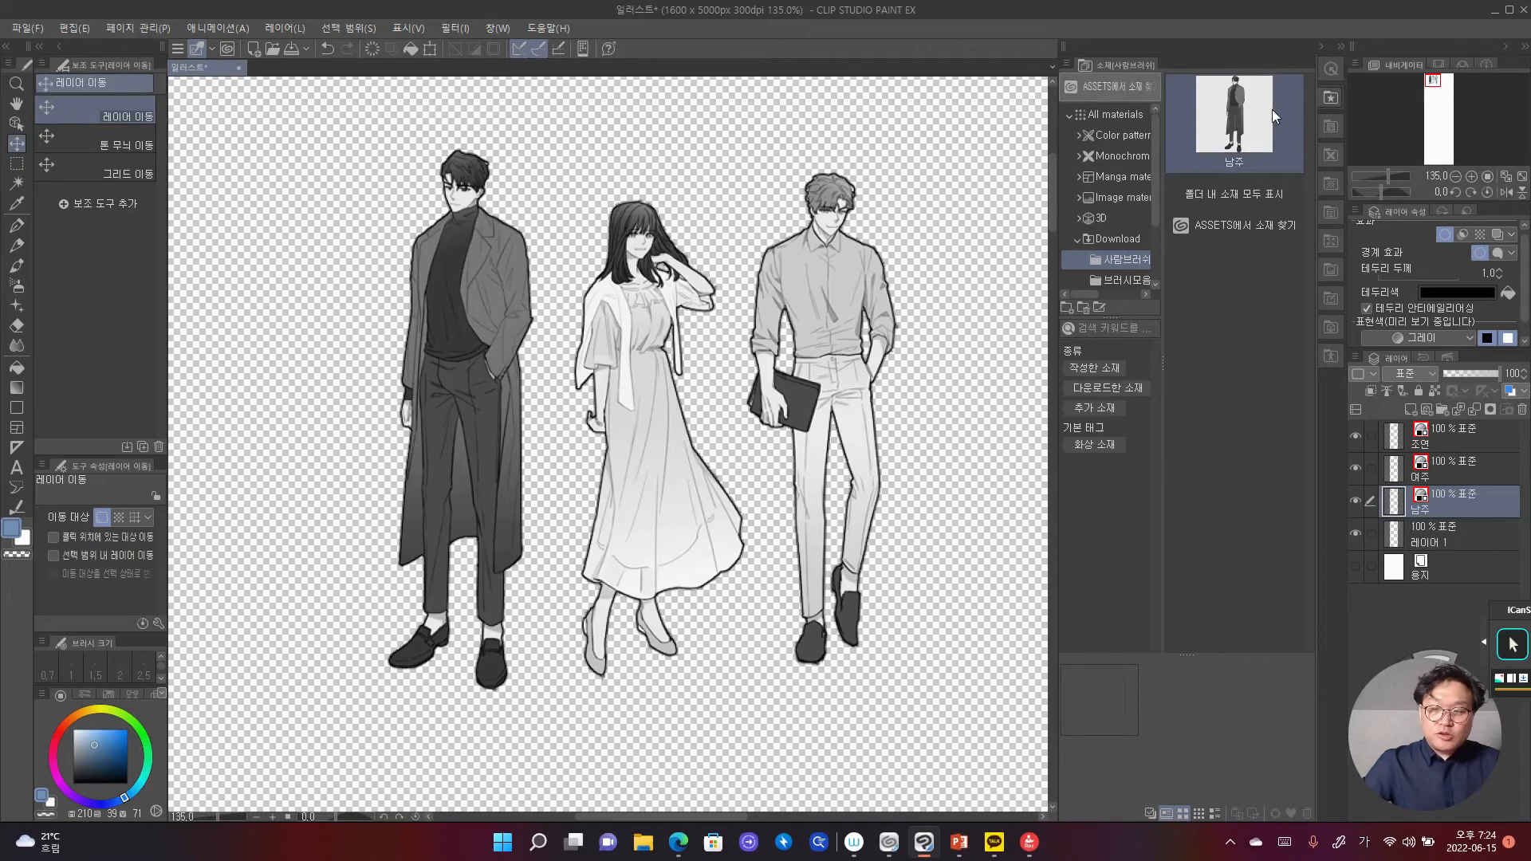
left_click(75, 28)
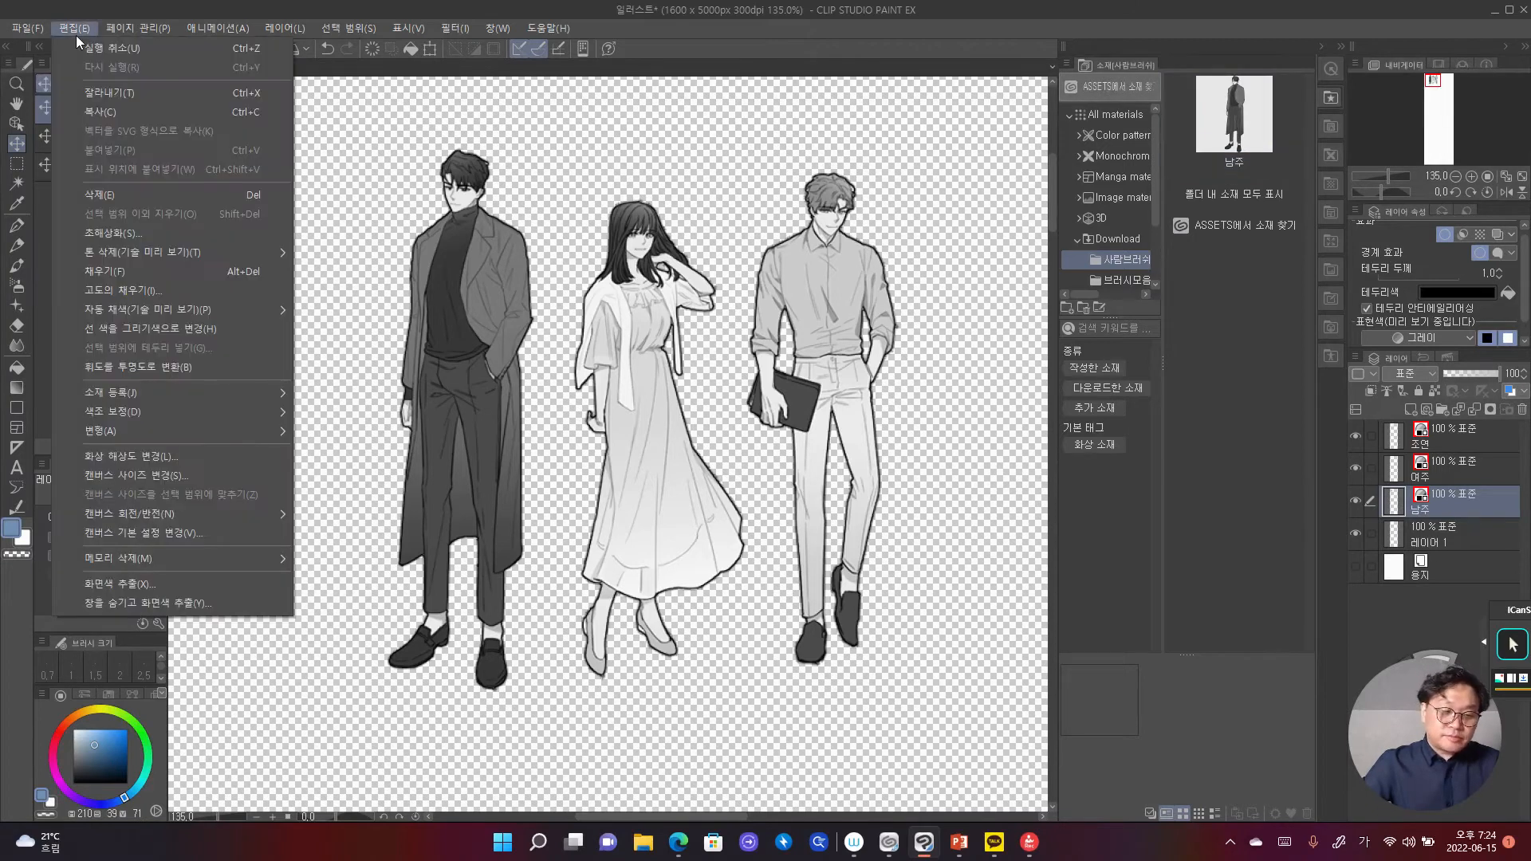
mouse_move(199, 396)
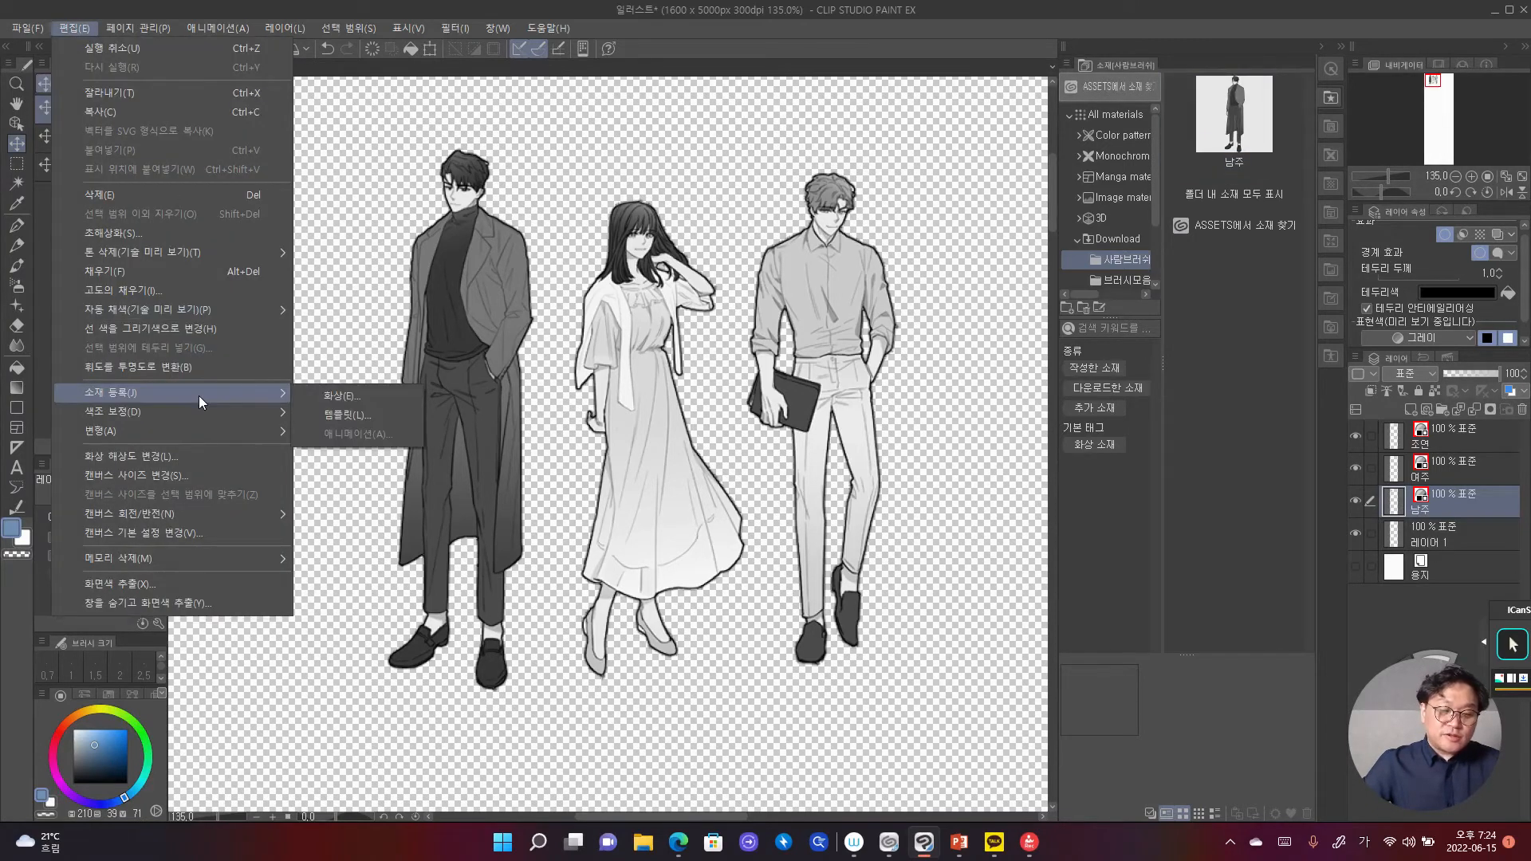
left_click(332, 396)
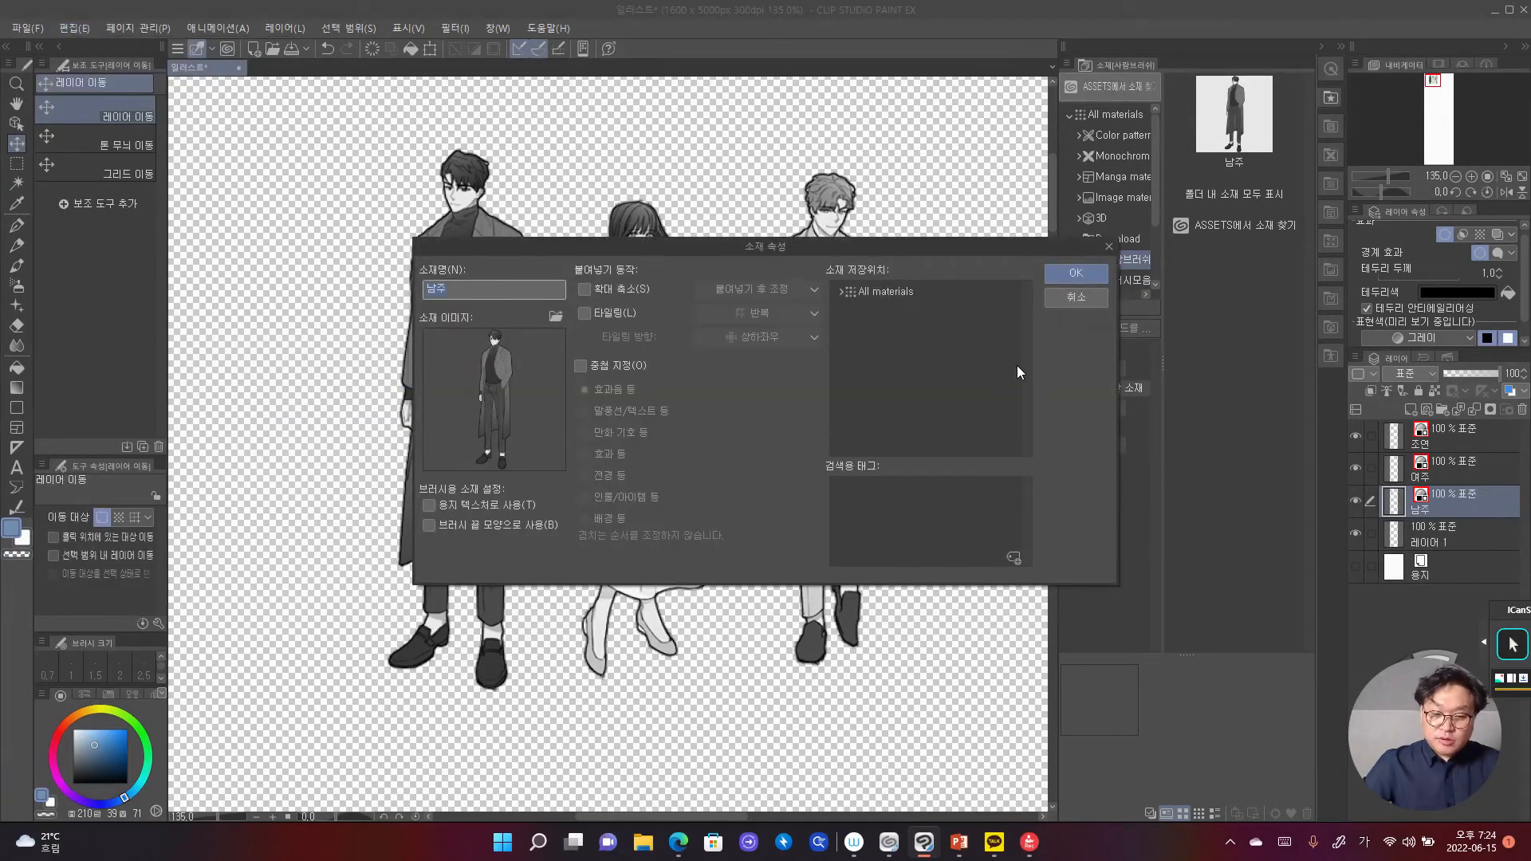
left_click(1081, 302)
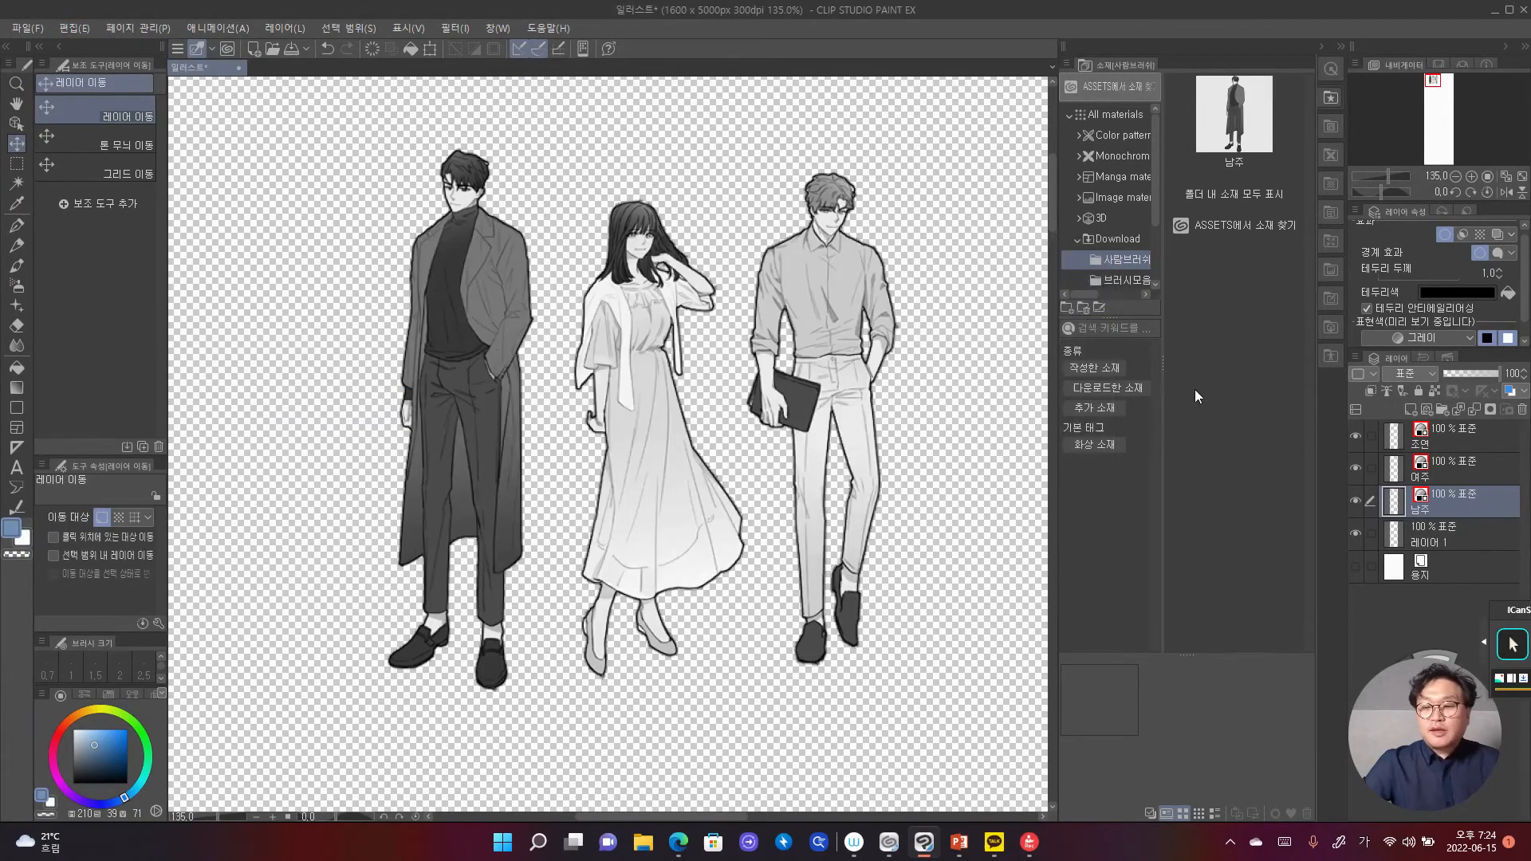
double_click(1232, 140)
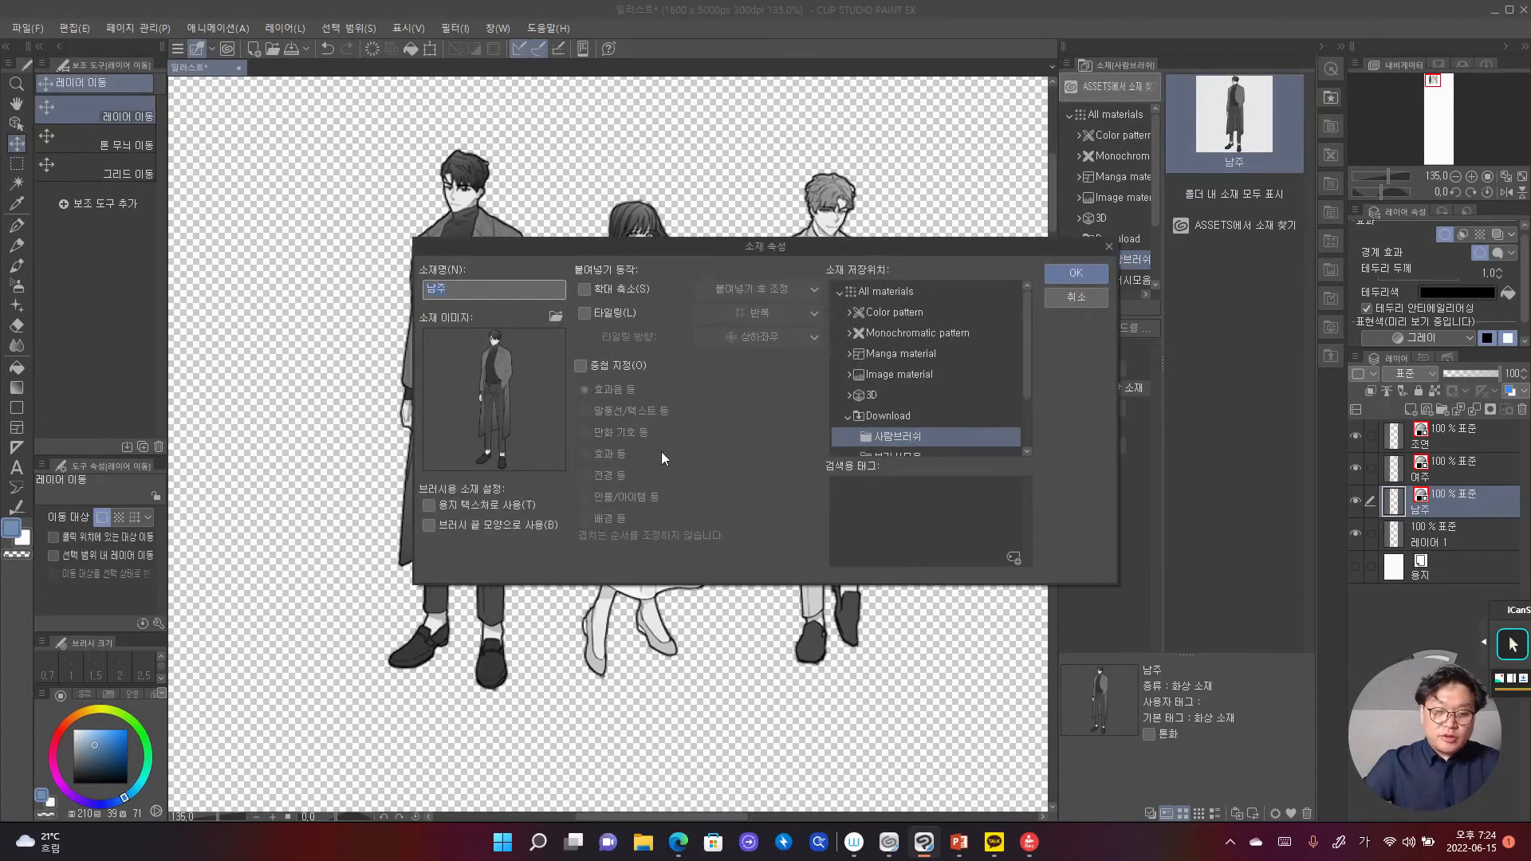
left_click(1060, 301)
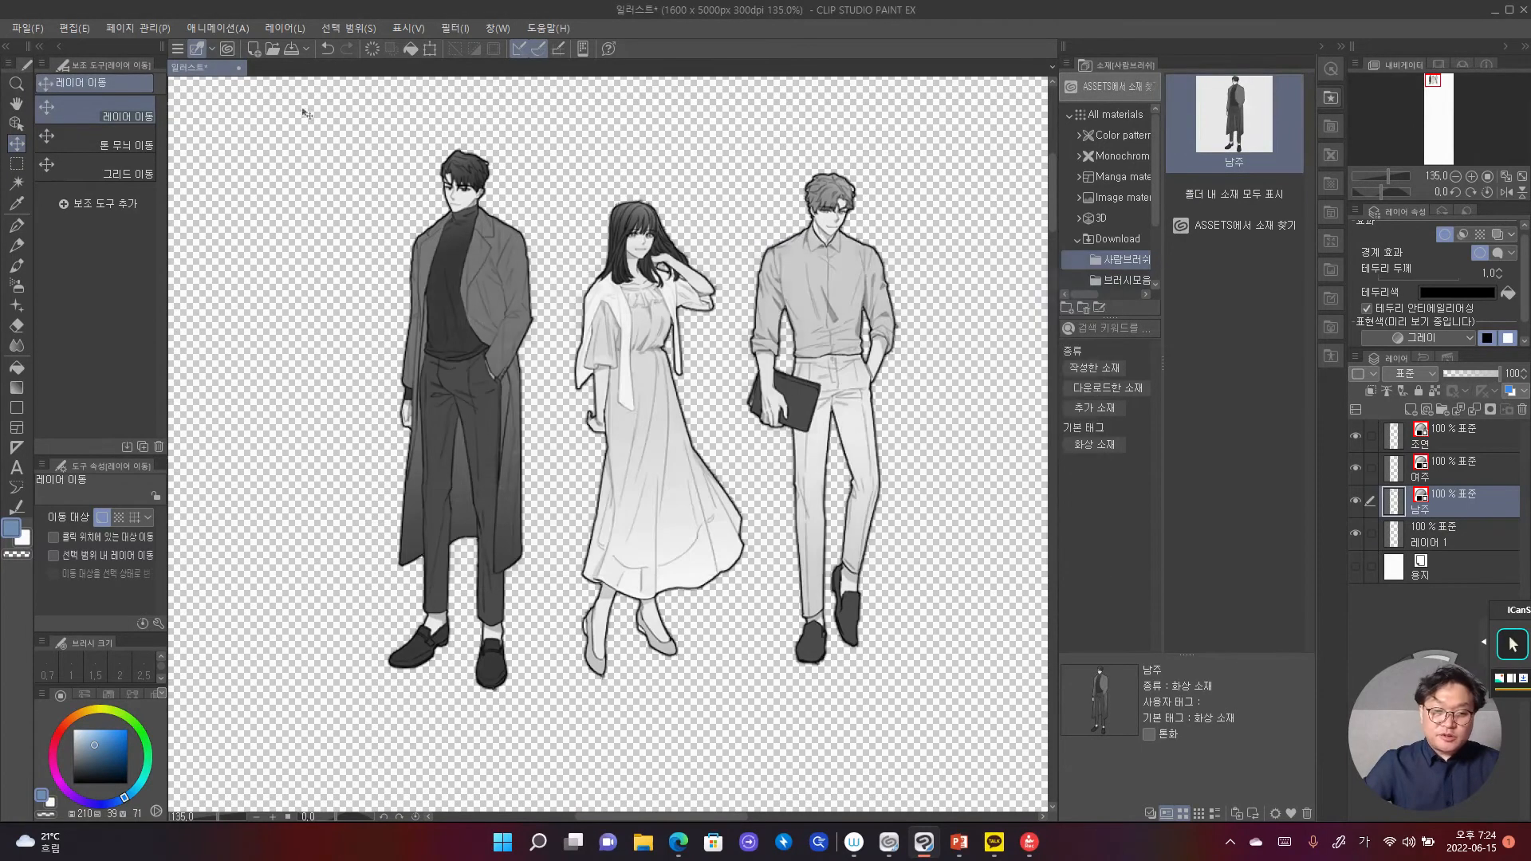
Step: Start registering the 남주 layer as an image material and enable its use as a brush tip shape
left_click(73, 28)
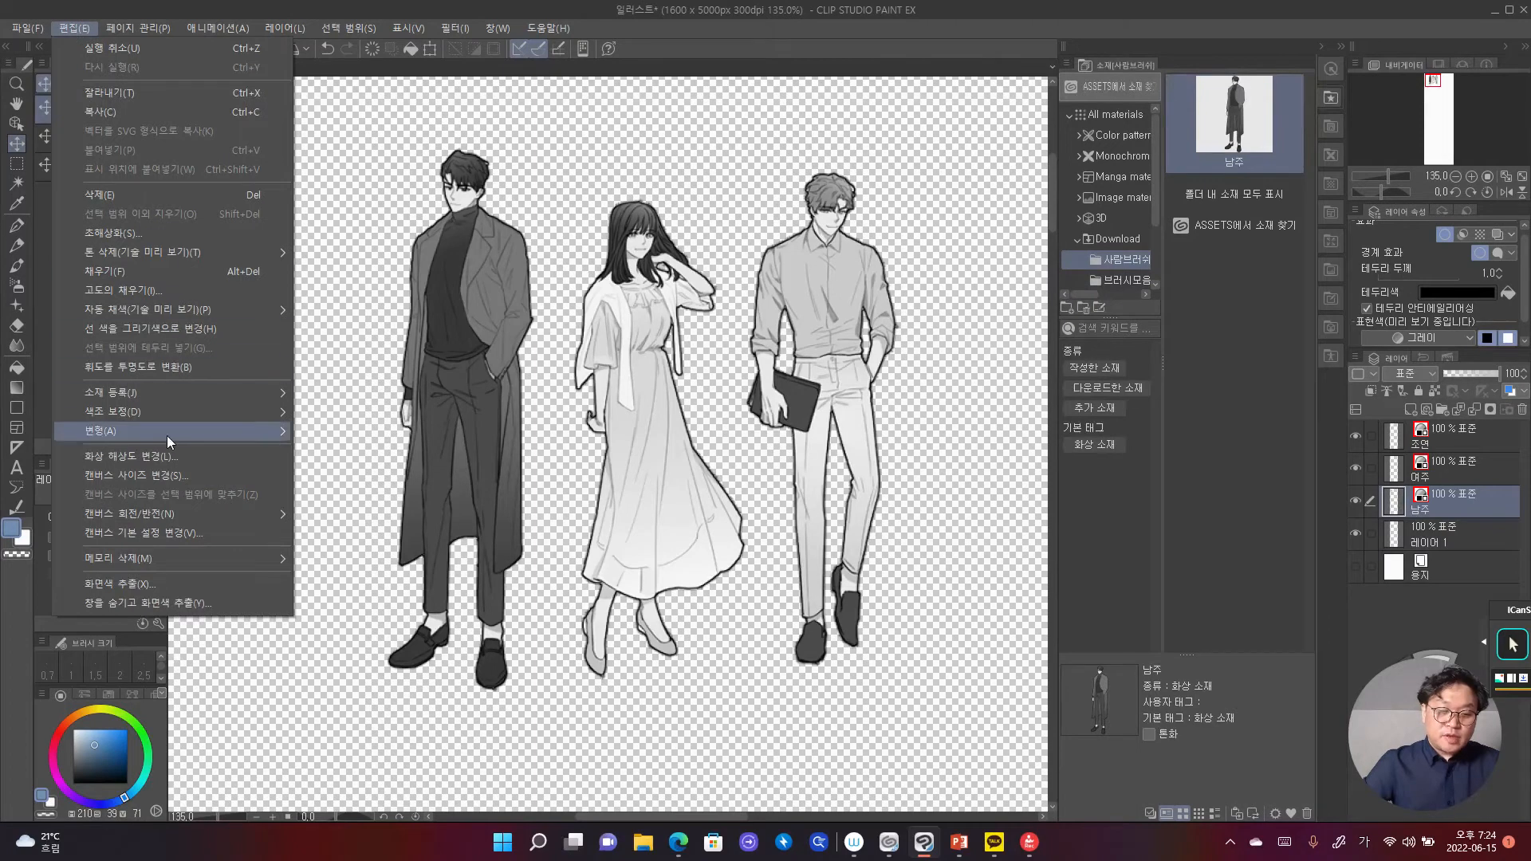
mouse_move(165, 435)
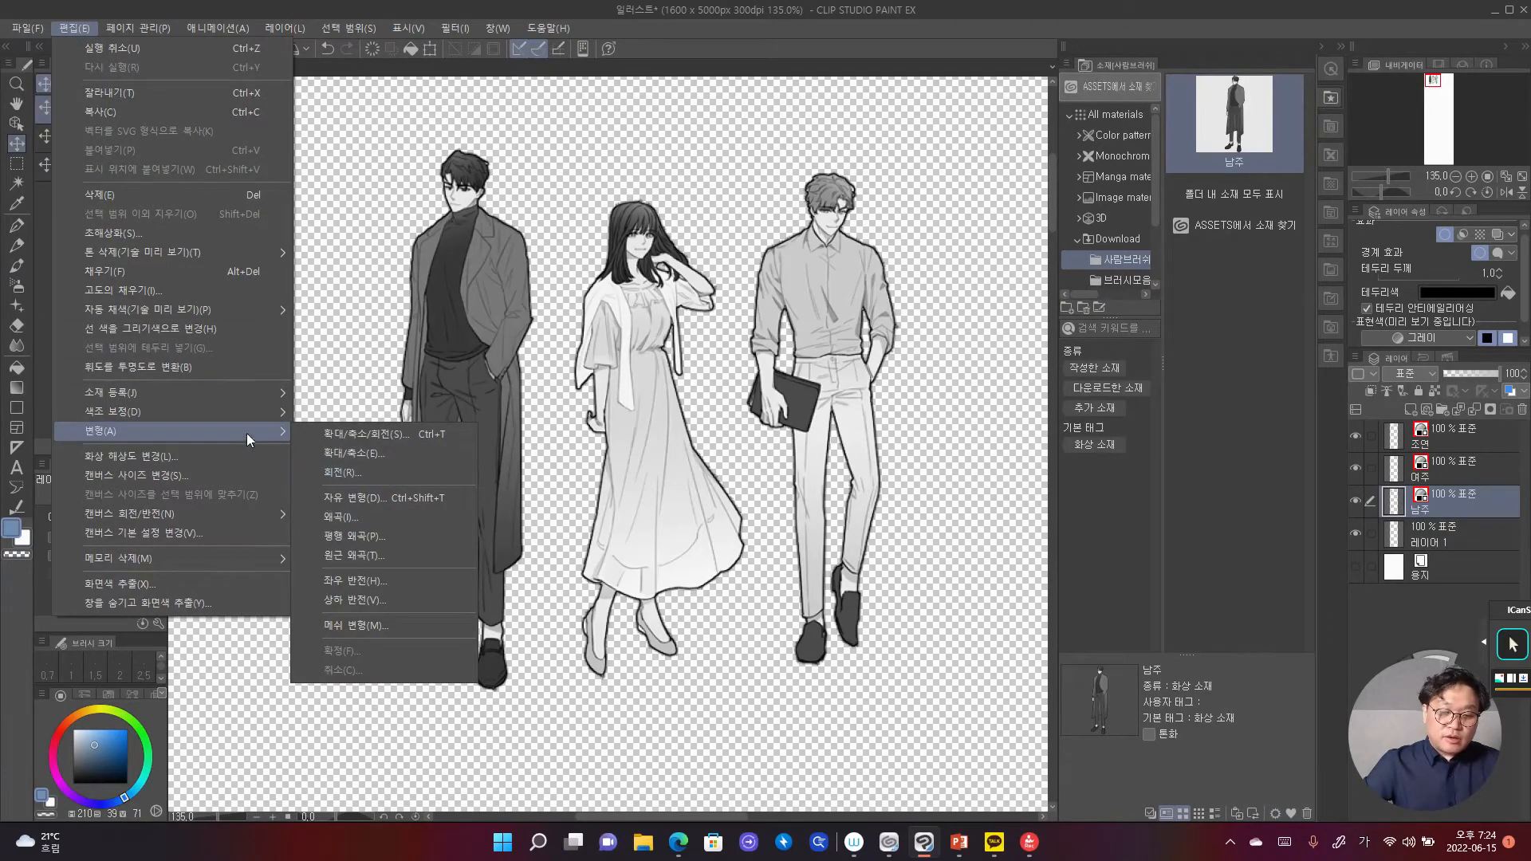
mouse_move(189, 389)
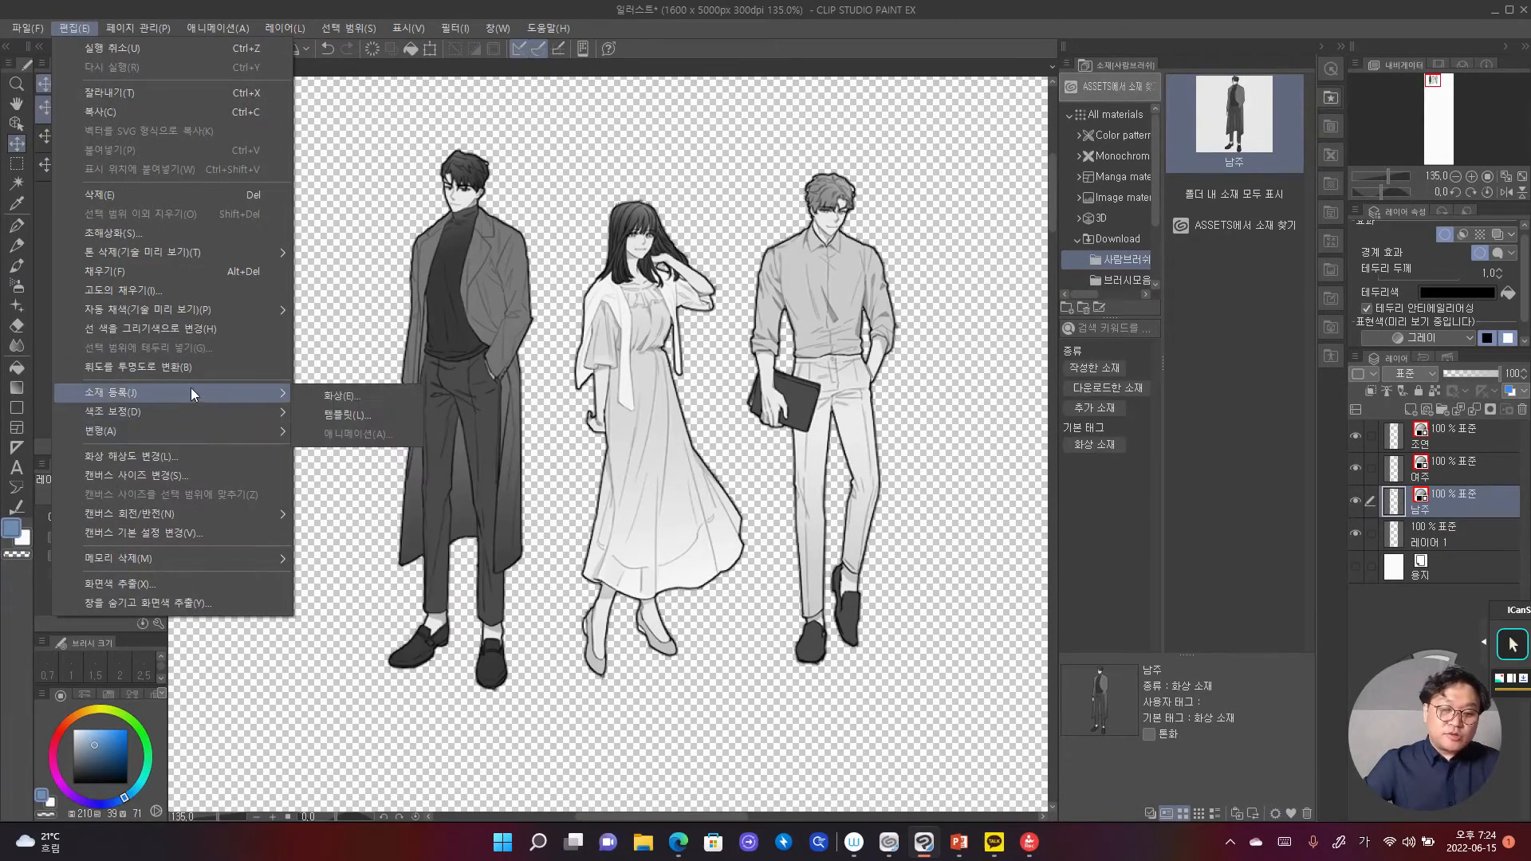
left_click(313, 394)
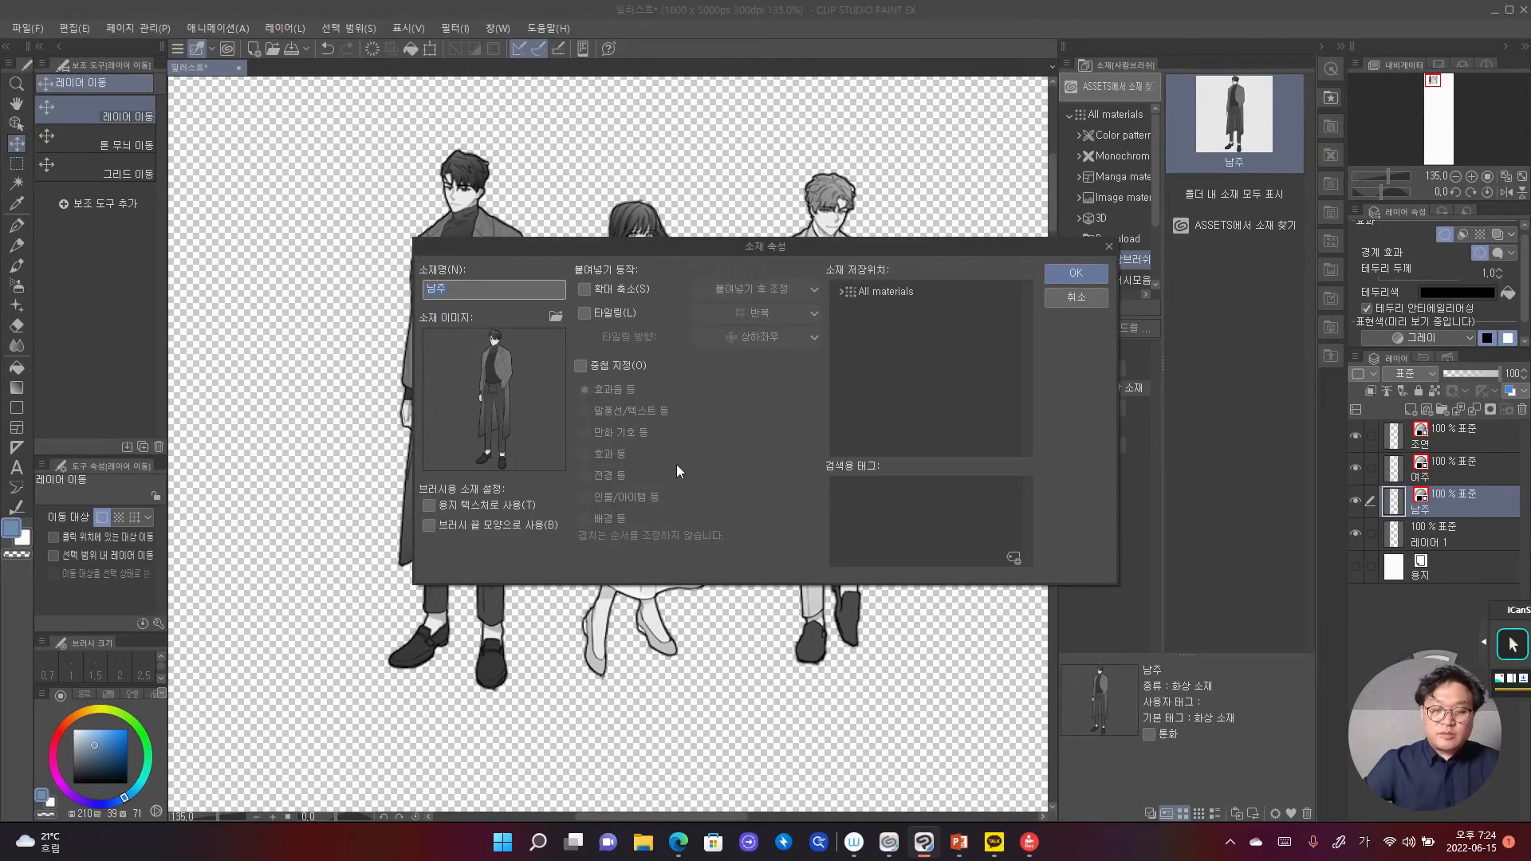
left_click(495, 526)
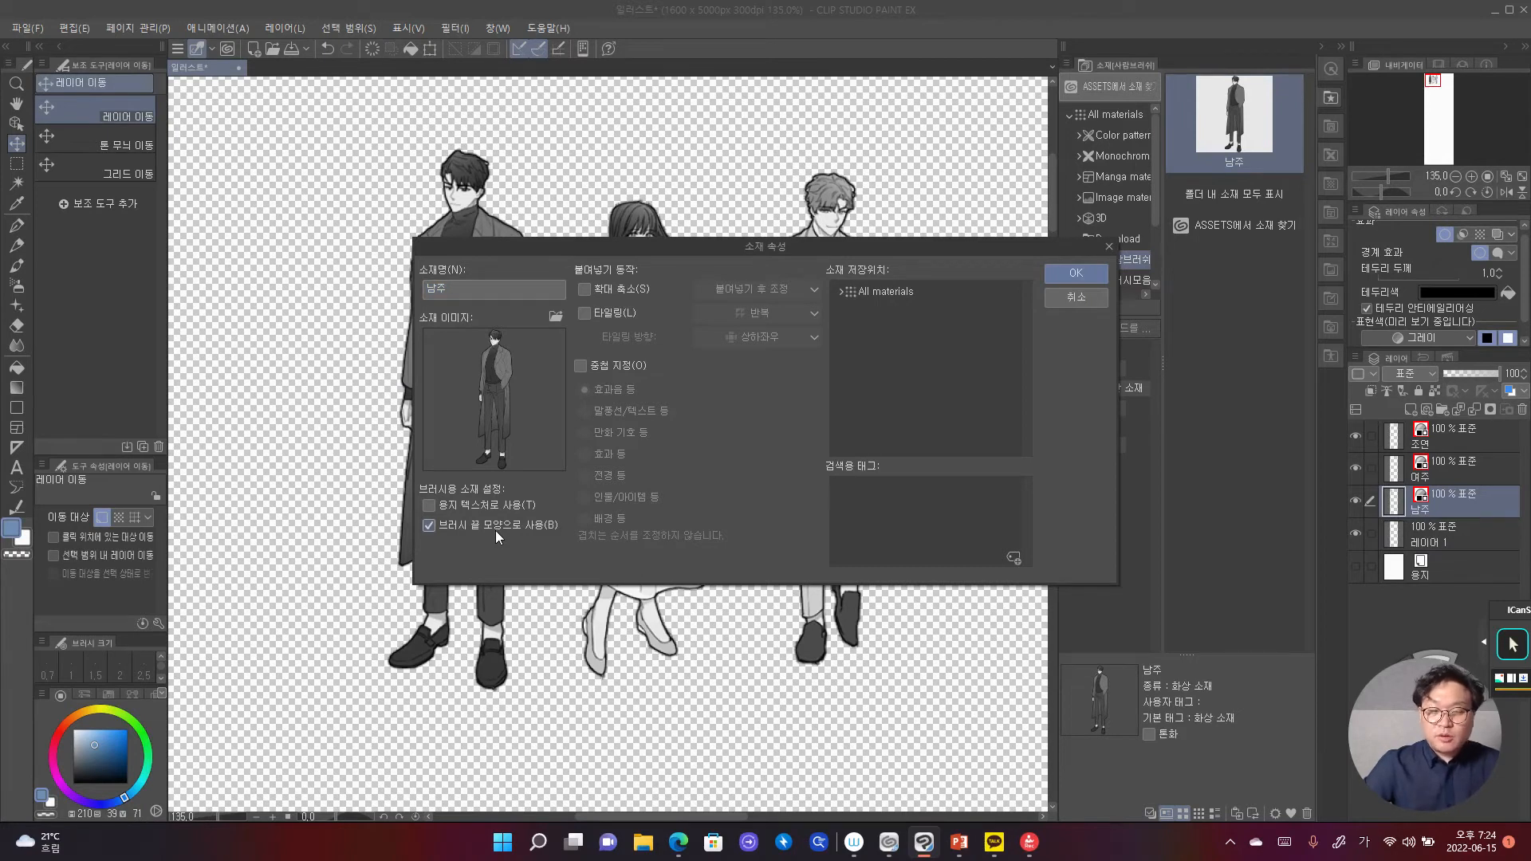
Step: Set the material's save location to the 사람브러쉬 folder inside Download
left_click(882, 293)
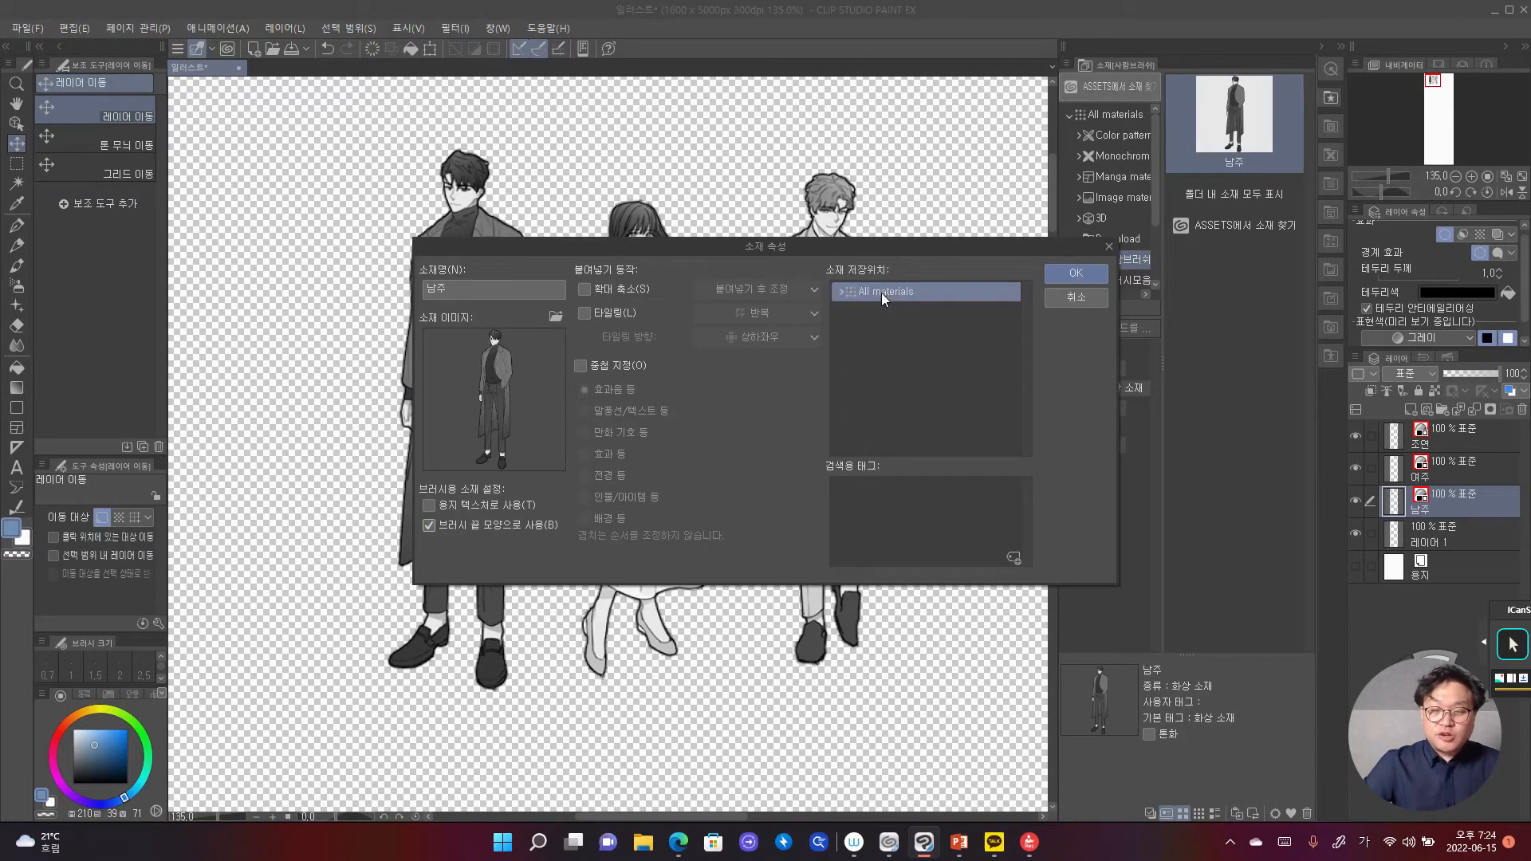
left_click(842, 293)
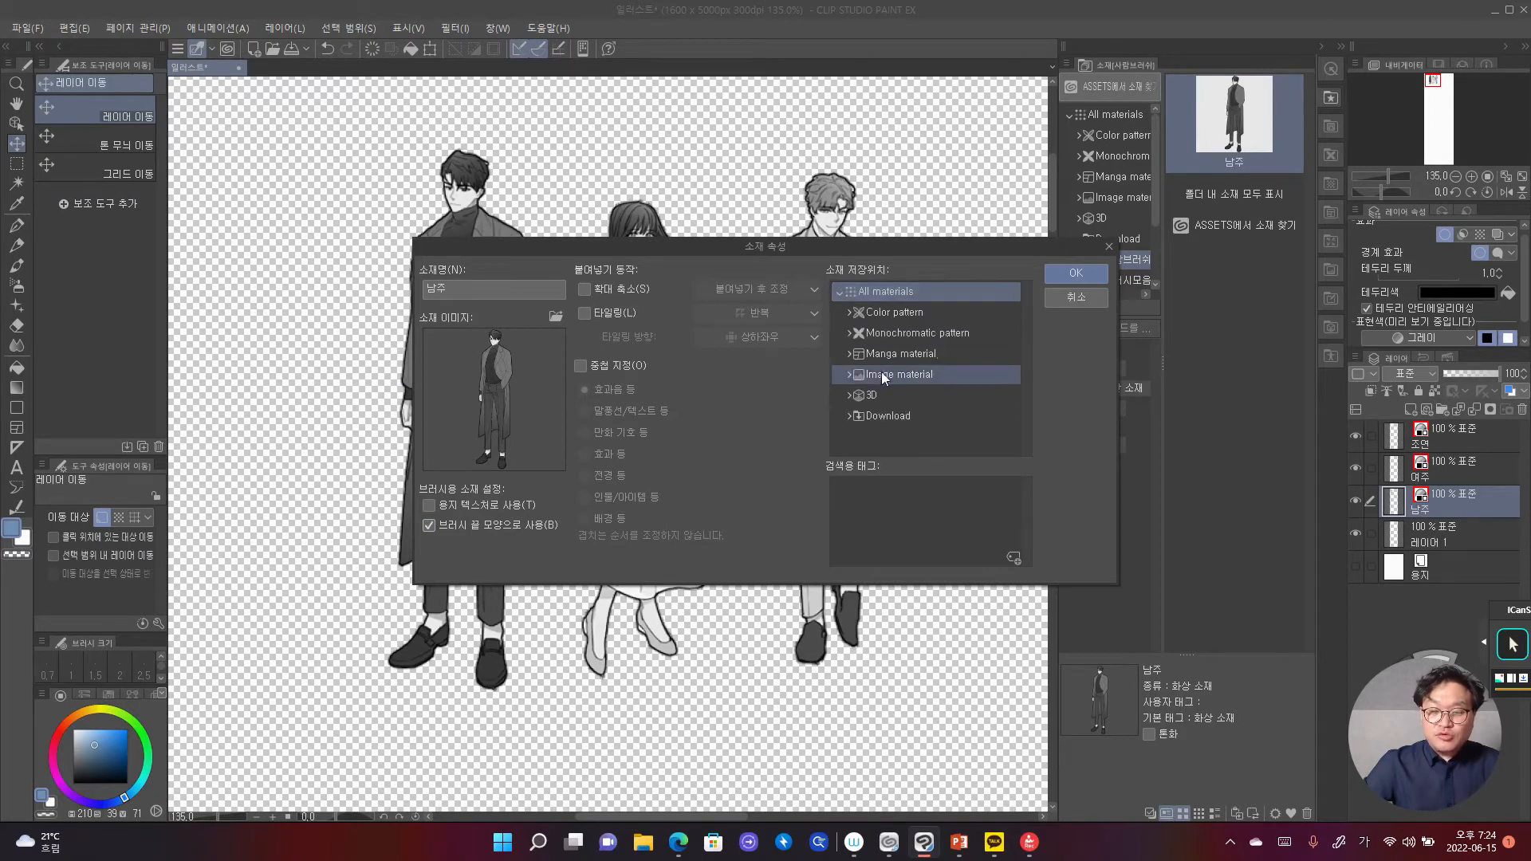
left_click(891, 420)
left_click(848, 418)
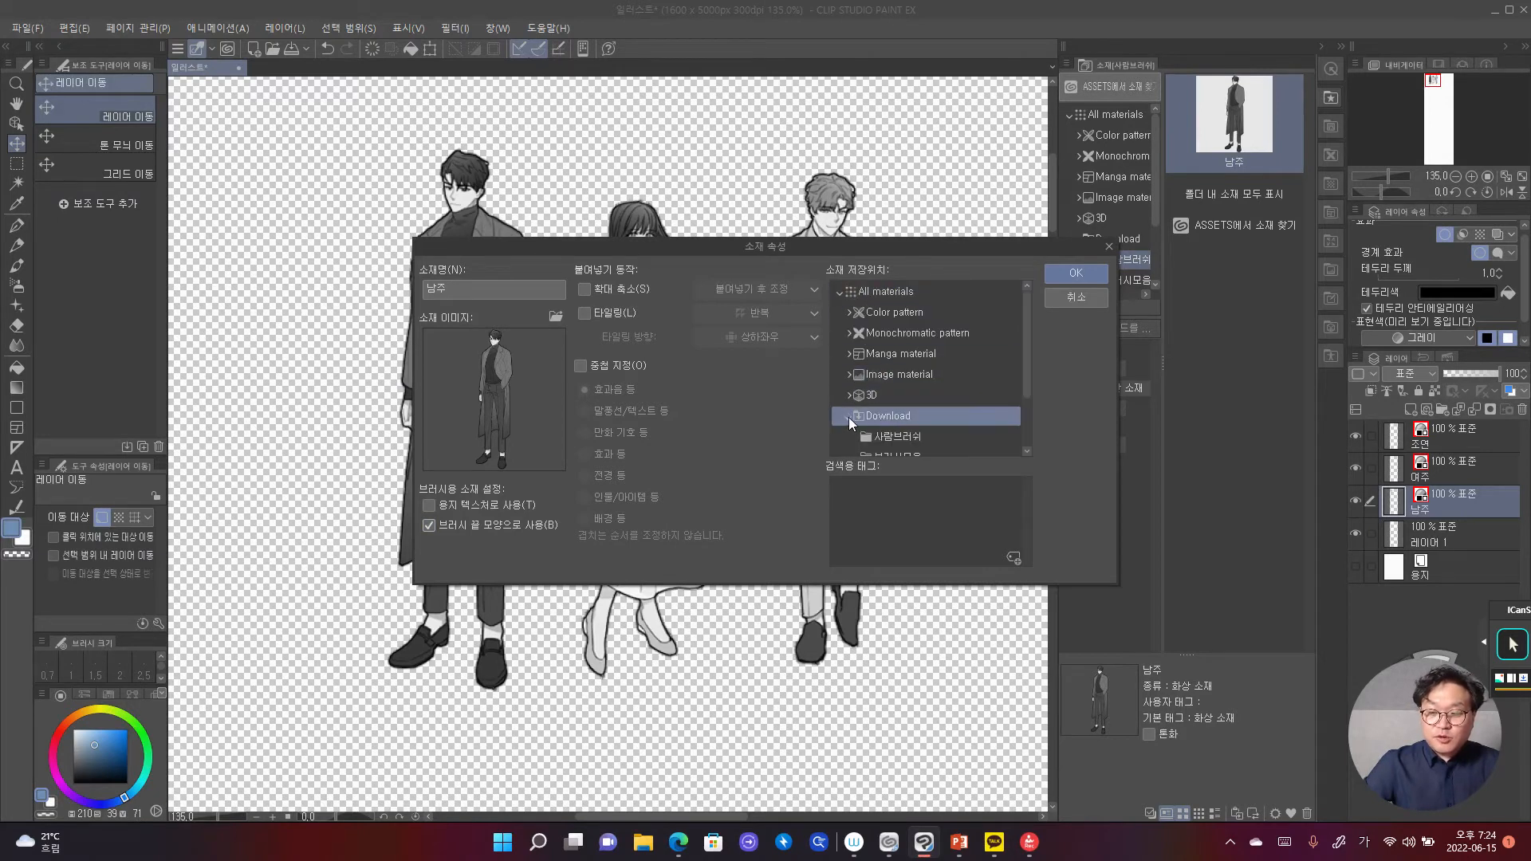
left_click(897, 416)
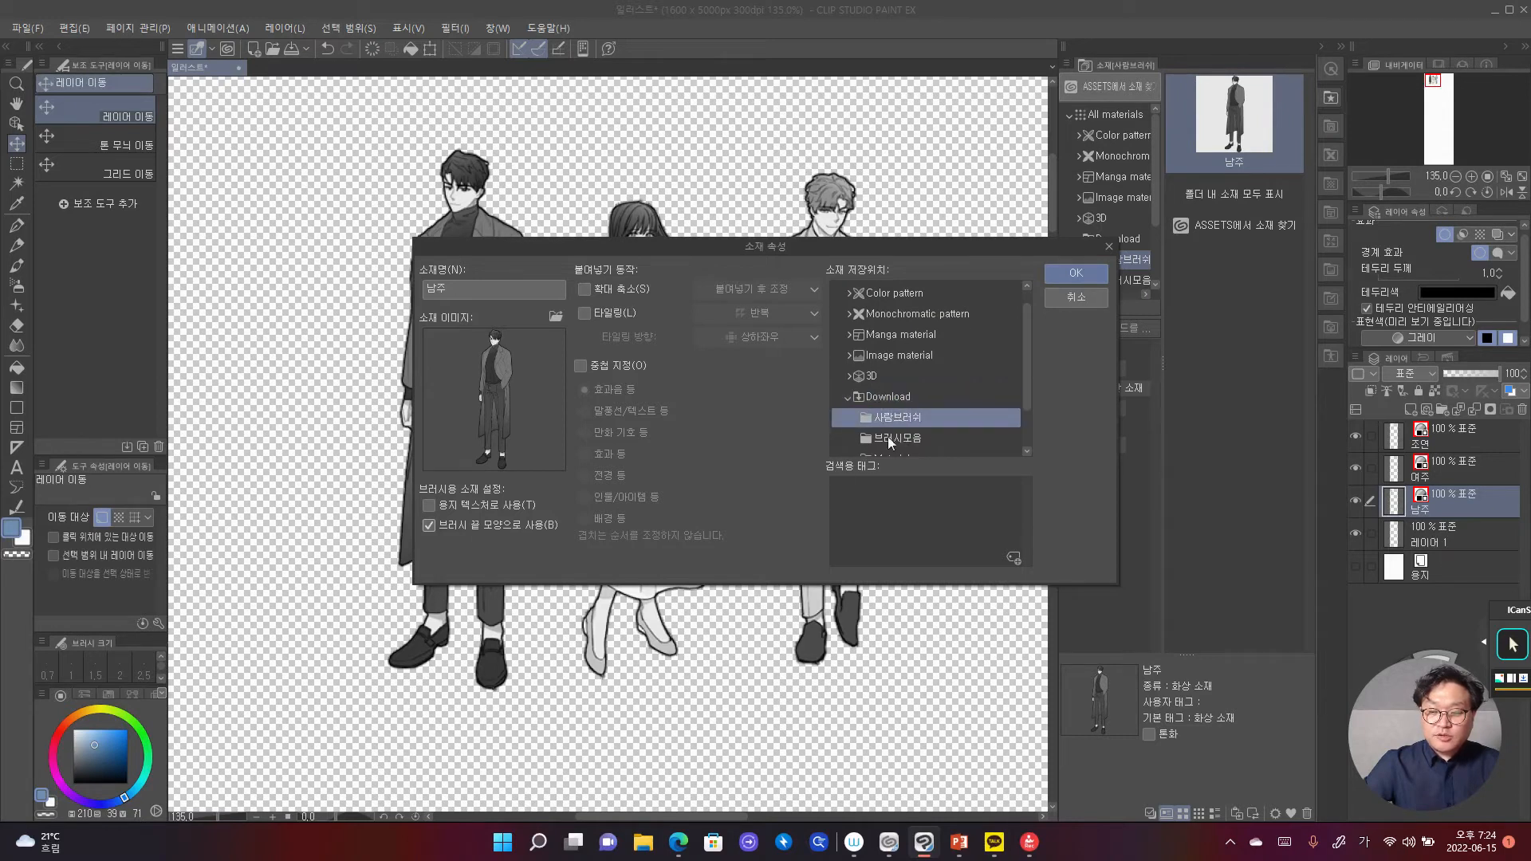
Step: Add the search tag 남주 to the material and finish registering it
left_click(1012, 557)
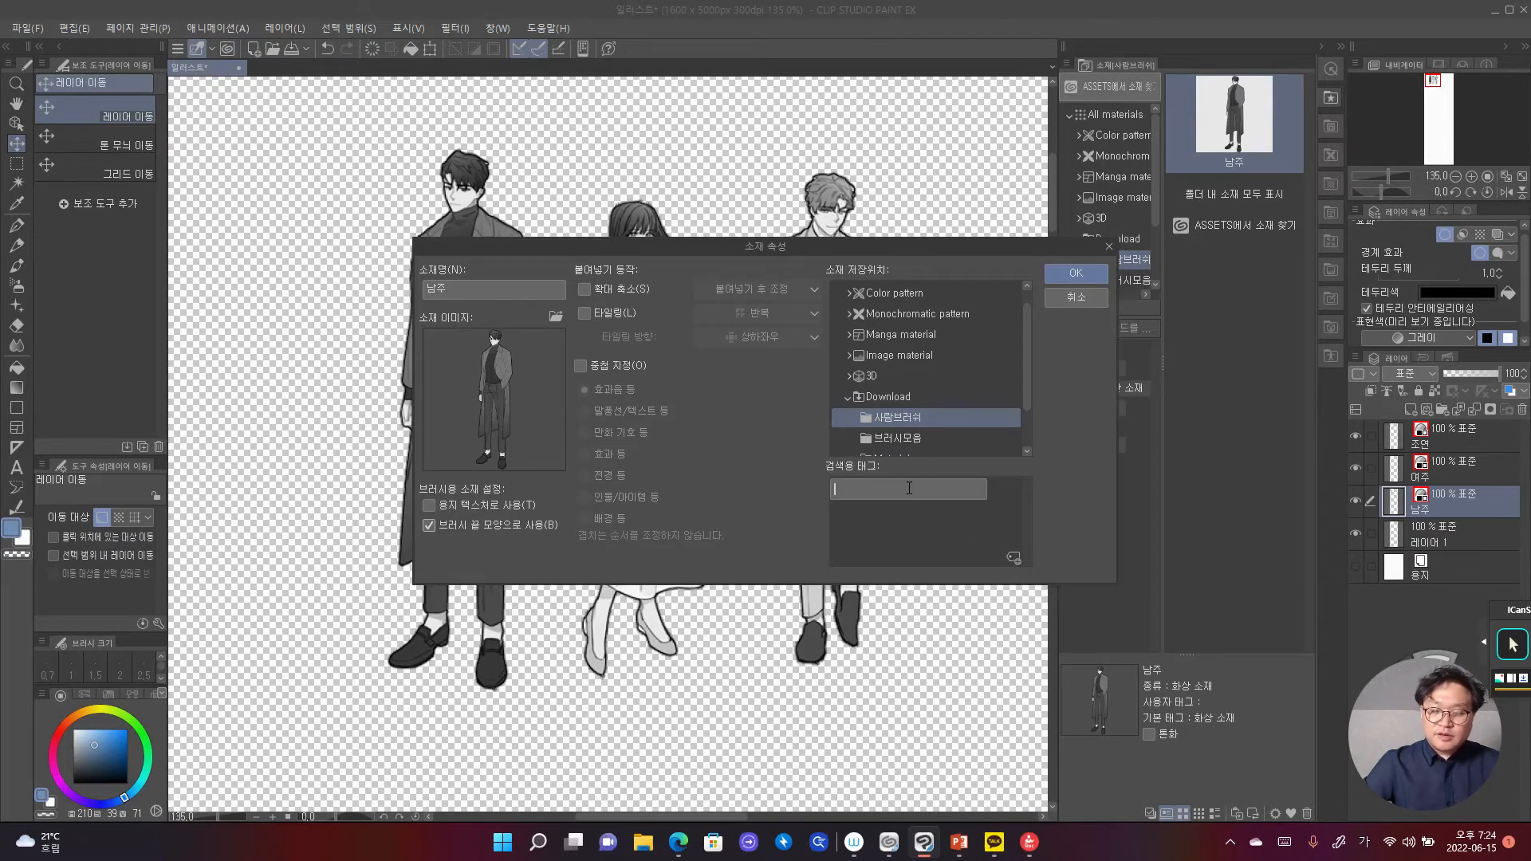
type("남주")
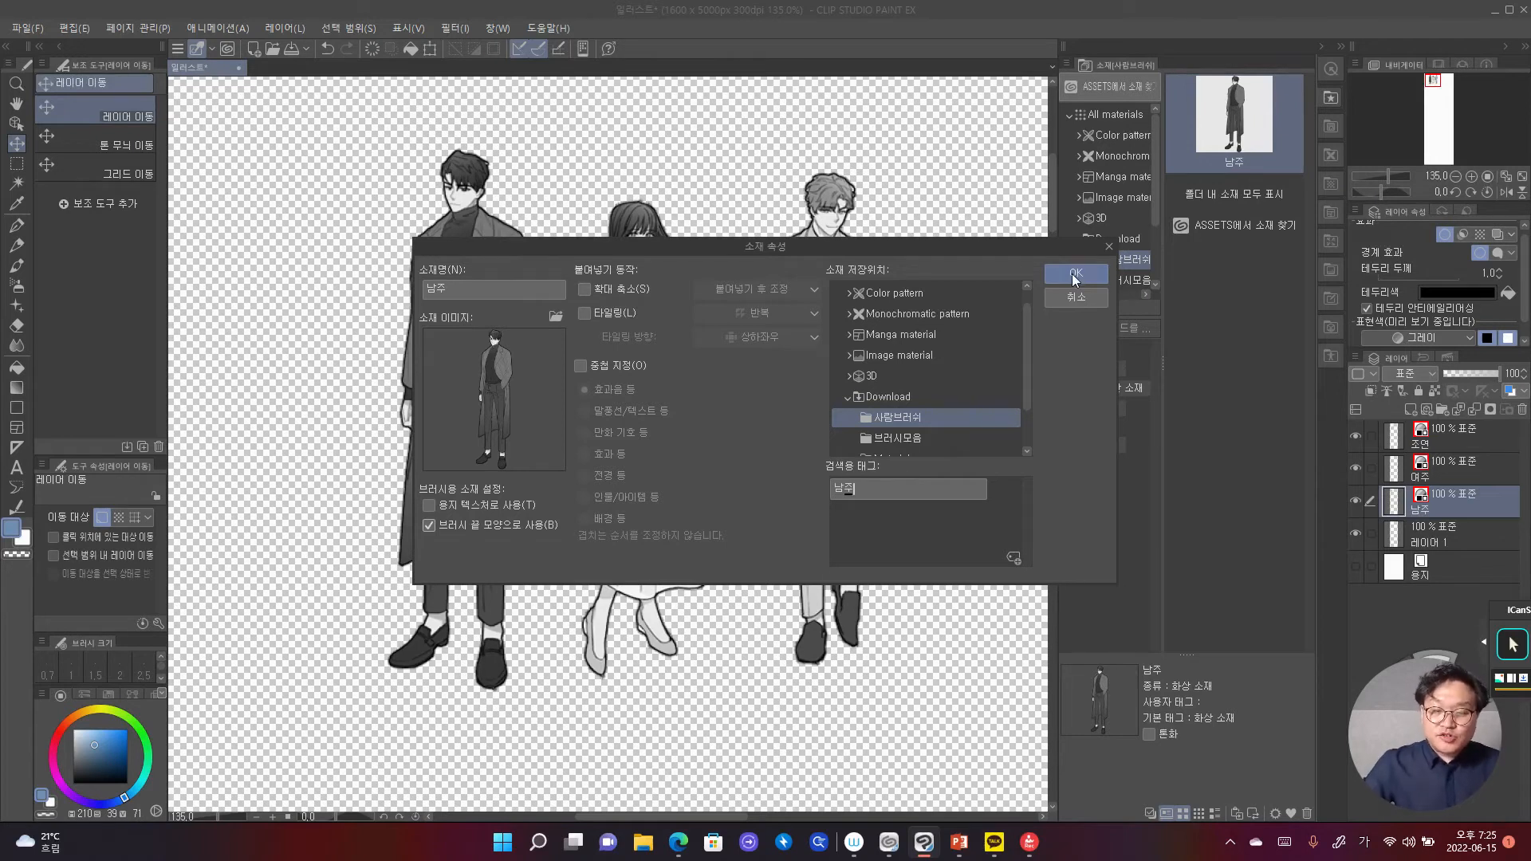
key("Return")
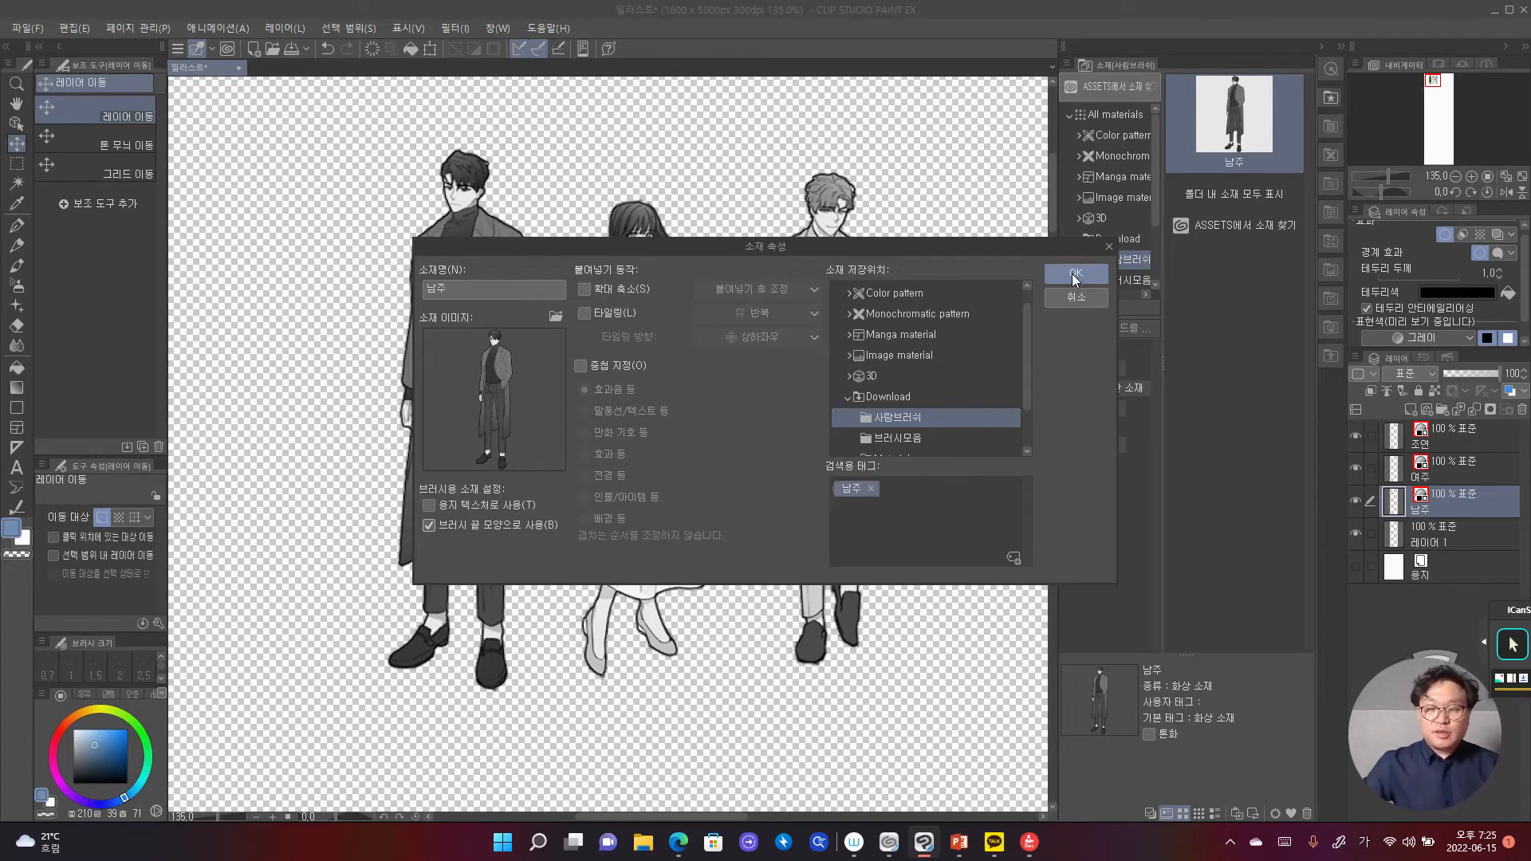
left_click(1074, 275)
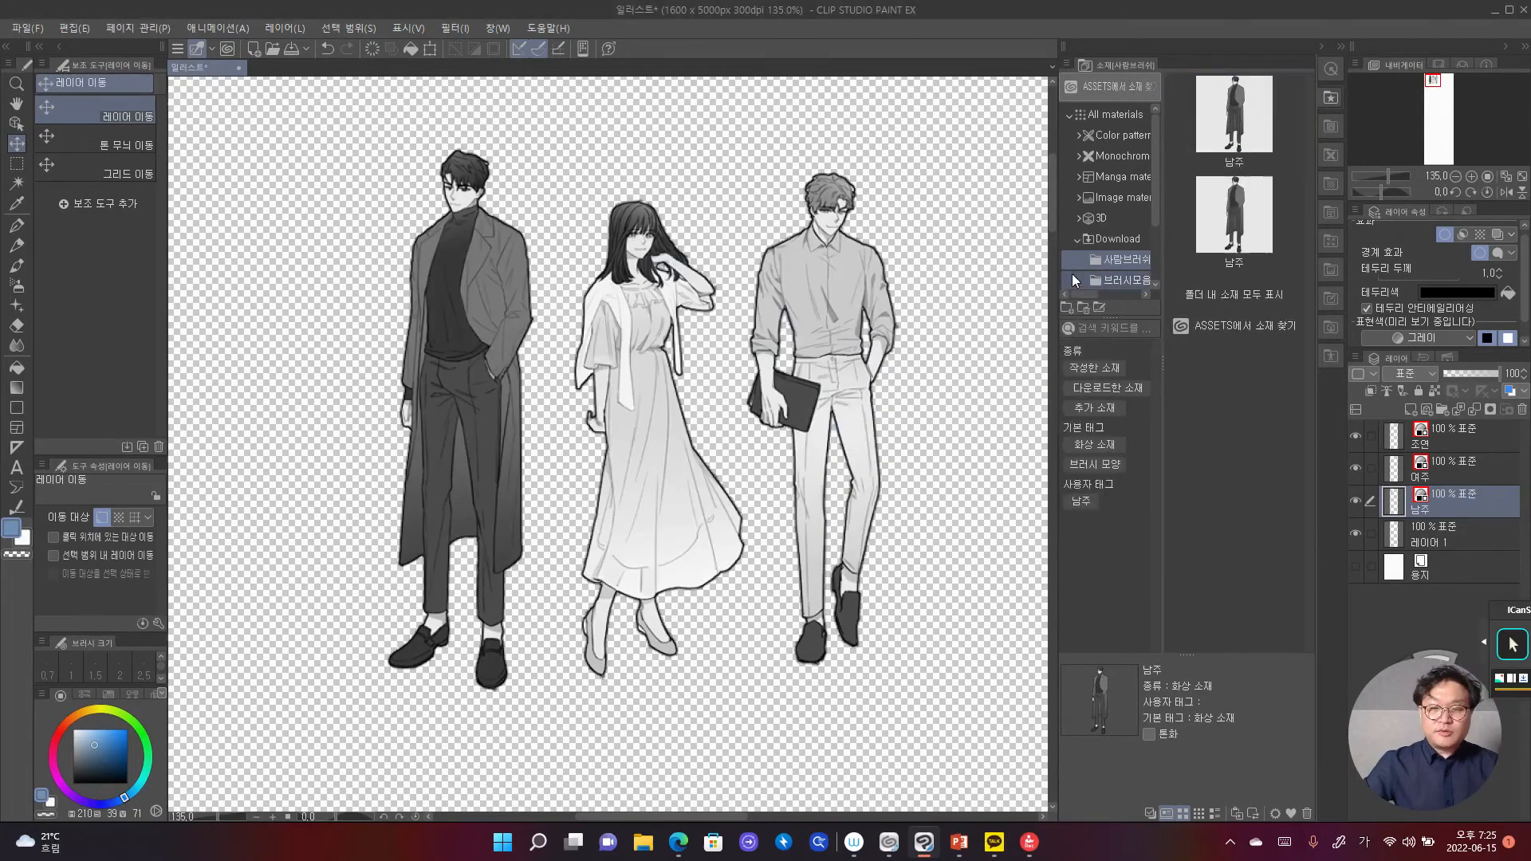
Step: Delete the earlier 남주 material registered without the brush tip option and check the remaining one's properties
left_click(1234, 243)
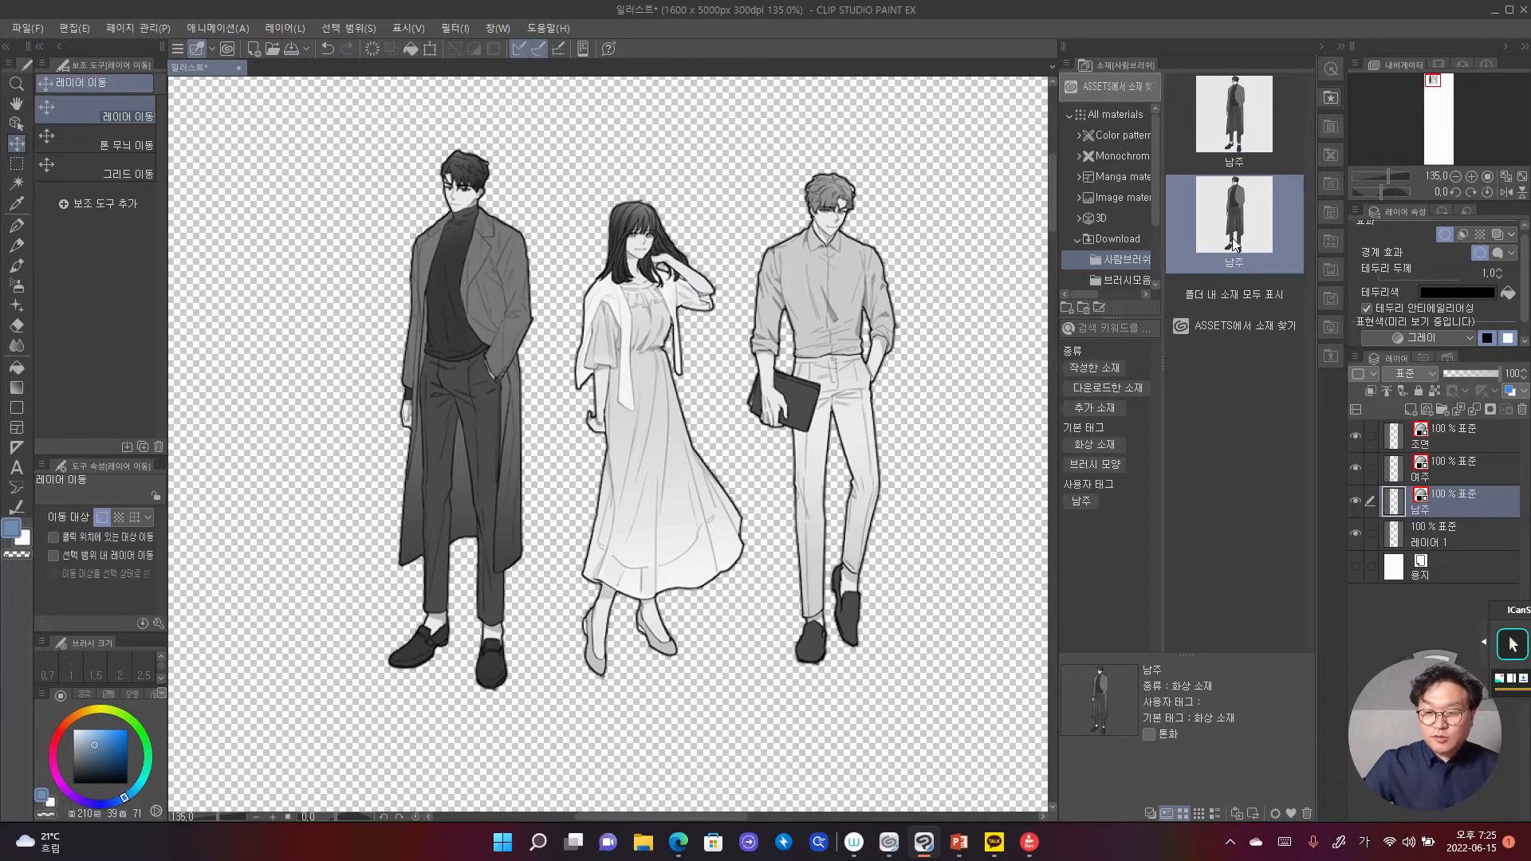
left_click(1307, 812)
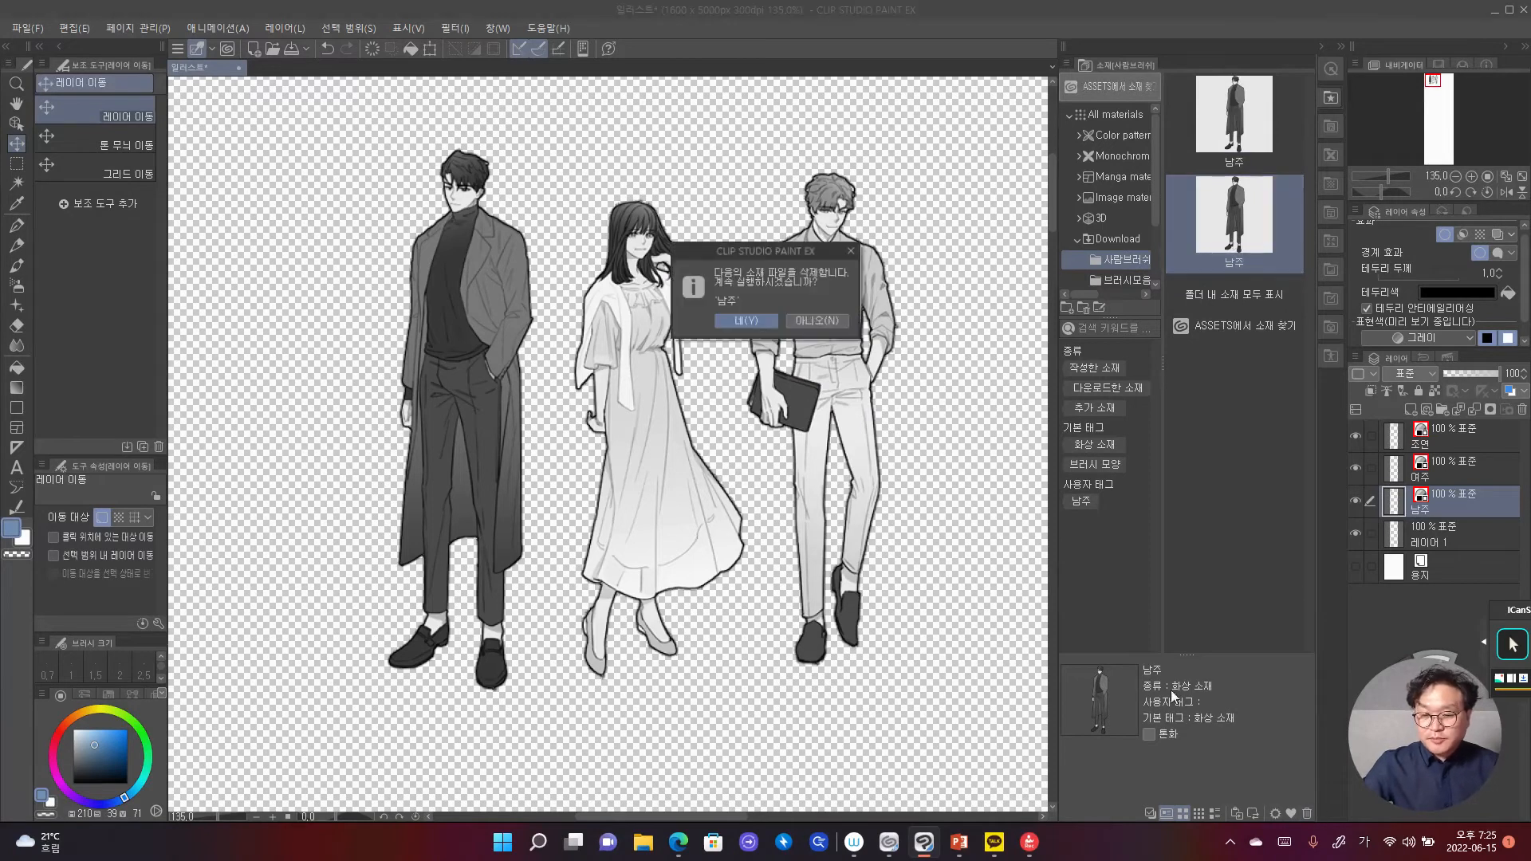
left_click(746, 320)
double_click(1223, 142)
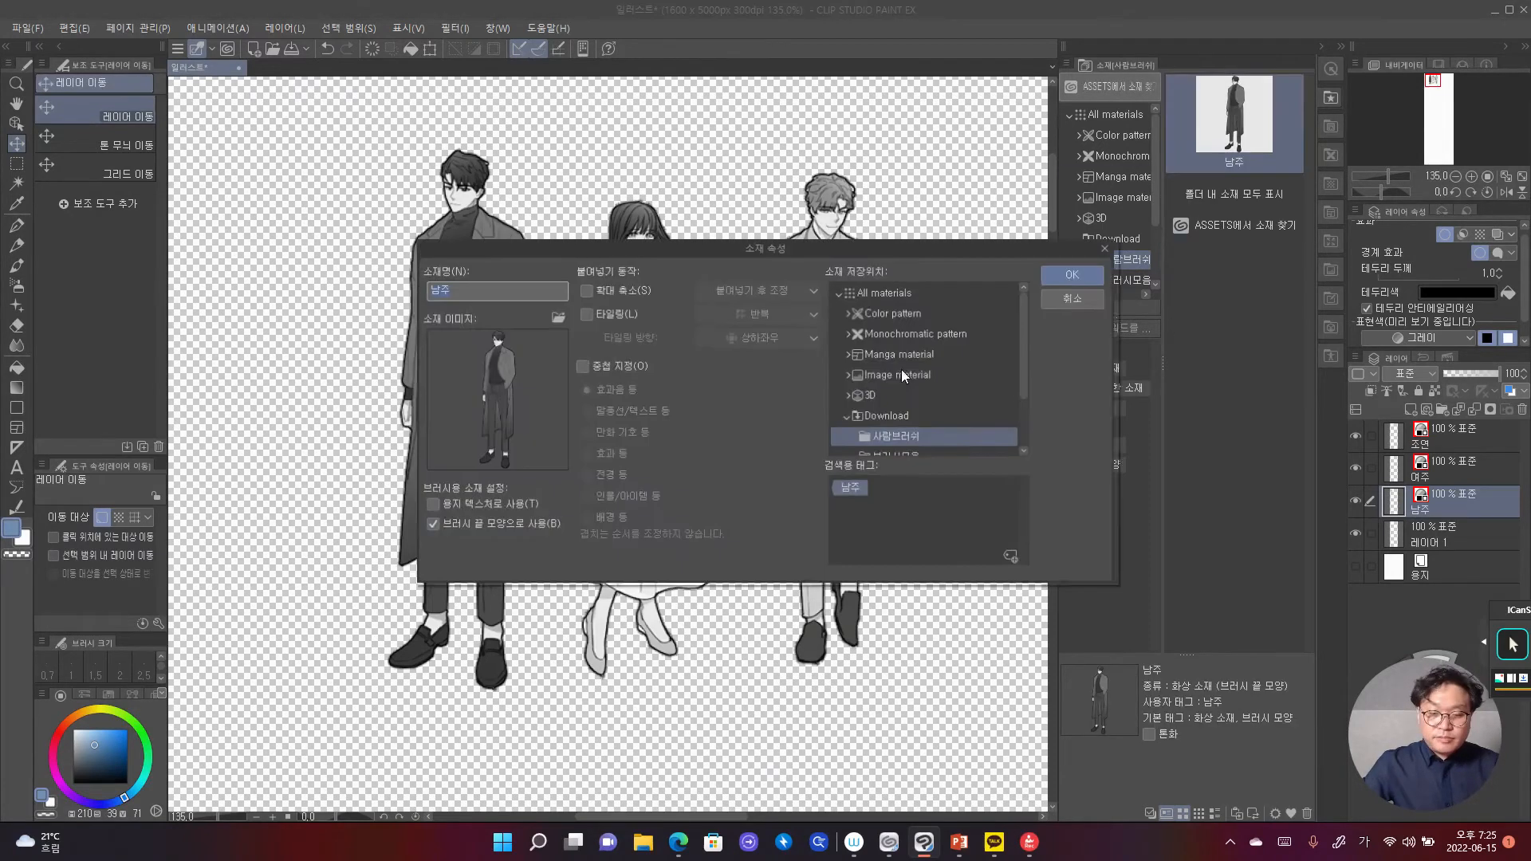
left_click(1062, 303)
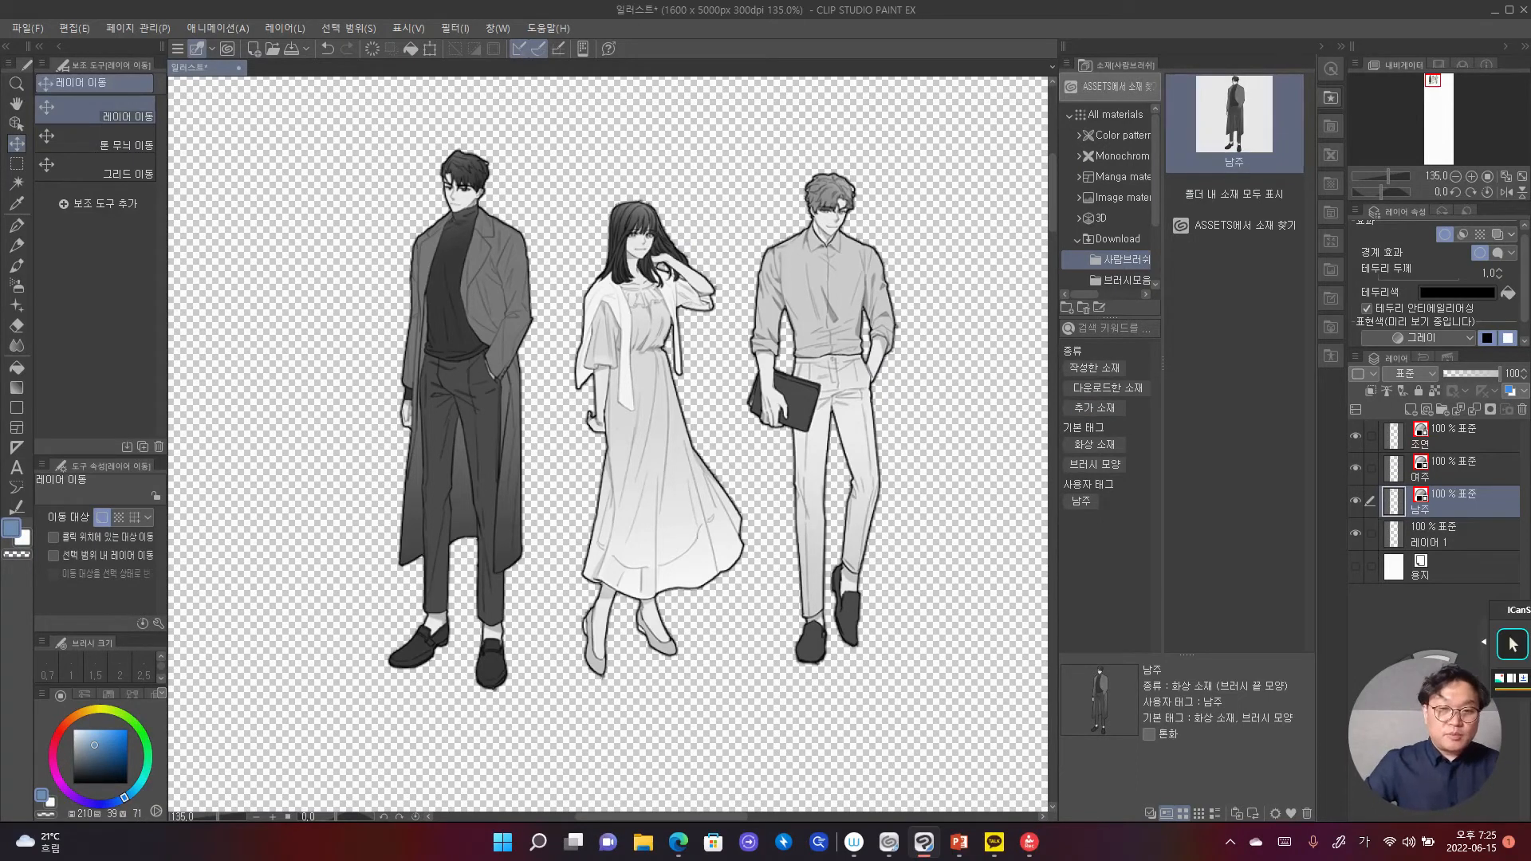
Step: Start a custom sub tool in the Decoration tool's 효과/연출 group and name it 남주브러시
key("alt+Tab")
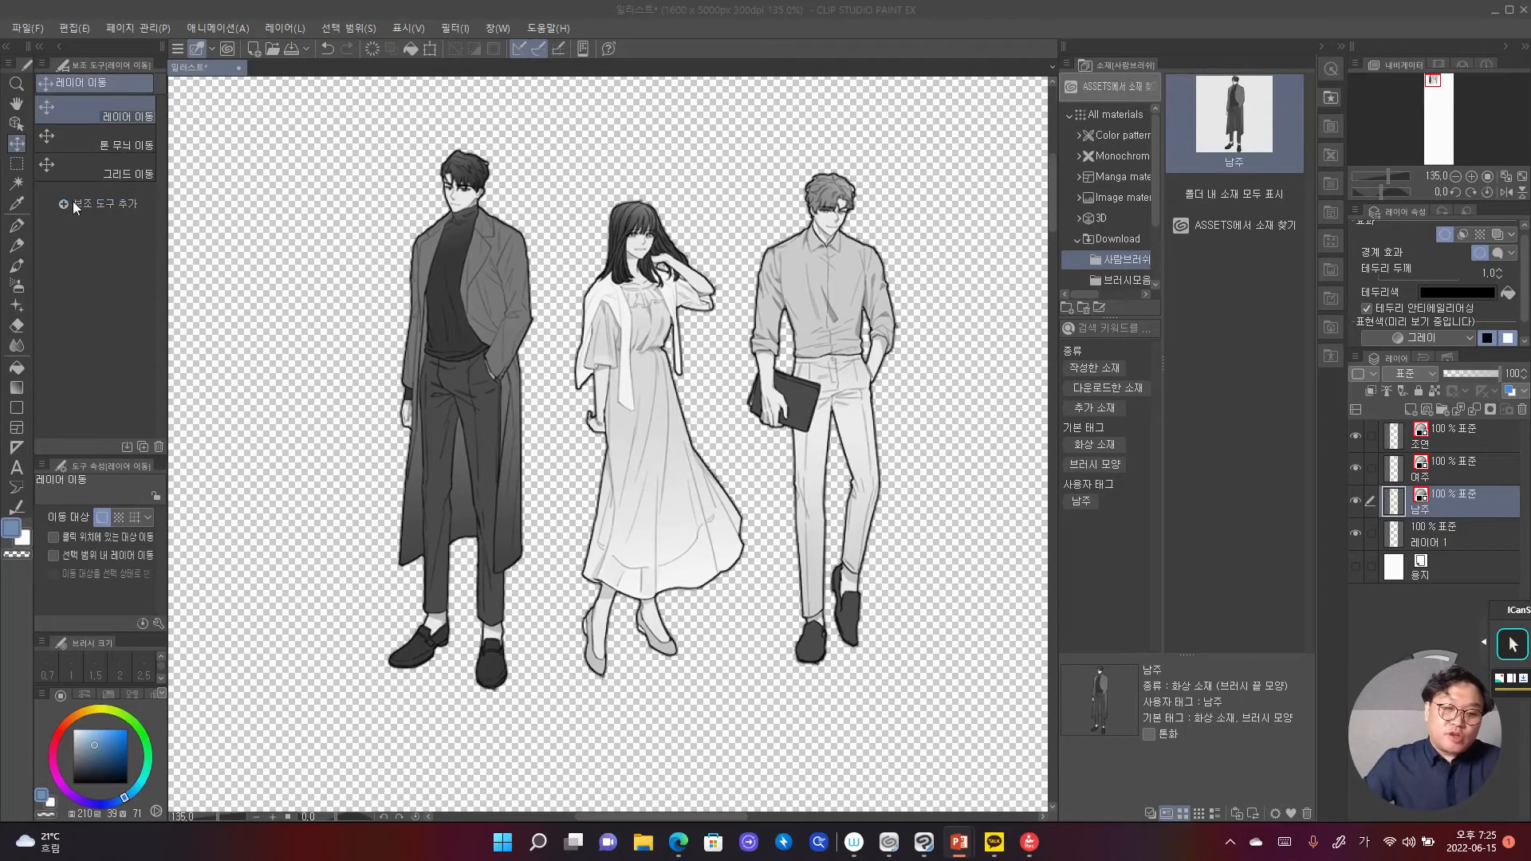
left_click(16, 305)
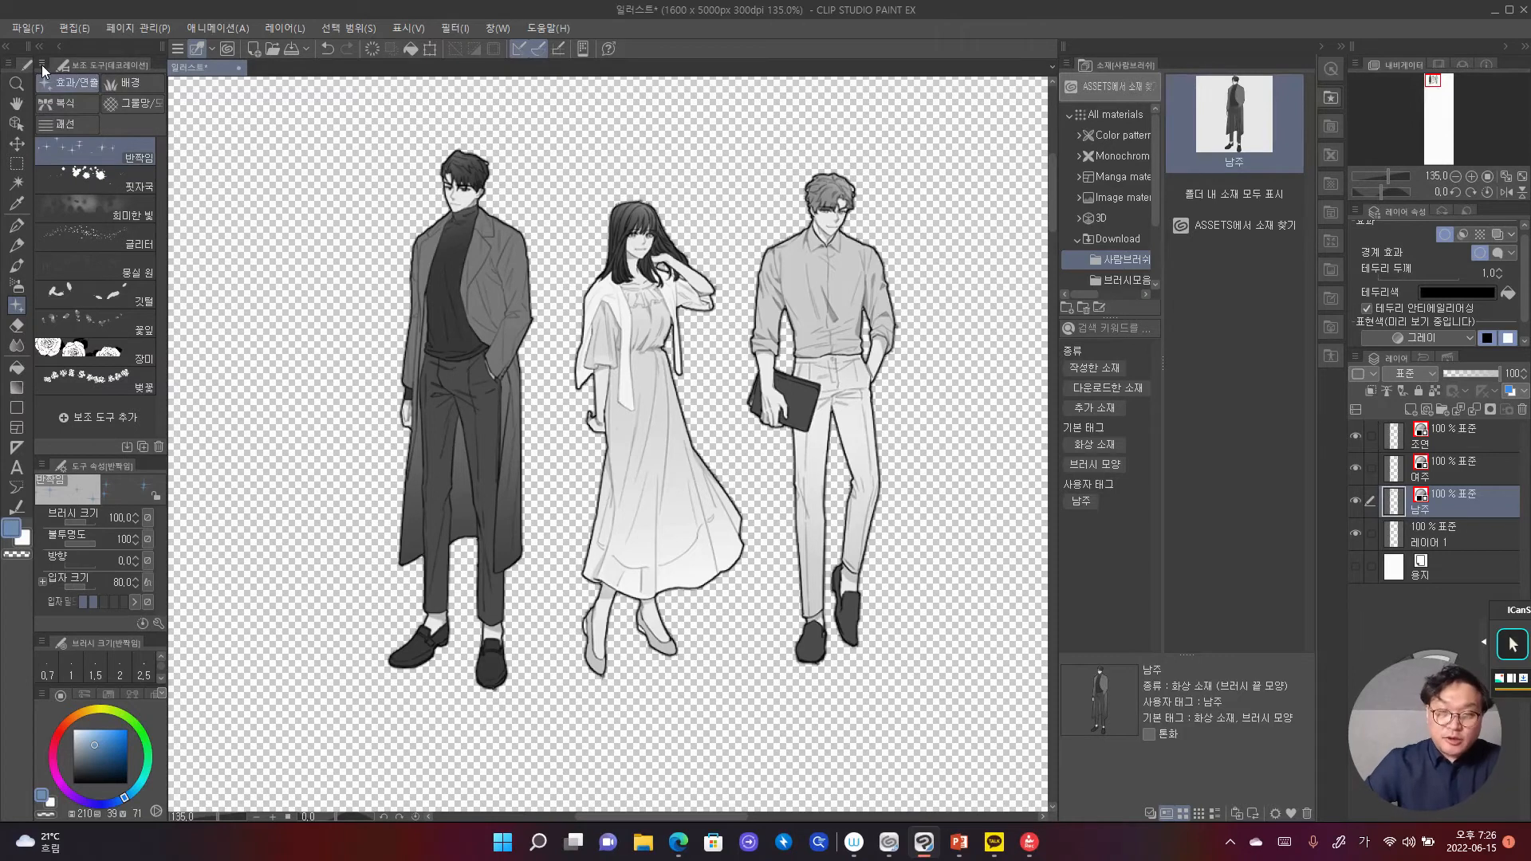
left_click(43, 65)
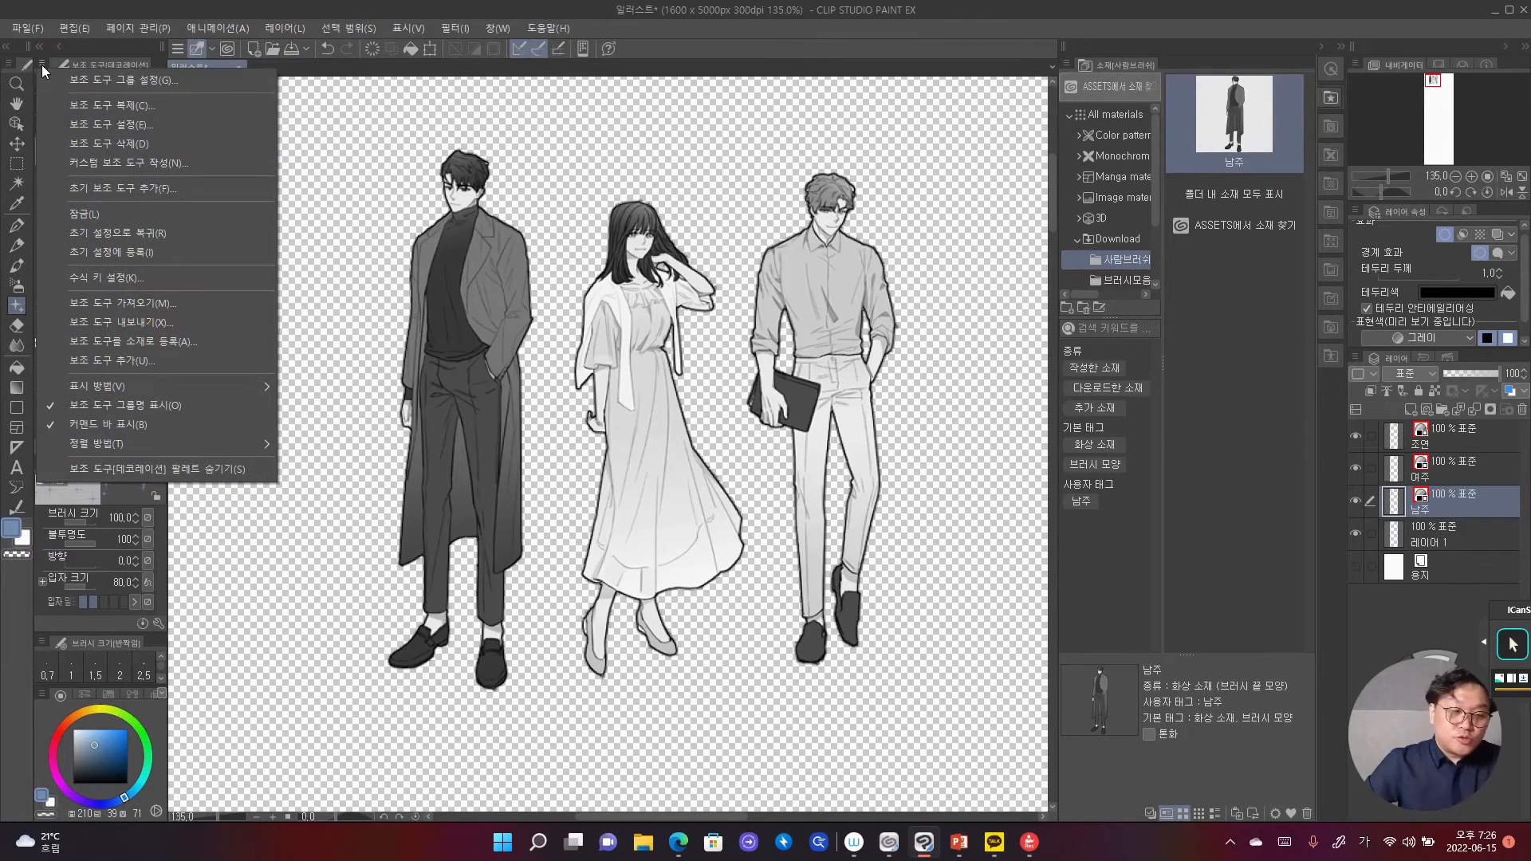
left_click(131, 158)
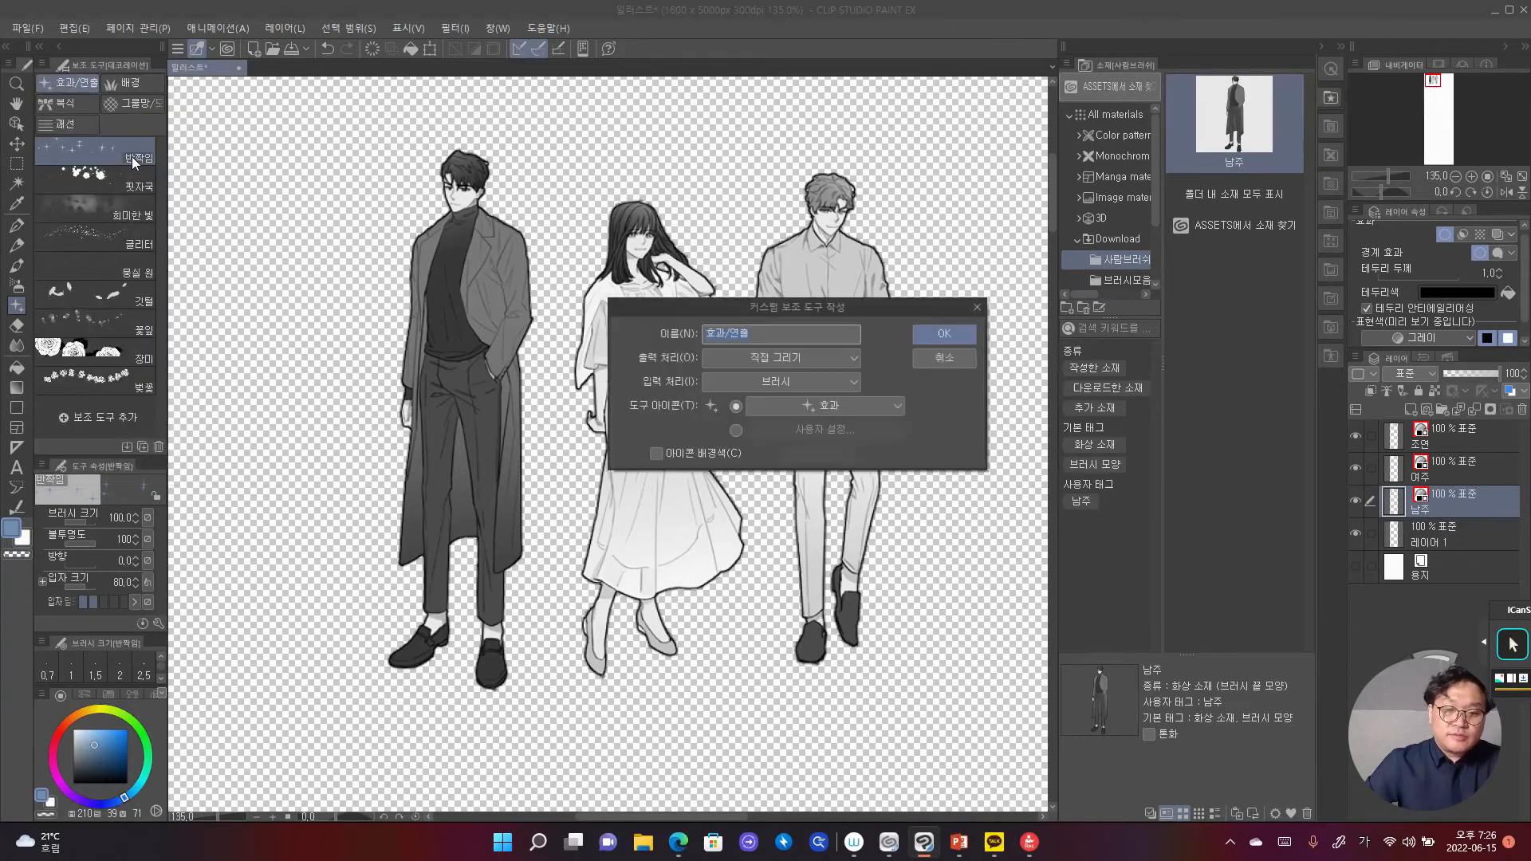
left_click_drag(769, 312, 465, 329)
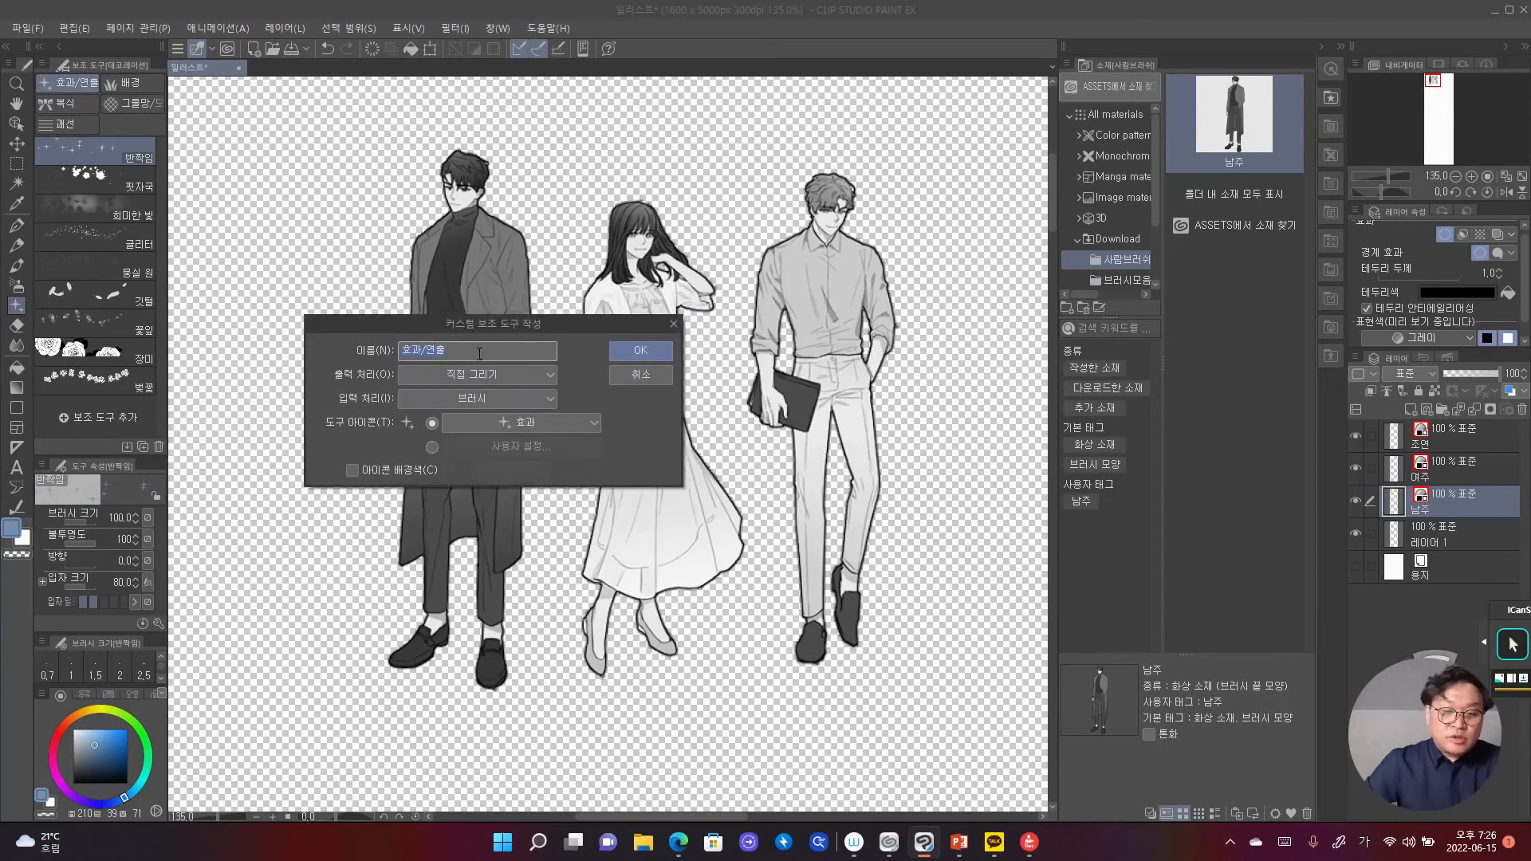
key("BackSpace")
type("남주브러쉬")
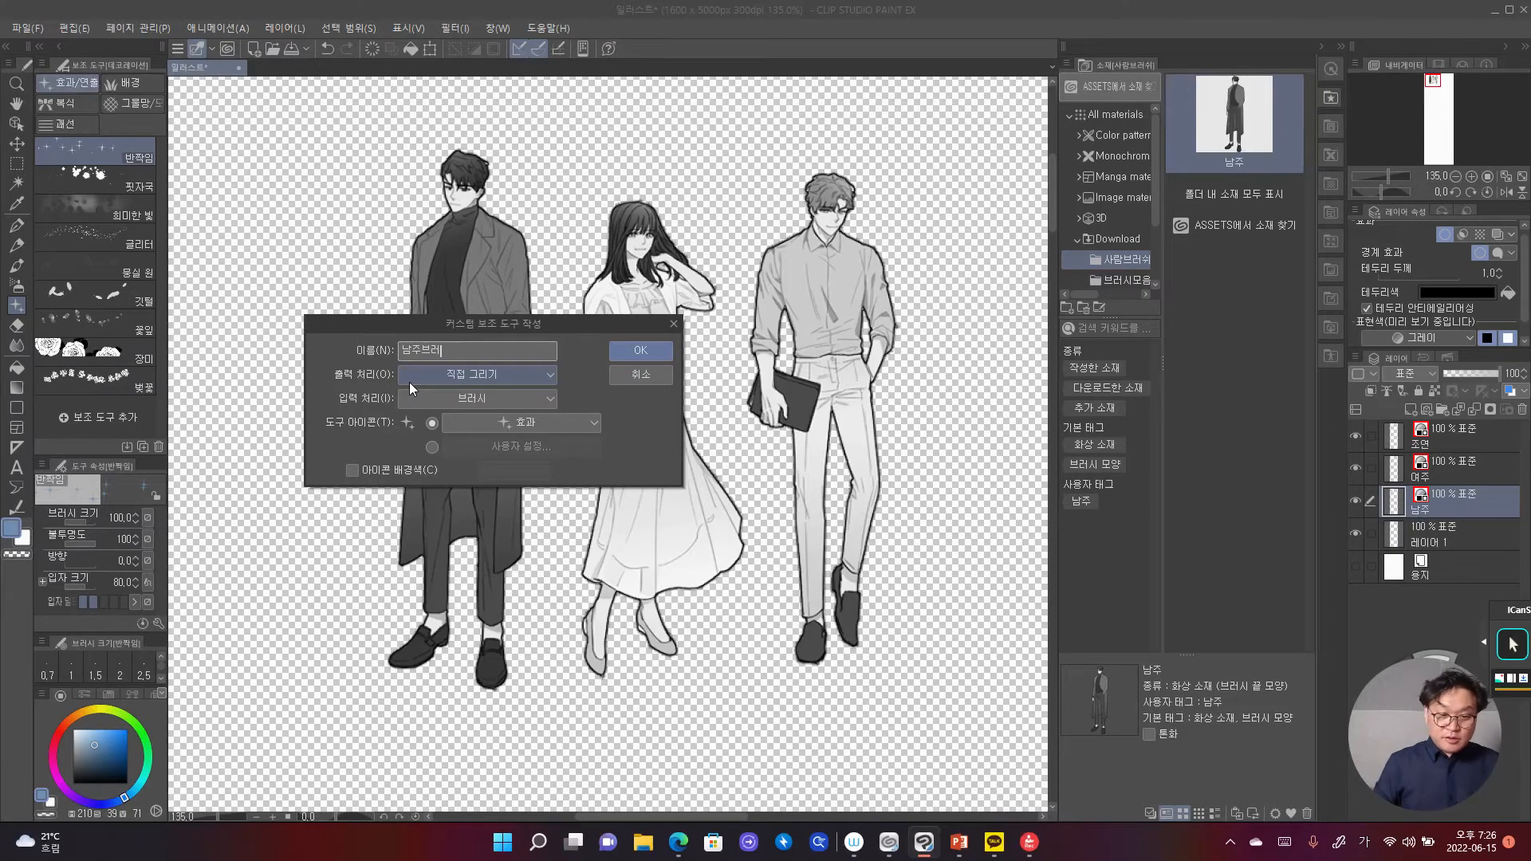
type("ㅣ")
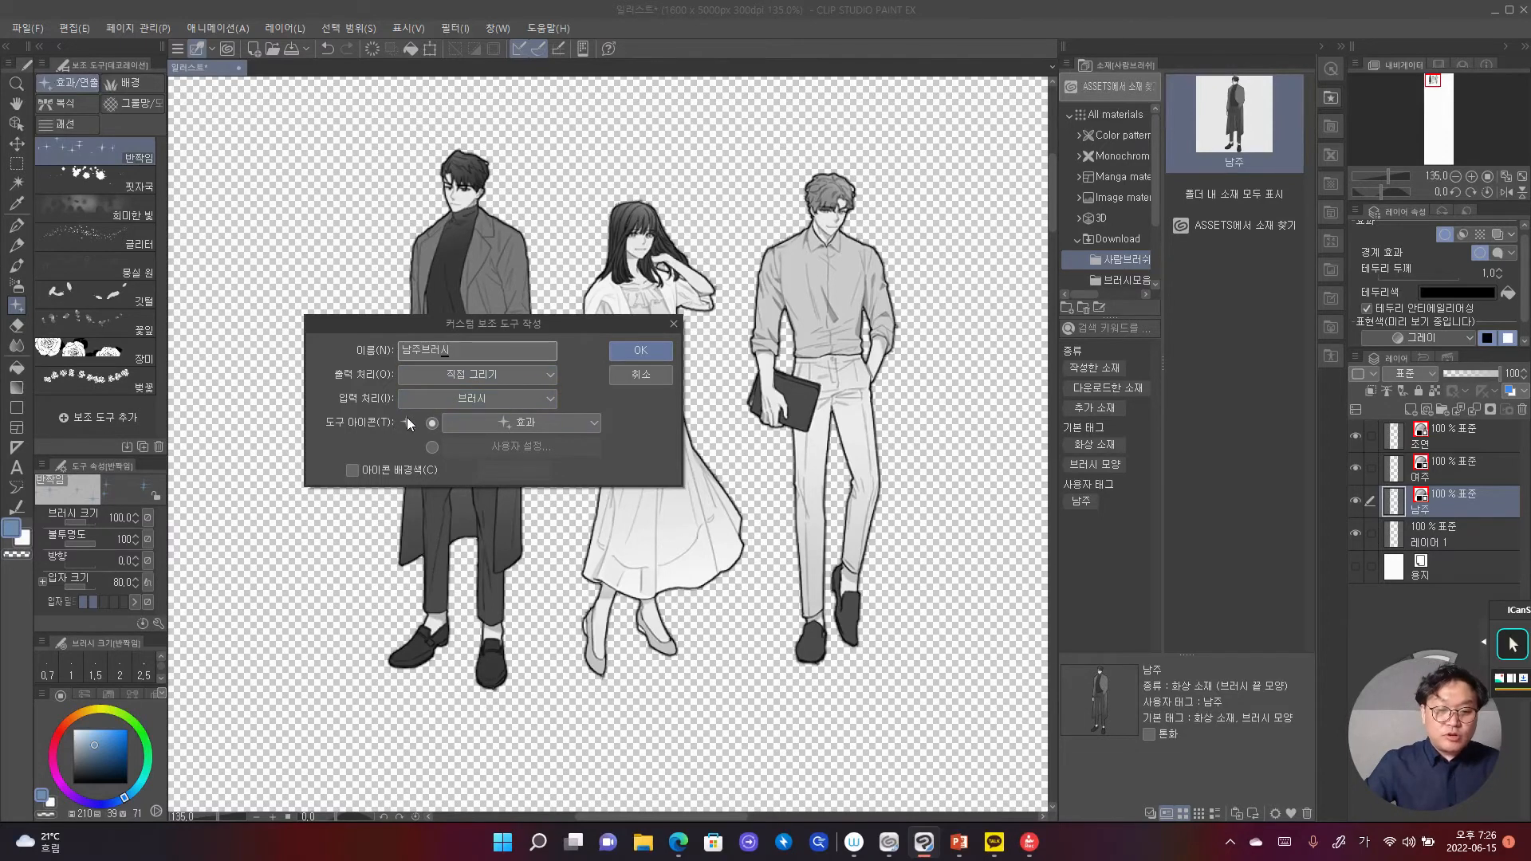
Step: Look through the built-in tool icons and the images in the 문서 folder for an icon for the new sub tool
left_click(538, 420)
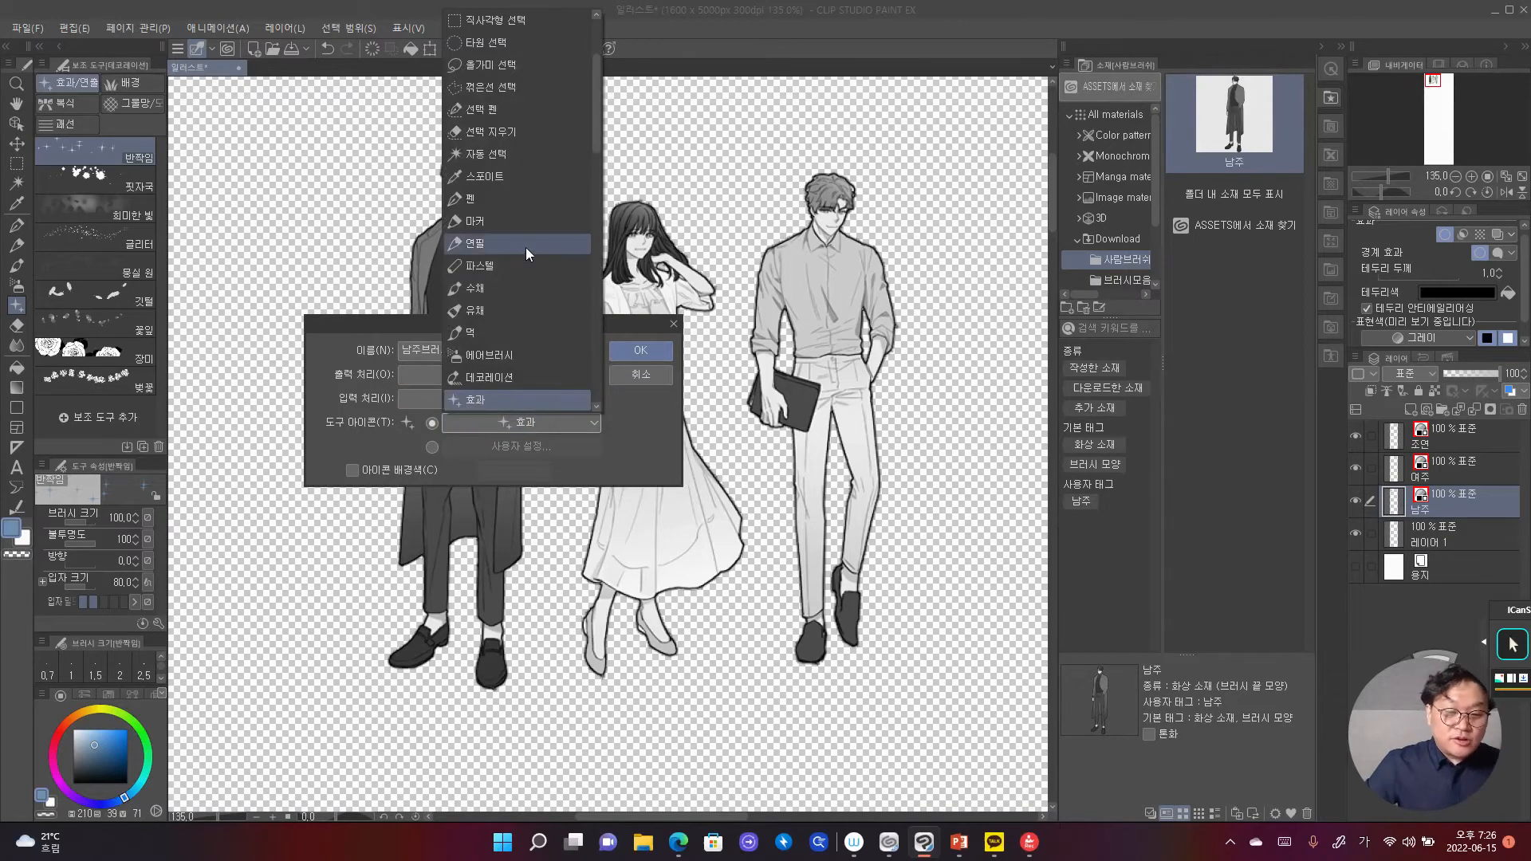
scroll(524, 247, "down", 2)
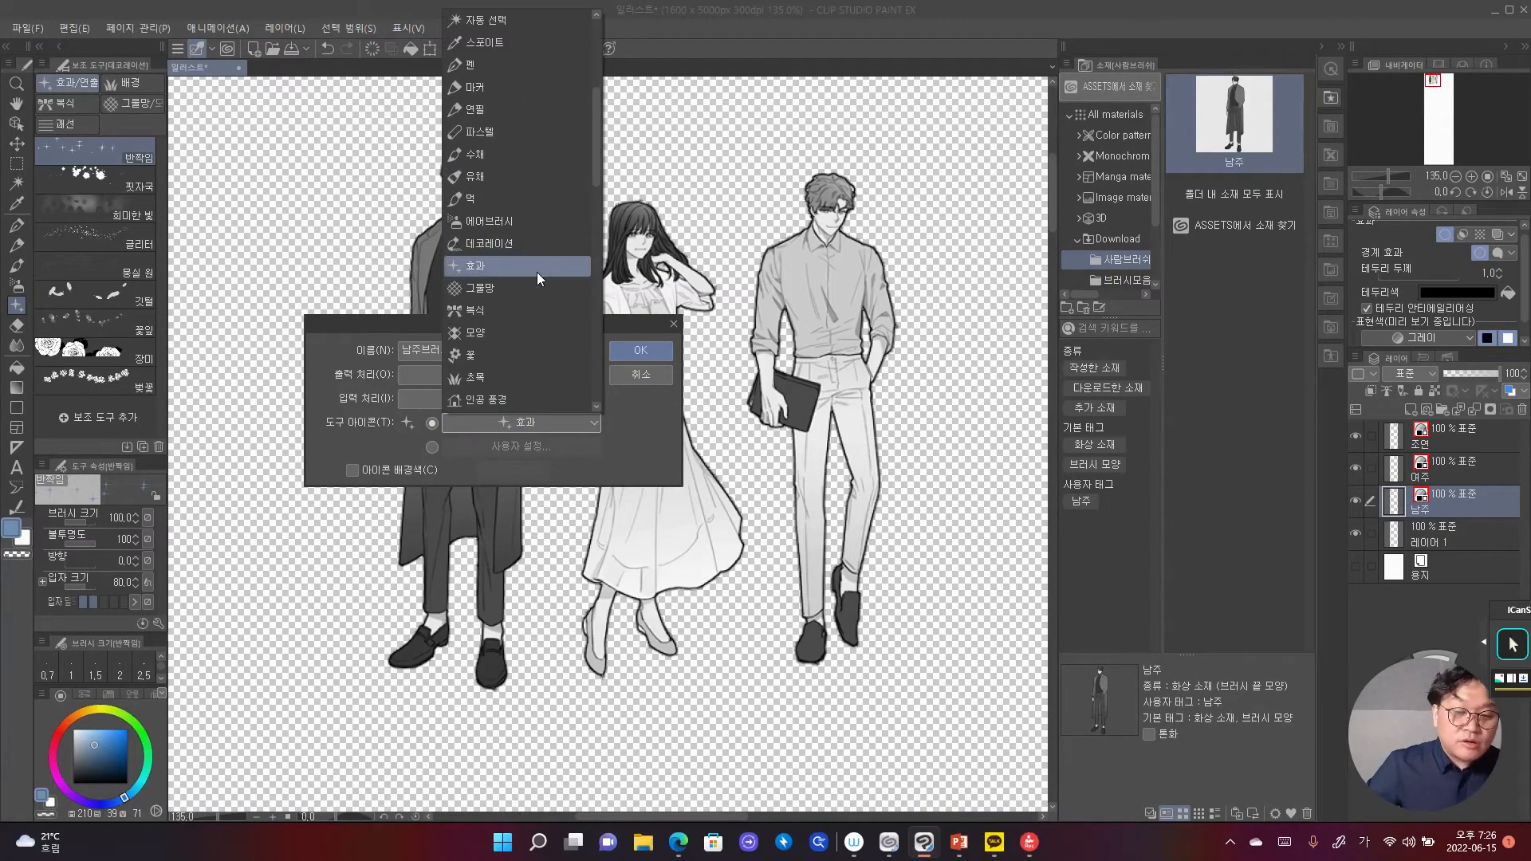
scroll(538, 285, "down", 3)
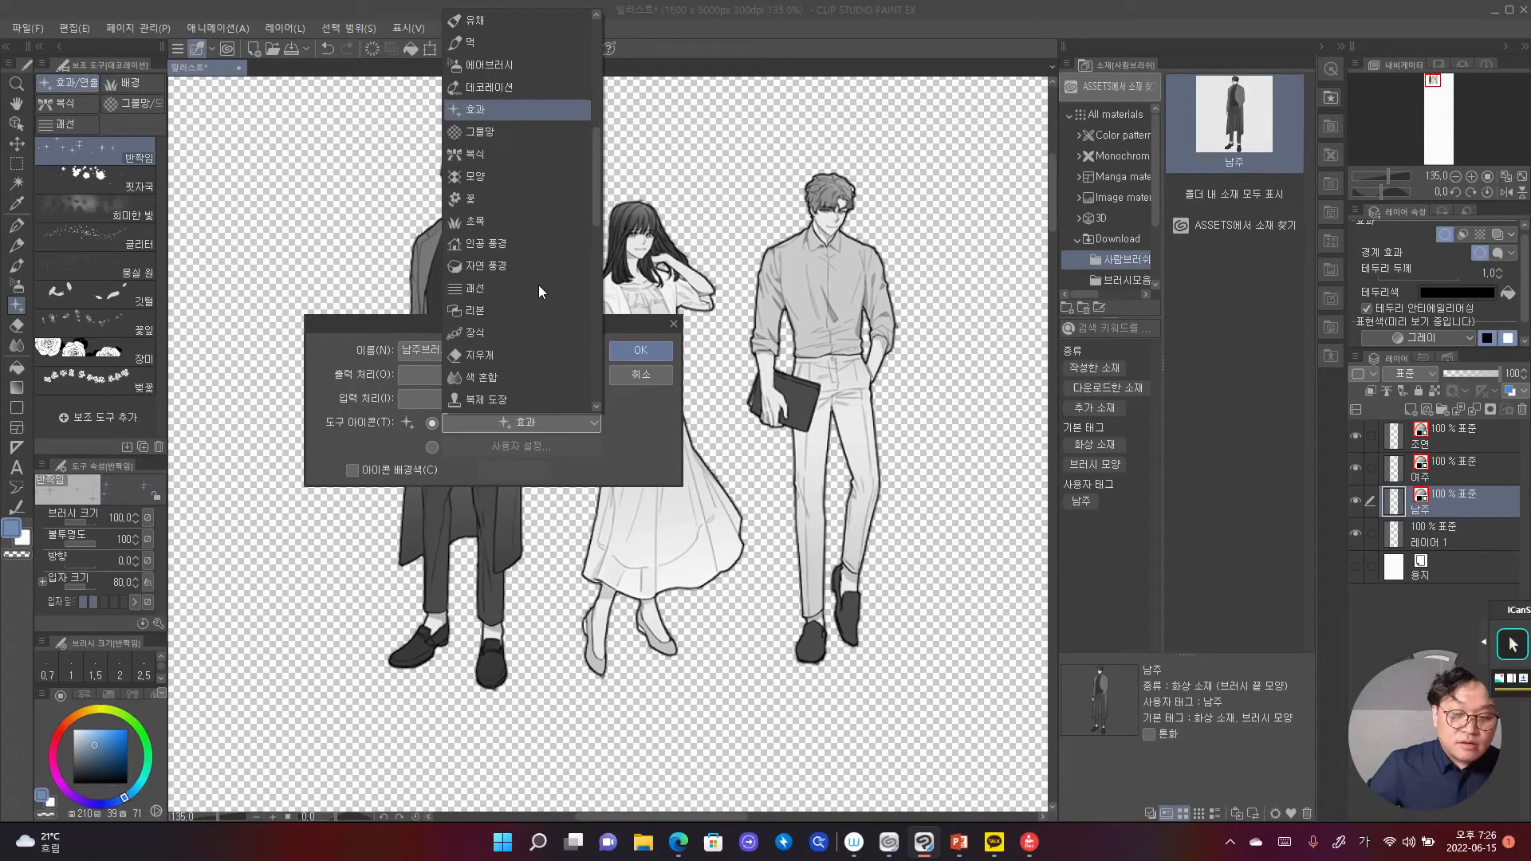
scroll(538, 285, "down", 2)
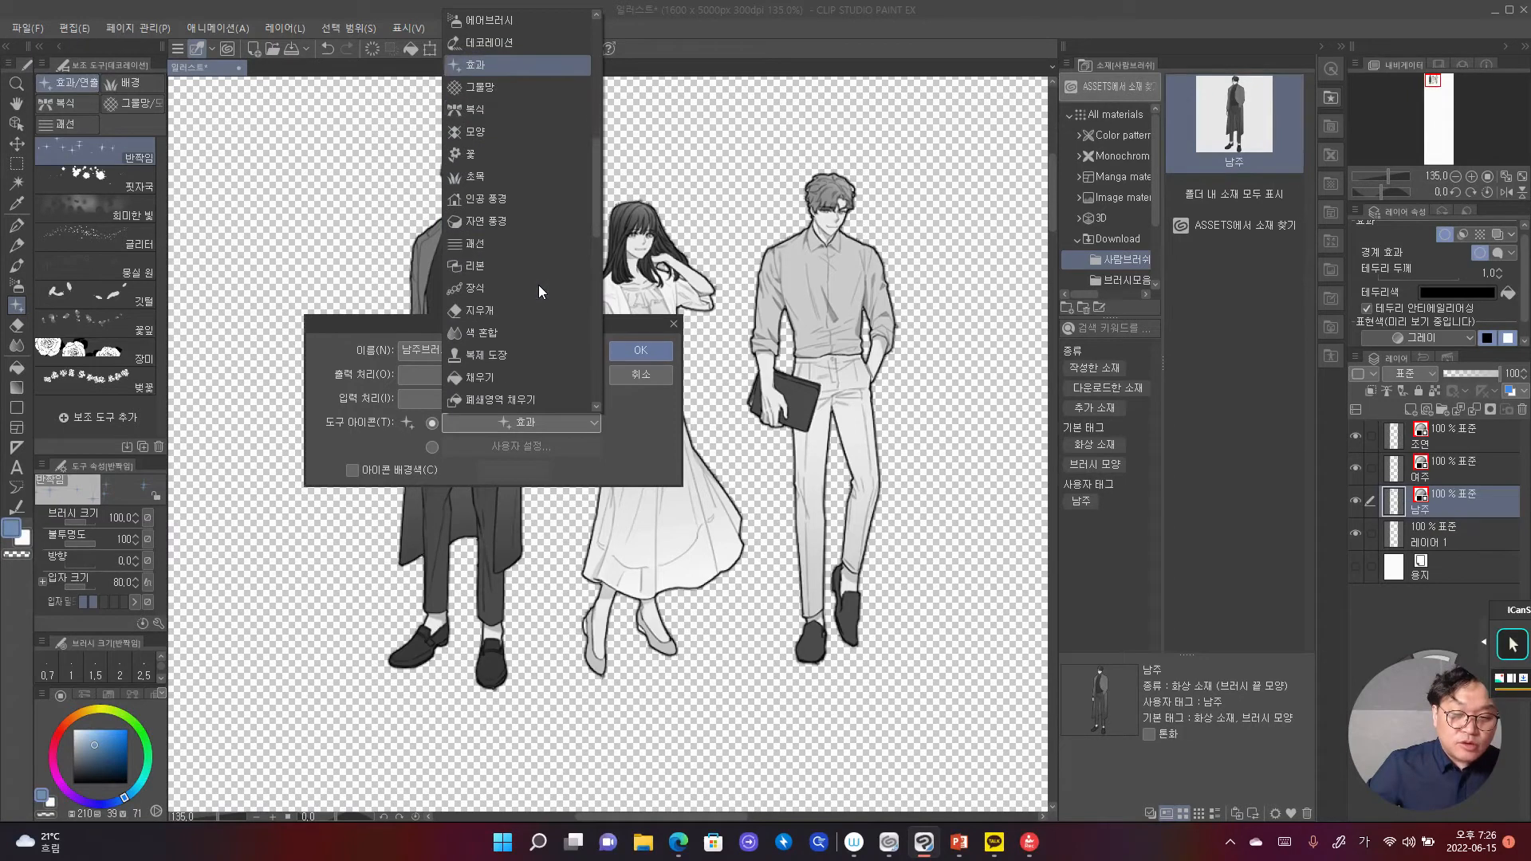
left_click(429, 443)
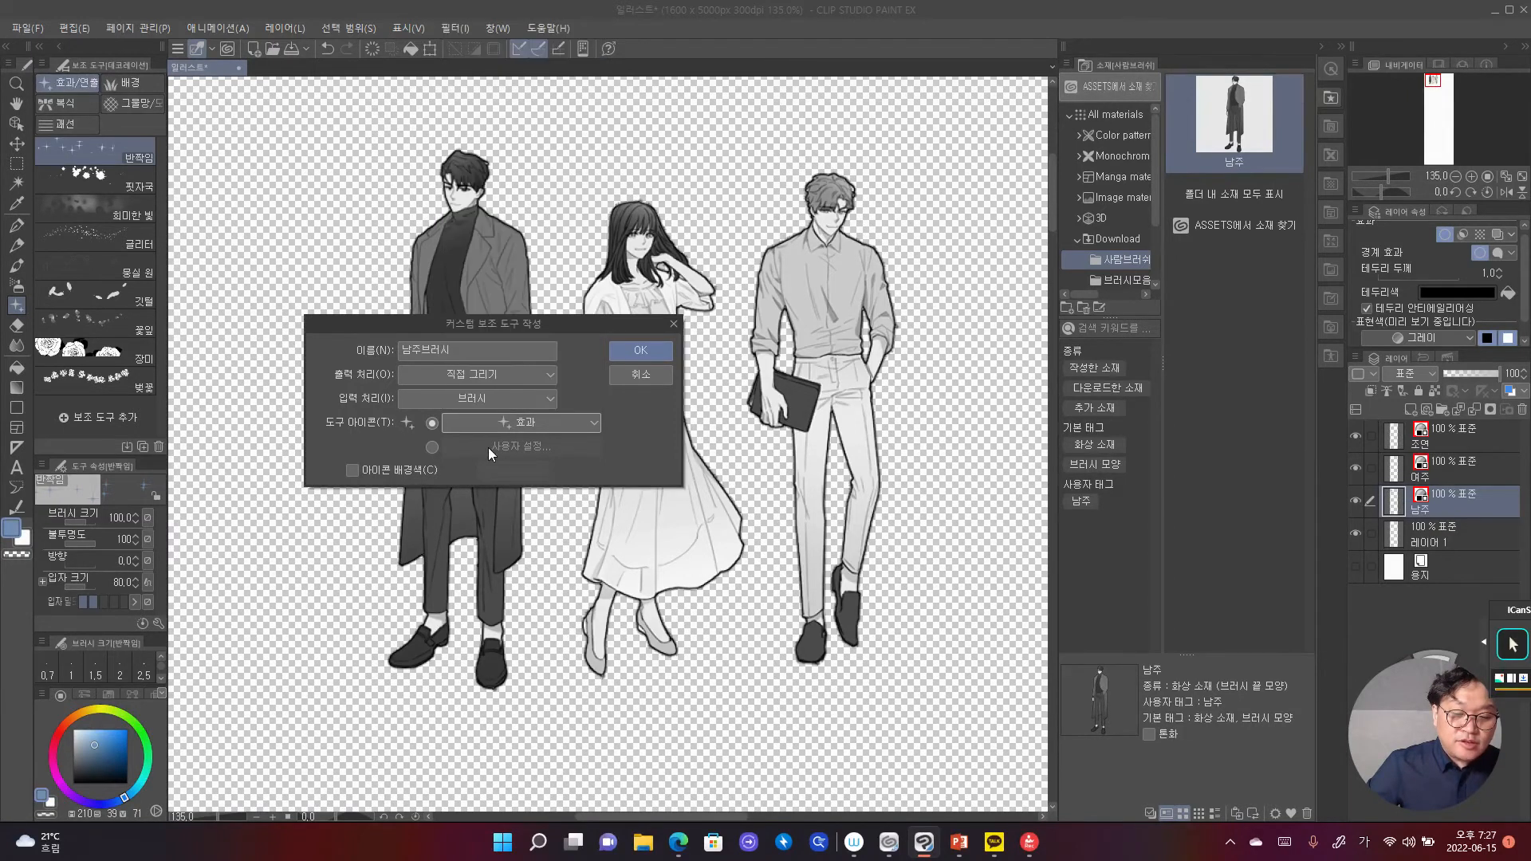
left_click(432, 447)
left_click(494, 446)
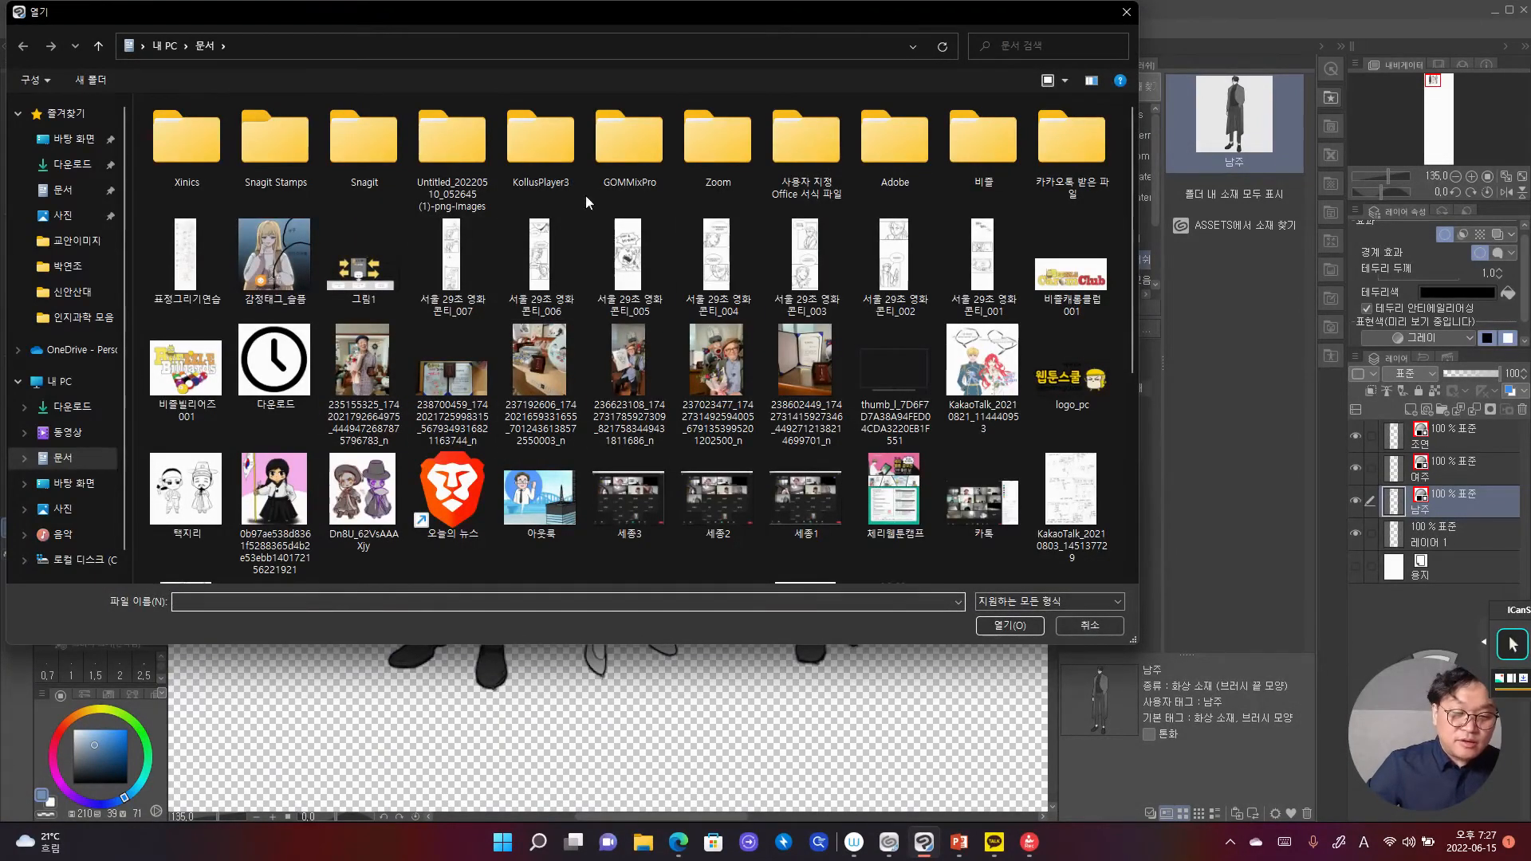
left_click(1102, 624)
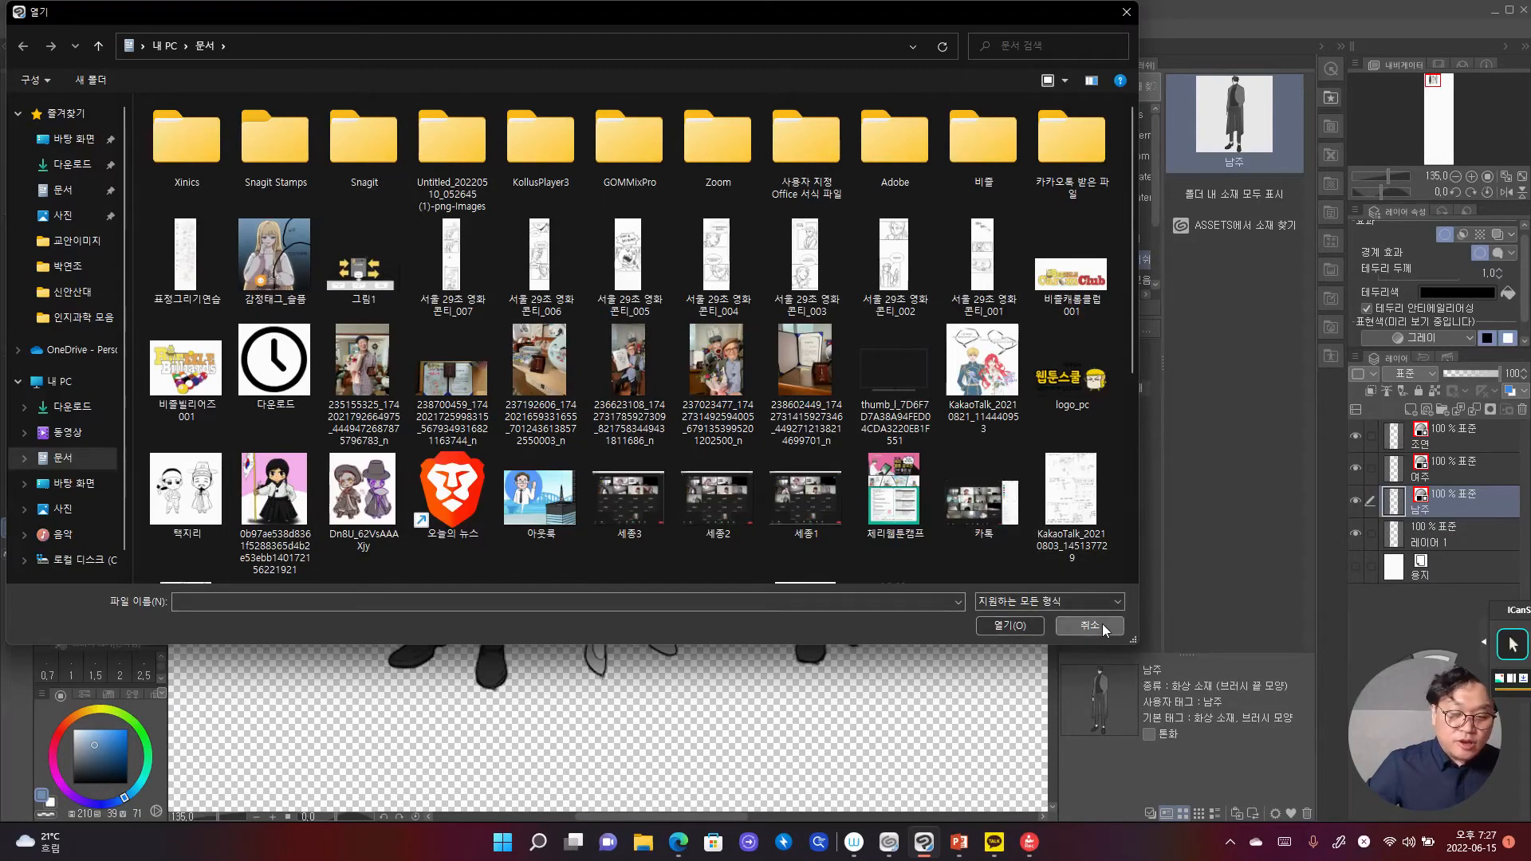
scroll(634, 413, "down", 3)
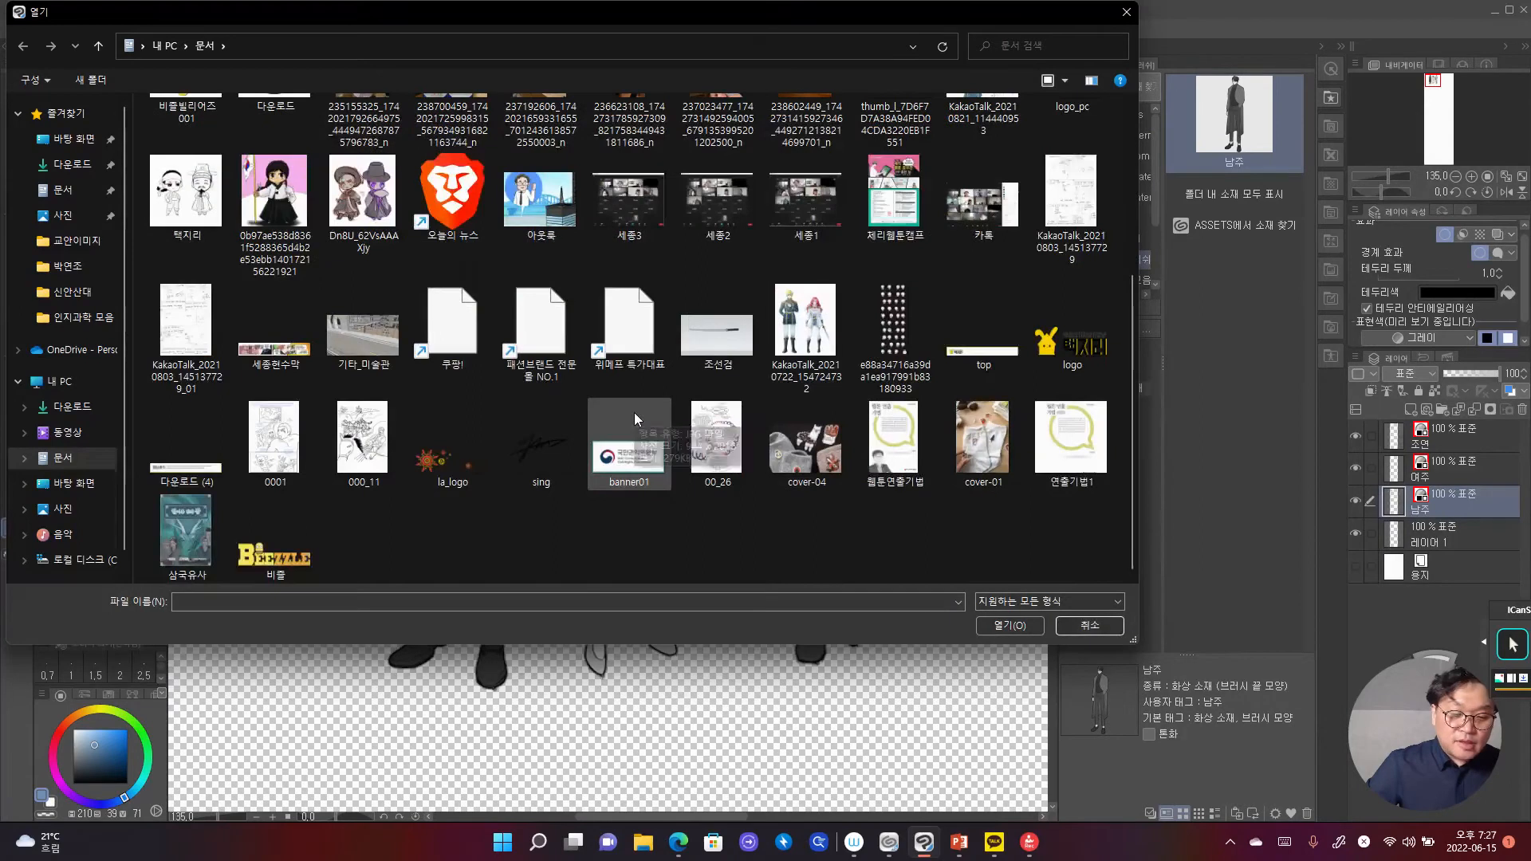
scroll(633, 413, "up", 3)
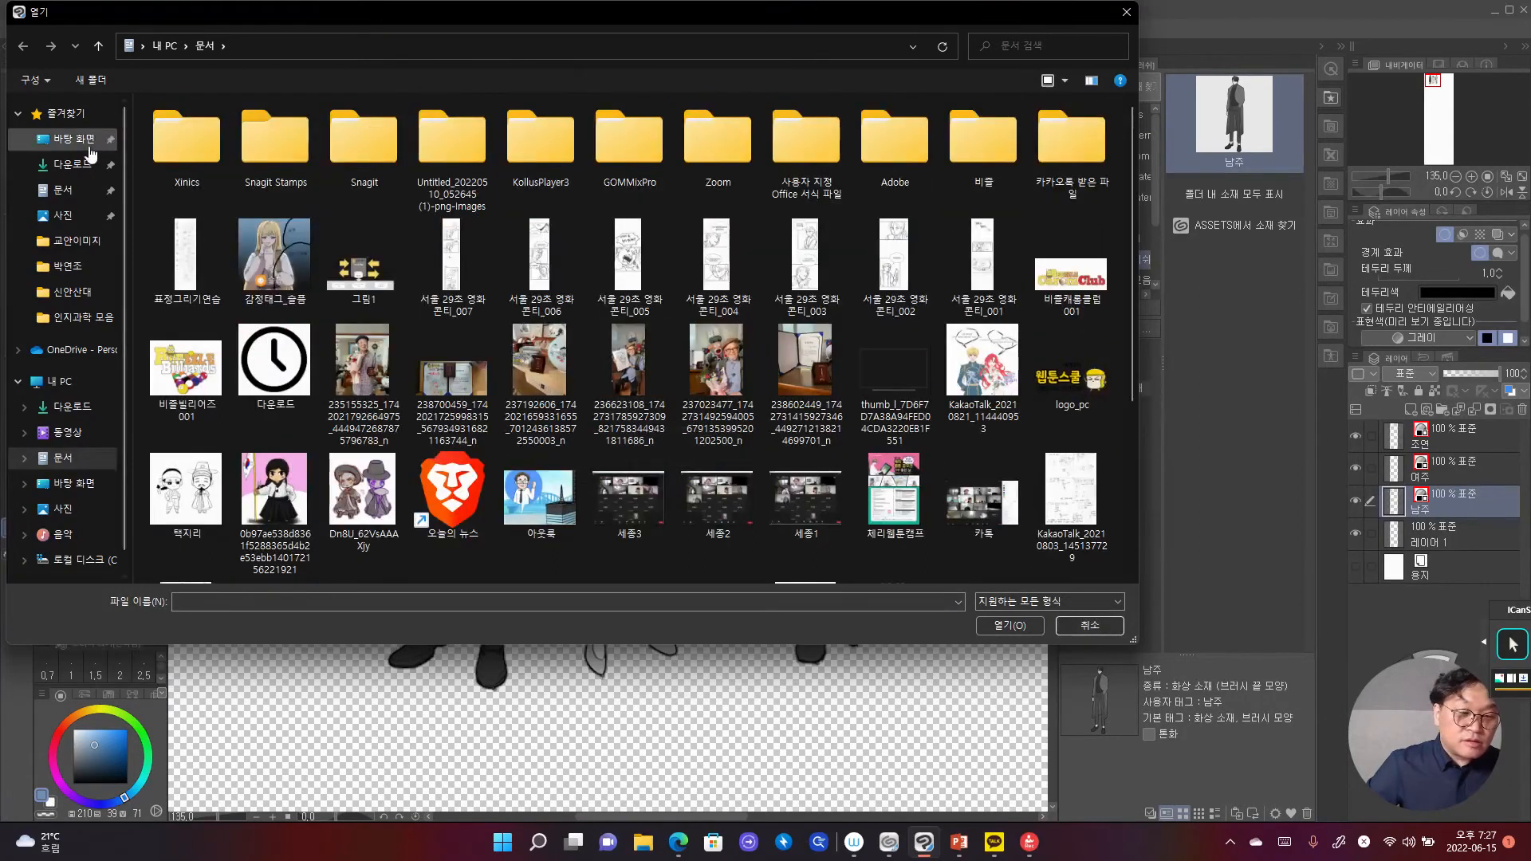
left_click(1087, 625)
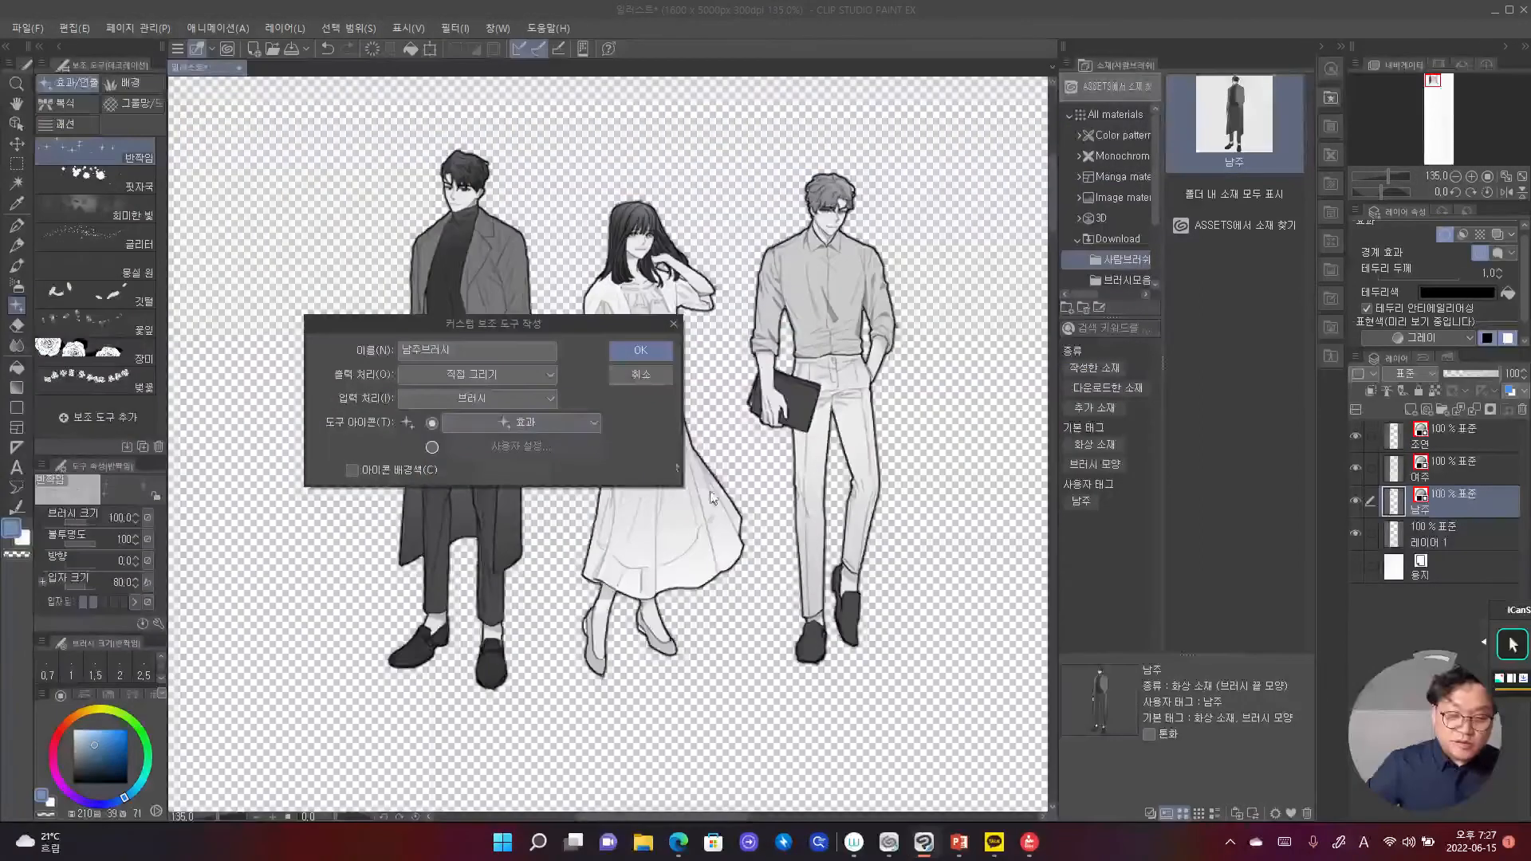
Step: Look through the built-in tool icons and choose 데코레이션 as the icon for 남주브러시
left_click(515, 424)
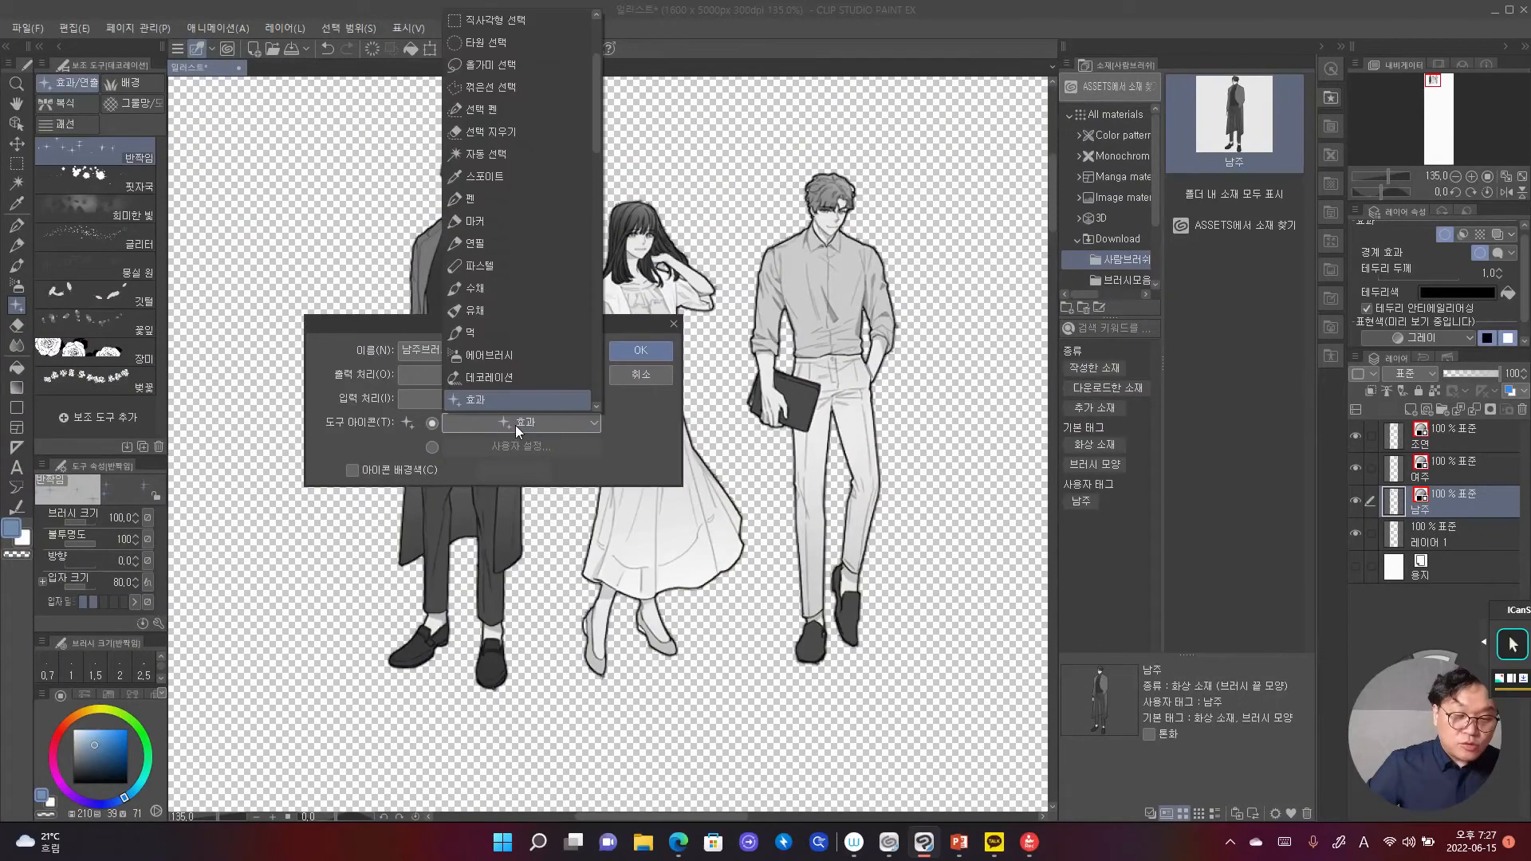
scroll(538, 303, "down", 3)
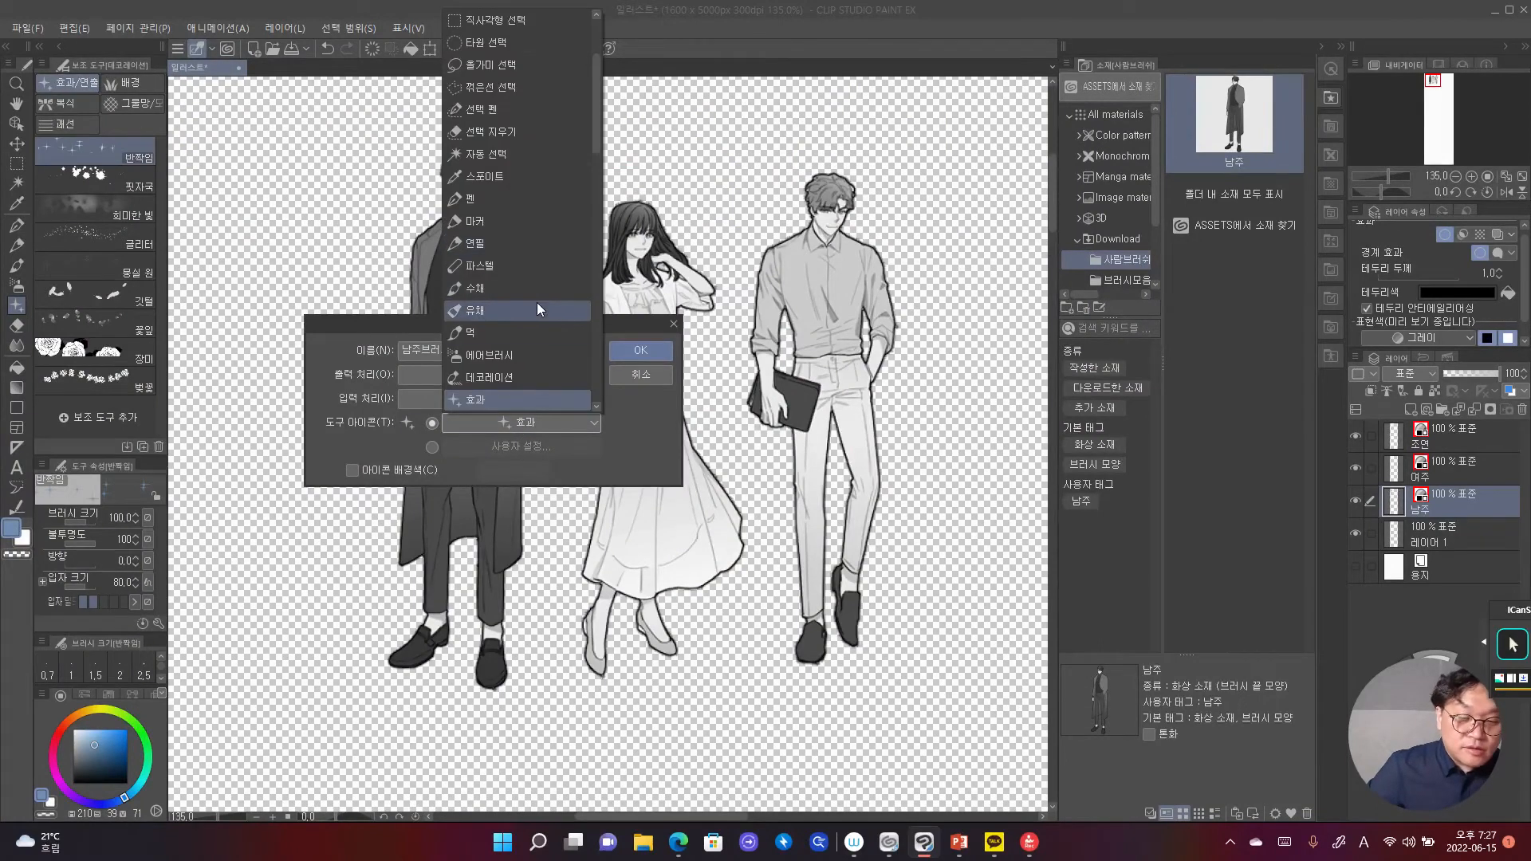
scroll(538, 303, "down", 5)
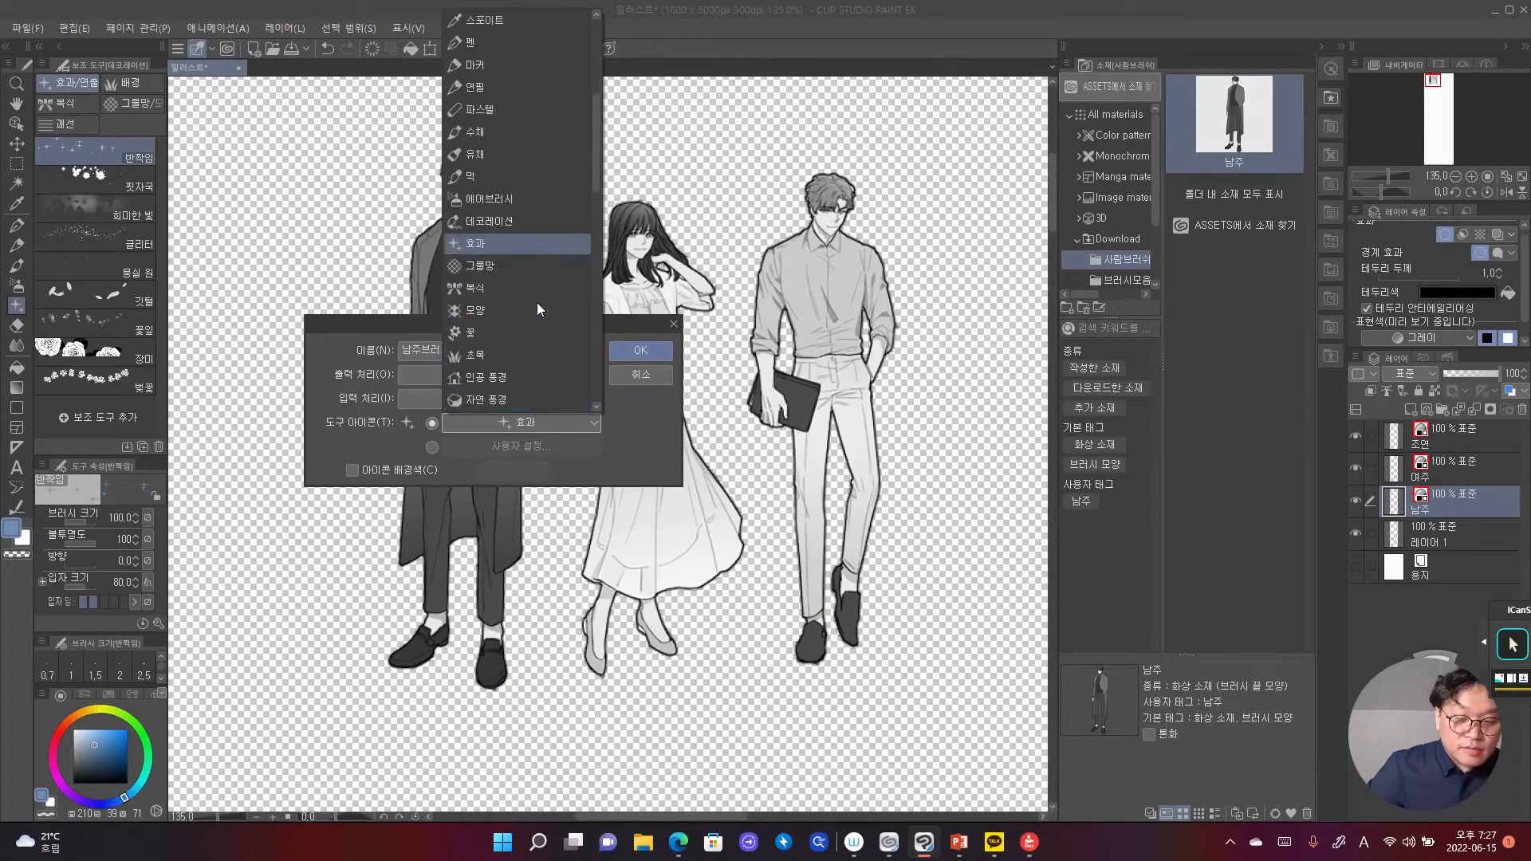
scroll(537, 303, "down", 2)
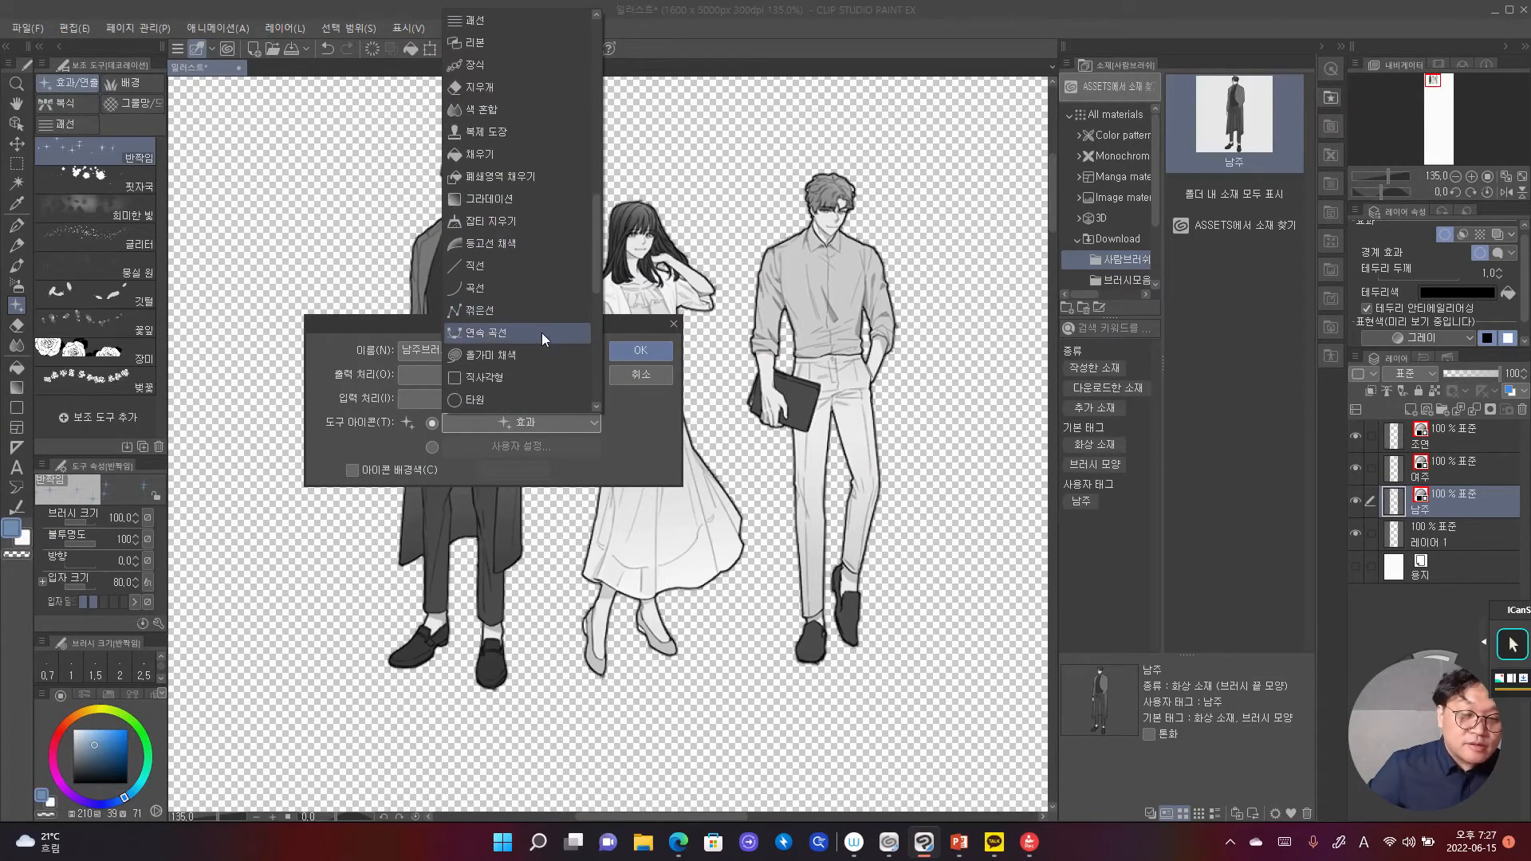
scroll(540, 334, "down", 2)
scroll(540, 334, "down", 4)
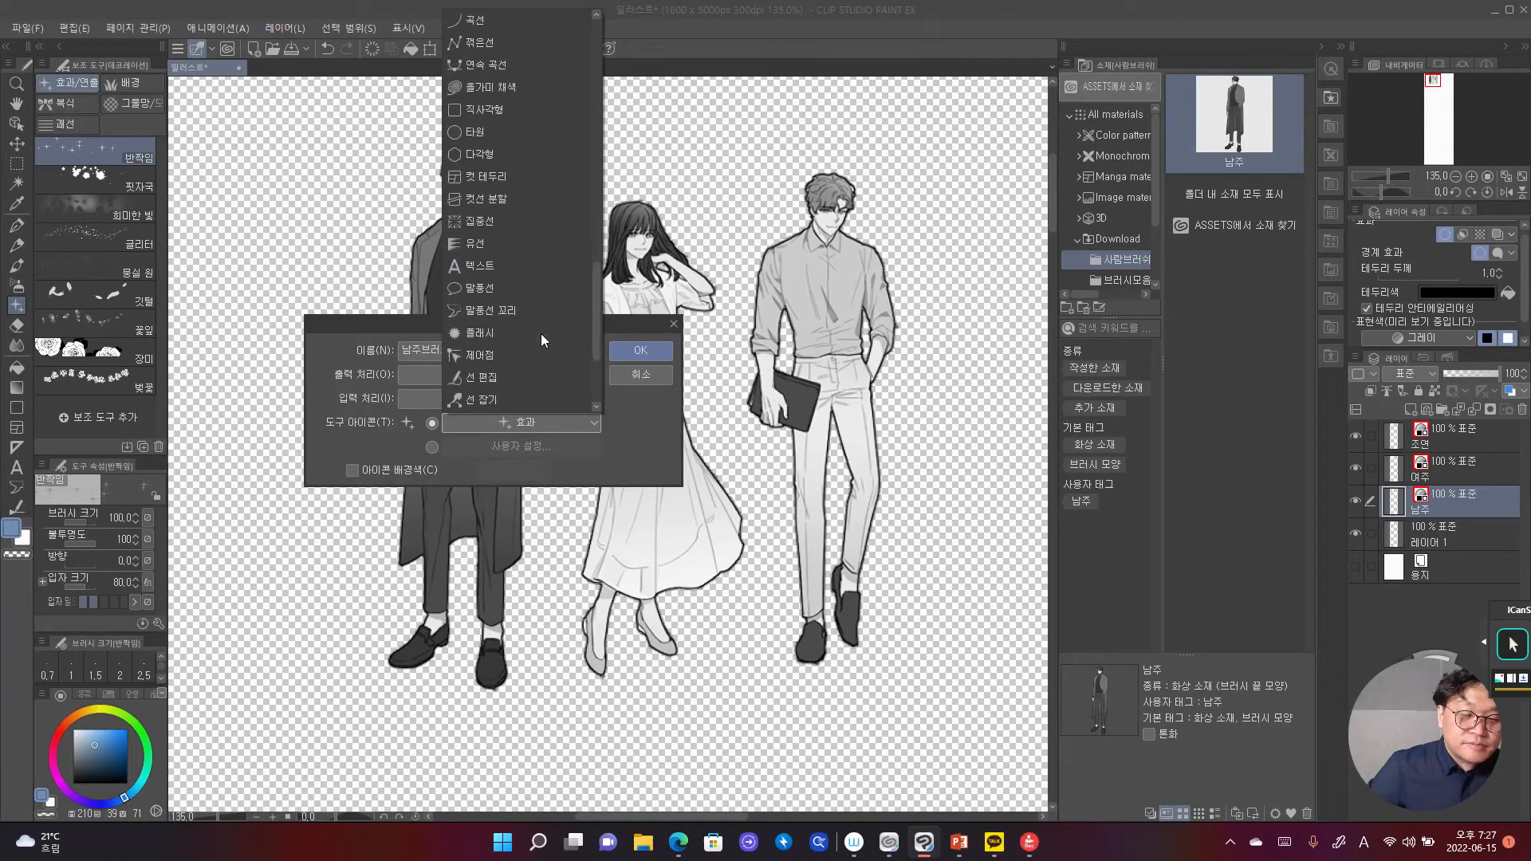
scroll(540, 334, "down", 1)
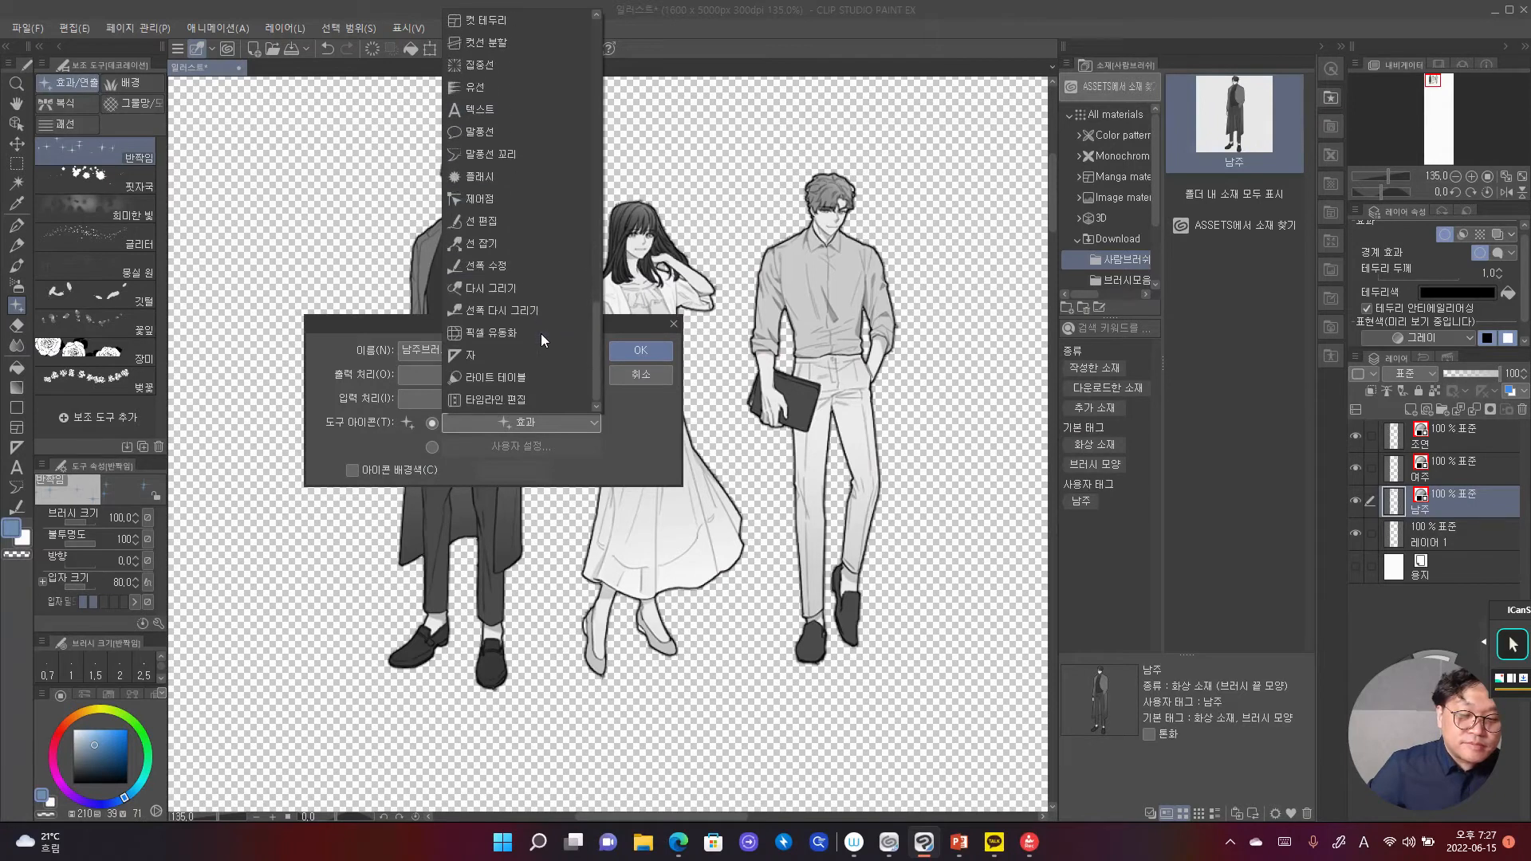
scroll(540, 338, "up", 8)
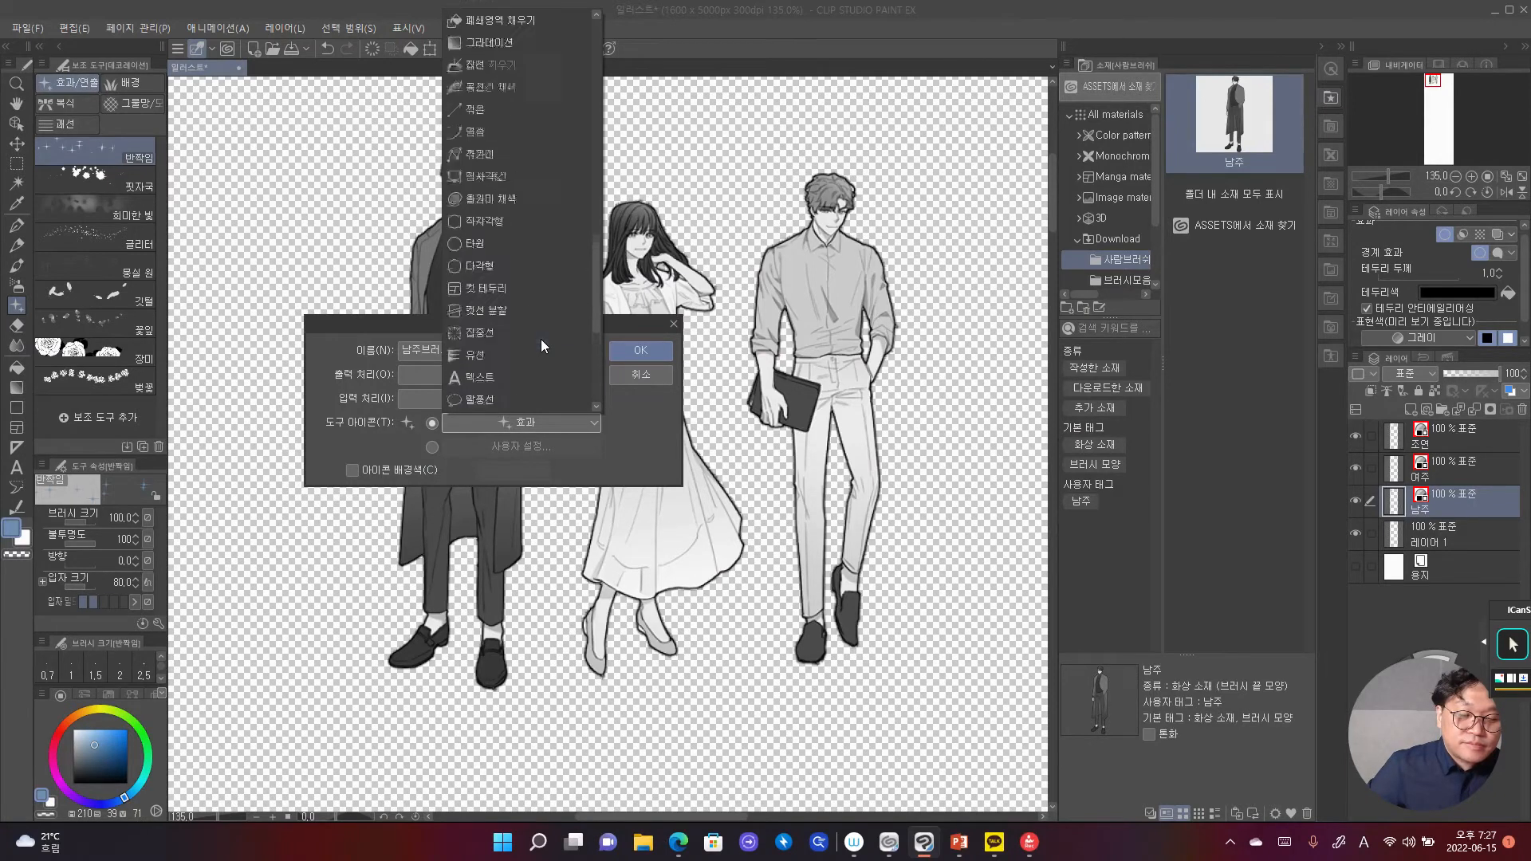
scroll(542, 343, "up", 5)
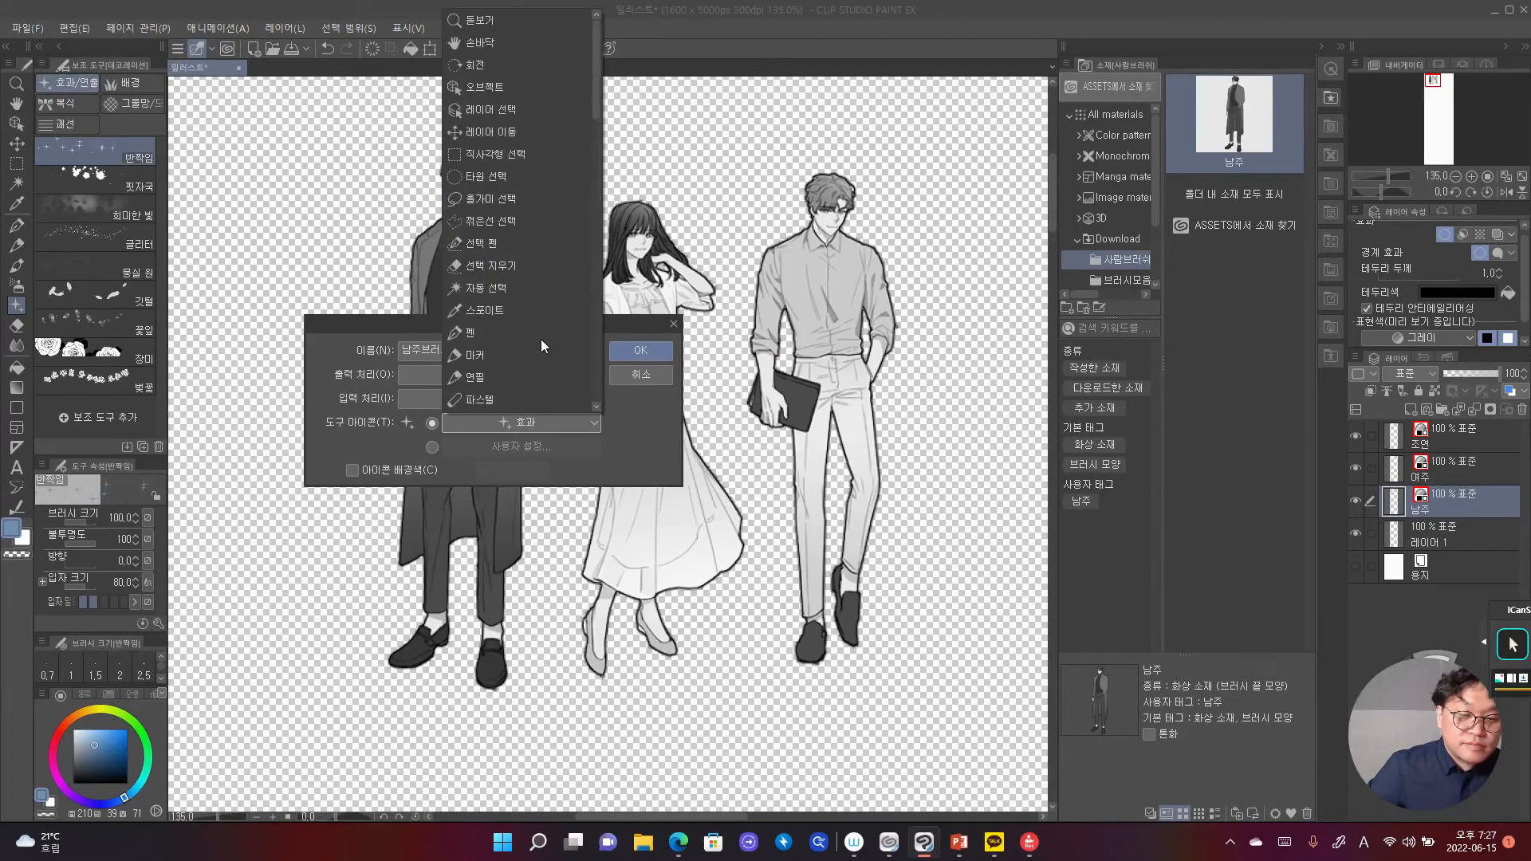
scroll(542, 311, "down", 1)
scroll(542, 311, "down", 1)
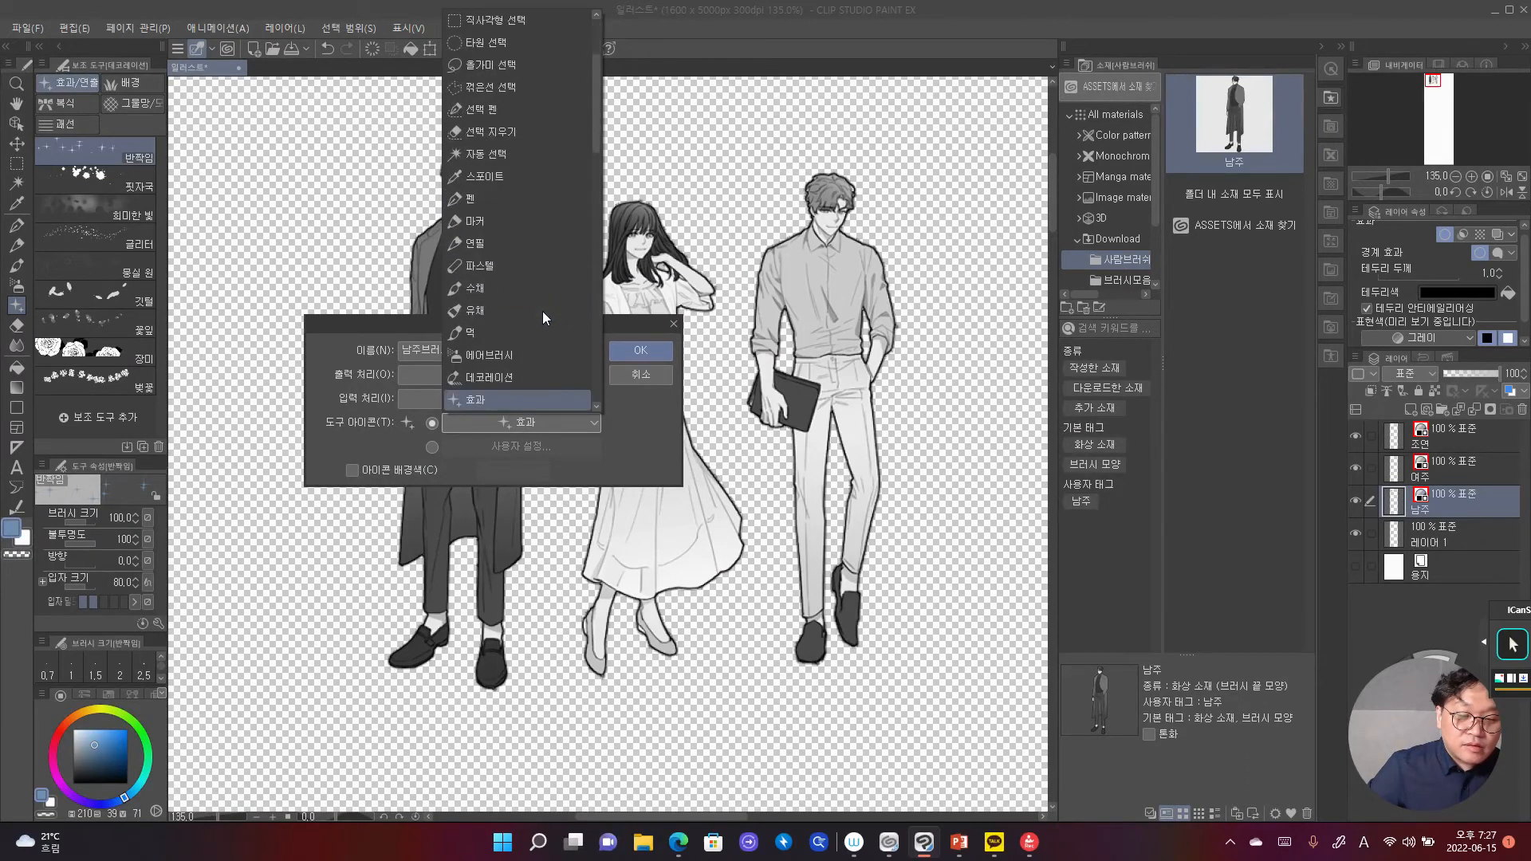
left_click(529, 378)
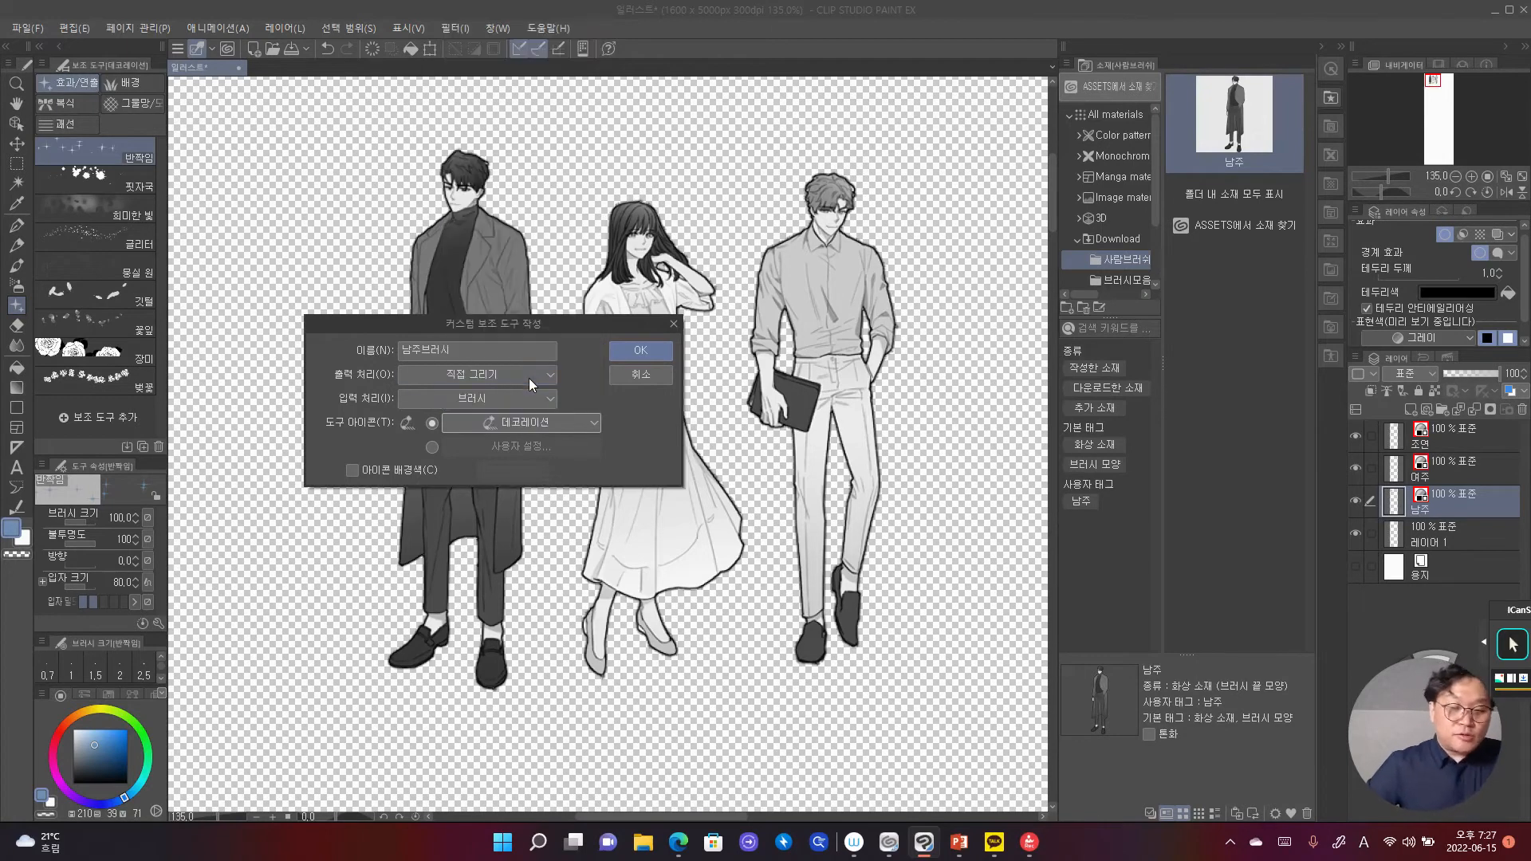
Step: Enable the icon background colour, set it to bright blue (008EFF), and finish creating the 남주브러시 sub tool
left_click(405, 469)
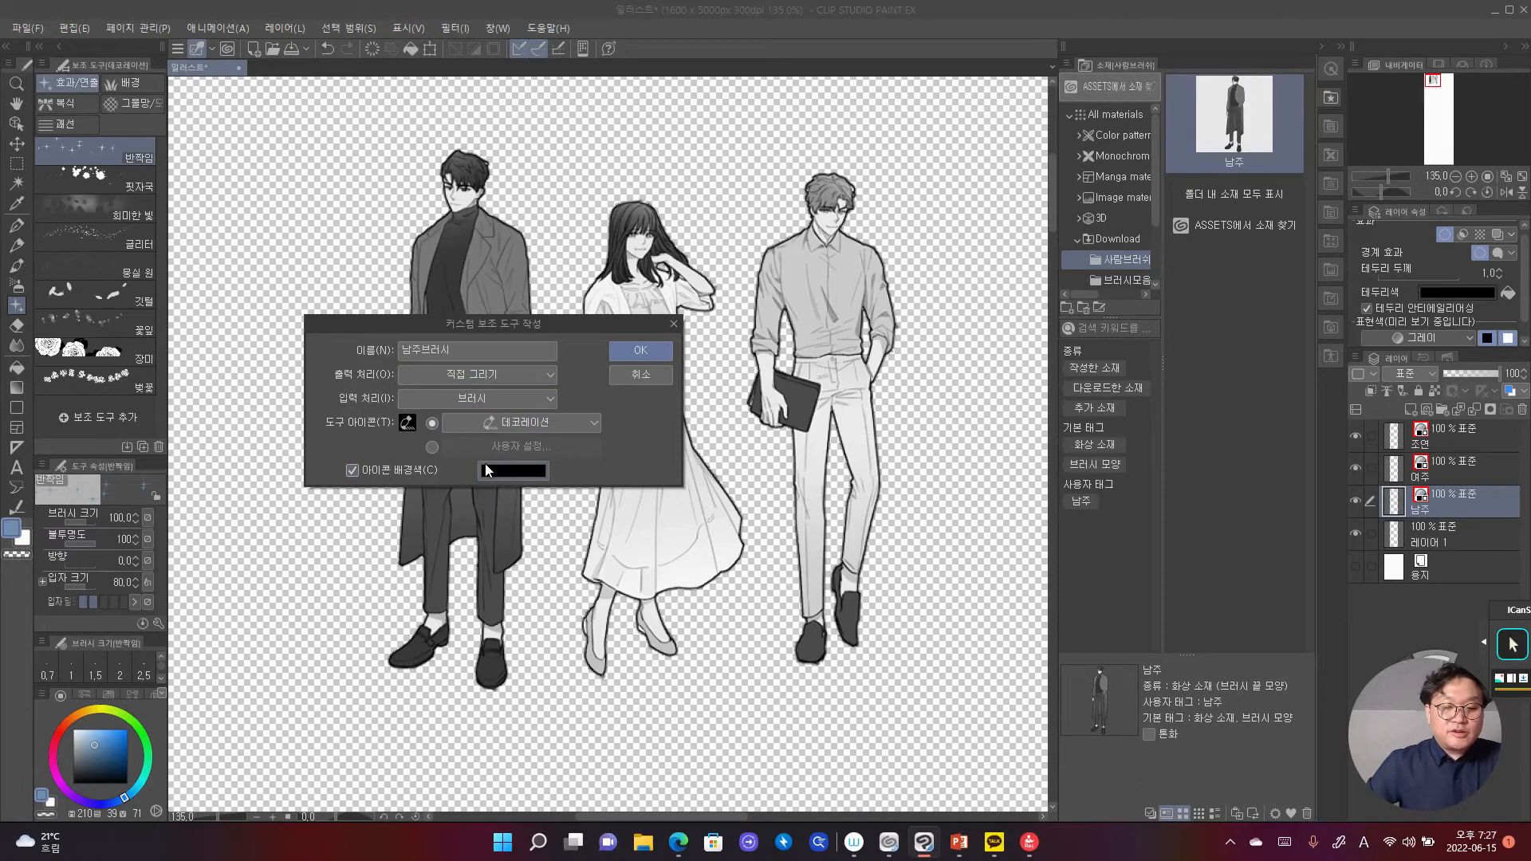
left_click(500, 471)
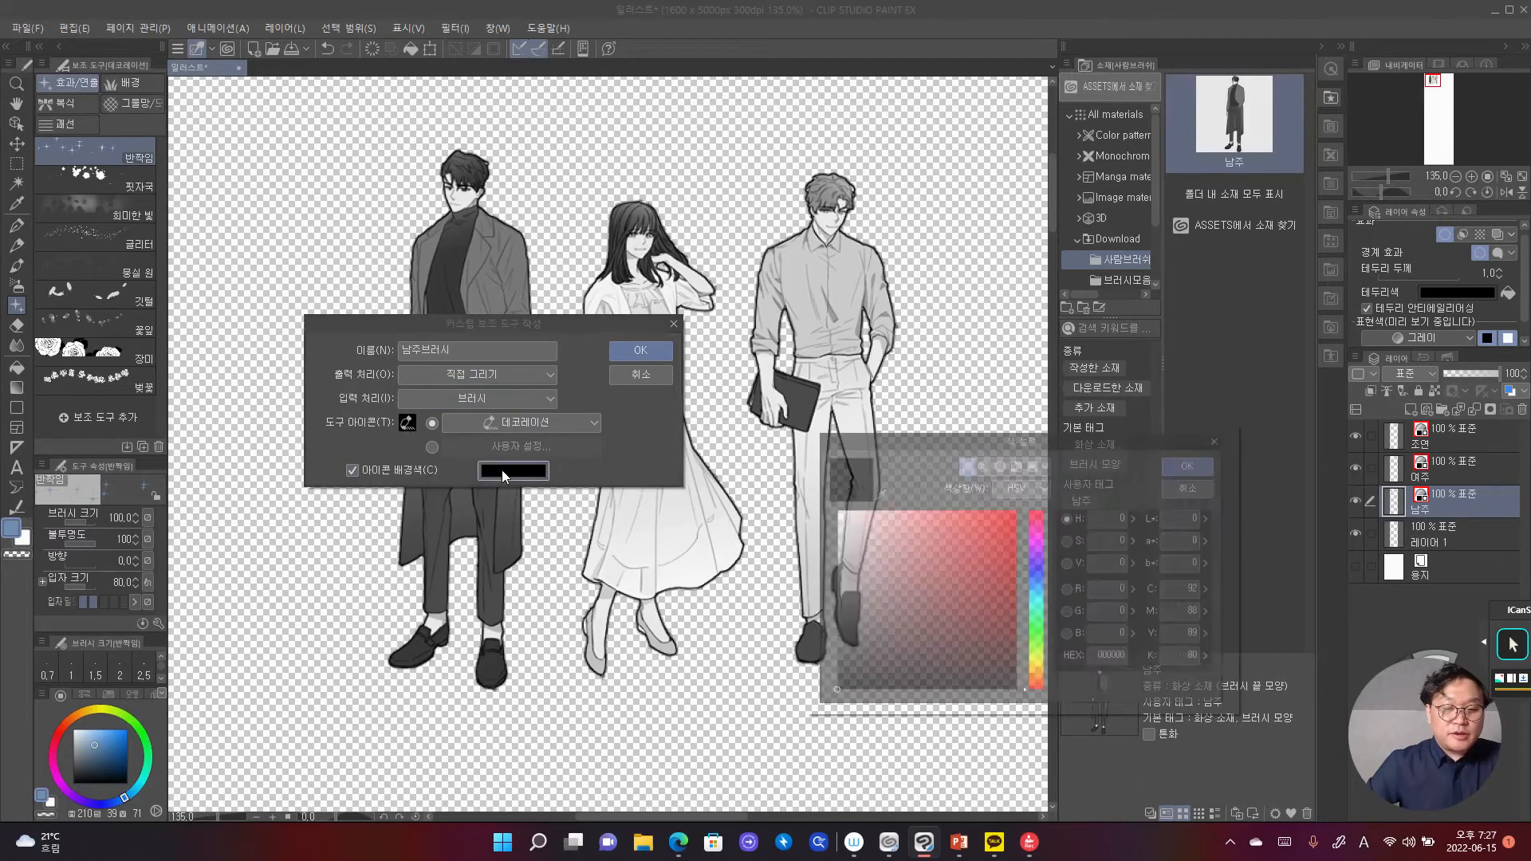
left_click(977, 506)
left_click(1016, 505)
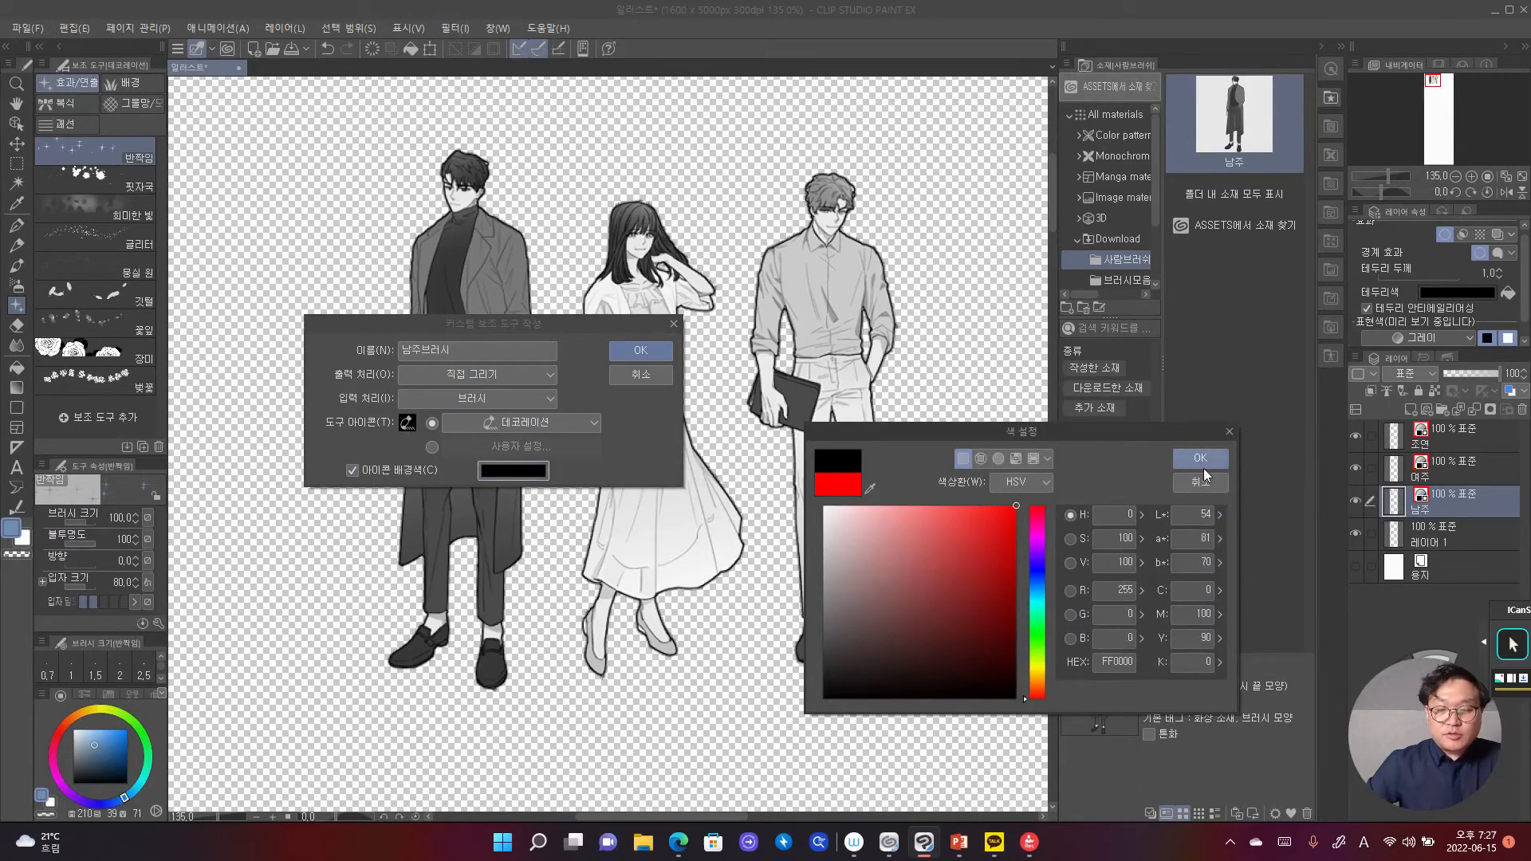
left_click(1038, 588)
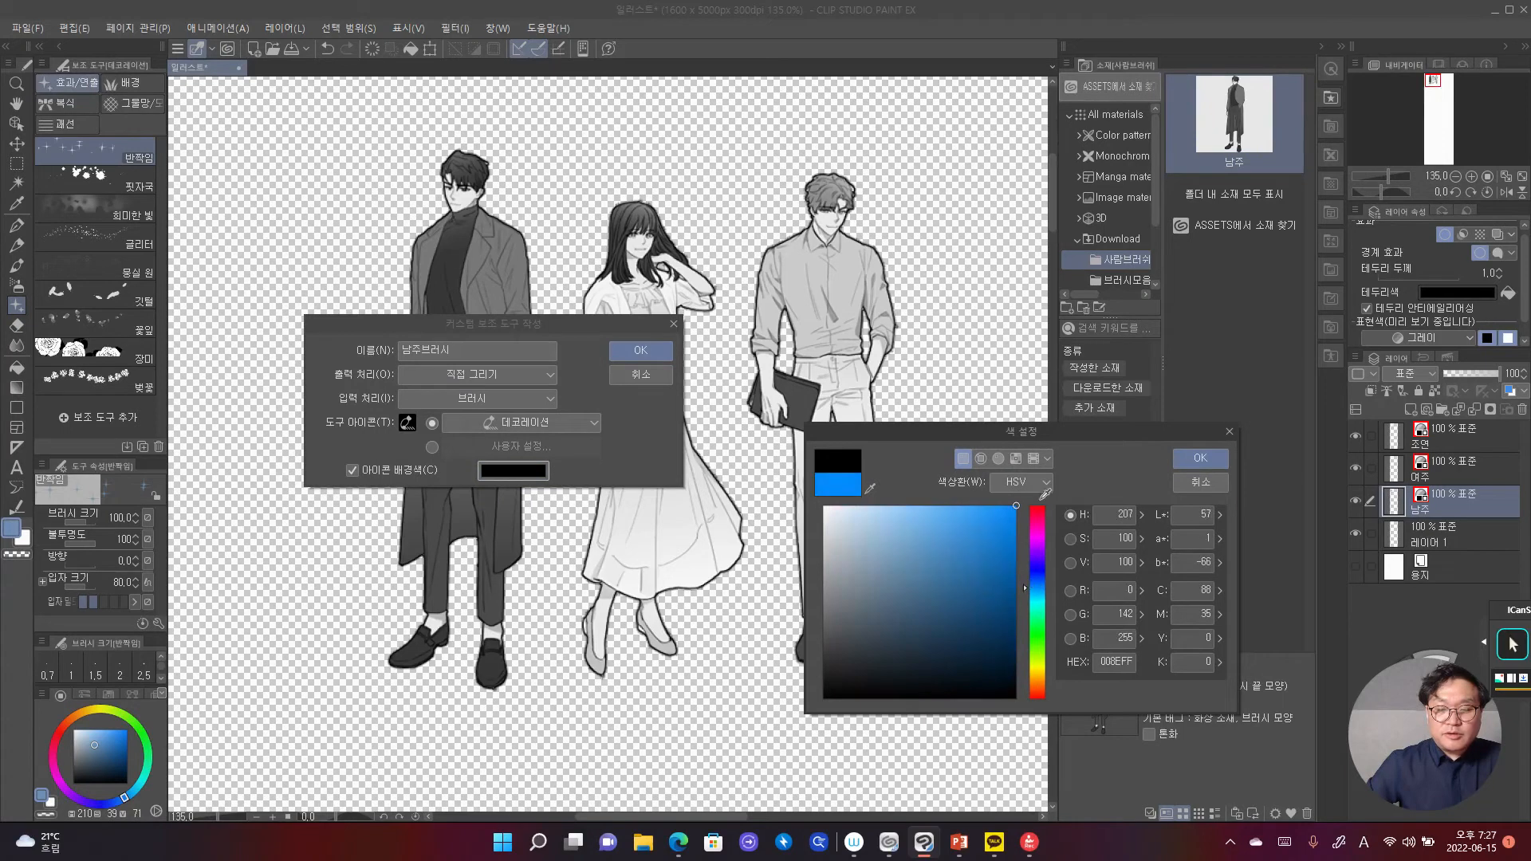
left_click(1222, 467)
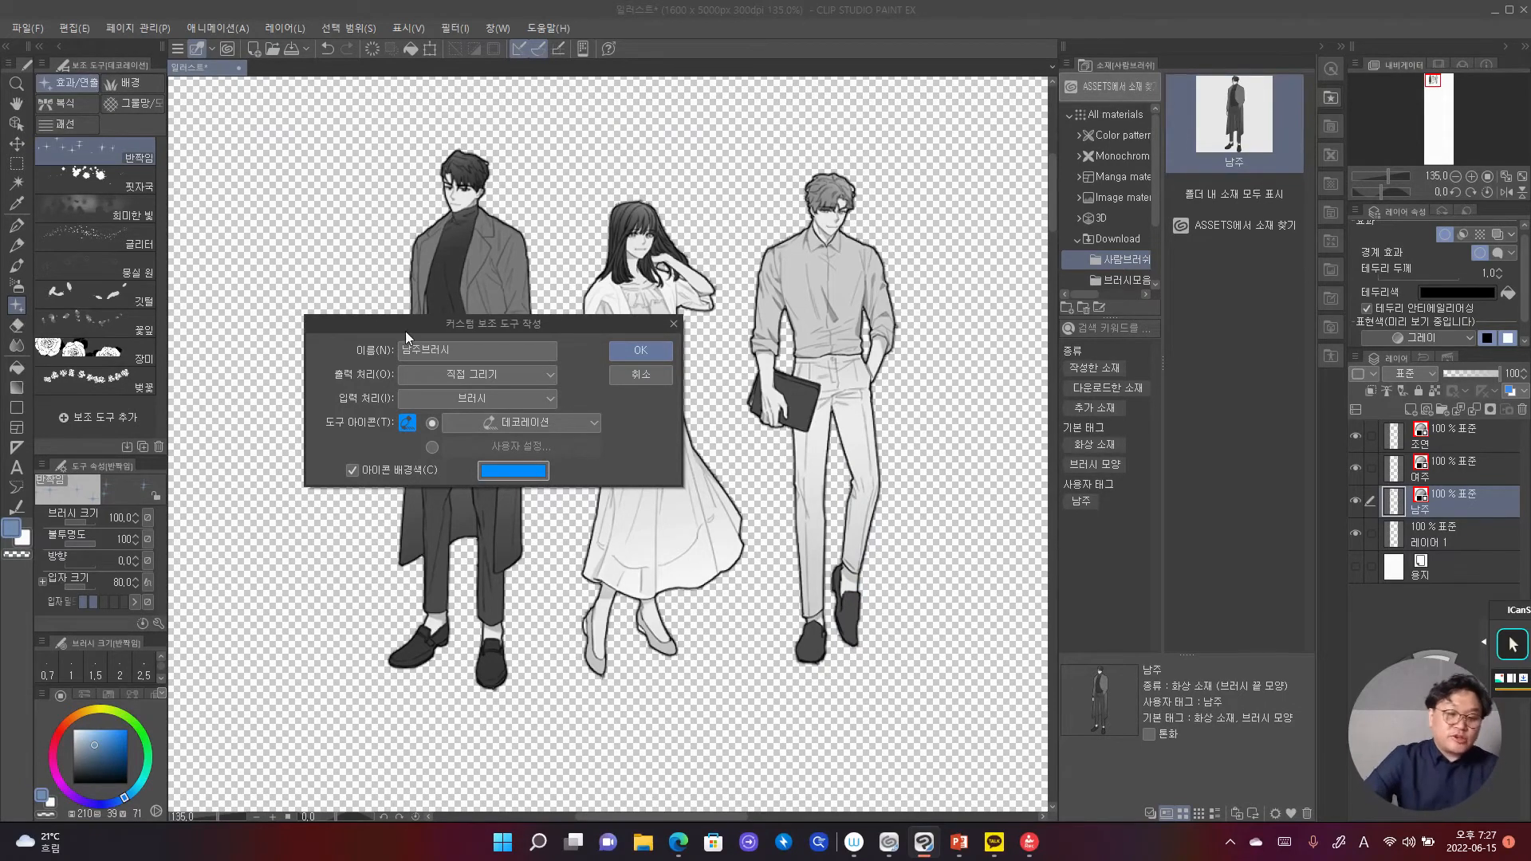
left_click(629, 353)
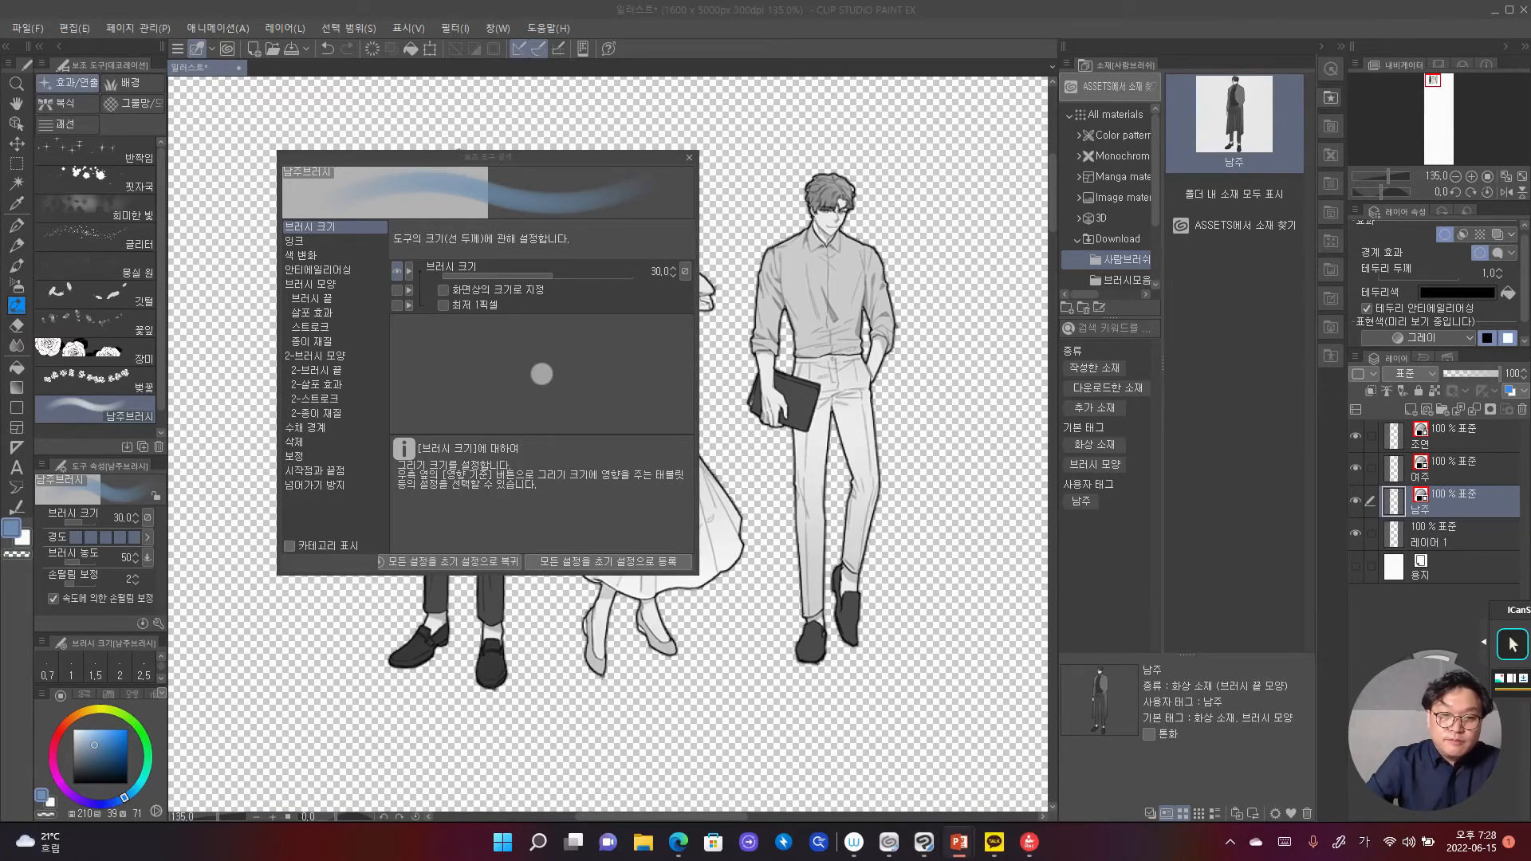
Step: In the brush tip settings of 남주브러시, switch the tip shape to 소재 and open the tip material selection
left_click(495, 30)
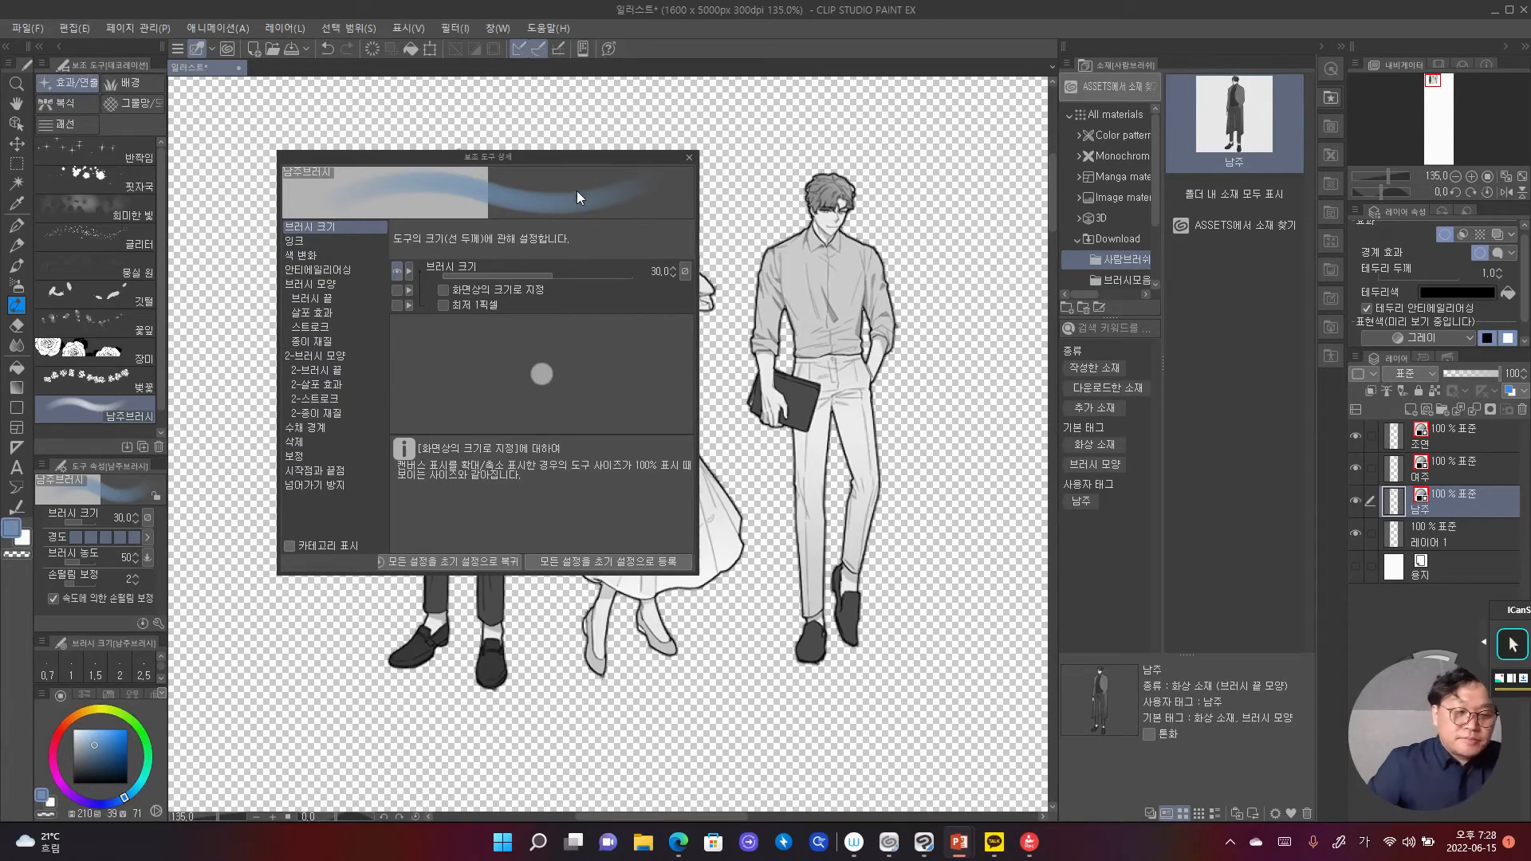
left_click(360, 287)
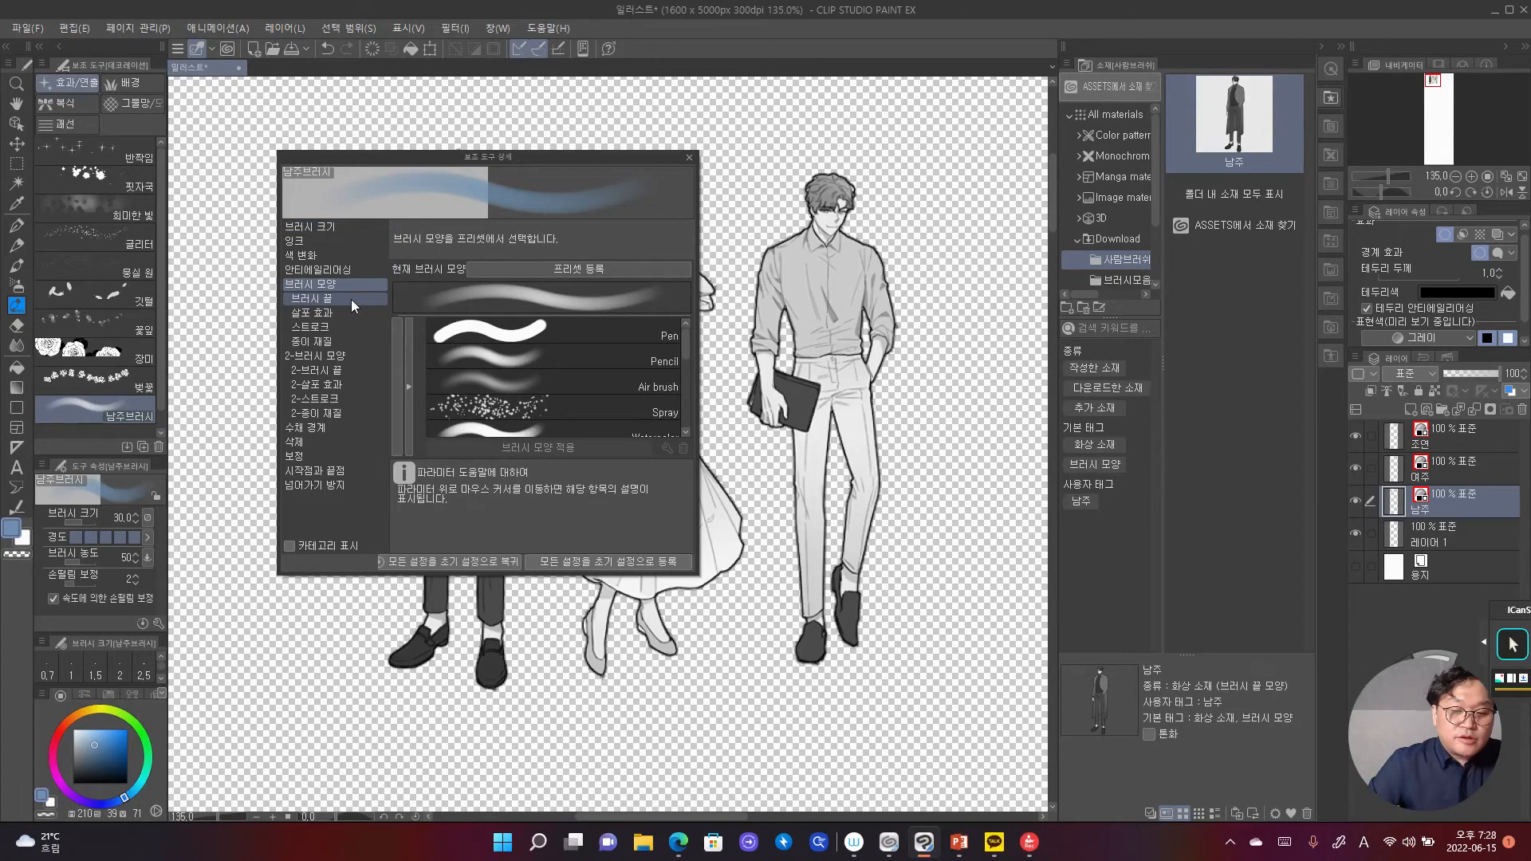
left_click(351, 299)
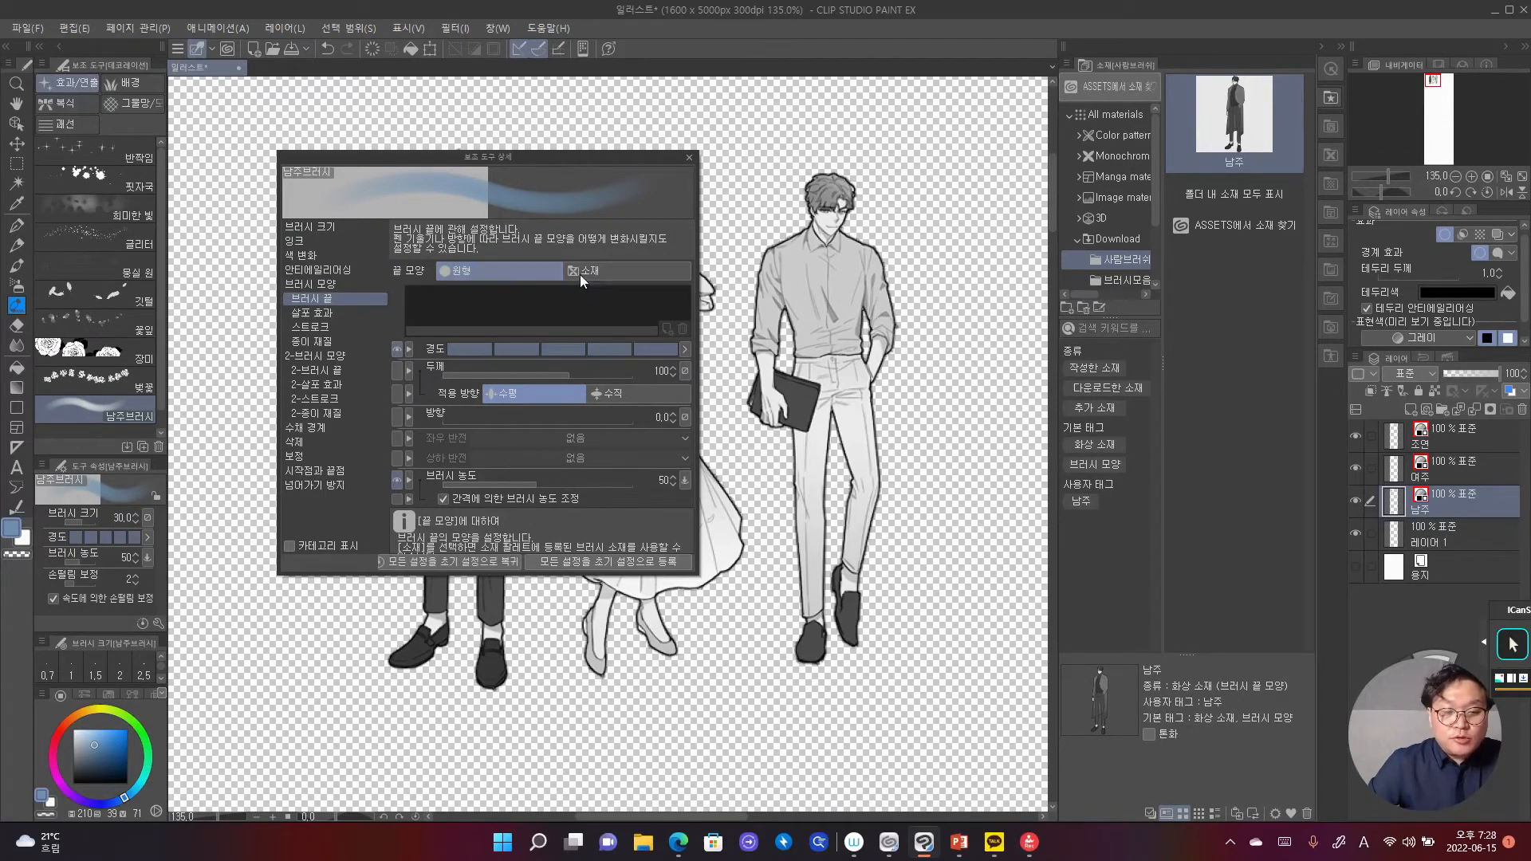
left_click(606, 273)
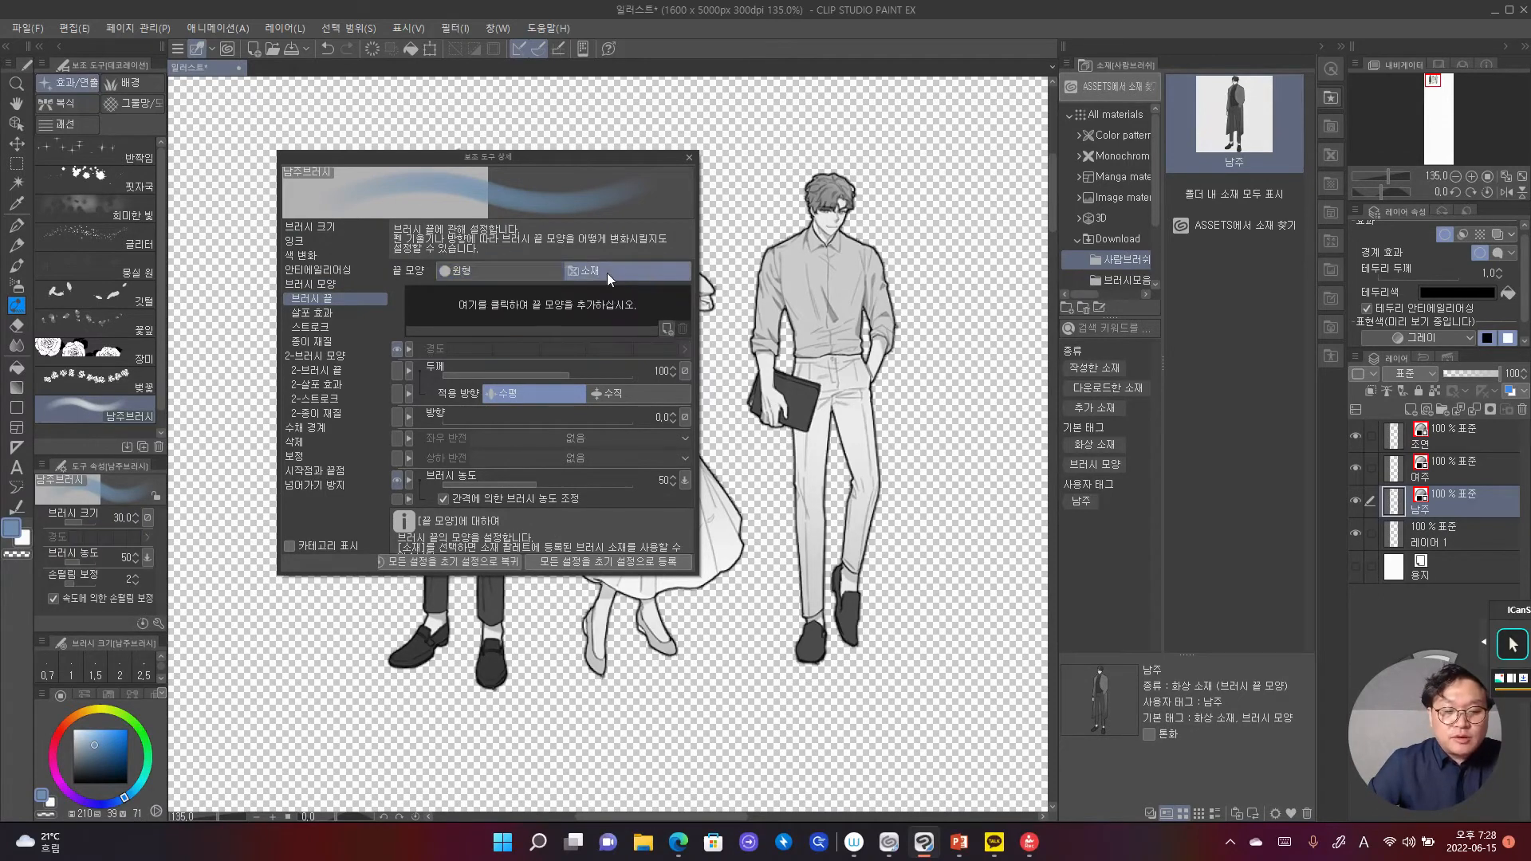
left_click(491, 303)
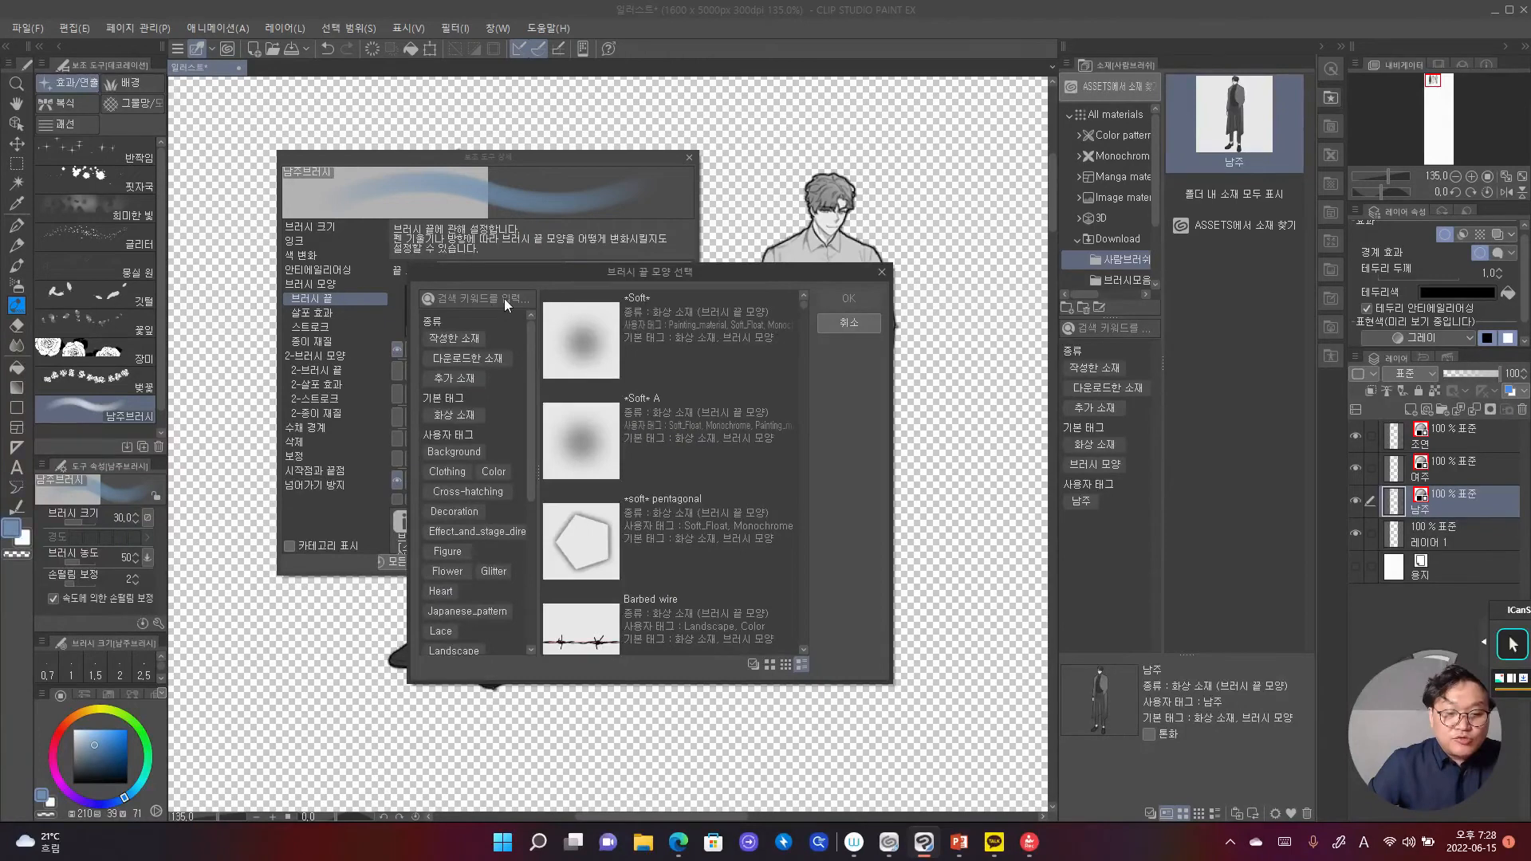
Step: Search the brush tip materials for 남주 and add the 남주 material as the brush tip
left_click_drag(538, 275, 830, 161)
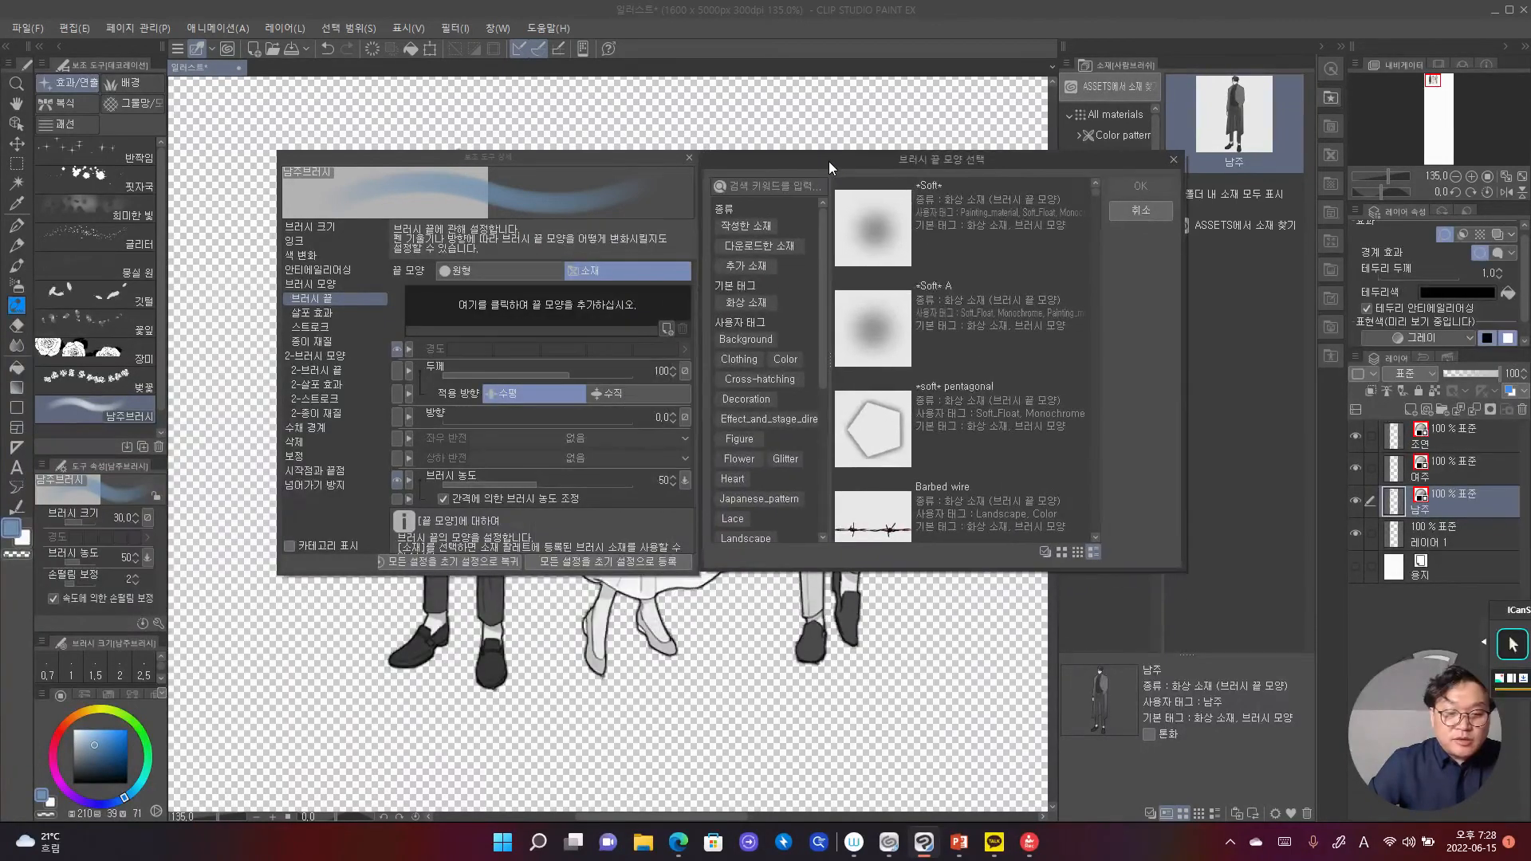
left_click(768, 185)
key("Hangul")
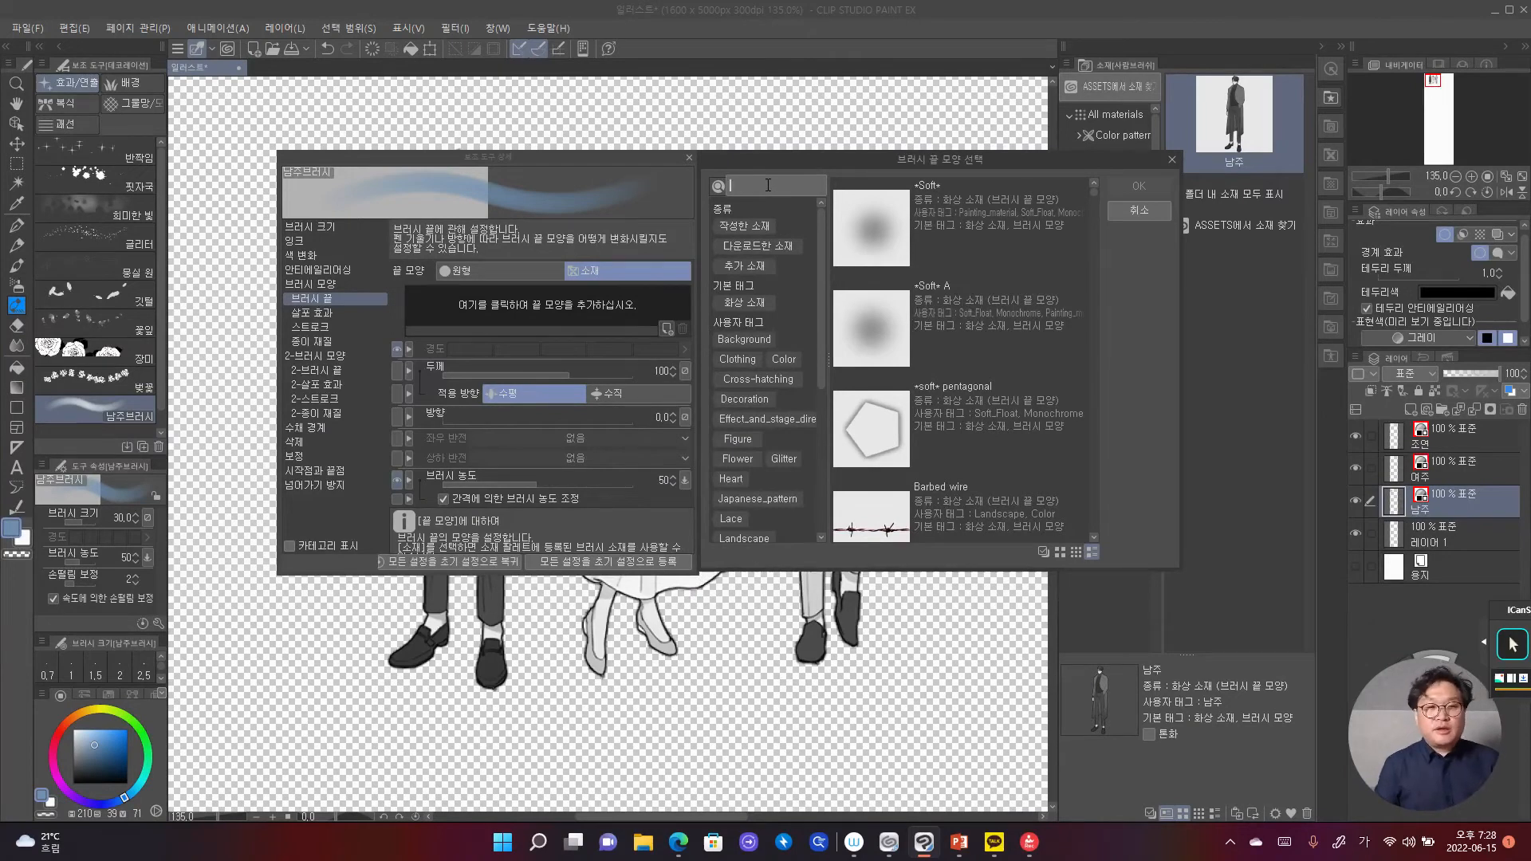
type("나")
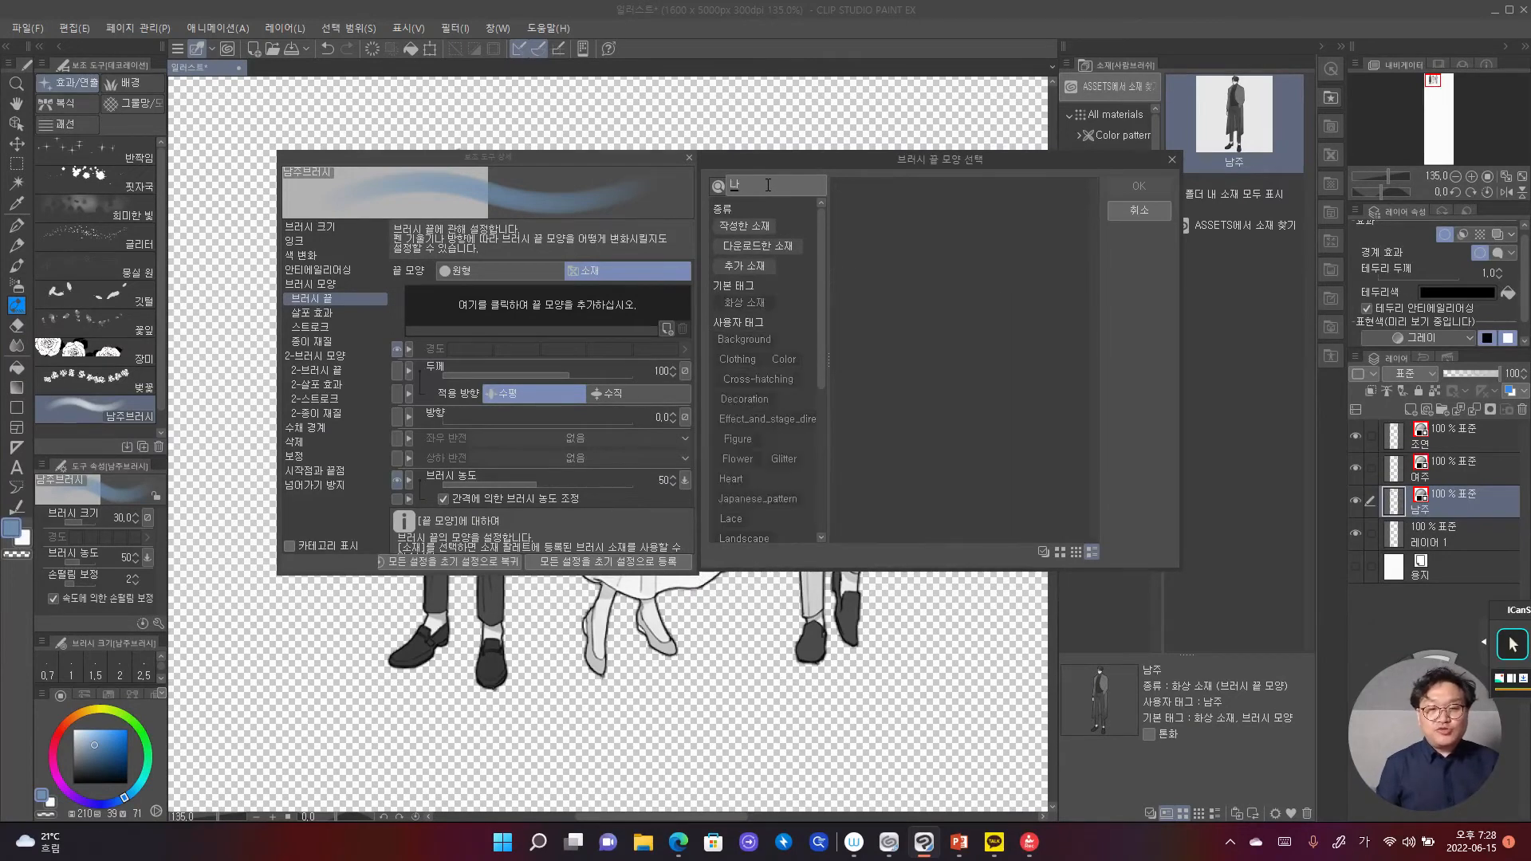
type("ㅁ주")
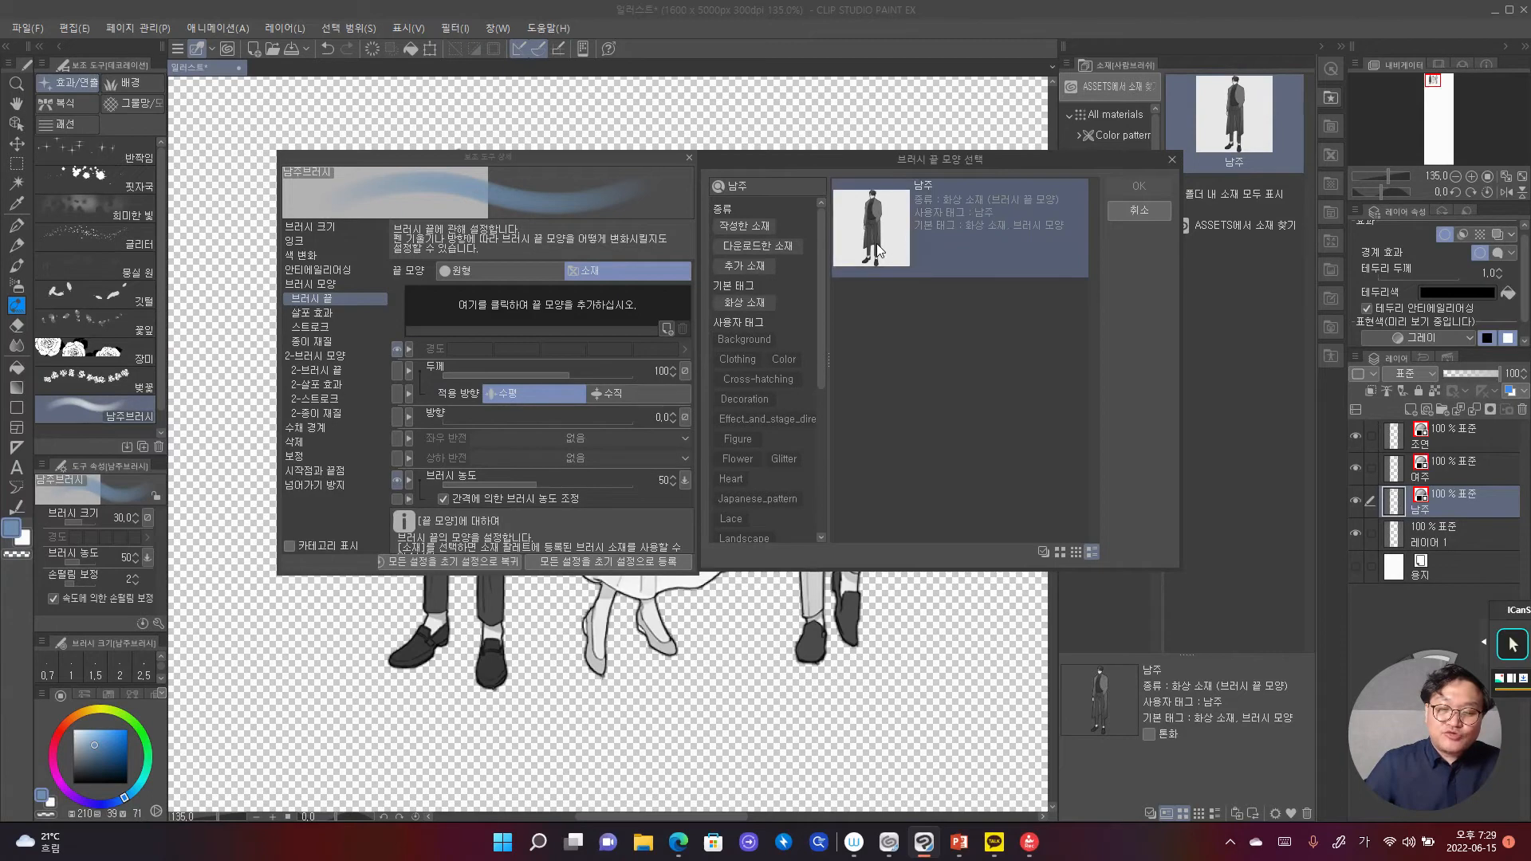
left_click(975, 229)
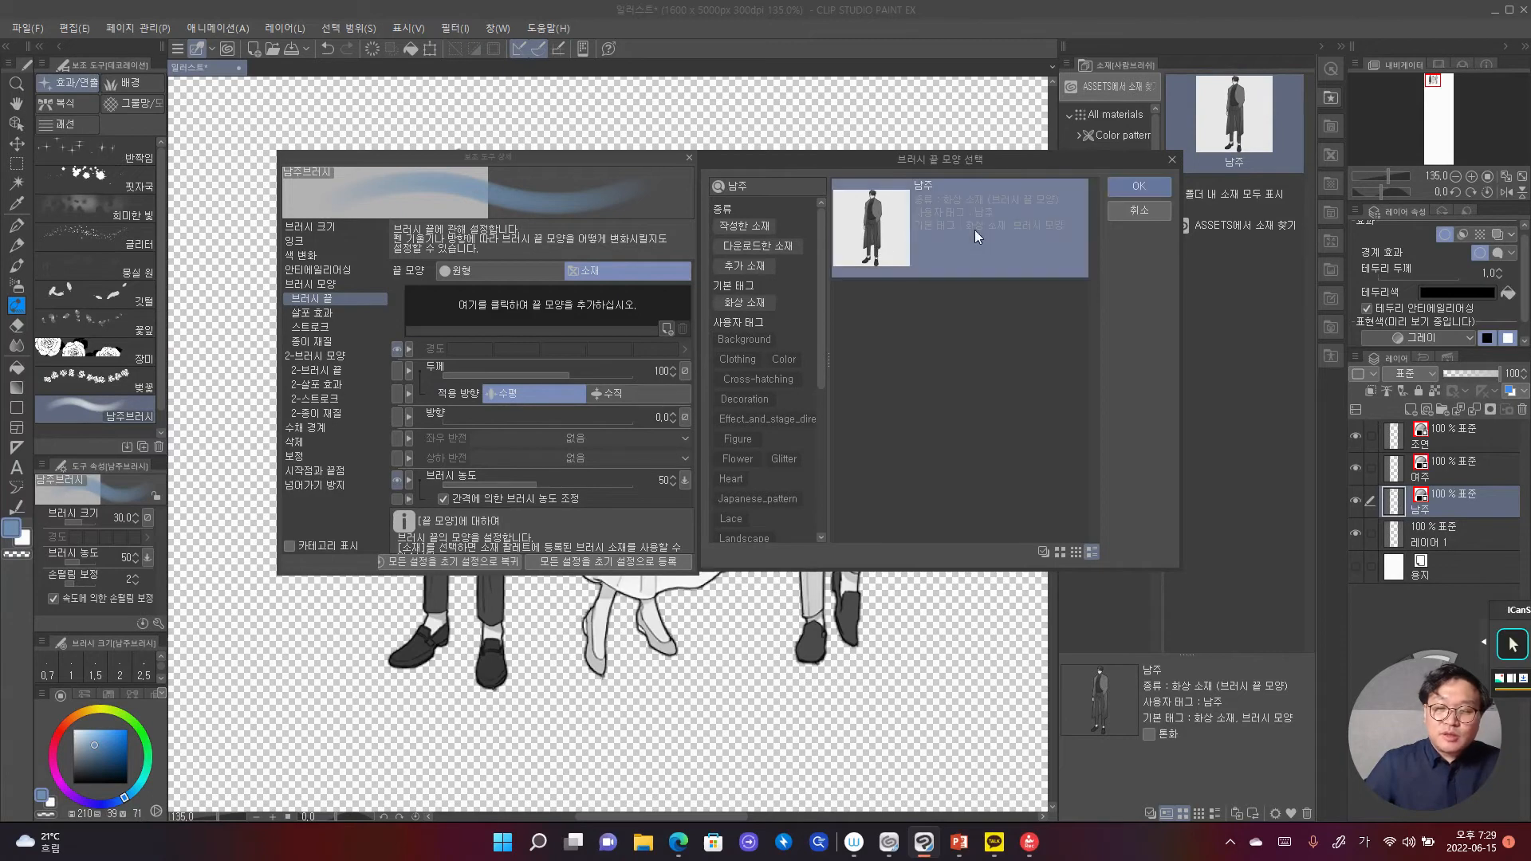
left_click(1140, 189)
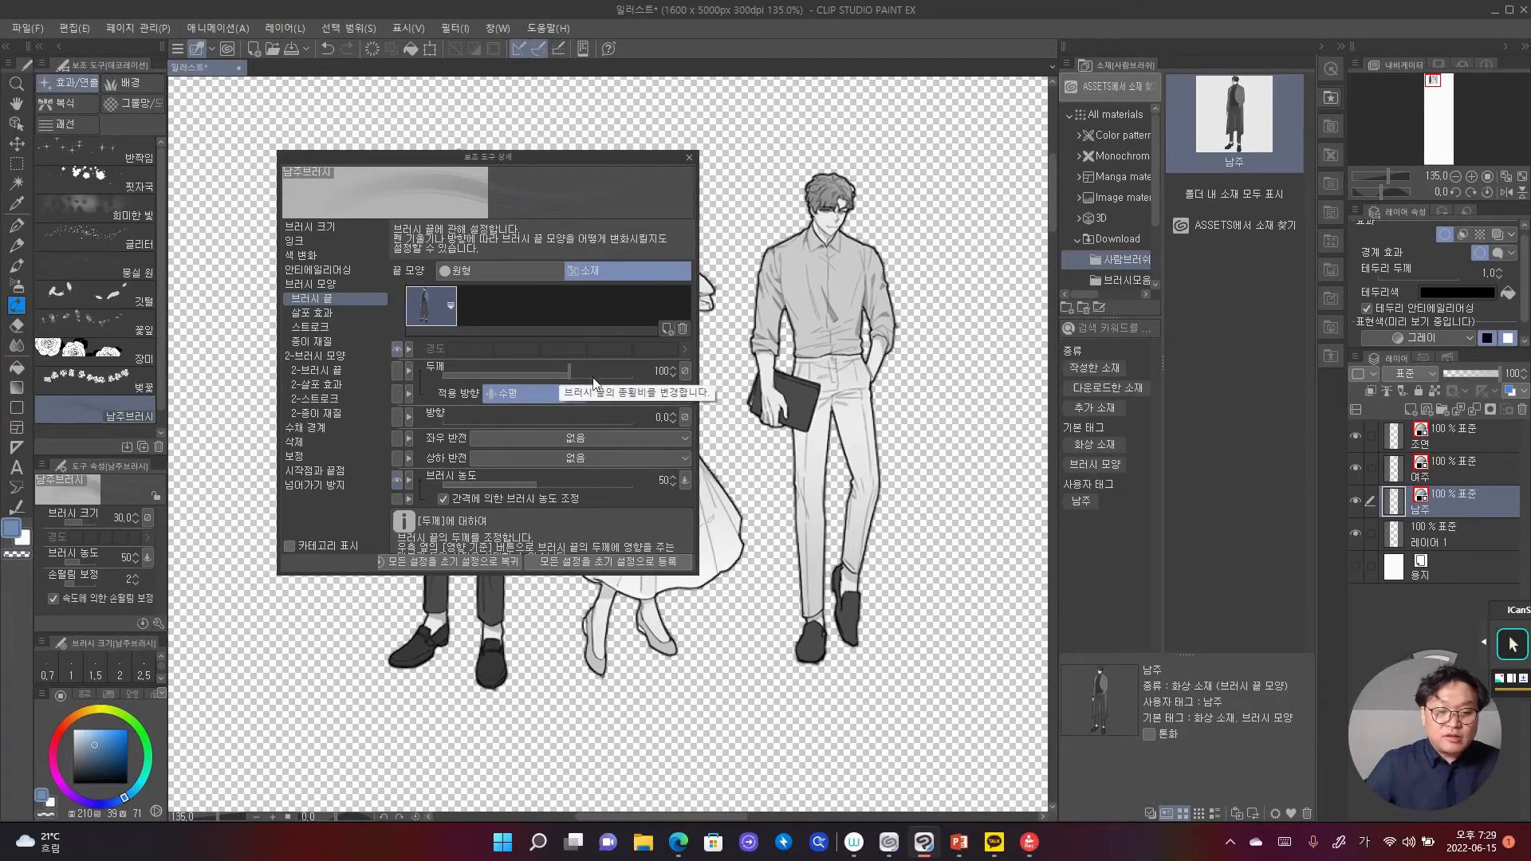
Step: Configure the brush tip with 브러시 농도 100, 간격에 의한 브러시 농도 조정 turned off, and 좌우 반전 set to 랜덤
left_click_drag(542, 480, 655, 480)
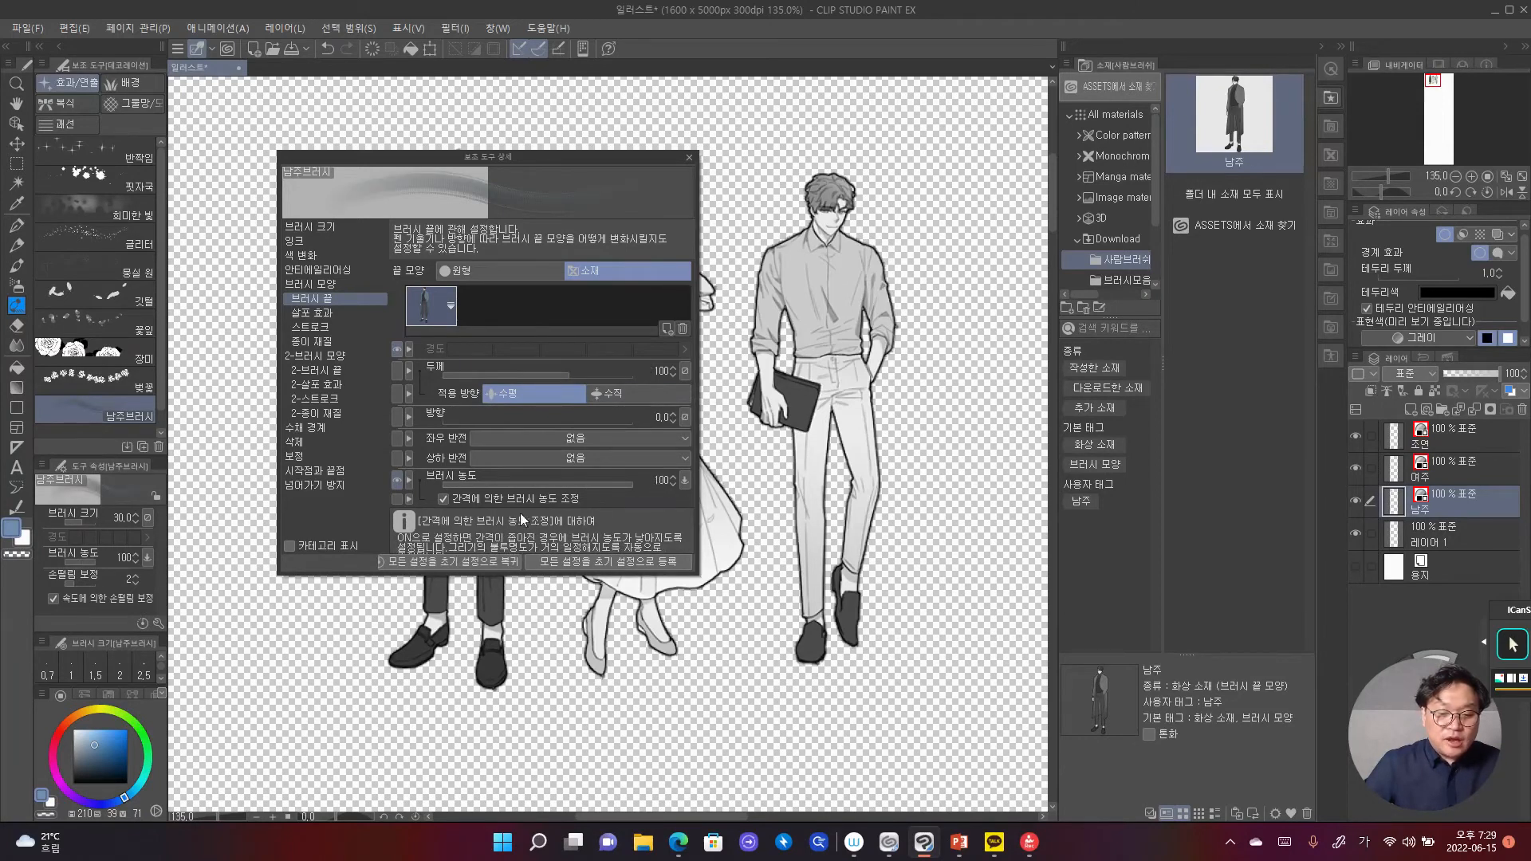
left_click(443, 499)
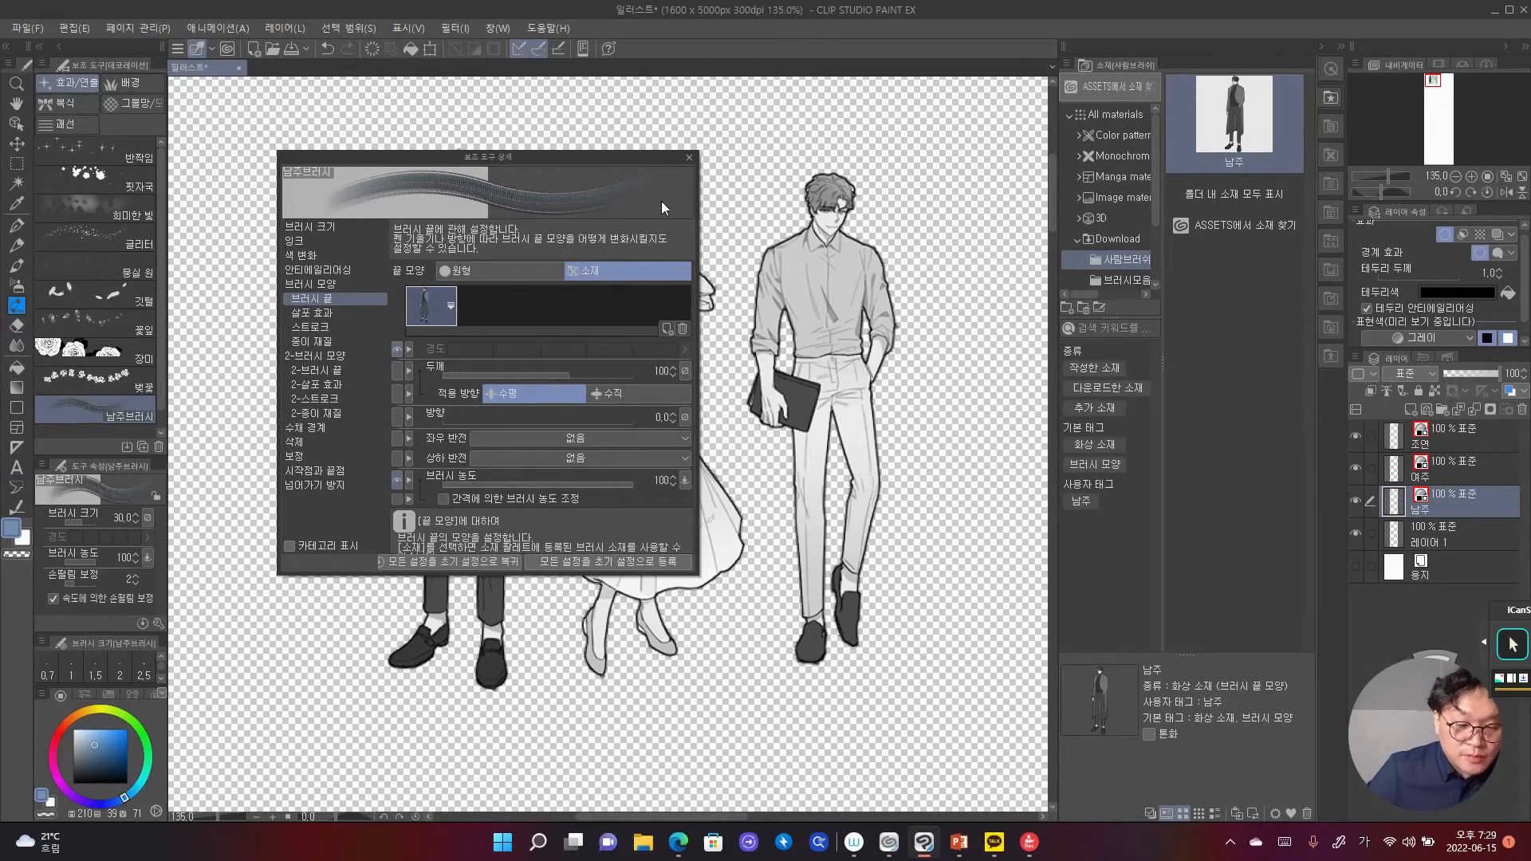
left_click(576, 442)
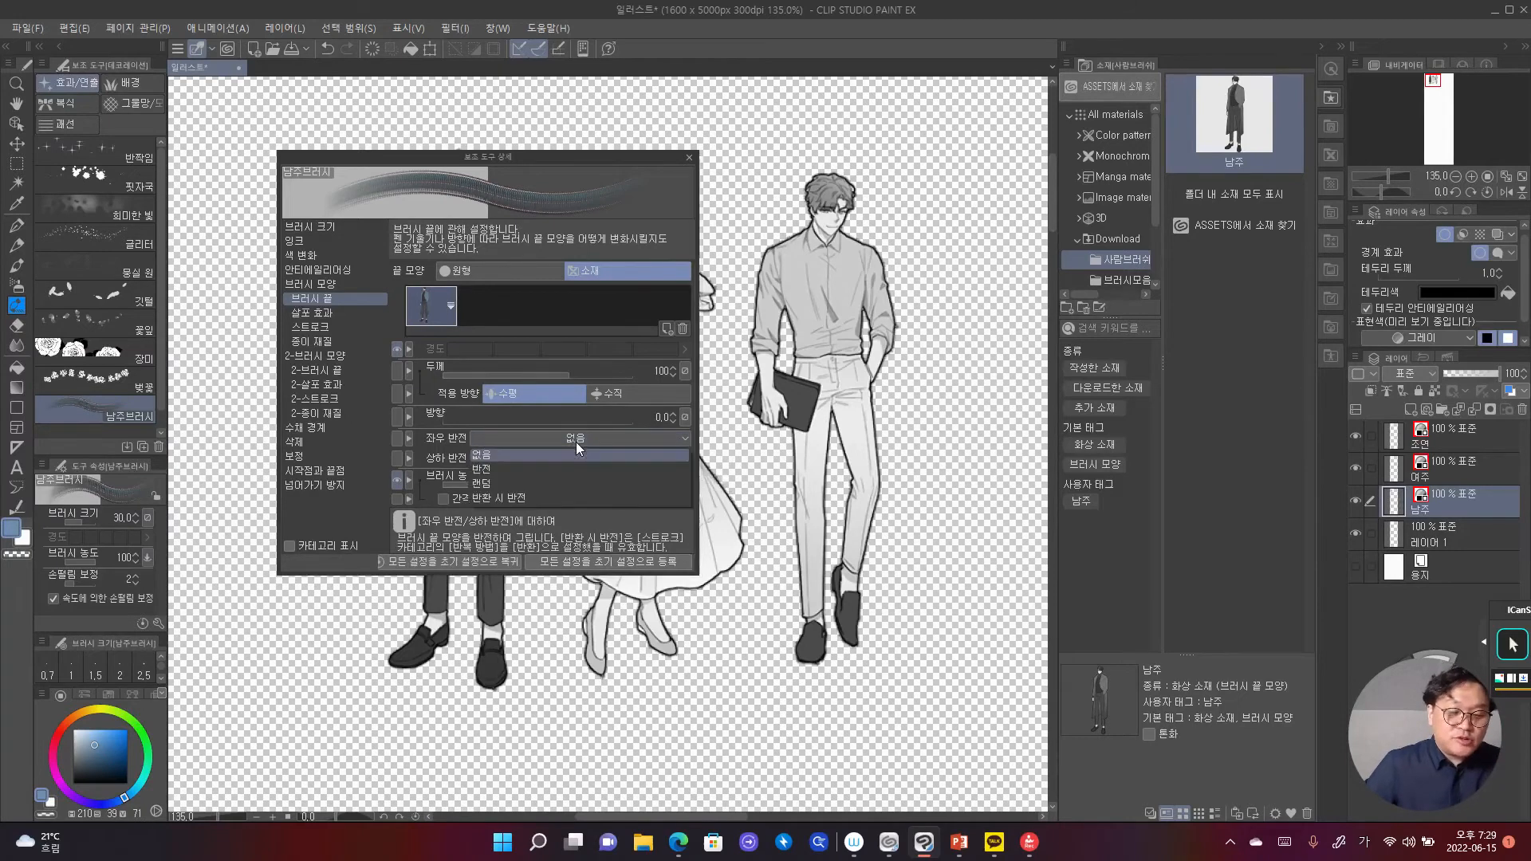
left_click(546, 485)
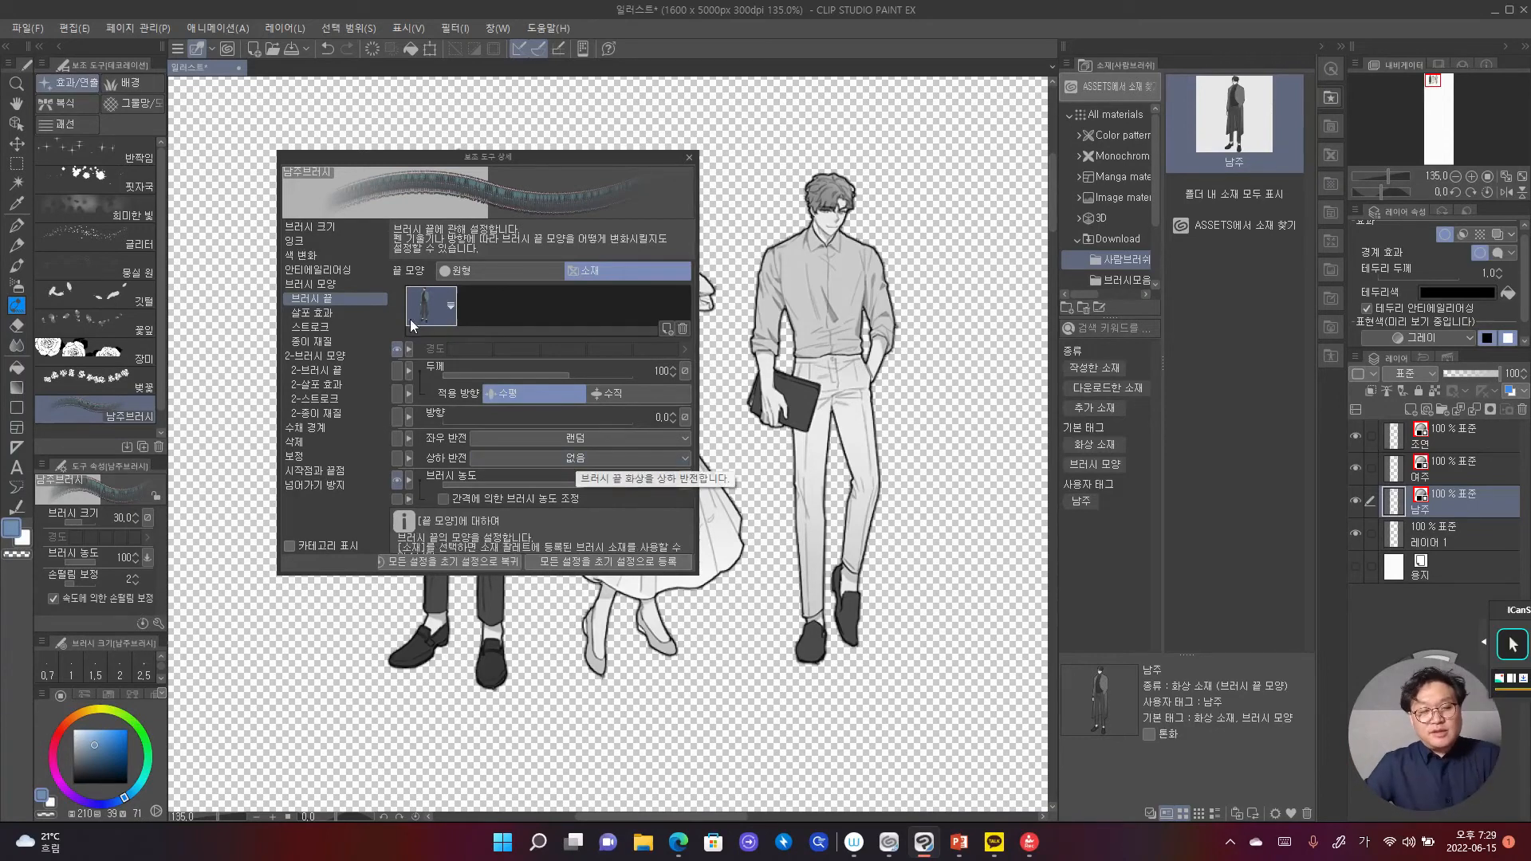
Step: In the 스트로크 settings of 남주브러시, switch 간격 to a fixed interval and widen it to about 30.4
key("alt+Tab")
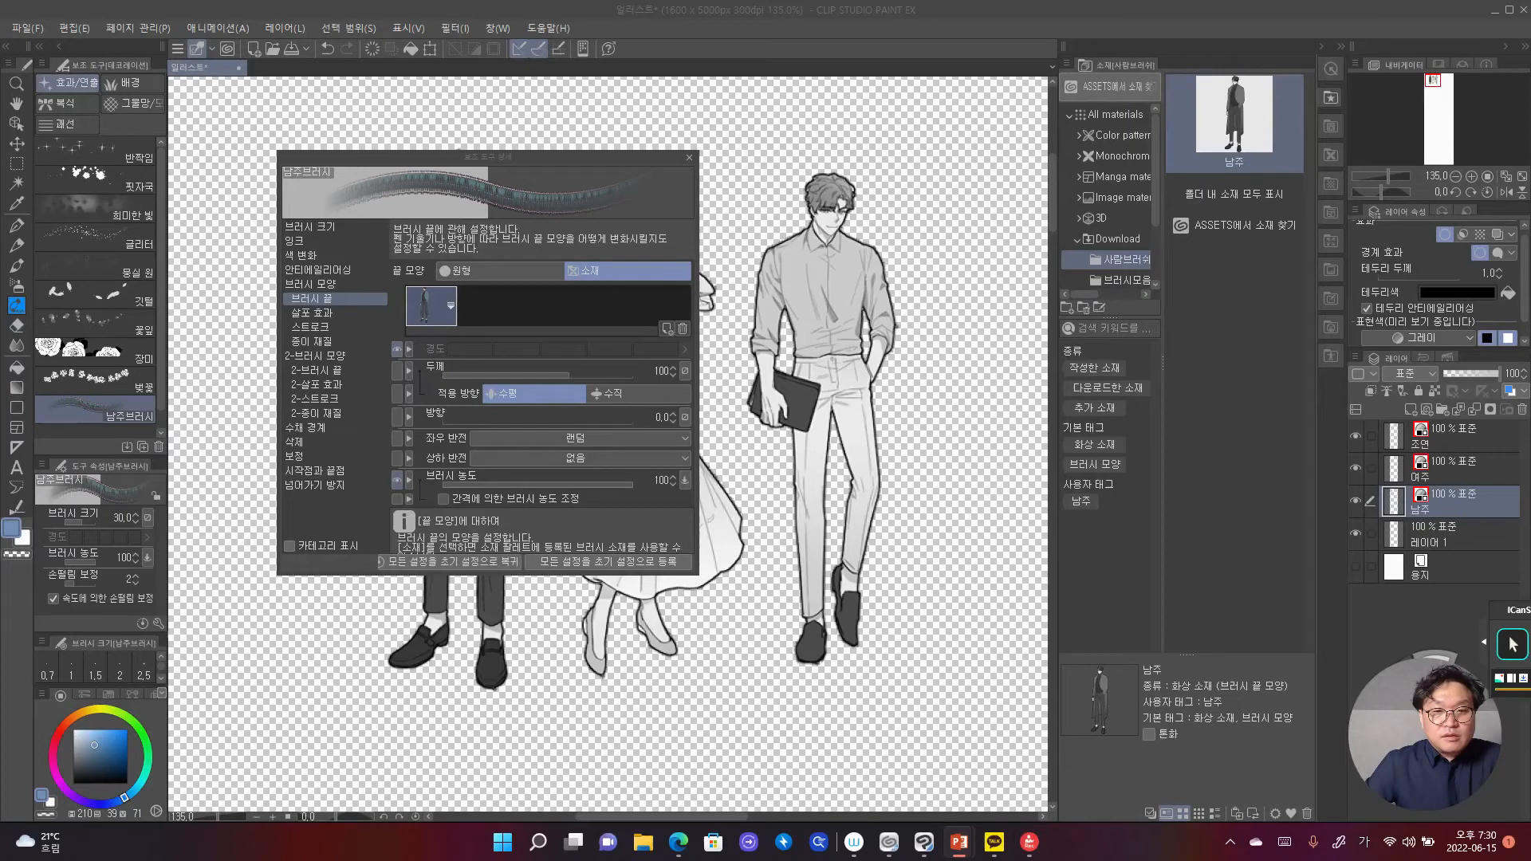
left_click(469, 196)
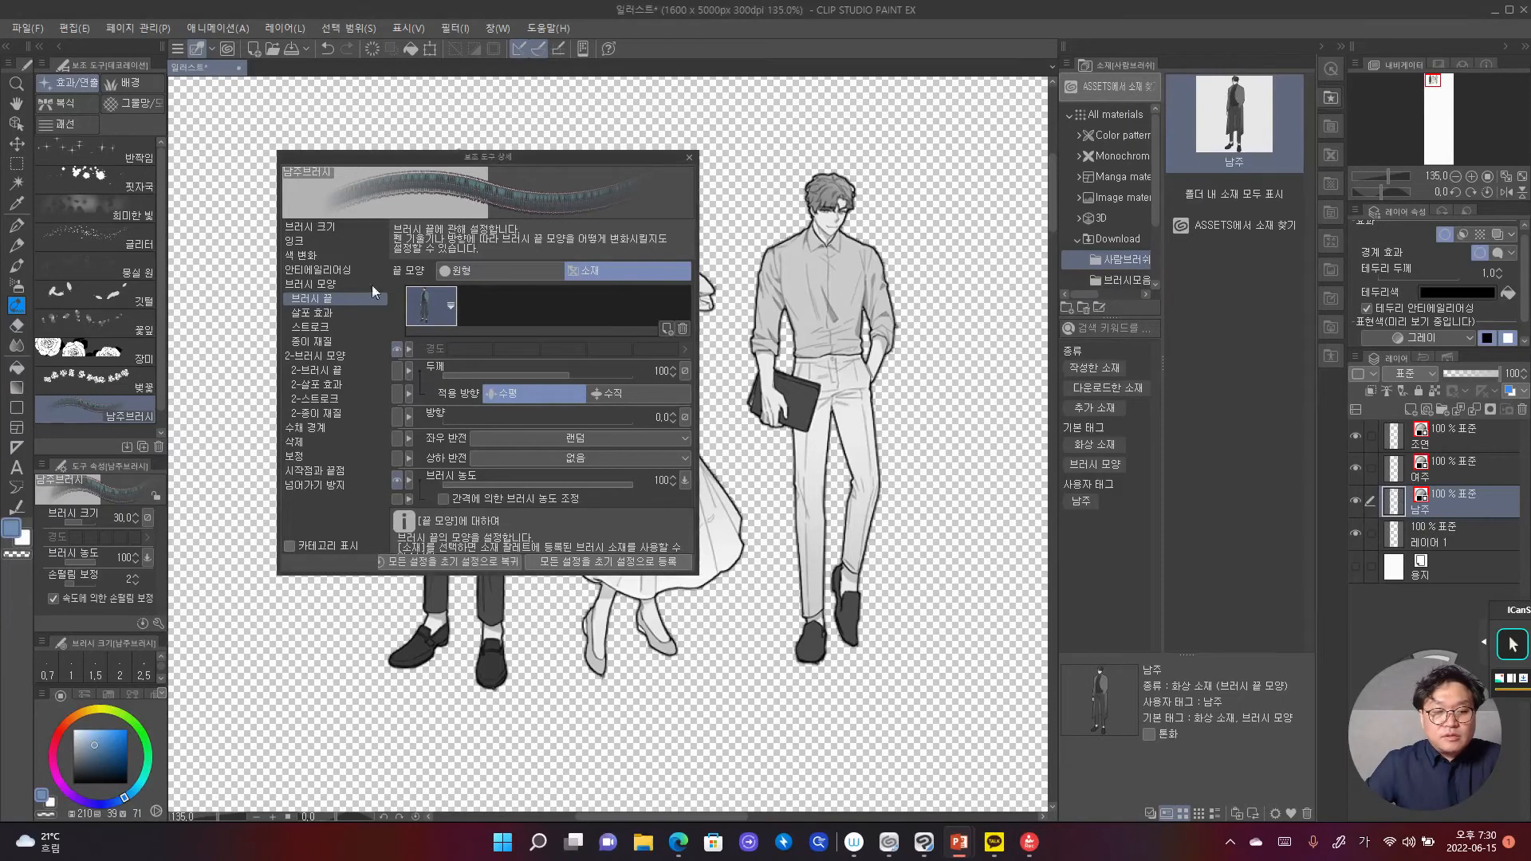
left_click(310, 313)
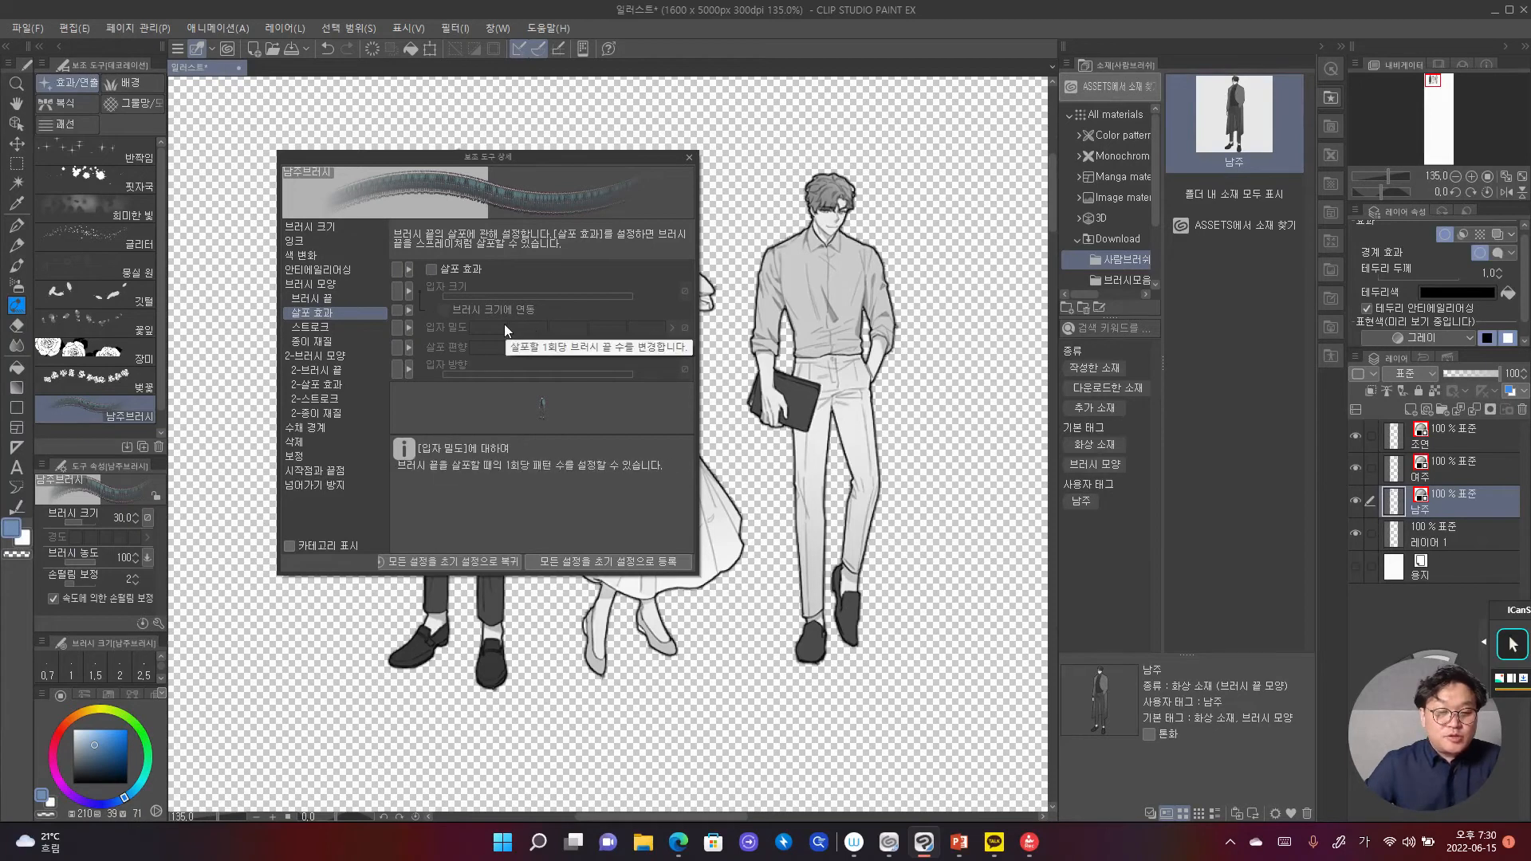
left_click(350, 328)
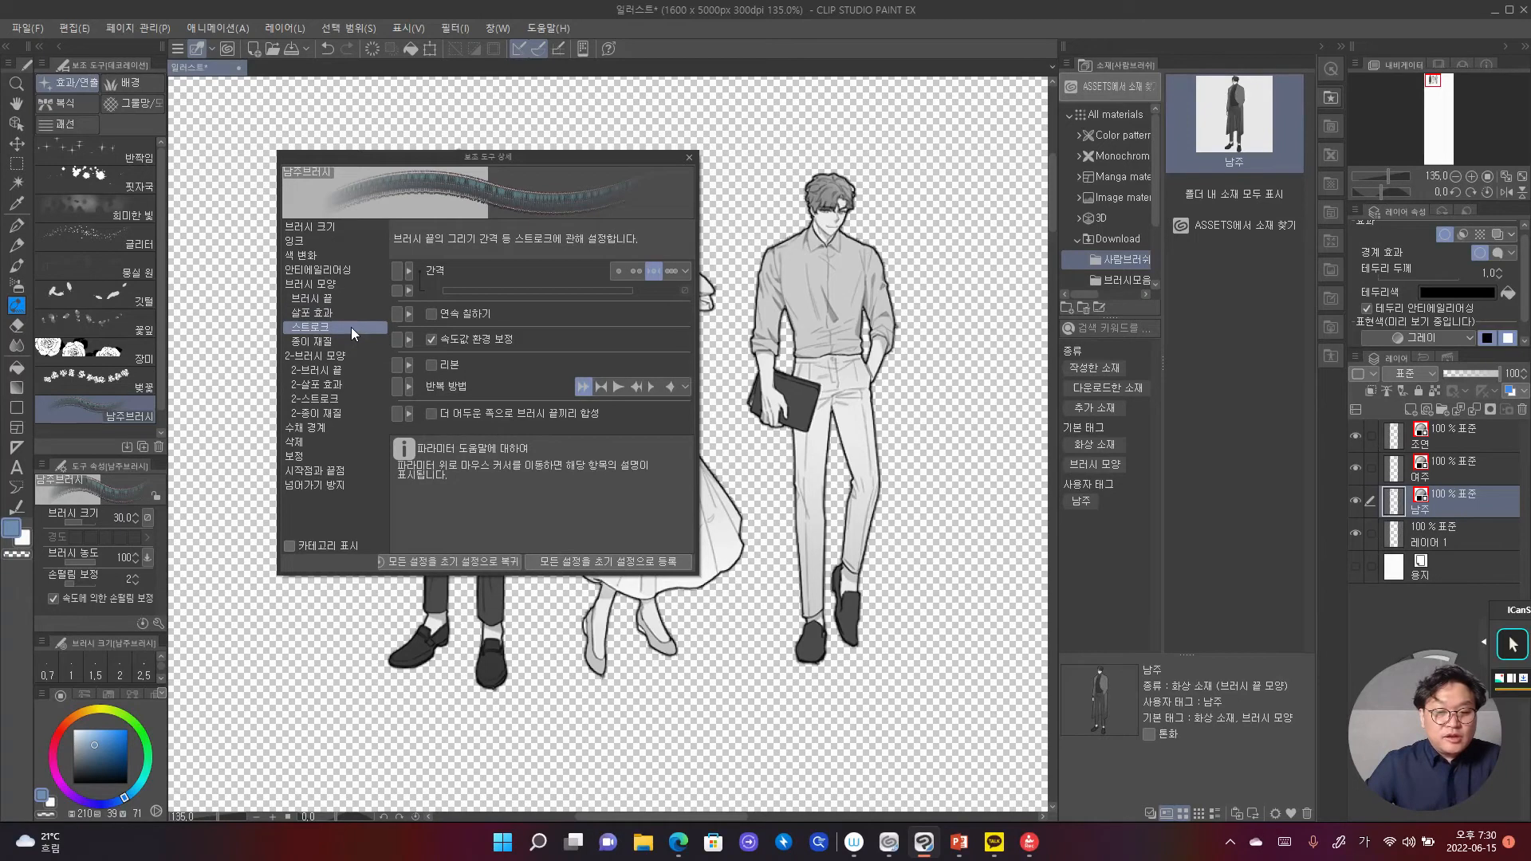
left_click(620, 271)
left_click(636, 271)
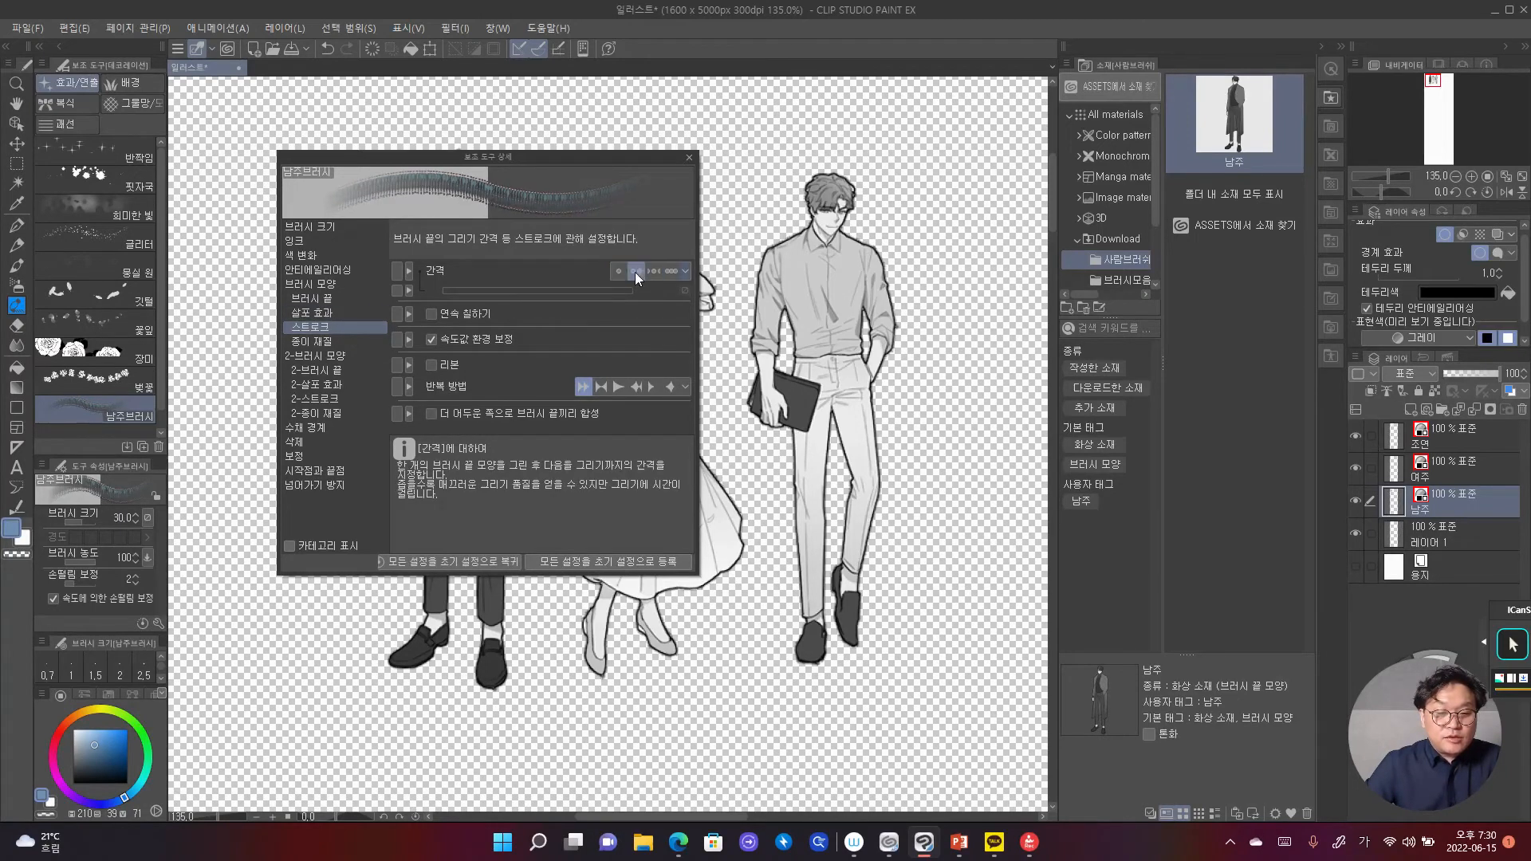
left_click(620, 271)
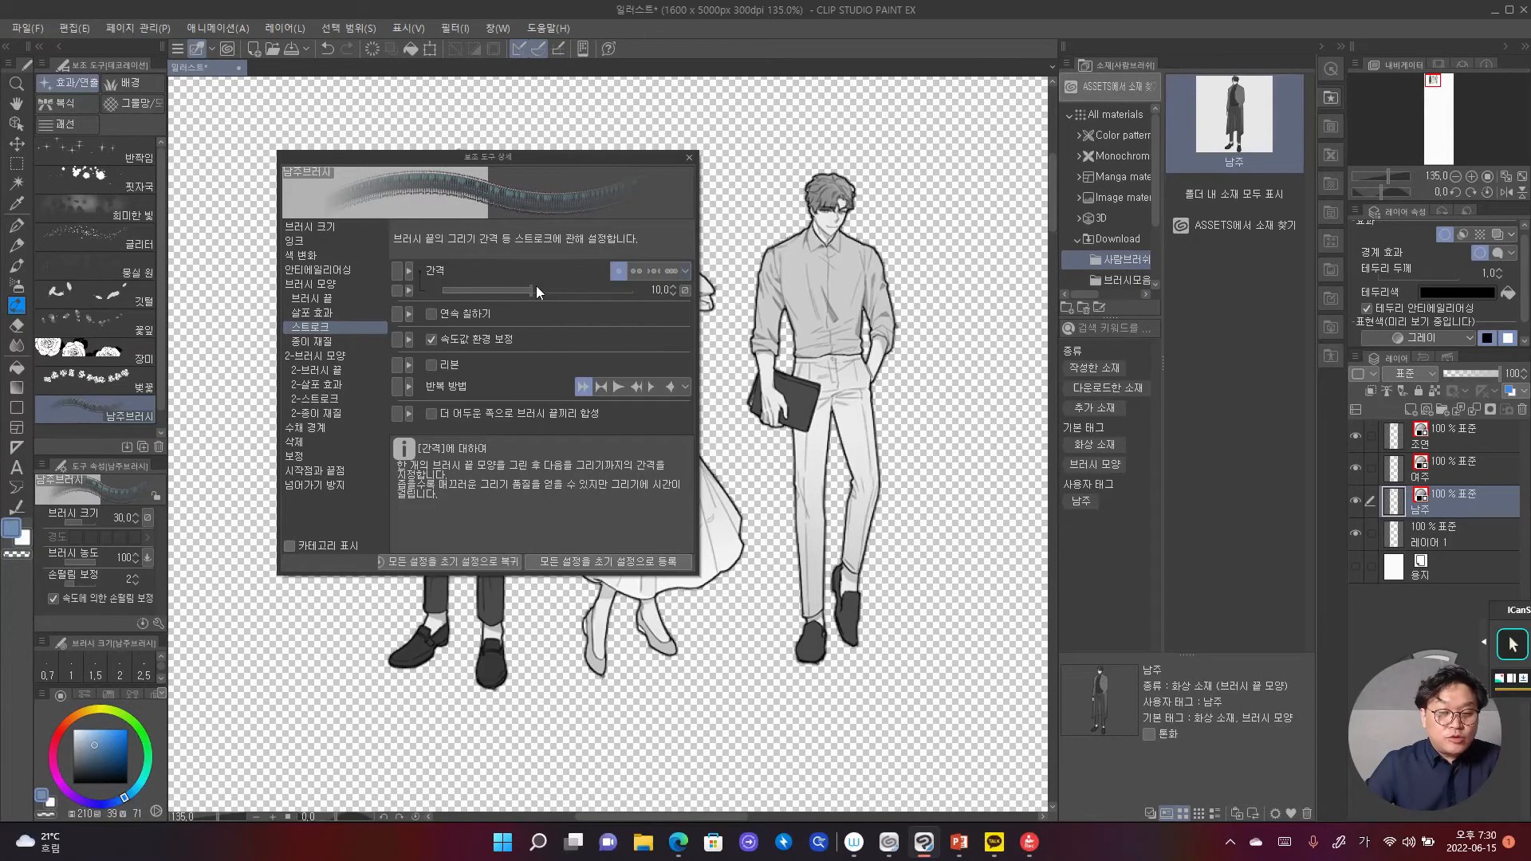
left_click_drag(533, 289, 553, 289)
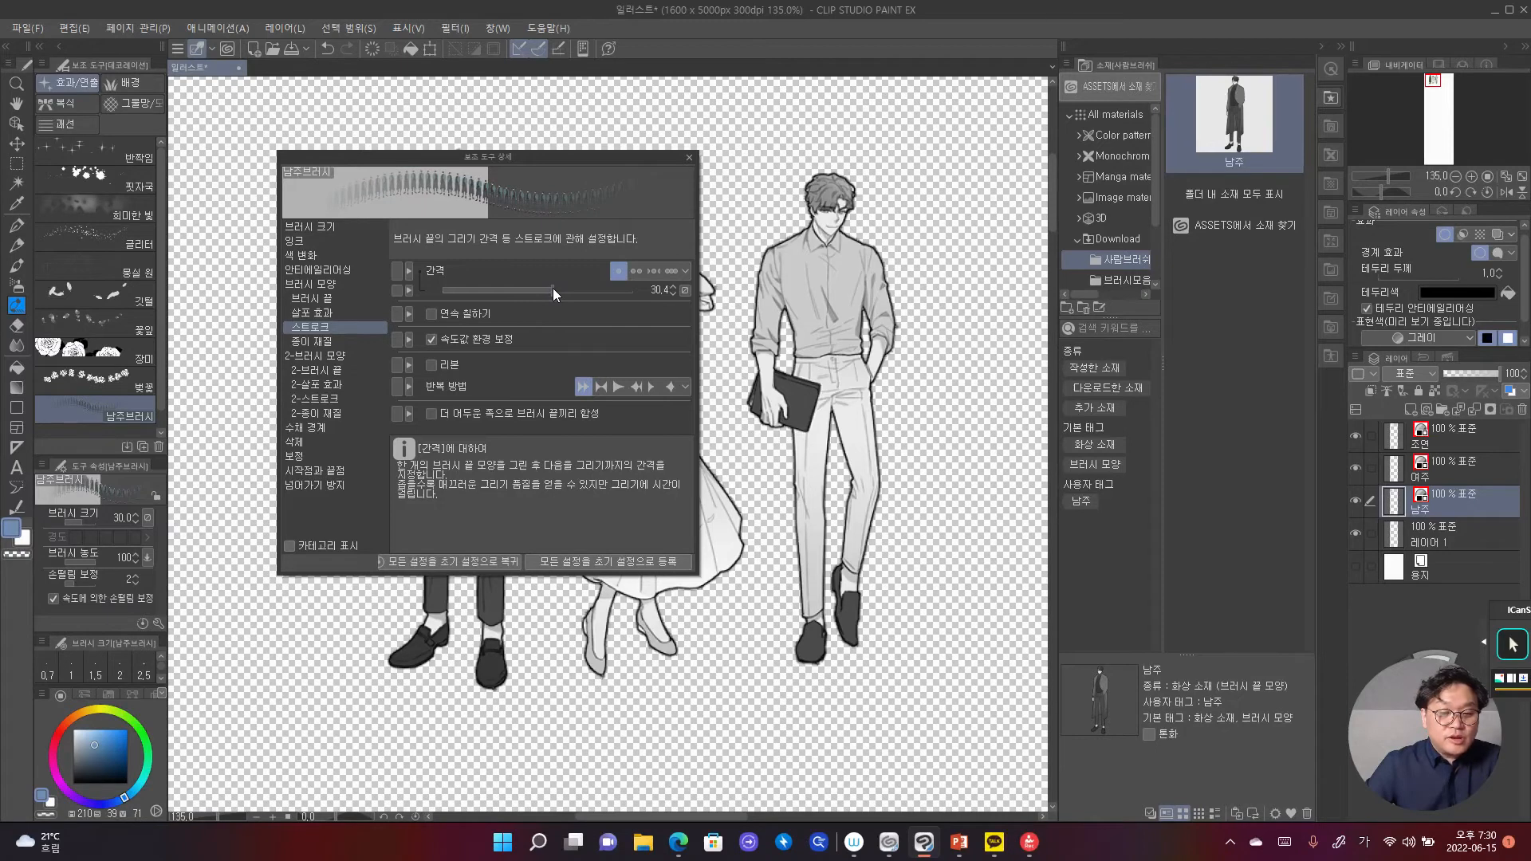
Step: Try other 반복 방법 options, return to the first one, and set 간격 to about 35.9 before closing the brush details
mouse_move(522, 333)
mouse_move(483, 389)
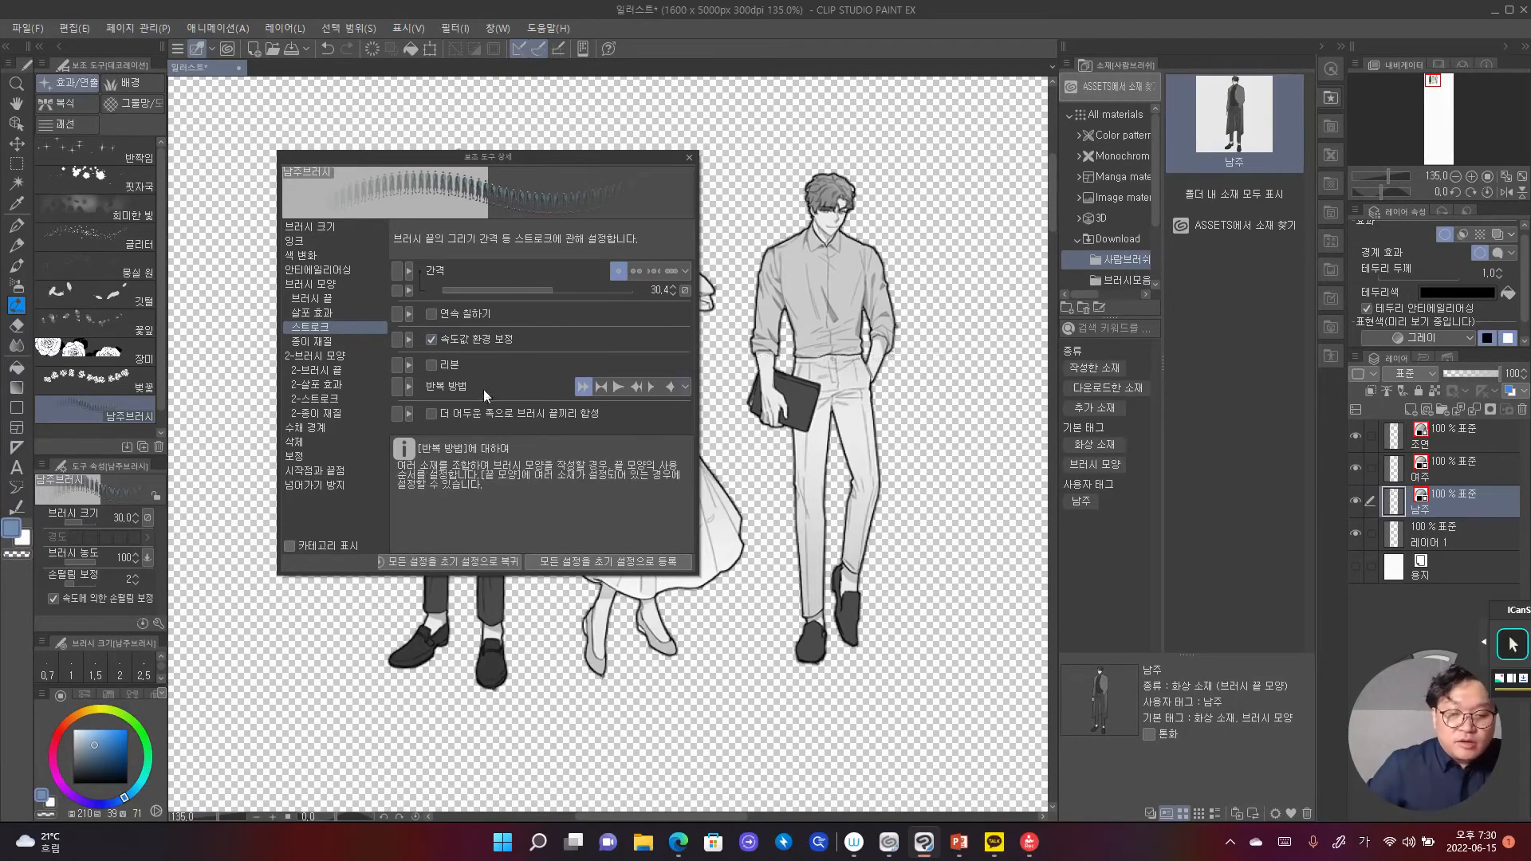
left_click(616, 386)
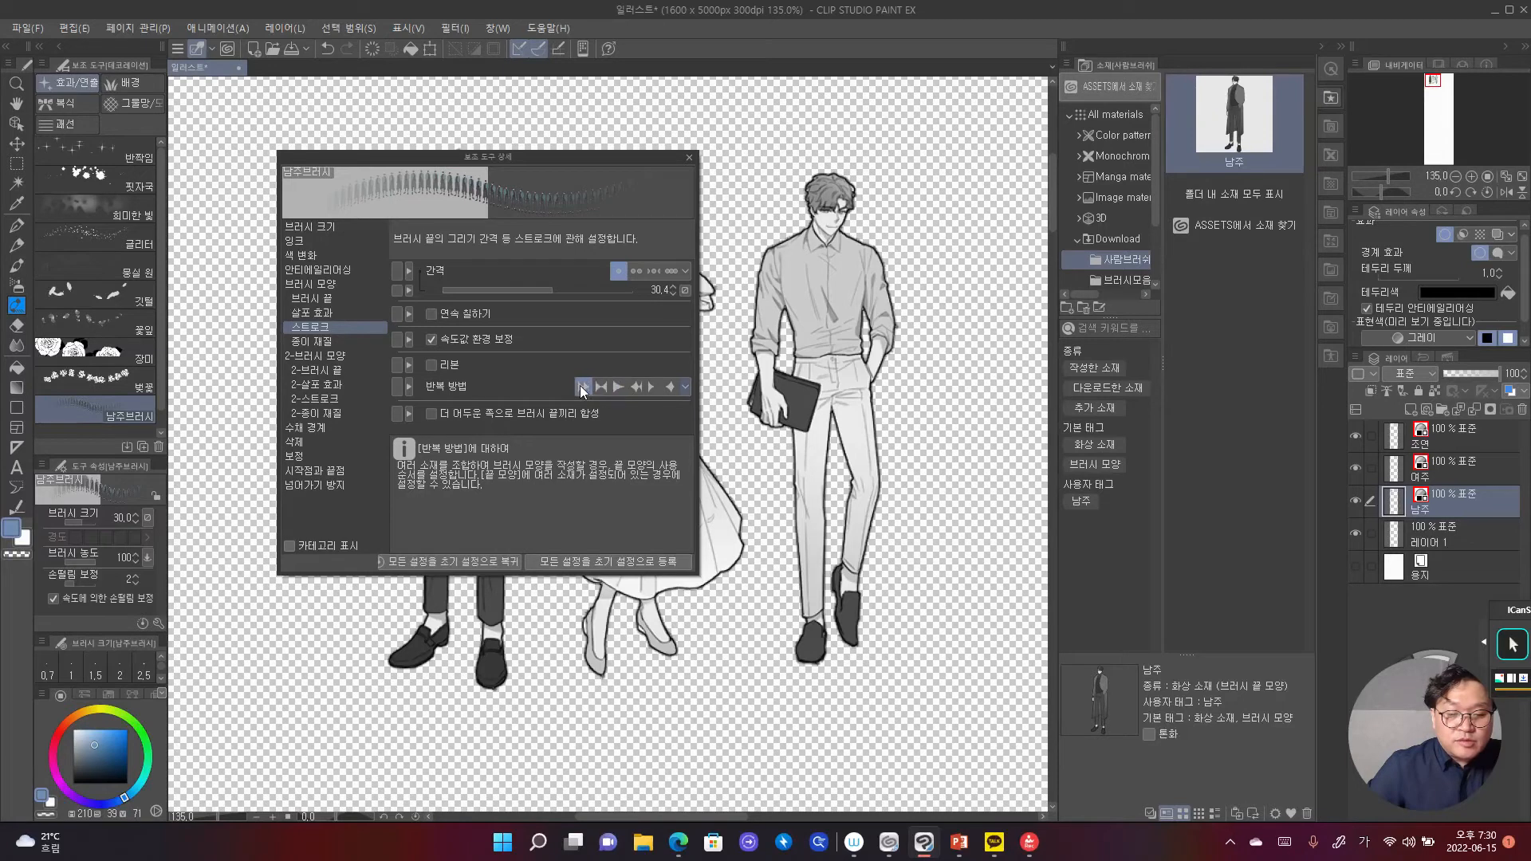
left_click(635, 387)
left_click(582, 385)
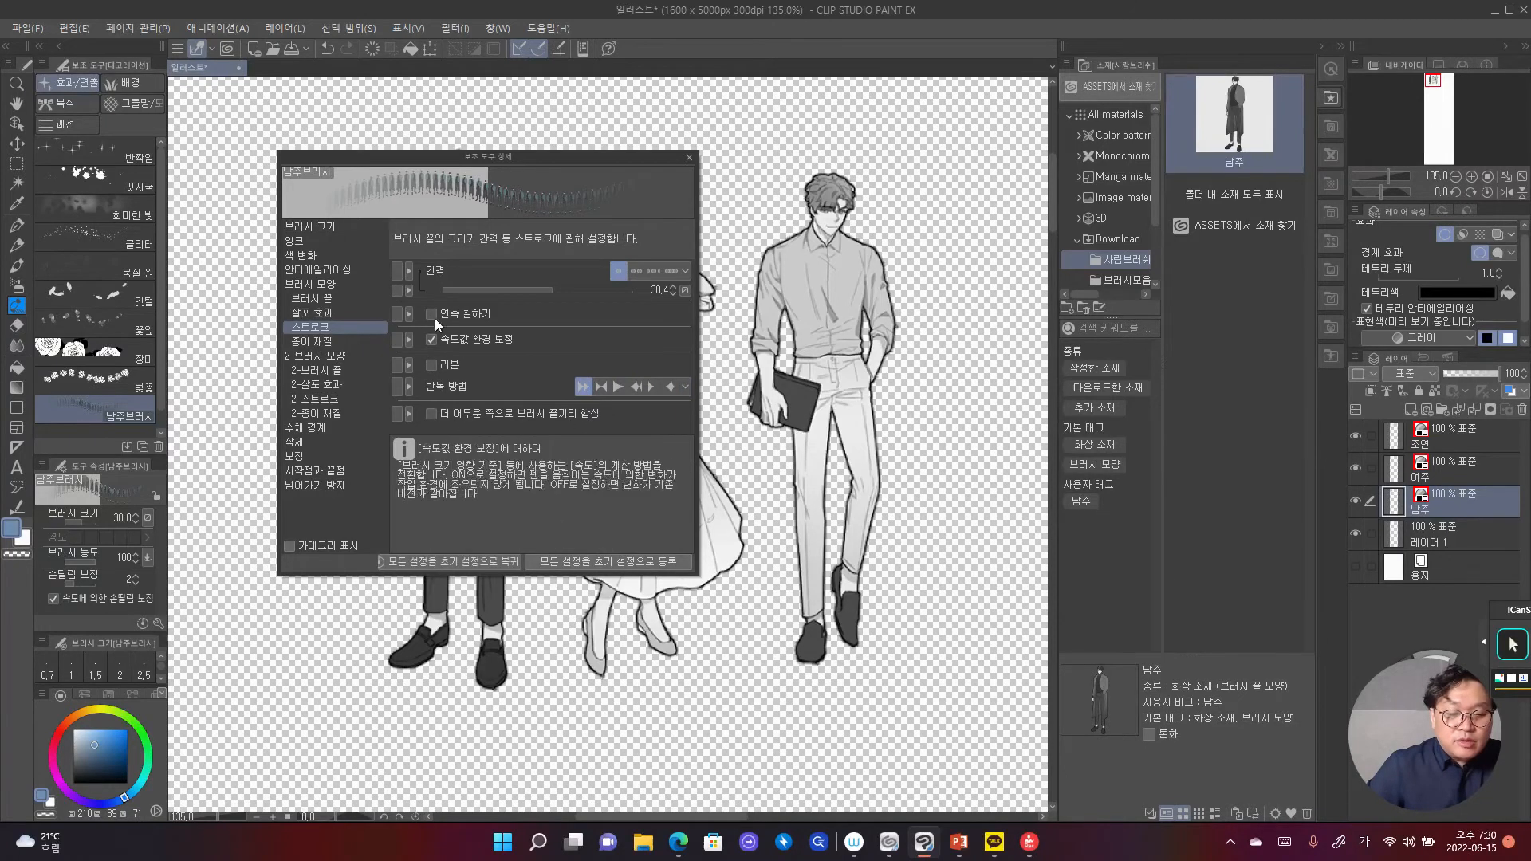
left_click_drag(539, 289, 556, 288)
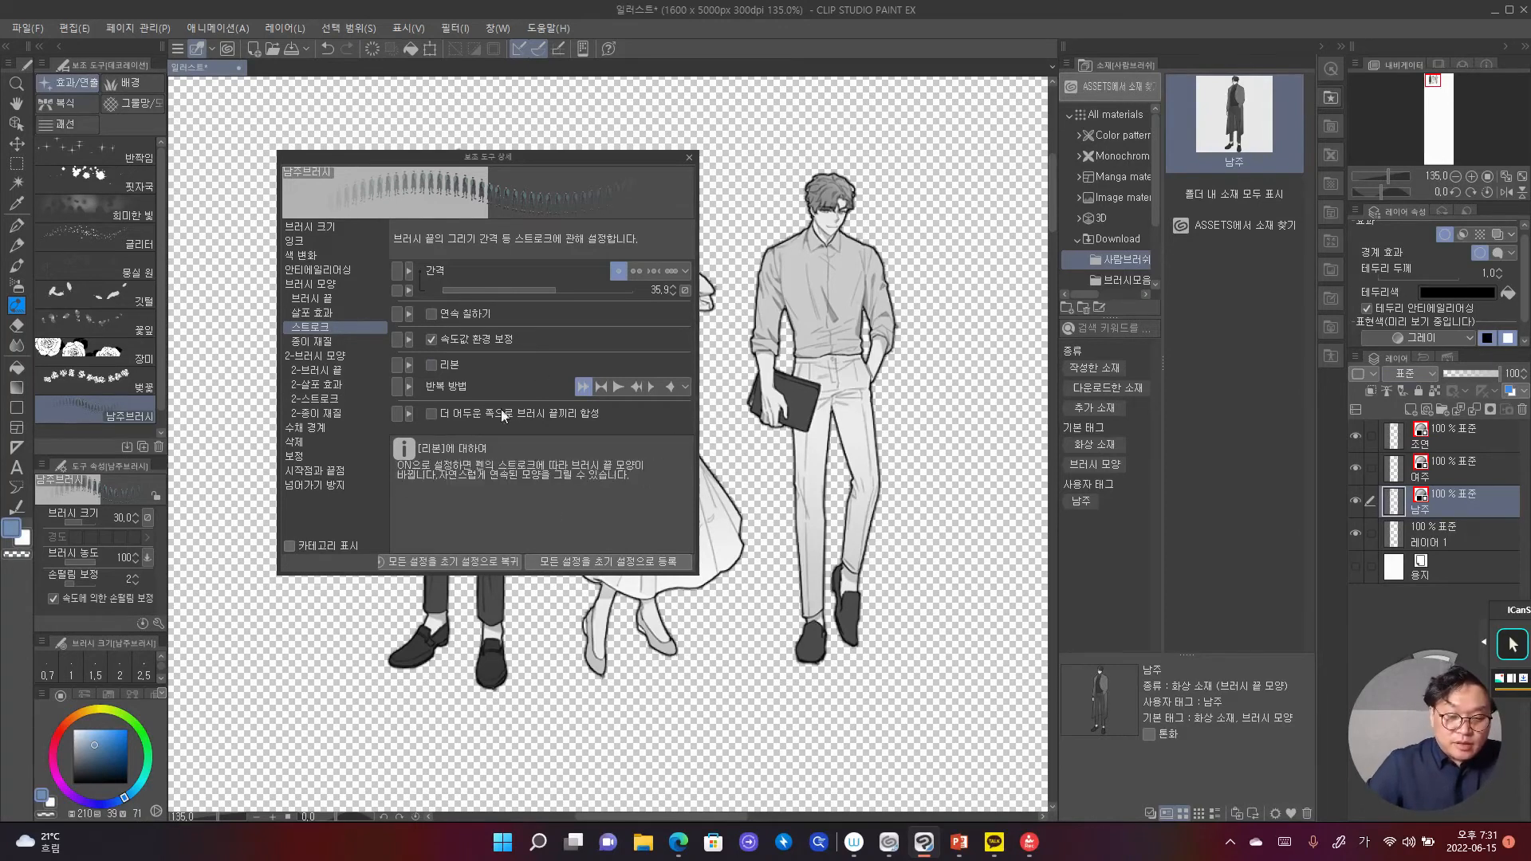
left_click(689, 158)
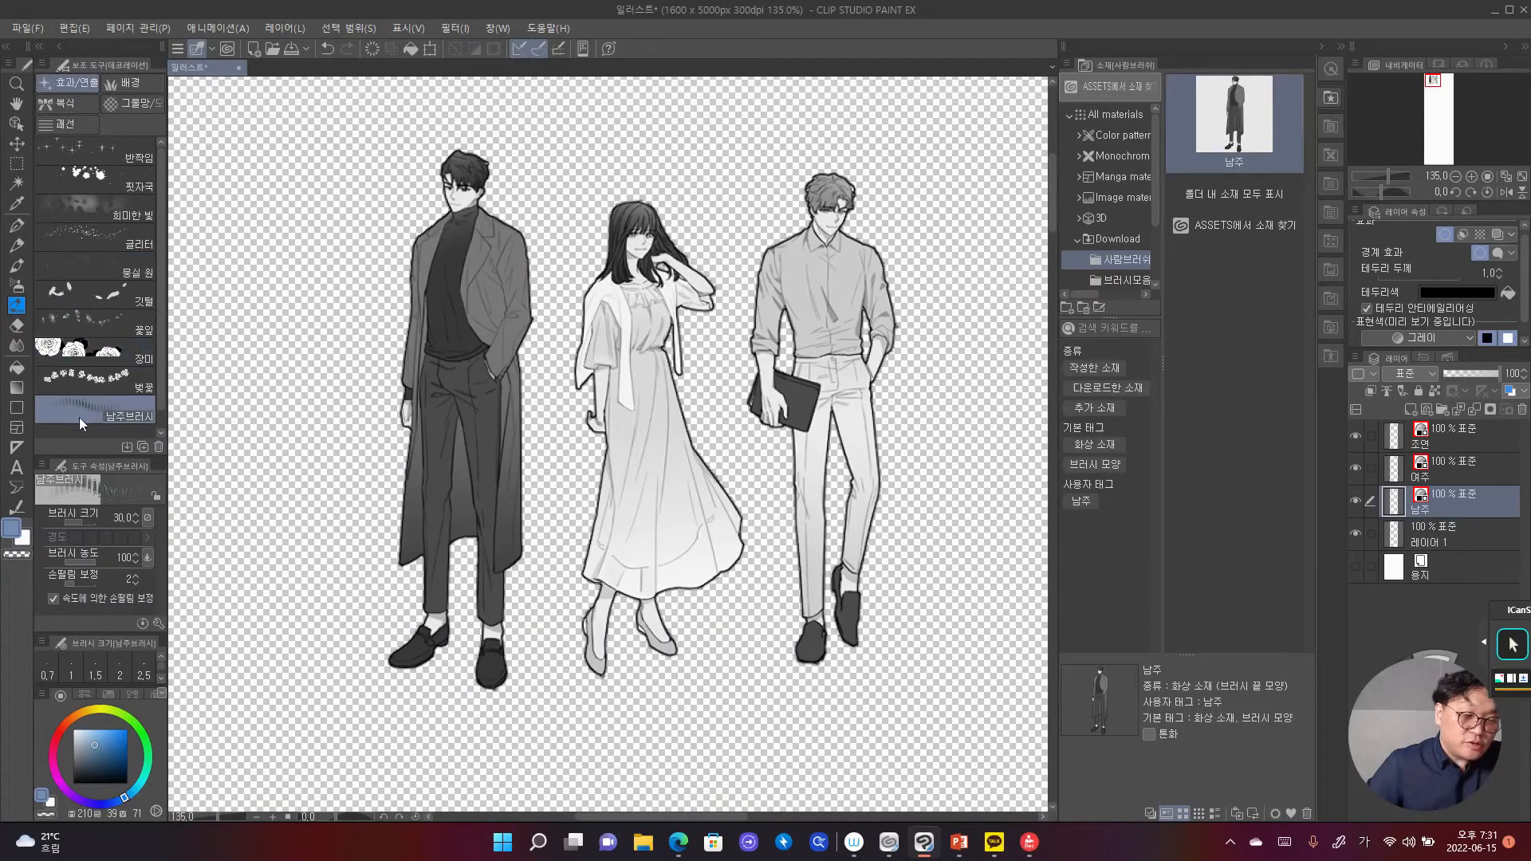
Step: Create a new colour canvas 일러스트2 of 1600 x 5000 px at 300 dpi with white paper
left_click(13, 30)
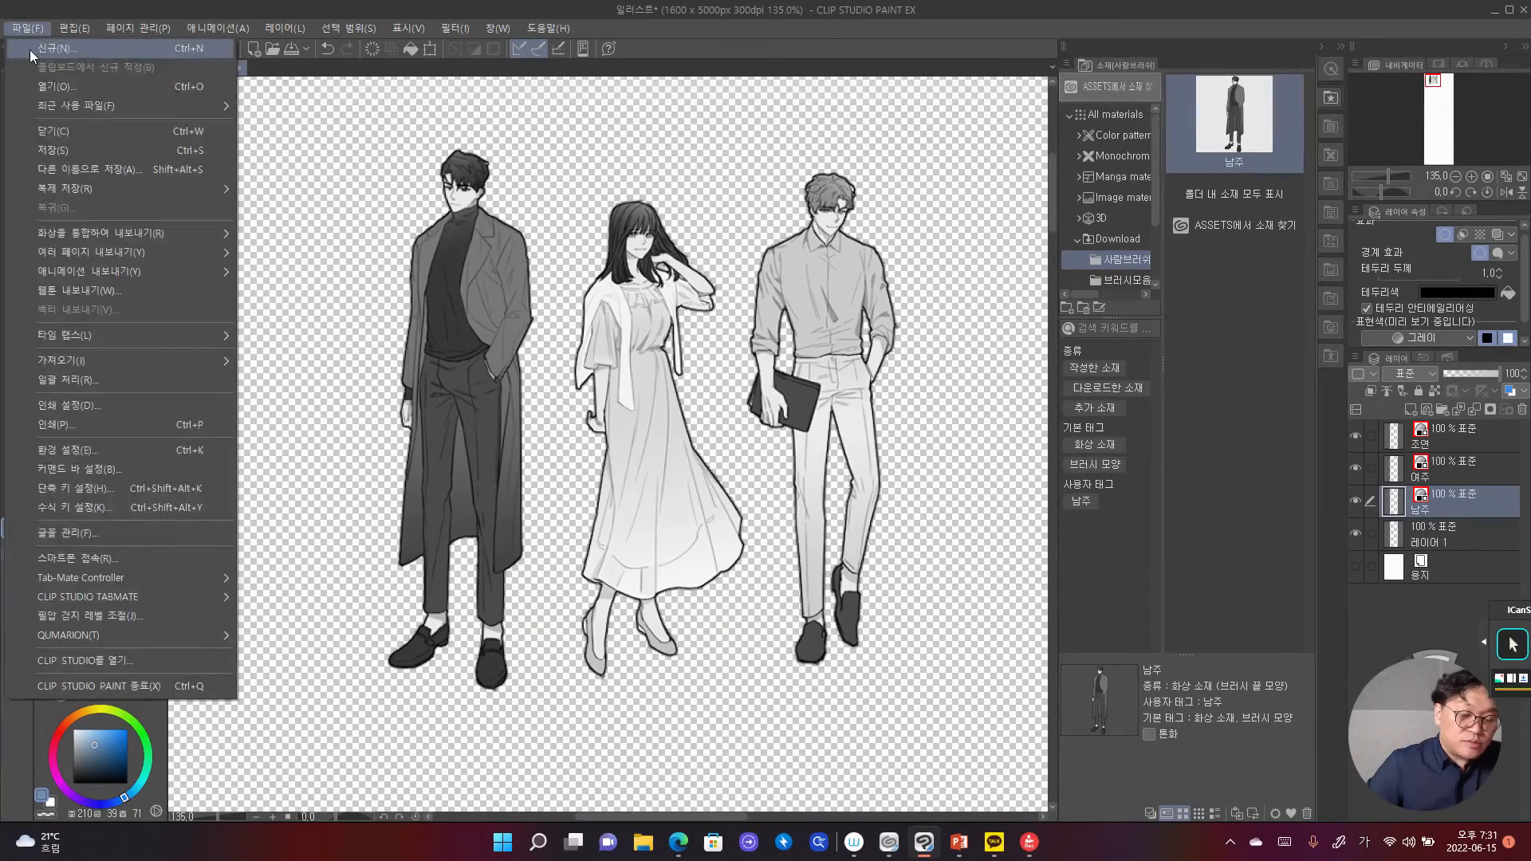
left_click(30, 50)
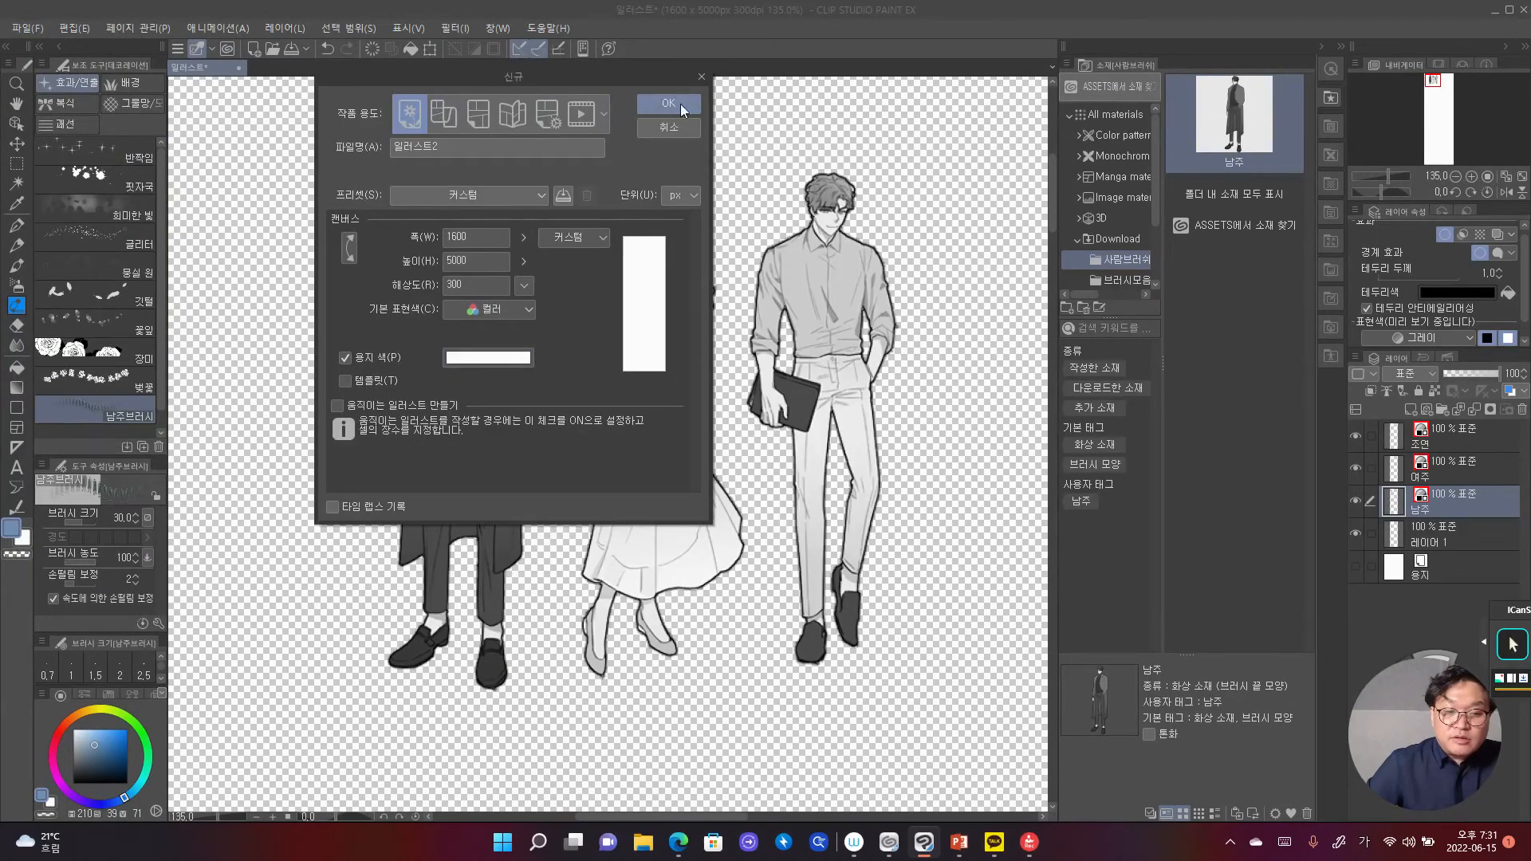
left_click(686, 103)
scroll(623, 103, "up", 3)
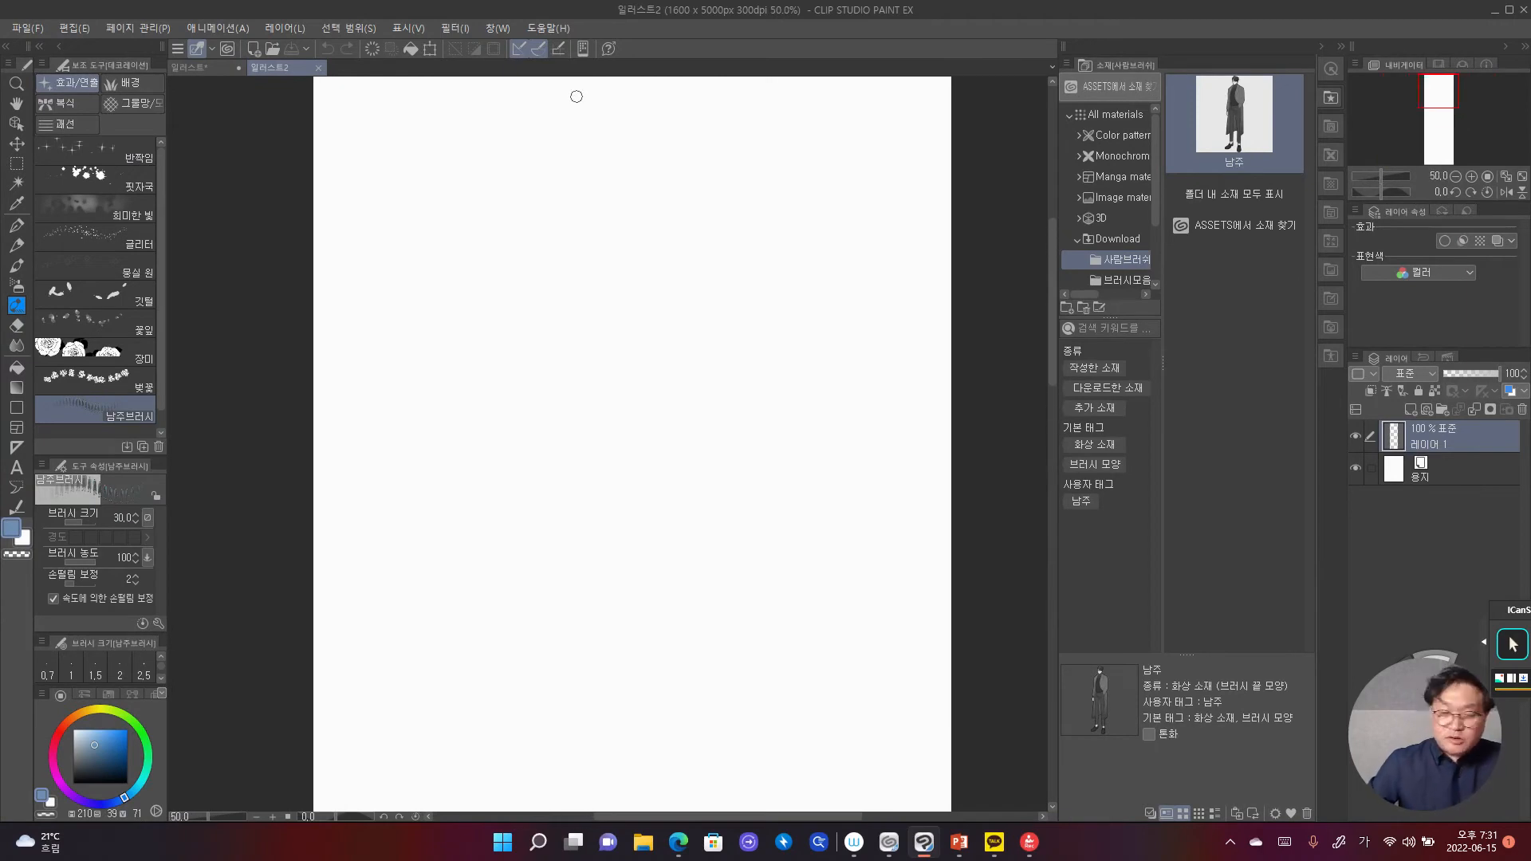
Step: Set the 남주브러시 size to 338.1 and paint looping test strokes of characters across the new canvas
left_click_drag(96, 523, 87, 514)
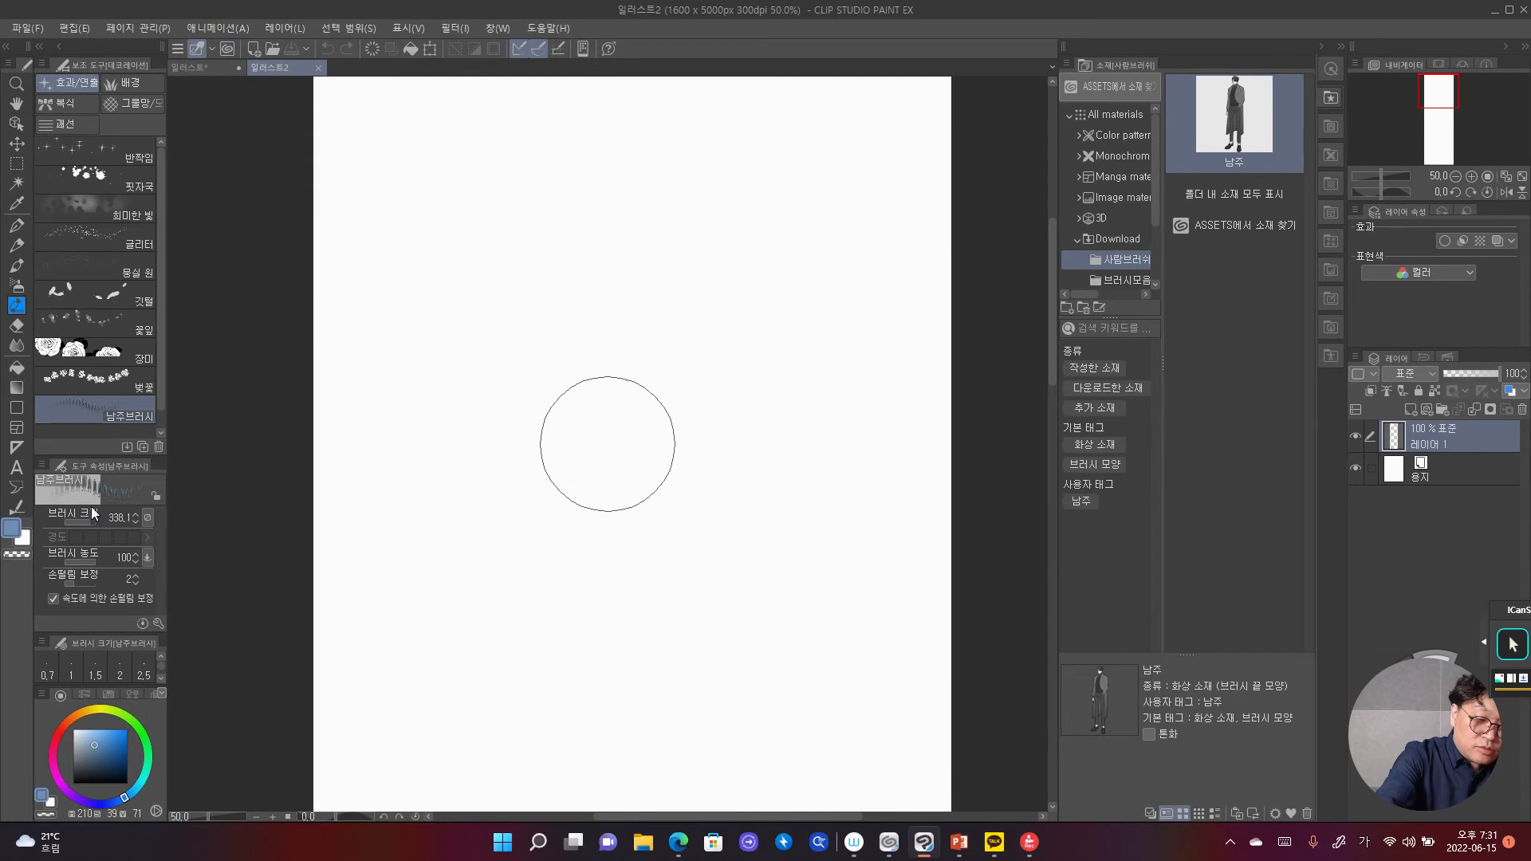
mouse_move(420, 303)
left_mouse_down()
mouse_move(609, 293)
mouse_move(750, 334)
mouse_move(826, 445)
mouse_move(780, 502)
mouse_move(697, 537)
mouse_move(564, 545)
mouse_move(449, 516)
mouse_move(475, 429)
mouse_move(573, 413)
mouse_move(682, 432)
mouse_move(767, 391)
mouse_move(783, 262)
mouse_move(591, 196)
mouse_move(435, 280)
mouse_move(433, 544)
mouse_move(568, 672)
mouse_move(778, 607)
mouse_move(601, 559)
mouse_move(713, 542)
mouse_move(511, 579)
mouse_move(582, 478)
mouse_move(523, 493)
mouse_move(497, 406)
mouse_move(546, 323)
left_mouse_up()
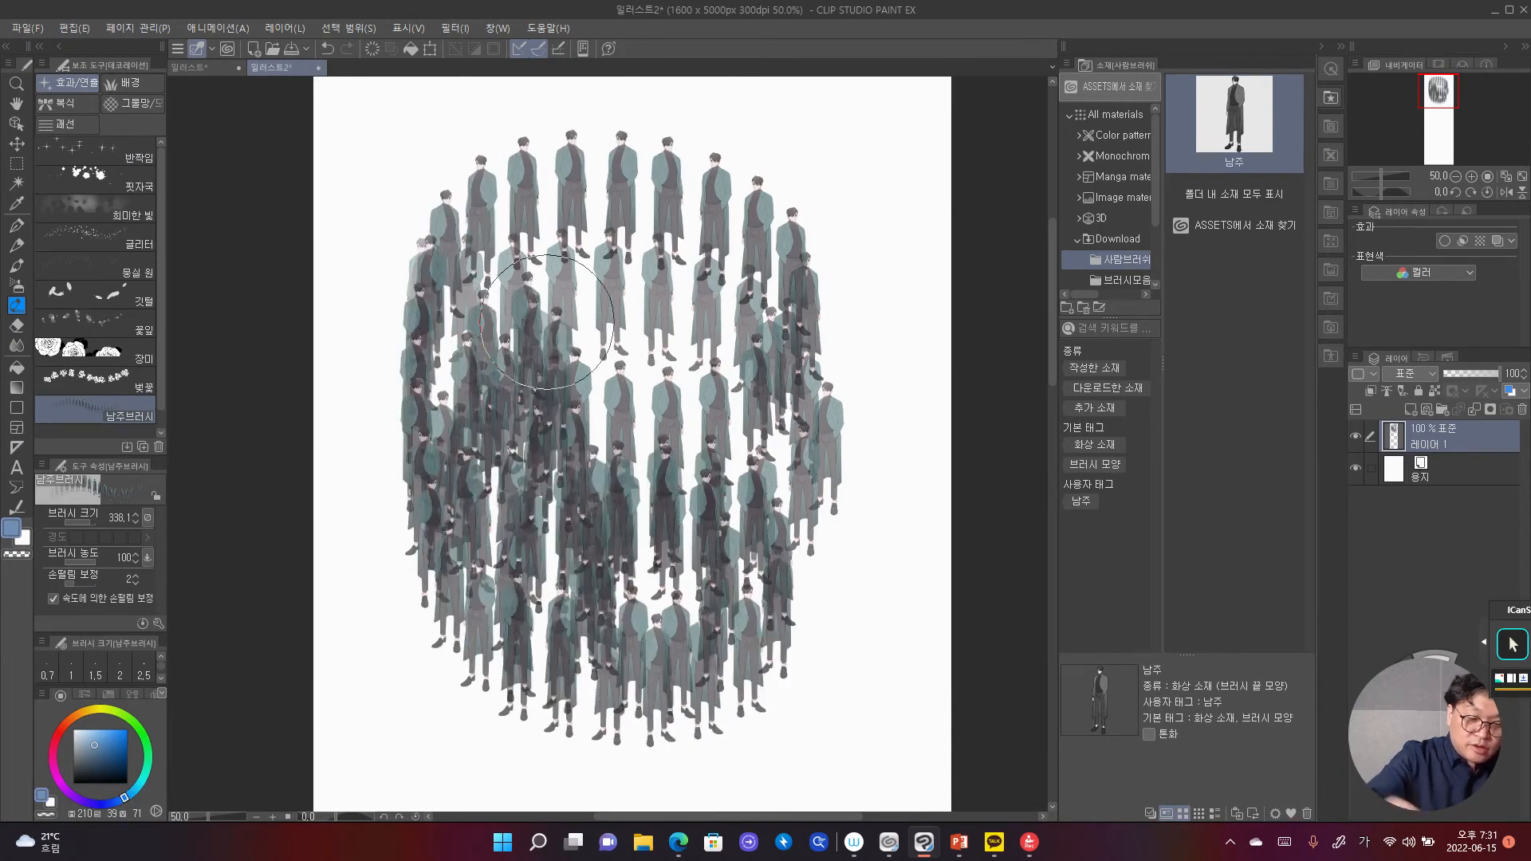
mouse_move(853, 686)
left_mouse_down()
mouse_move(881, 598)
mouse_move(885, 256)
mouse_move(930, 344)
mouse_move(940, 510)
left_mouse_up()
mouse_move(434, 707)
left_mouse_down()
mouse_move(345, 512)
mouse_move(415, 633)
mouse_move(401, 516)
mouse_move(359, 427)
left_mouse_up()
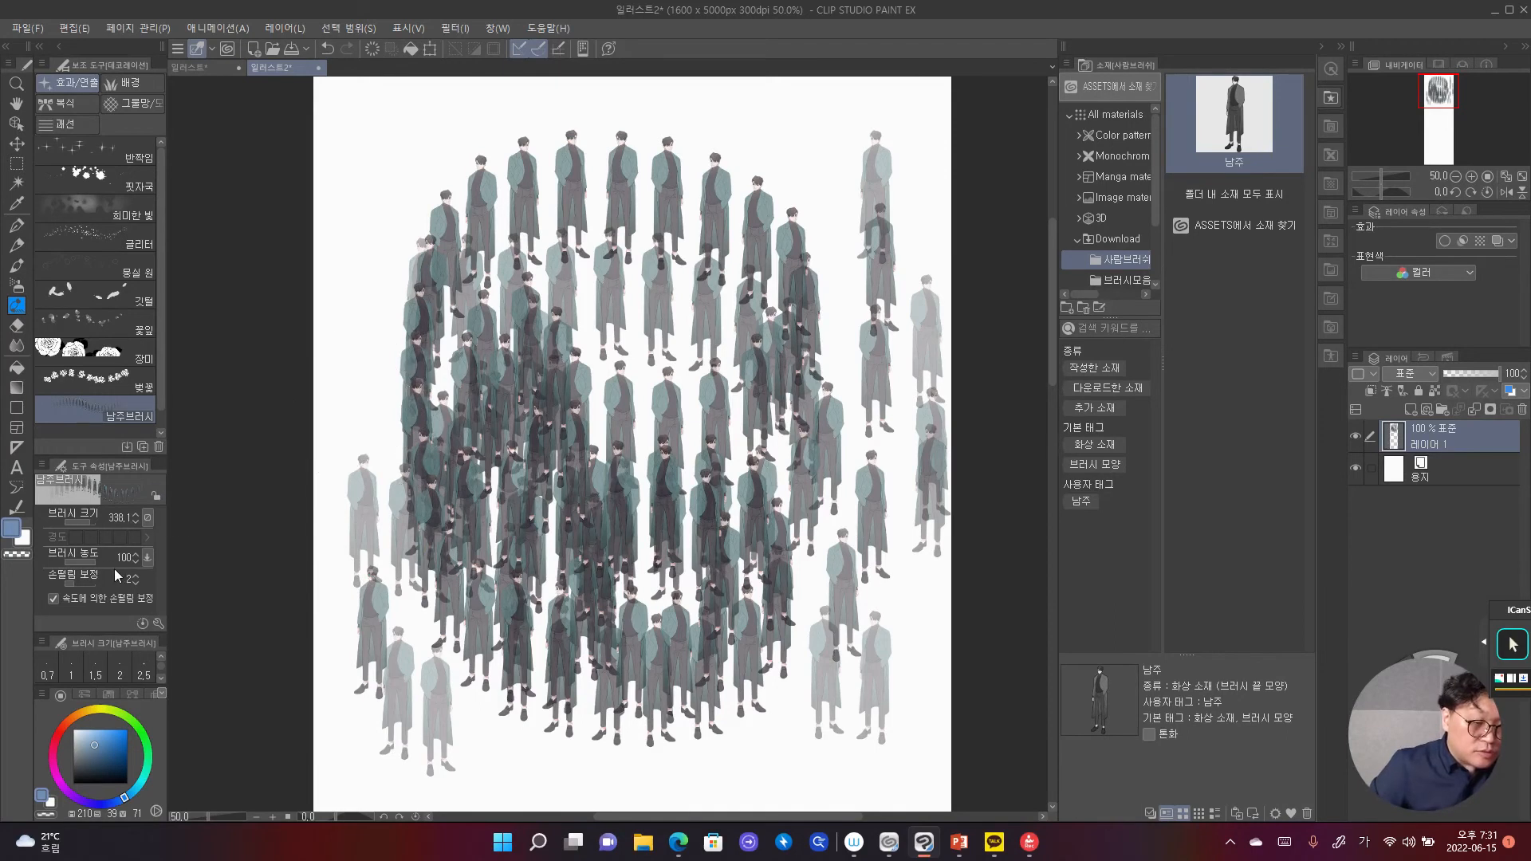
Step: Enlarge the brush size to 2000 and stamp several large overlapping characters across the canvas
left_click_drag(92, 524, 97, 524)
left_click(614, 410)
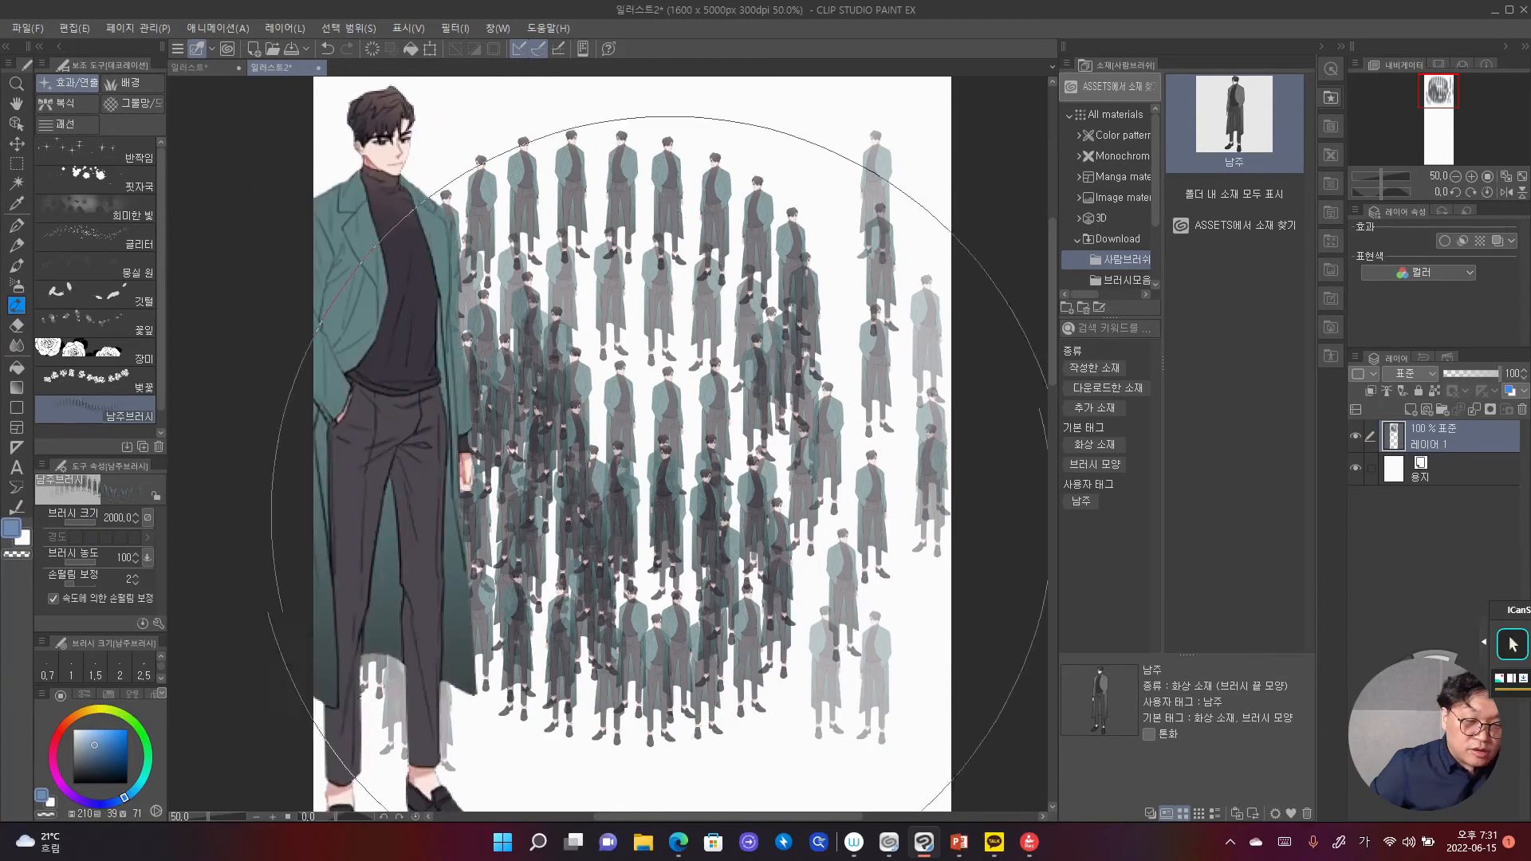
left_click(668, 515)
left_click(604, 463)
left_click(807, 463)
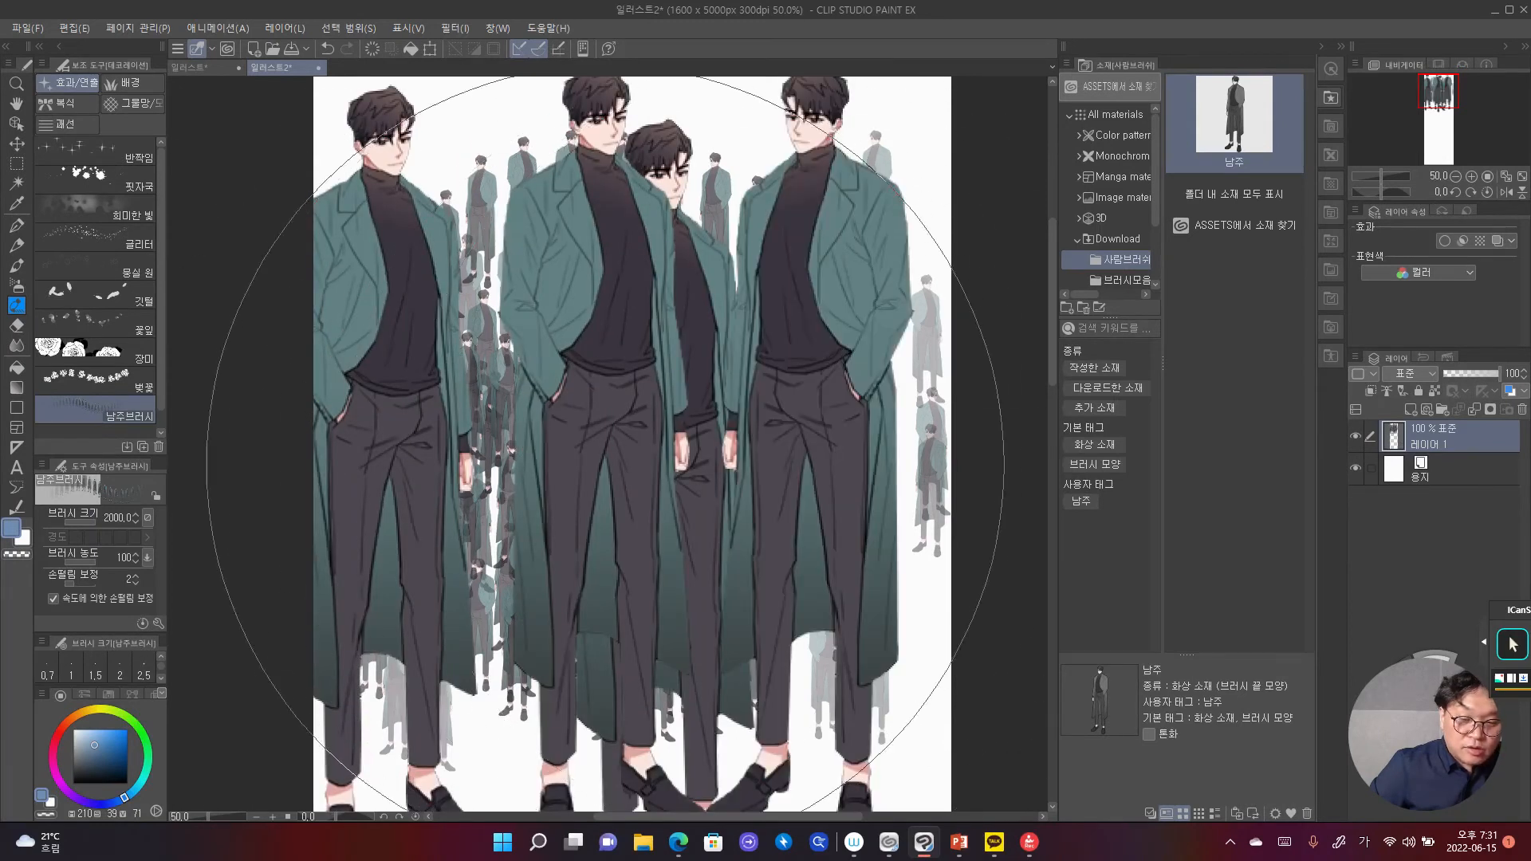
left_click(604, 470)
left_click(605, 468)
left_click(851, 505)
left_click(571, 502)
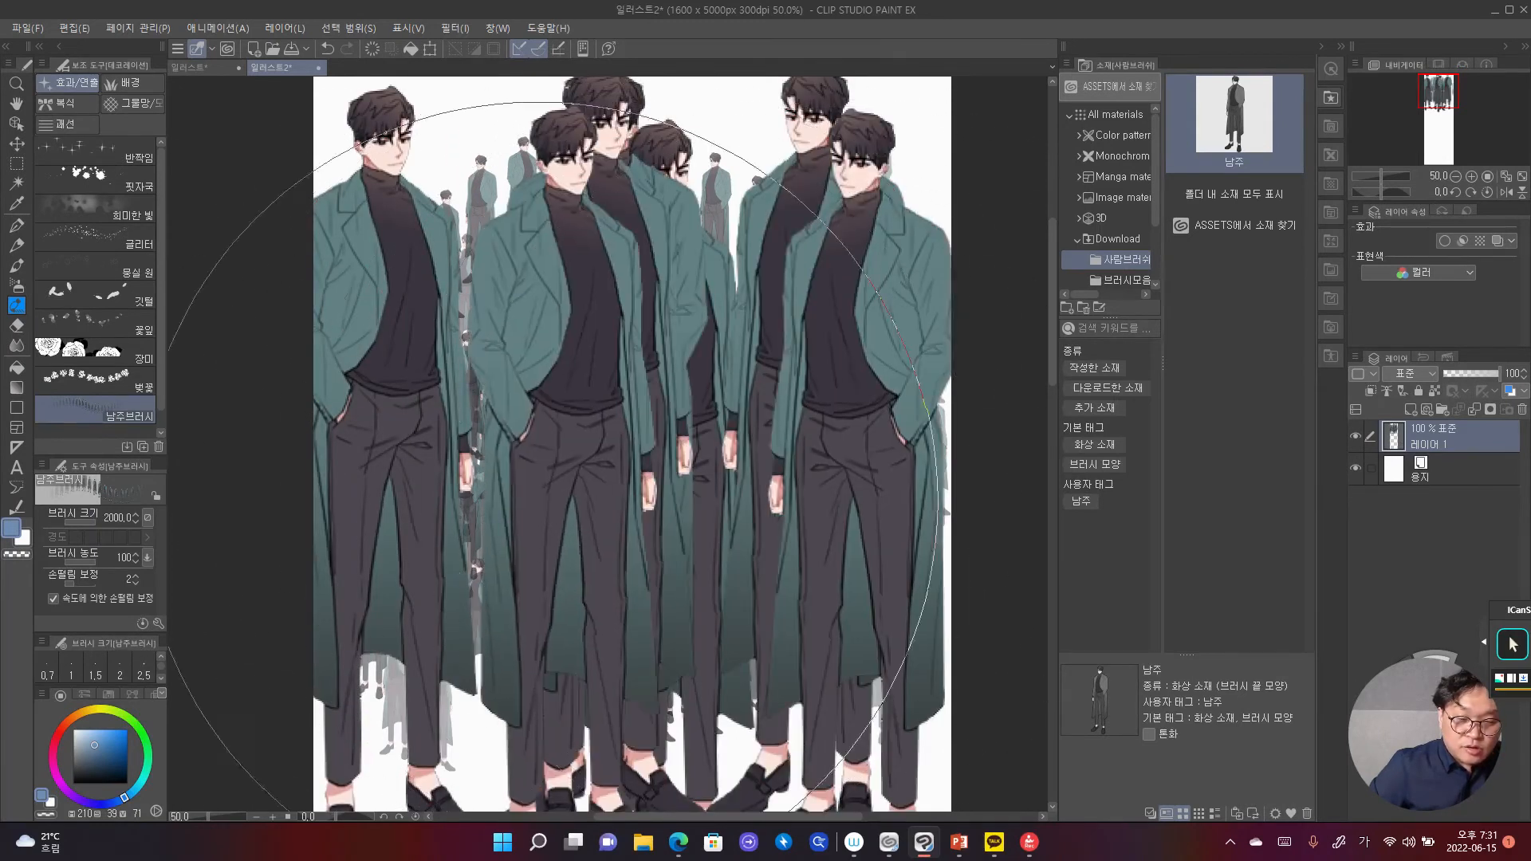
left_click(697, 498)
left_click(651, 486)
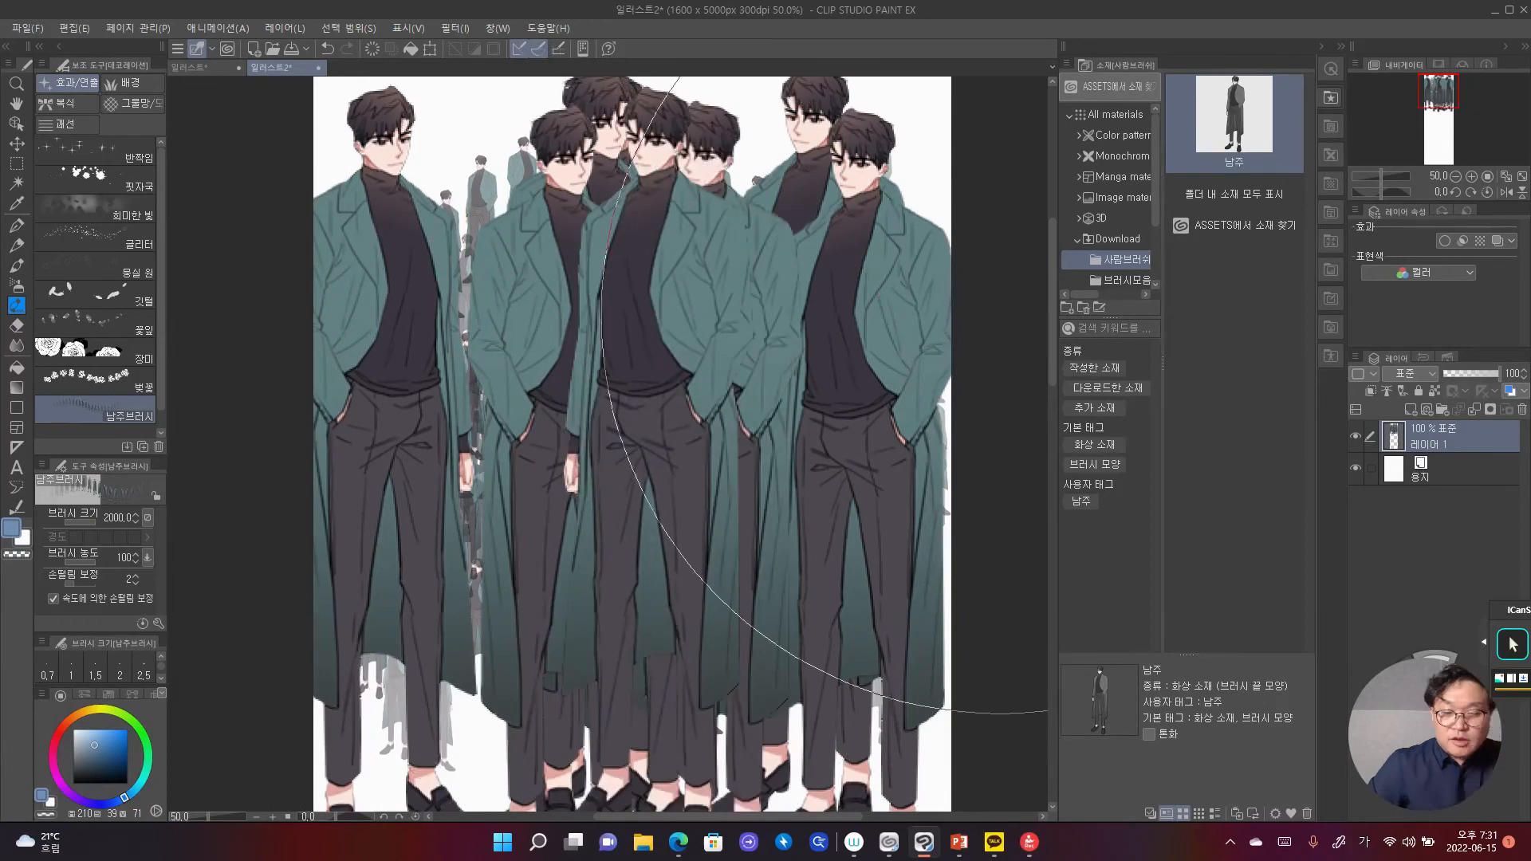
Step: Undo all stamped characters and test strokes until the canvas is blank
key("ctrl+z")
key("ctrl+z")
key("ctrl+z")
key("ctrl+z")
key("ctrl+z")
key("ctrl+z")
key("ctrl+z")
key("ctrl+z")
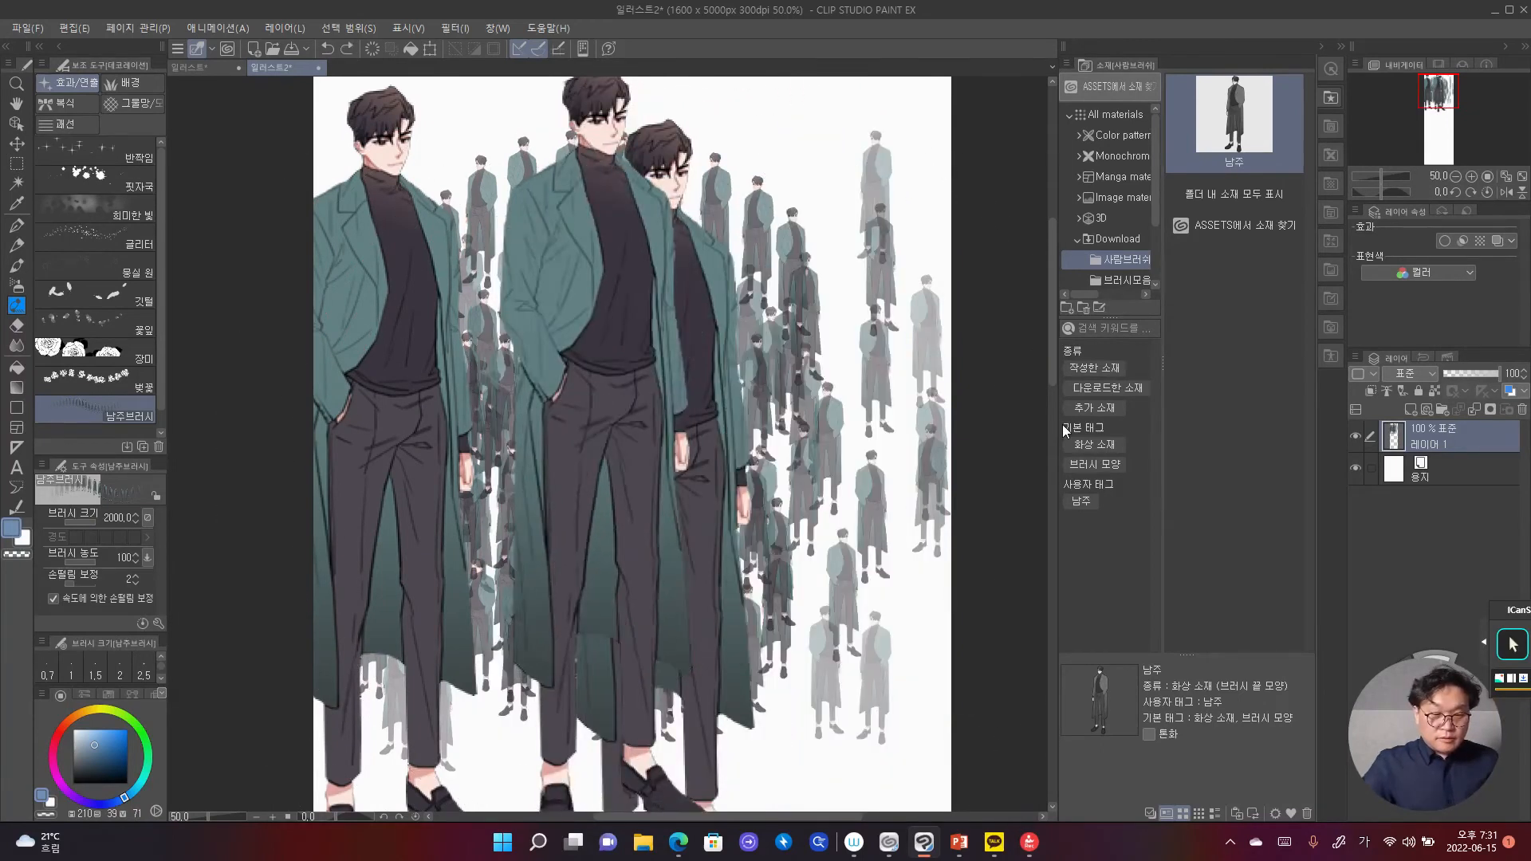
key("ctrl+z")
key("ctrl+z")
key("ctrl+z")
key("ctrl+z")
key("ctrl+z")
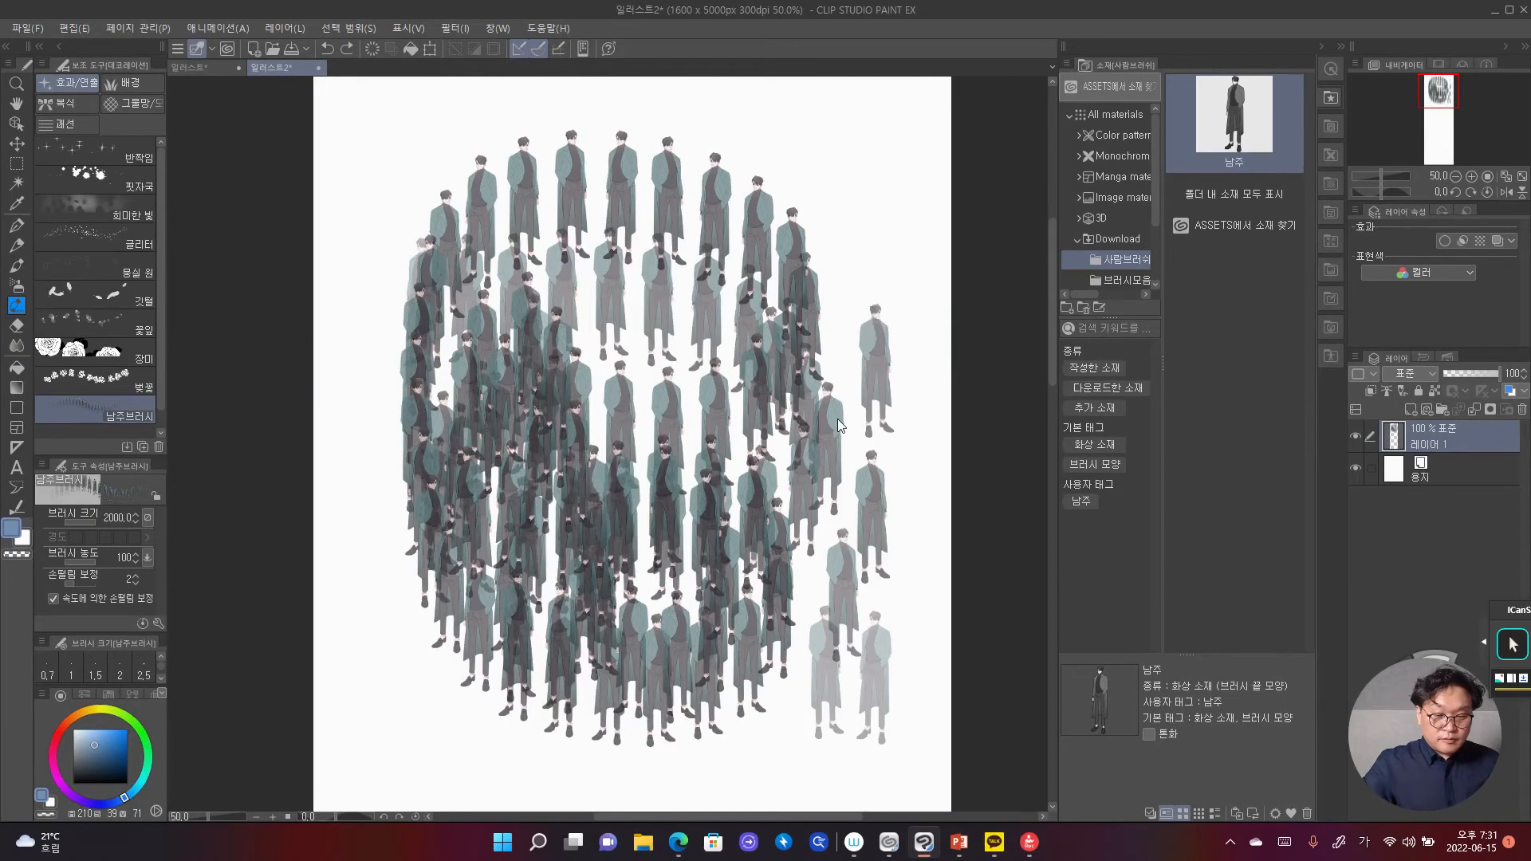
Step: Reduce the 남주브러시 size to 250
key("bracketleft")
key("bracketleft")
key("bracketleft")
key("bracketleft")
key("bracketleft")
key("bracketleft")
key("bracketleft")
key("bracketleft")
key("bracketleft")
key("bracketleft")
key("bracketleft")
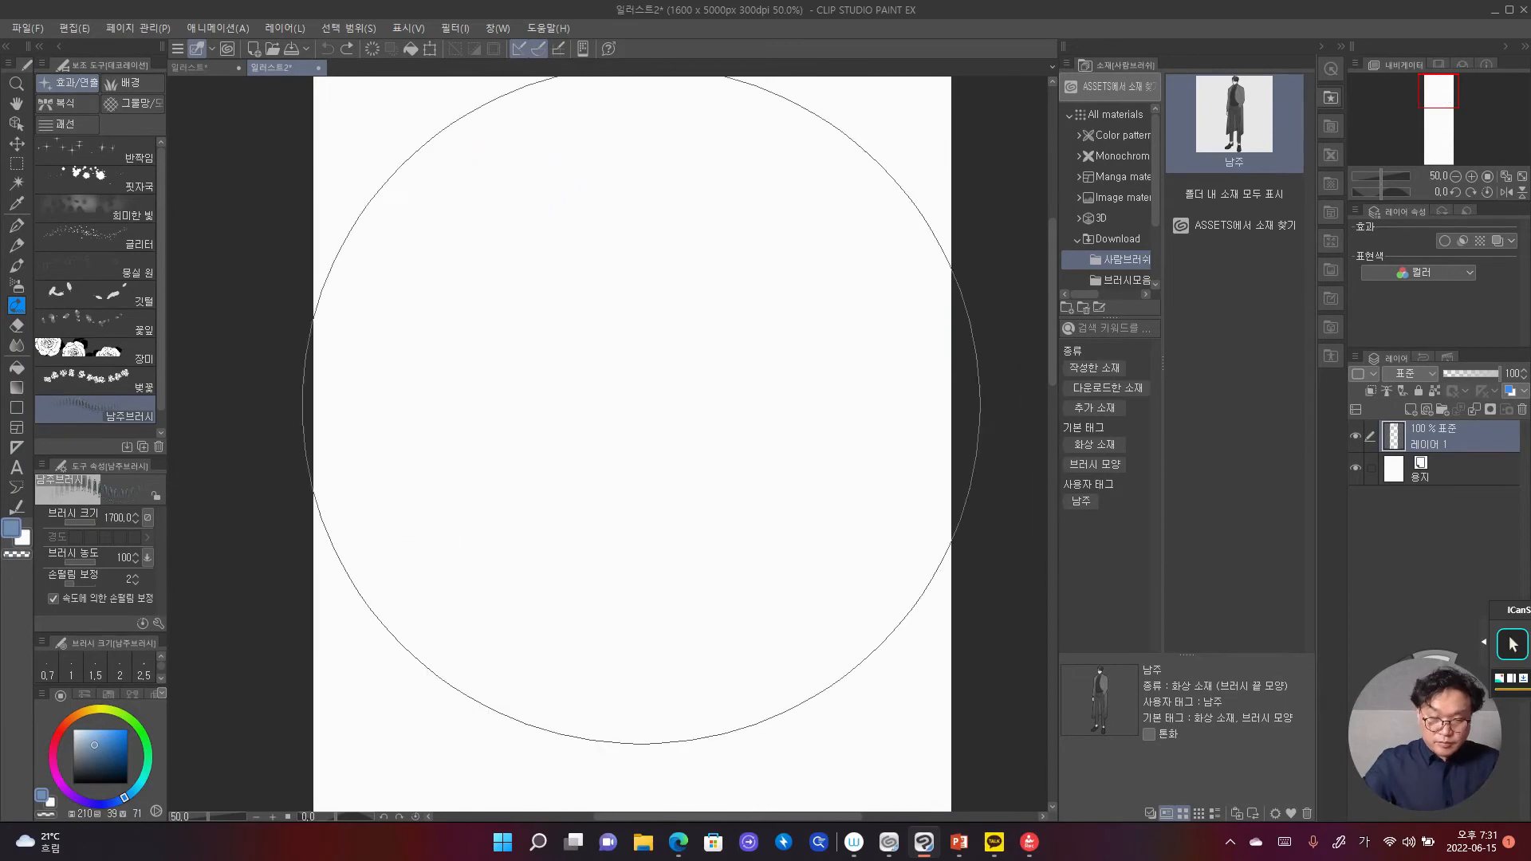
Step: Test the brush with freehand rows and loops of characters on the canvas and undo the strokes
mouse_move(488, 315)
left_mouse_down()
mouse_move(547, 332)
mouse_move(629, 449)
mouse_move(438, 536)
mouse_move(558, 589)
mouse_move(696, 581)
mouse_move(766, 522)
left_mouse_up()
mouse_move(785, 367)
left_mouse_down()
mouse_move(844, 505)
mouse_move(648, 684)
mouse_move(409, 519)
mouse_move(614, 212)
mouse_move(677, 382)
mouse_move(847, 275)
left_mouse_up()
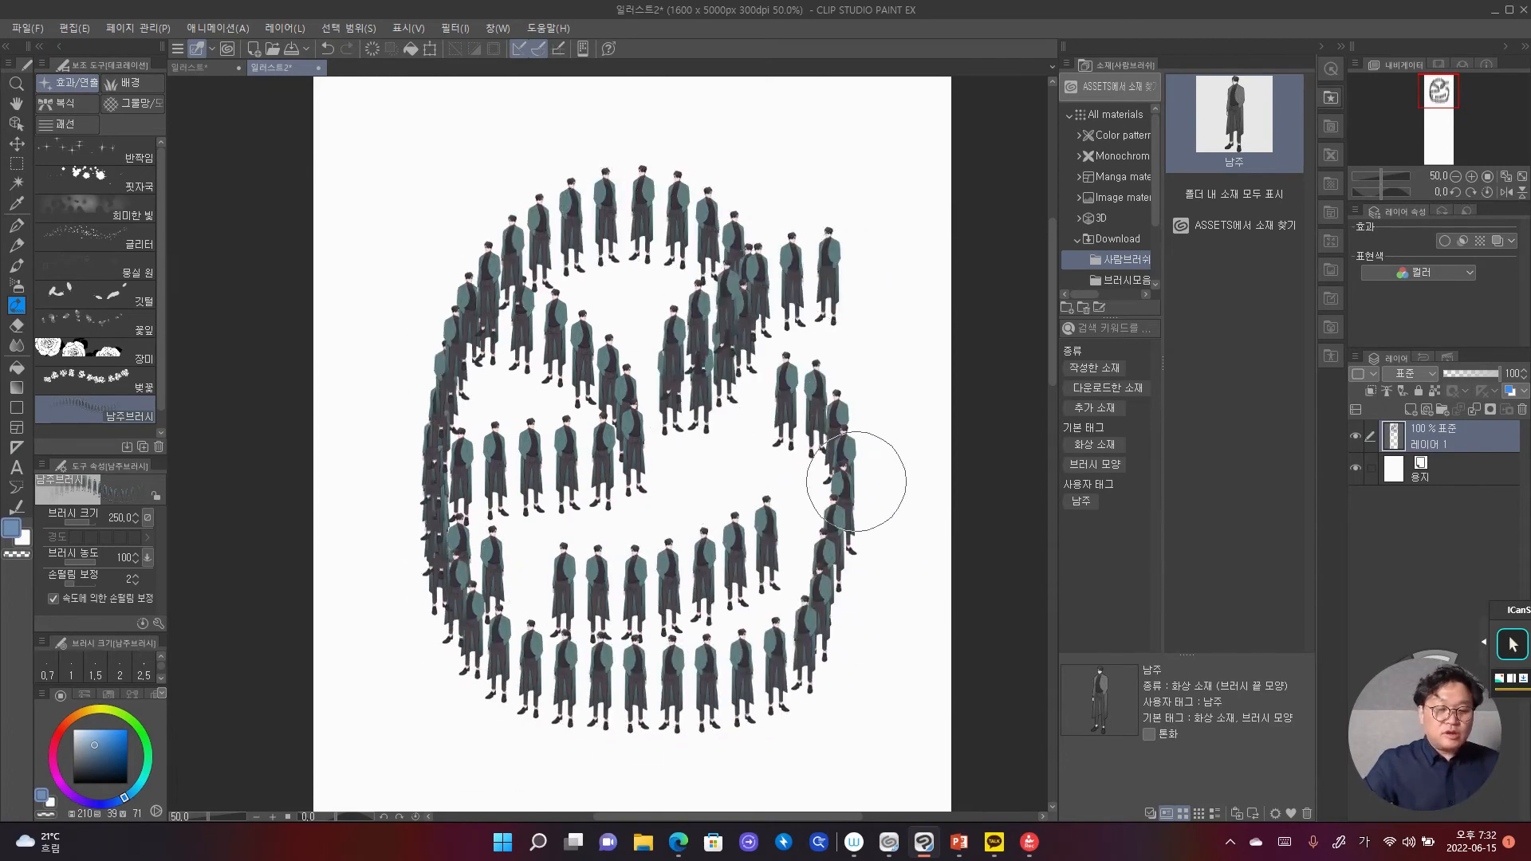
key("ctrl+z")
key("ctrl+z")
key("ctrl+z")
key("ctrl+z")
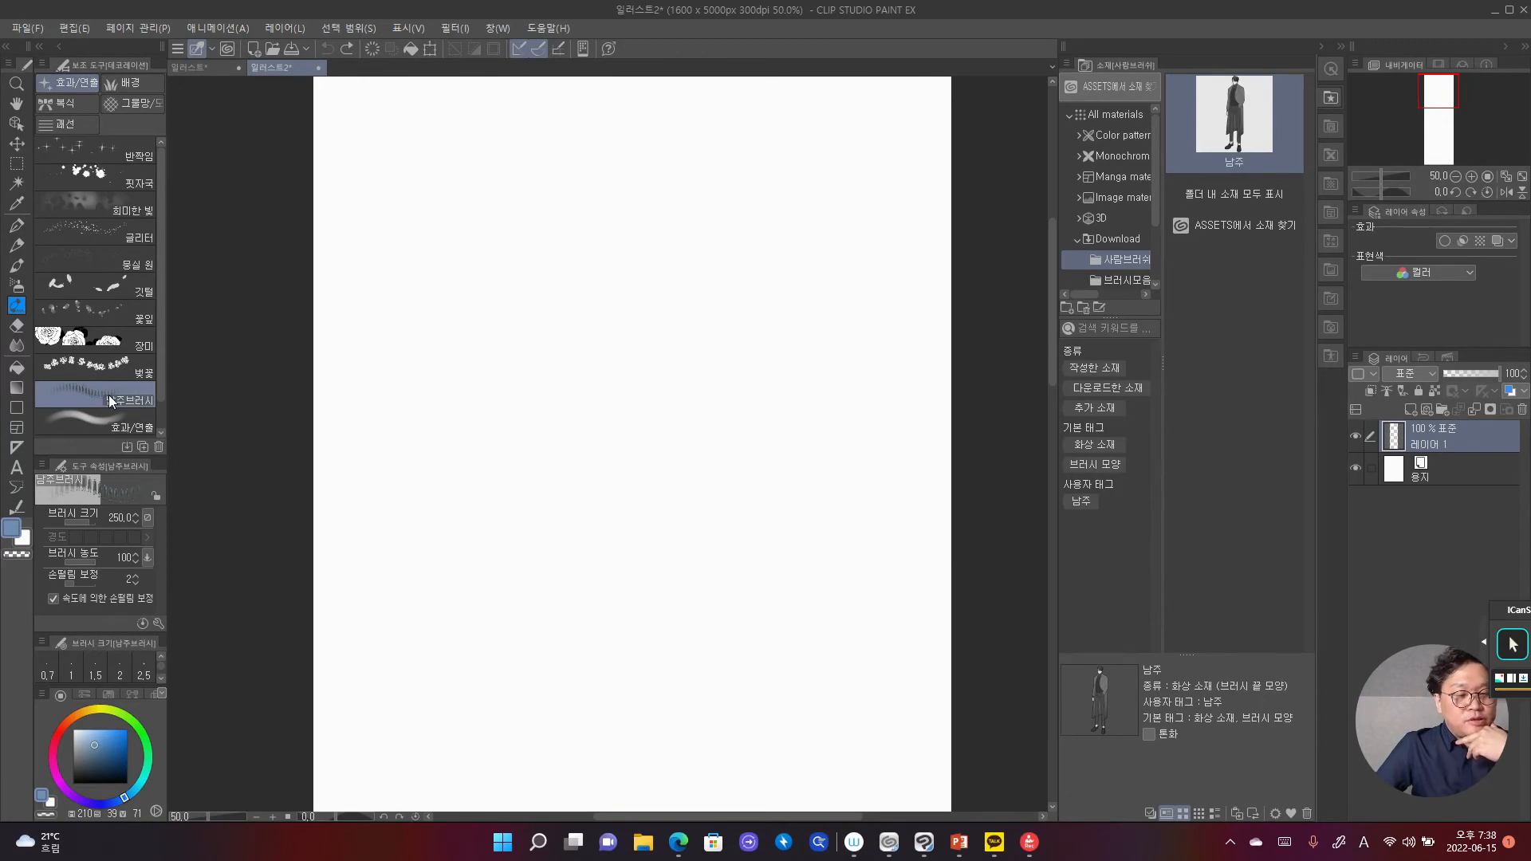
Step: Turn on 살포 효과 for 남주브러시, with 입자 크기 at about 31.7 and 살포 편향 at its lowest level
left_click(157, 626)
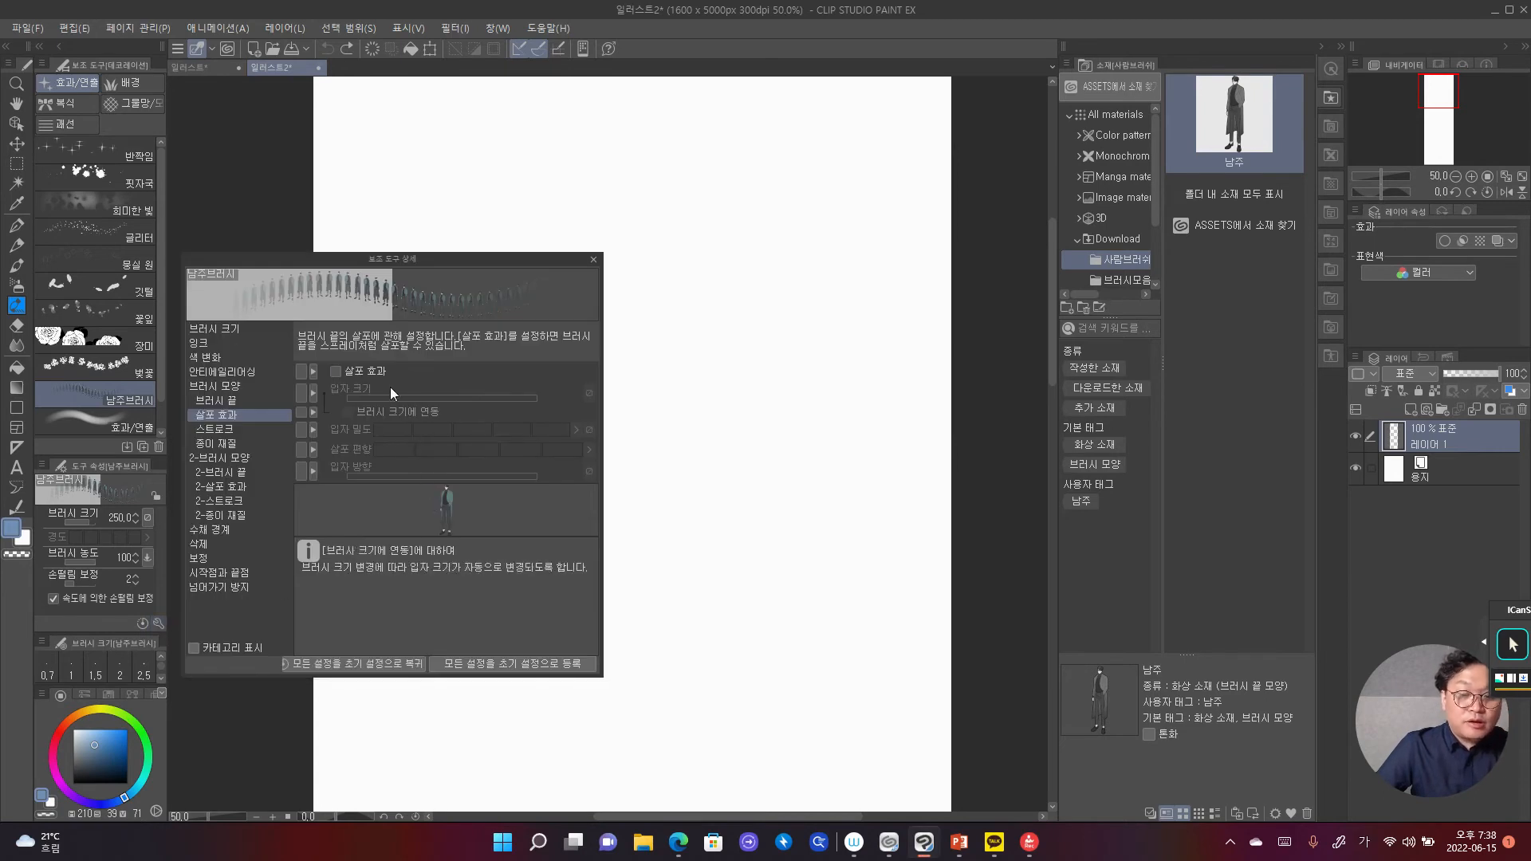
left_click(362, 366)
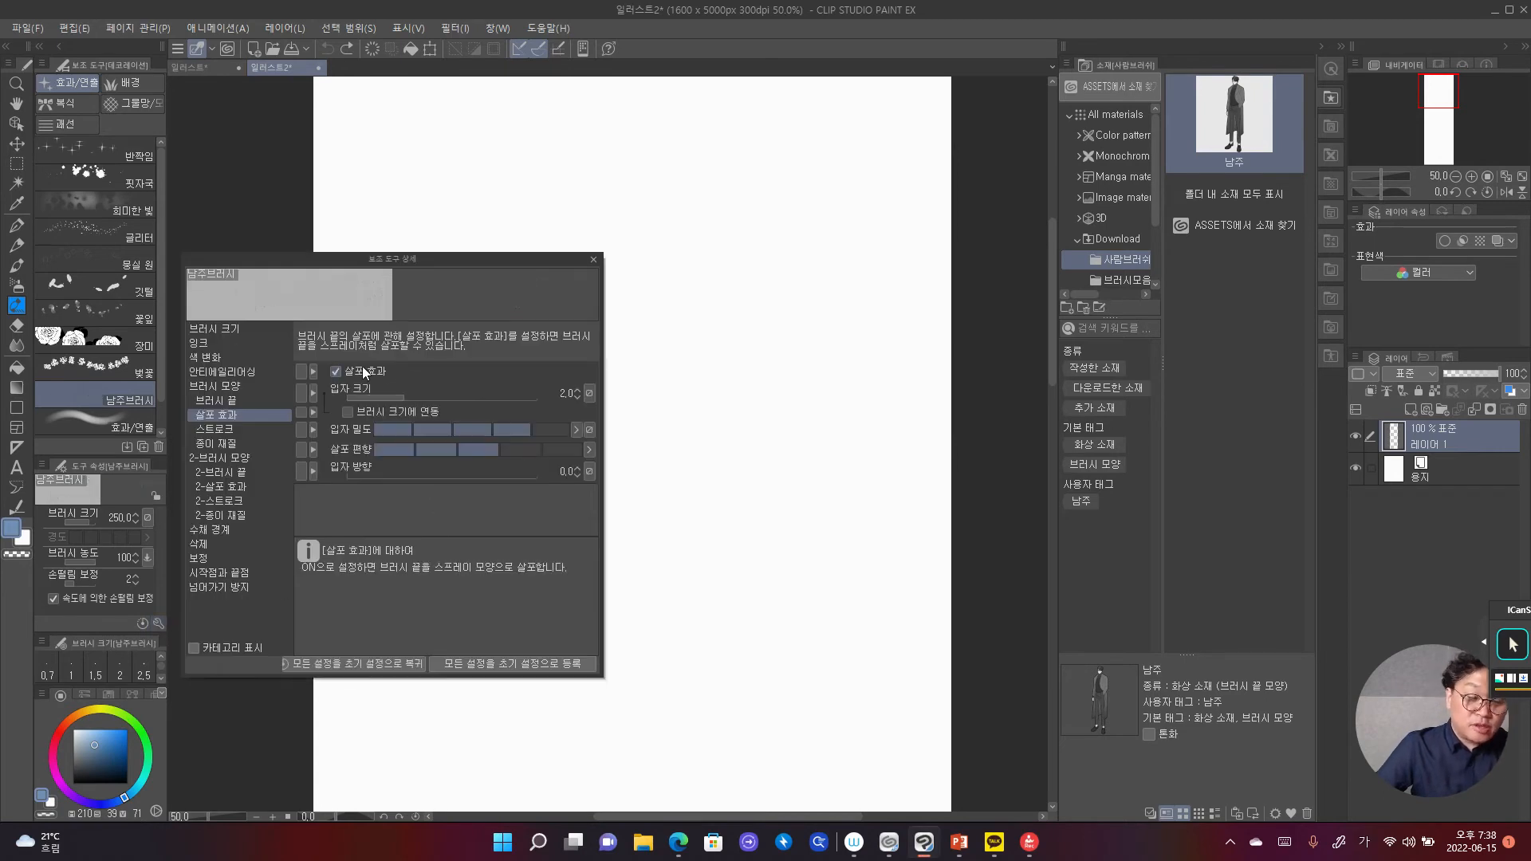
mouse_move(405, 394)
left_mouse_down()
mouse_move(474, 392)
mouse_move(437, 391)
mouse_move(470, 390)
mouse_move(458, 391)
left_mouse_up()
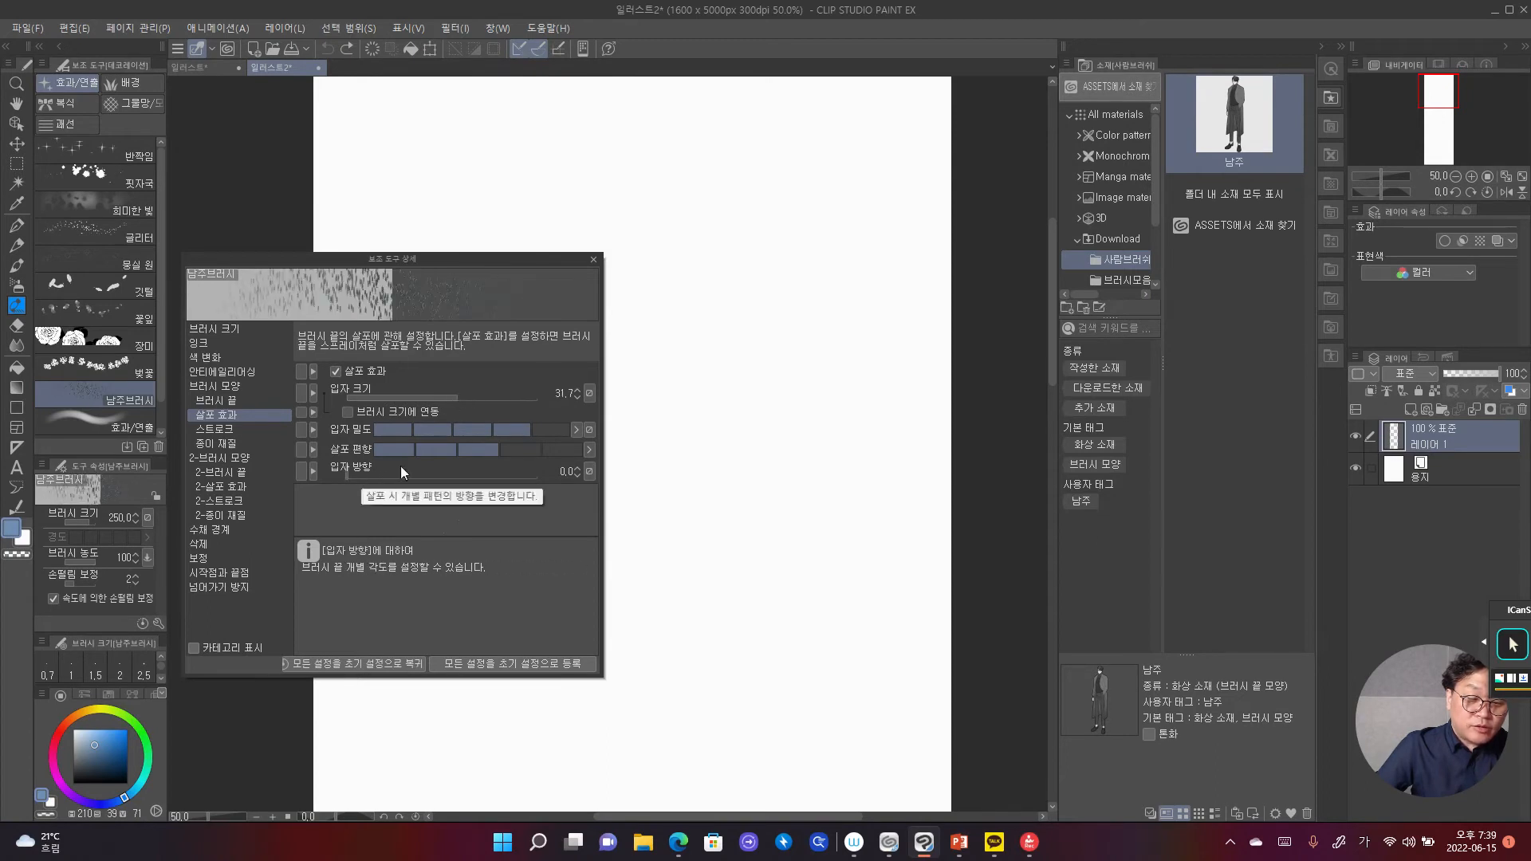
left_click(391, 448)
left_click(470, 431)
left_click(384, 428)
left_click_drag(385, 426, 518, 426)
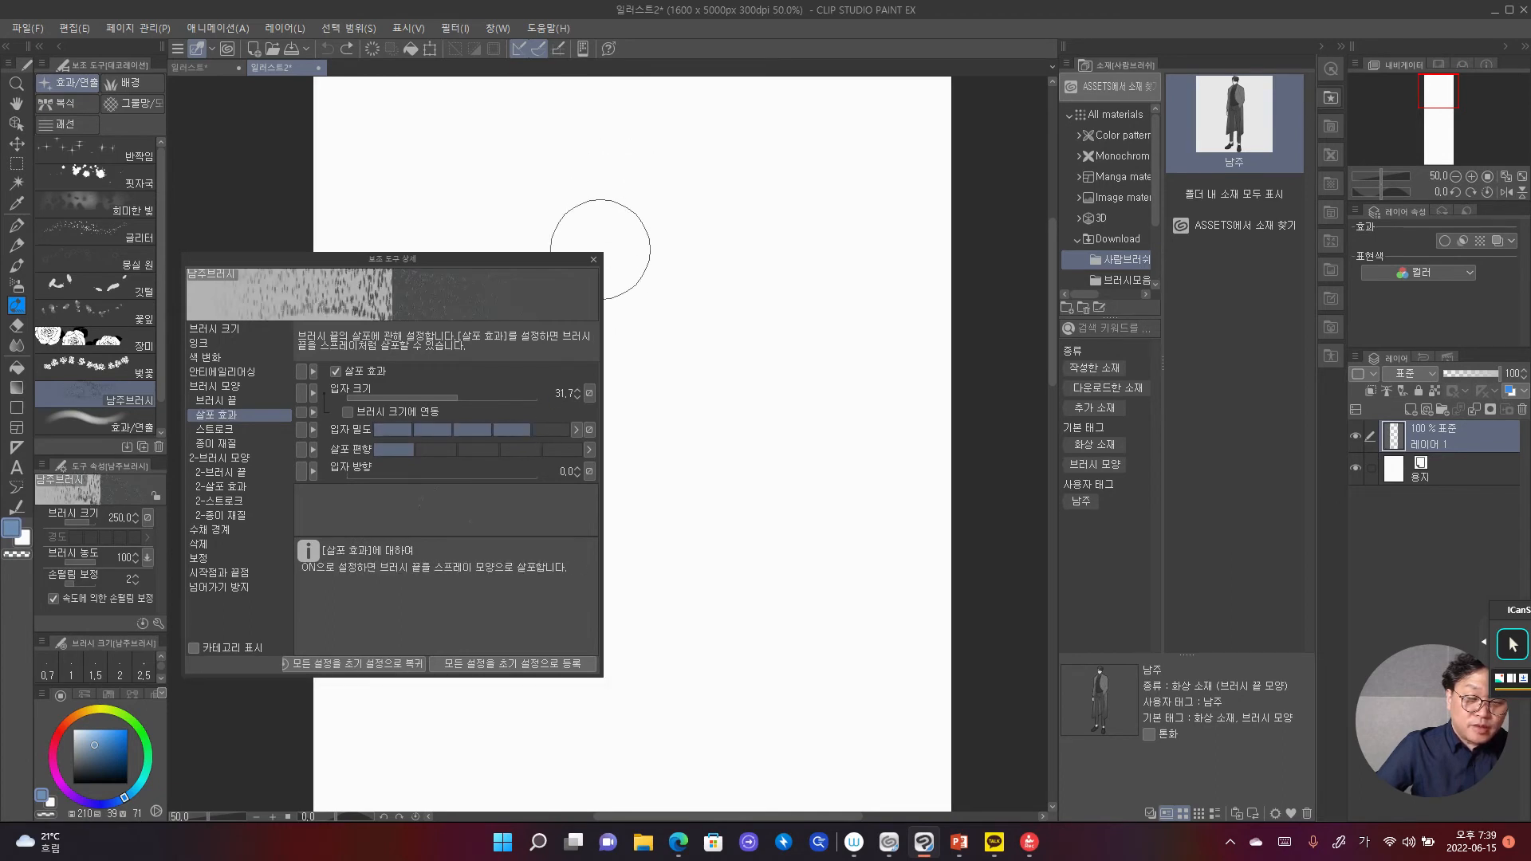
Step: Close the brush details, paint looping test strokes with the scatter effect, and clear the layer
left_click(594, 261)
mouse_move(433, 260)
left_mouse_down()
mouse_move(692, 279)
mouse_move(710, 371)
mouse_move(539, 405)
mouse_move(443, 444)
mouse_move(442, 550)
left_mouse_up()
mouse_move(699, 556)
left_mouse_down()
mouse_move(805, 608)
mouse_move(502, 650)
mouse_move(702, 490)
mouse_move(443, 470)
mouse_move(638, 522)
mouse_move(550, 303)
left_mouse_up()
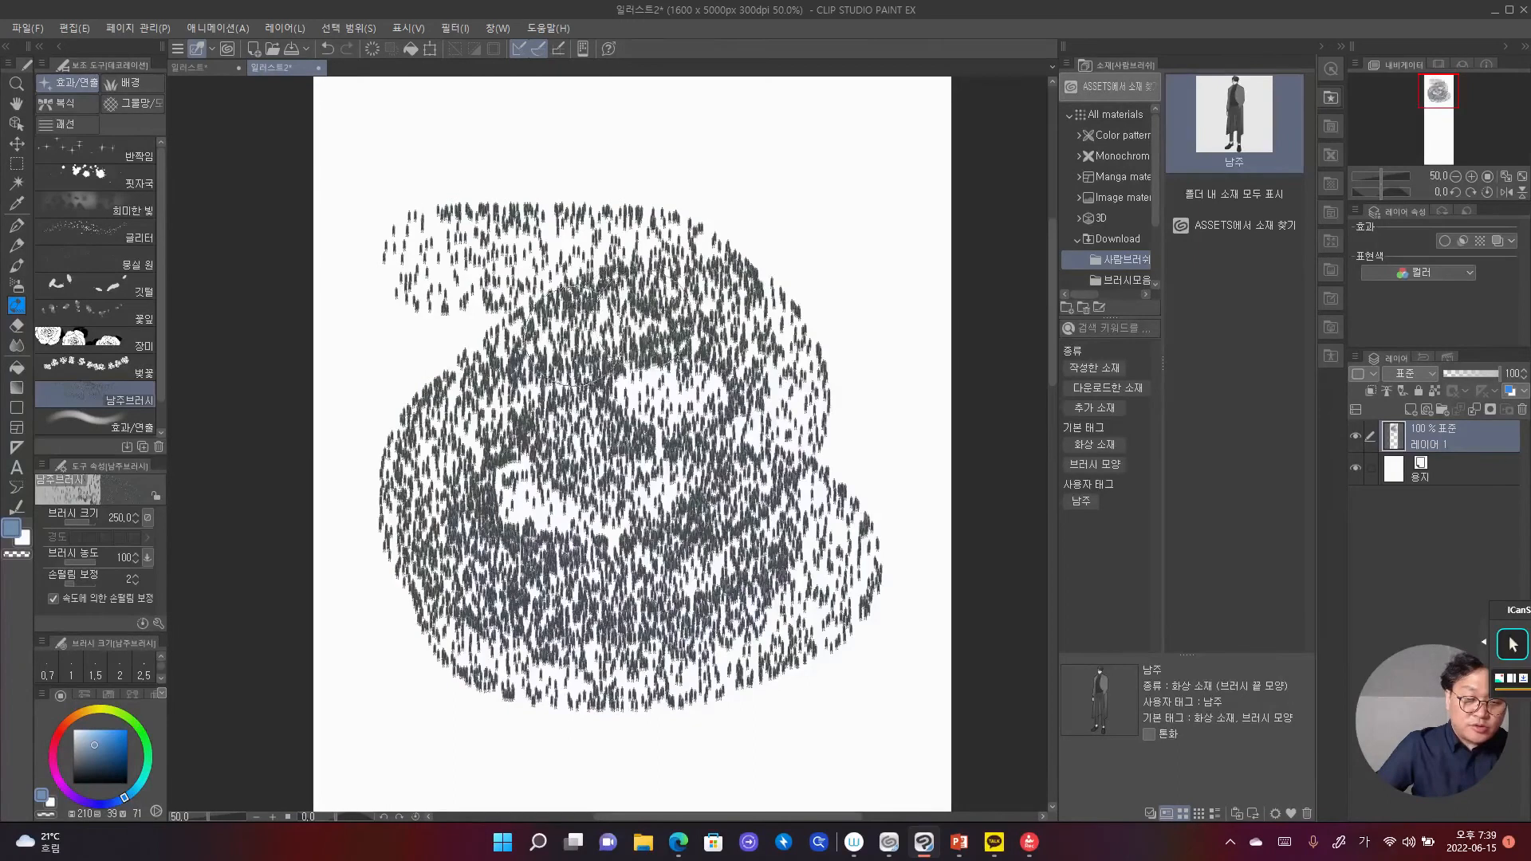
key("Delete")
Step: Lower 입자 밀도 to its minimum, raise 입자 크기 to about 231.9, and paint test strokes of scattered characters
left_click(158, 621)
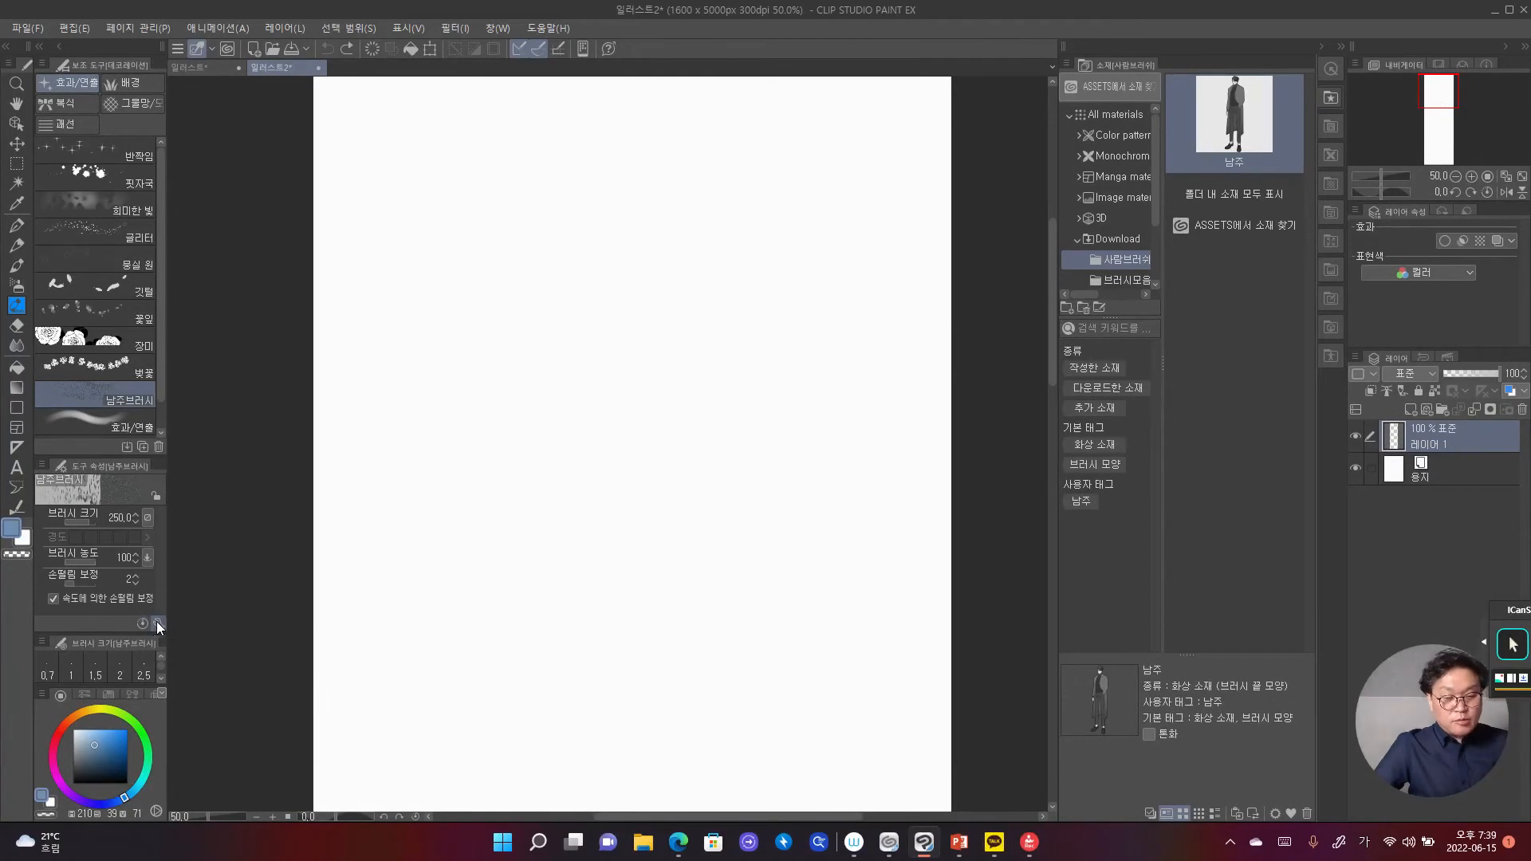
left_click(413, 429)
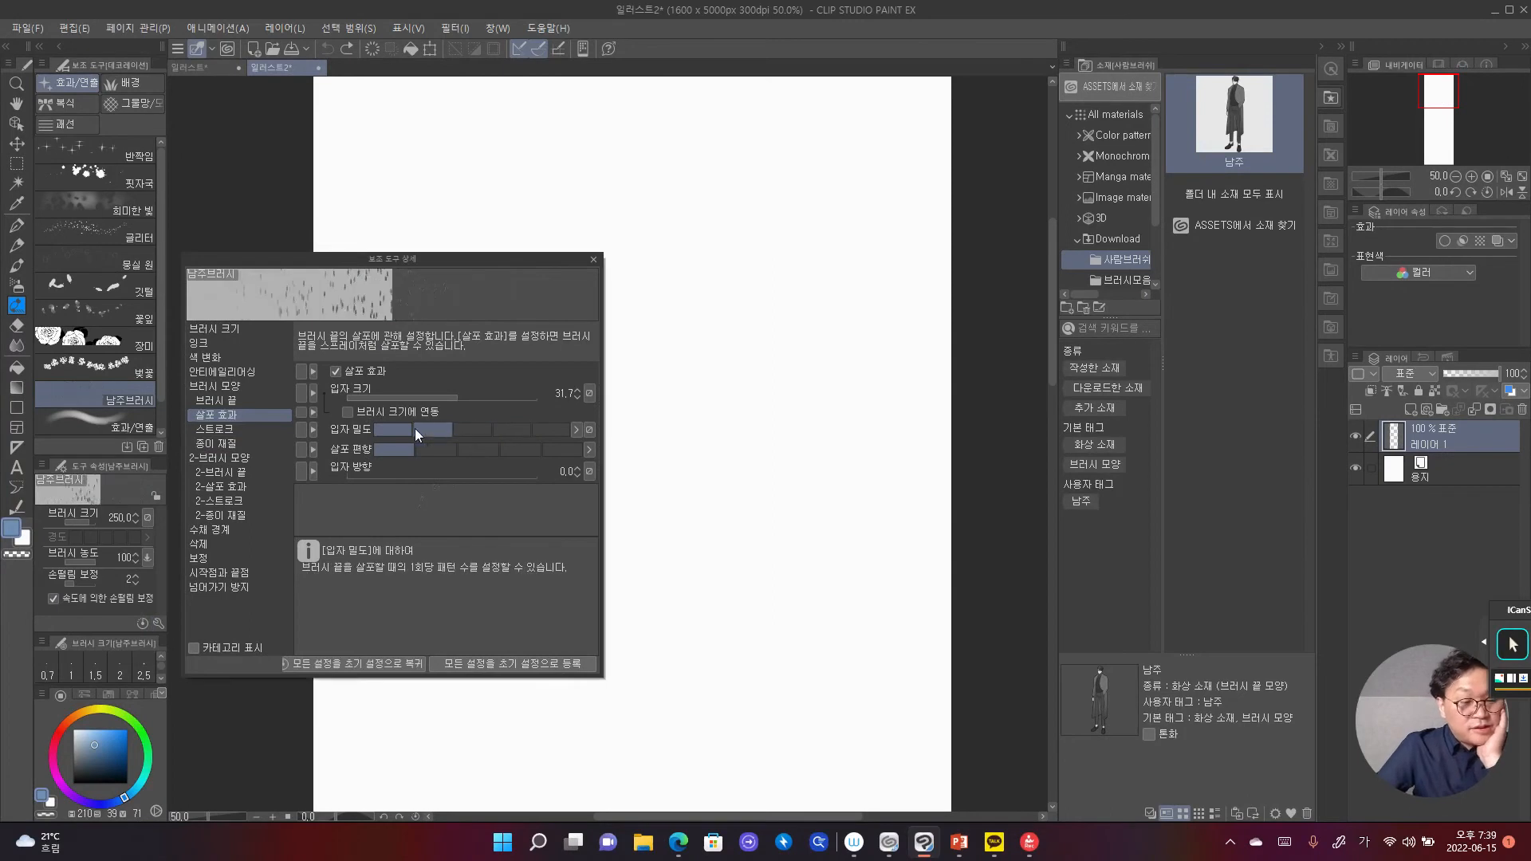
mouse_move(700, 280)
left_mouse_down()
mouse_move(796, 373)
mouse_move(769, 533)
mouse_move(775, 621)
left_mouse_up()
left_click_drag(458, 395, 495, 394)
mouse_move(618, 125)
left_mouse_down()
mouse_move(841, 232)
mouse_move(662, 377)
mouse_move(854, 481)
mouse_move(683, 633)
mouse_move(840, 665)
mouse_move(865, 616)
mouse_move(837, 471)
mouse_move(839, 367)
mouse_move(764, 439)
mouse_move(685, 477)
mouse_move(652, 376)
mouse_move(567, 235)
left_mouse_up()
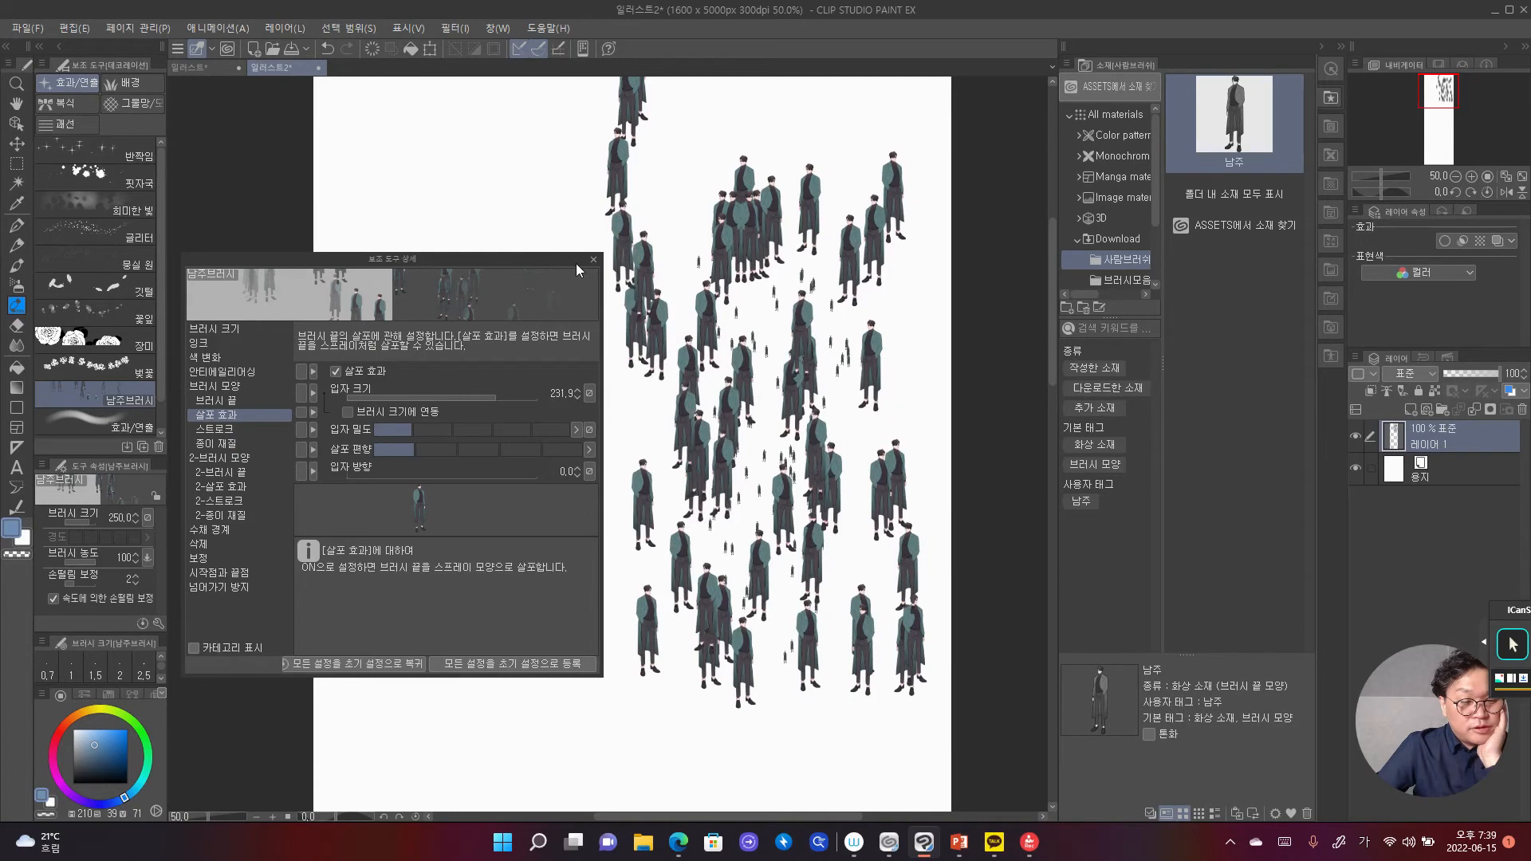
Step: Turn off 살포 효과 for 남주브러시, paint test rows of characters on the canvas, and close the brush details
left_click(336, 371)
mouse_move(427, 170)
left_mouse_down()
mouse_move(800, 178)
mouse_move(778, 441)
mouse_move(646, 708)
mouse_move(413, 723)
mouse_move(413, 744)
mouse_move(816, 743)
mouse_move(824, 659)
mouse_move(575, 642)
mouse_move(658, 526)
mouse_move(873, 511)
mouse_move(889, 531)
mouse_move(828, 595)
mouse_move(655, 429)
mouse_move(759, 364)
mouse_move(886, 355)
mouse_move(803, 274)
mouse_move(583, 214)
mouse_move(698, 207)
left_mouse_up()
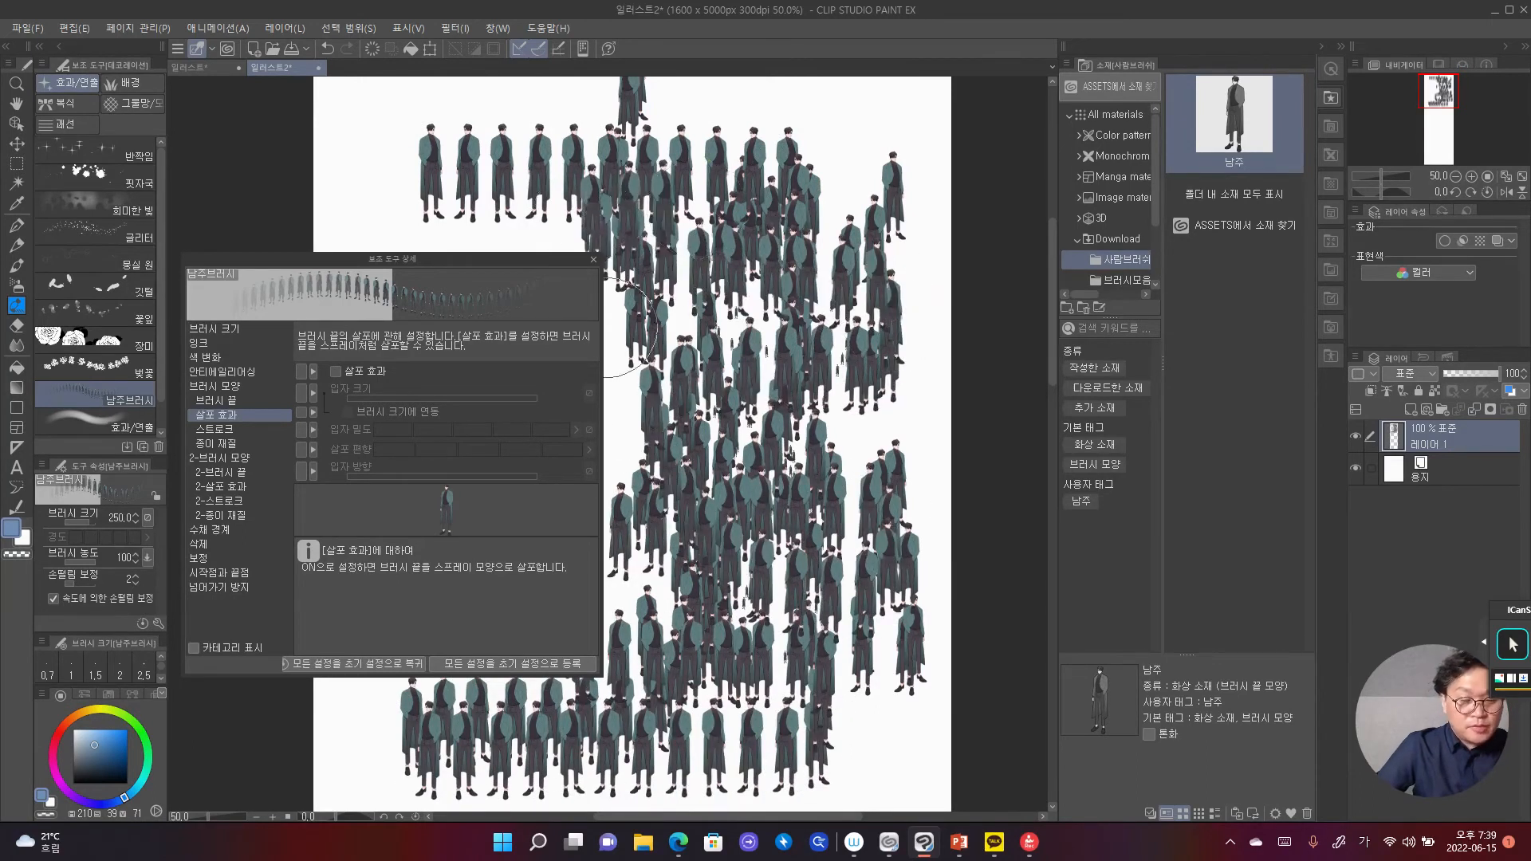
left_click(593, 260)
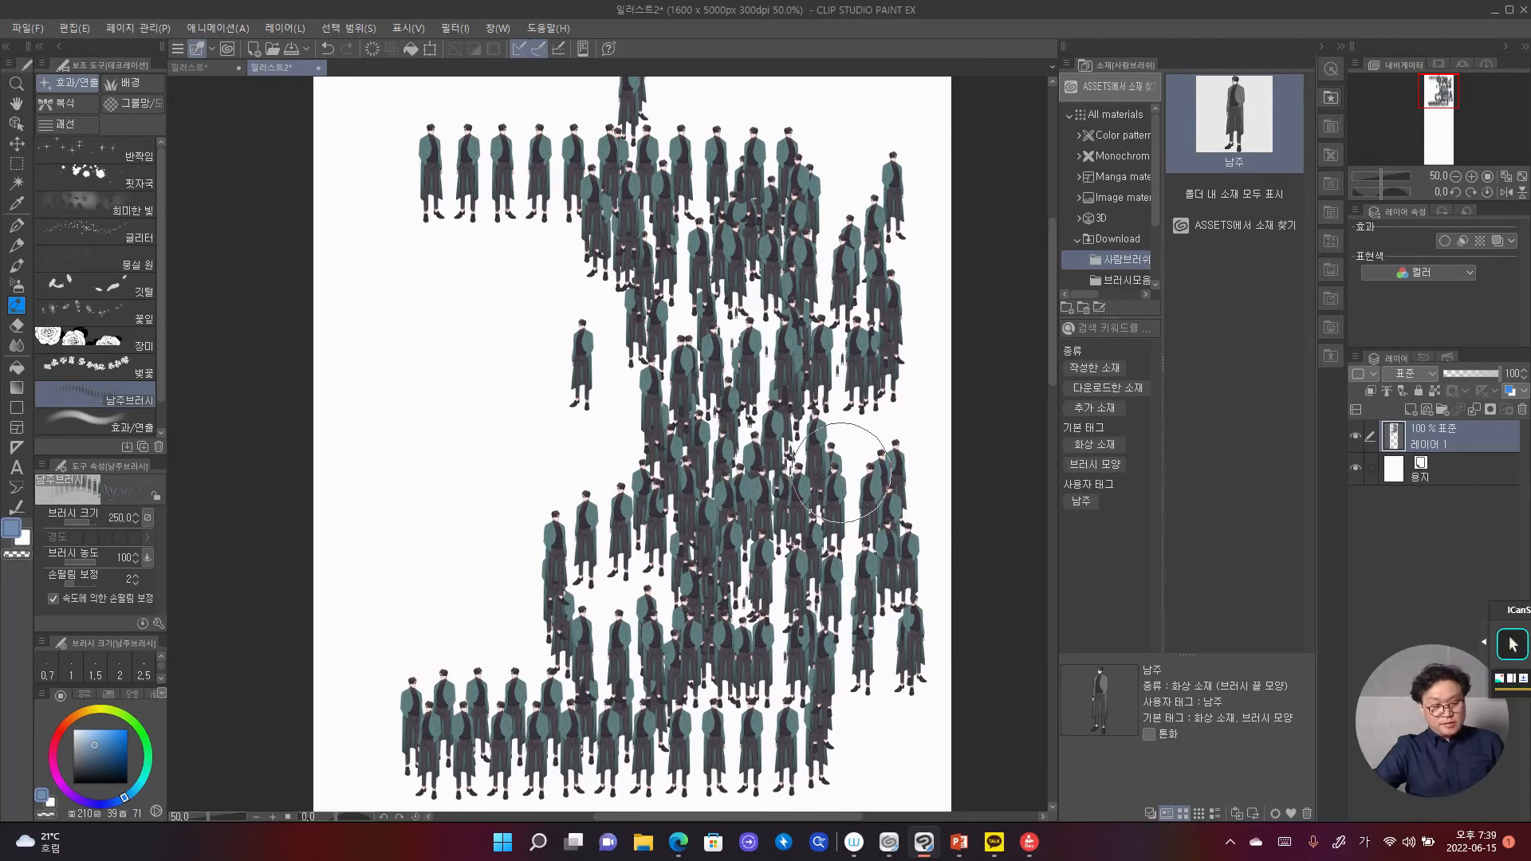
Step: Undo all the test strokes until the canvas layer is empty
key("ctrl+z")
key("ctrl+z")
key("ctrl+z")
key("ctrl+z")
key("ctrl+z")
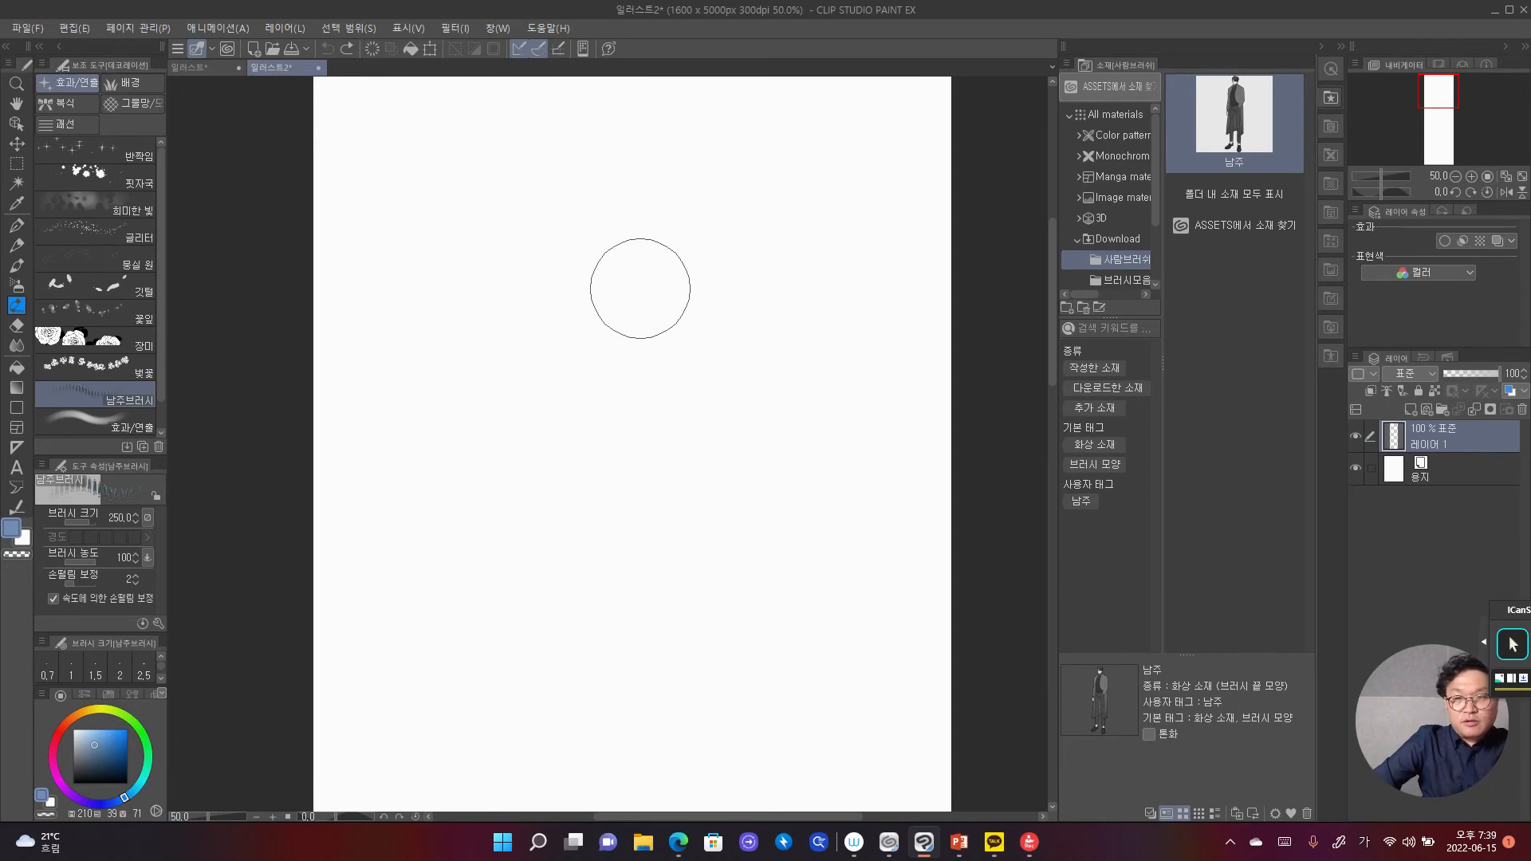
Step: In the character illustration document, register the 여주 and 조연 layers as materials in the 사람브러쉬 folder
left_click(198, 68)
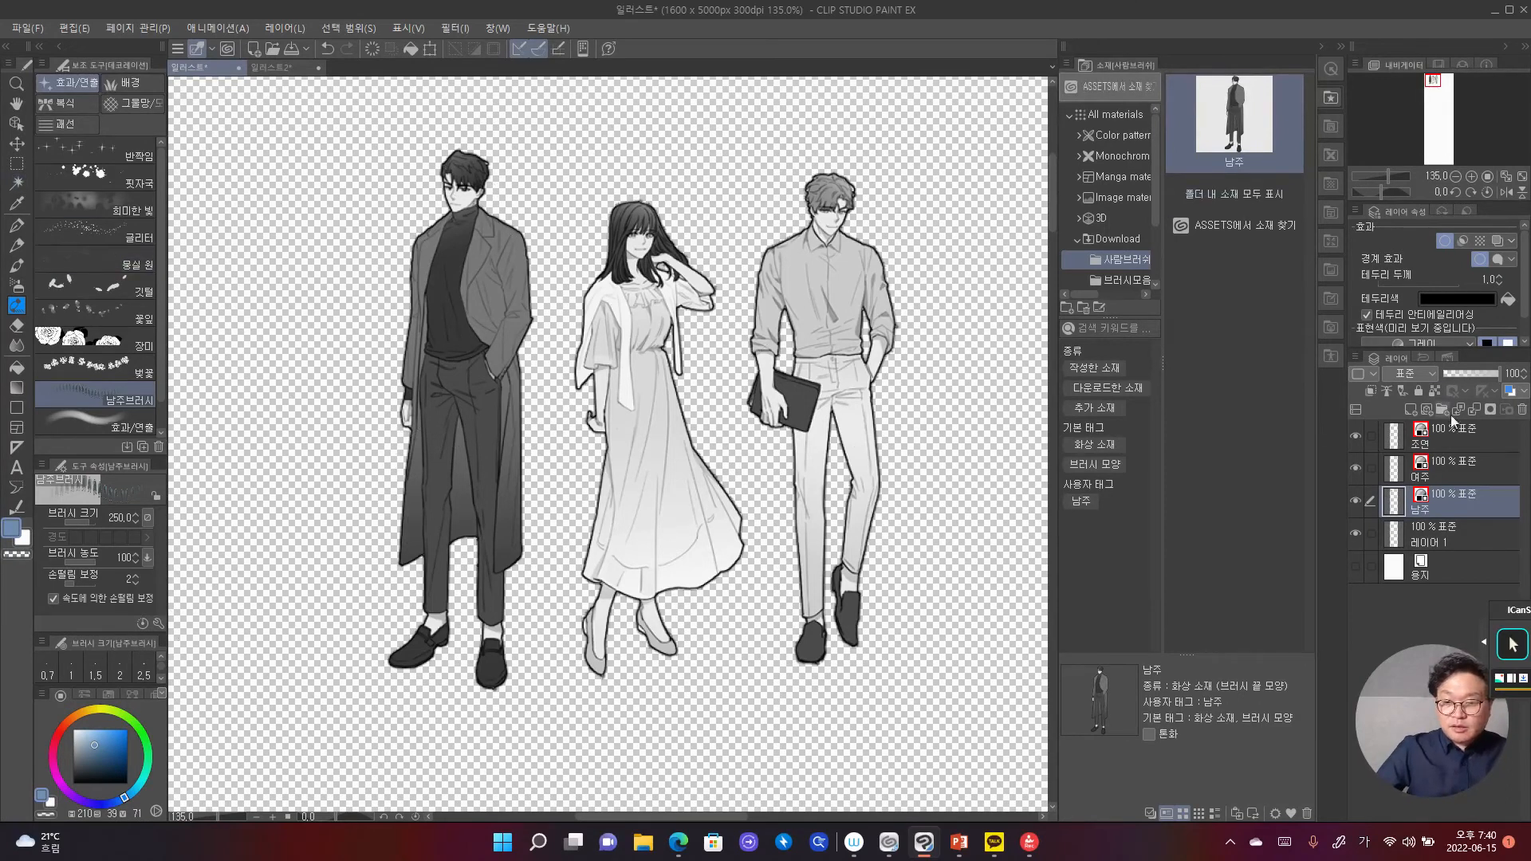
left_click(1480, 468)
left_click_drag(1481, 467, 1275, 194)
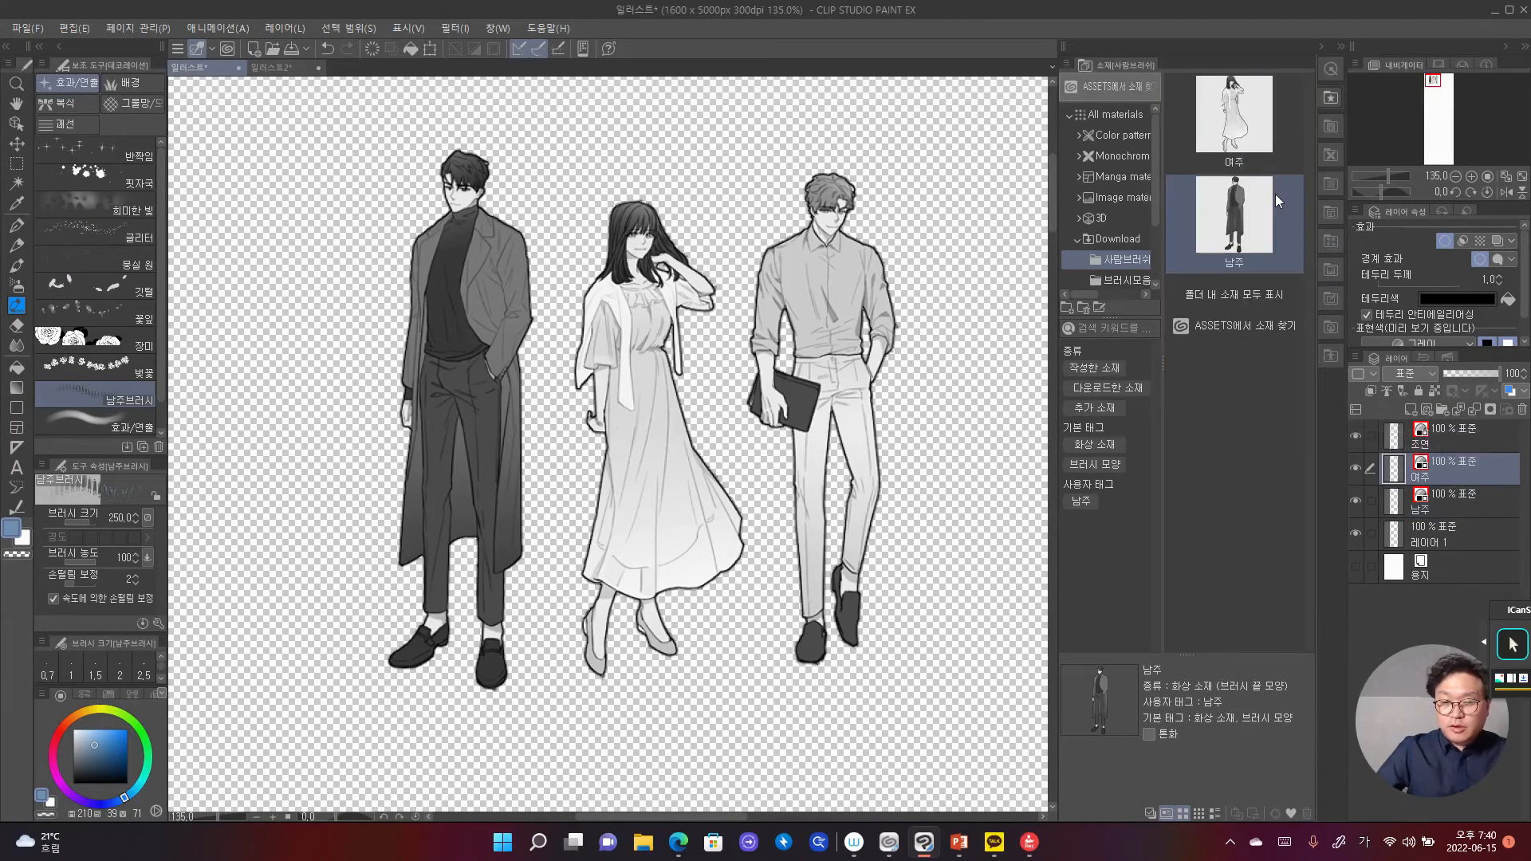
left_click_drag(1483, 440, 1271, 90)
Step: Set the 여주 material to be used as a brush tip shape and add the search tag 여주
left_click(1228, 233)
double_click(1214, 234)
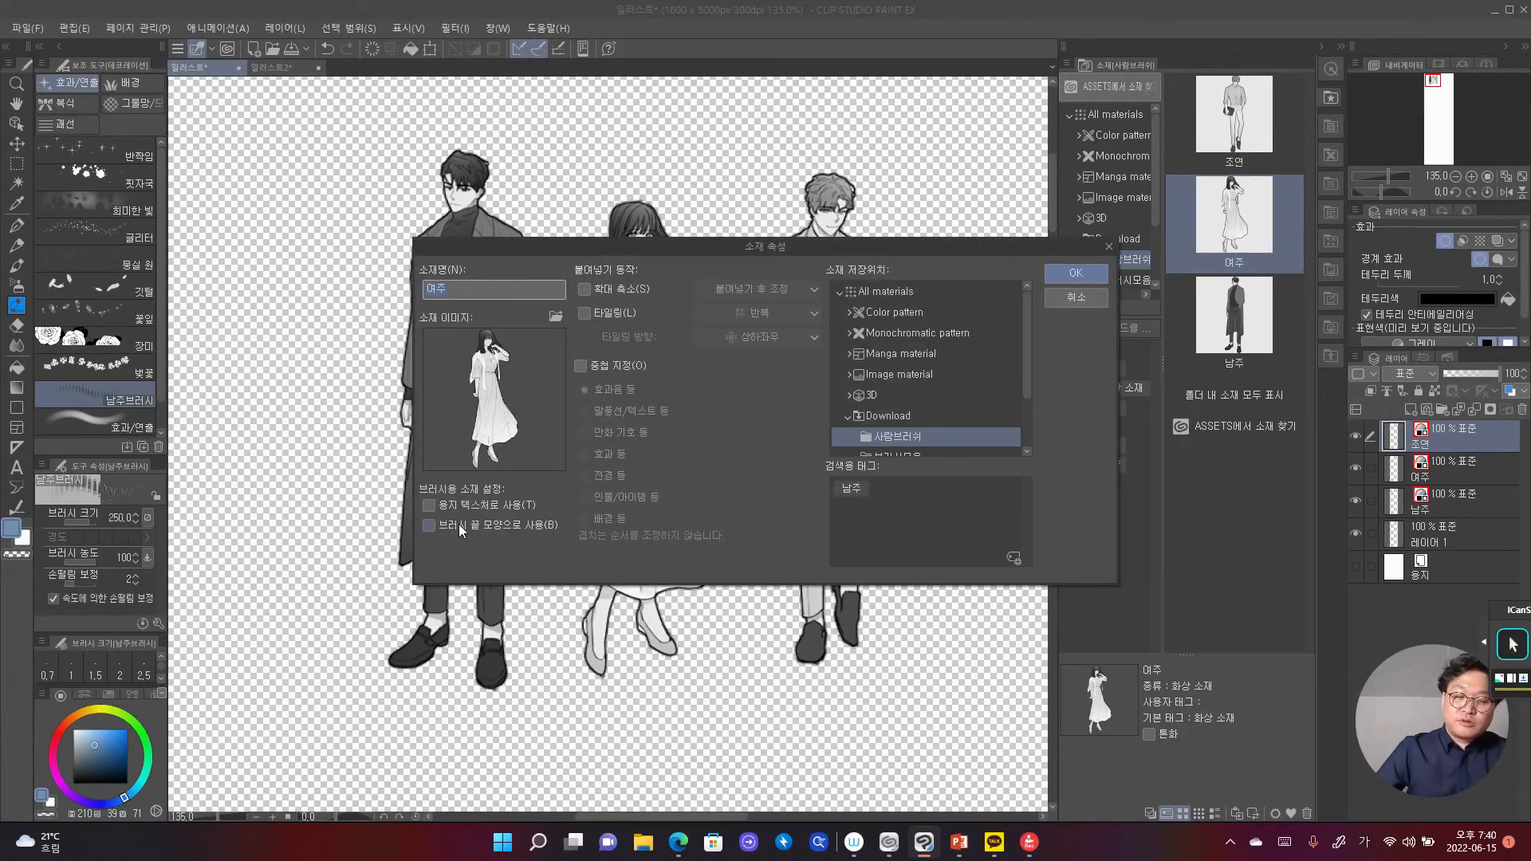
left_click(534, 523)
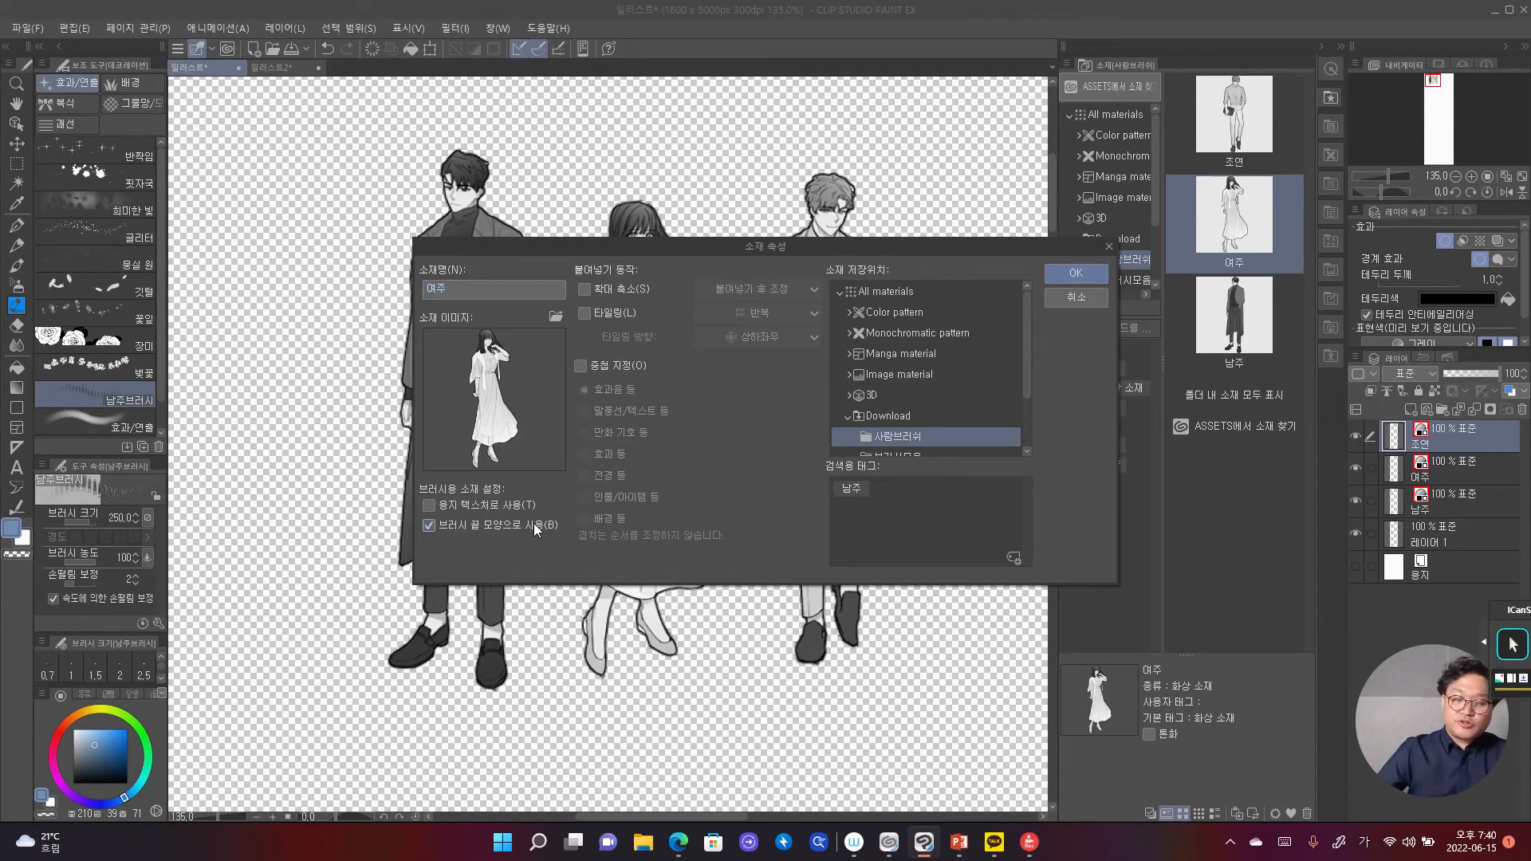
scroll(958, 387, "down", 1)
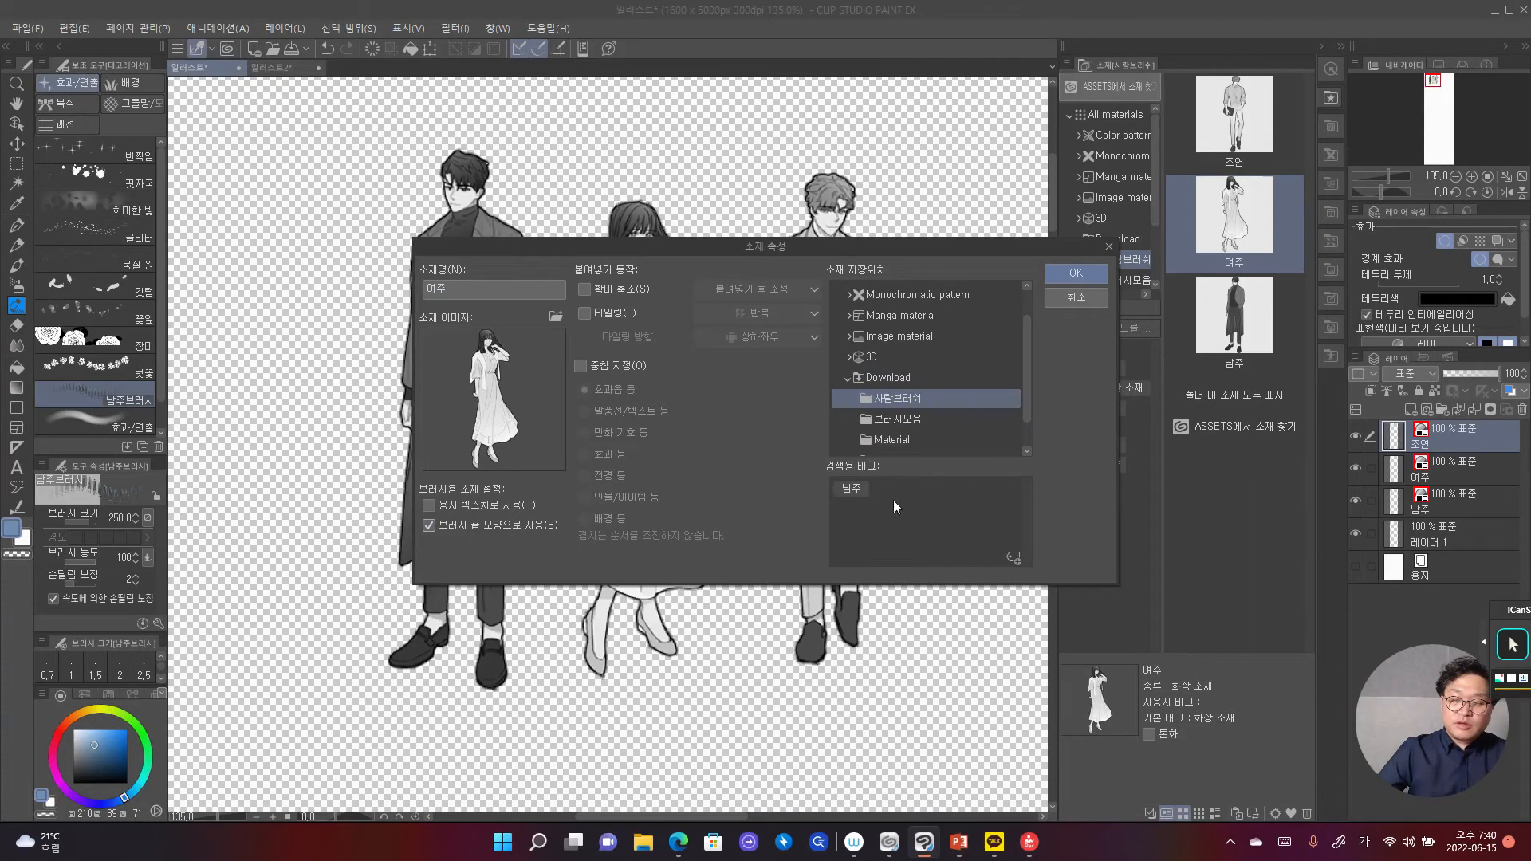
left_click(850, 488)
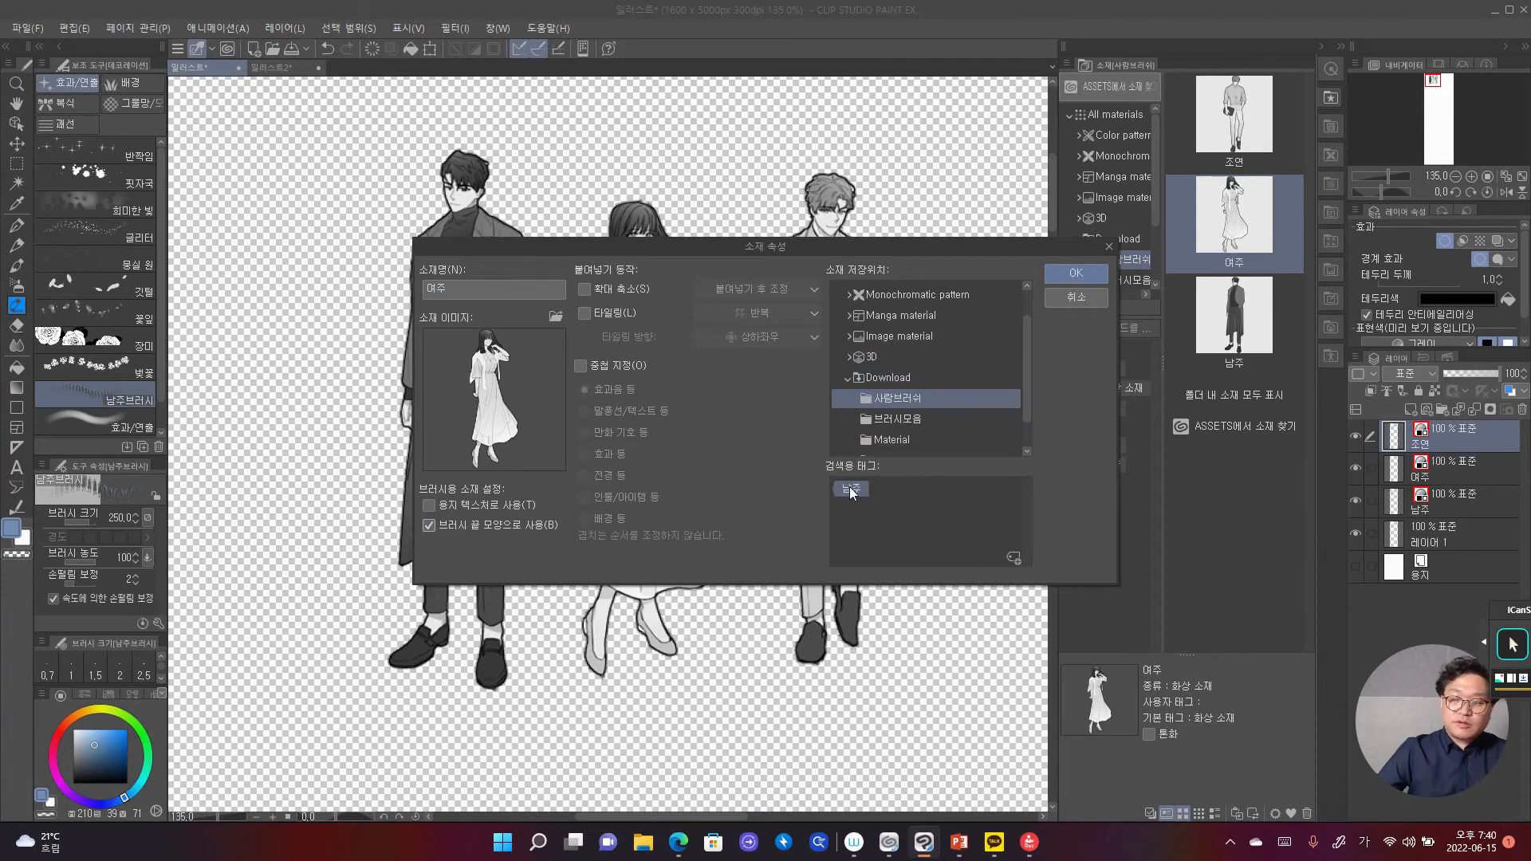
left_click(1012, 557)
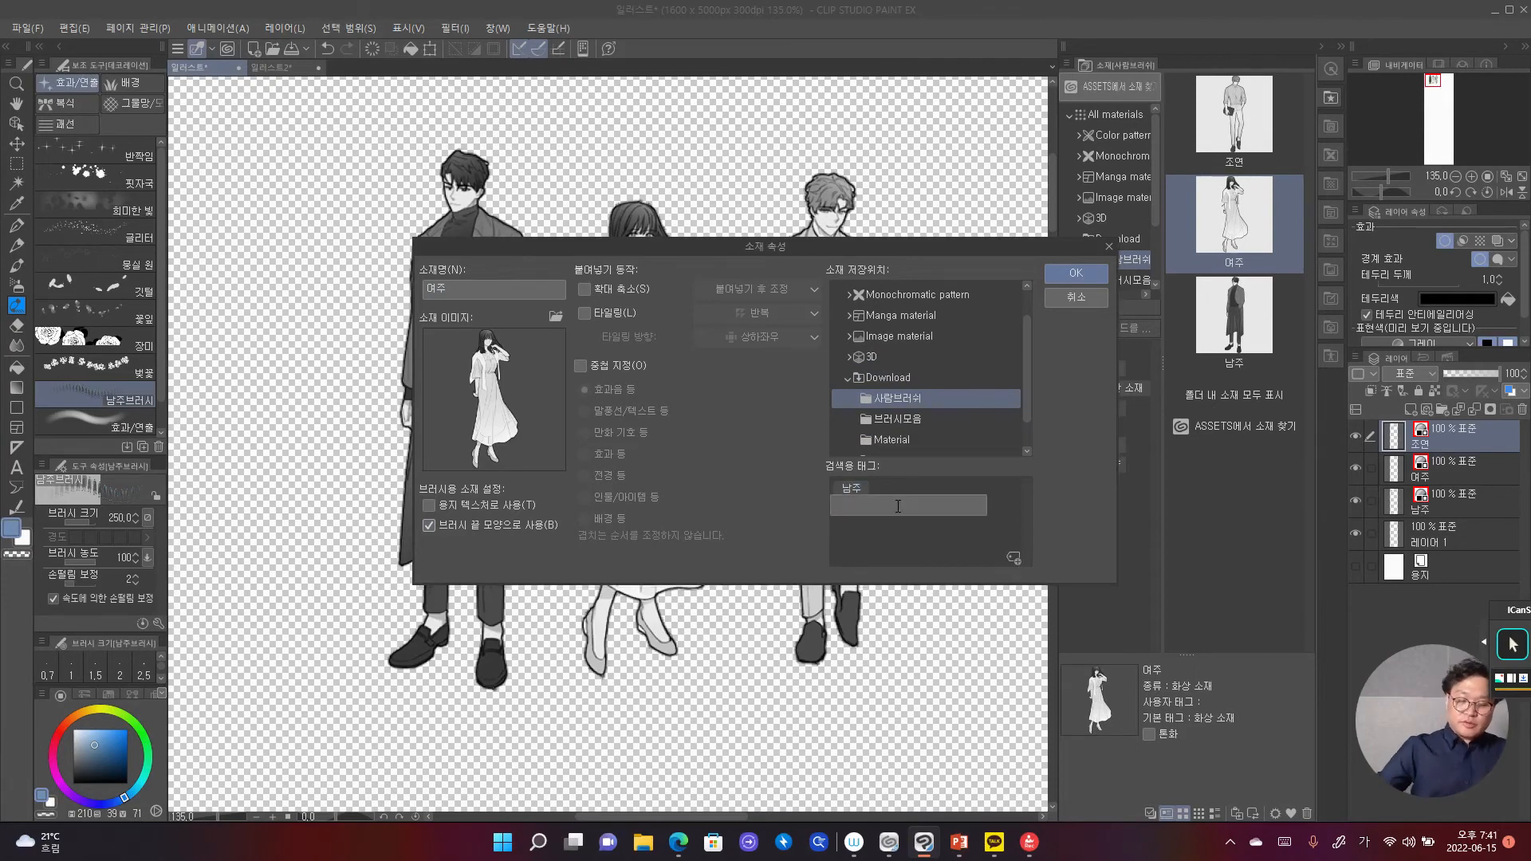
key("Hangul")
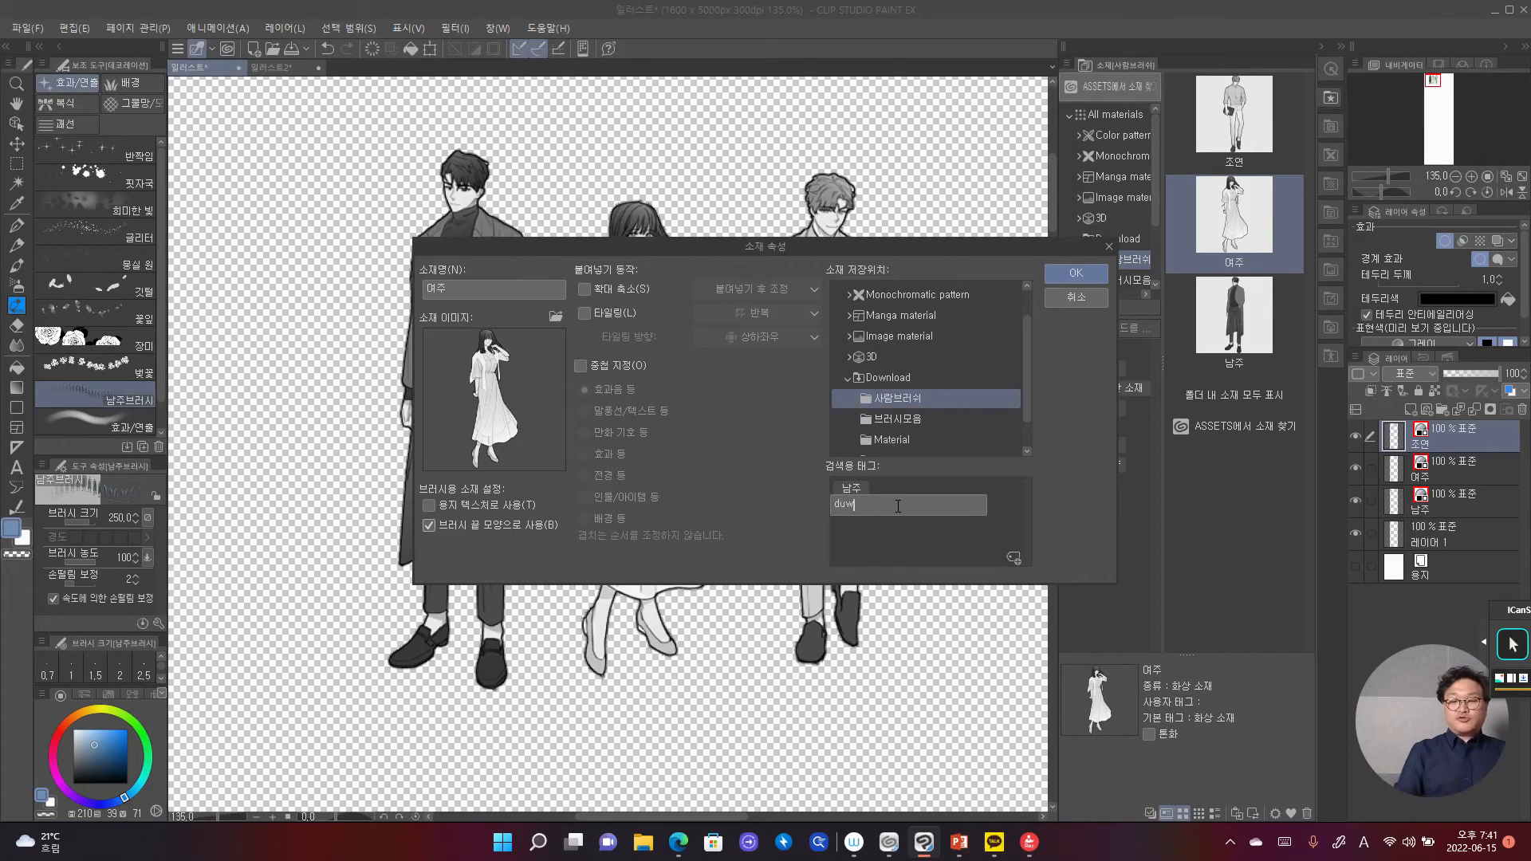
key("Hangul")
type("여주")
key("Return")
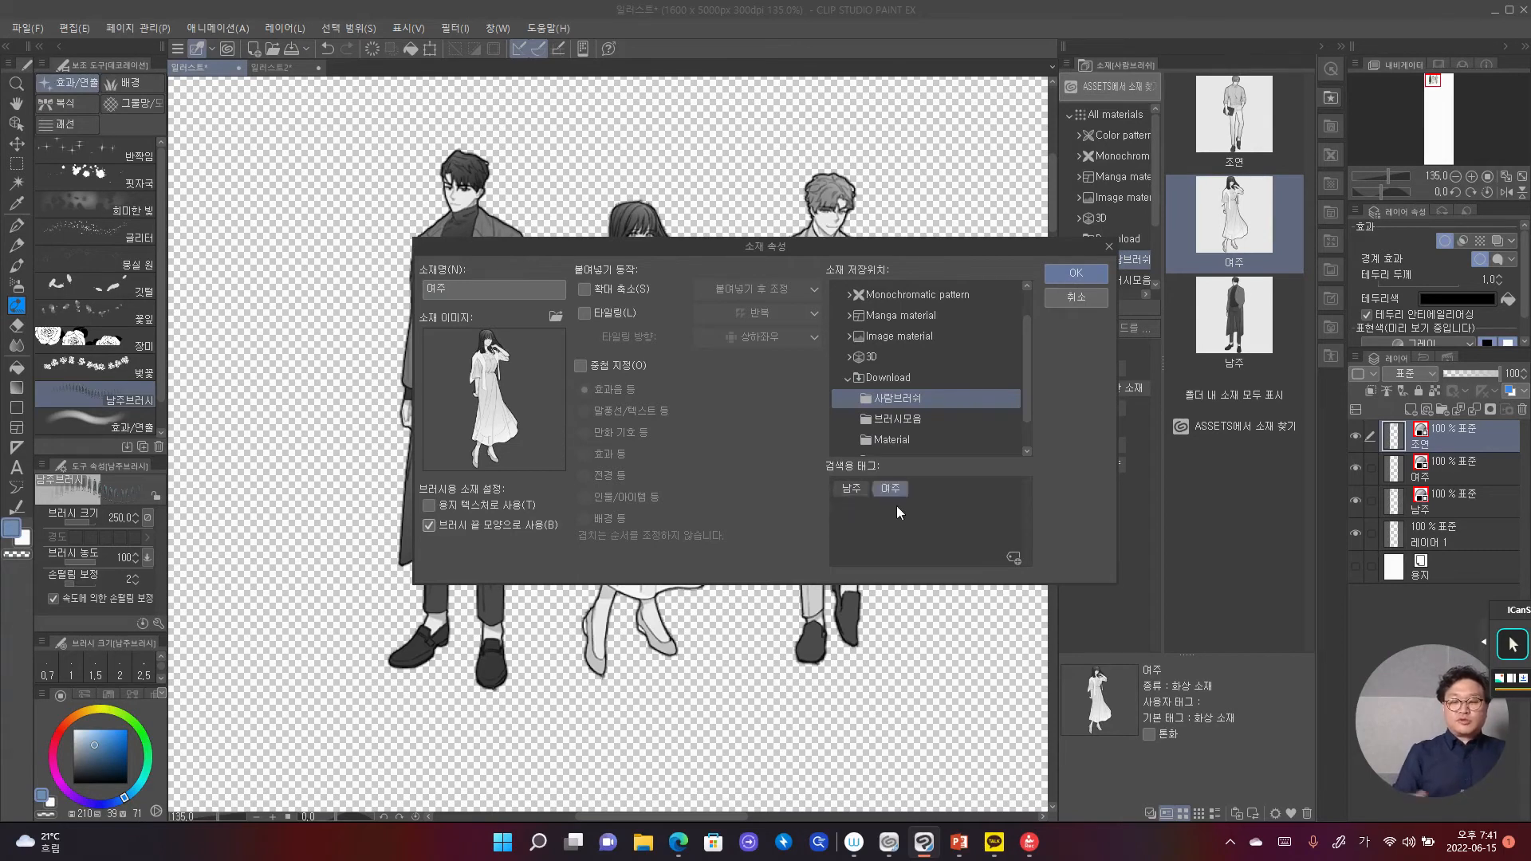
left_click(1054, 274)
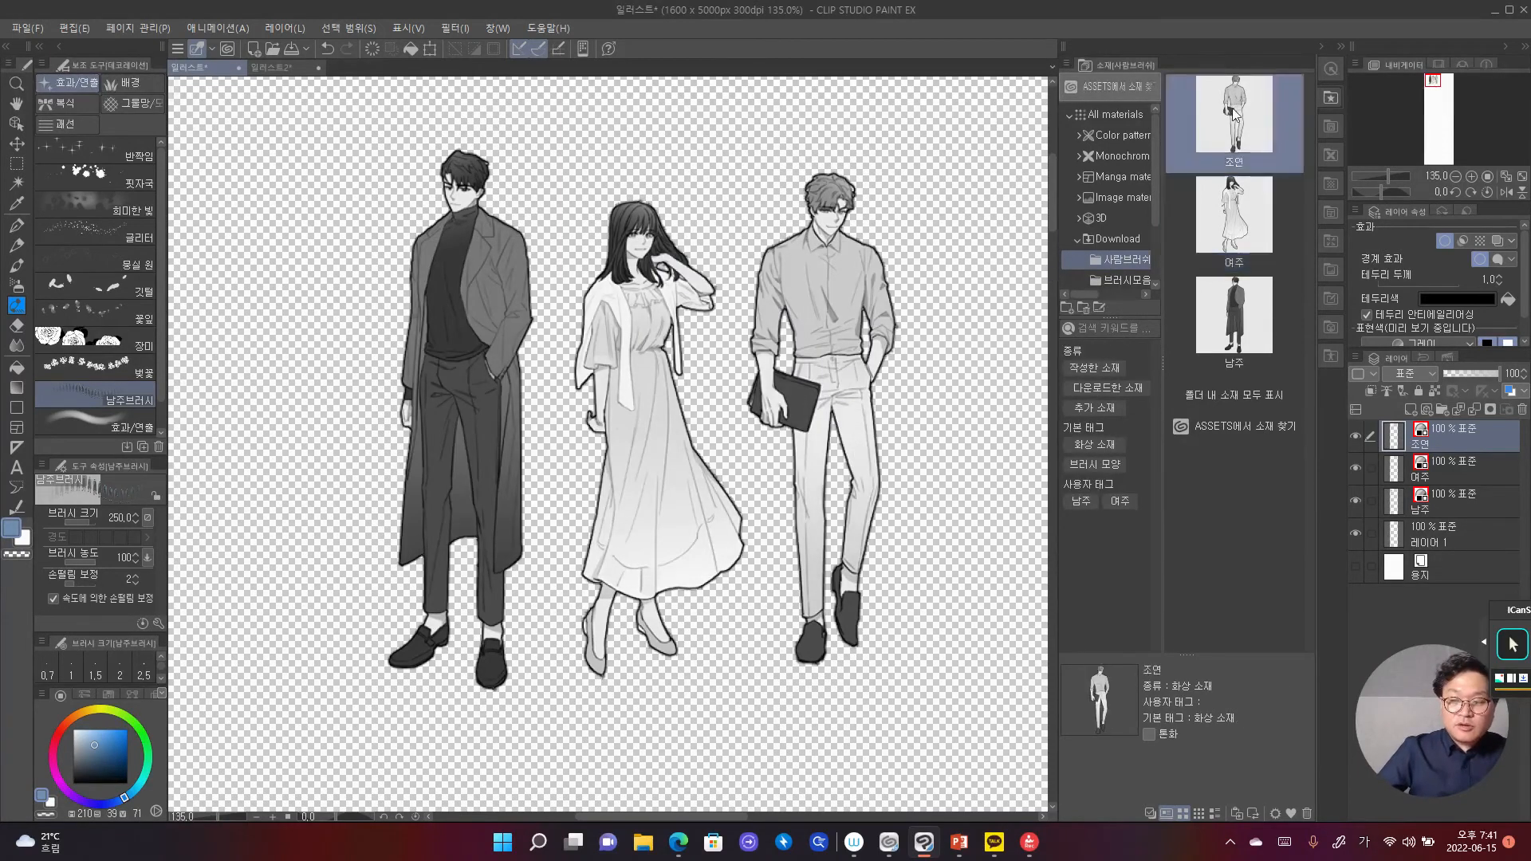
Step: Set the 조연 material to be used as a brush tip shape and add the search tag 조연
double_click(1234, 114)
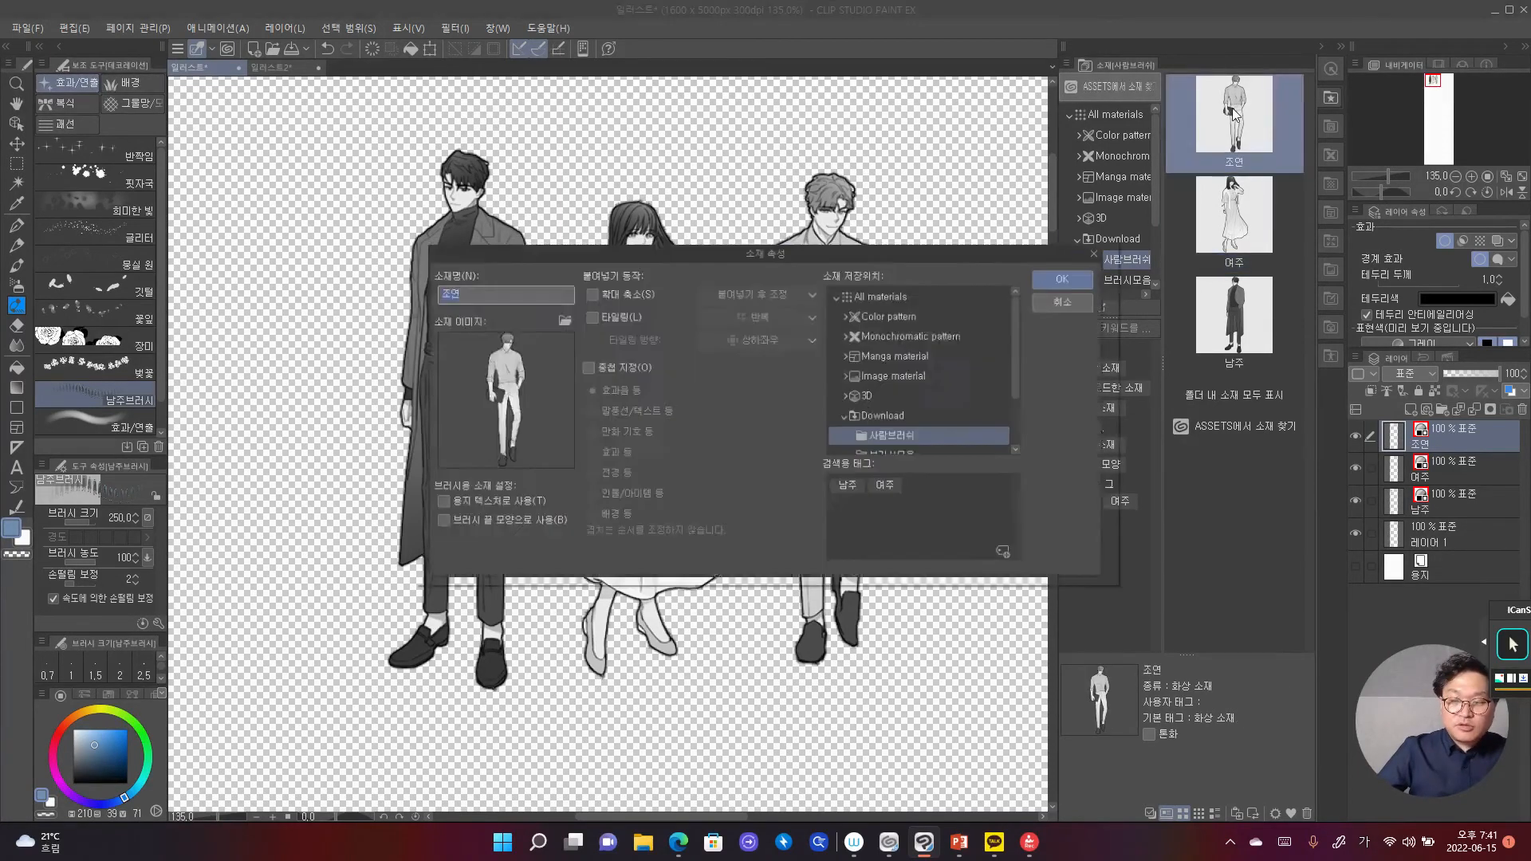
left_click(467, 528)
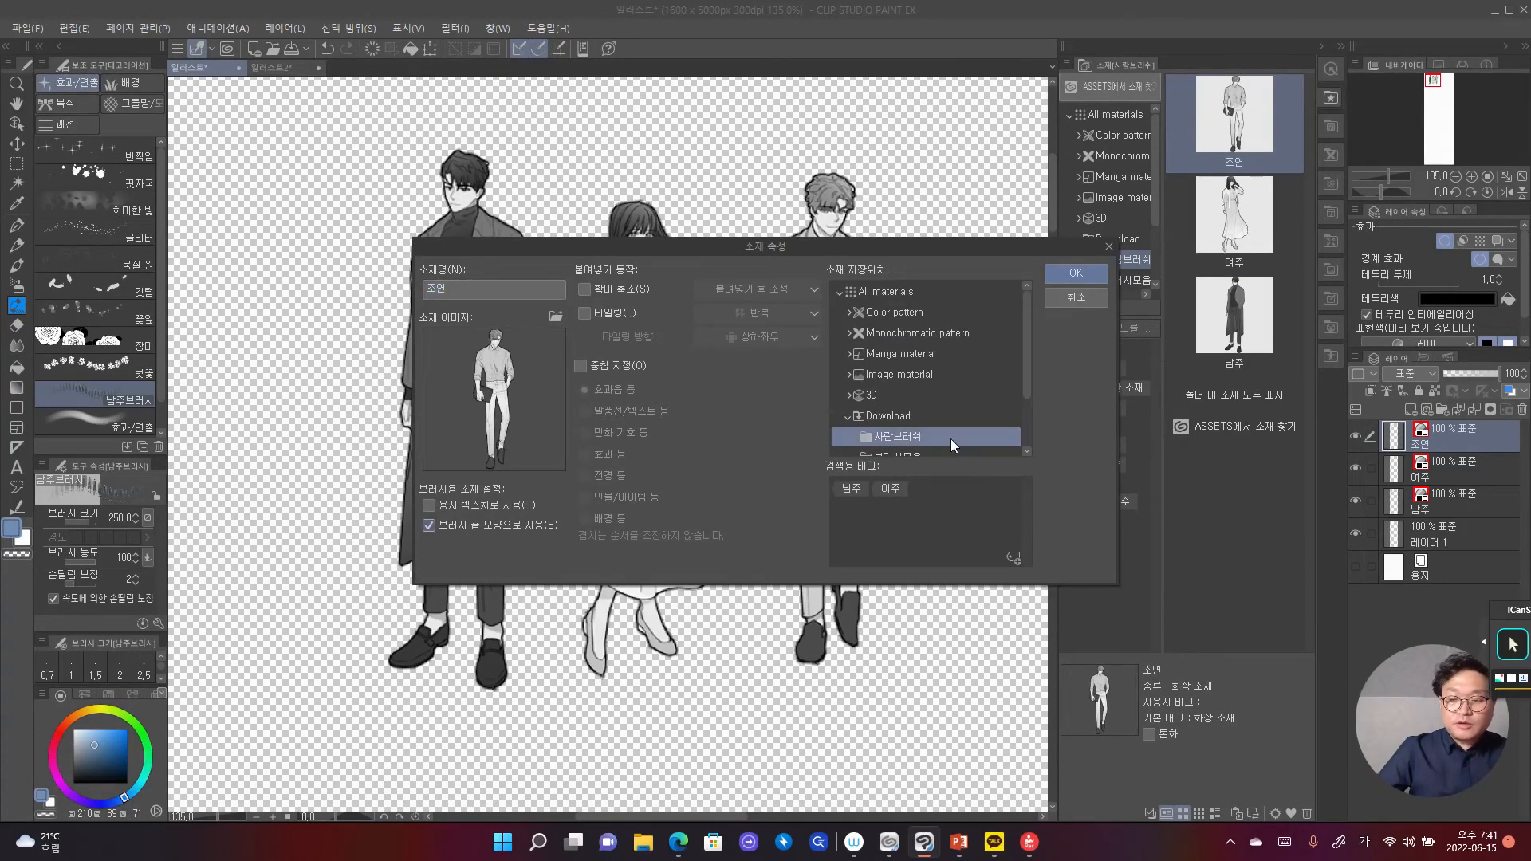
left_click(1012, 557)
left_click(908, 504)
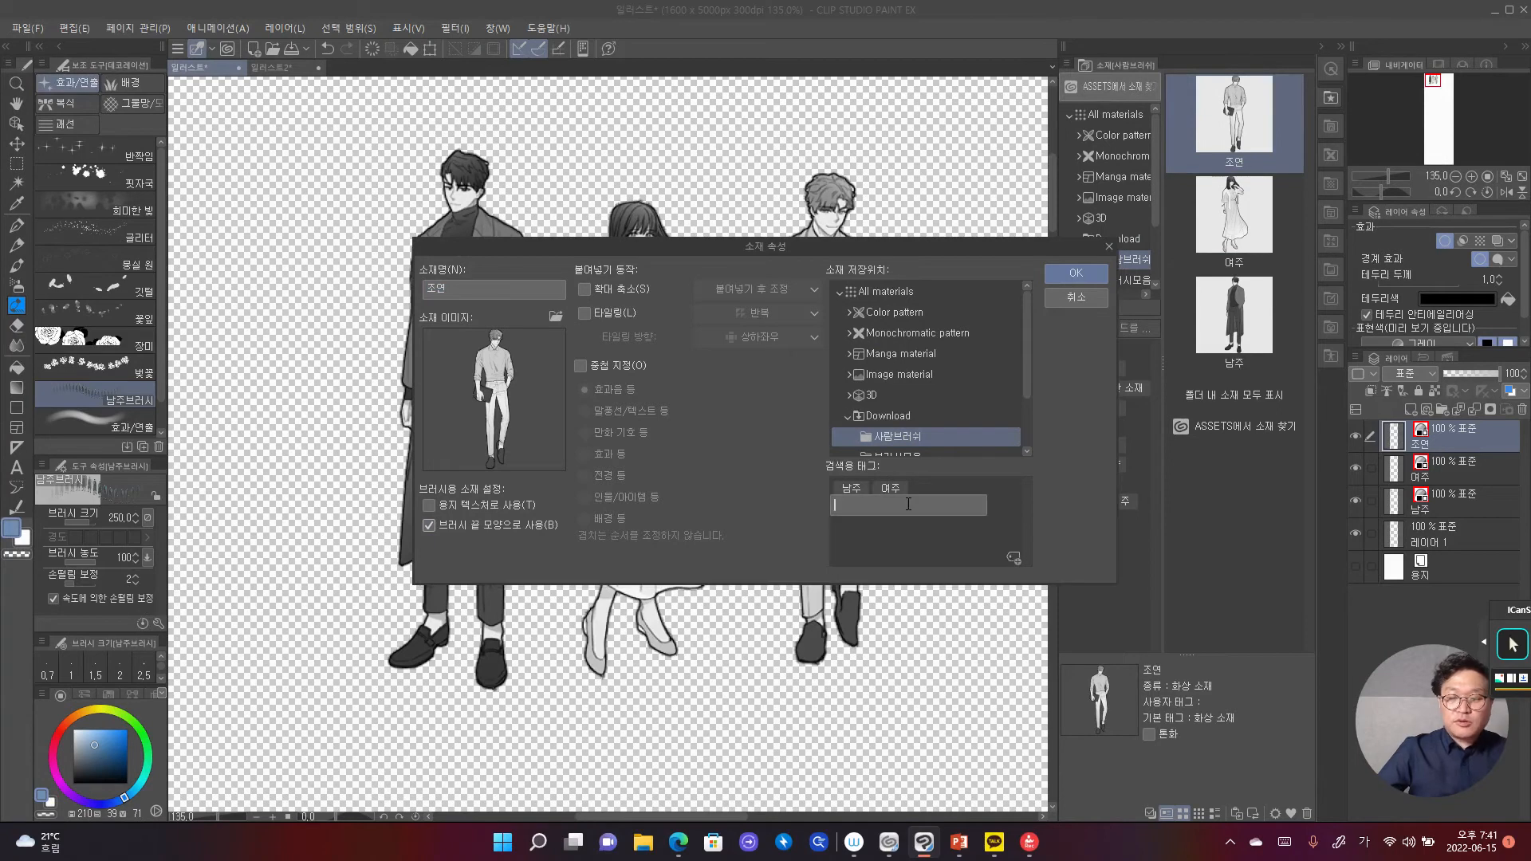
type("조연")
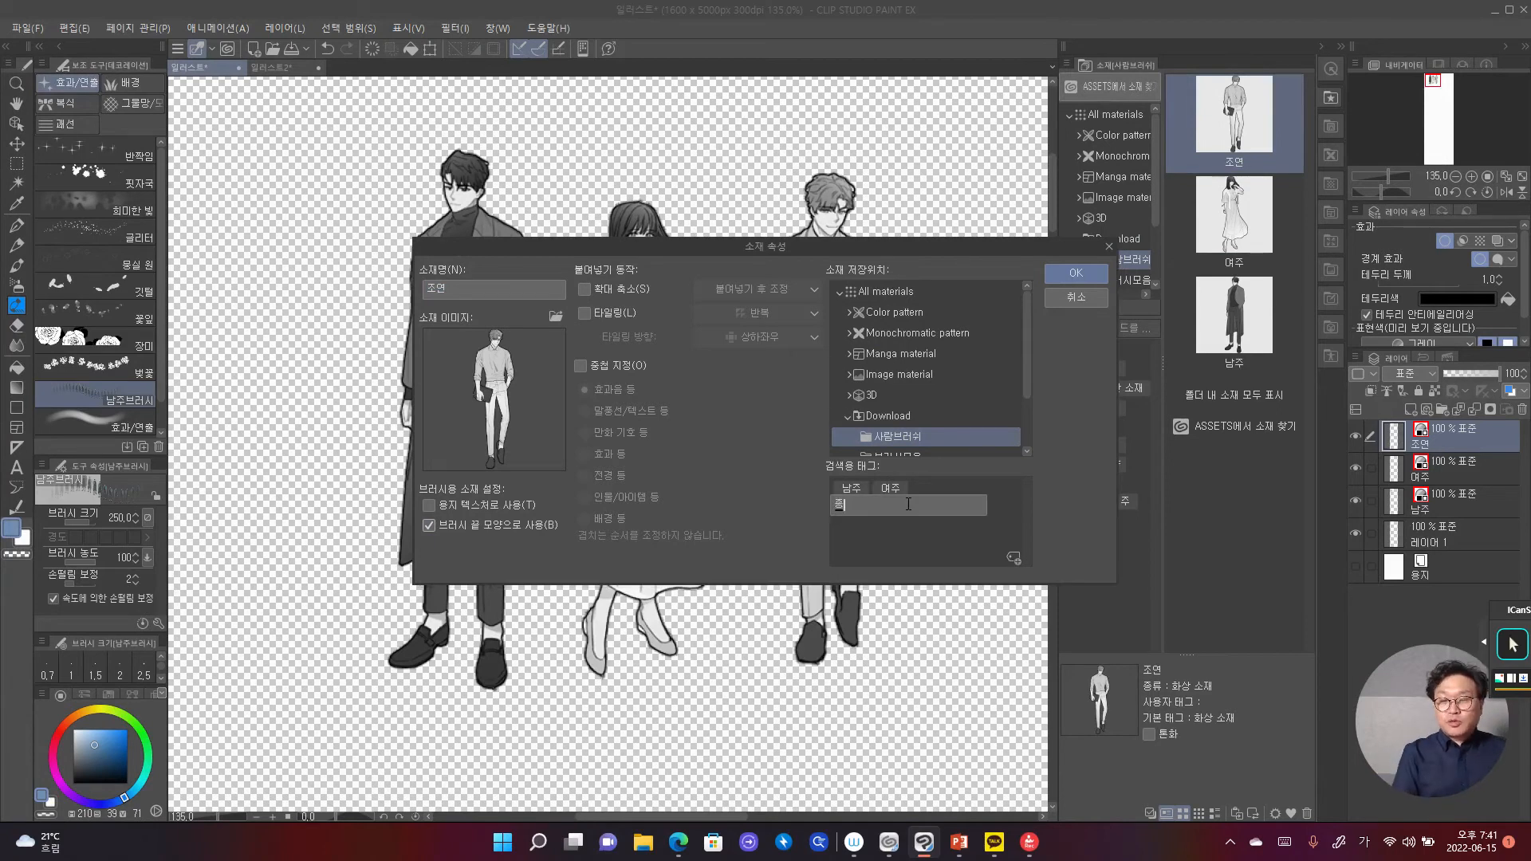
key("Return")
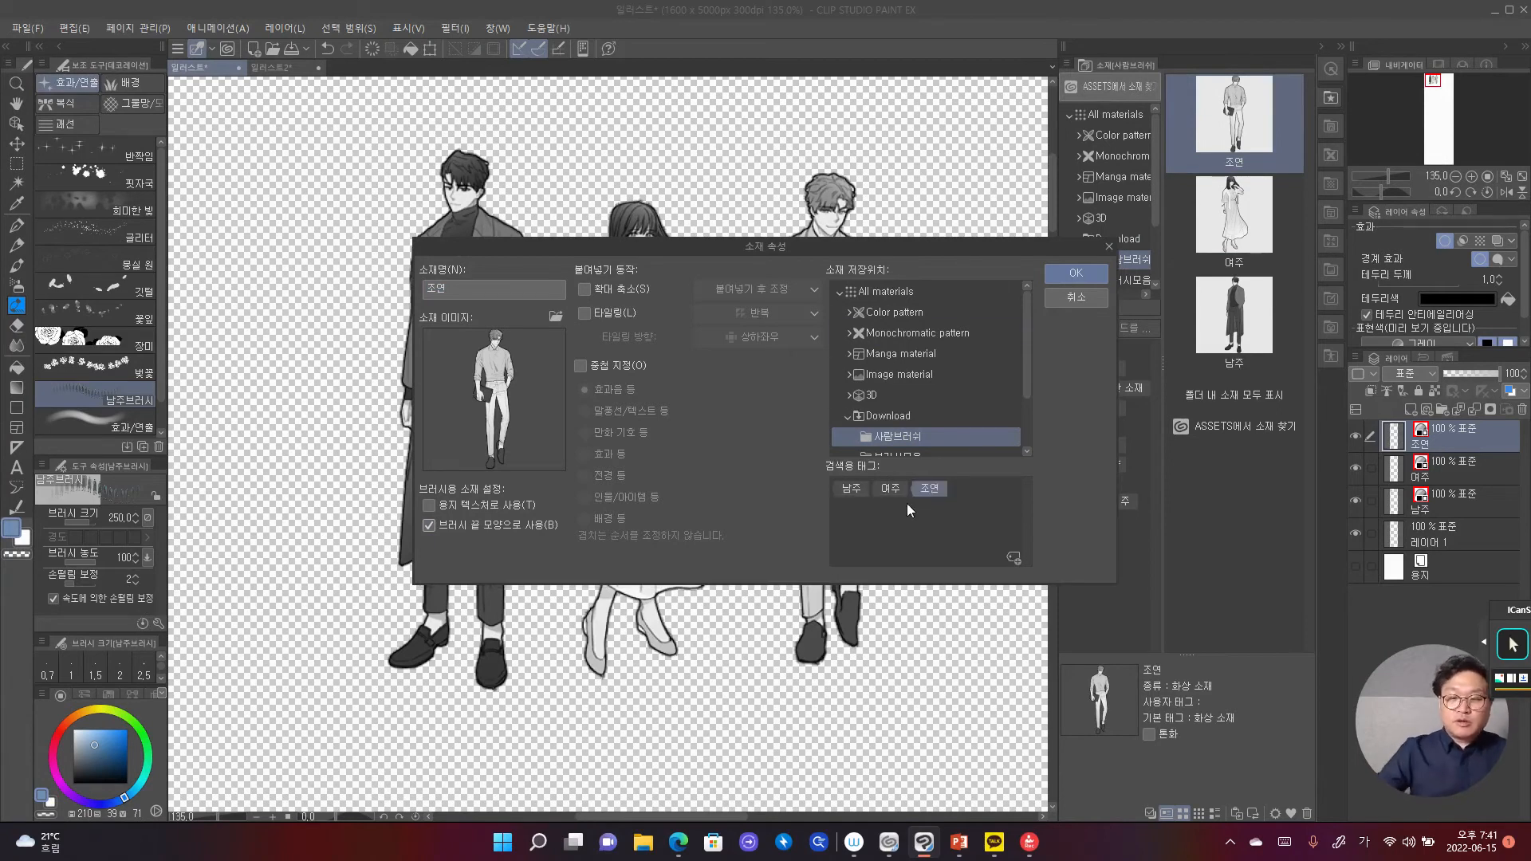
left_click(1076, 272)
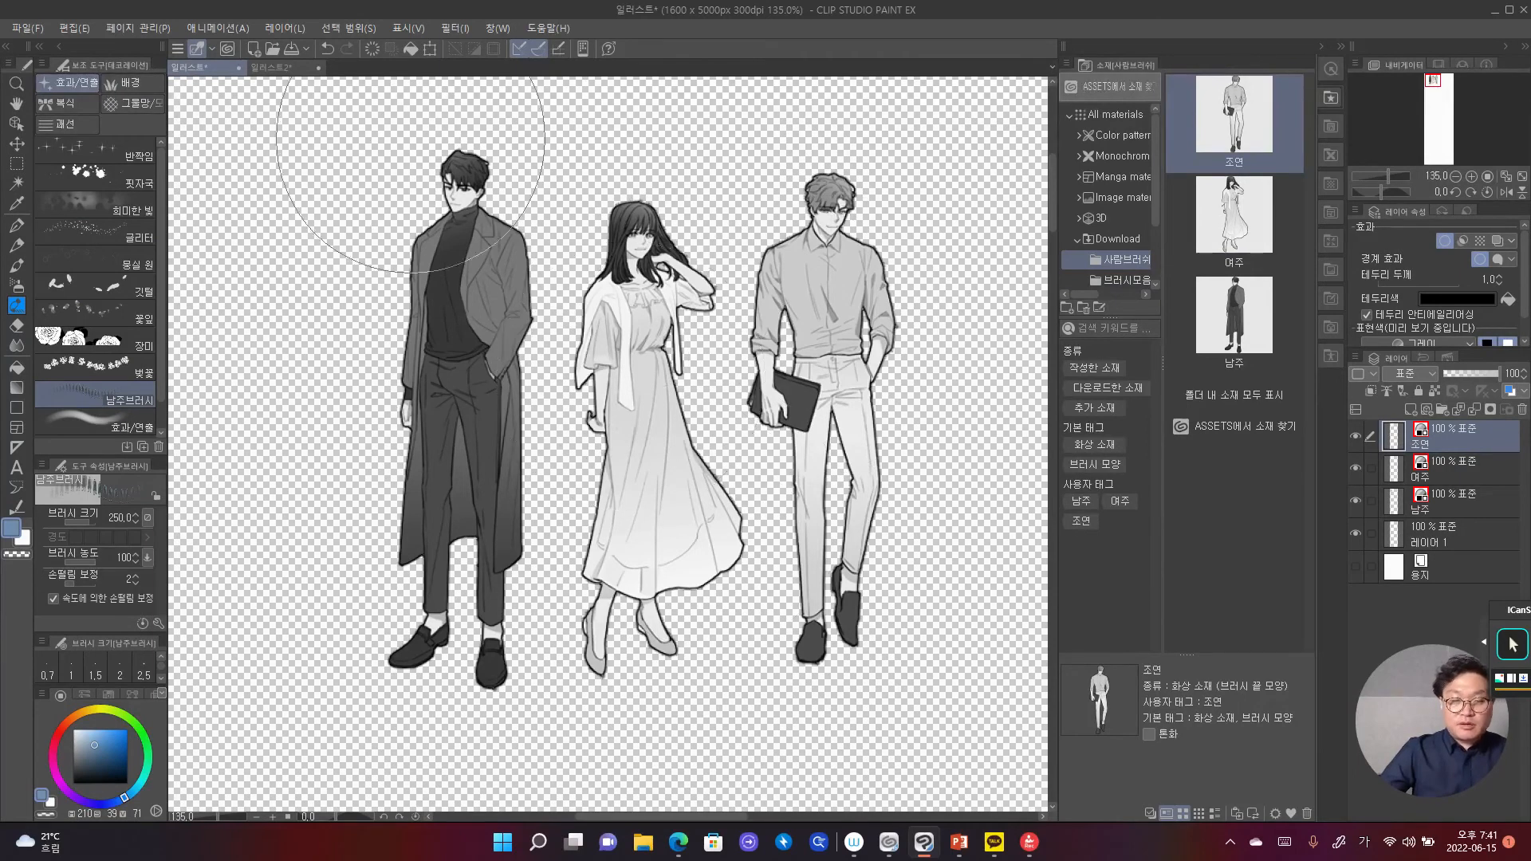
Step: In the blank 일러스트2 document, duplicate the 남주브러시 sub tool and name the copy 여주브러시
left_click(271, 67)
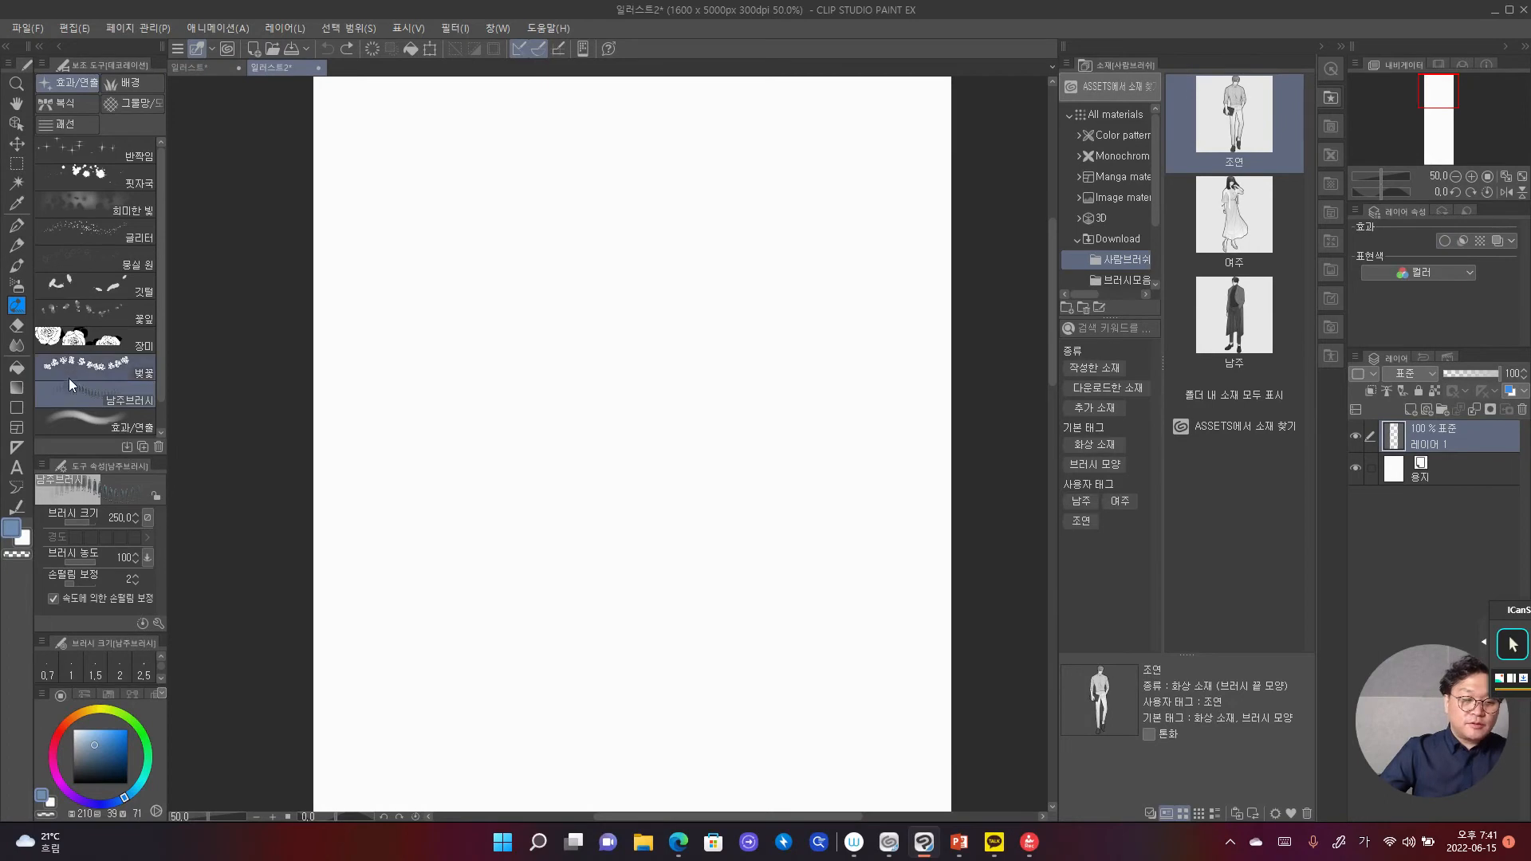
right_click(113, 397)
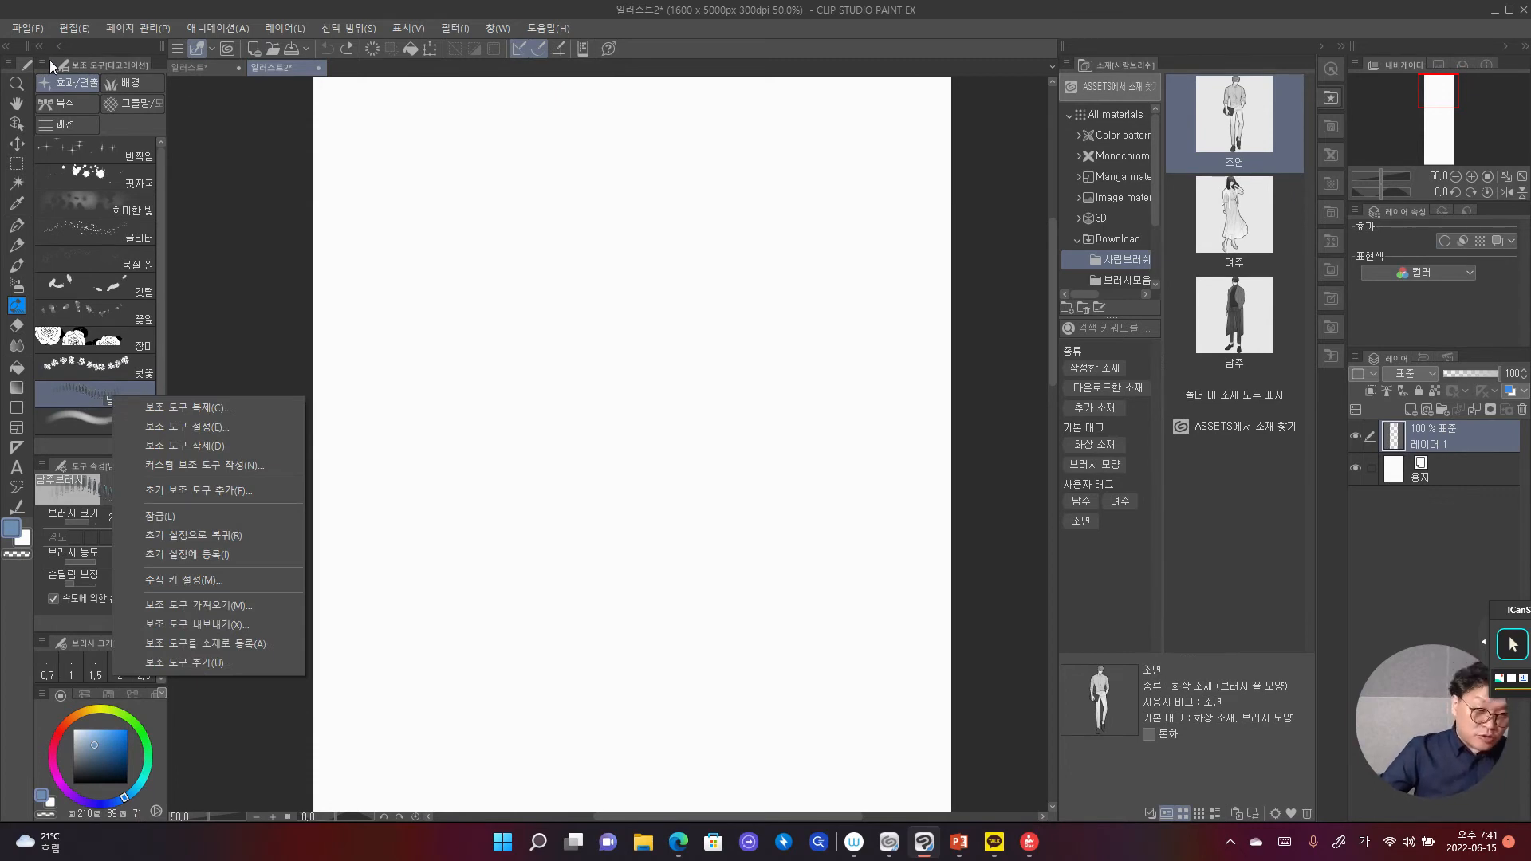
left_click(251, 410)
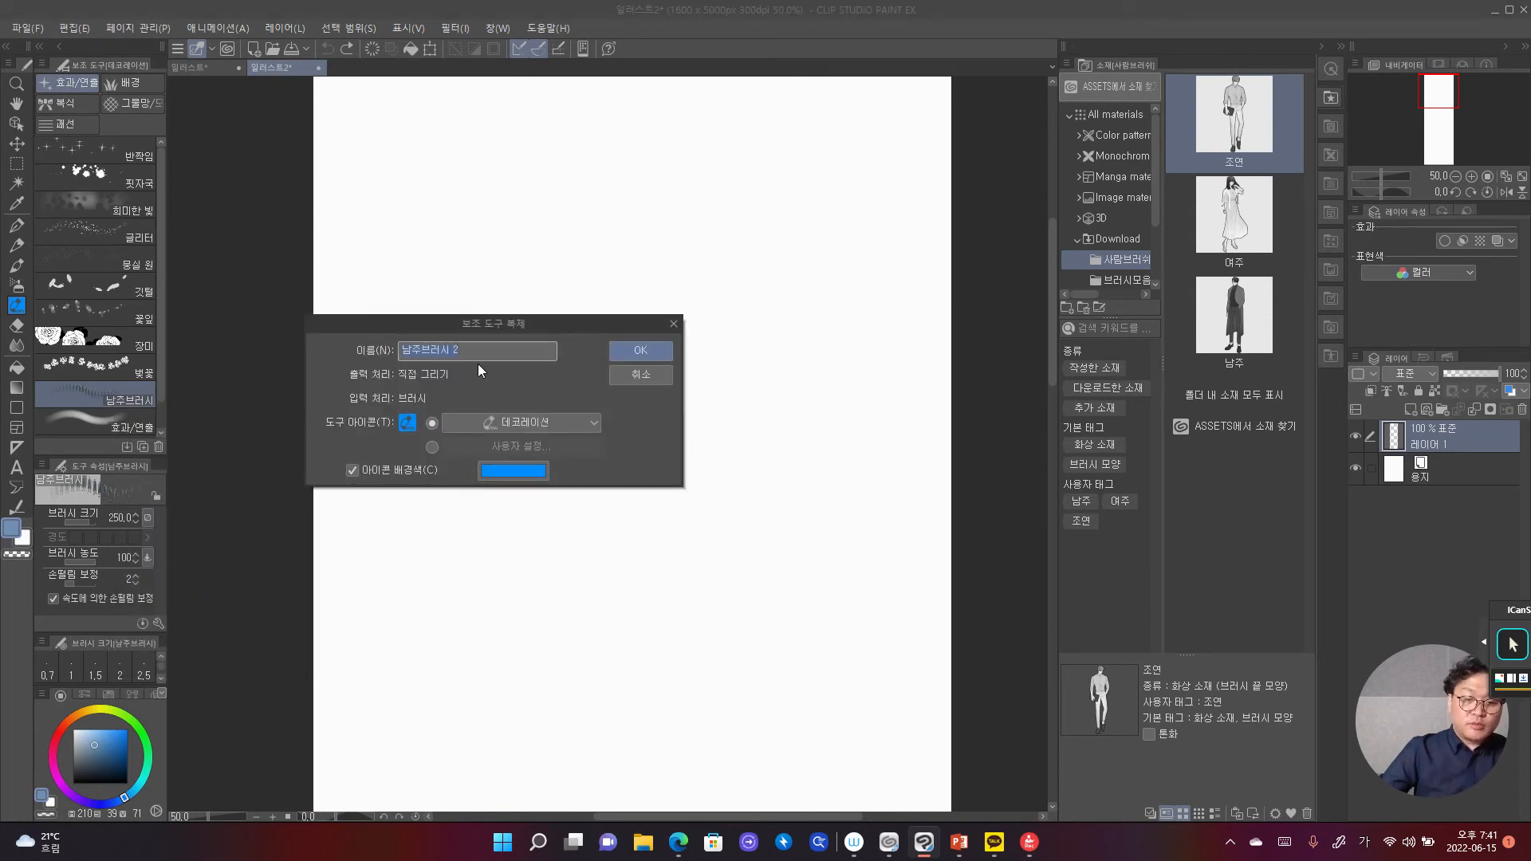
key("Hangul")
type("duwn")
key("BackSpace")
key("BackSpace")
key("BackSpace")
key("BackSpace")
key("Hangul")
type("여주브러시")
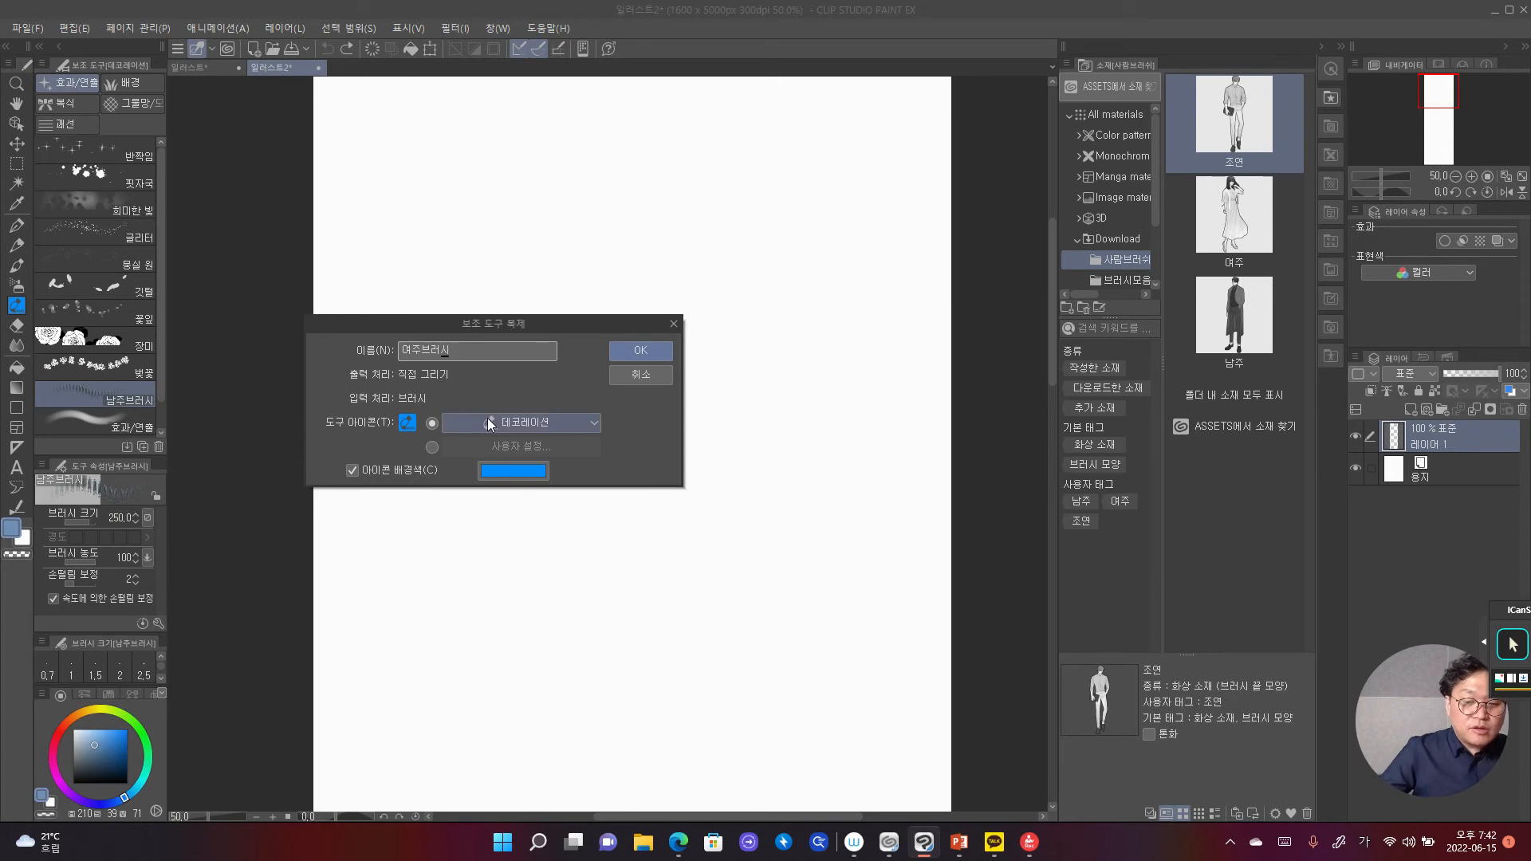
Step: Set the 여주브러시 icon background colour to red (FF0004) and create the duplicate
left_click(501, 472)
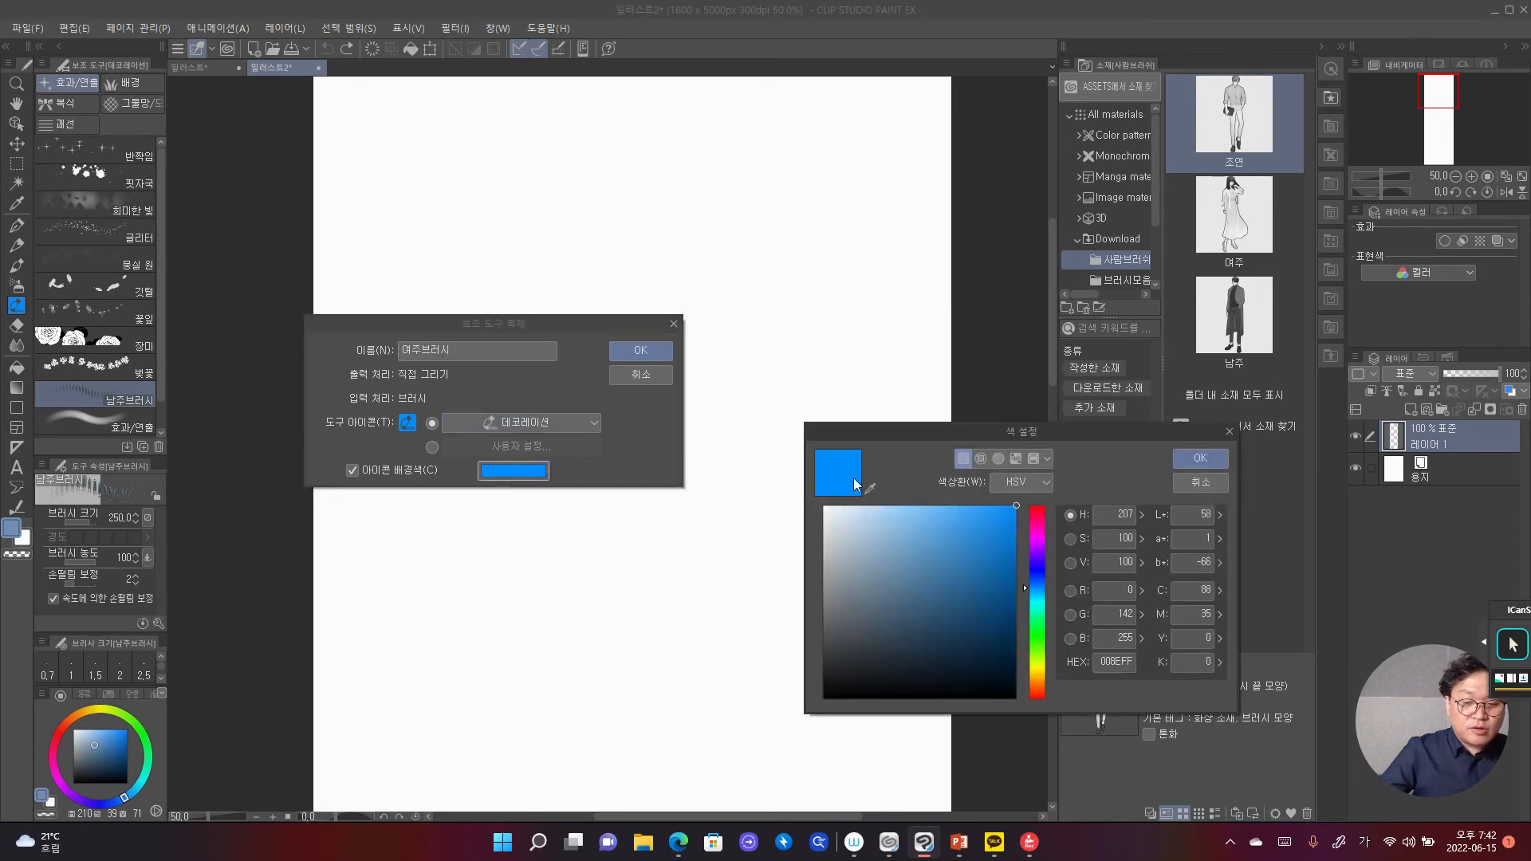
left_click_drag(1026, 514, 1037, 507)
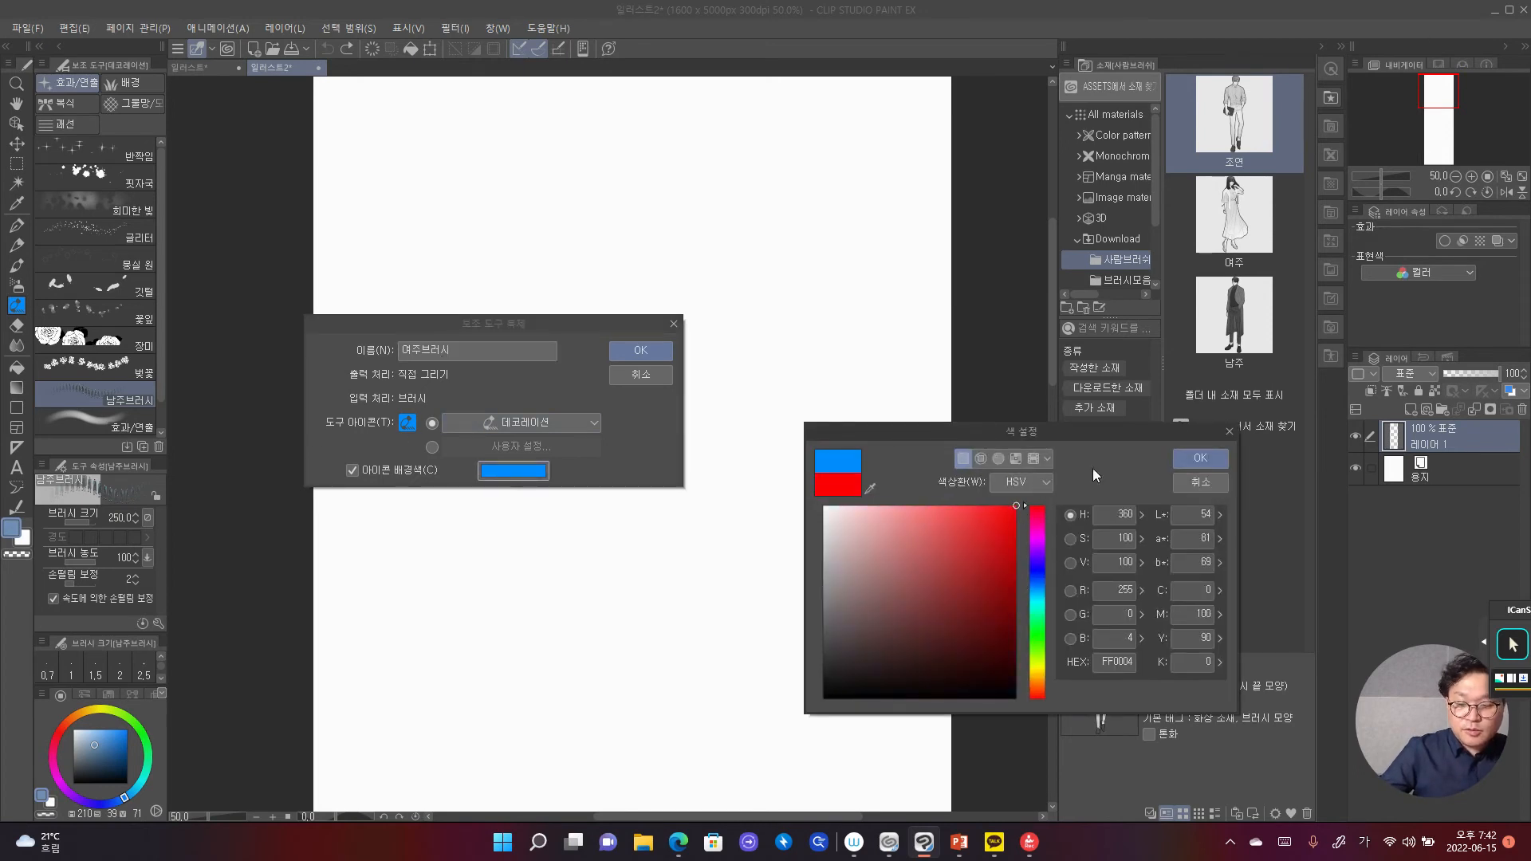
left_click(1200, 458)
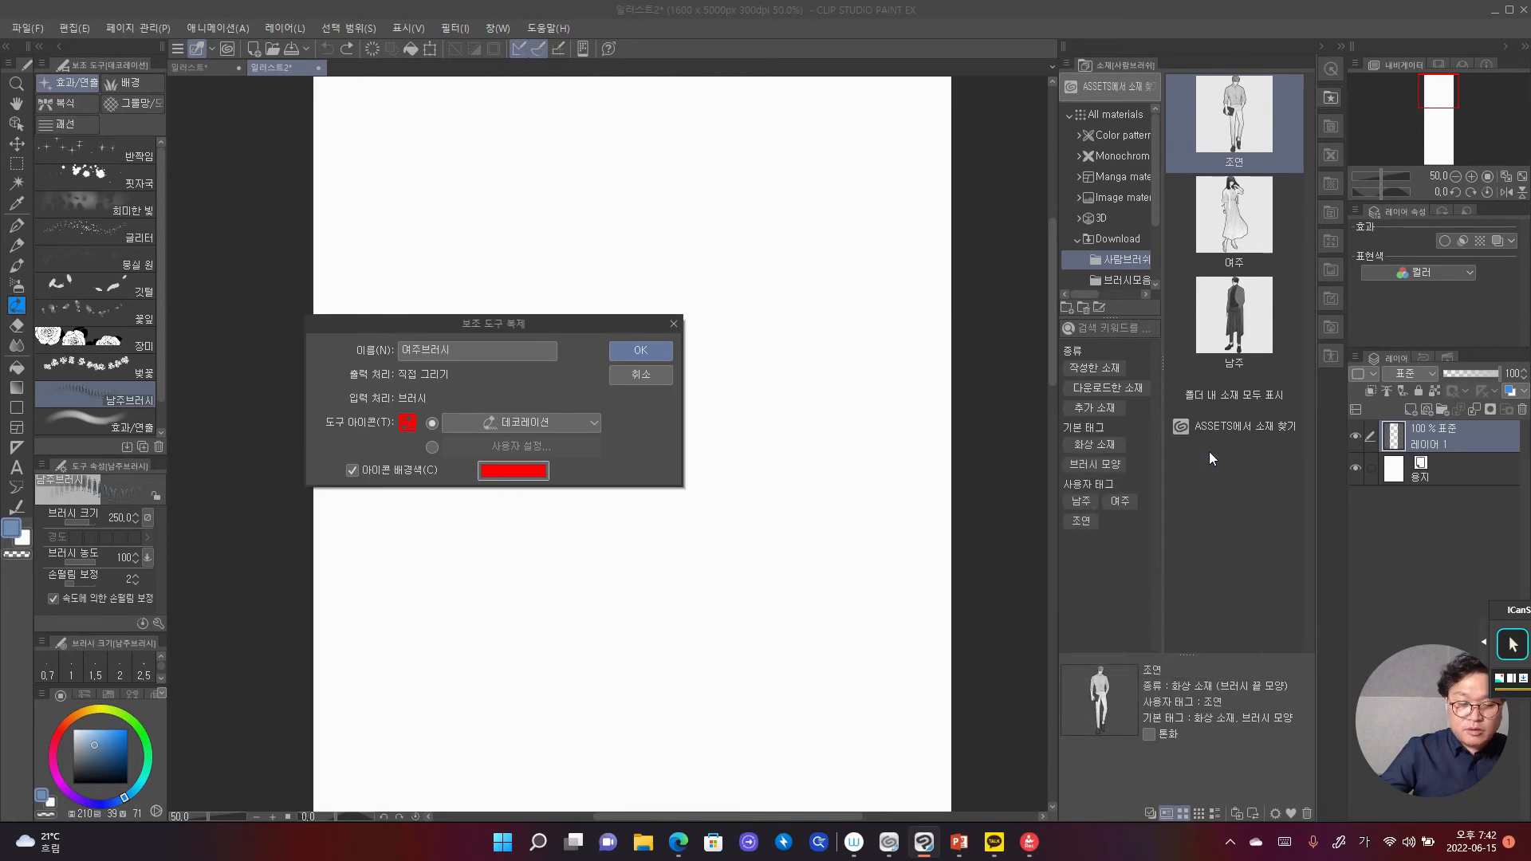
left_click(644, 350)
Step: Move 여주브러시 directly below 남주브러시 and delete the 효과/연출 sub tool
scroll(112, 368, "down", 1)
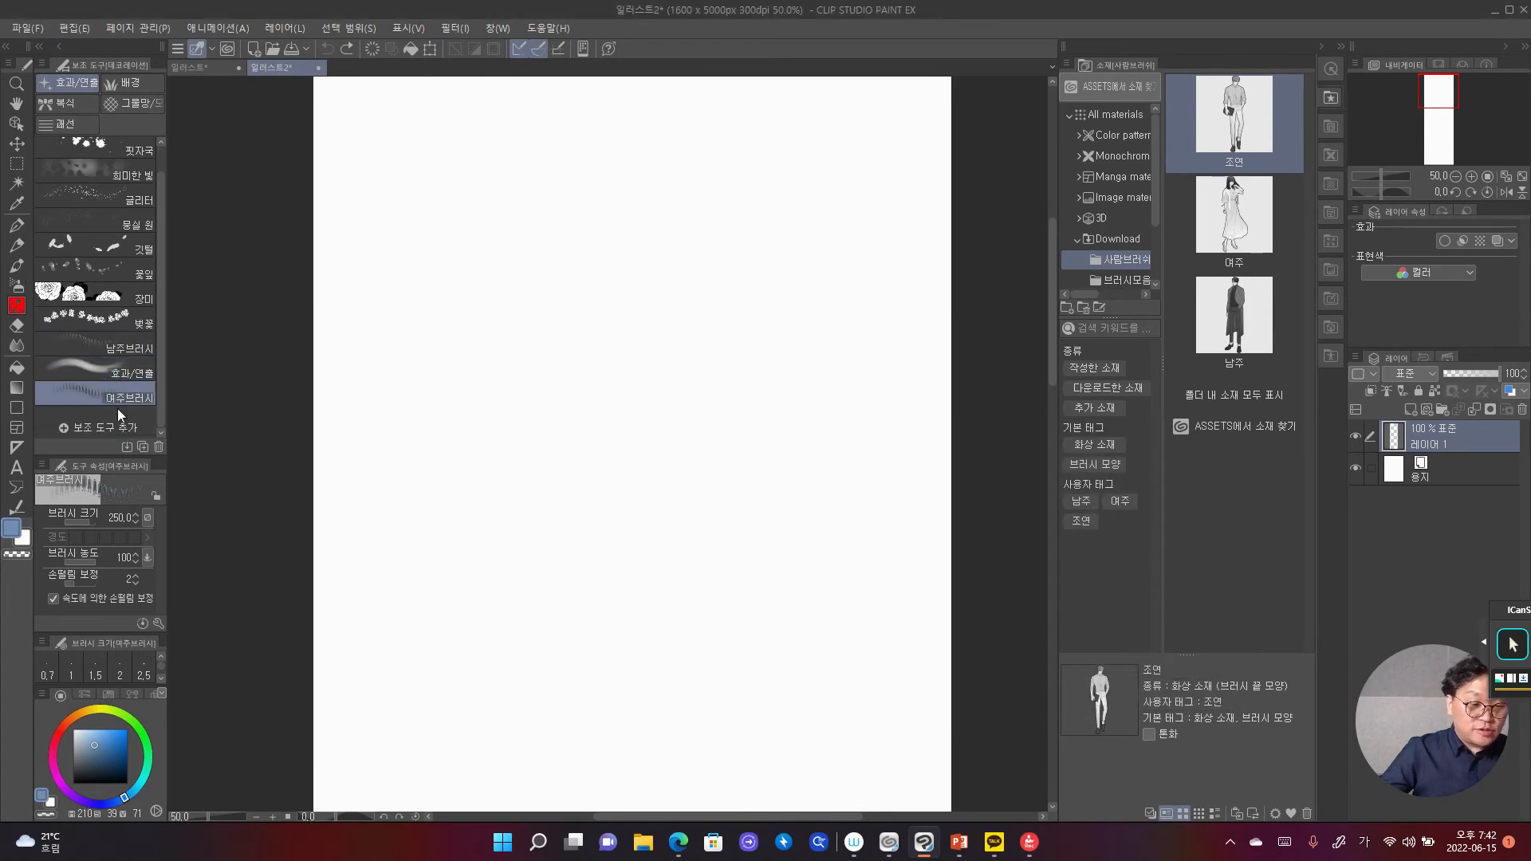
left_click_drag(107, 394, 105, 357)
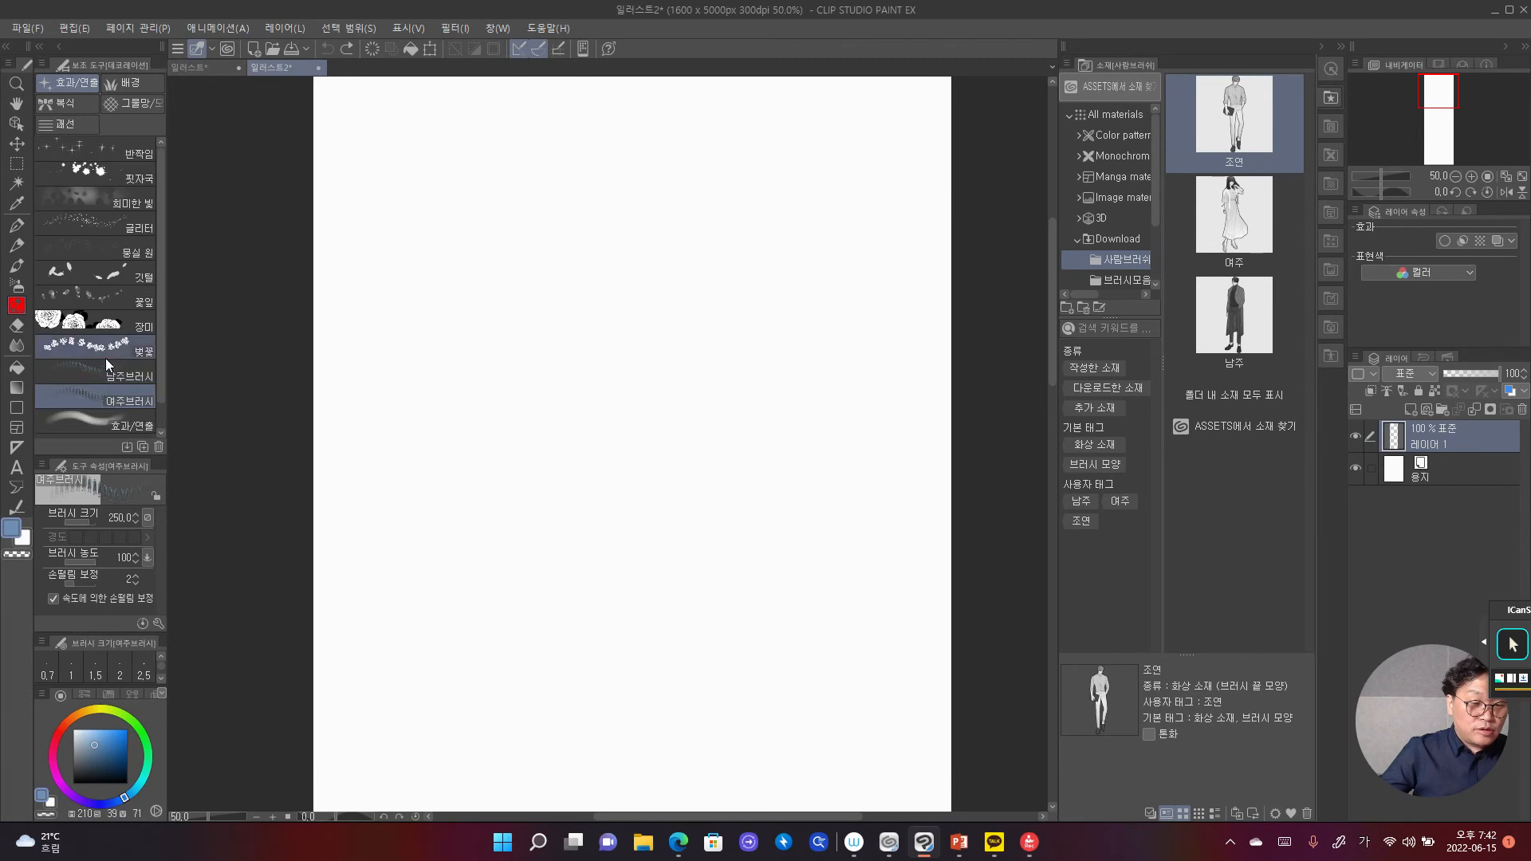
scroll(134, 410, "down", 1)
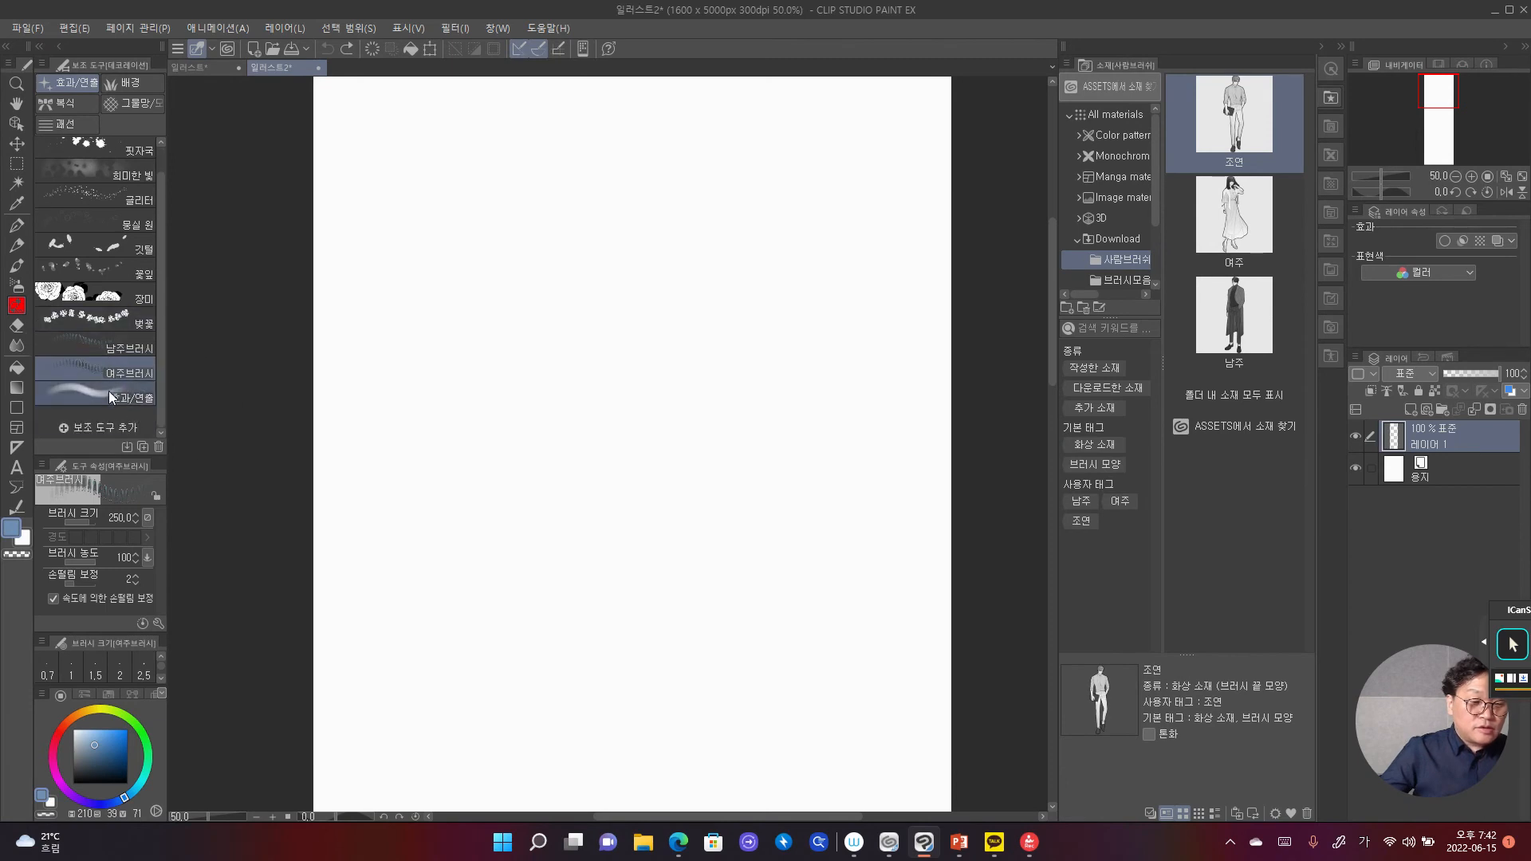
left_click(109, 391)
left_click(158, 447)
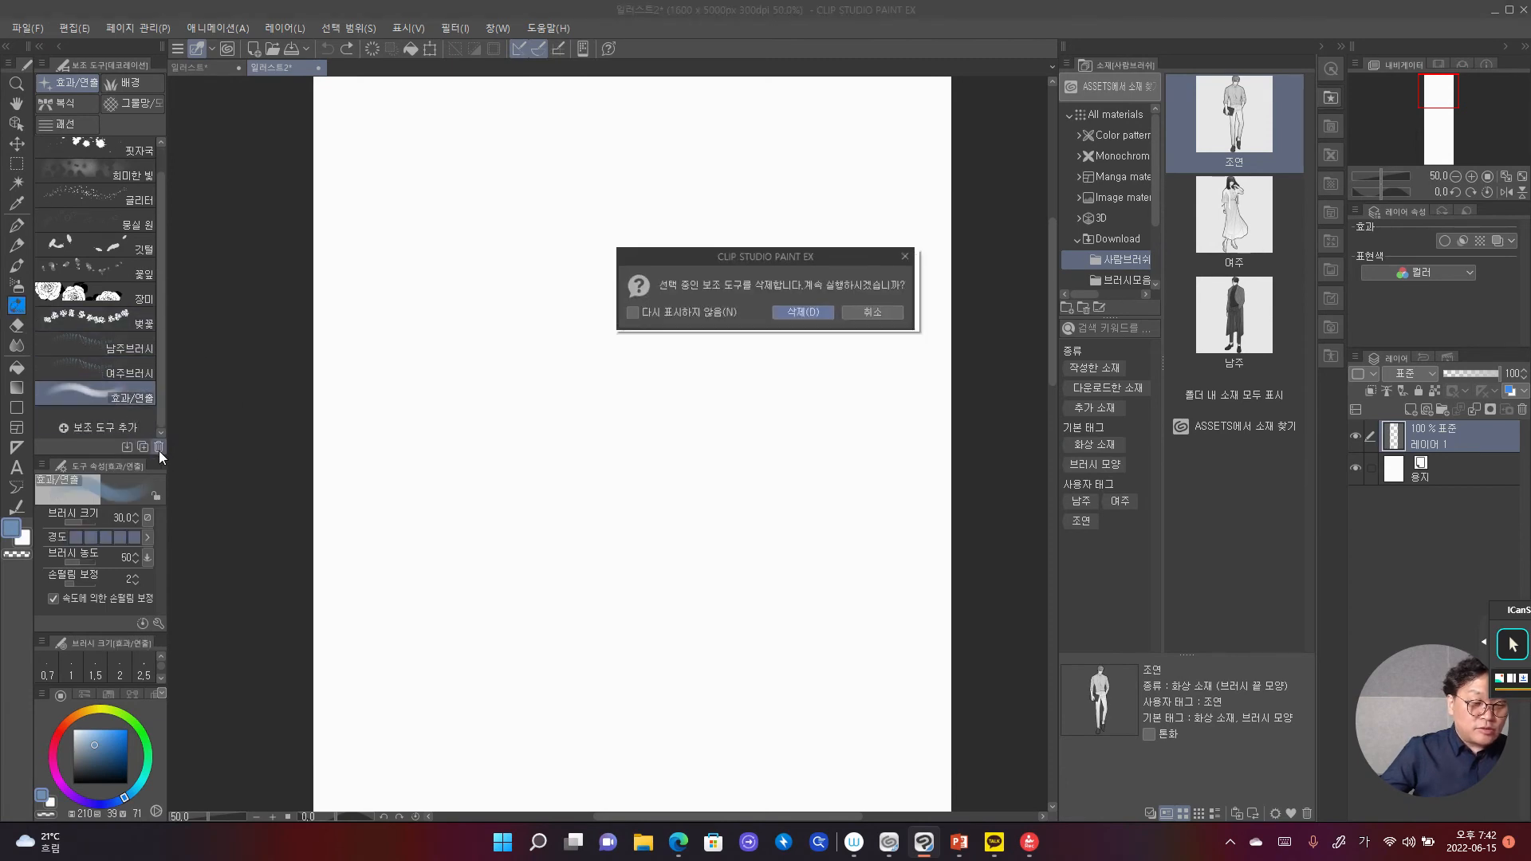
left_click(802, 314)
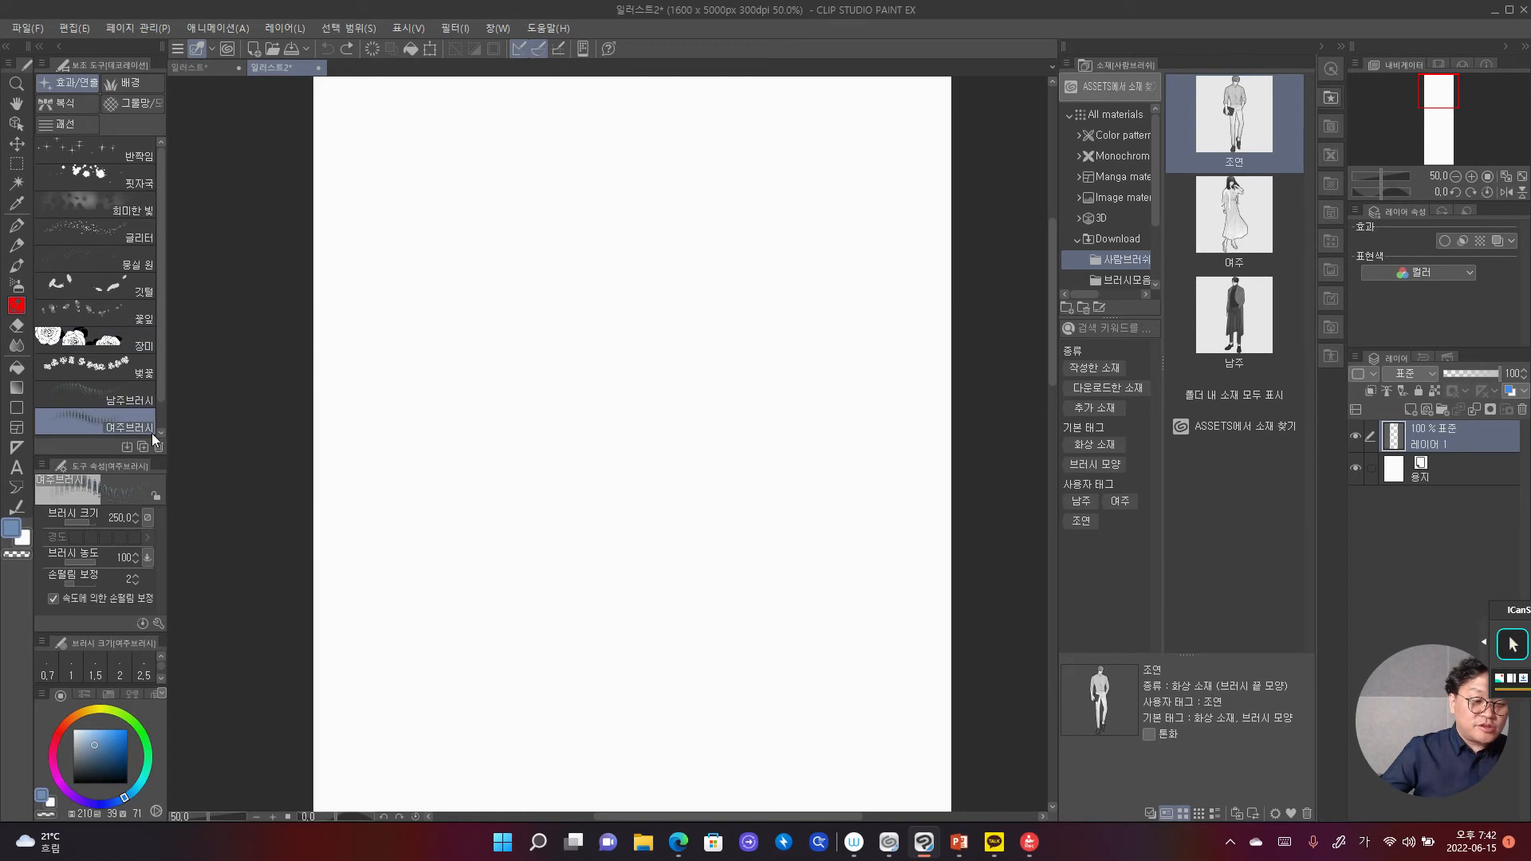
Step: Test 여주브러시 with a stroke forming two rows of characters and undo it
mouse_move(388, 249)
left_mouse_down()
mouse_move(678, 255)
mouse_move(687, 317)
mouse_move(647, 338)
mouse_move(421, 342)
left_mouse_up()
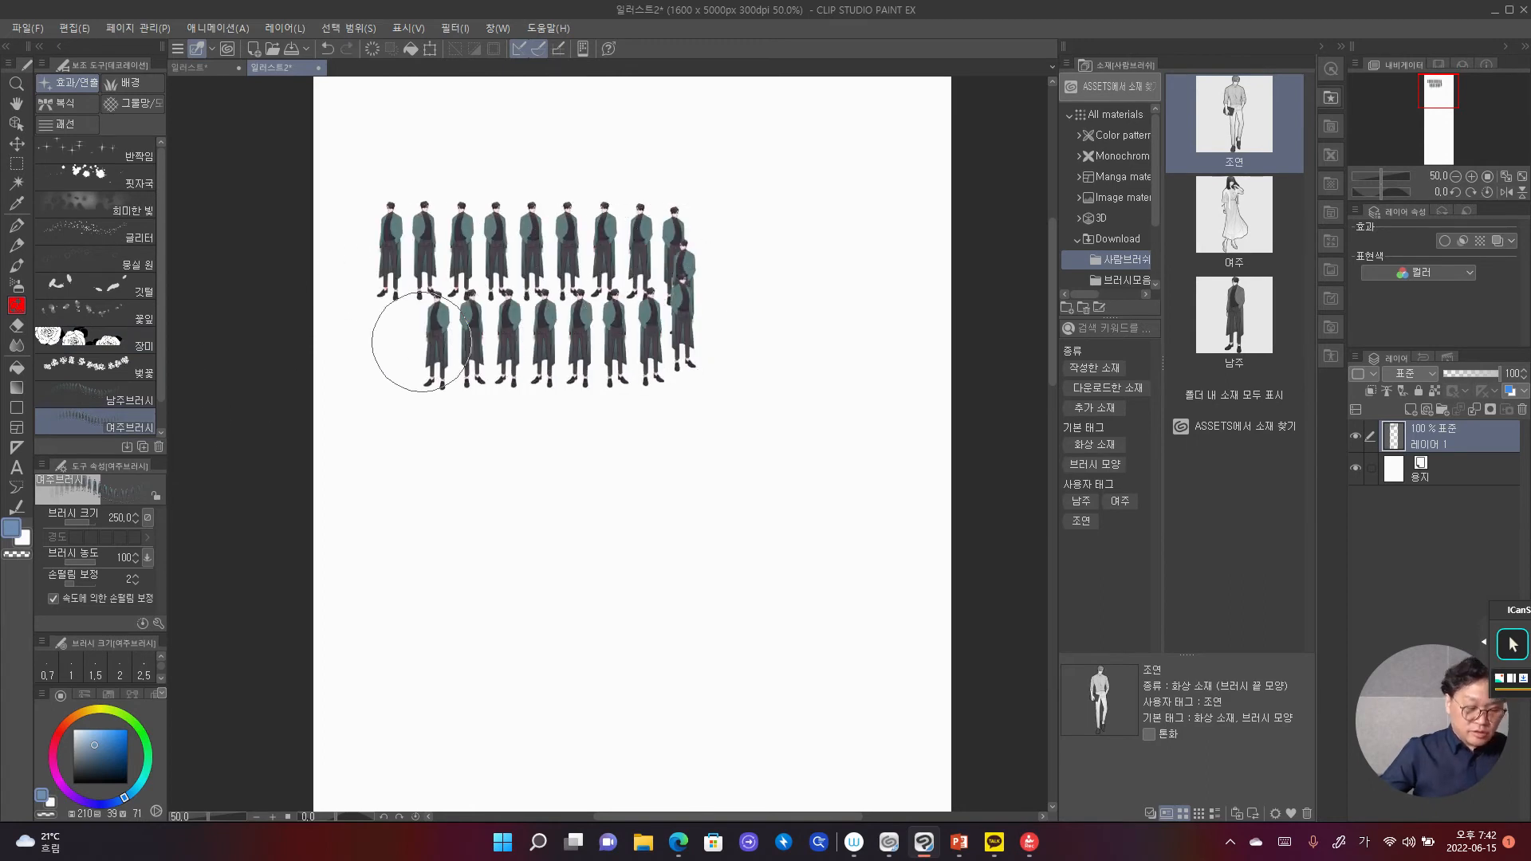
key("ctrl+z")
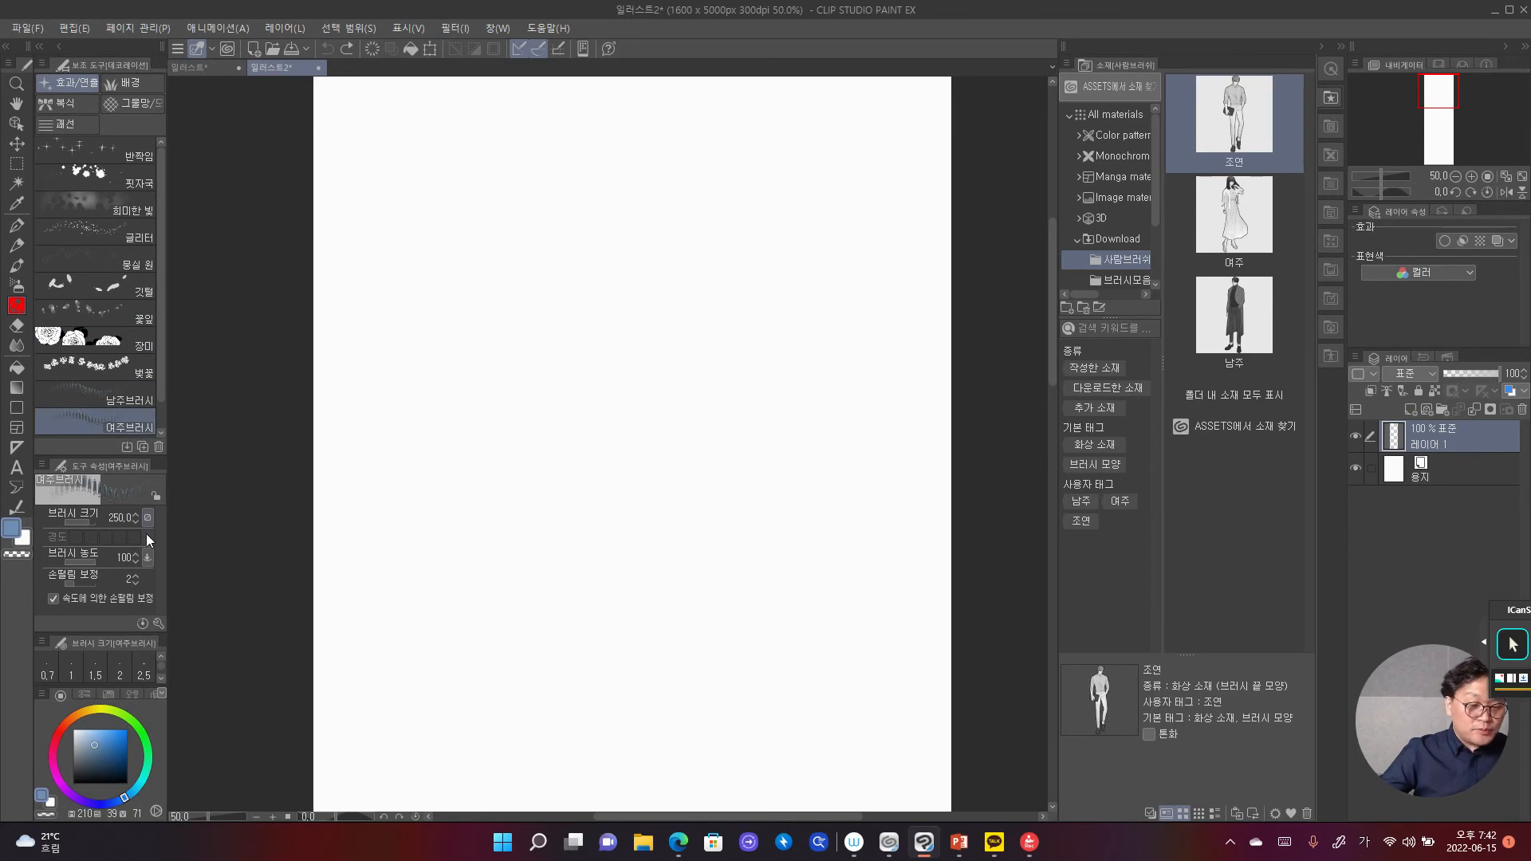
Step: In the detailed settings of 여주브러시, delete the existing brush tip shape inherited from the male character brush
left_click(160, 624)
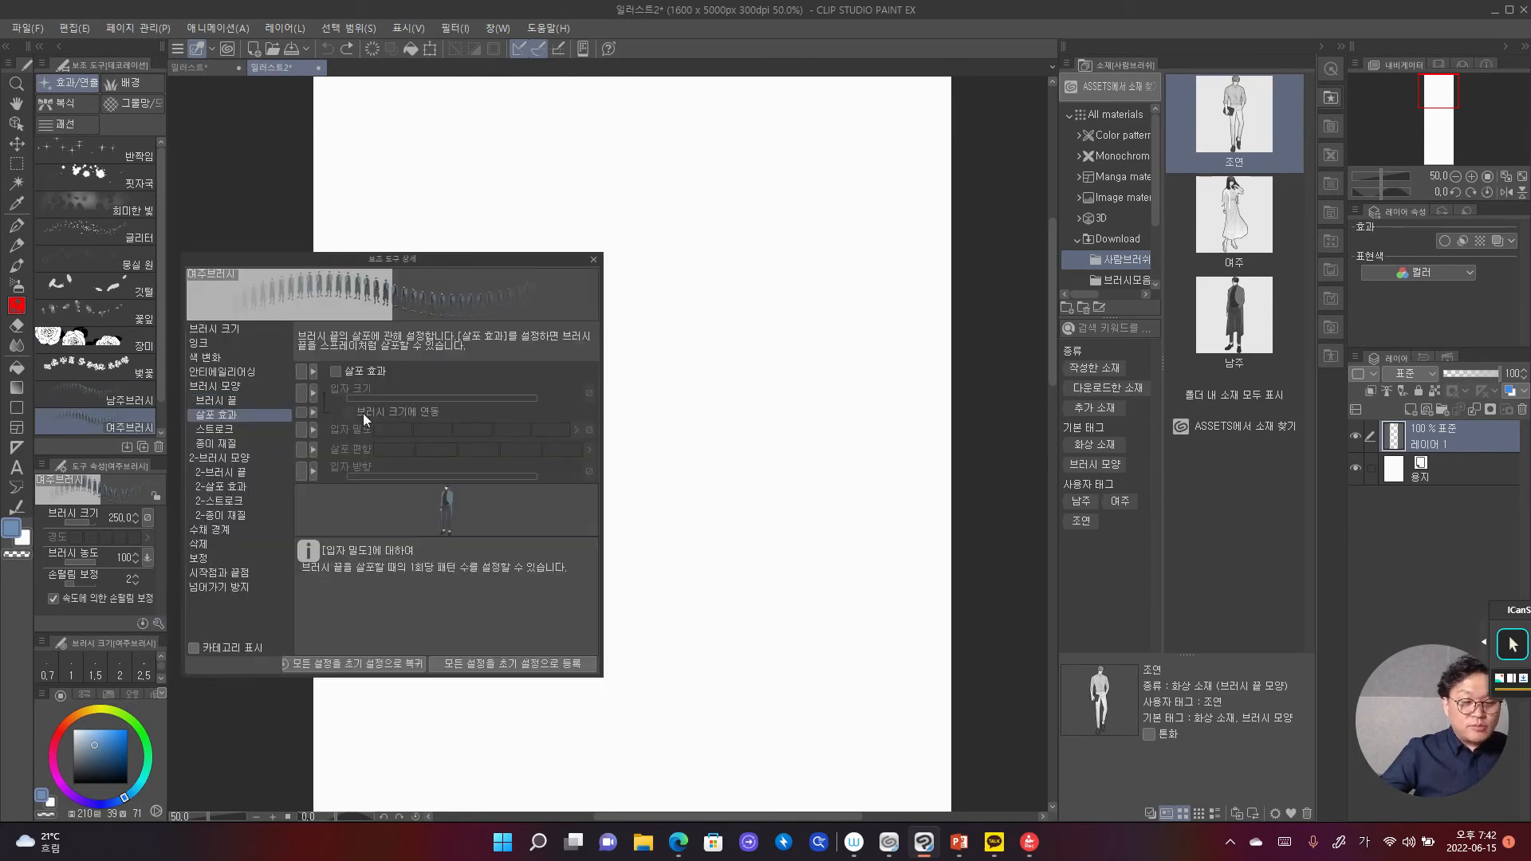
left_click(240, 404)
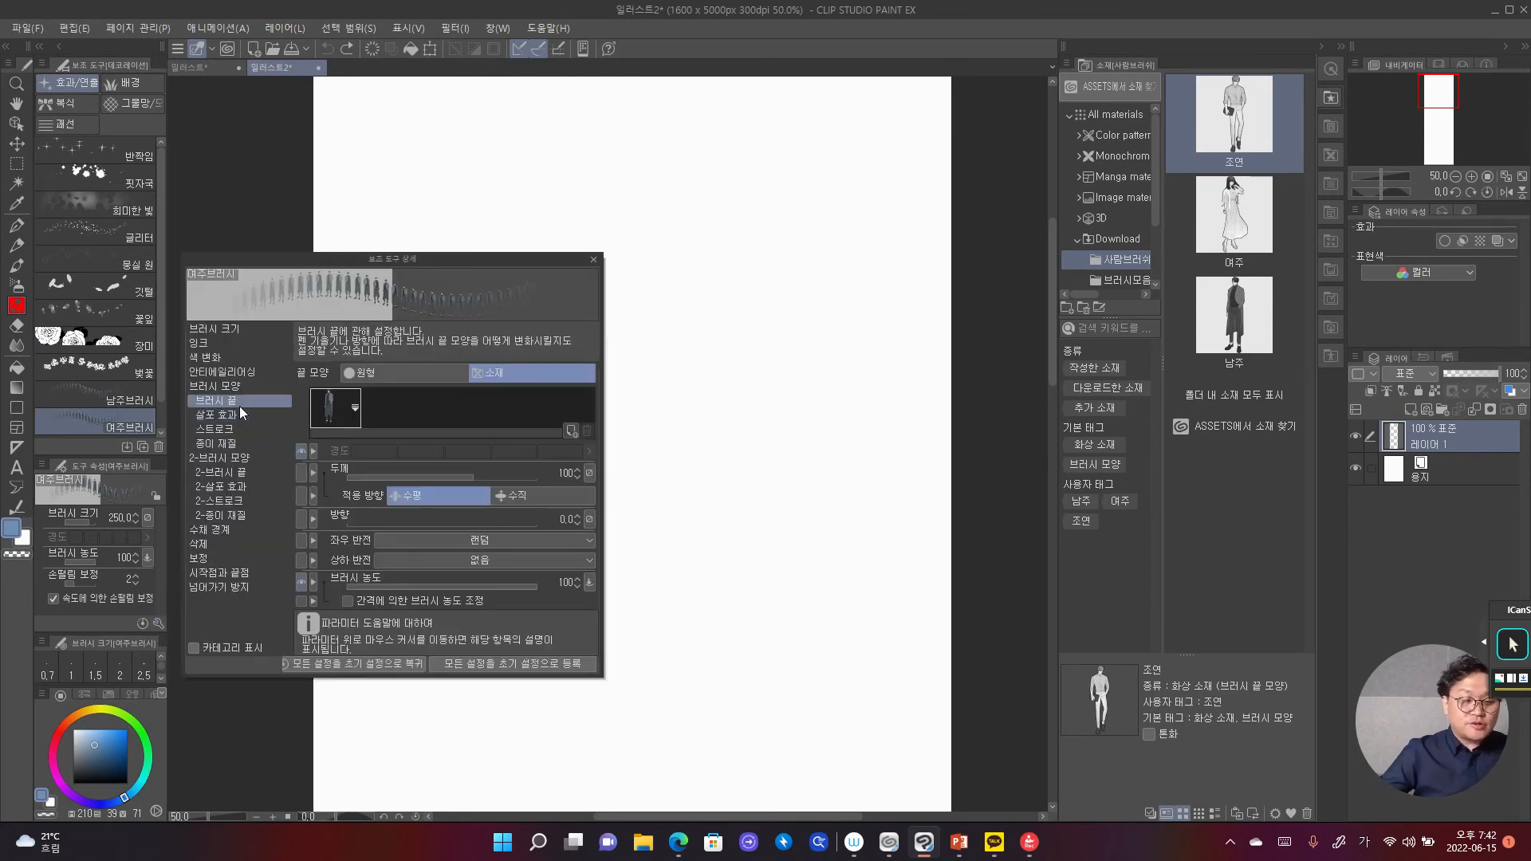
left_click(355, 408)
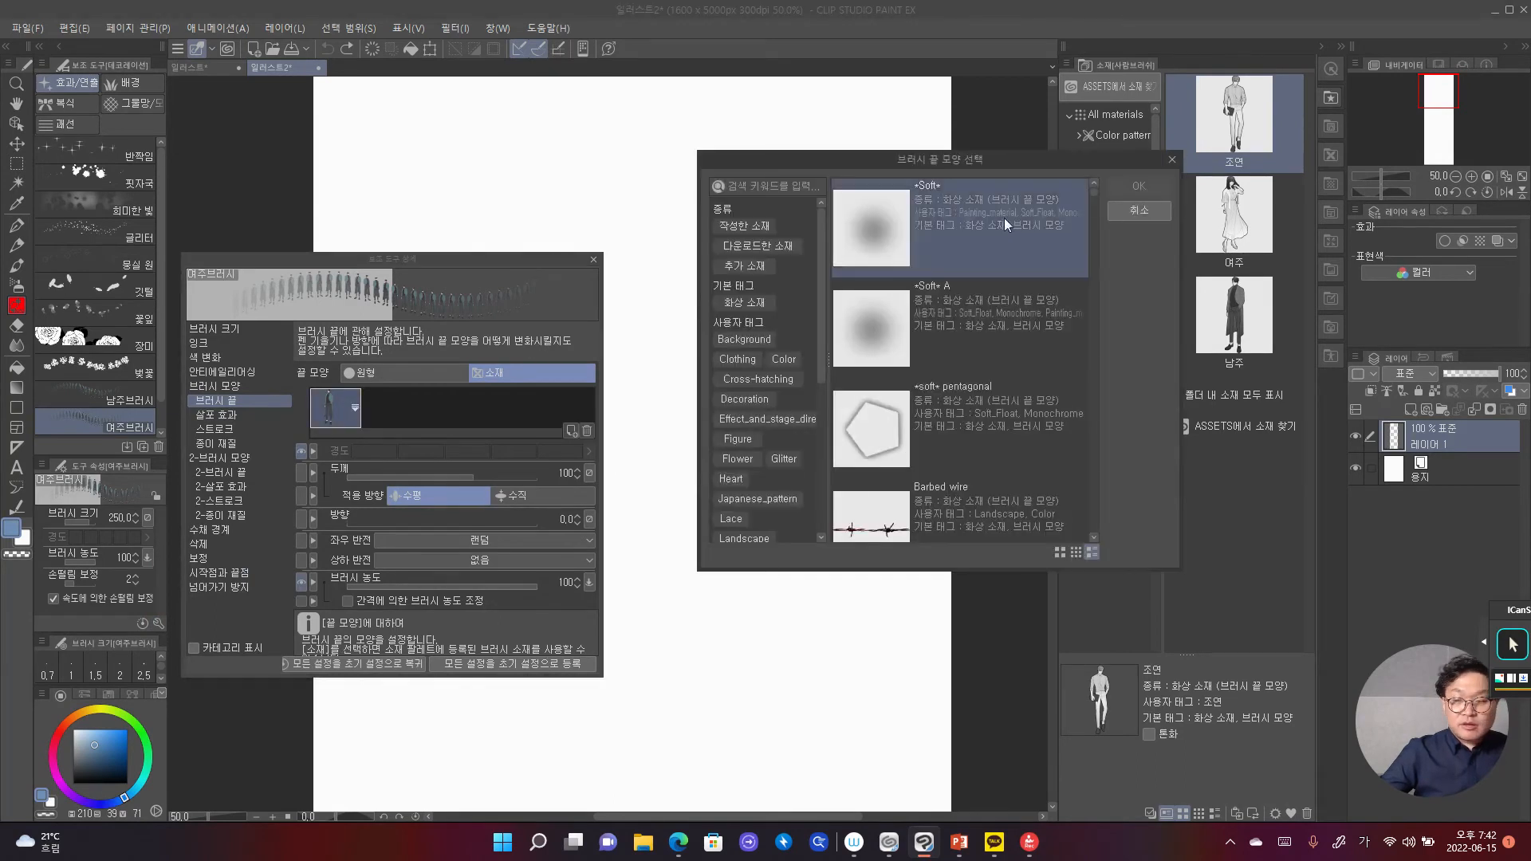
left_click(1142, 211)
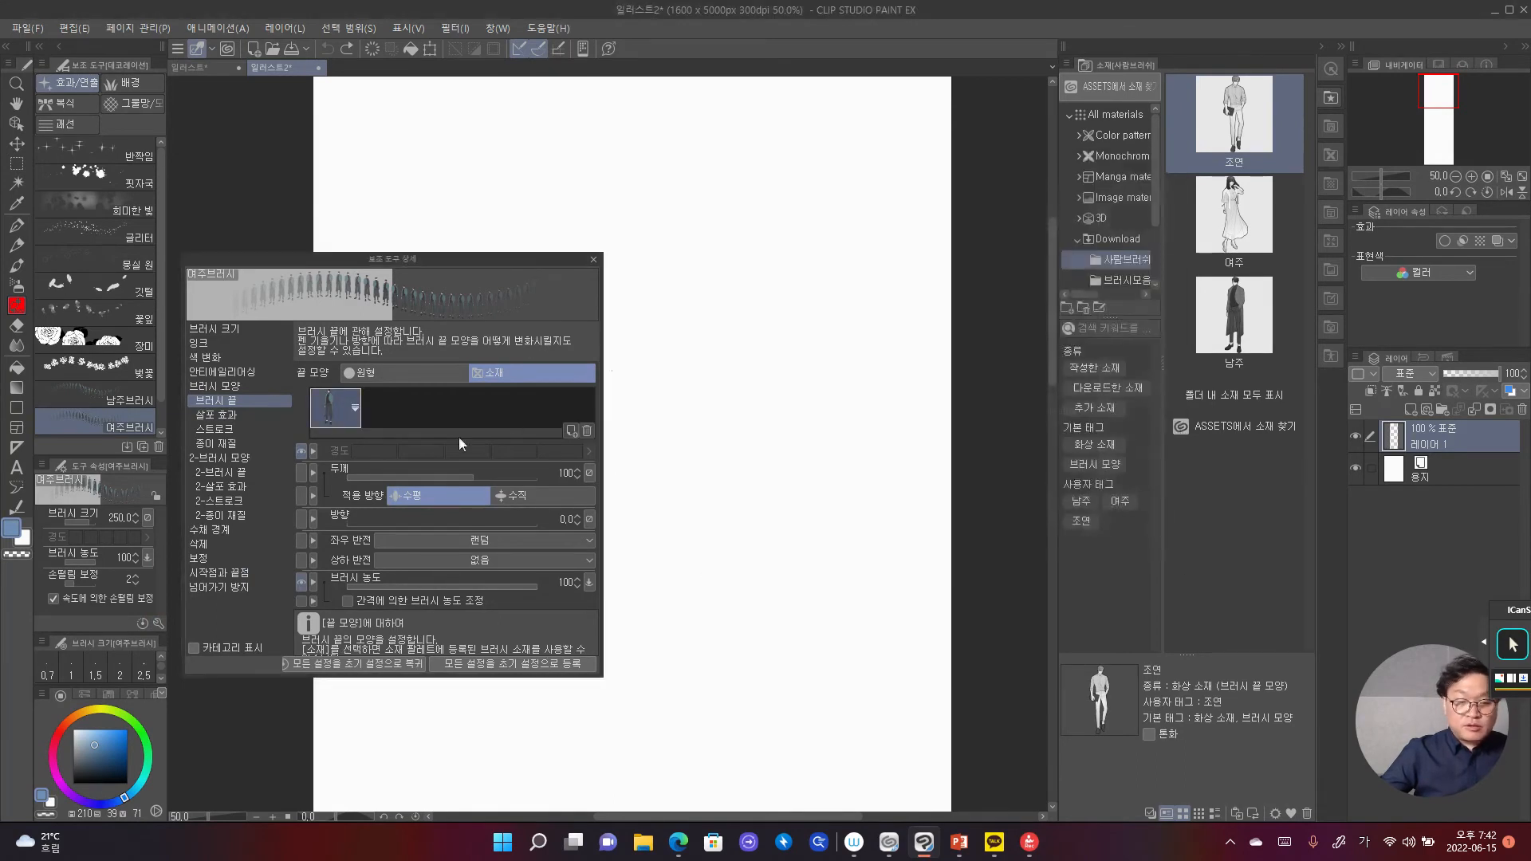
left_click(588, 431)
left_click(815, 311)
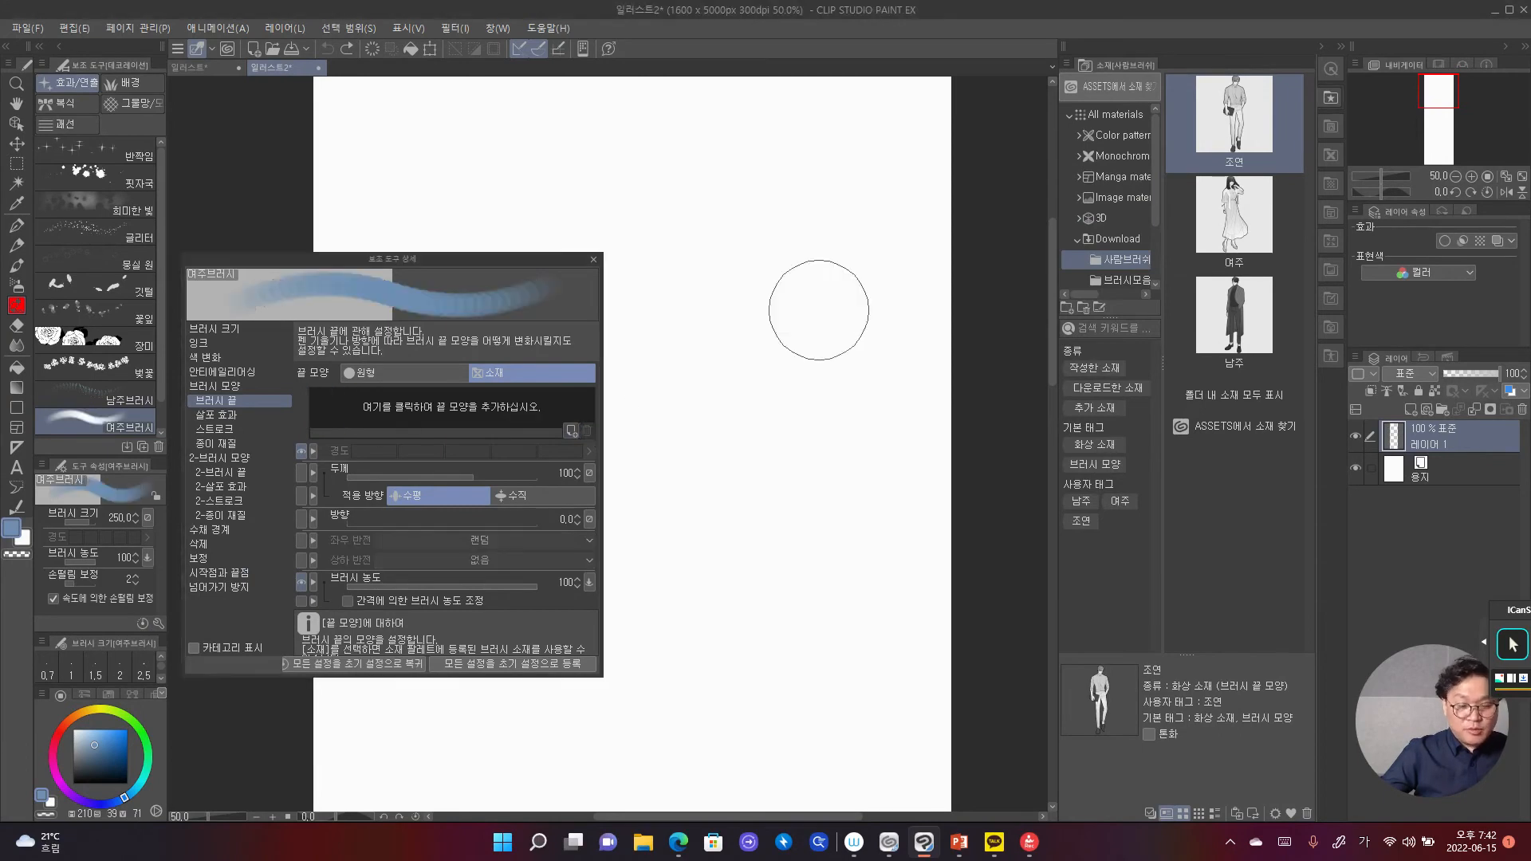
Step: Find the 여주 material, add it as the brush tip of 여주브러시, check the stroke settings and close the detailed settings
left_click(394, 411)
left_click(762, 185)
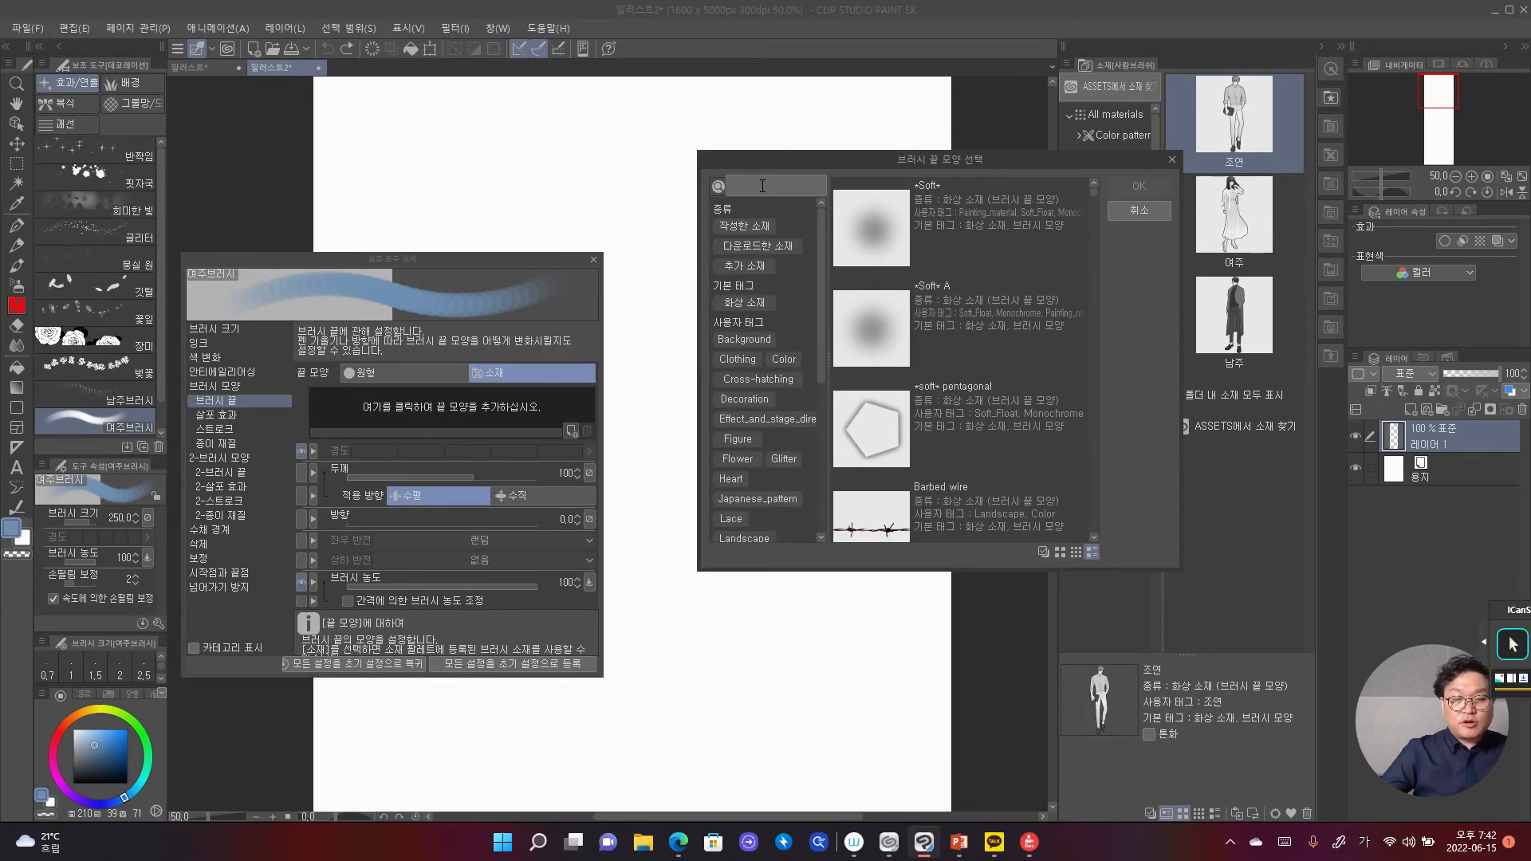
type("duwn")
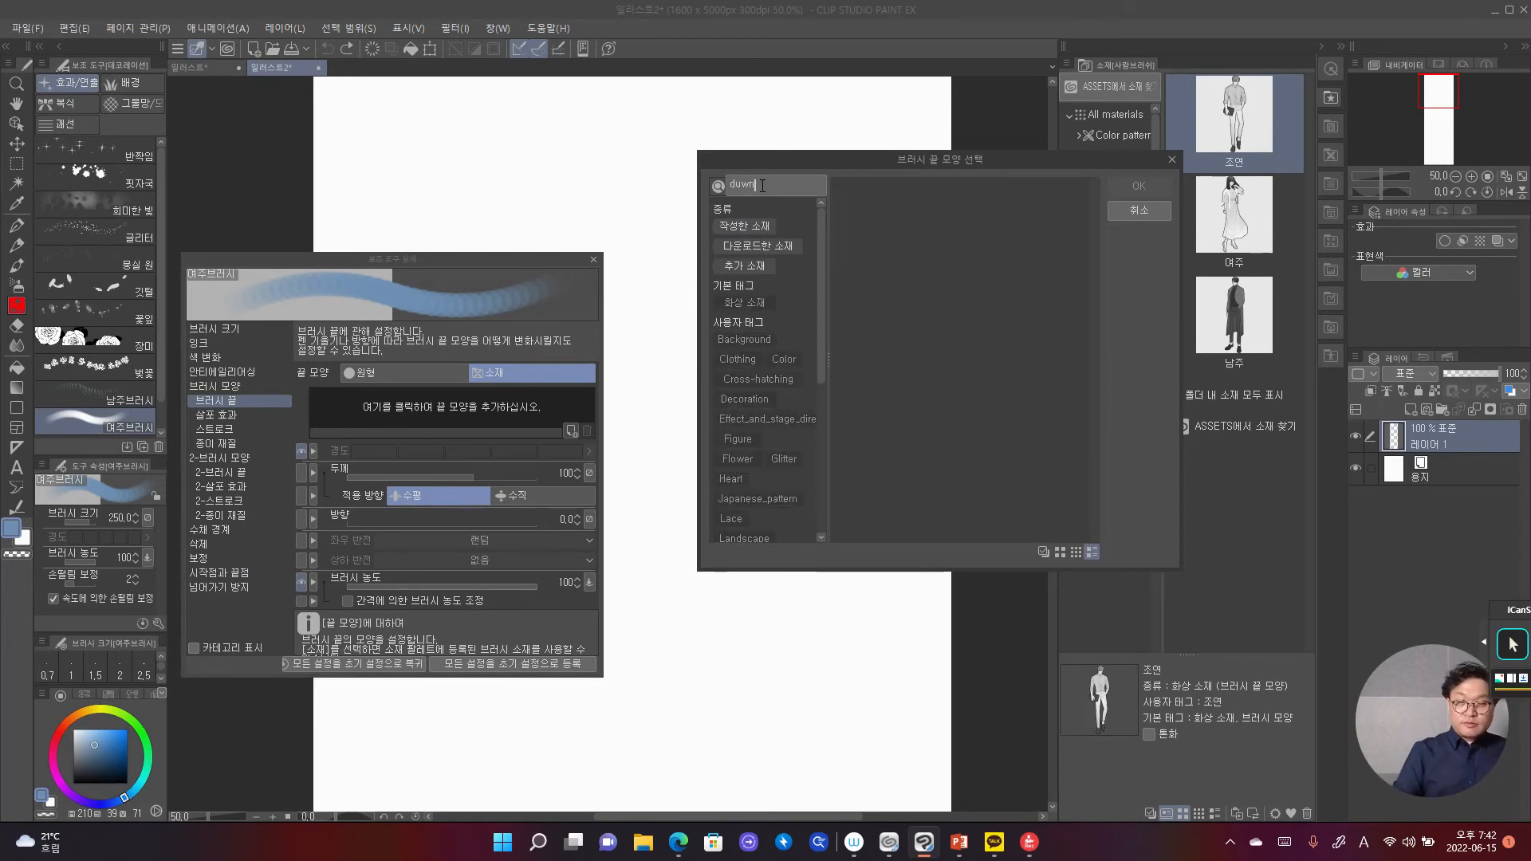
key("BackSpace")
key("BackSpace")
key("BackSpace")
key("BackSpace")
key("Hangul")
type("여주")
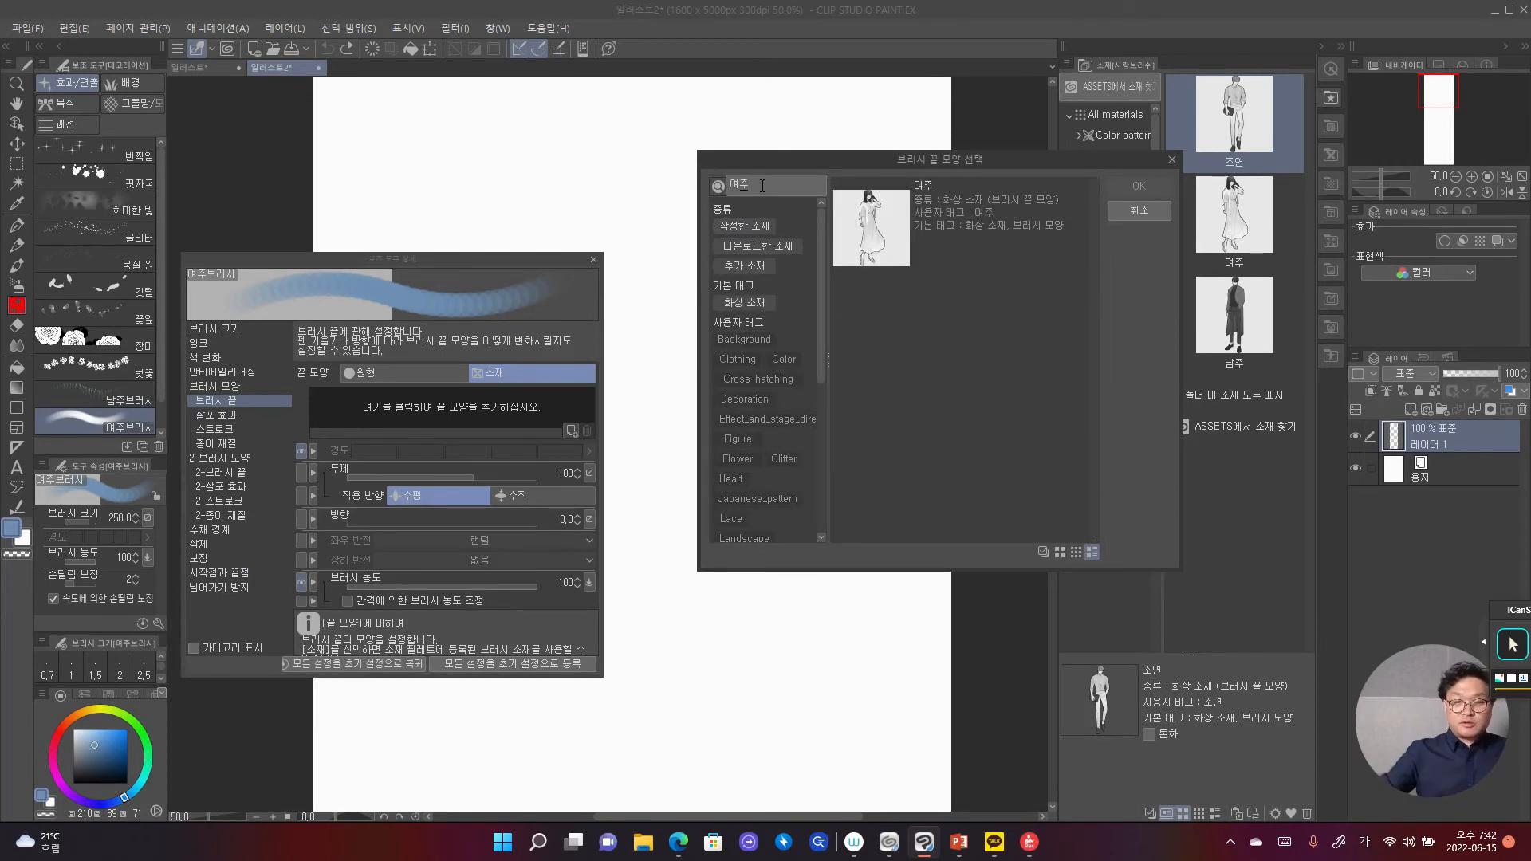
left_click(970, 199)
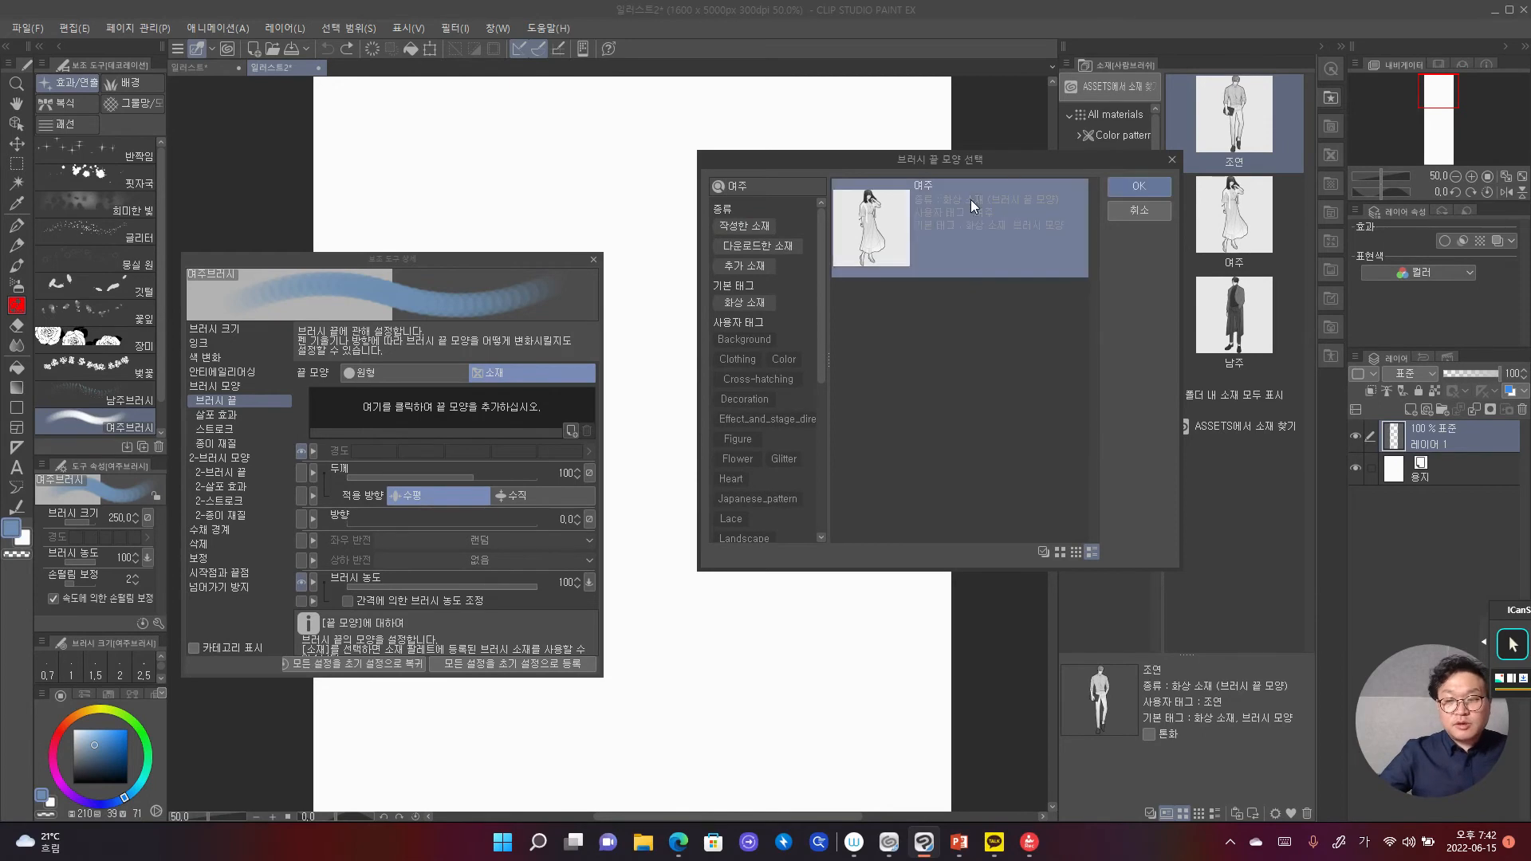
left_click(1139, 186)
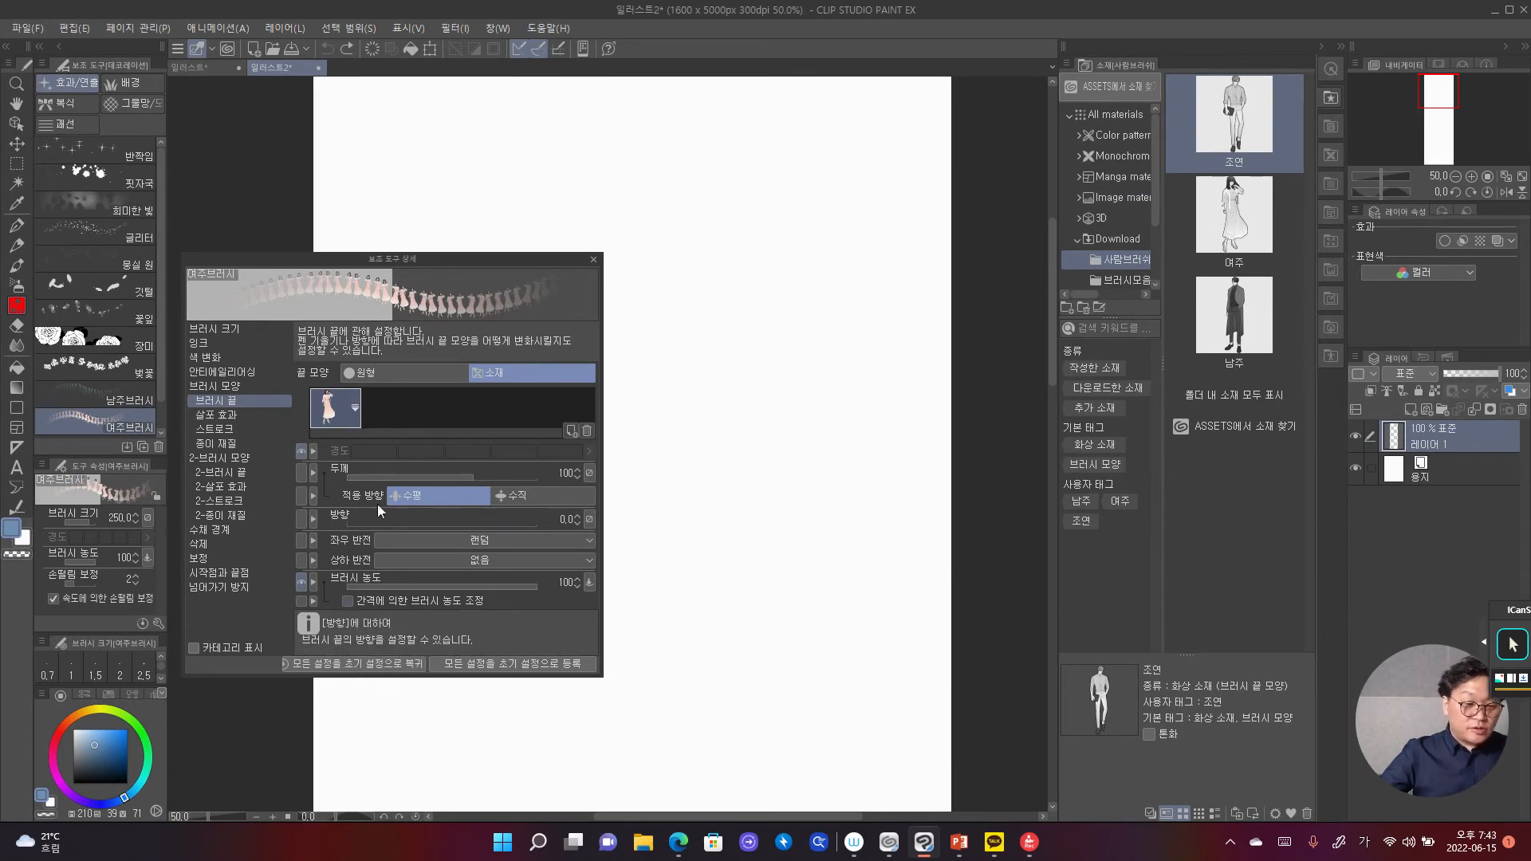
left_click(241, 431)
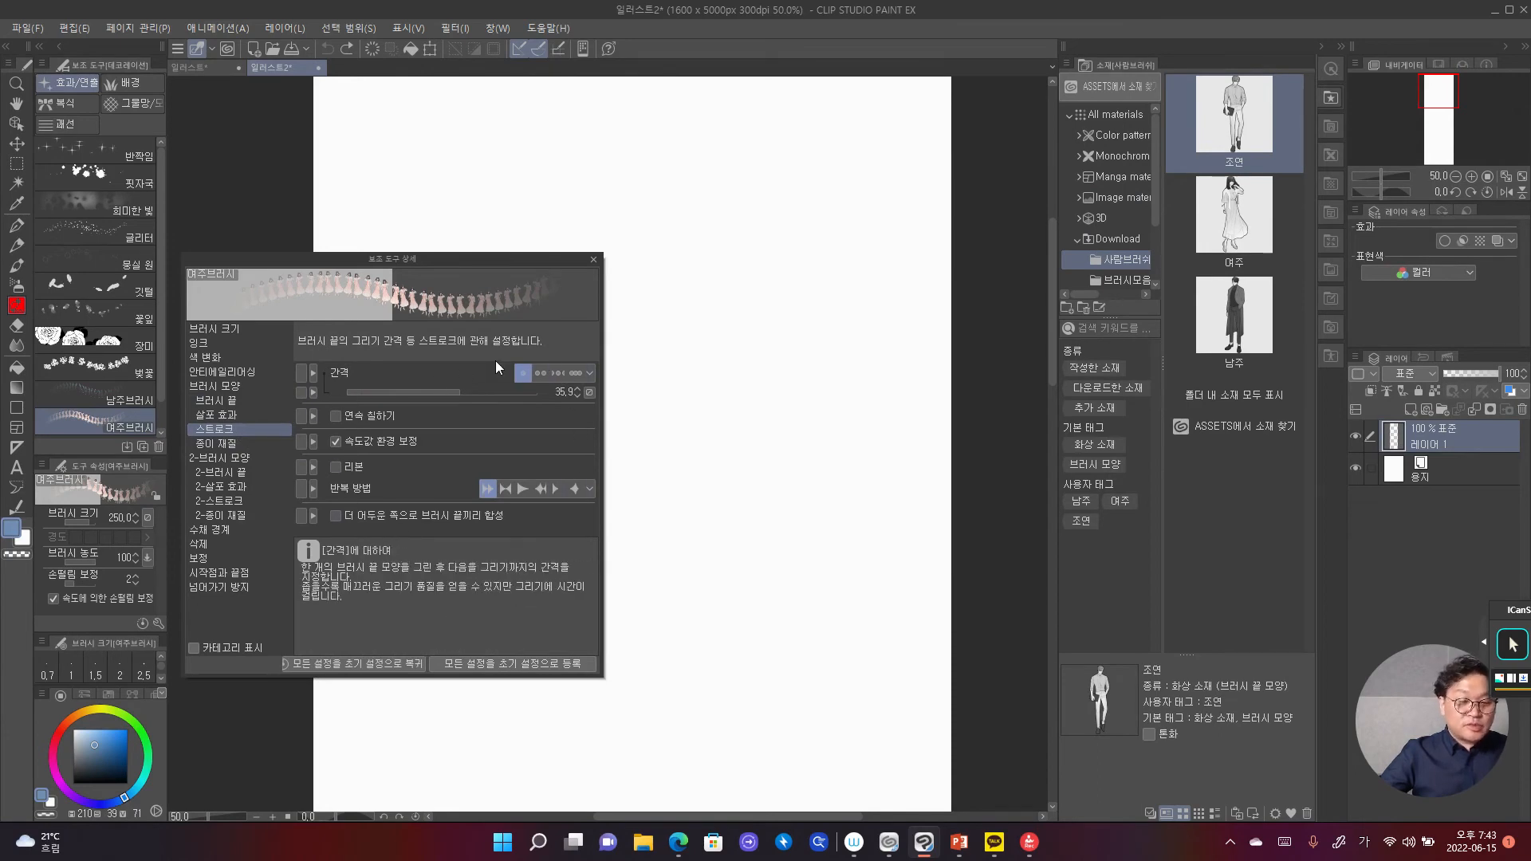
left_click(591, 263)
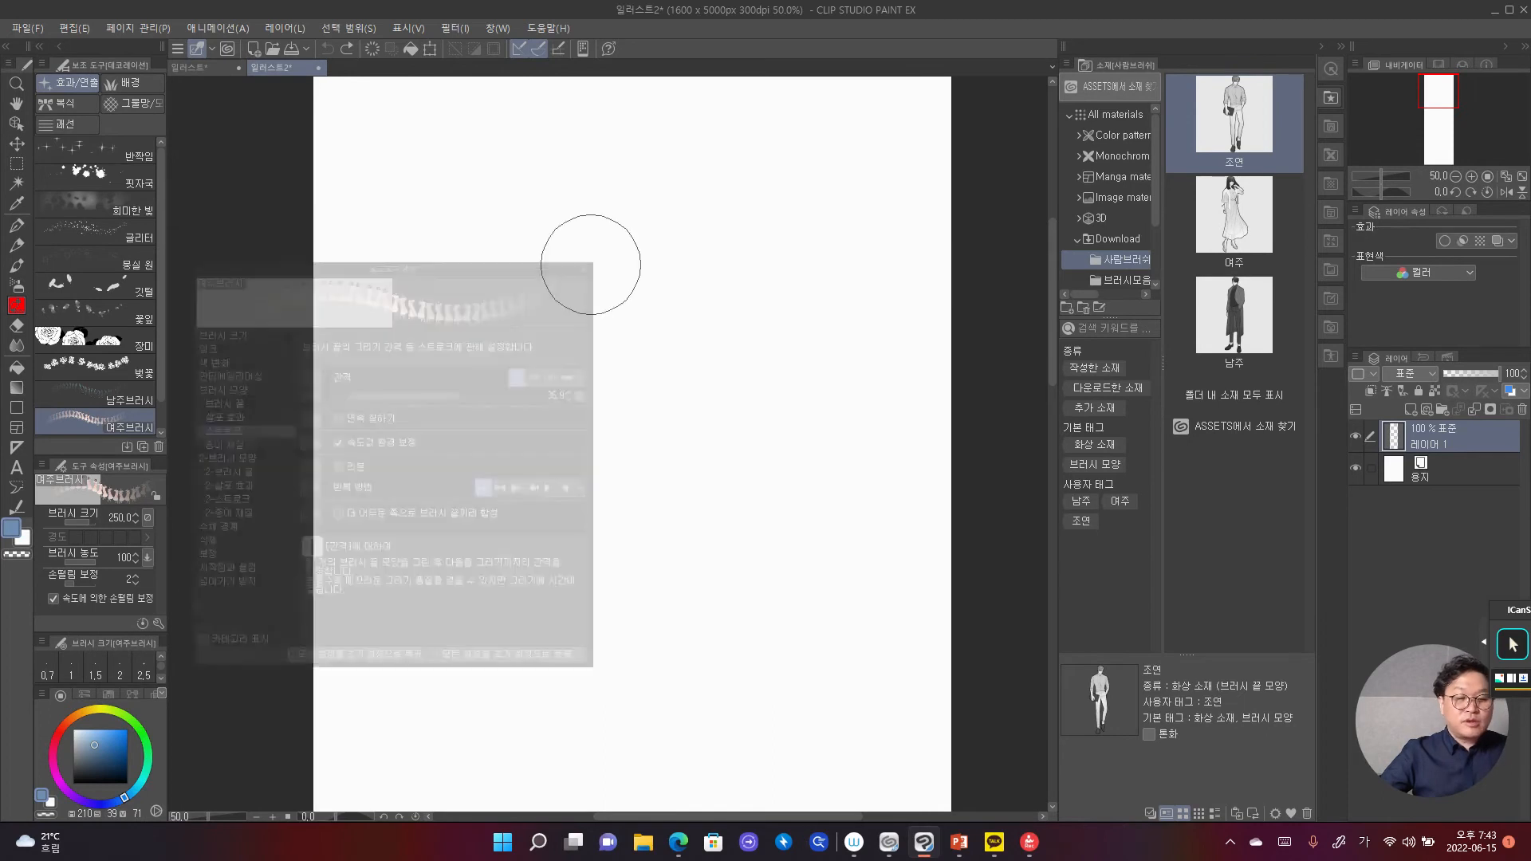
Step: Enlarge 여주브러시 to 500 and test it with overlapping rows of characters across the canvas, undoing all strokes
key("bracketright")
key("bracketright")
key("bracketright")
mouse_move(452, 343)
left_mouse_down()
mouse_move(730, 332)
mouse_move(779, 489)
mouse_move(479, 495)
mouse_move(420, 584)
mouse_move(616, 623)
mouse_move(813, 630)
mouse_move(410, 300)
mouse_move(649, 232)
mouse_move(843, 225)
mouse_move(370, 402)
mouse_move(913, 405)
mouse_move(355, 585)
mouse_move(852, 599)
mouse_move(428, 701)
mouse_move(903, 677)
mouse_move(866, 538)
left_mouse_up()
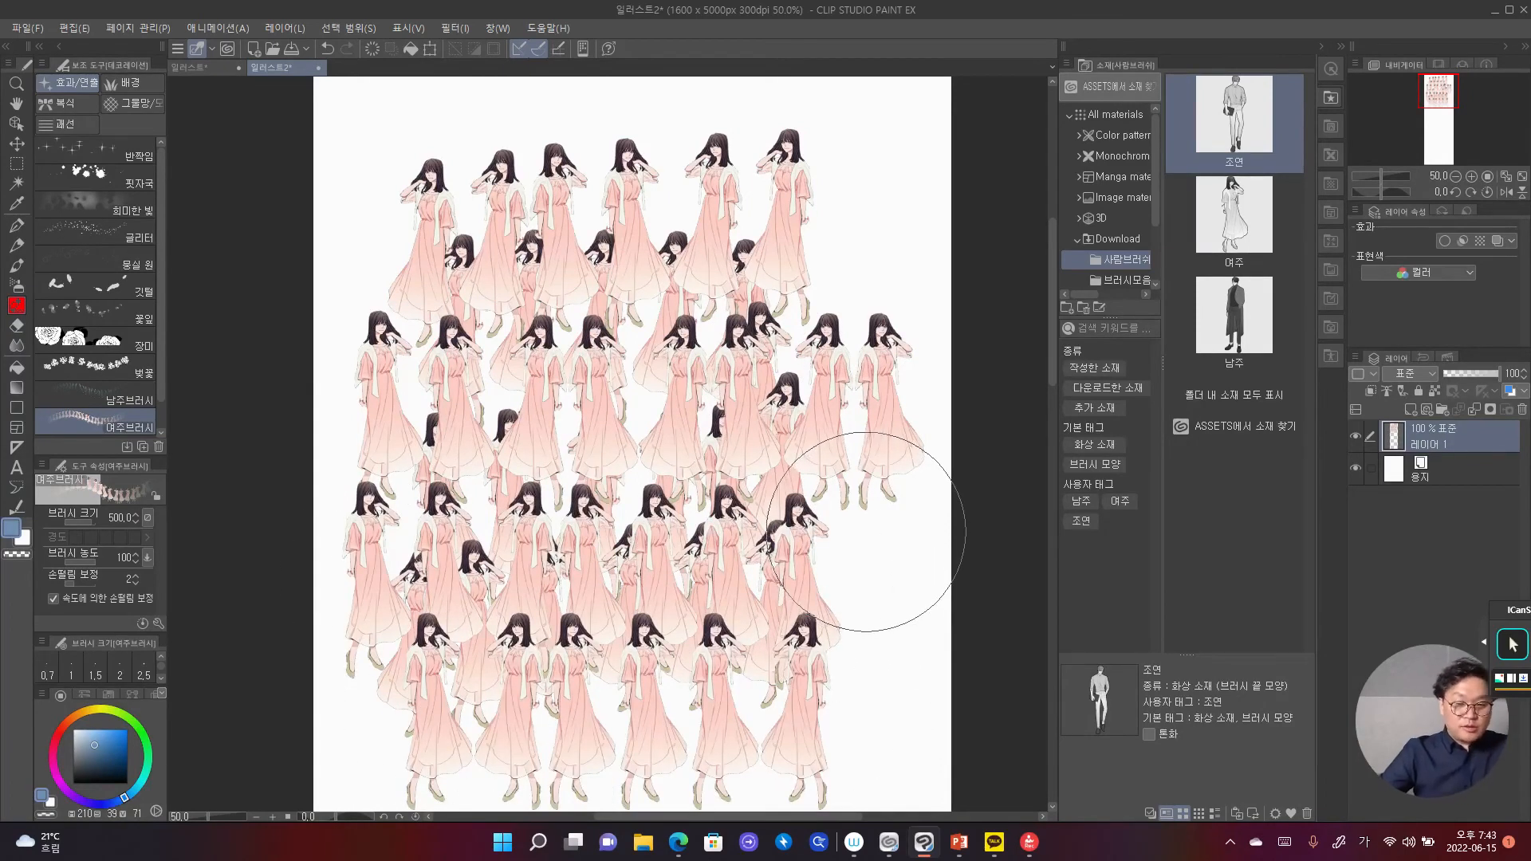
left_click_drag(866, 532, 874, 633)
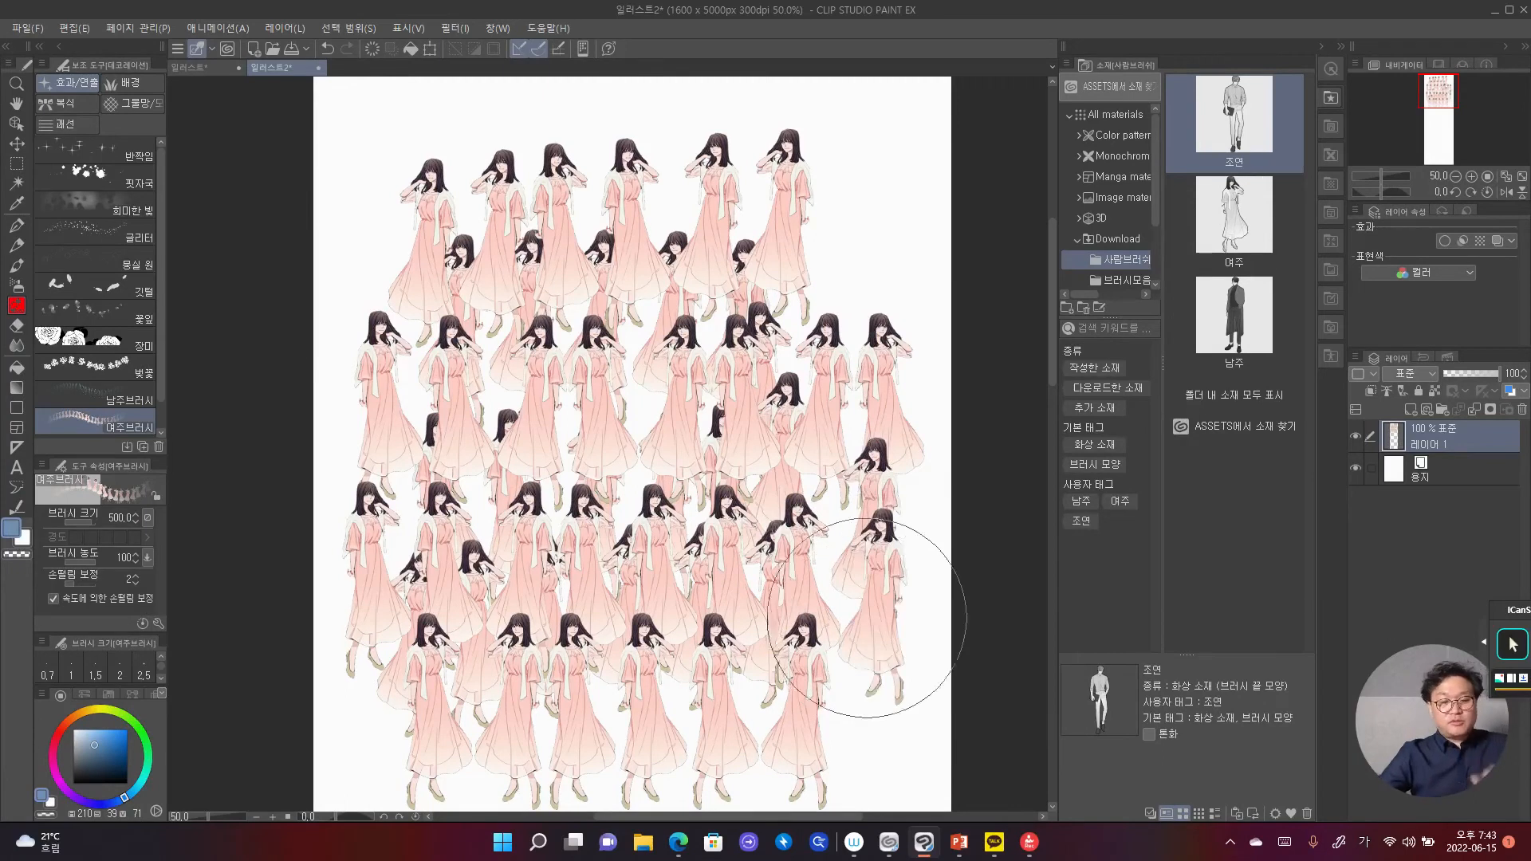
key("ctrl+z")
key("ctrl+z")
key("ctrl+z")
key("ctrl+z")
key("ctrl+z")
key("ctrl+z")
key("ctrl+z")
key("ctrl+z")
key("ctrl+z")
key("ctrl+z")
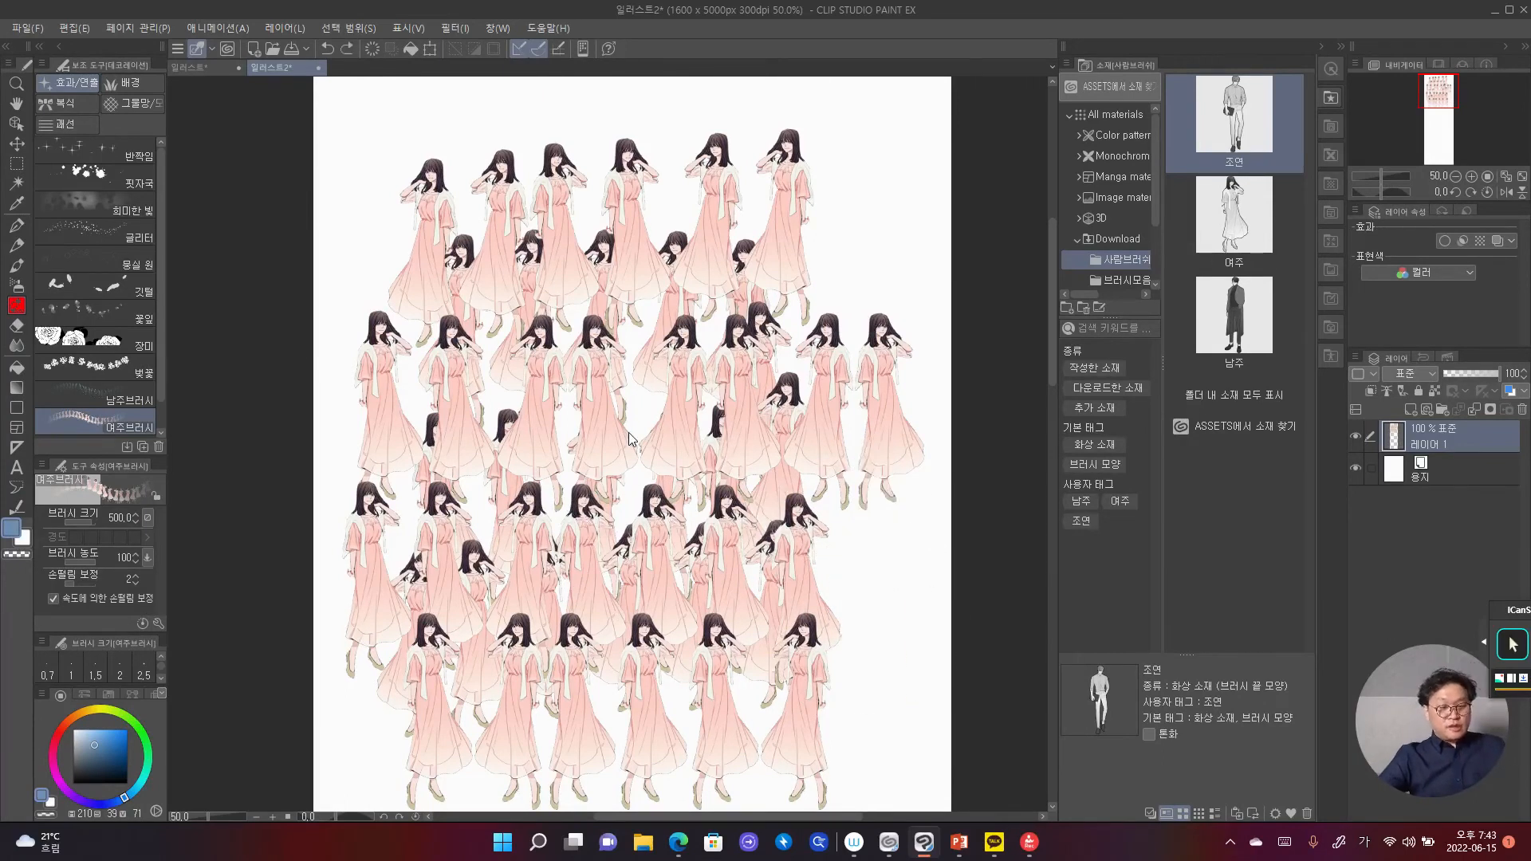
Step: Start duplicating the 여주브러시 sub tool and name the copy 조연브러시
right_click(128, 426)
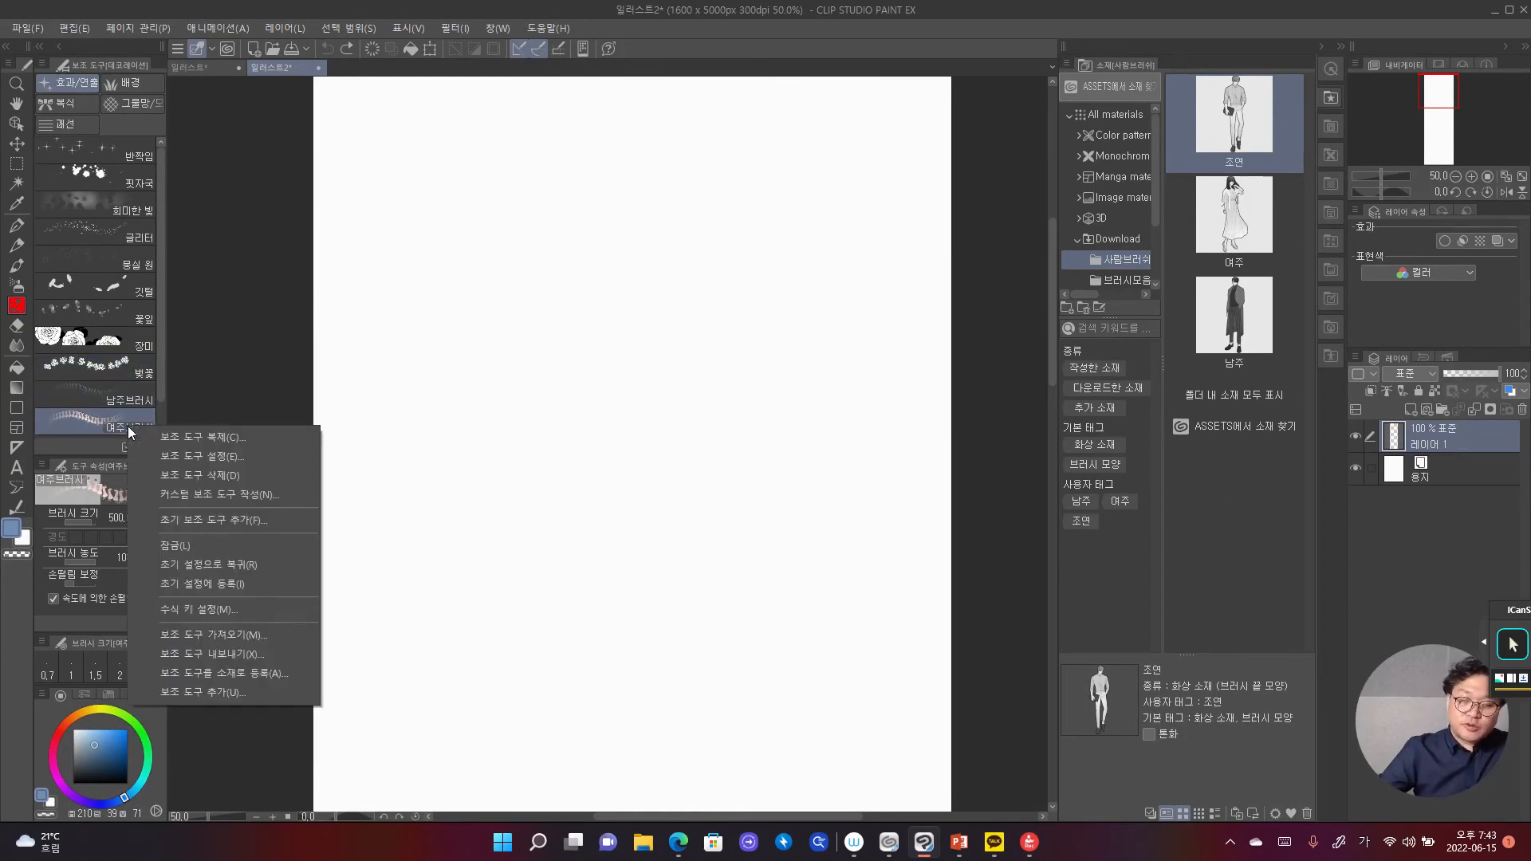
left_click(190, 437)
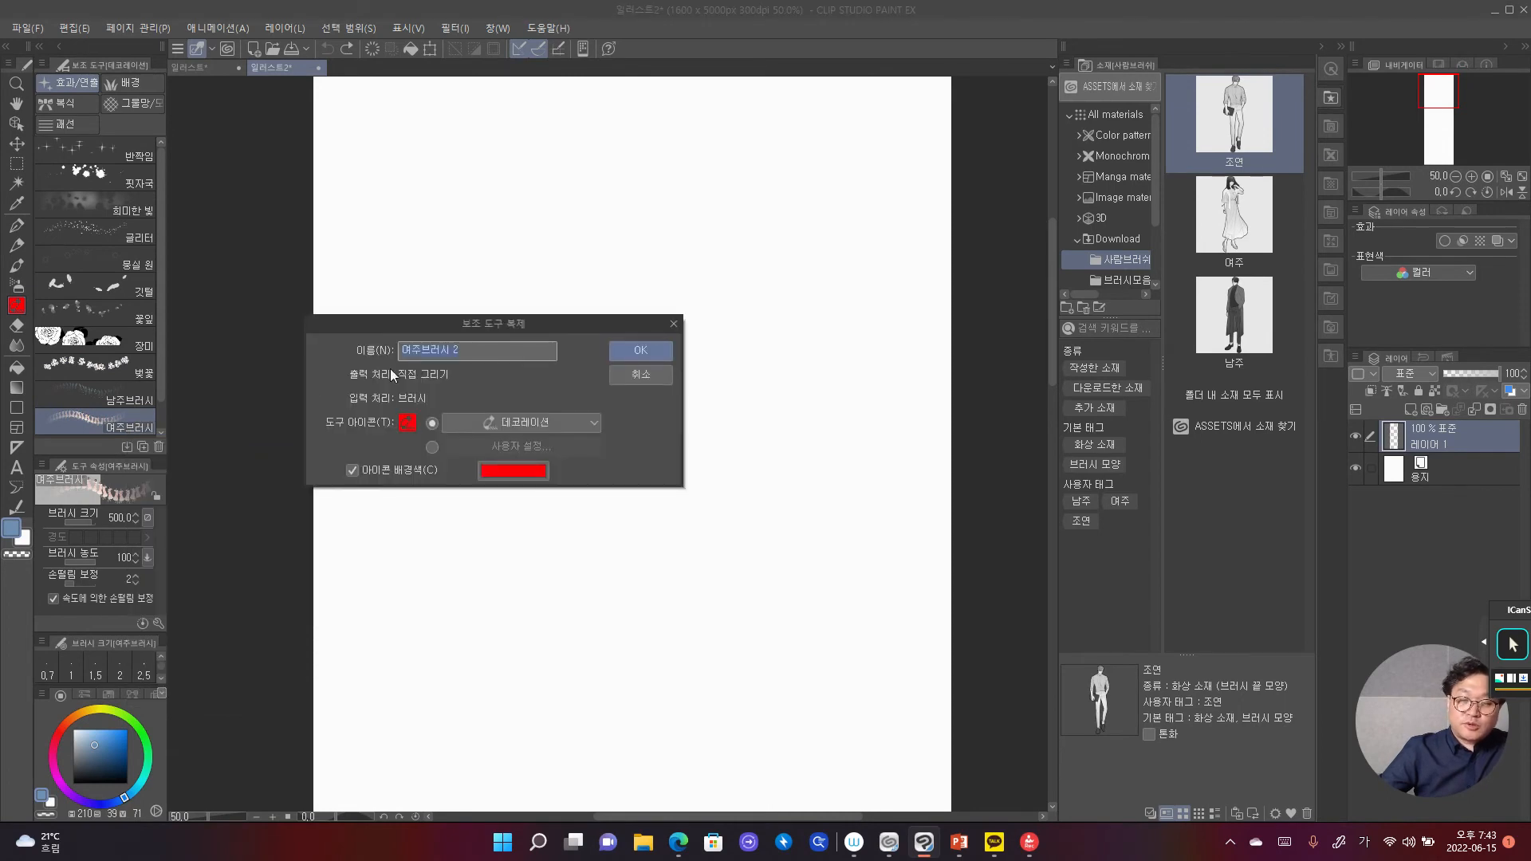
key("Hangul")
type("whdus")
key("BackSpace")
key("BackSpace")
key("BackSpace")
key("BackSpace")
key("BackSpace")
key("Hangul")
type("조연")
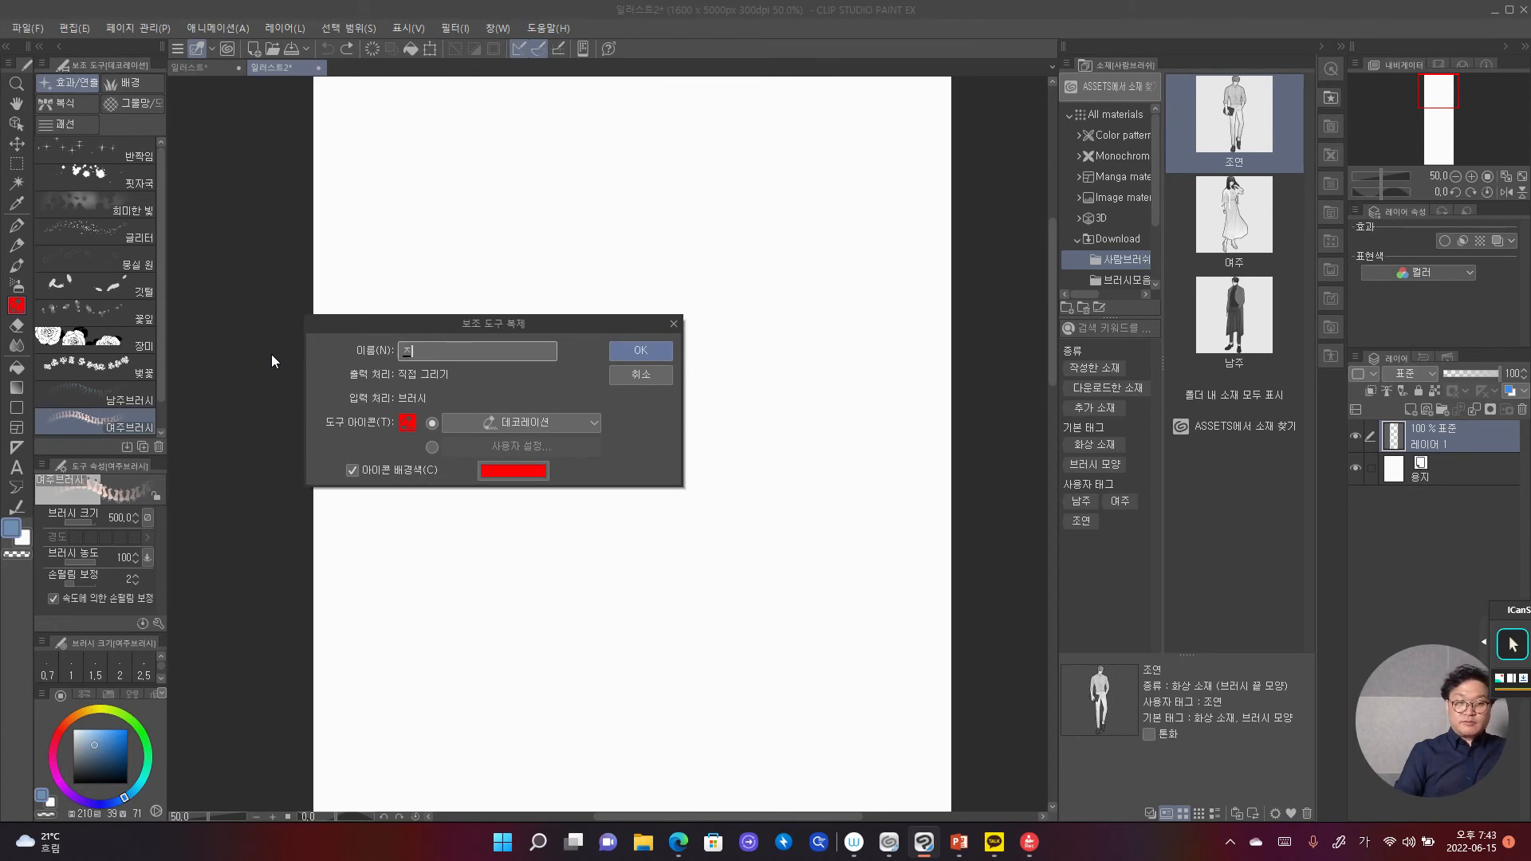
type("브러시")
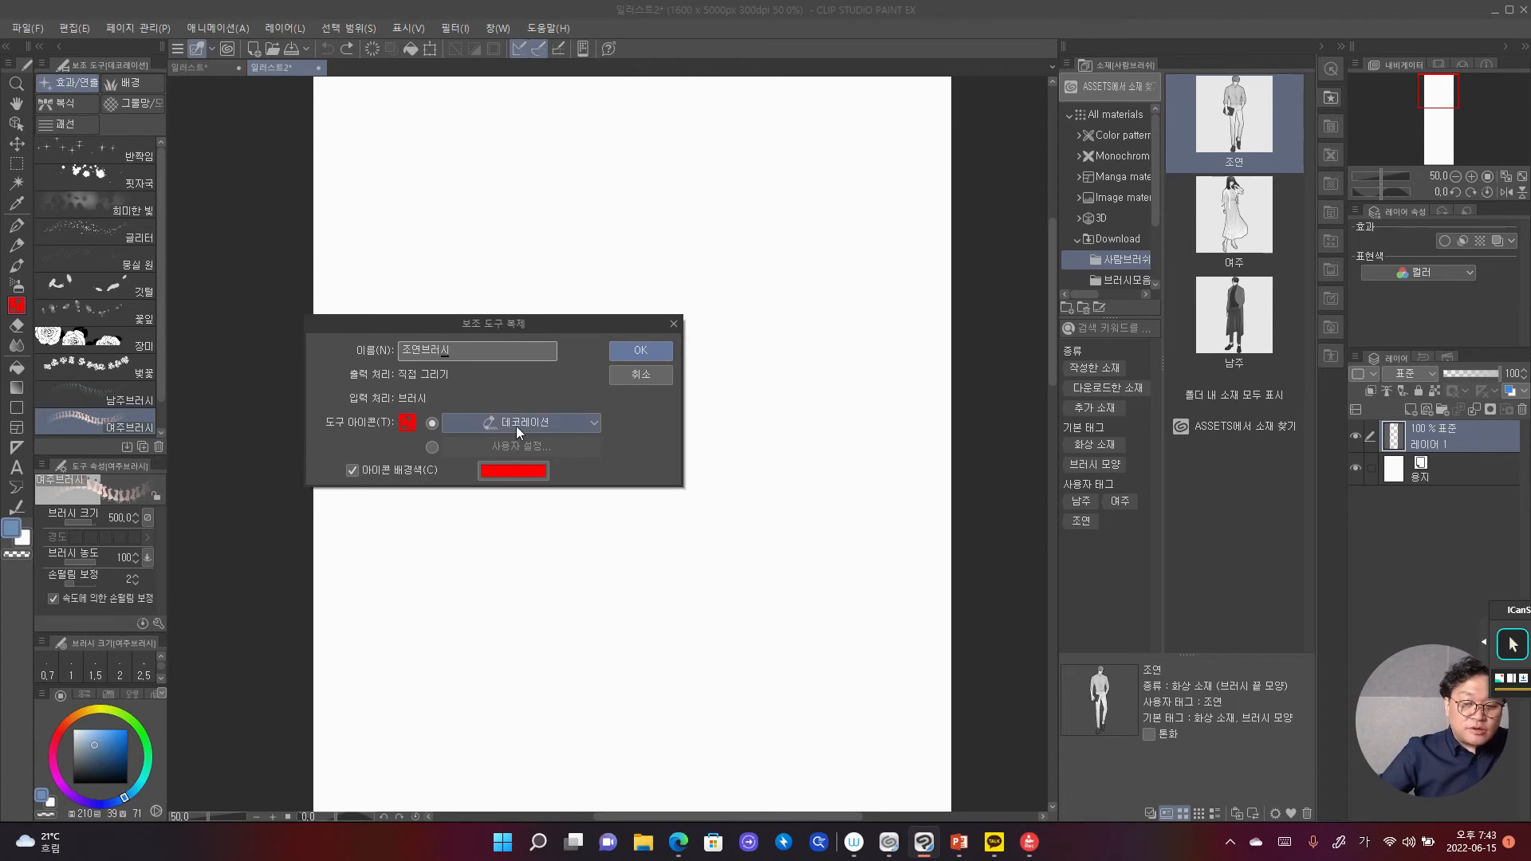
Step: Set the 조연브러시 icon background colour to a bright green (hue 143) and create the duplicate
left_click(491, 467)
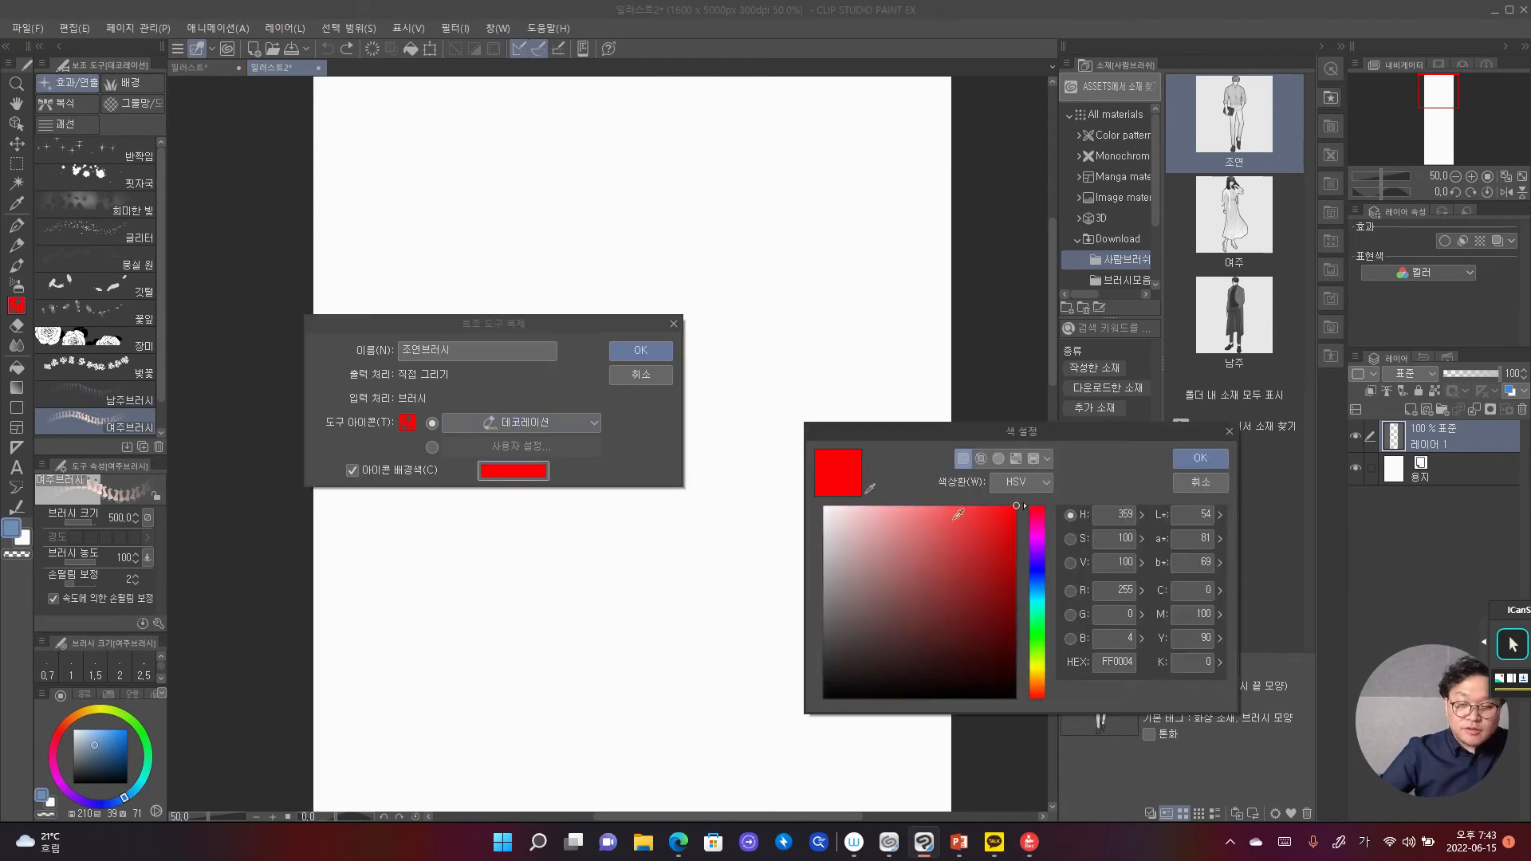
left_click_drag(1036, 602, 1039, 622)
left_click_drag(998, 568, 1017, 522)
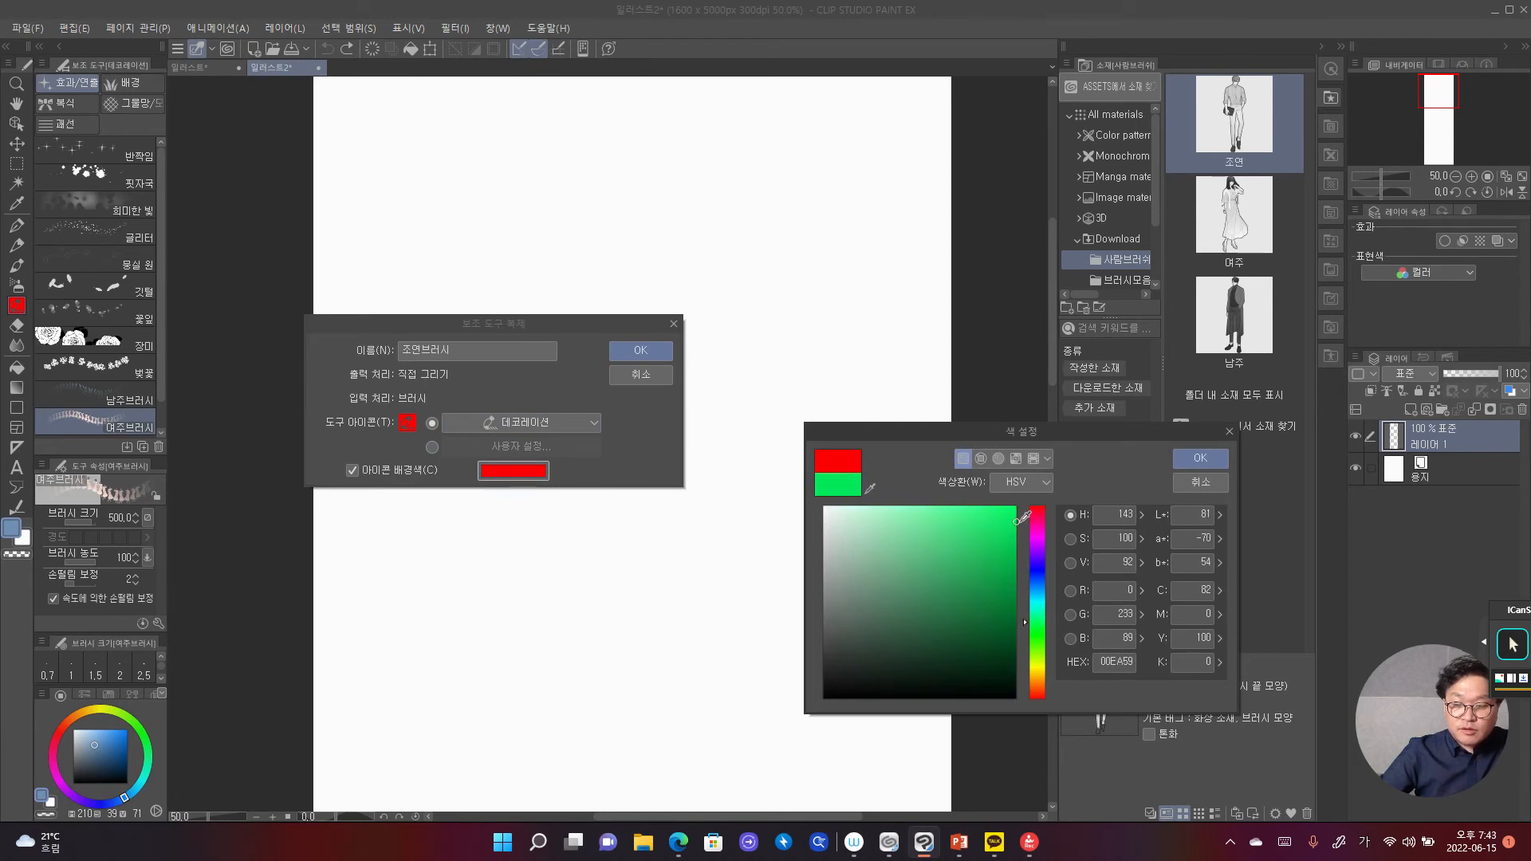
left_click(1222, 452)
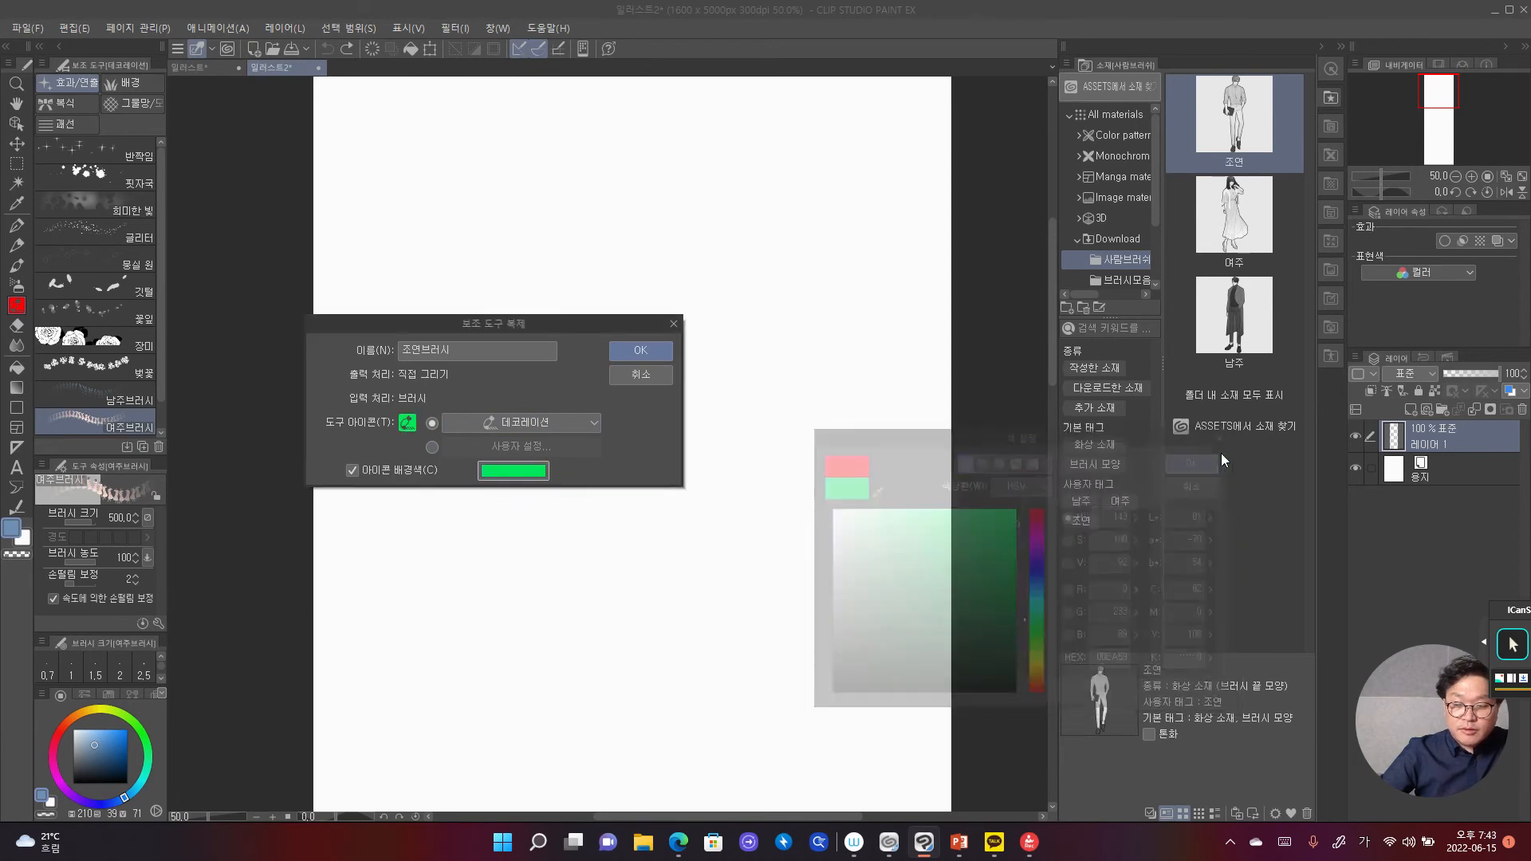
left_click(639, 351)
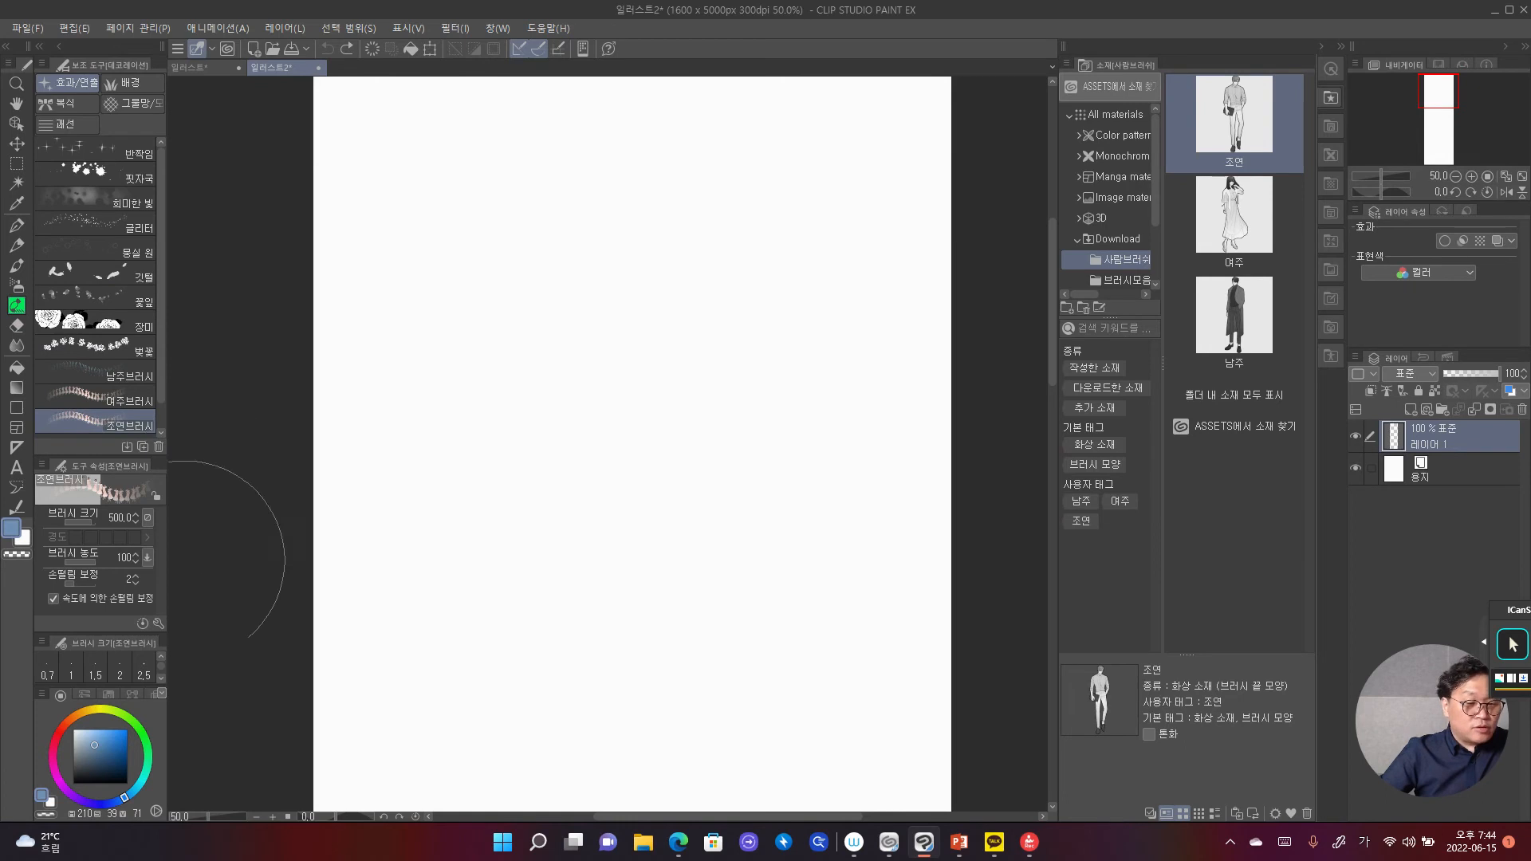
Step: In the detailed settings of 조연브러시, delete the inherited 여주 brush tip shape
left_click(158, 624)
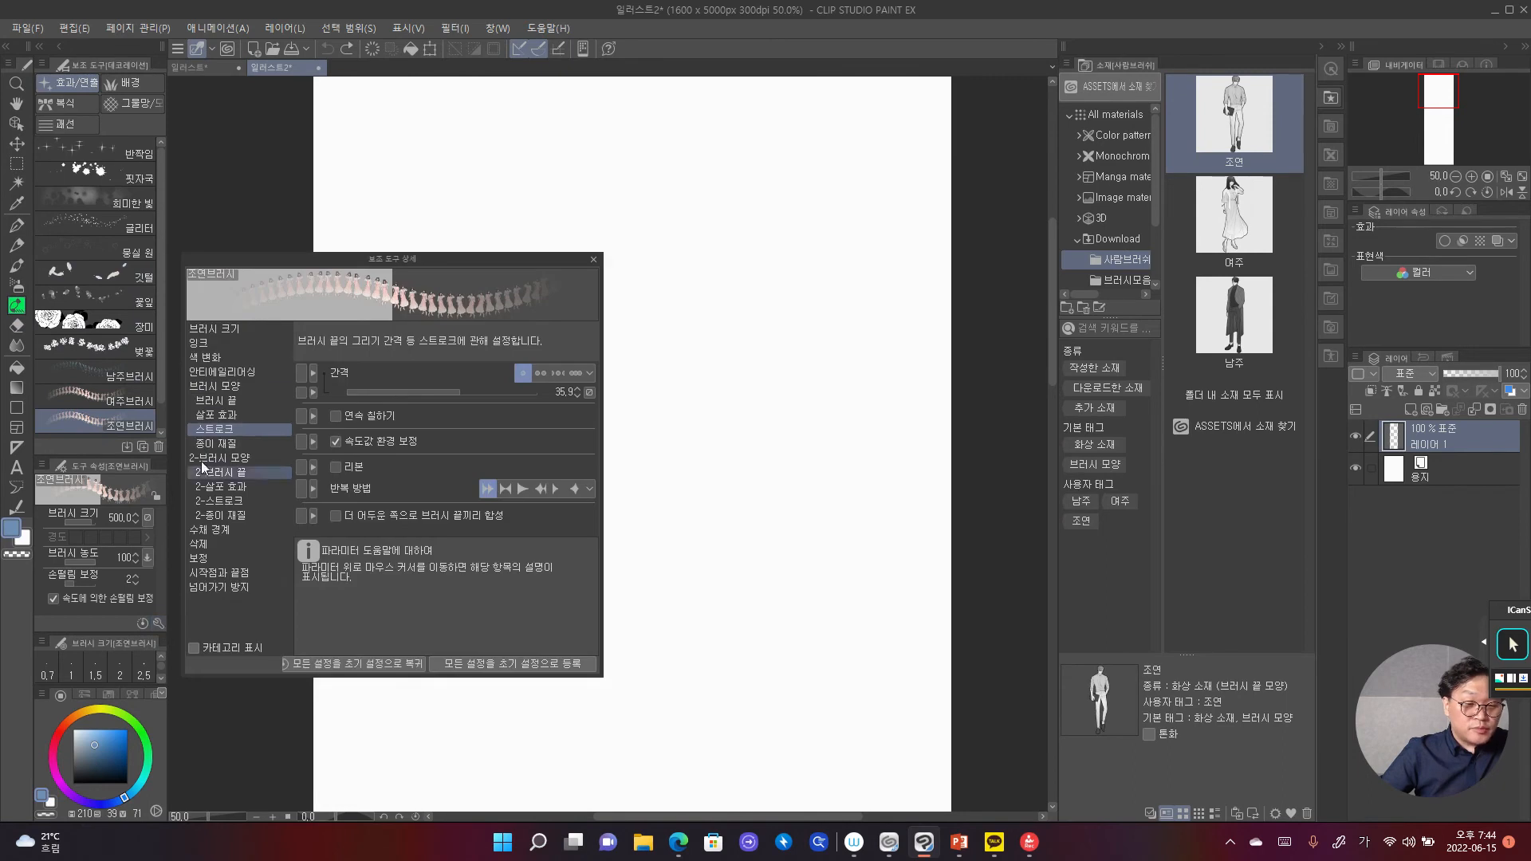
left_click(246, 404)
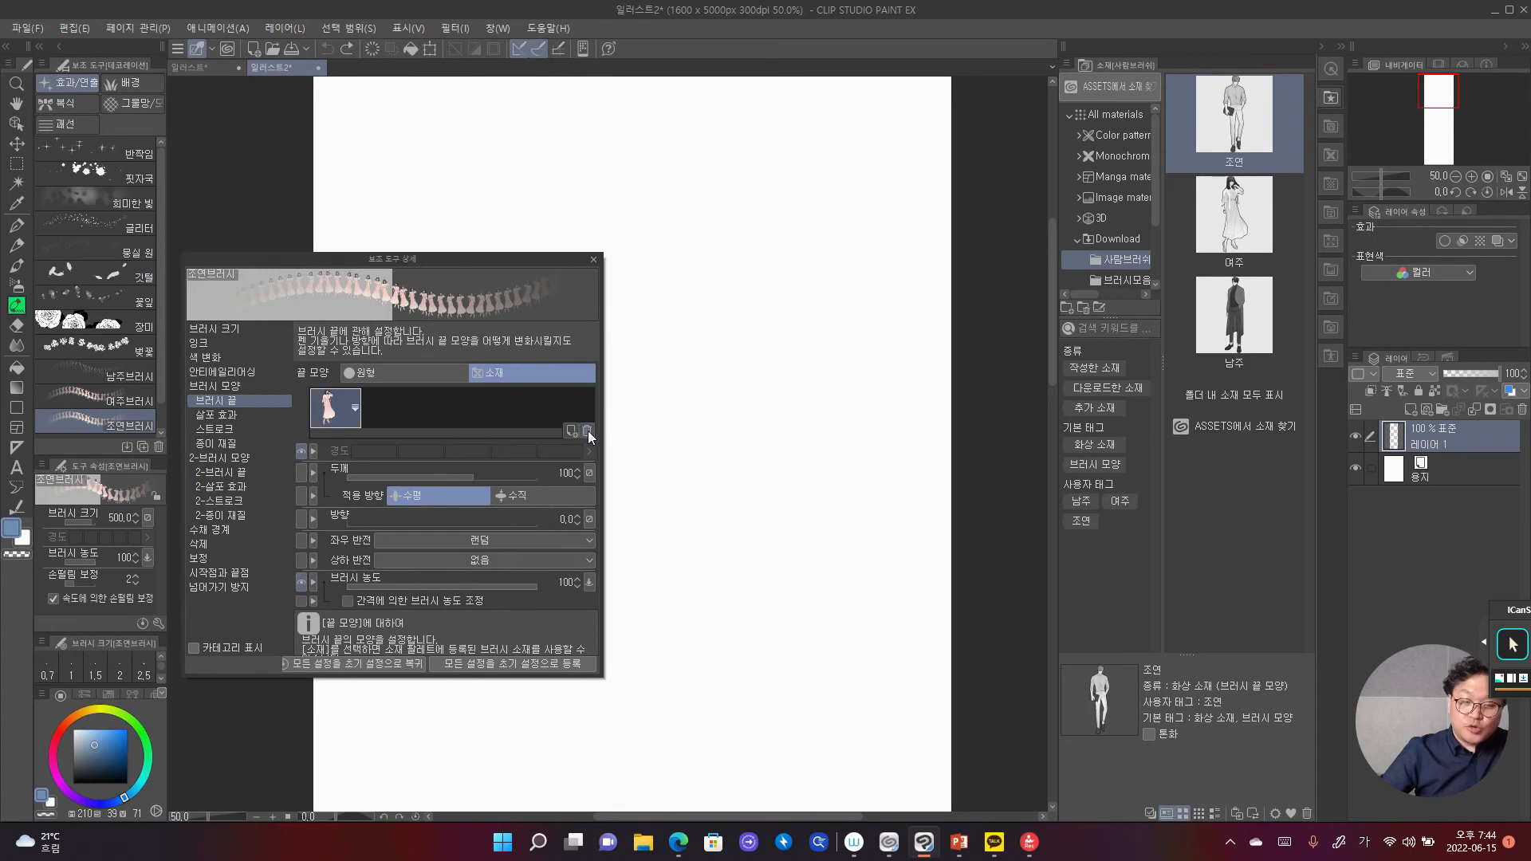
left_click(587, 430)
key("Return")
Step: Find the 조연 material, add it as the brush tip of 조연브러시, check the stroke settings and close the detailed settings
left_click(372, 410)
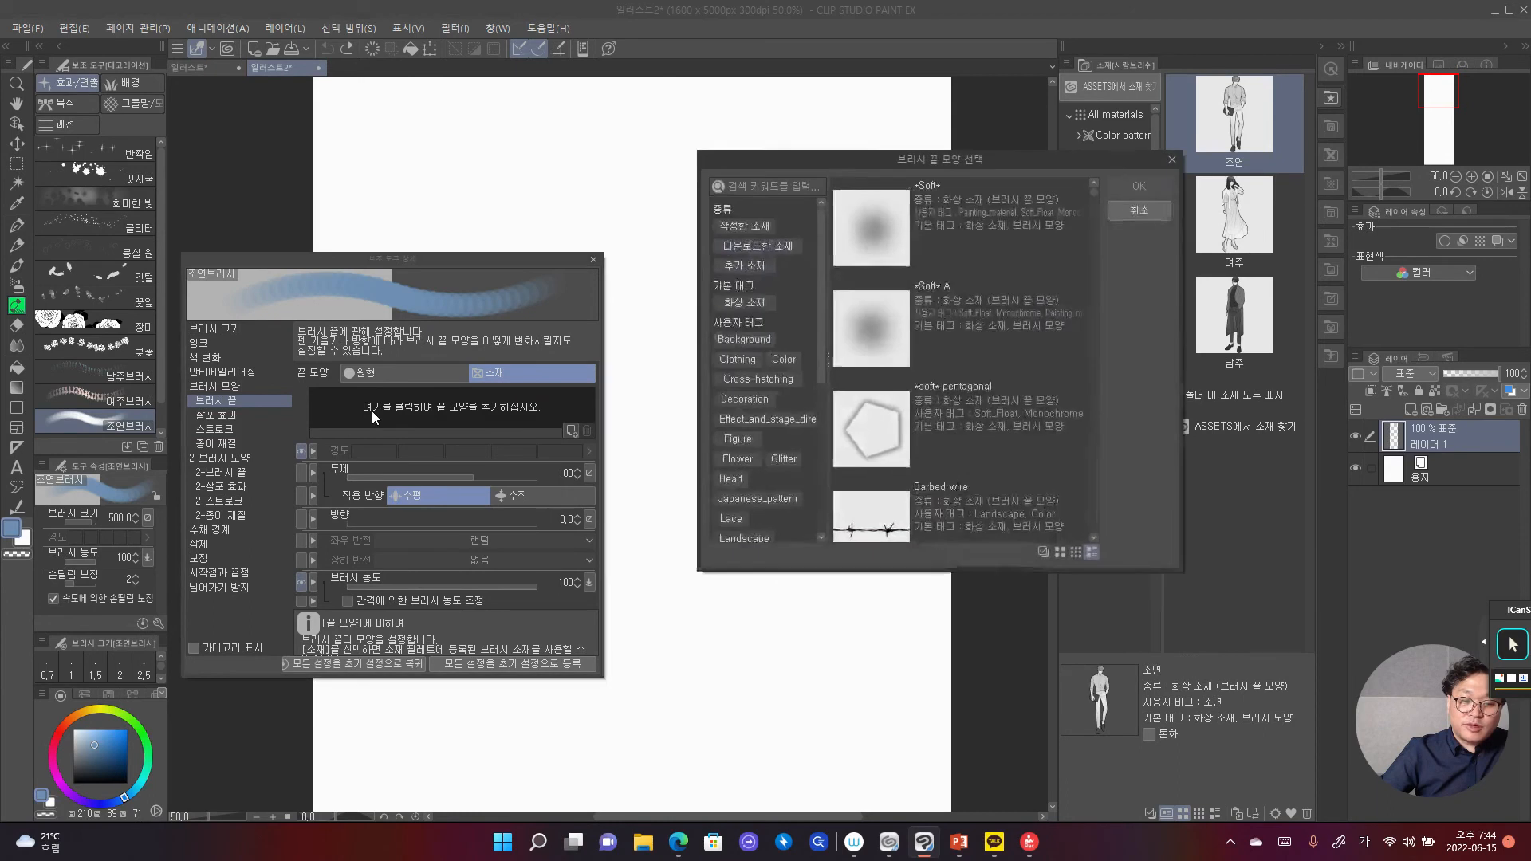
left_click(750, 185)
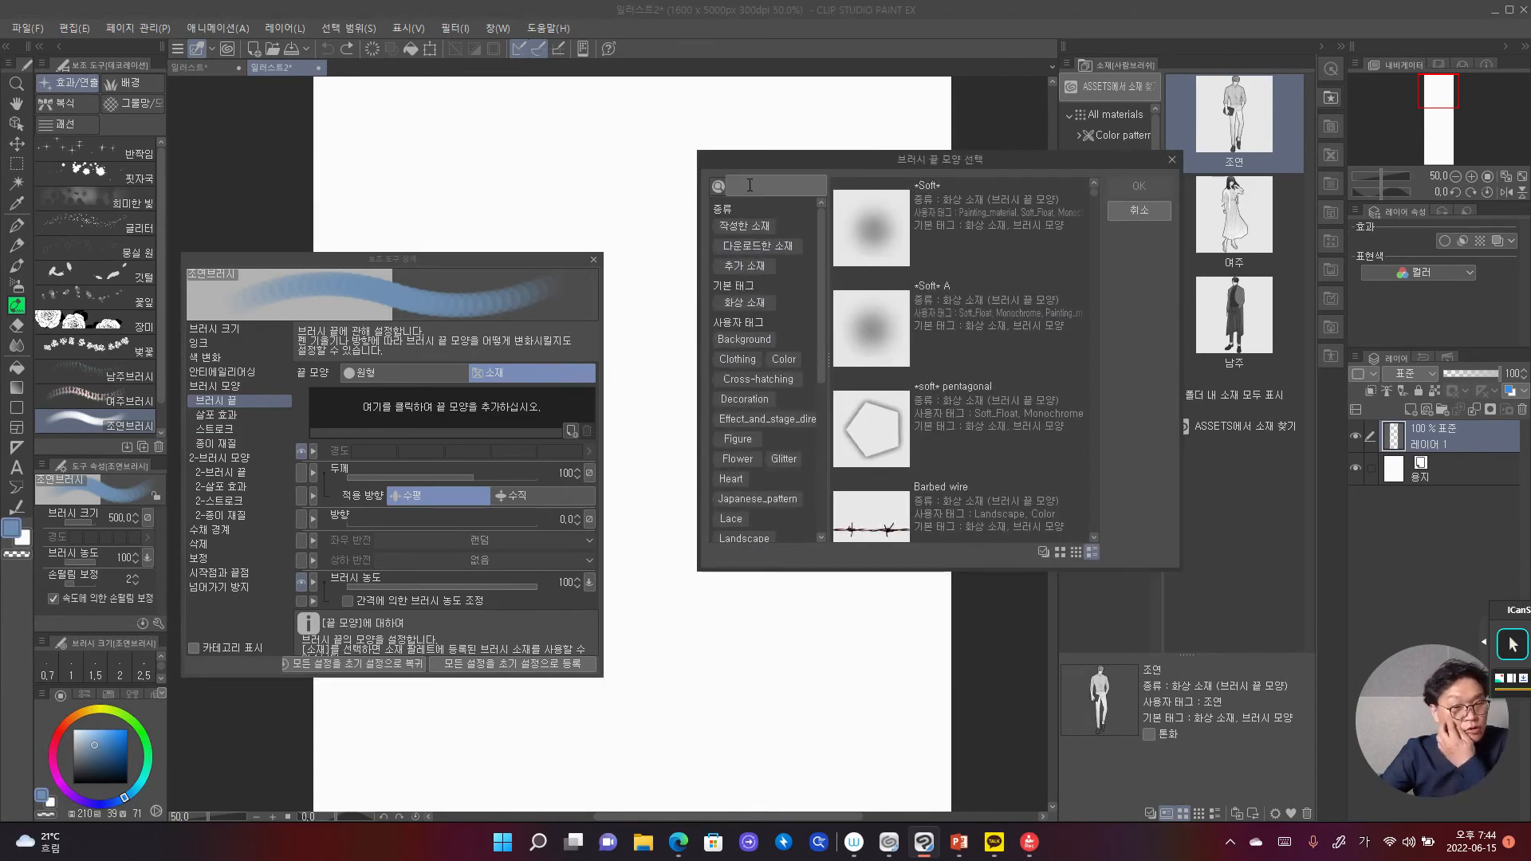
key("Hangul")
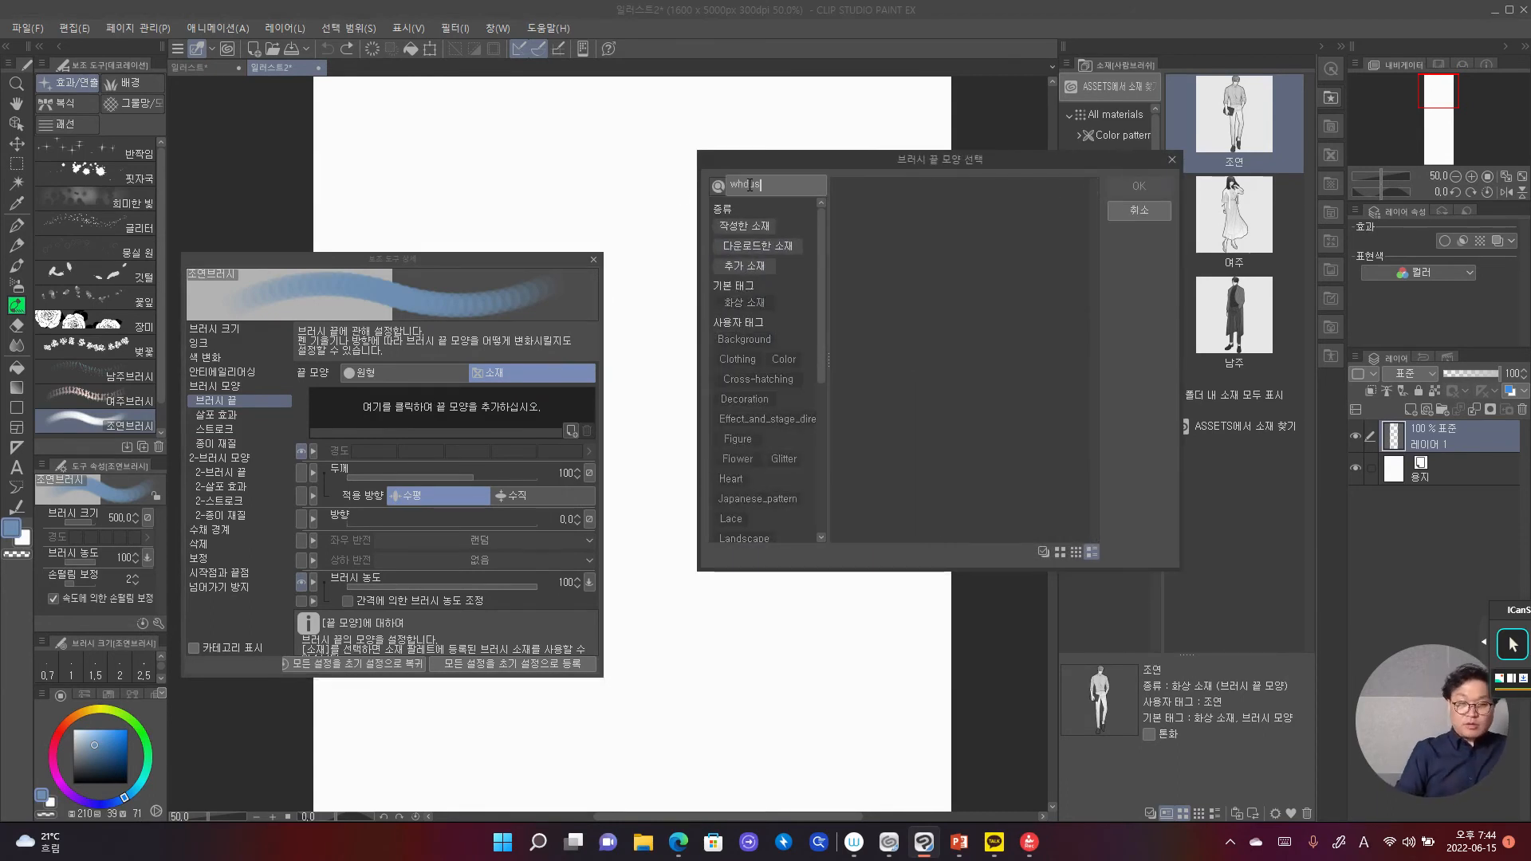
key("Hangul")
type("조연")
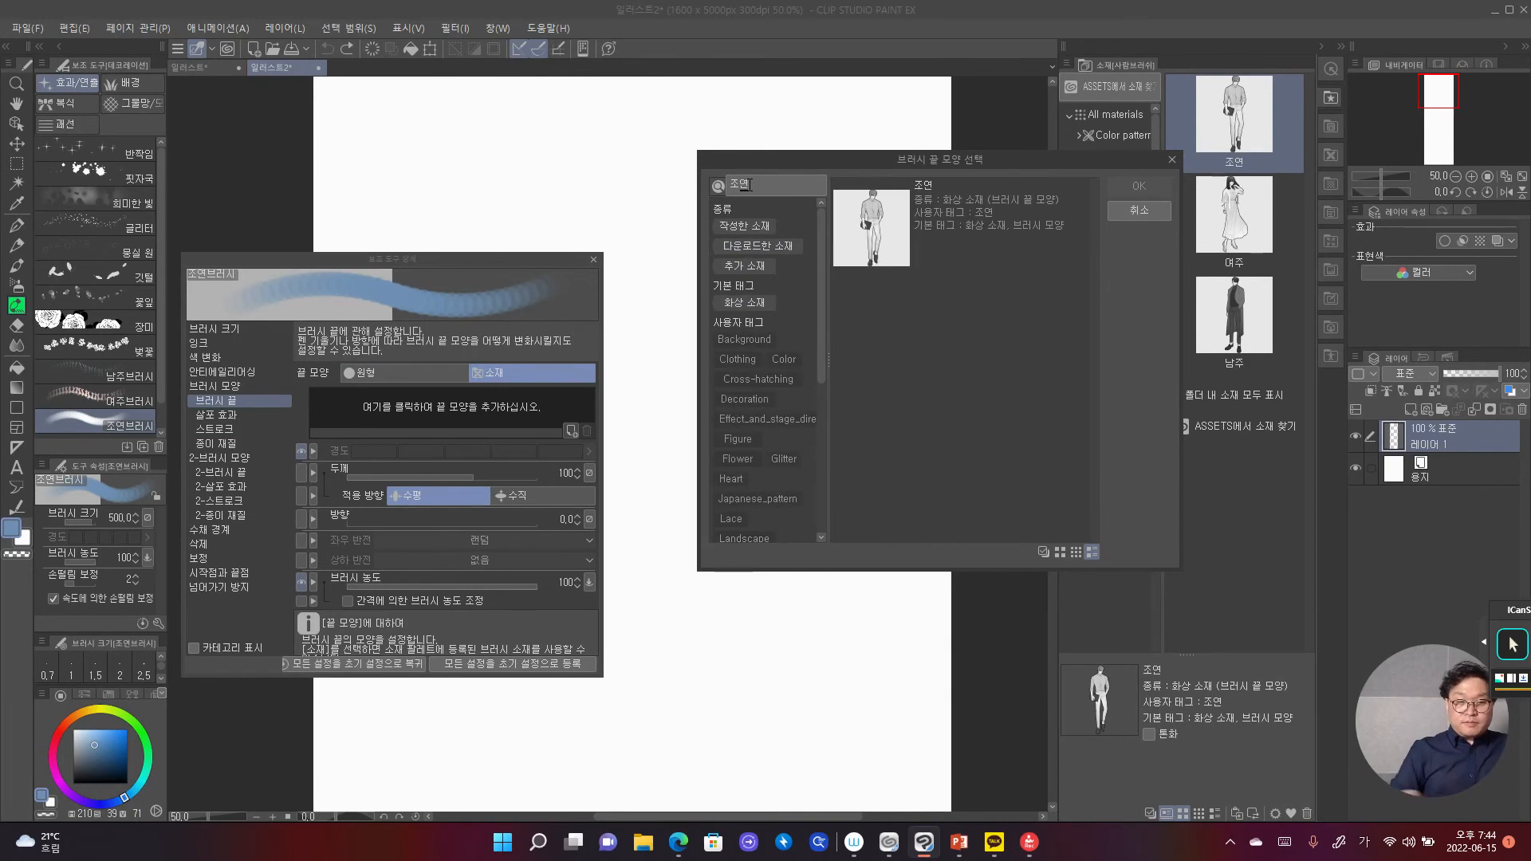
left_click(971, 222)
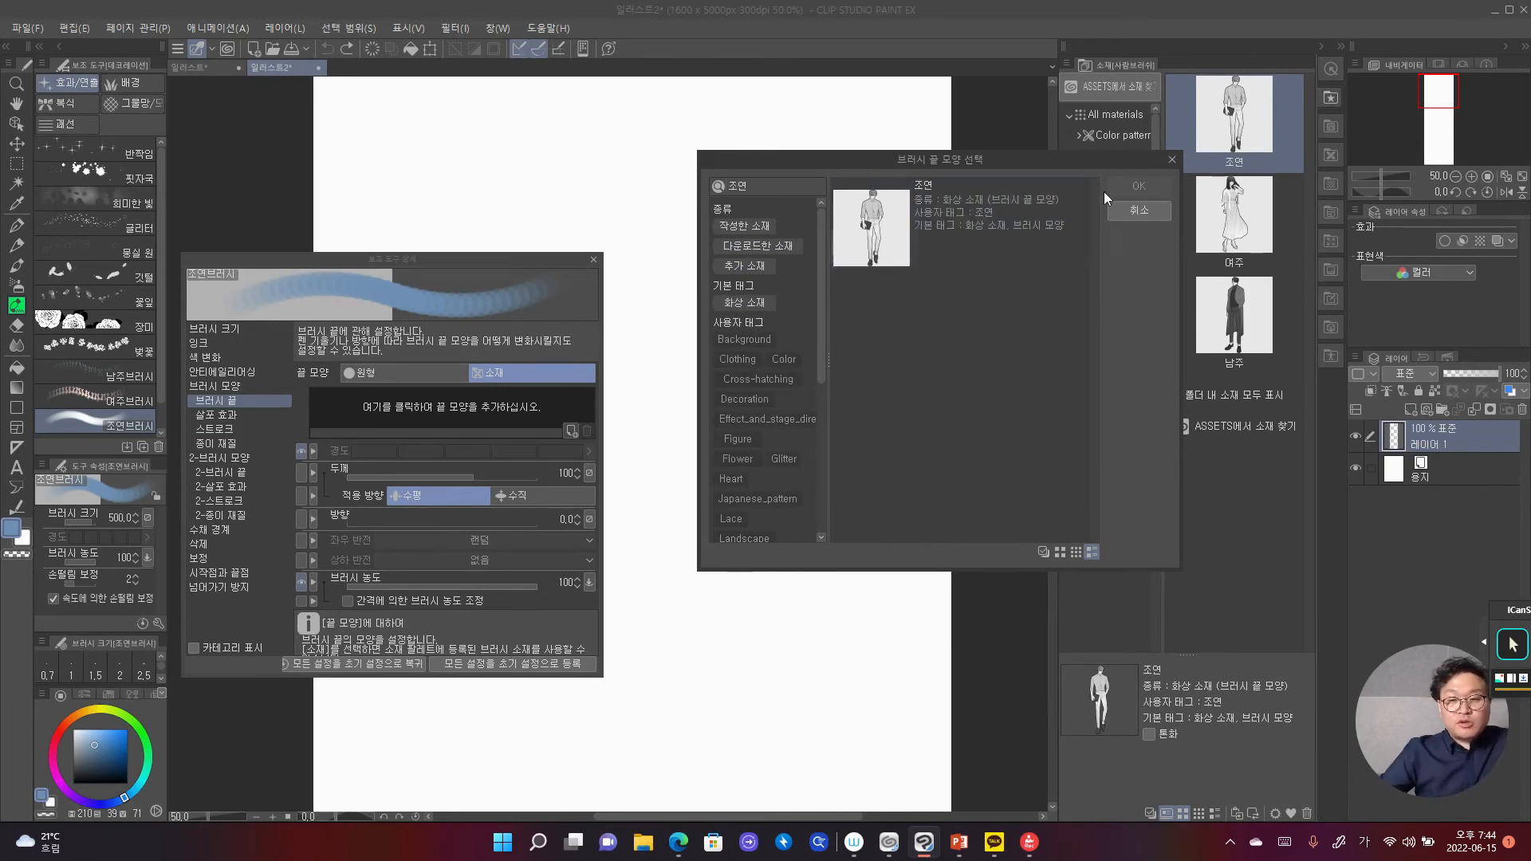
left_click(1011, 203)
left_click(1155, 188)
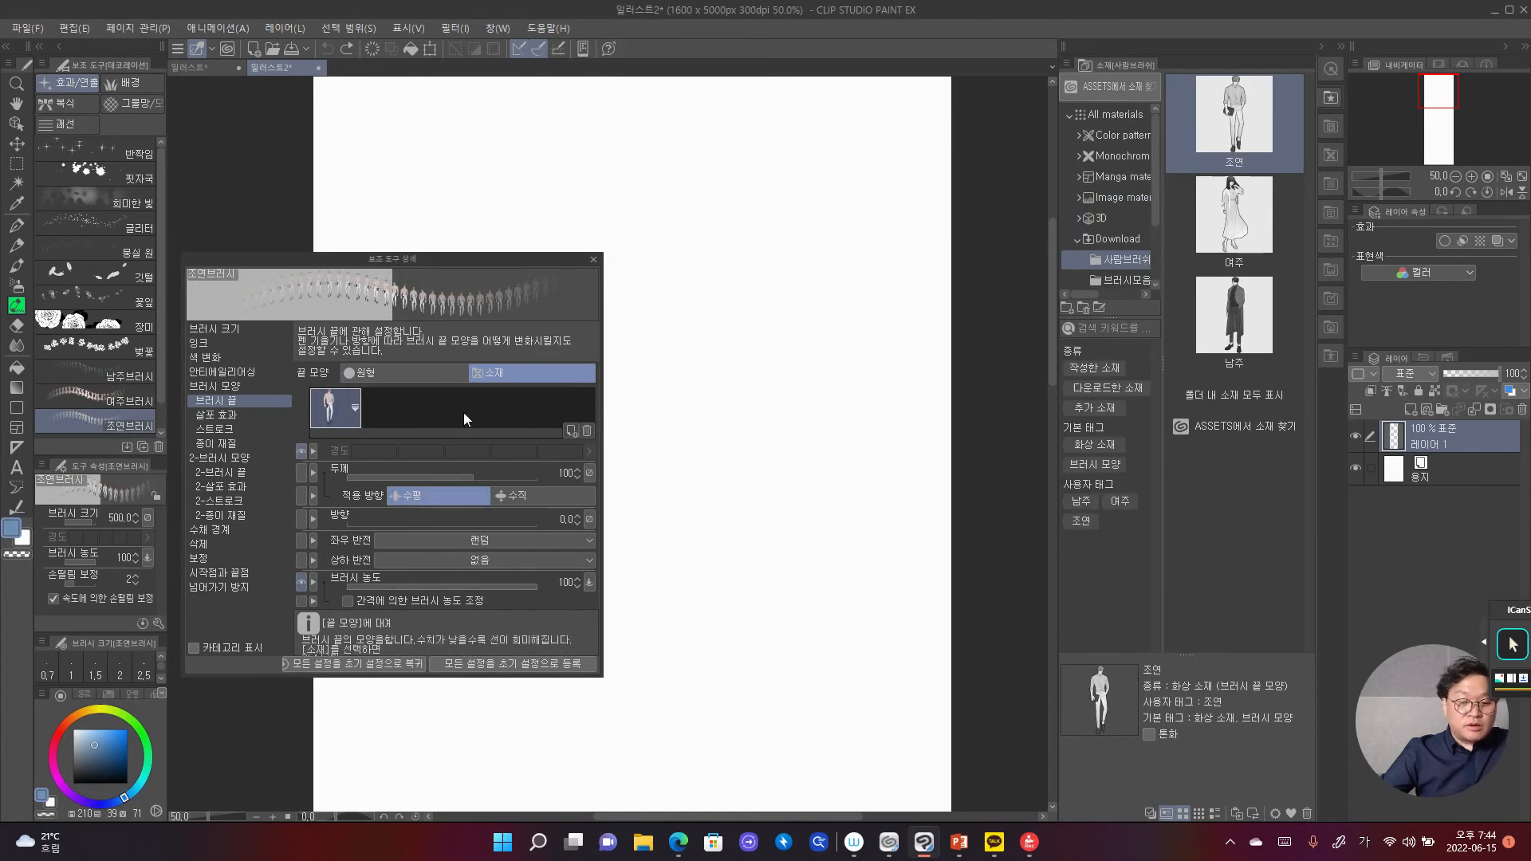
left_click(237, 429)
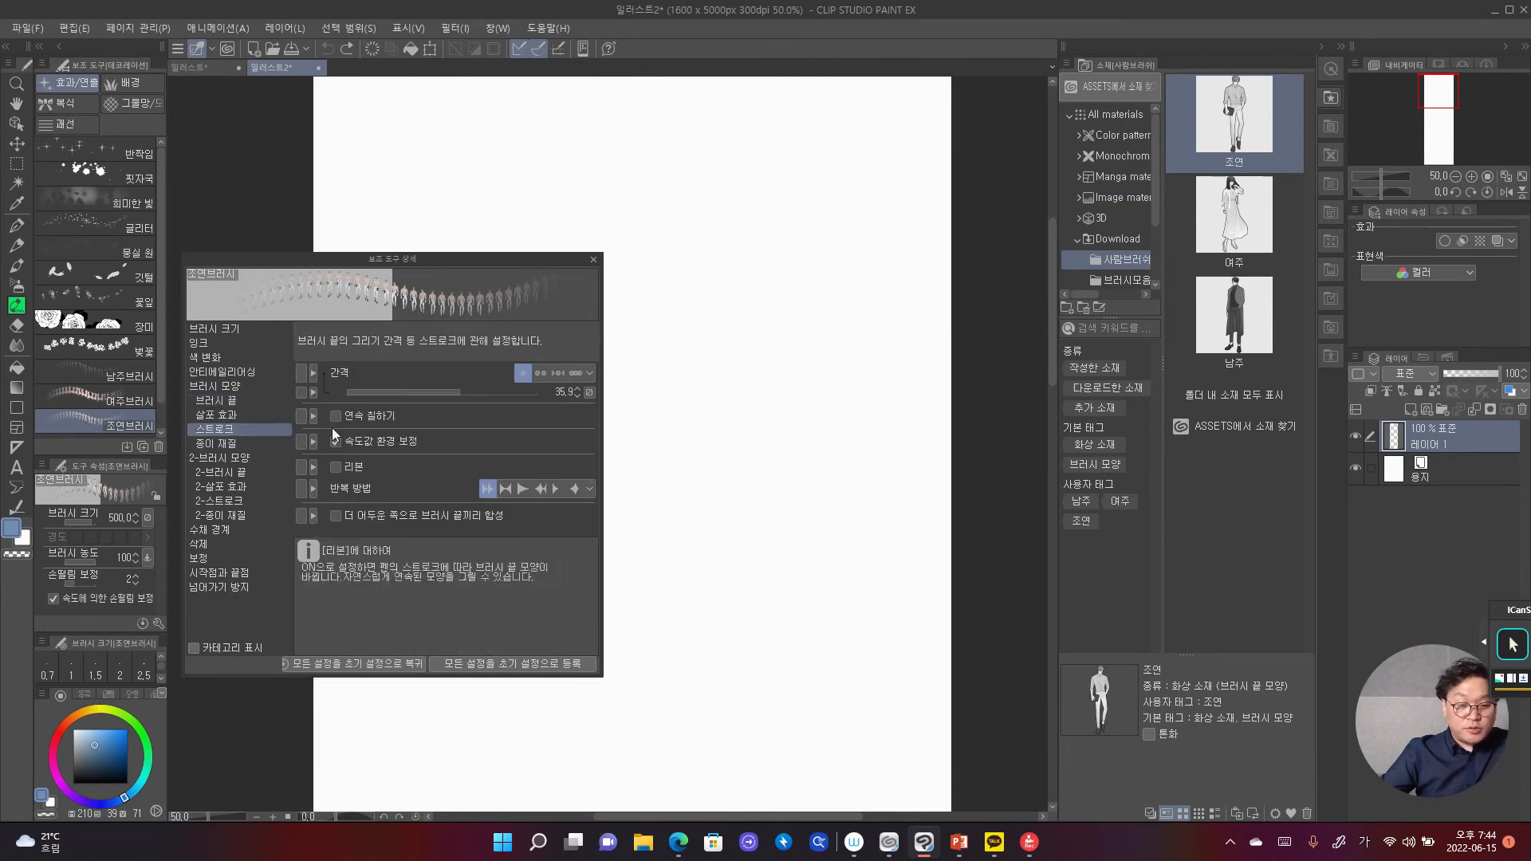
left_click(594, 259)
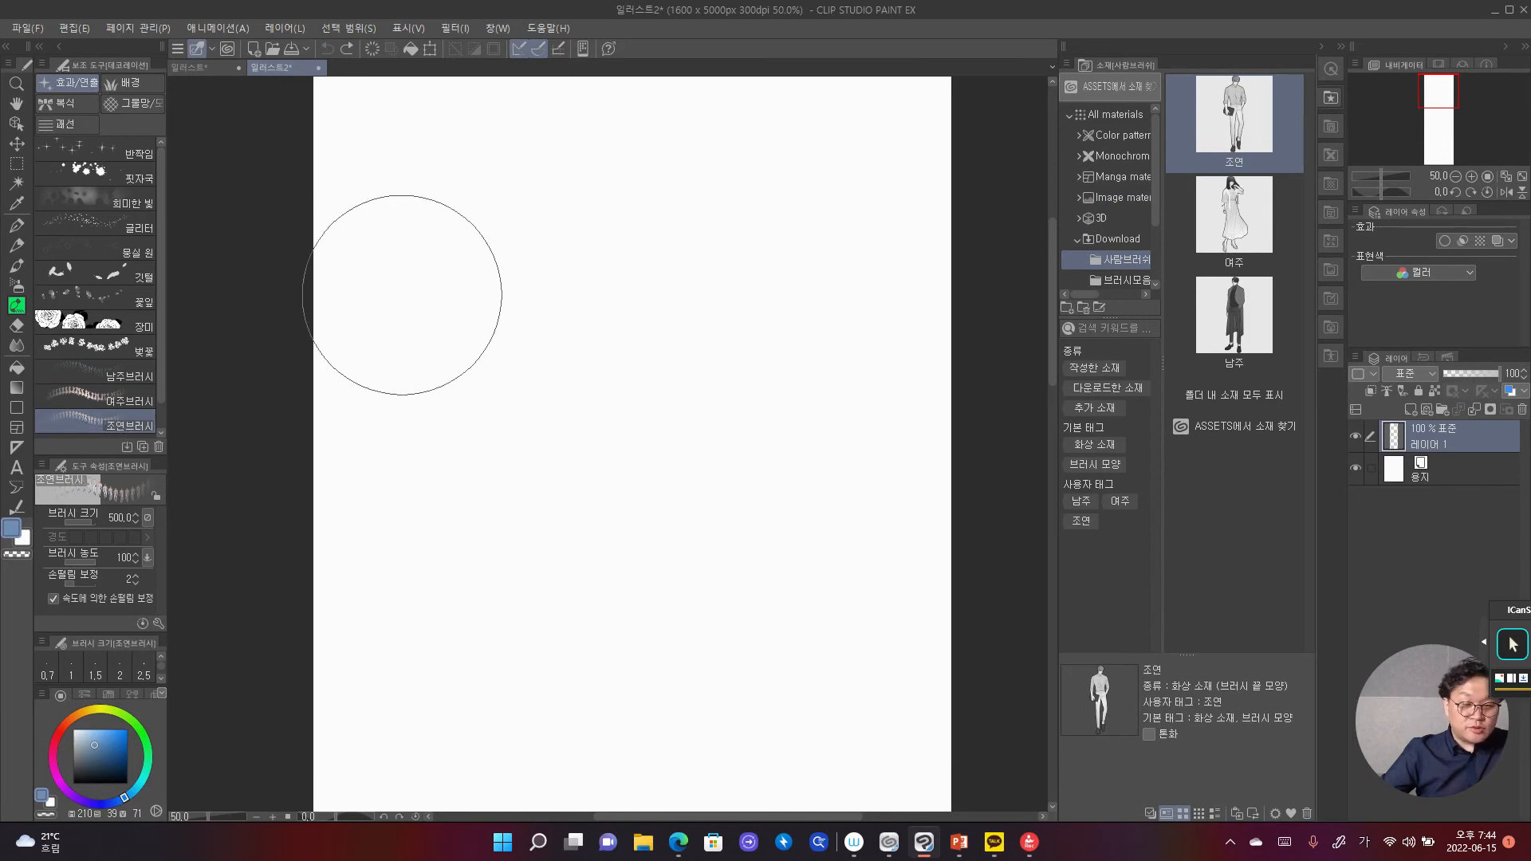
Step: Test 조연브러시 by covering the upper canvas with a dense crowd of characters and undo the strokes
mouse_move(439, 261)
left_mouse_down()
mouse_move(755, 291)
mouse_move(782, 303)
mouse_move(821, 408)
mouse_move(800, 466)
mouse_move(561, 464)
mouse_move(473, 500)
mouse_move(426, 630)
mouse_move(550, 659)
mouse_move(837, 643)
left_mouse_up()
mouse_move(902, 511)
left_mouse_down()
mouse_move(943, 310)
mouse_move(973, 535)
mouse_move(929, 629)
mouse_move(899, 557)
mouse_move(908, 416)
mouse_move(859, 303)
mouse_move(693, 524)
mouse_move(637, 657)
mouse_move(465, 420)
mouse_move(827, 501)
mouse_move(794, 449)
mouse_move(449, 505)
mouse_move(329, 465)
mouse_move(757, 530)
mouse_move(971, 393)
mouse_move(538, 360)
mouse_move(562, 463)
mouse_move(638, 416)
mouse_move(703, 523)
mouse_move(785, 511)
left_mouse_up()
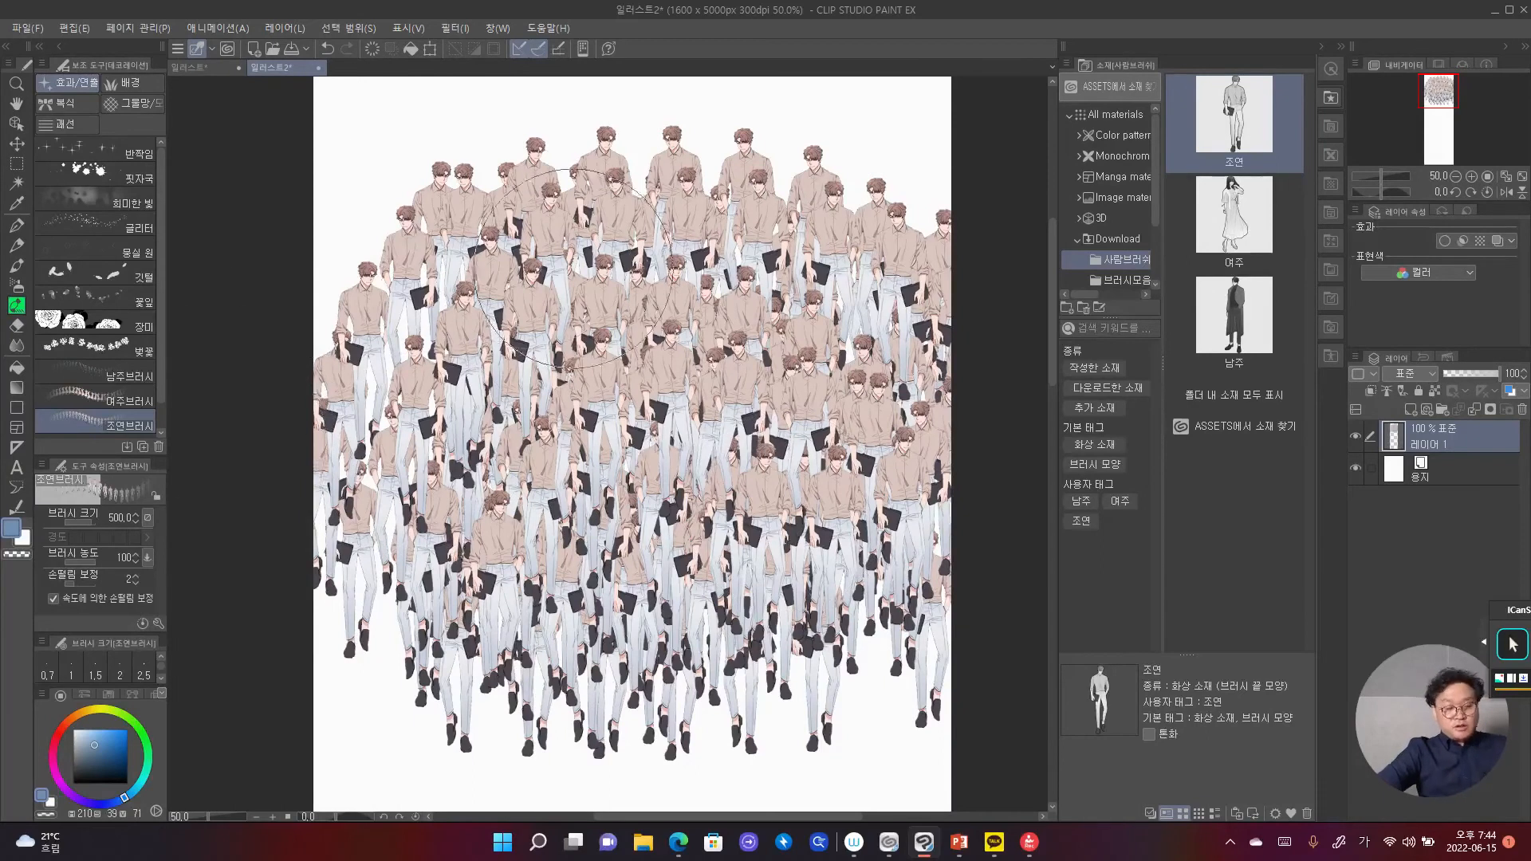
key("ctrl+z")
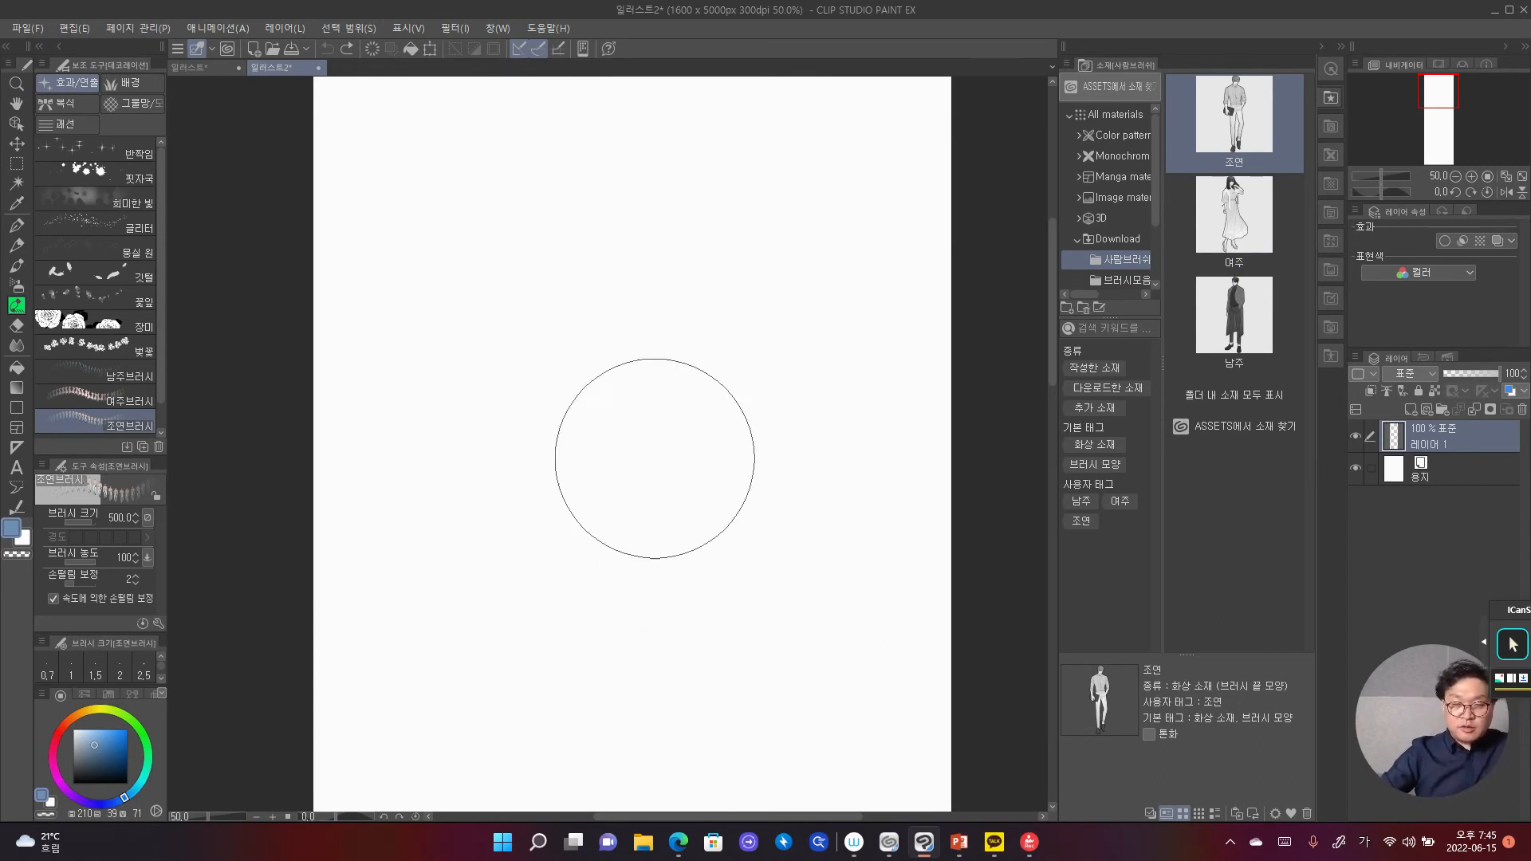
Step: Start a duplicate of the 조연브러시 sub tool and name it 등장인물브러시
right_click(118, 424)
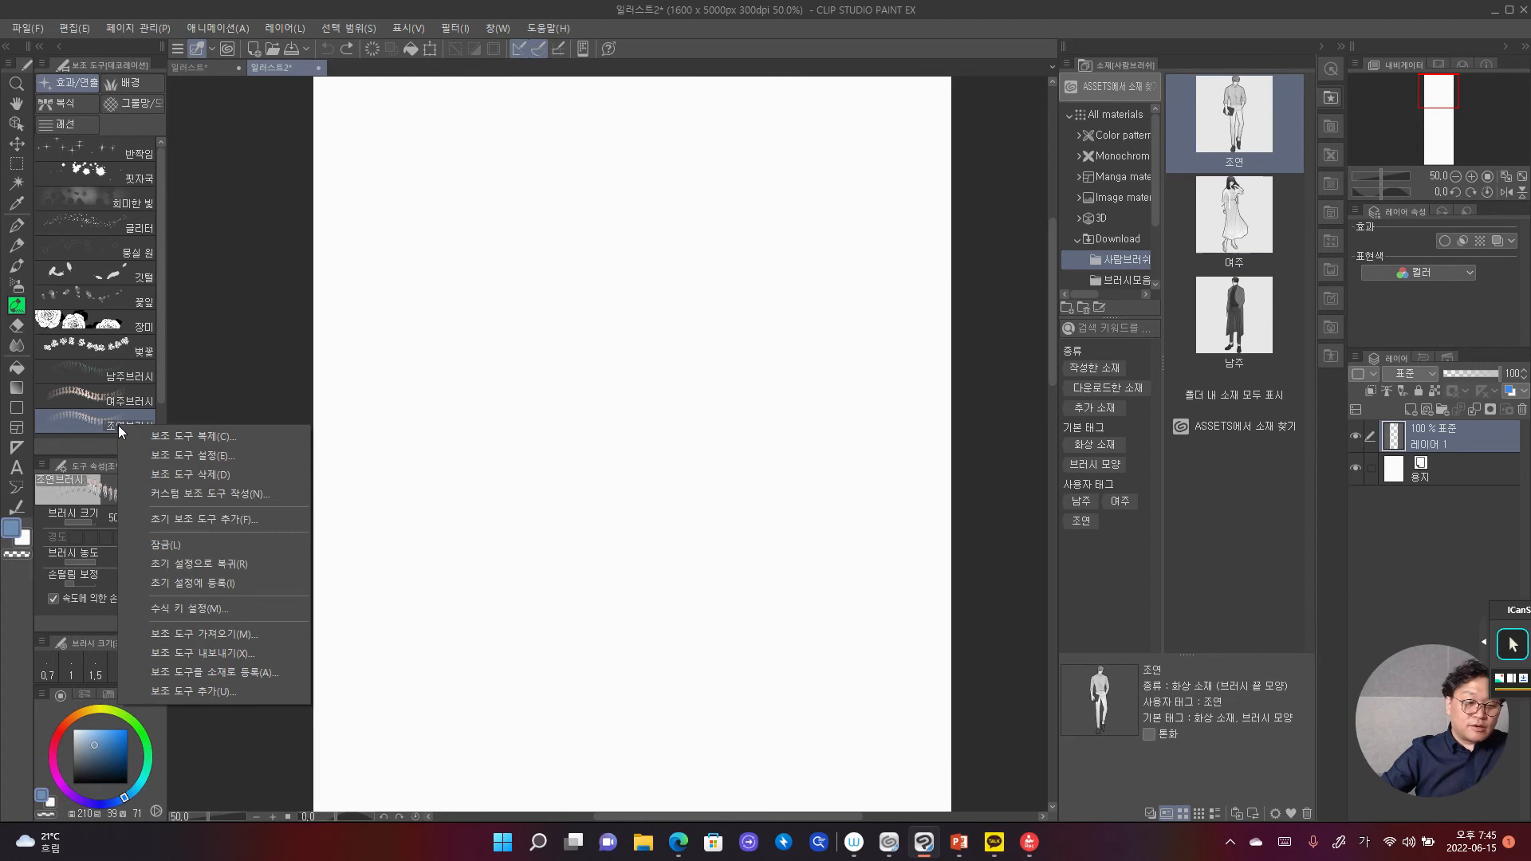
left_click(166, 438)
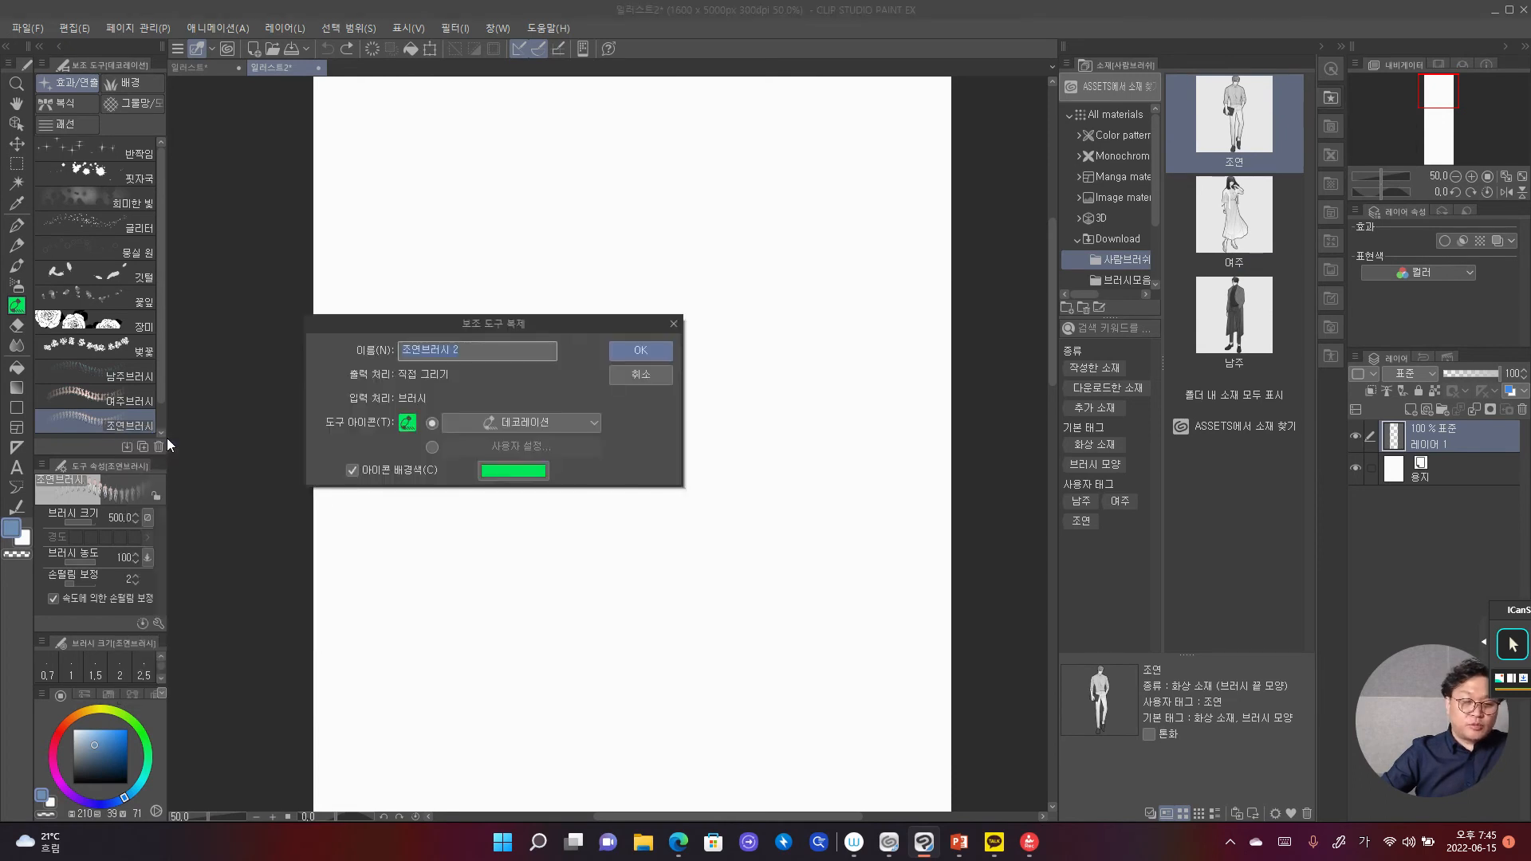
key("Hangul")
type("emd")
key("BackSpace")
key("BackSpace")
key("BackSpace")
key("Hangul")
type("등장이")
type("인물브러시")
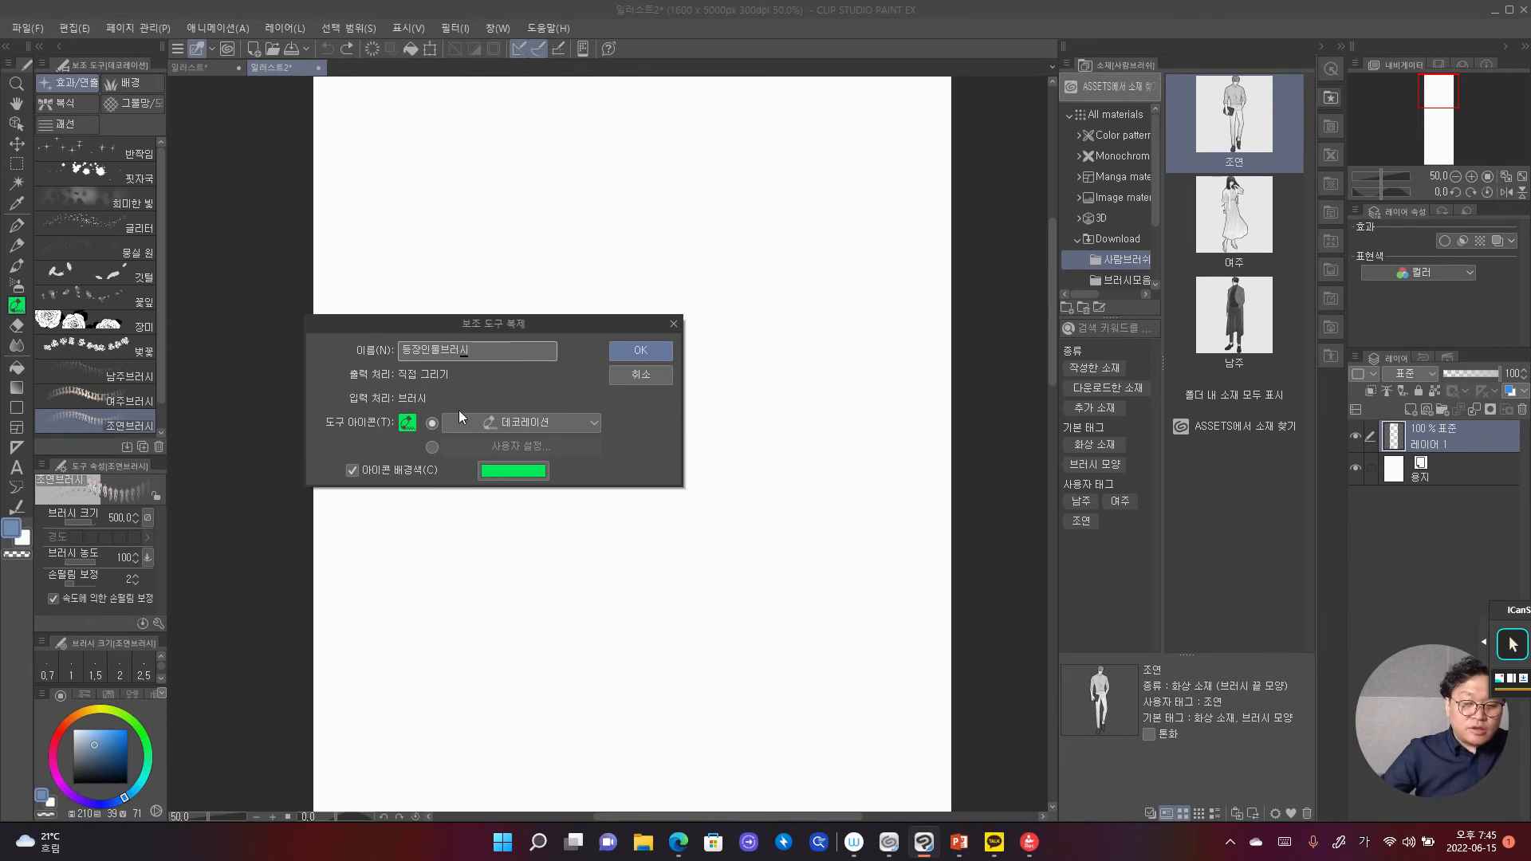
Step: Set the 등장인물브러시 icon background colour to amber (hue 45, HEX FFC000) and create the duplicate
left_click(500, 471)
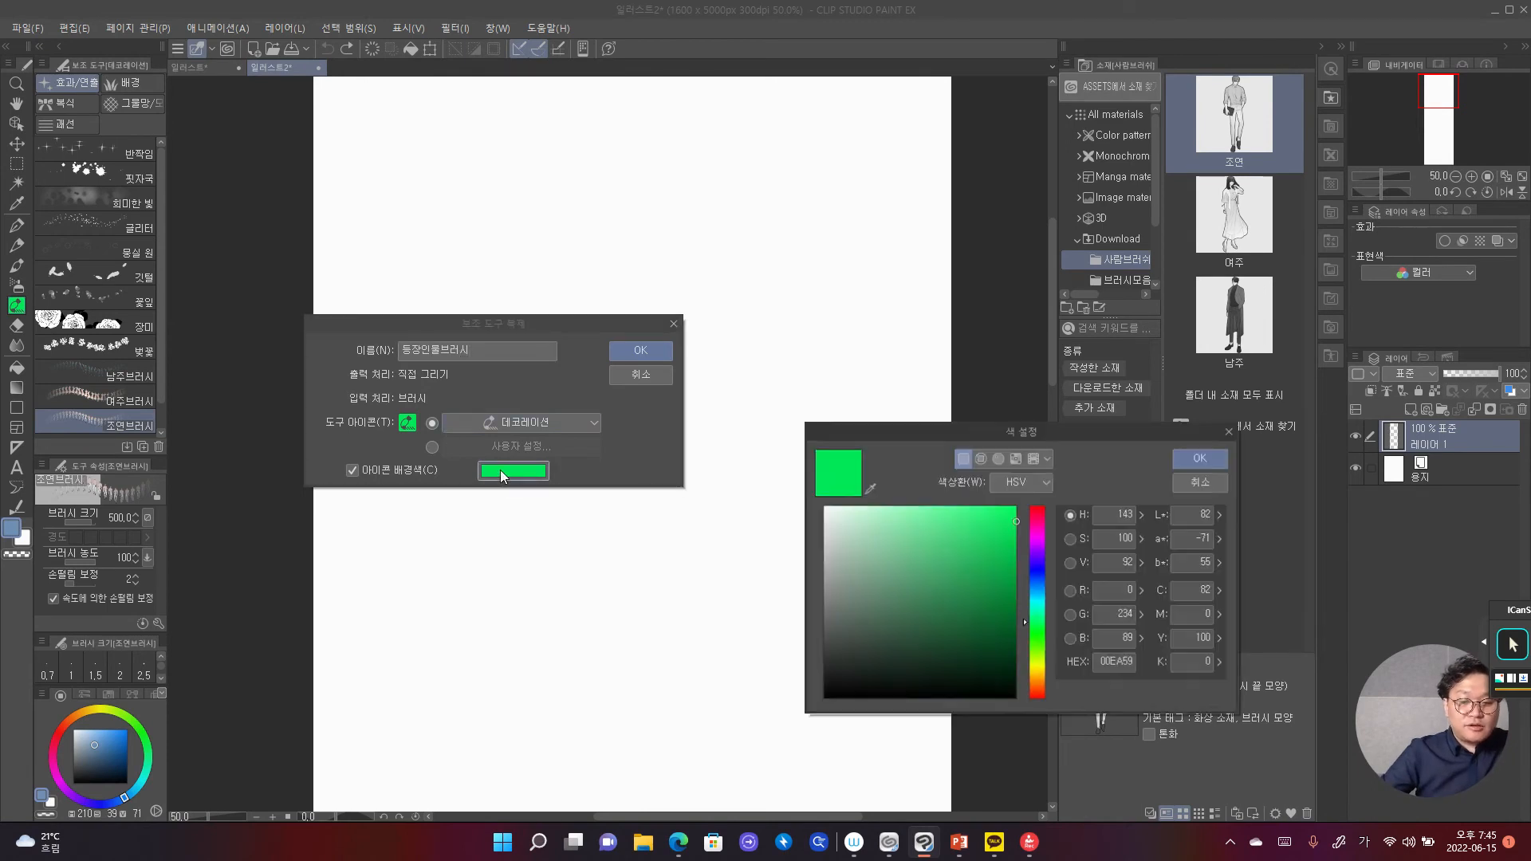
left_click_drag(1040, 673, 1040, 666)
left_click_drag(1012, 514, 1021, 483)
left_click(1037, 673)
left_click_drag(1038, 673, 1038, 674)
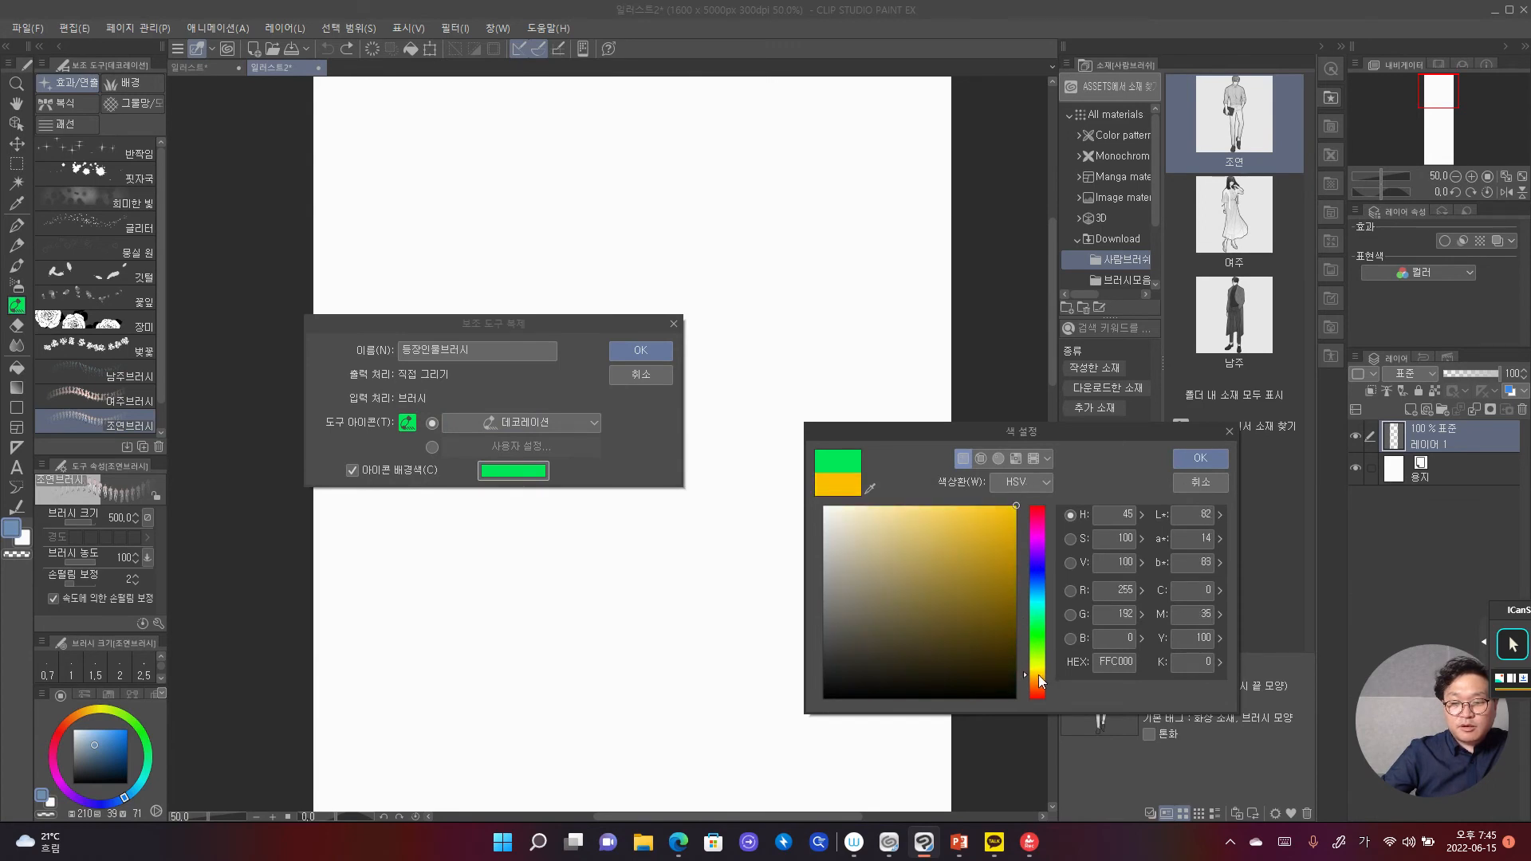
left_click(1189, 461)
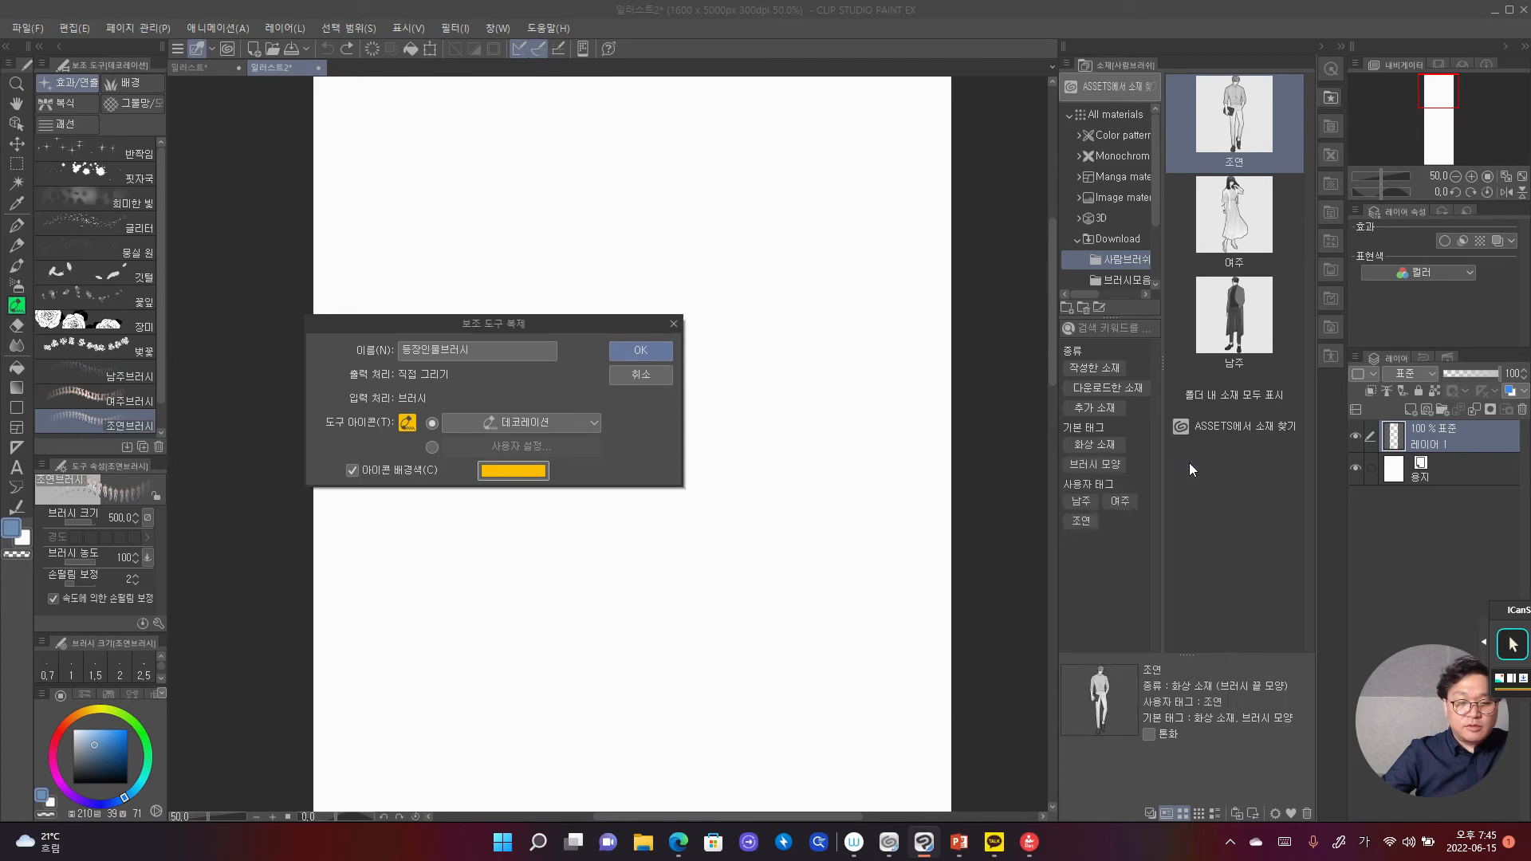
left_click(646, 356)
scroll(98, 376, "down", 1)
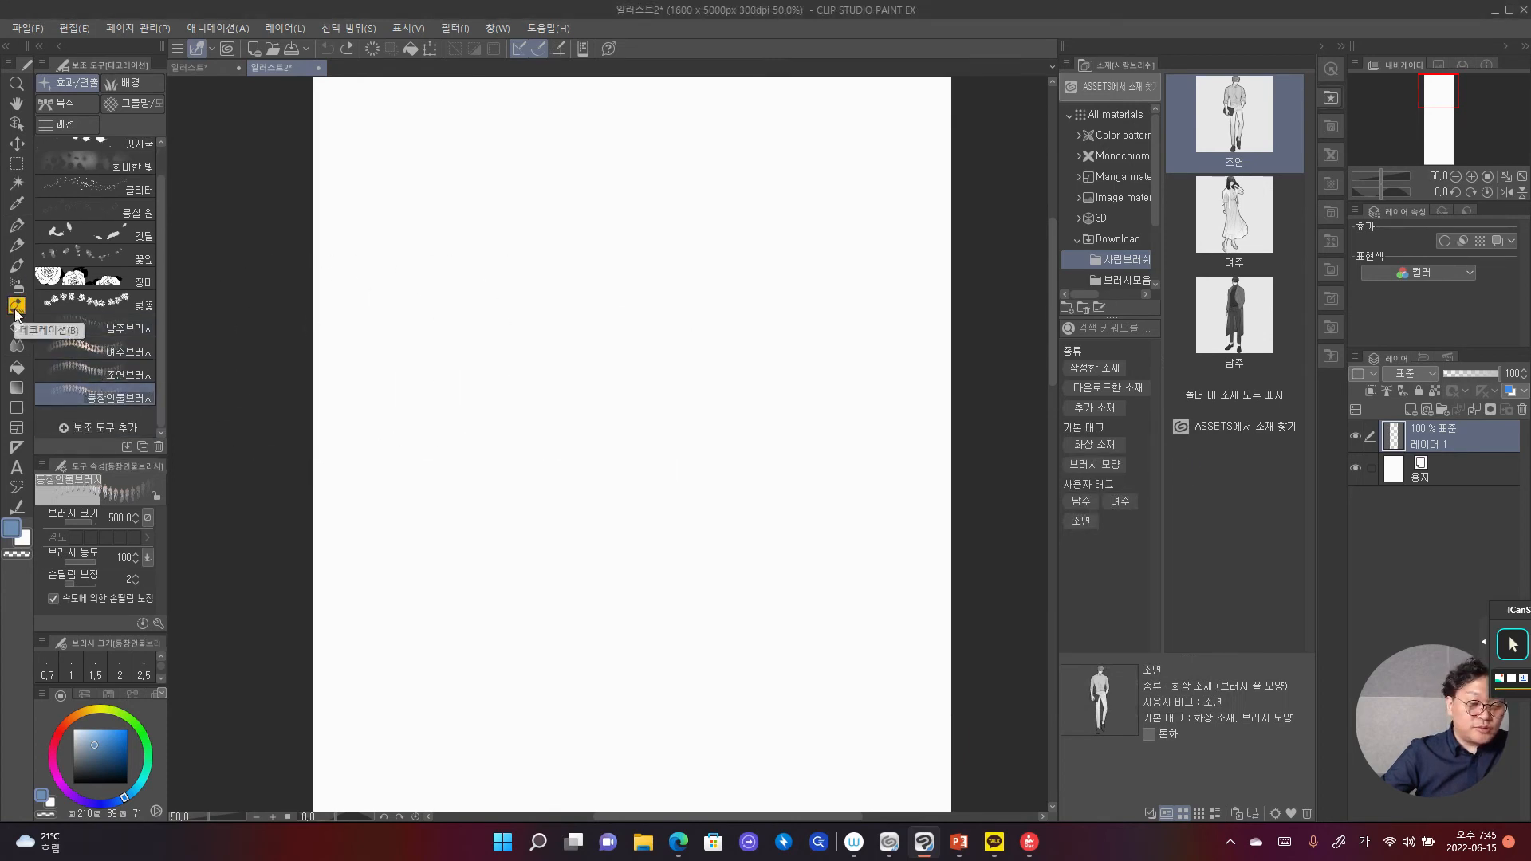
Step: In the detailed overflow-prevention settings of 등장인물브러시, enable 참조 레이어의 선을 넘어가지 않음 and set 색의 오차 to 0.0
left_click(159, 623)
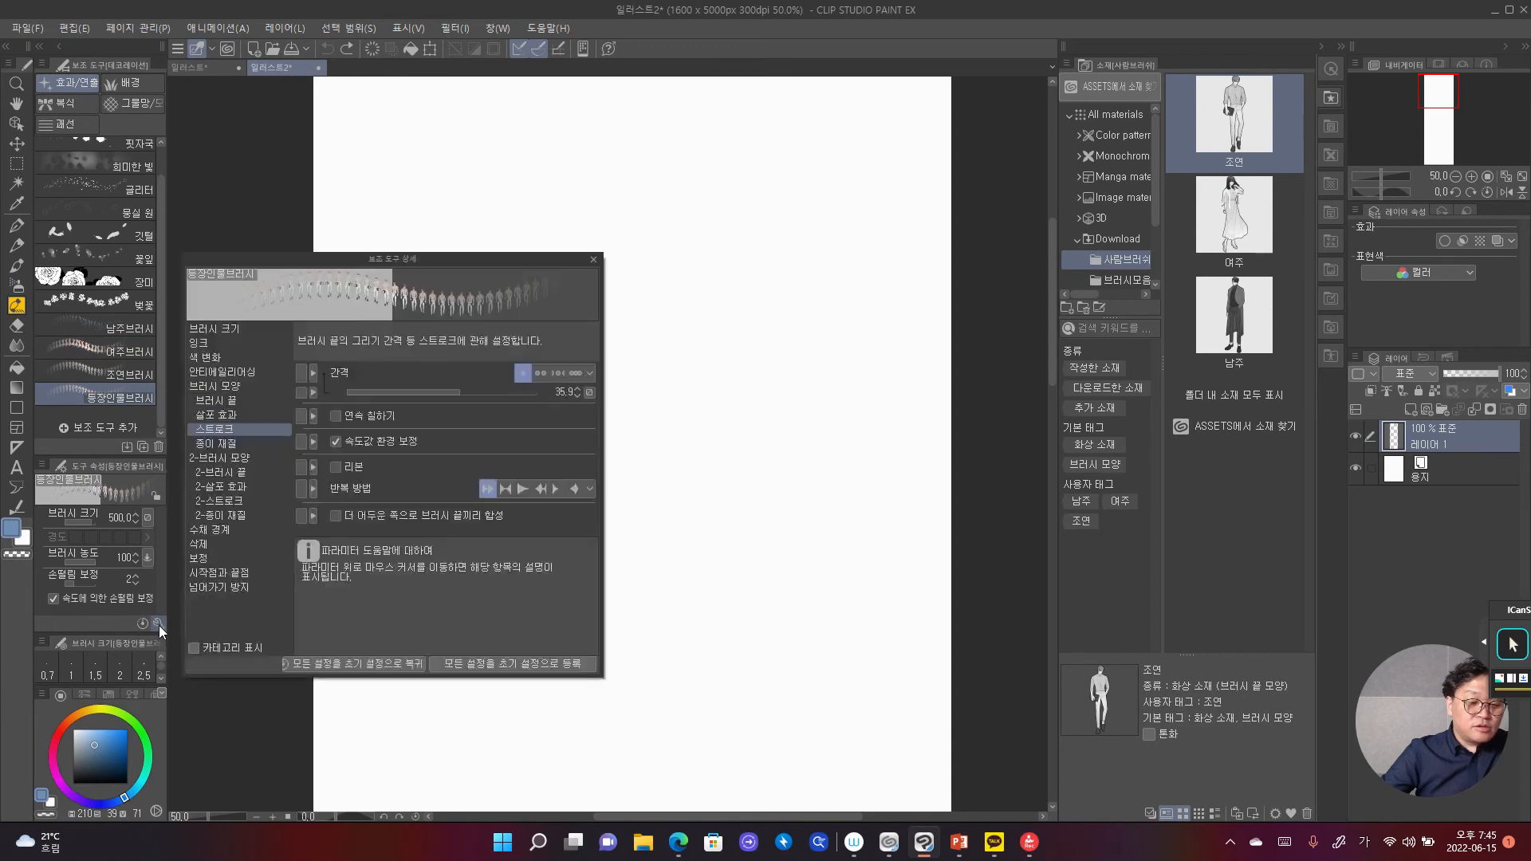
left_click(229, 403)
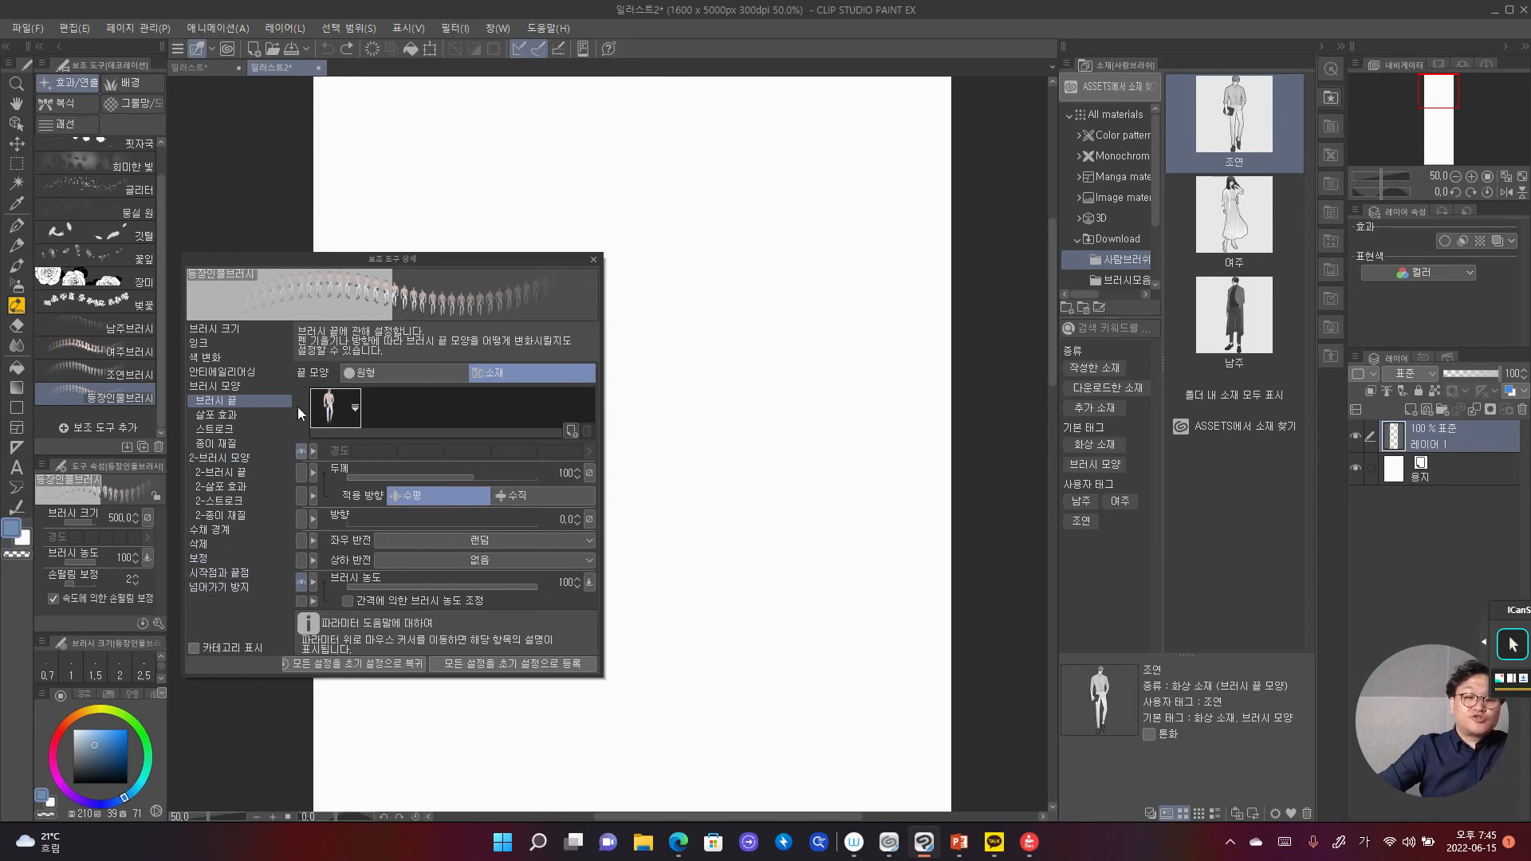
left_click(238, 587)
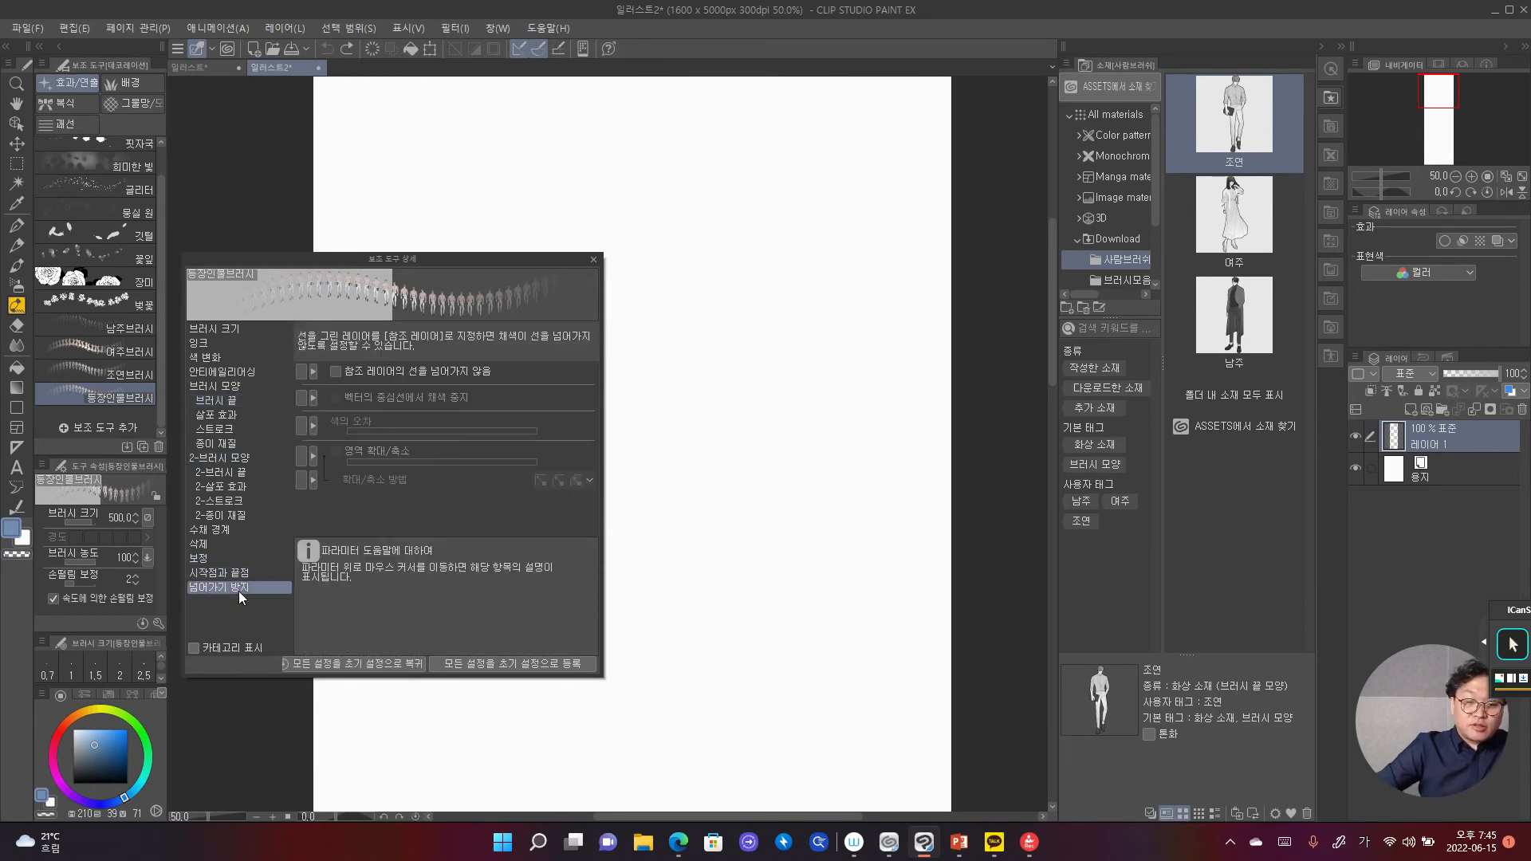
mouse_move(338, 373)
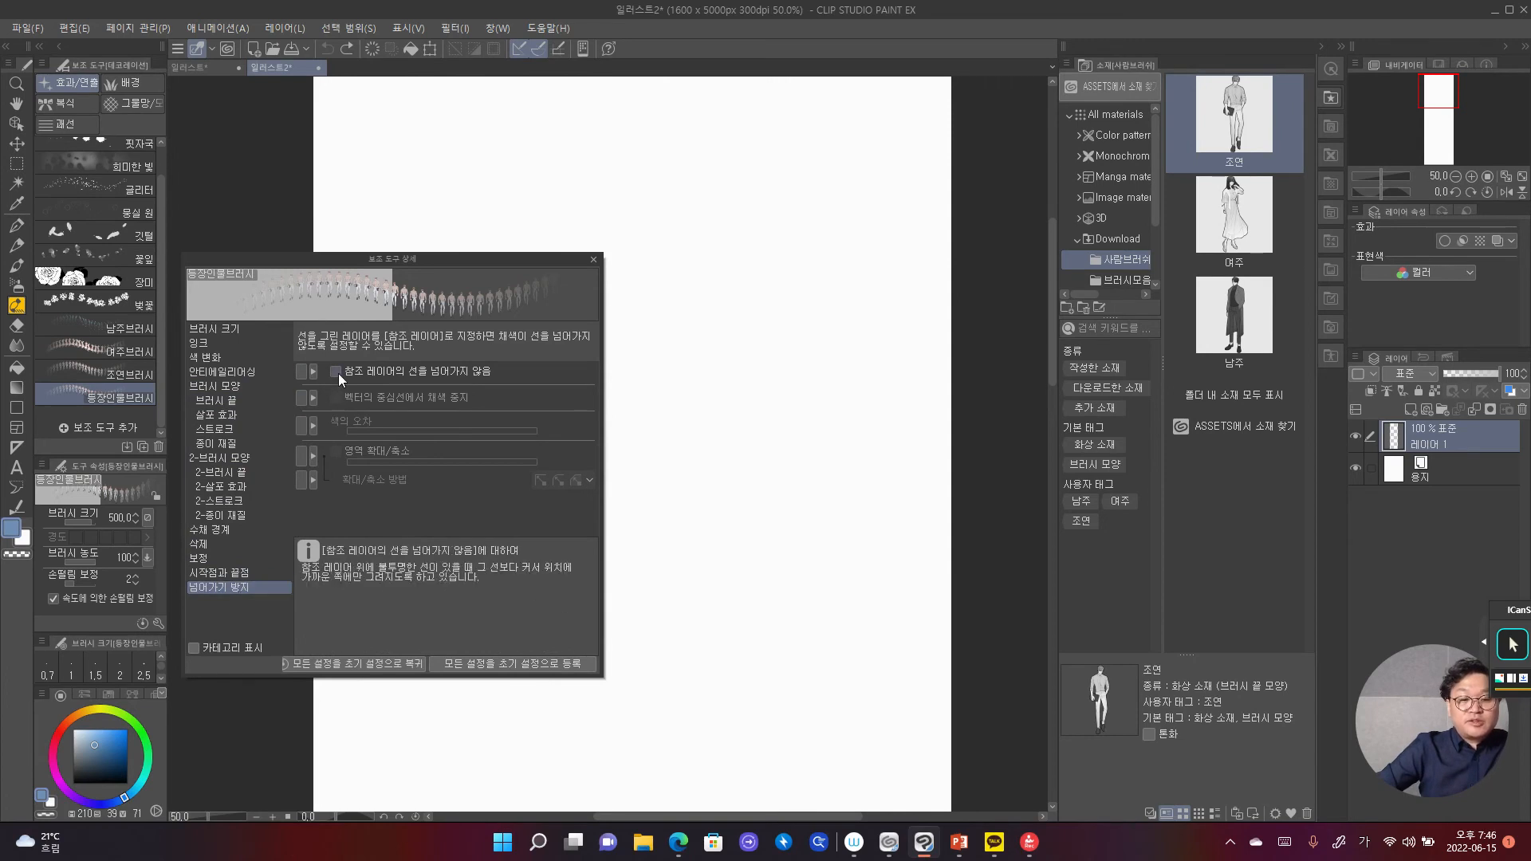
left_click(335, 371)
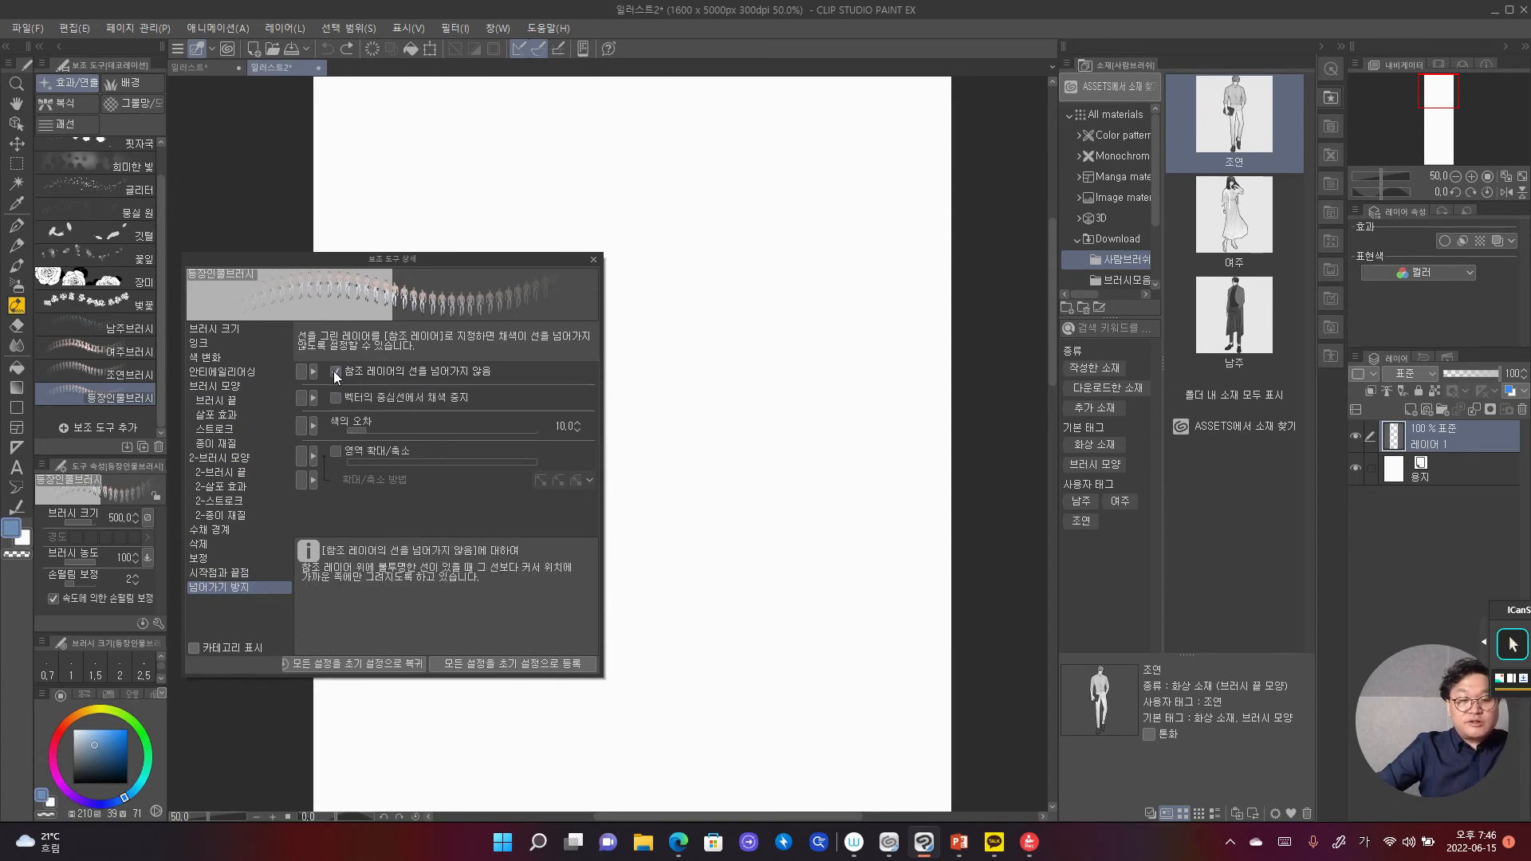
mouse_move(571, 428)
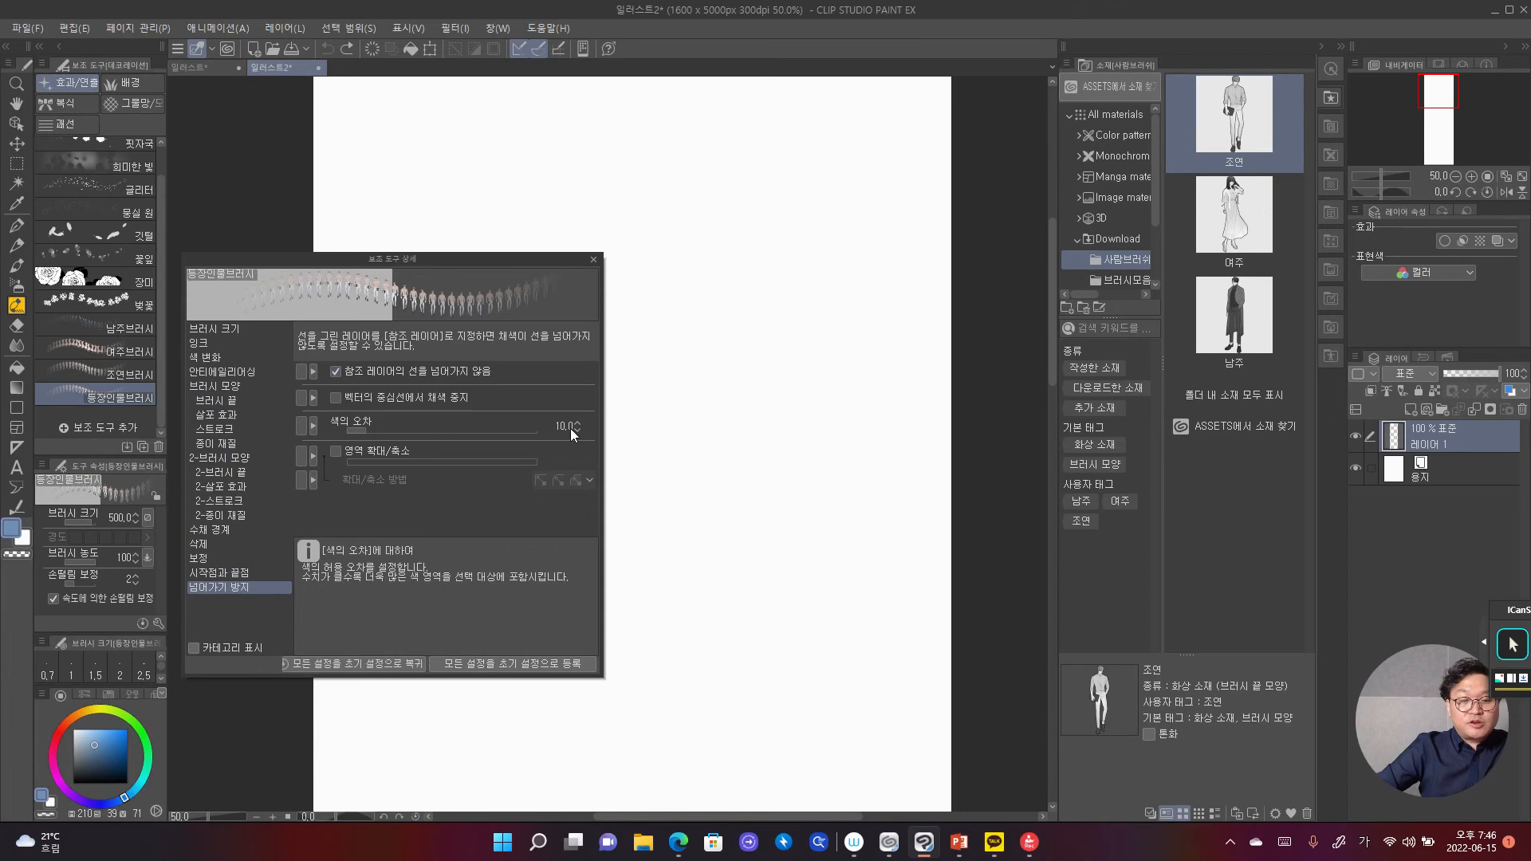
left_click(576, 430)
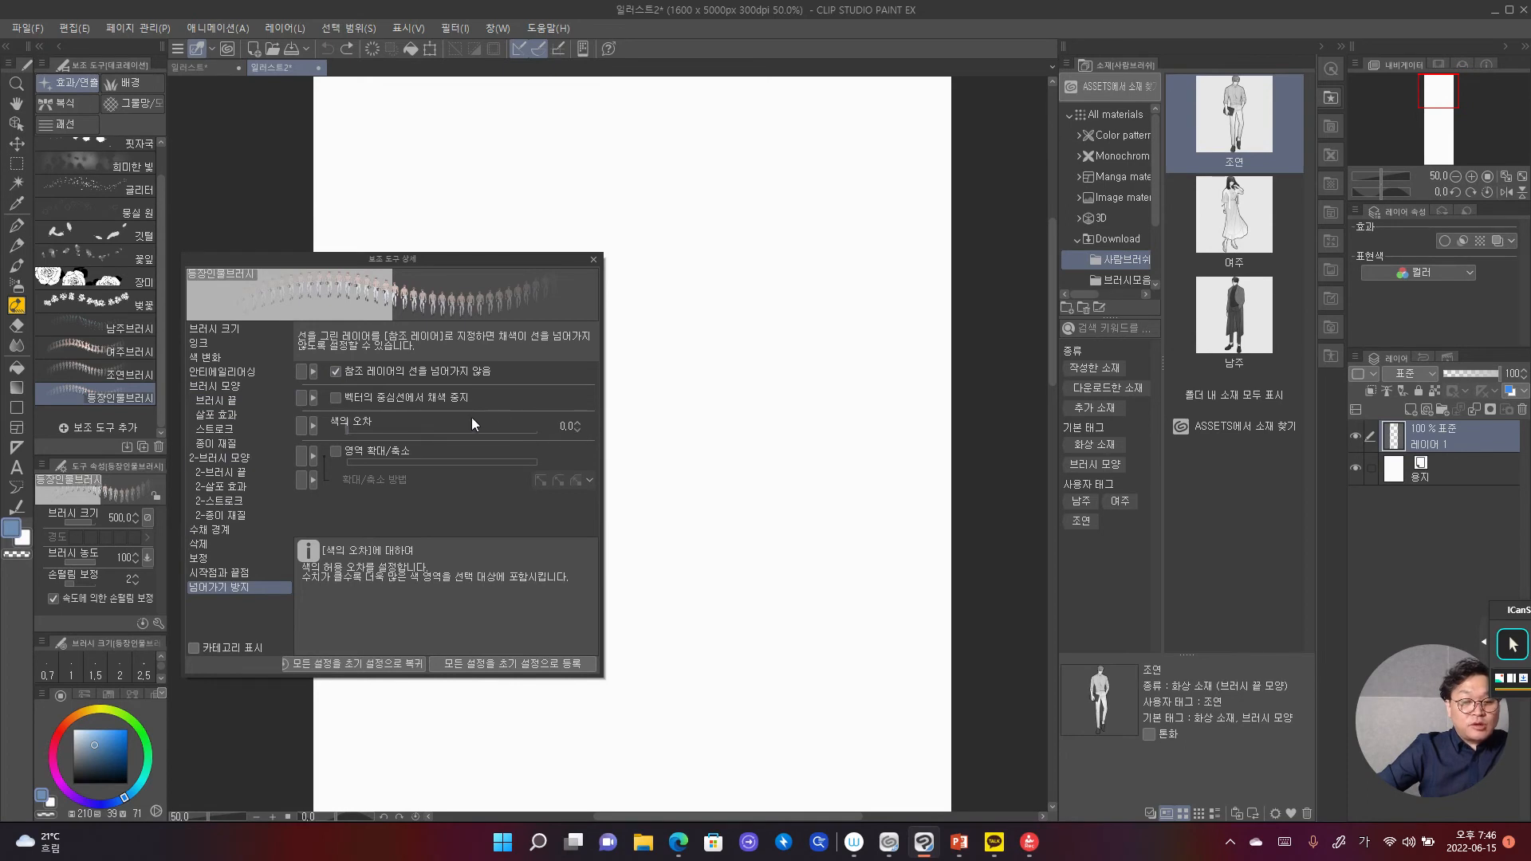
Step: Enable 영역 확대/축소 for 등장인물브러시 and set it to -2
left_click(336, 451)
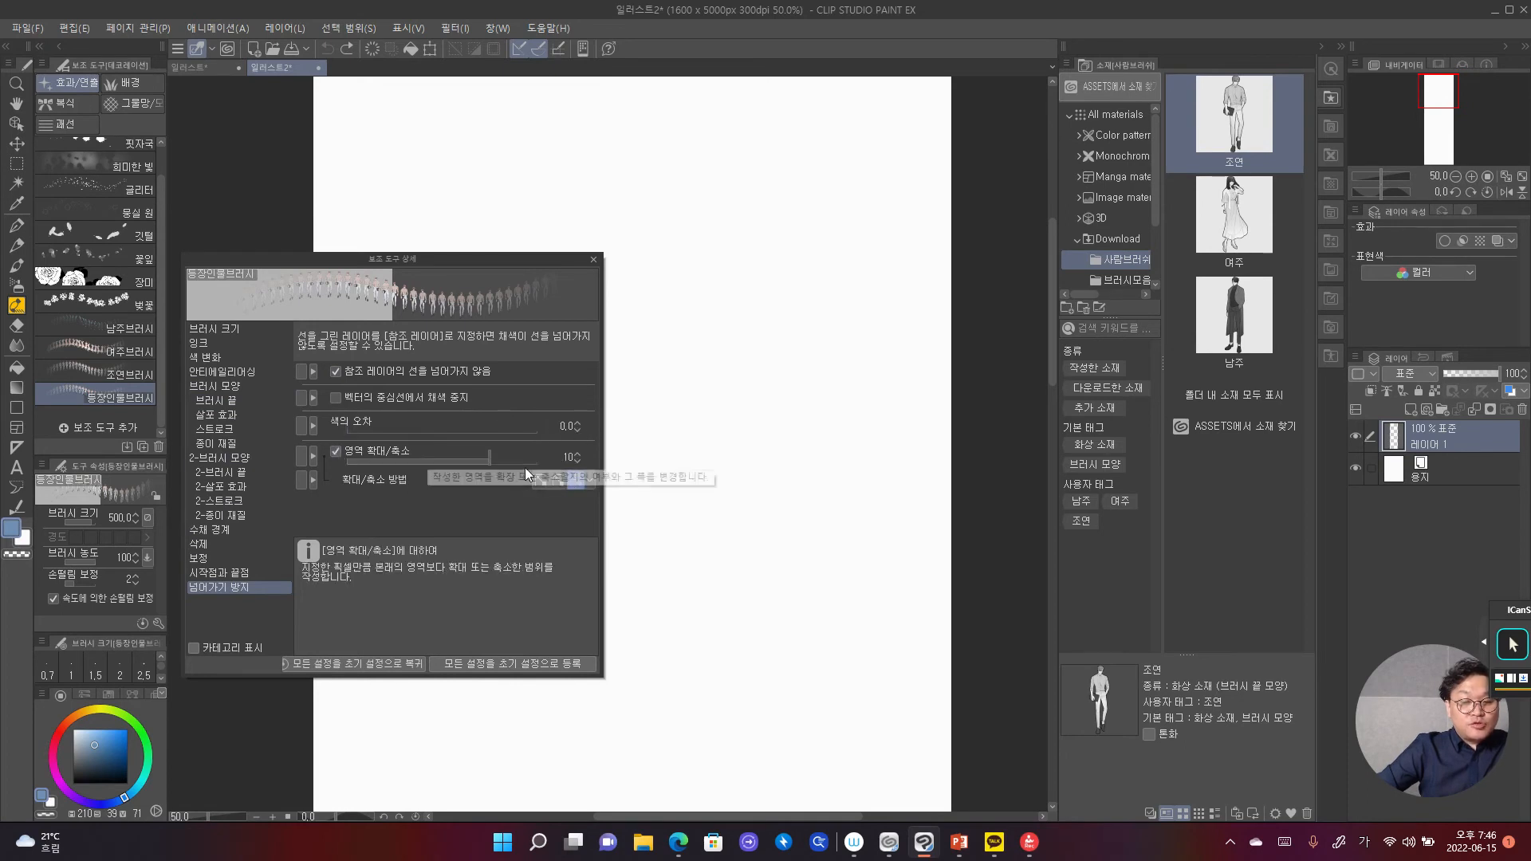
left_click(578, 460)
left_click(578, 460)
left_click(578, 460)
left_click(578, 460)
left_click(578, 460)
left_click(578, 460)
left_click(578, 460)
left_click(578, 460)
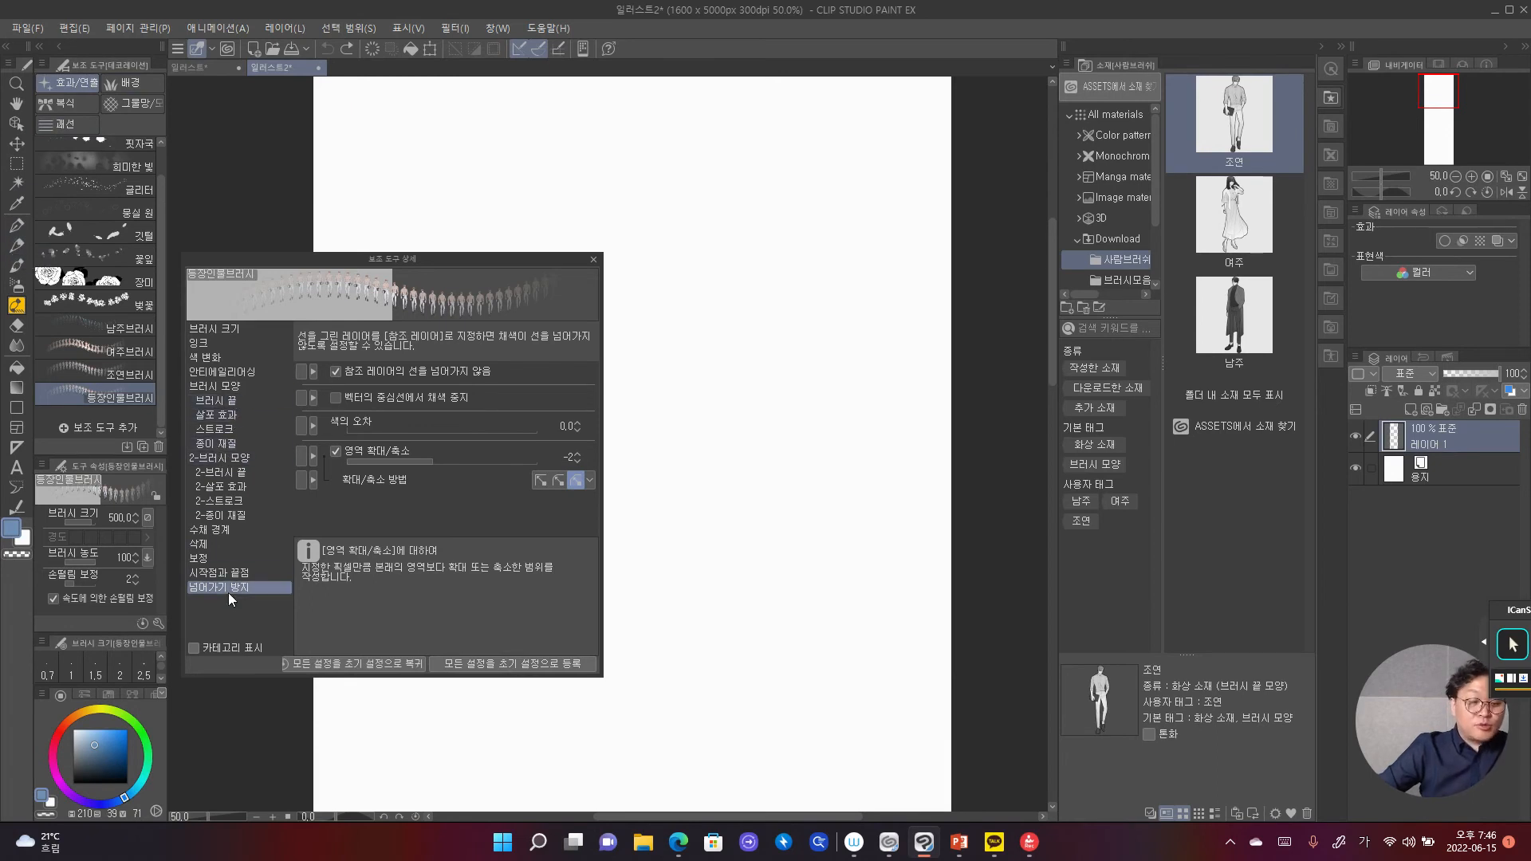
Step: Delete the inherited 조연 brush tip shape from 등장인물브러시
left_click(235, 403)
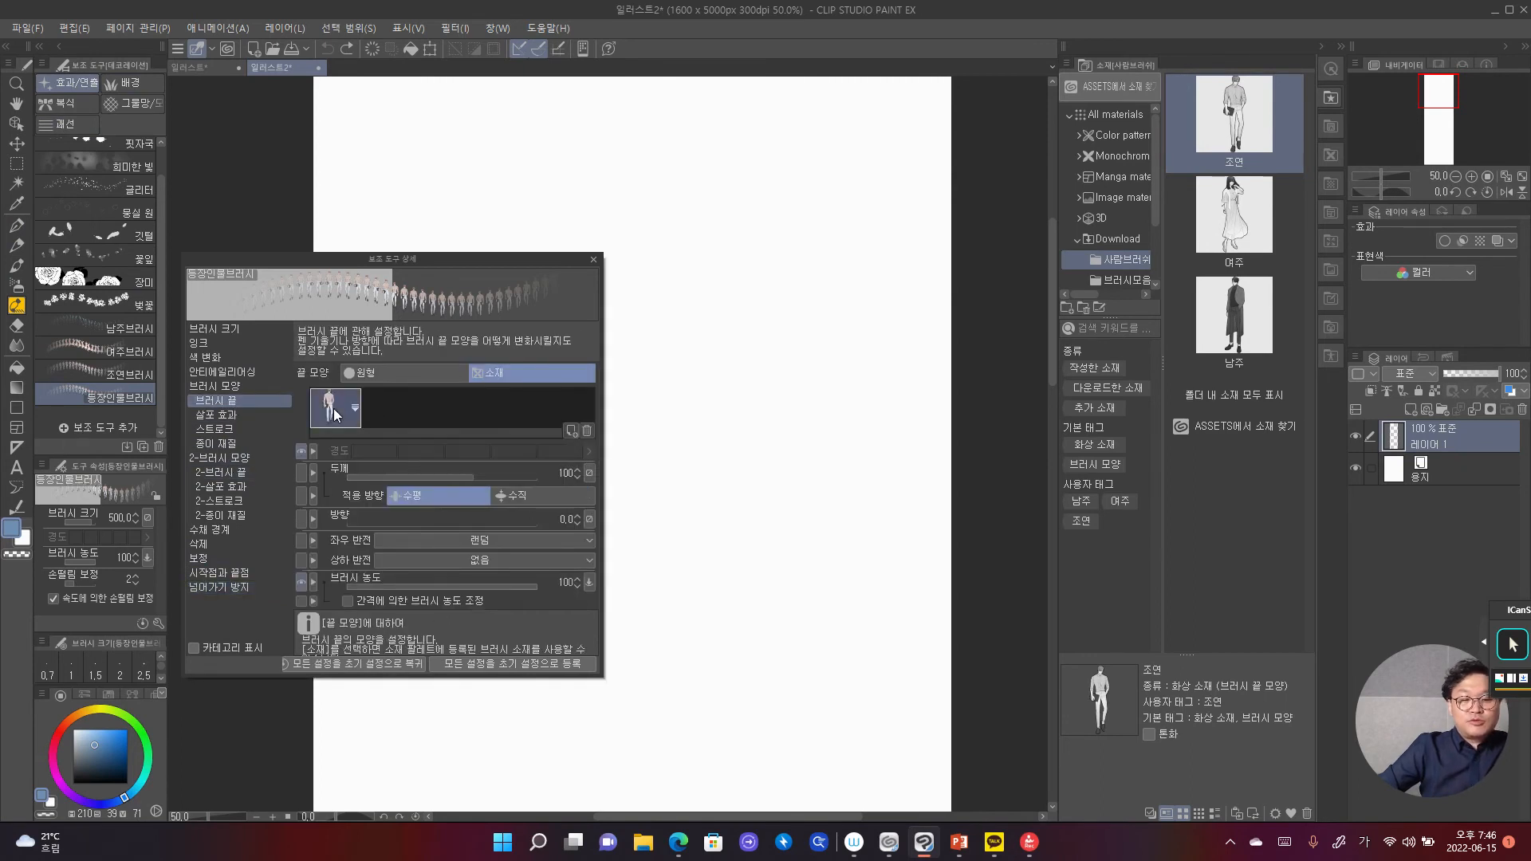
left_click(586, 430)
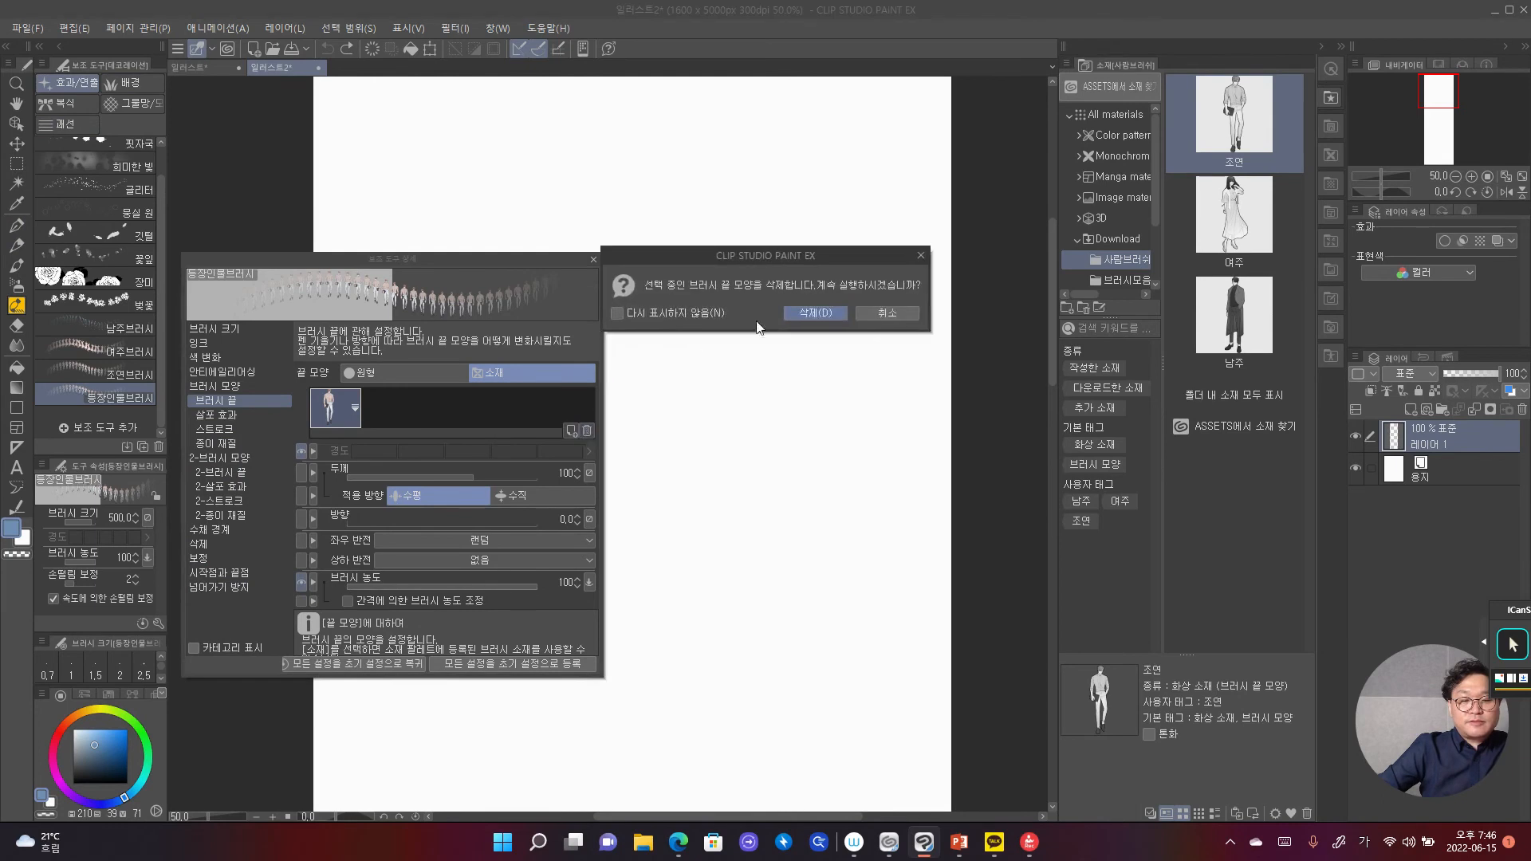
left_click(793, 316)
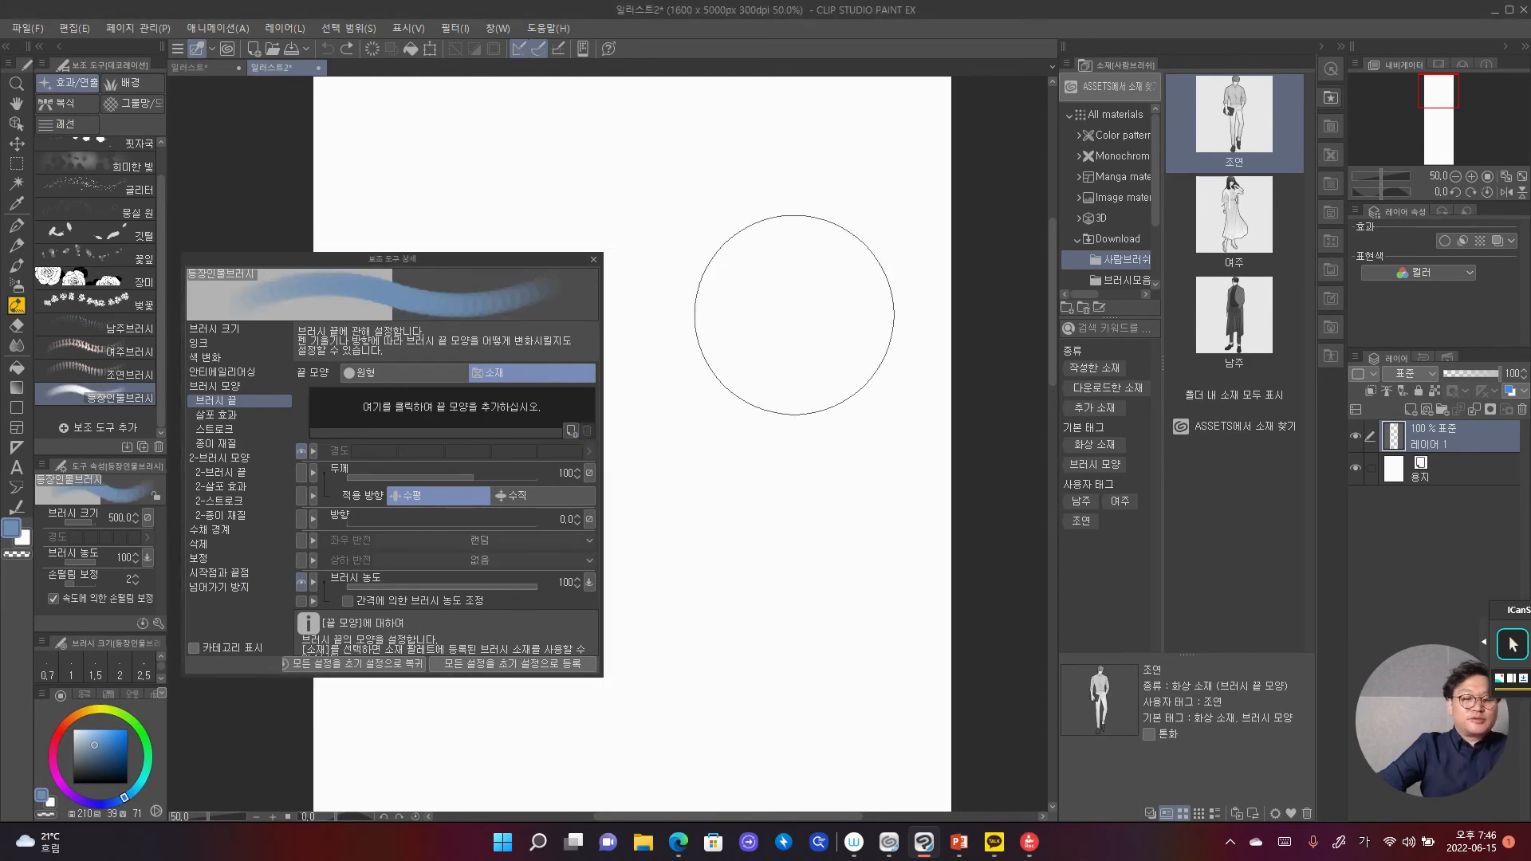
Step: Find the 남주 material and add it as the first brush tip of 등장인물브러시
left_click(462, 405)
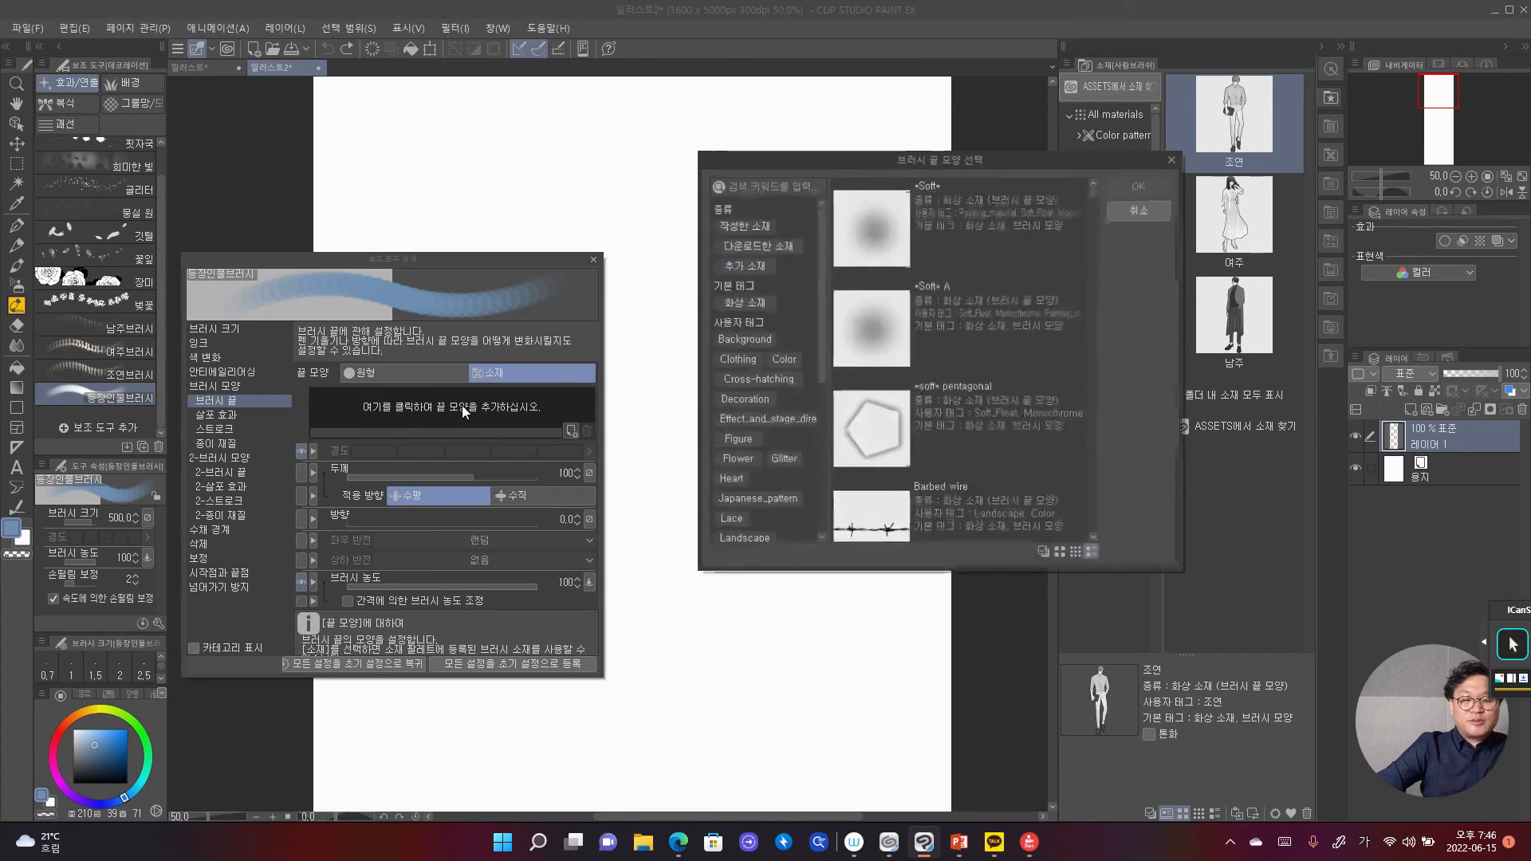
left_click(776, 190)
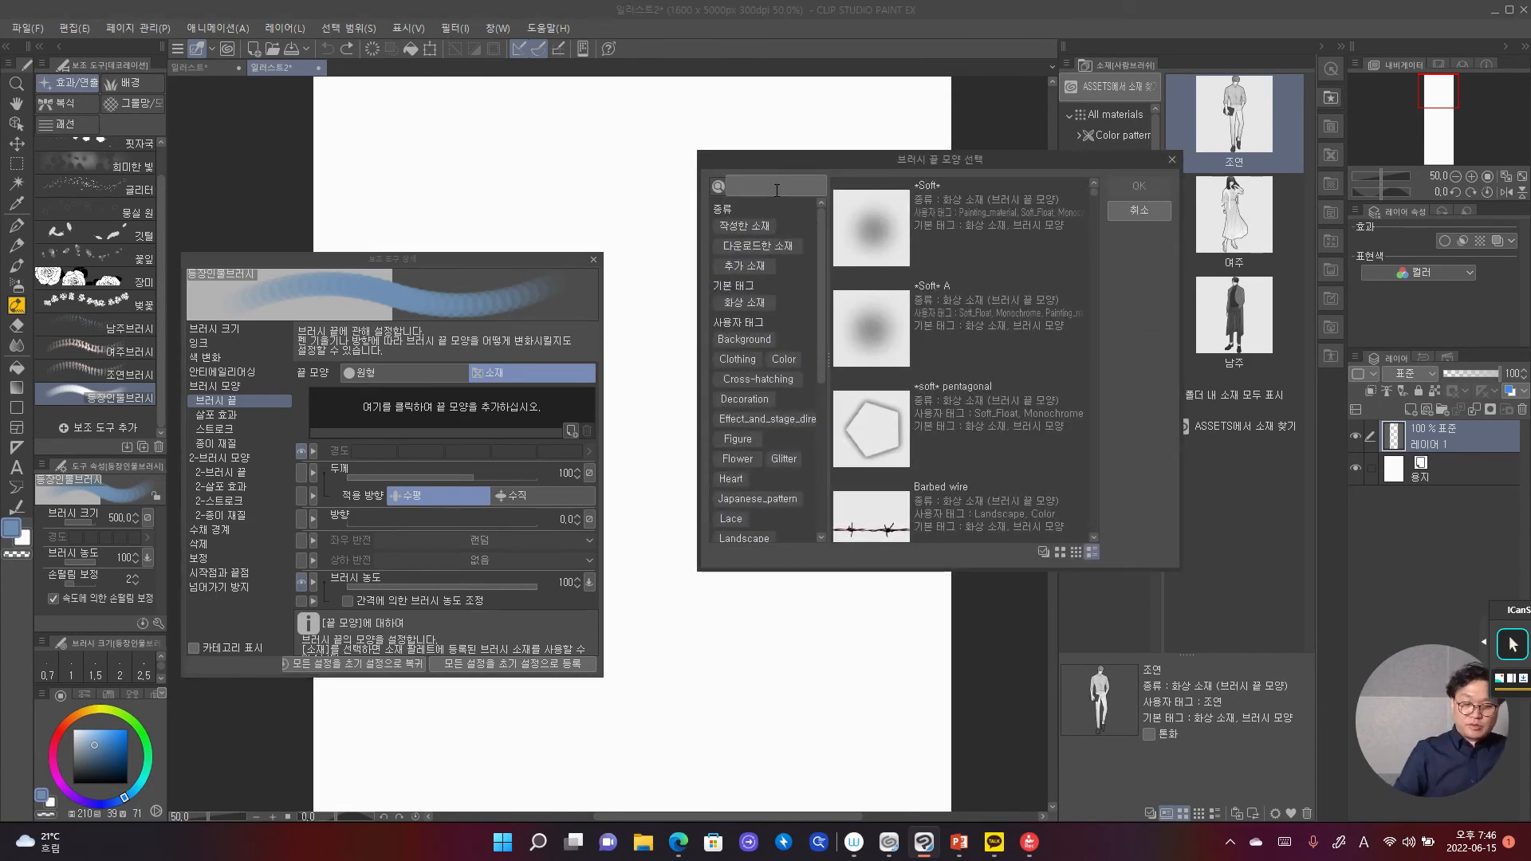
type("wn")
key("BackSpace")
key("BackSpace")
key("Hangul")
type("남주")
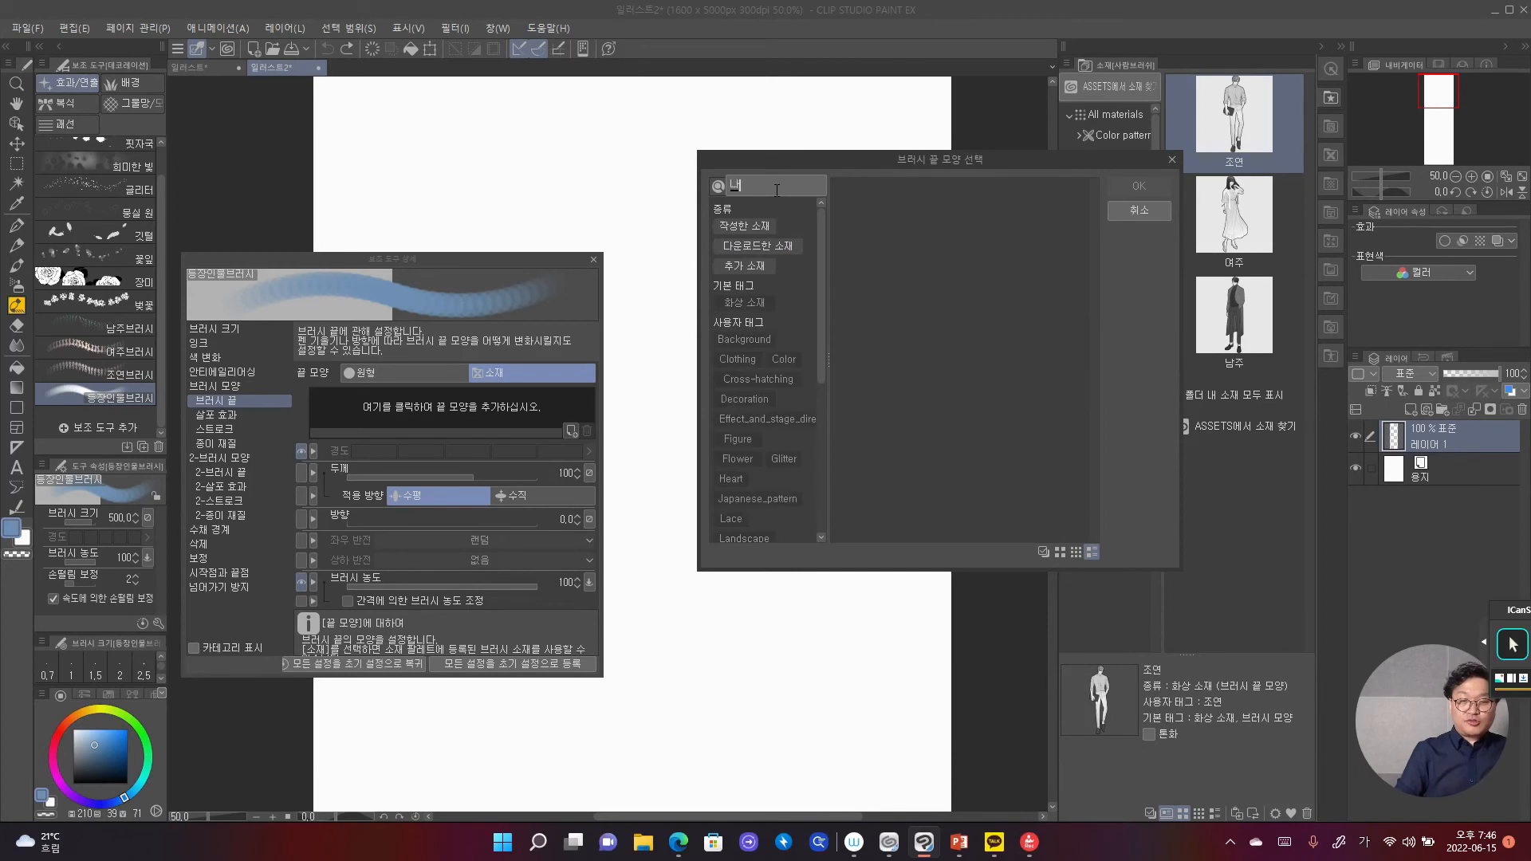
left_click(915, 221)
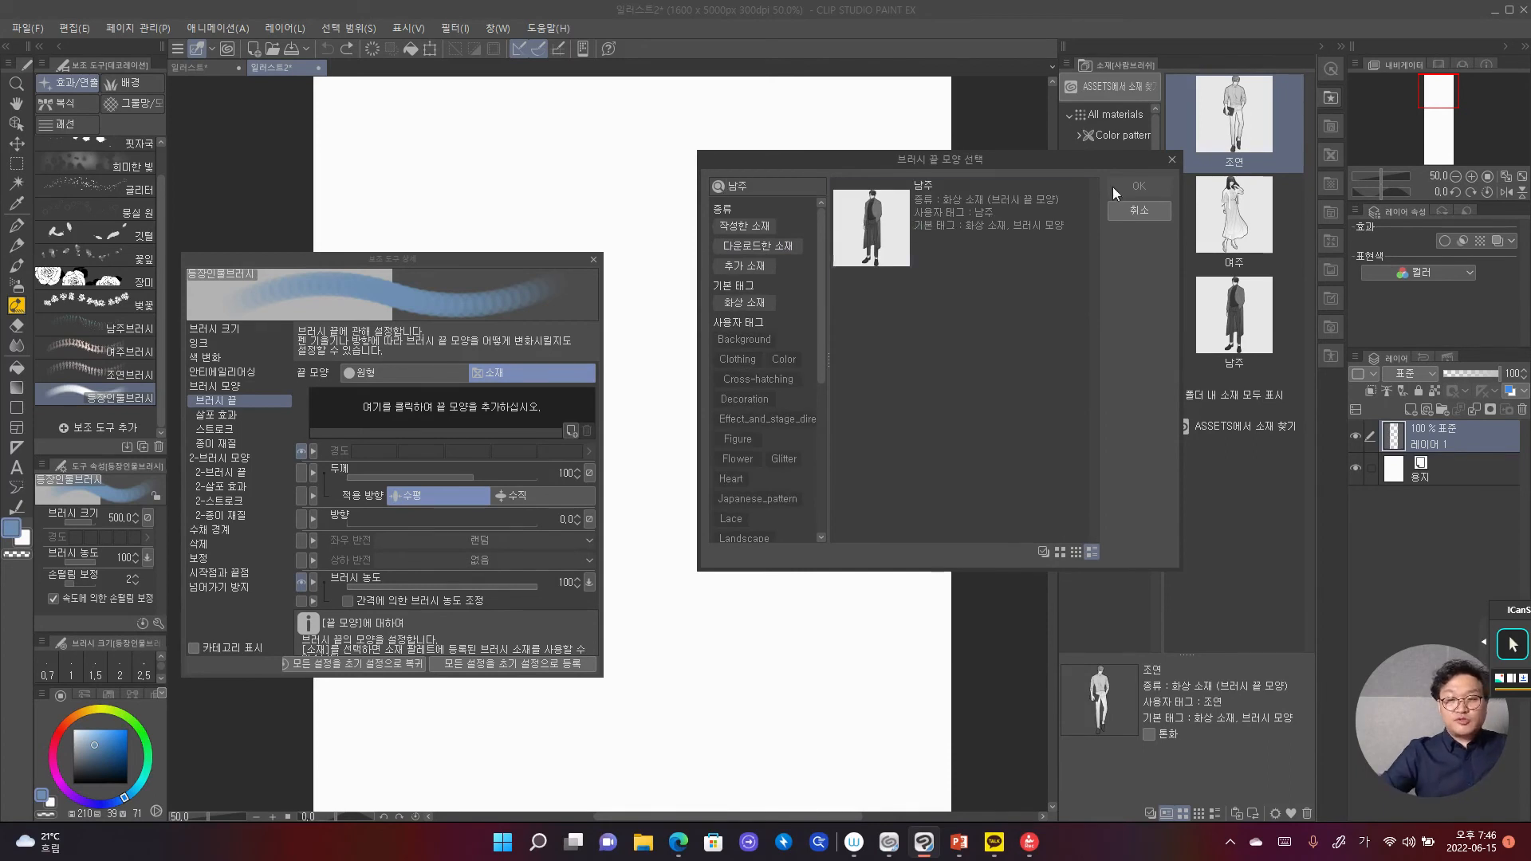
left_click(1137, 186)
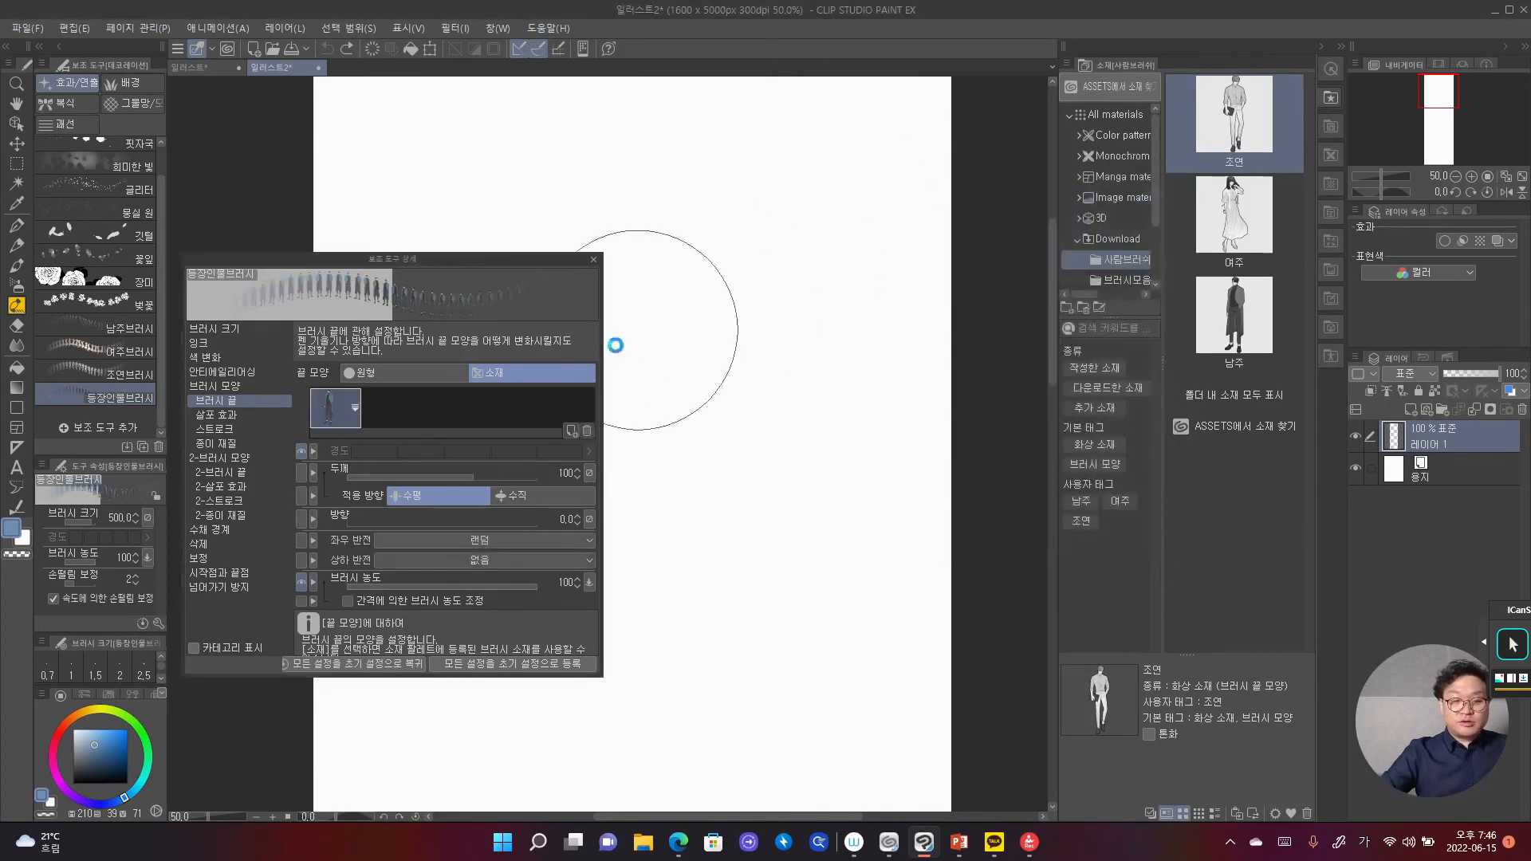
Step: Find the 여주 material and add it as the second brush tip of 등장인물브러시
left_click(570, 432)
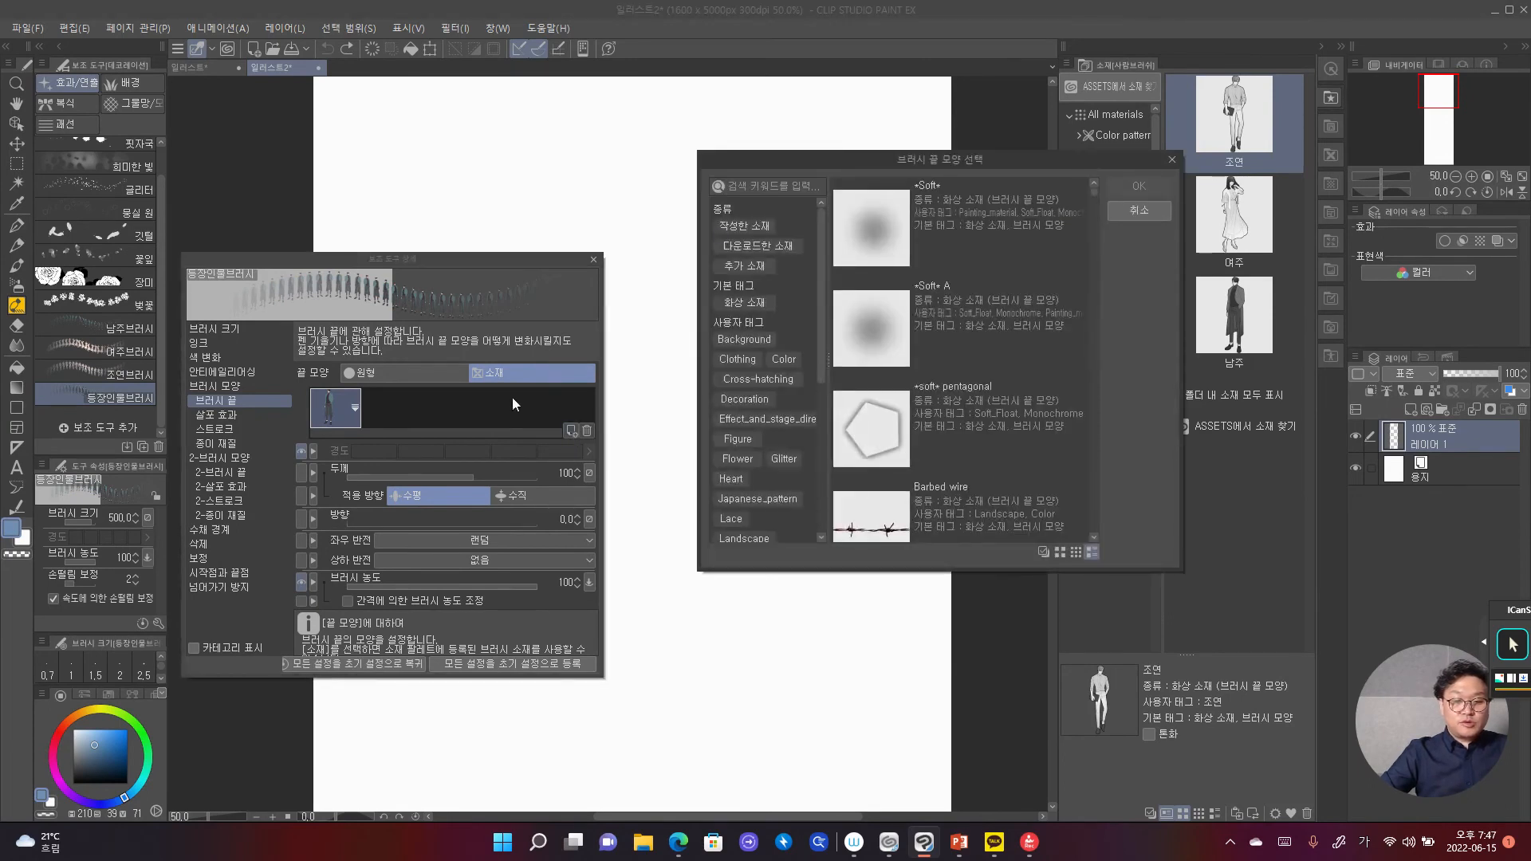
key("Escape")
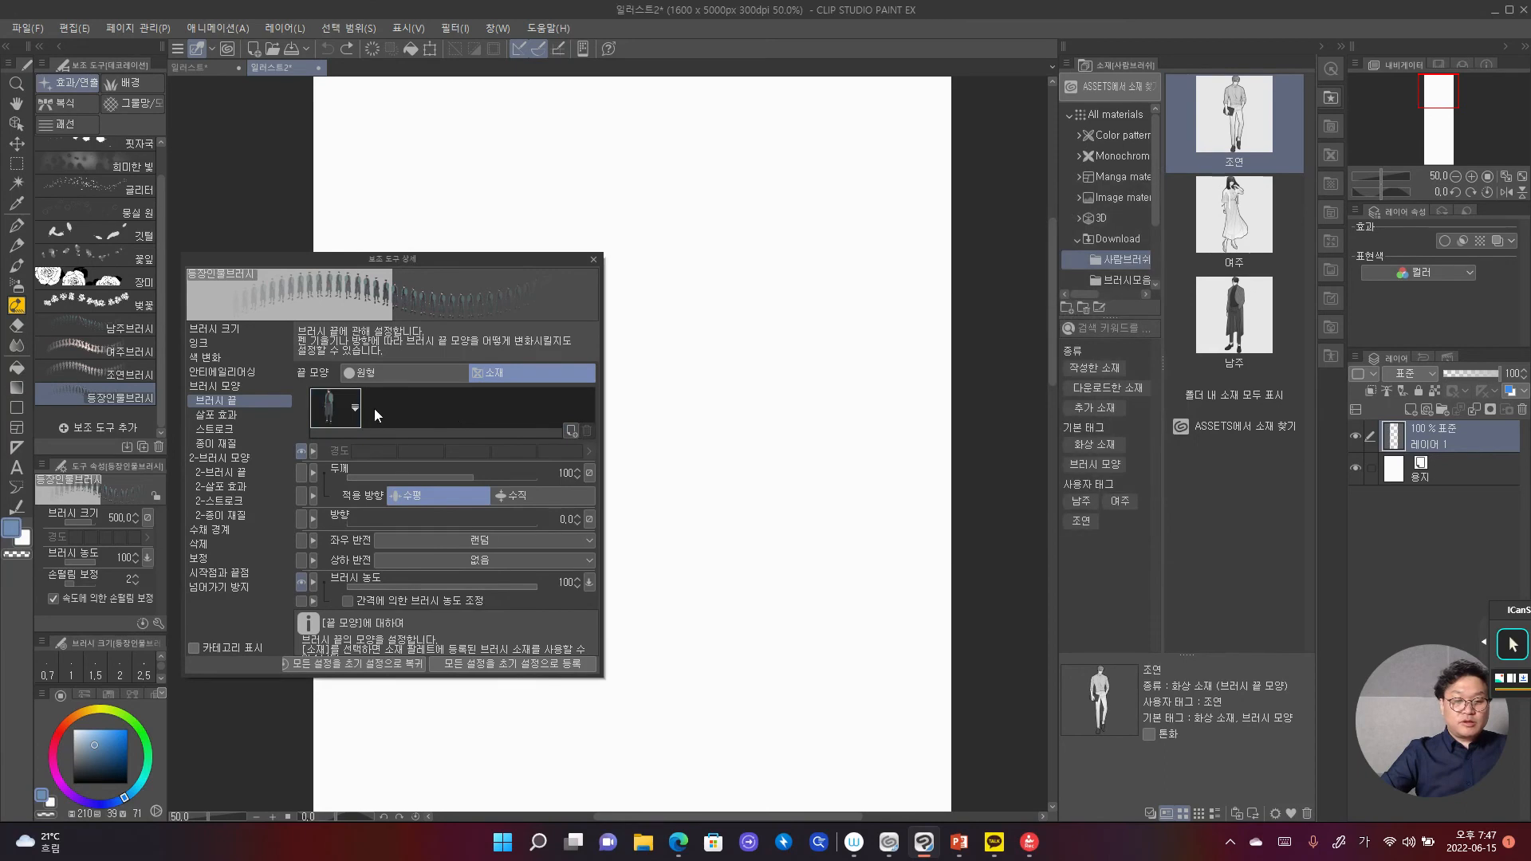
left_click(570, 432)
left_click(778, 189)
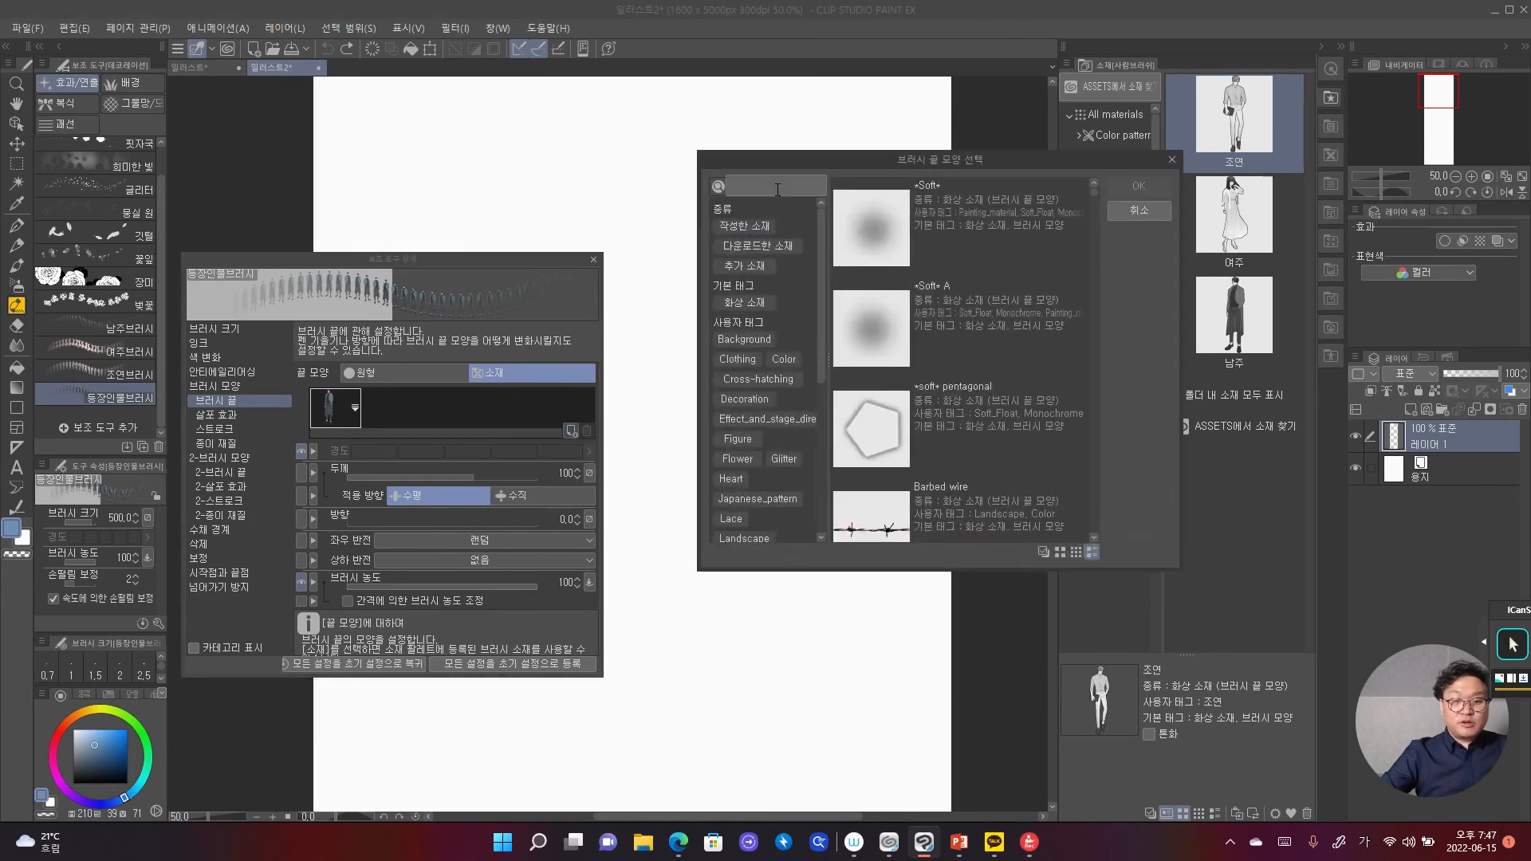
type("duwn")
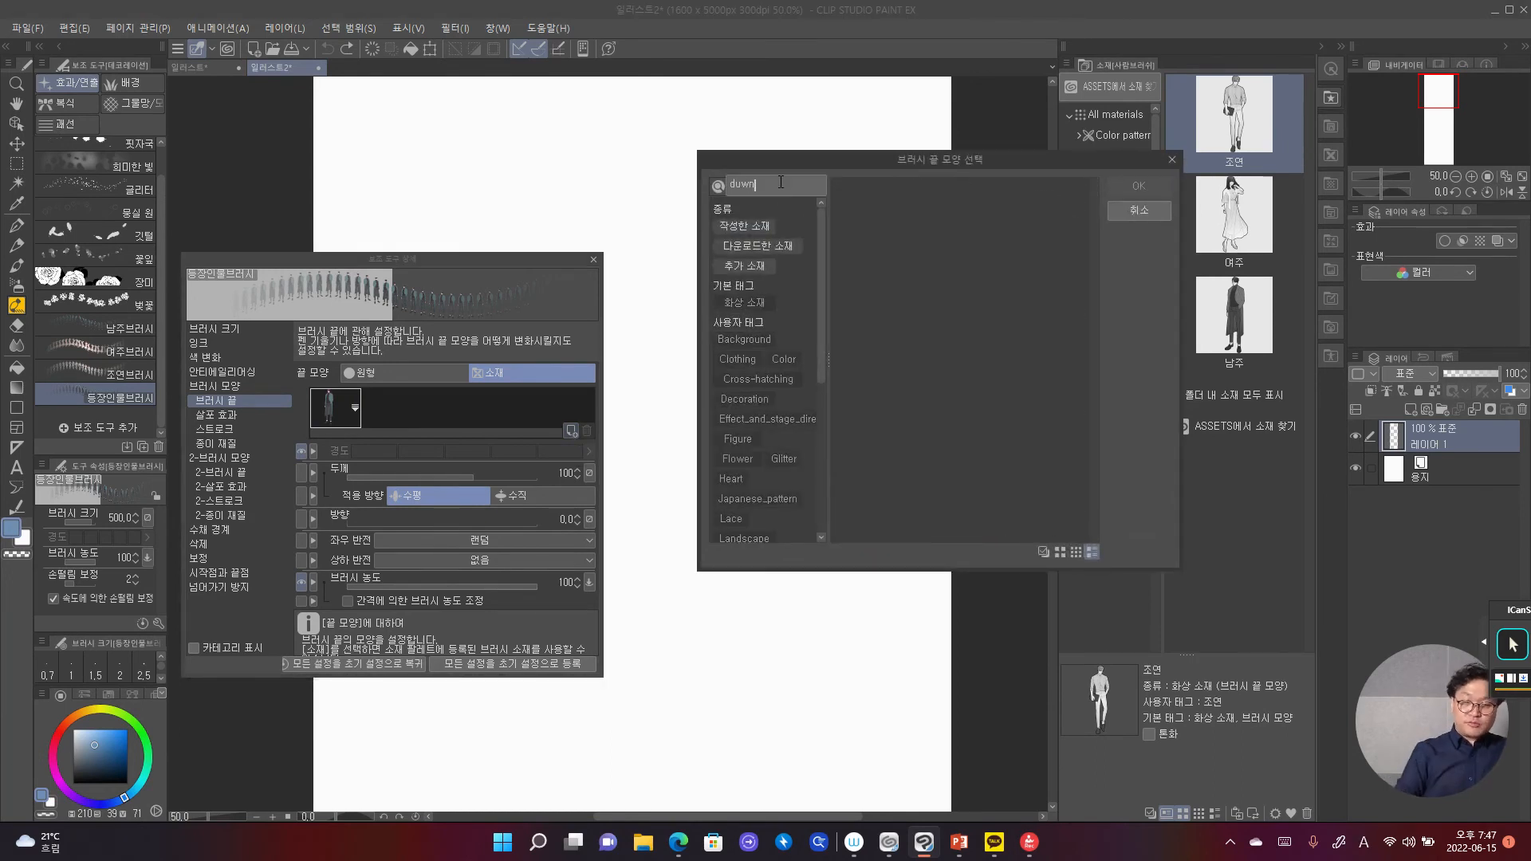
key("BackSpace")
key("BackSpace")
key("BackSpace")
key("Hangul")
type("여주")
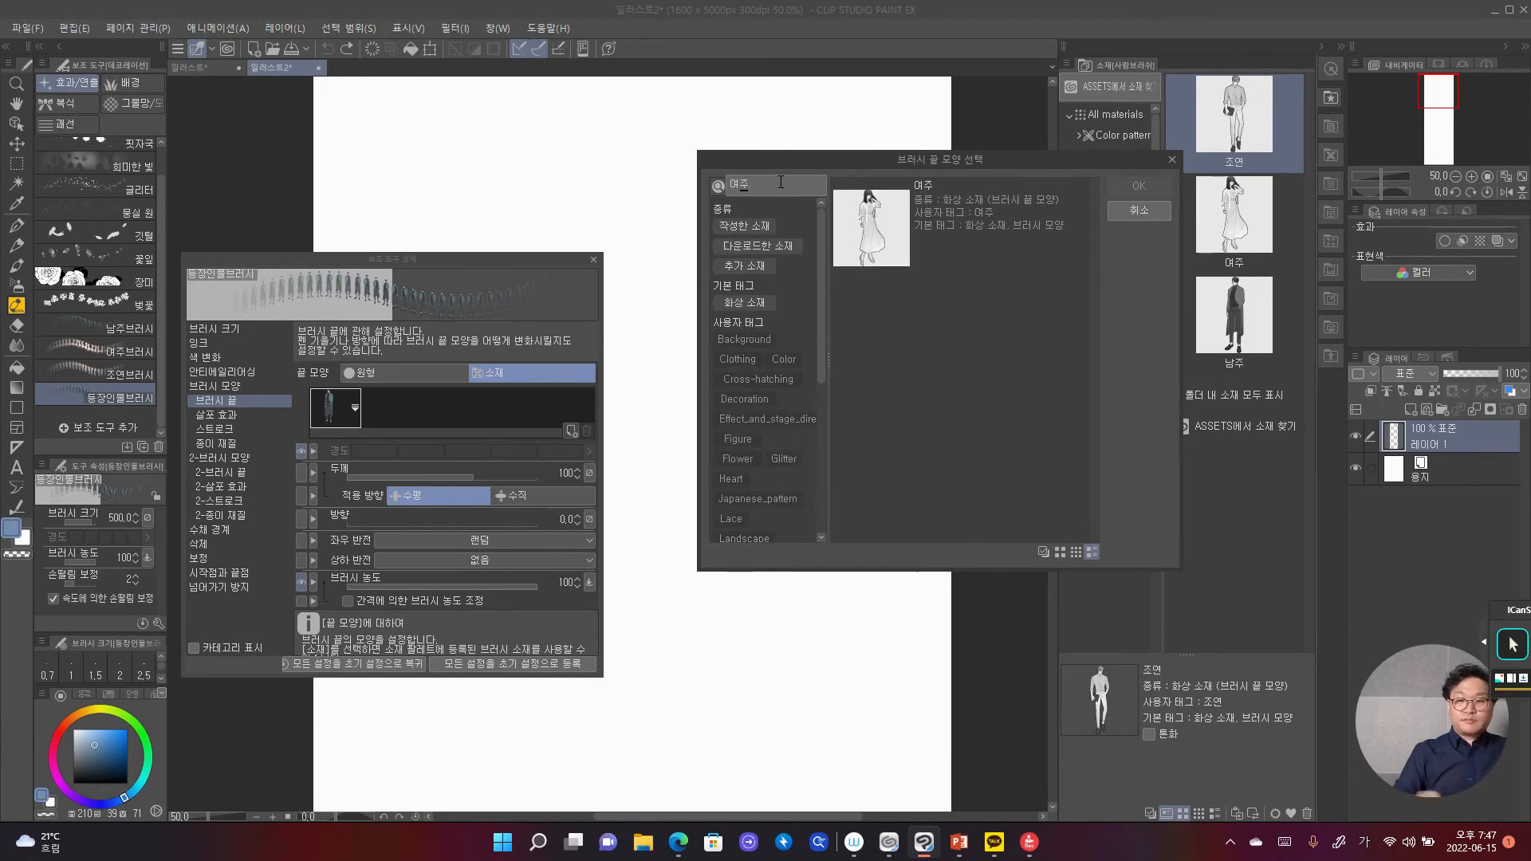
left_click(983, 222)
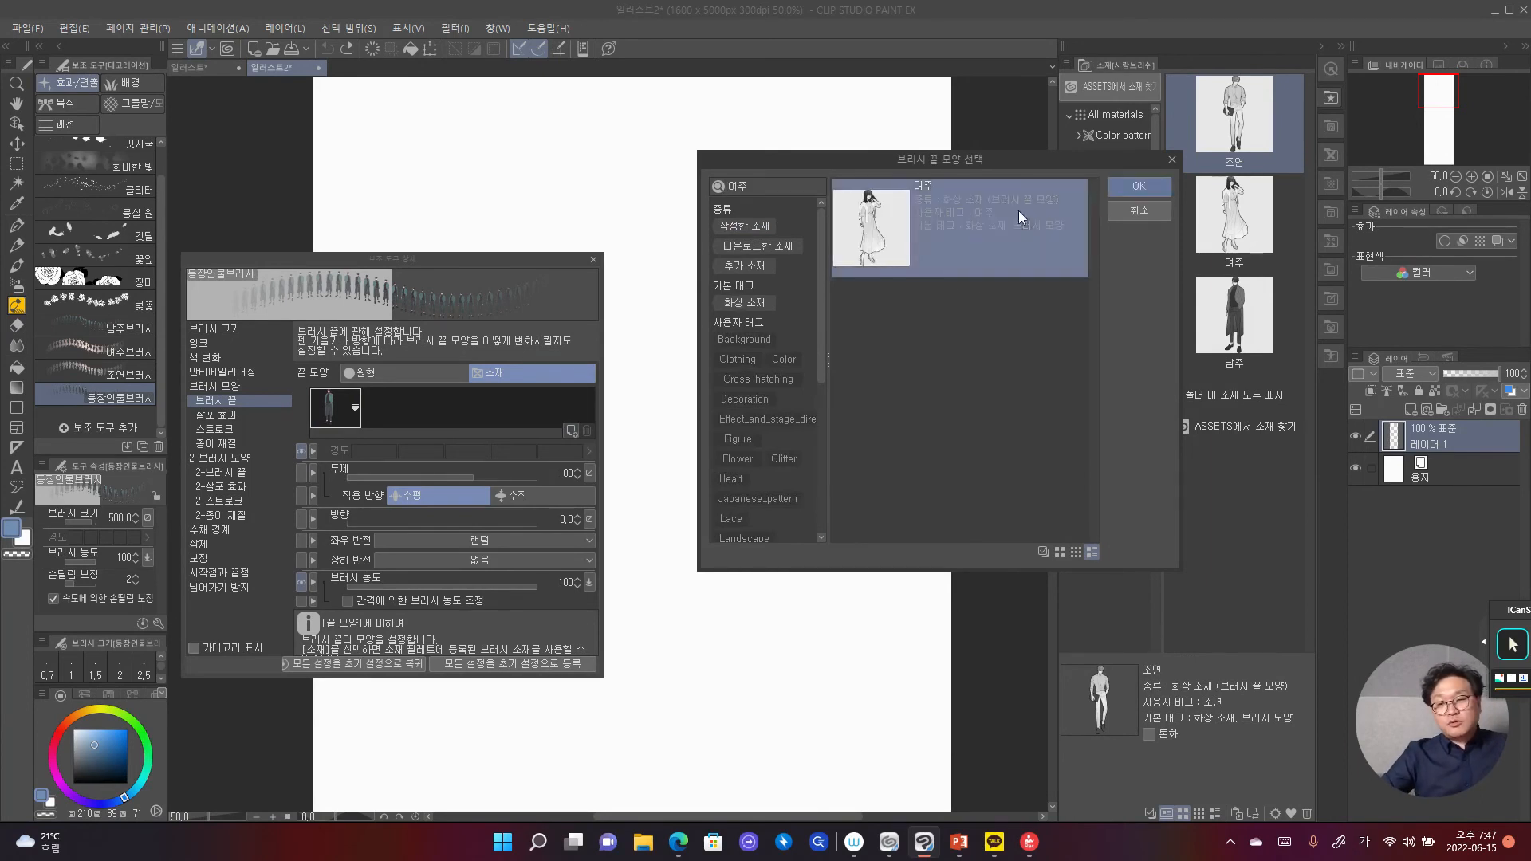
left_click(1145, 192)
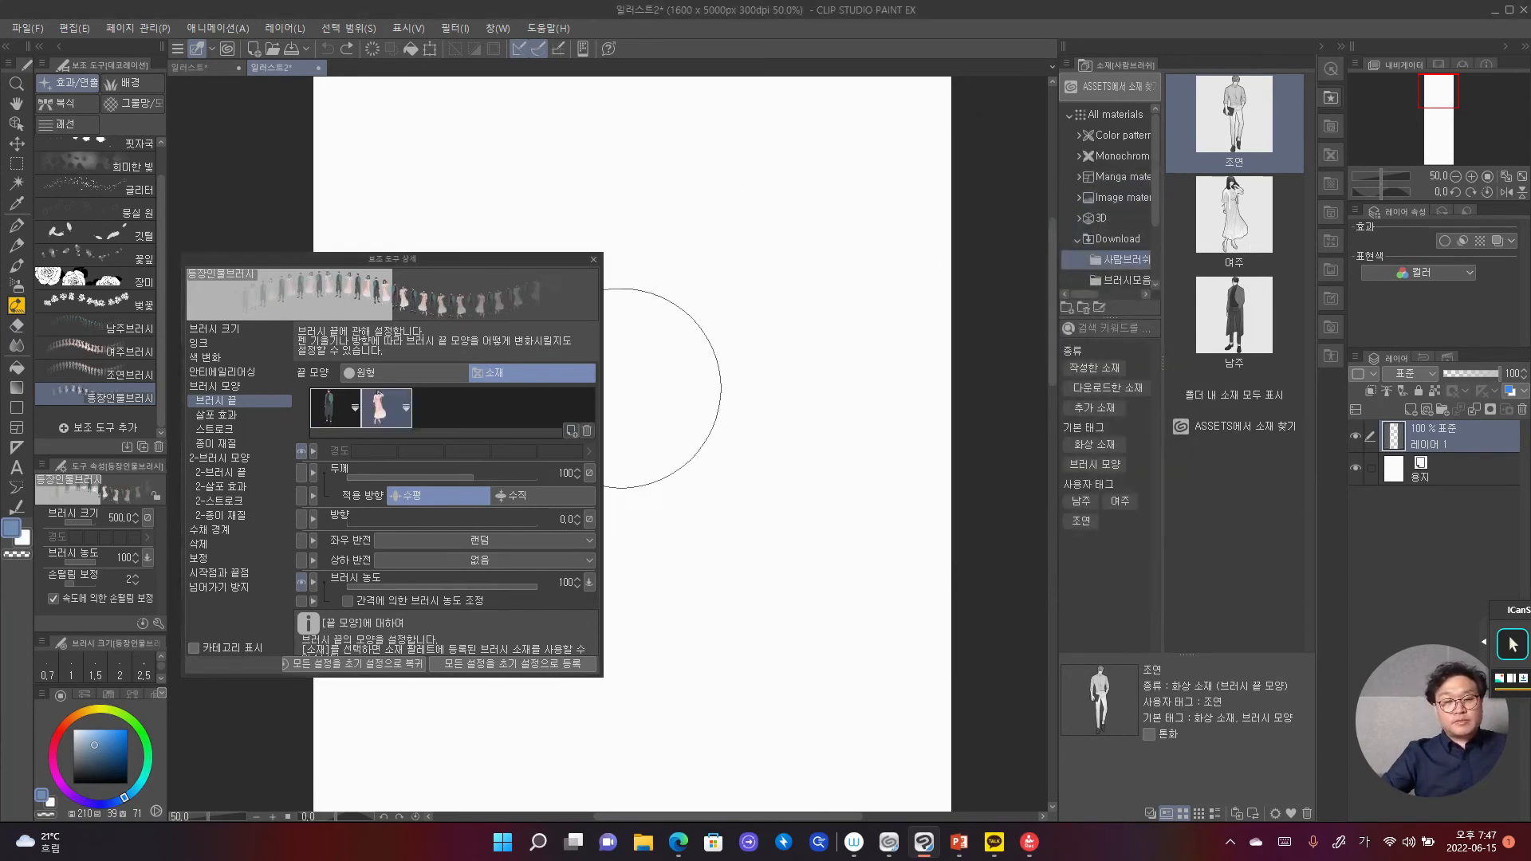
Step: Find the 조연 material and add it as the third brush tip of 등장인물브러시
left_click(572, 430)
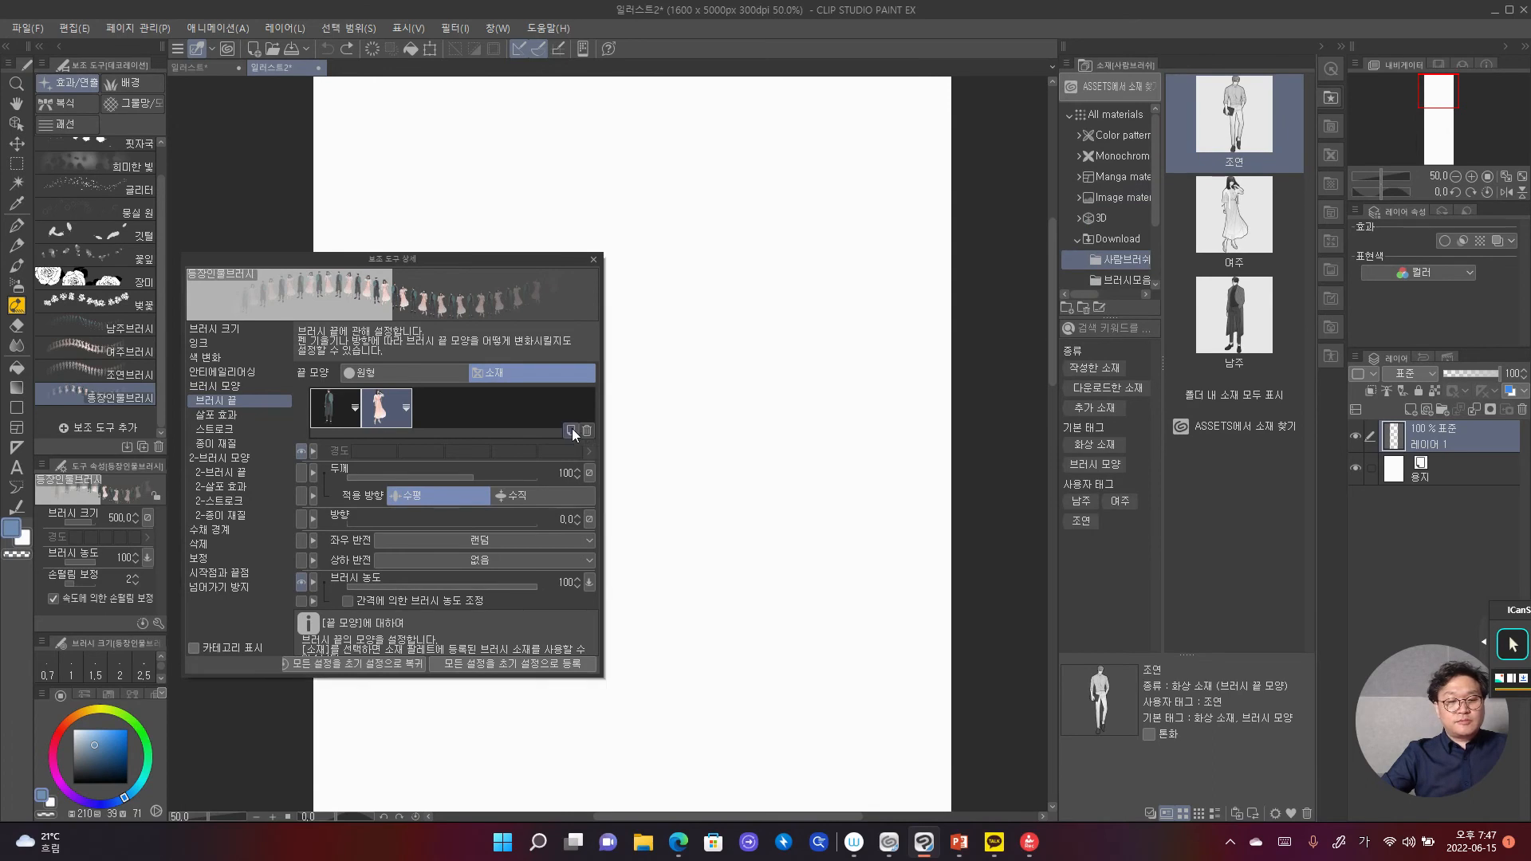
left_click(749, 182)
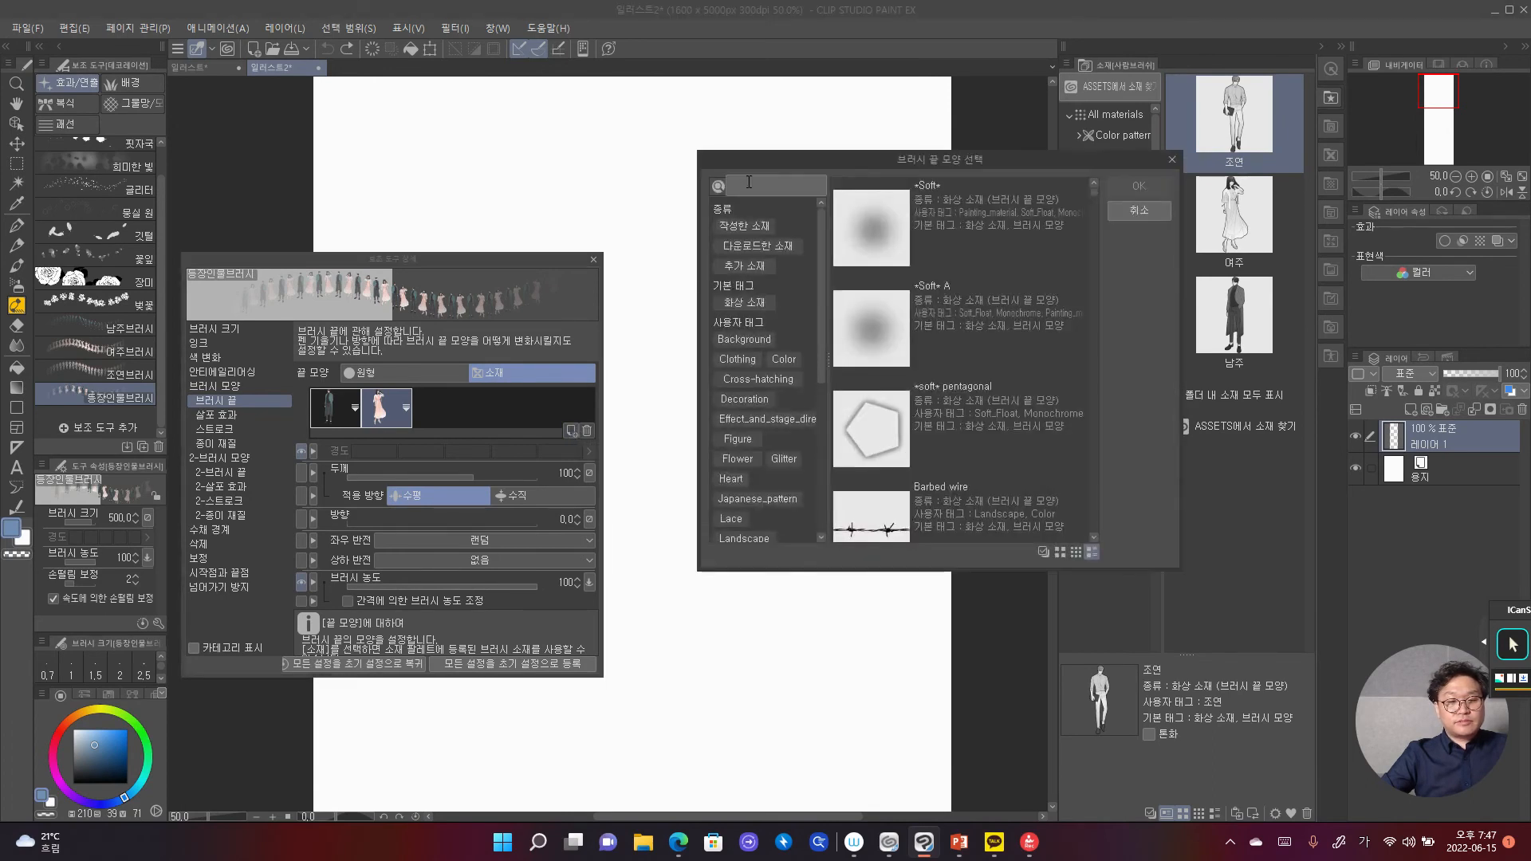
type("조연")
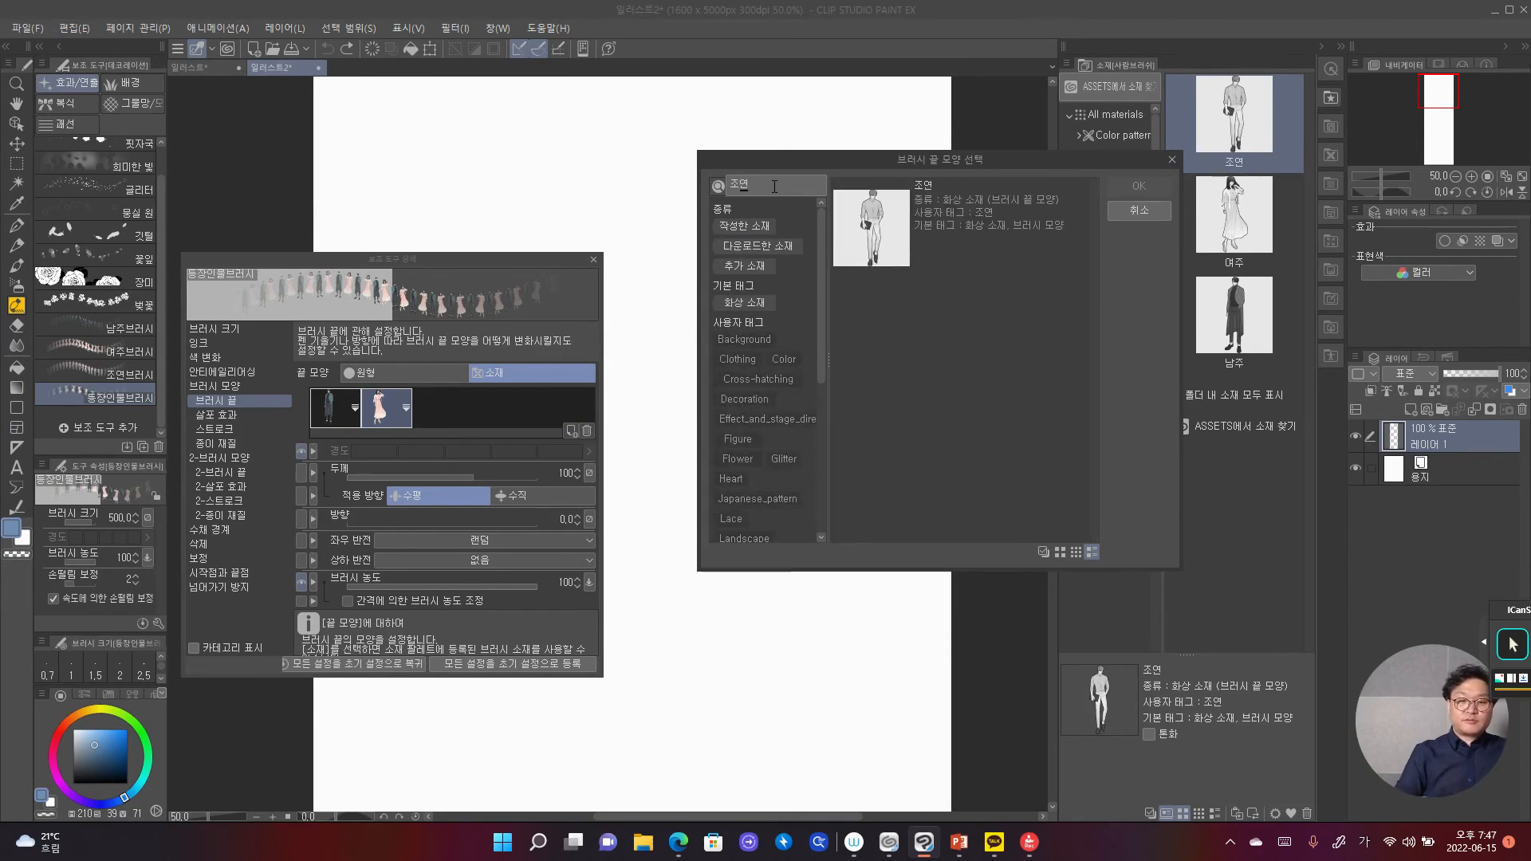
left_click(945, 232)
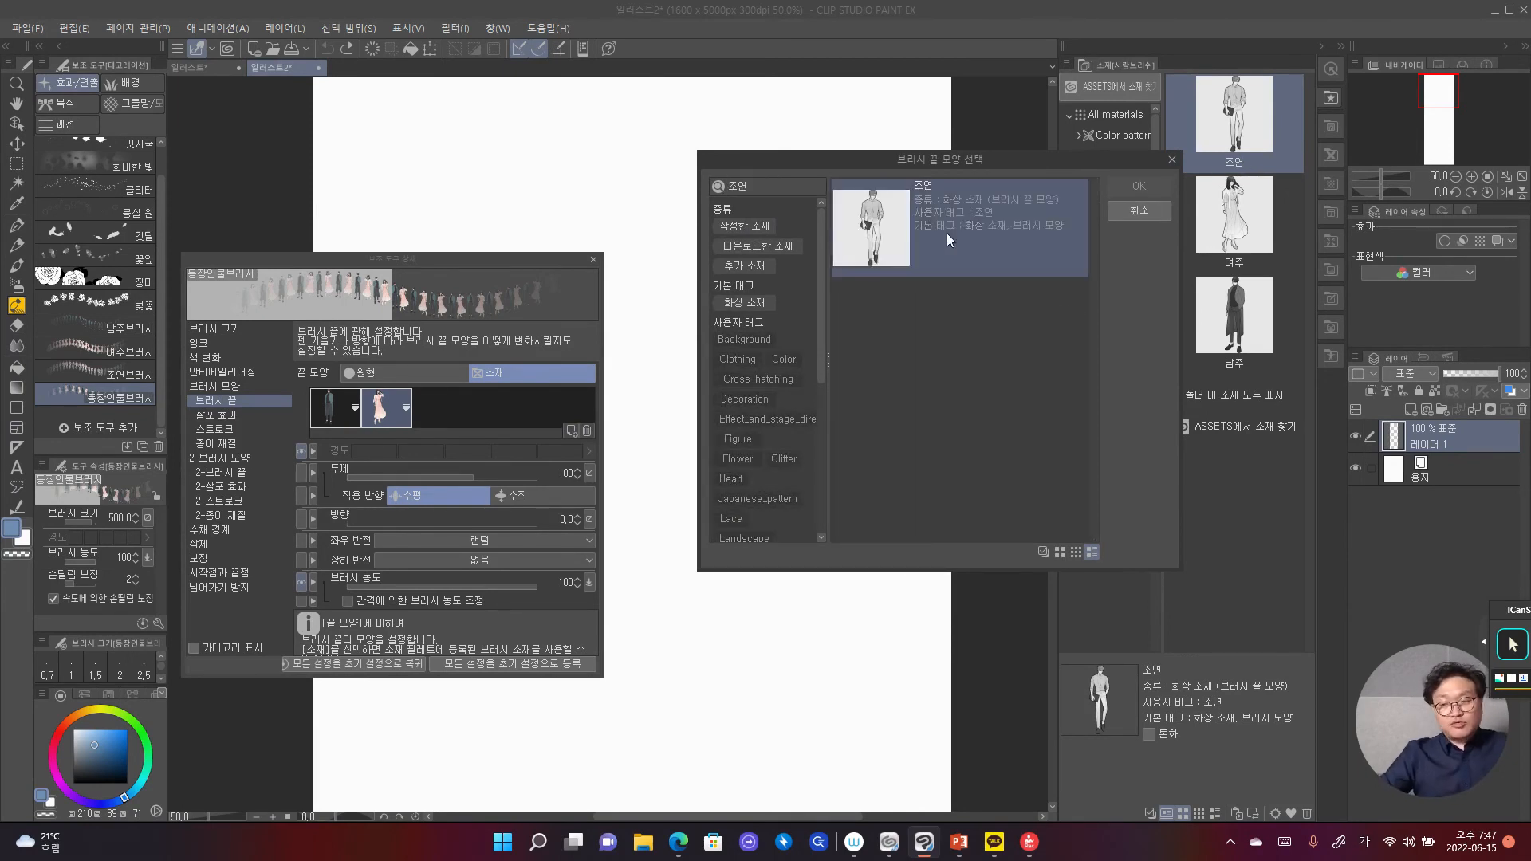
left_click(1126, 183)
mouse_move(1111, 187)
left_mouse_down()
mouse_move(752, 280)
mouse_move(385, 408)
mouse_move(476, 409)
left_mouse_up()
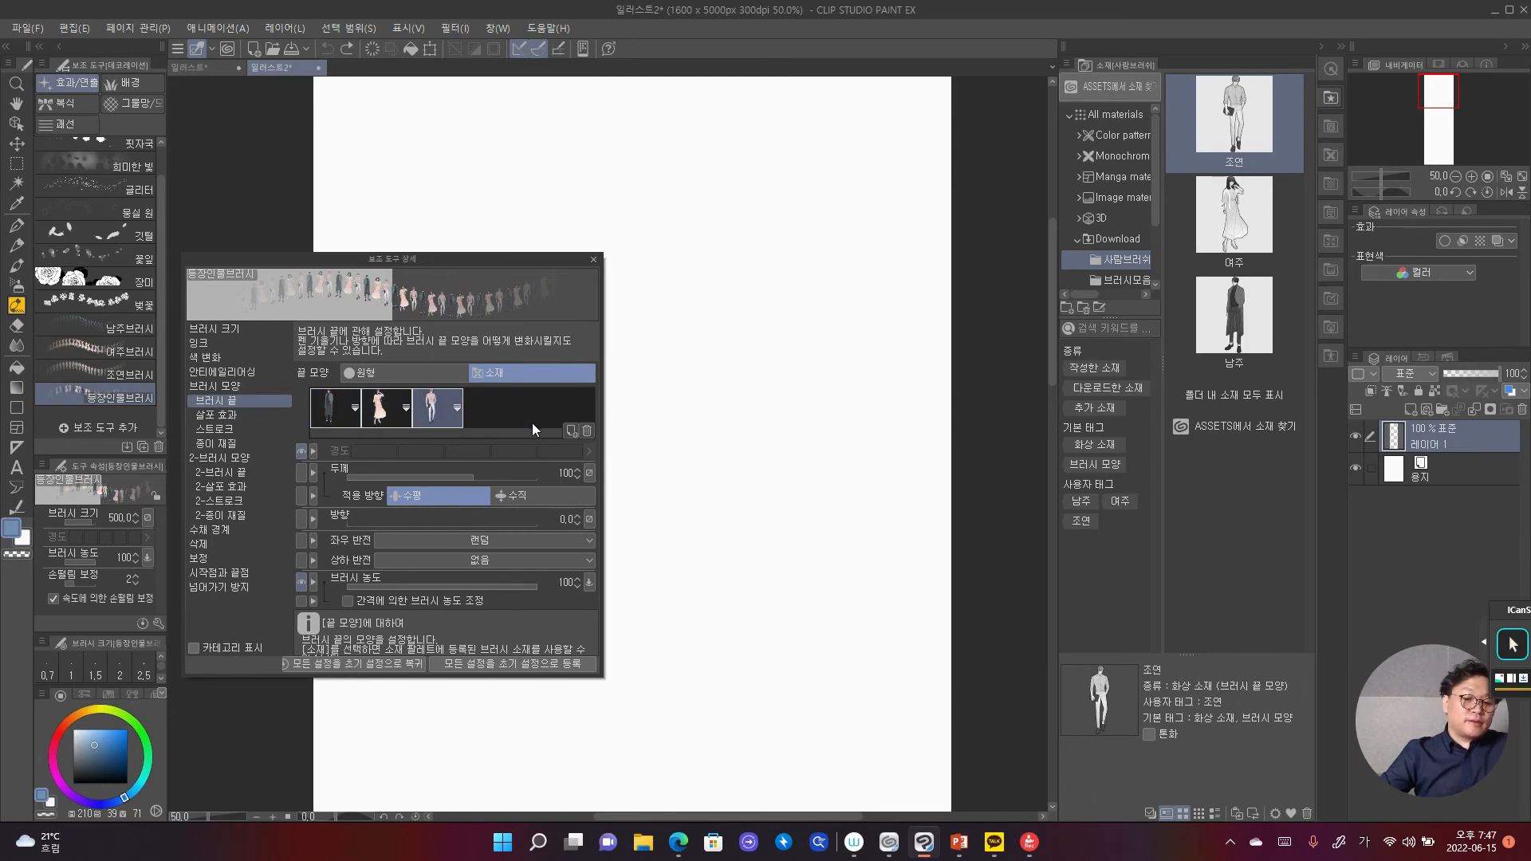
Step: Set the brush tip's 적용 방향 to 수직 and the stroke's 반복 방법 to random, finishing the 등장인물브러시 settings
left_click(523, 495)
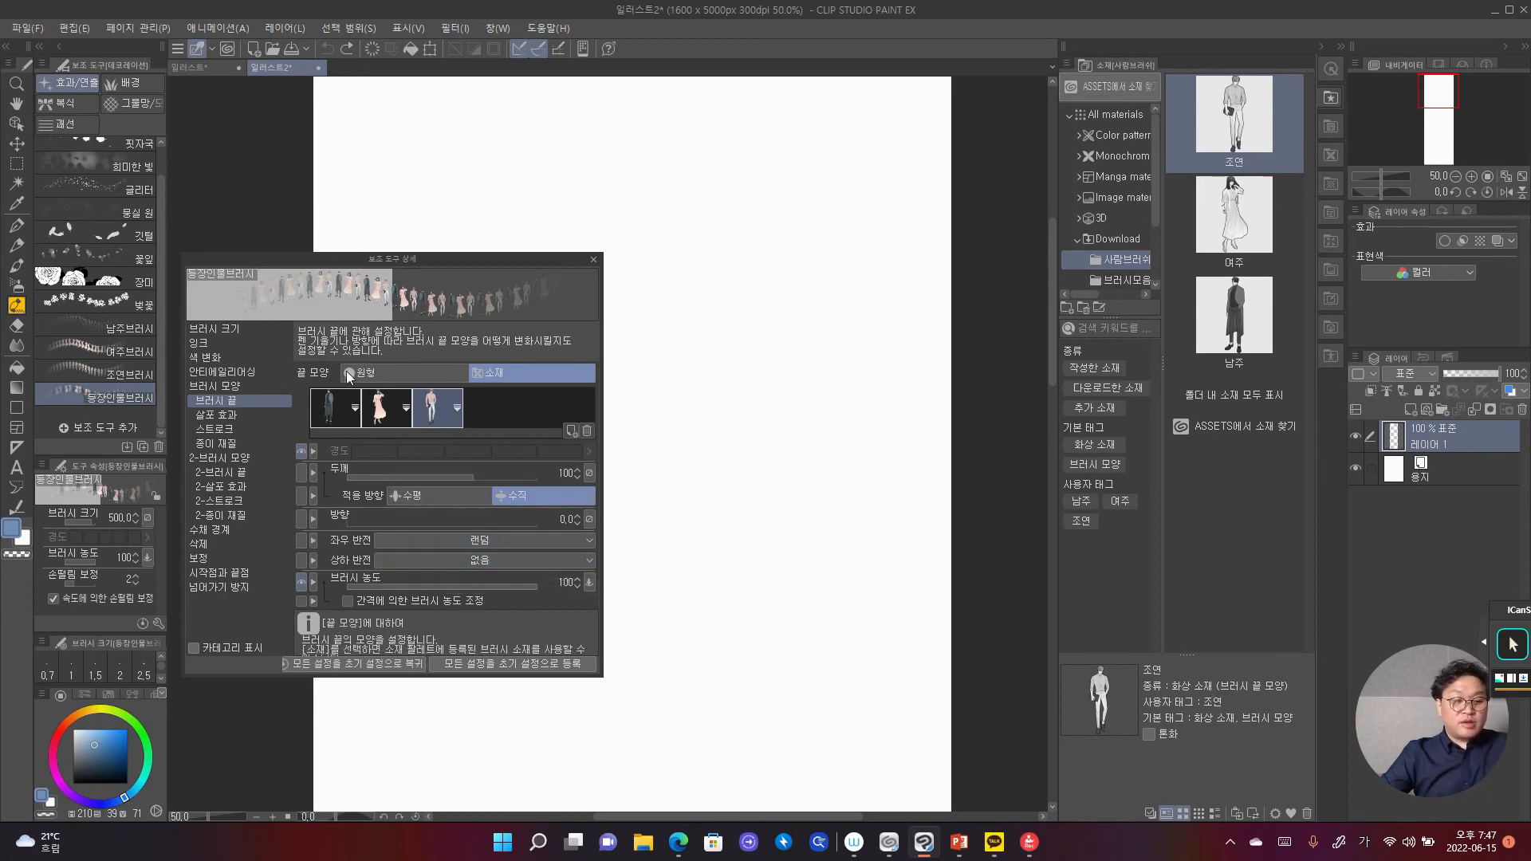
left_click(236, 430)
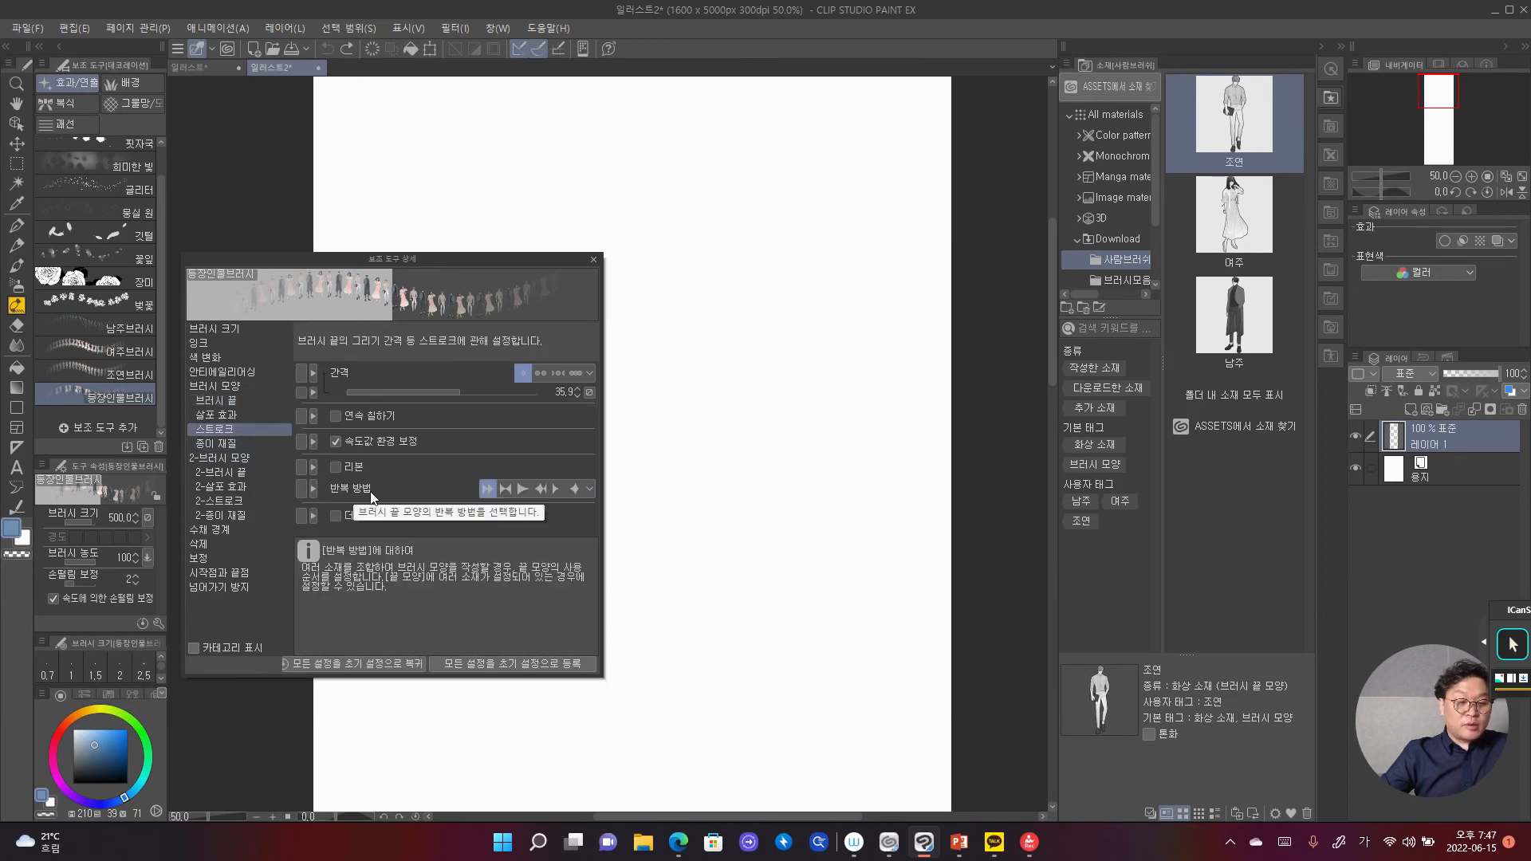
left_click(536, 490)
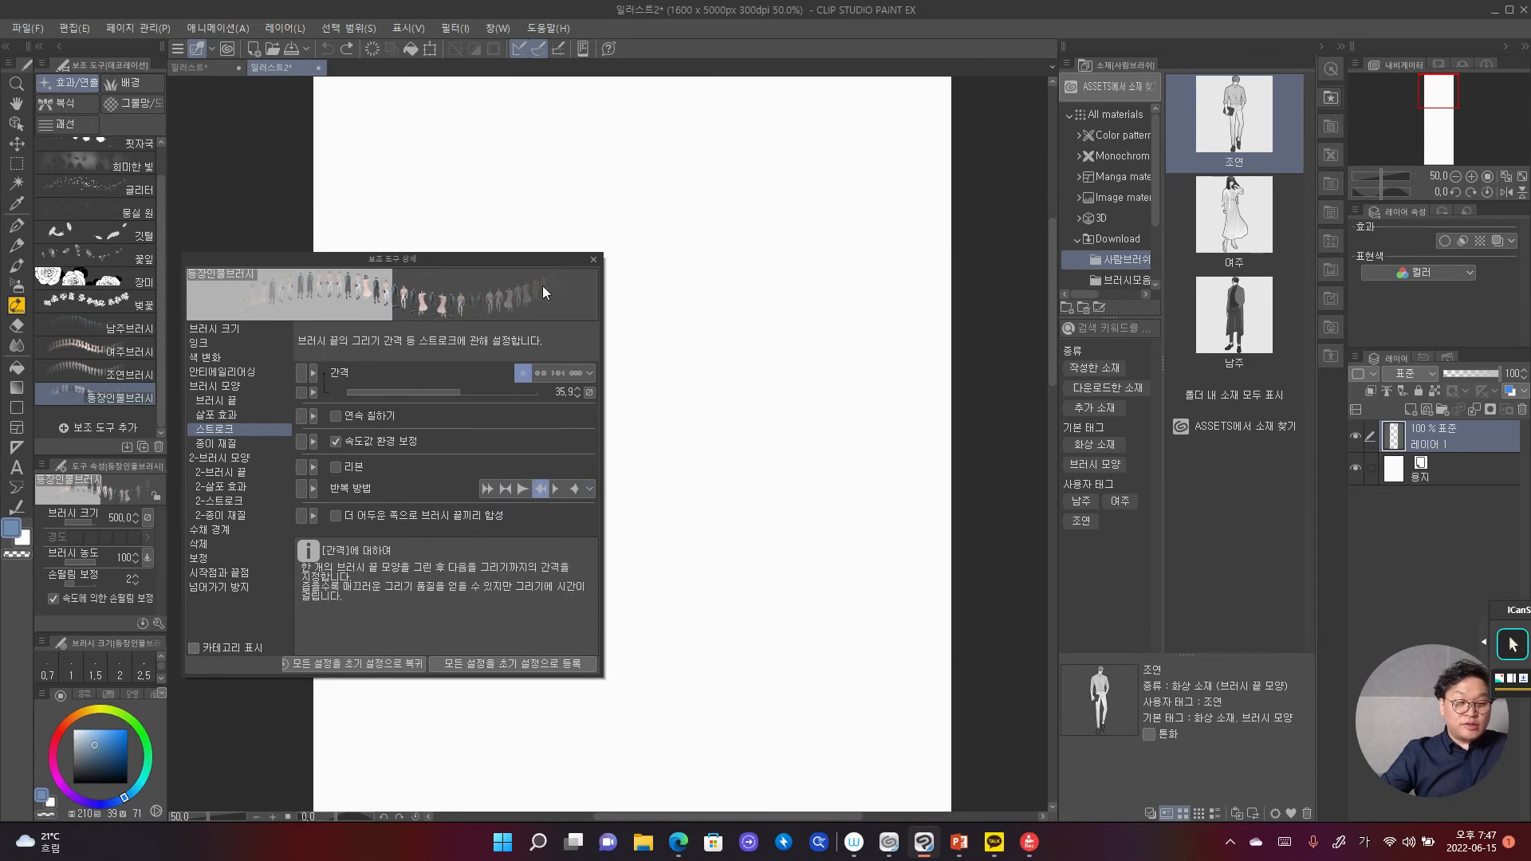
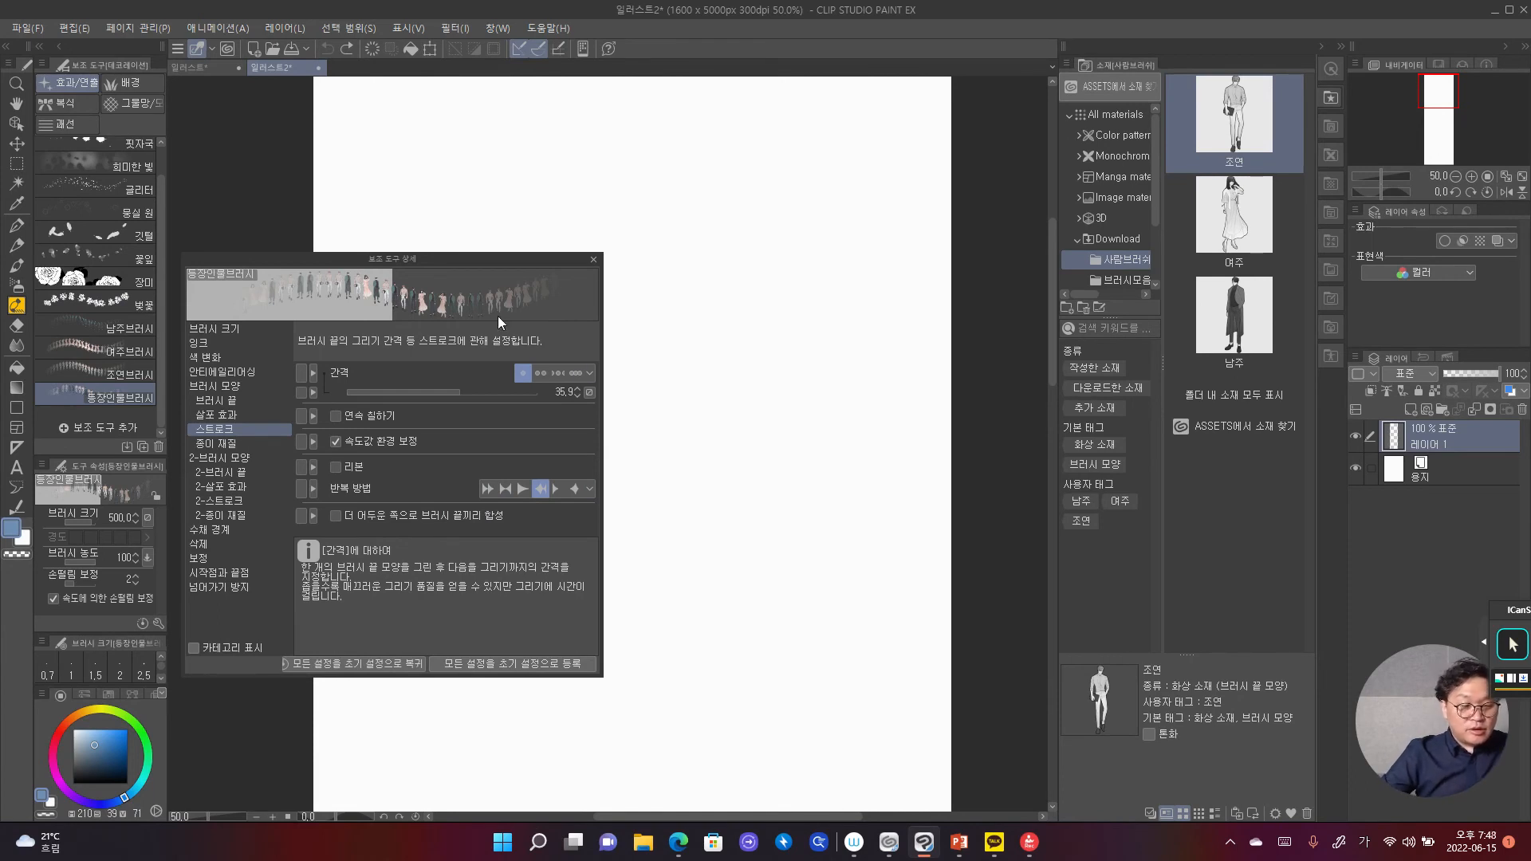
left_click(592, 260)
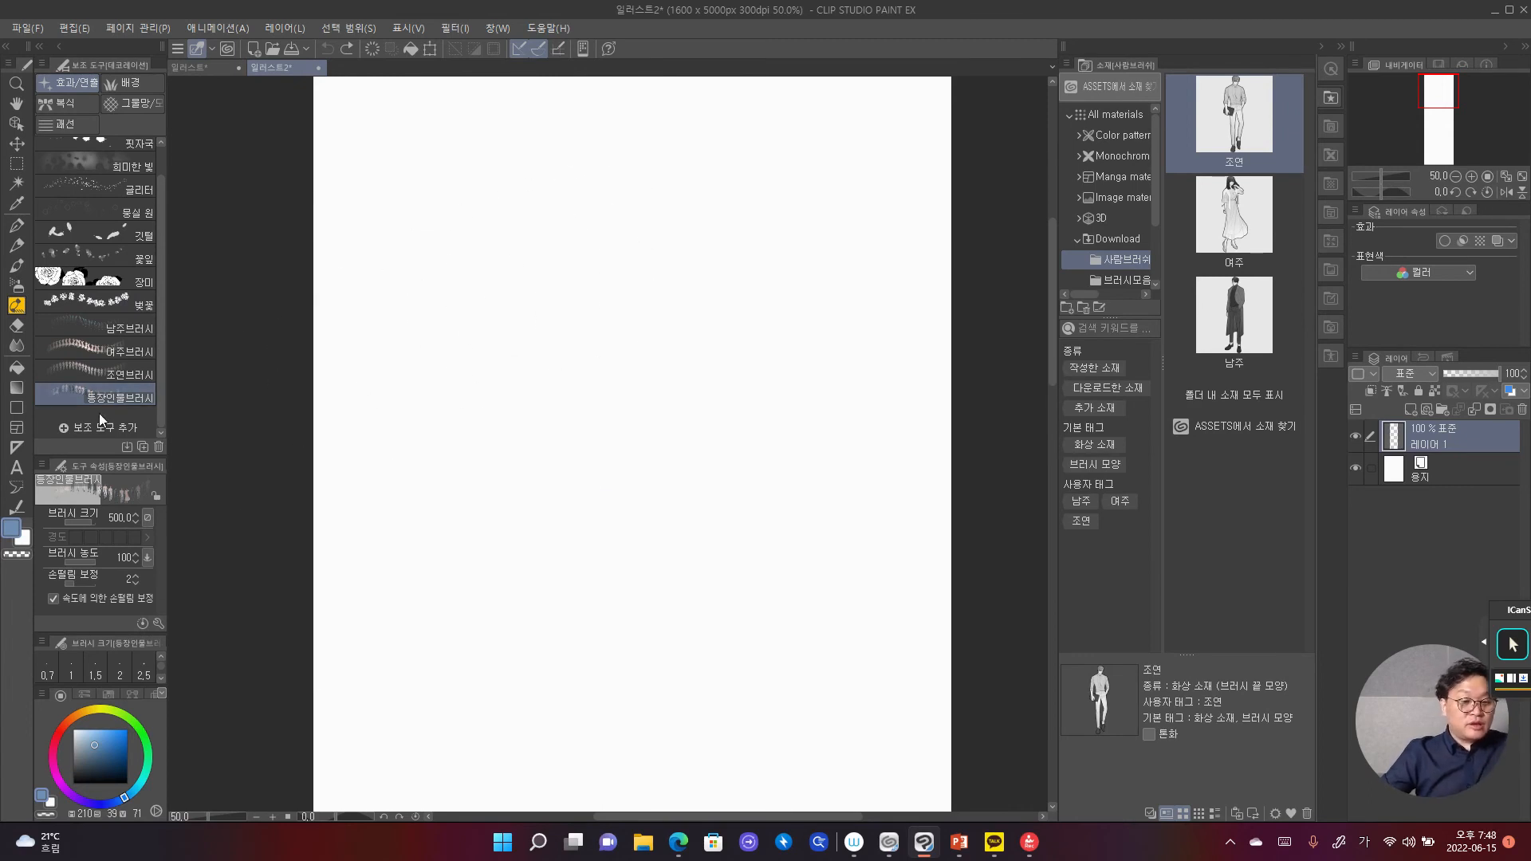
Step: Fill the canvas with overlapping test strokes of 등장인물브러시, and undo them all
mouse_move(430, 252)
left_mouse_down()
mouse_move(726, 261)
mouse_move(778, 292)
mouse_move(798, 374)
mouse_move(778, 452)
mouse_move(427, 459)
mouse_move(400, 484)
mouse_move(389, 565)
mouse_move(412, 670)
mouse_move(867, 688)
mouse_move(453, 536)
mouse_move(376, 488)
mouse_move(835, 483)
mouse_move(704, 411)
mouse_move(372, 295)
mouse_move(831, 289)
mouse_move(410, 126)
mouse_move(872, 142)
mouse_move(298, 363)
mouse_move(775, 464)
mouse_move(363, 517)
mouse_move(904, 693)
mouse_move(454, 665)
mouse_move(385, 700)
mouse_move(684, 535)
mouse_move(890, 451)
mouse_move(475, 431)
mouse_move(864, 362)
mouse_move(474, 302)
mouse_move(778, 288)
mouse_move(912, 306)
mouse_move(889, 358)
mouse_move(916, 411)
mouse_move(888, 411)
mouse_move(892, 682)
mouse_move(489, 674)
mouse_move(448, 566)
mouse_move(520, 548)
mouse_move(811, 536)
mouse_move(853, 450)
mouse_move(428, 429)
left_mouse_up()
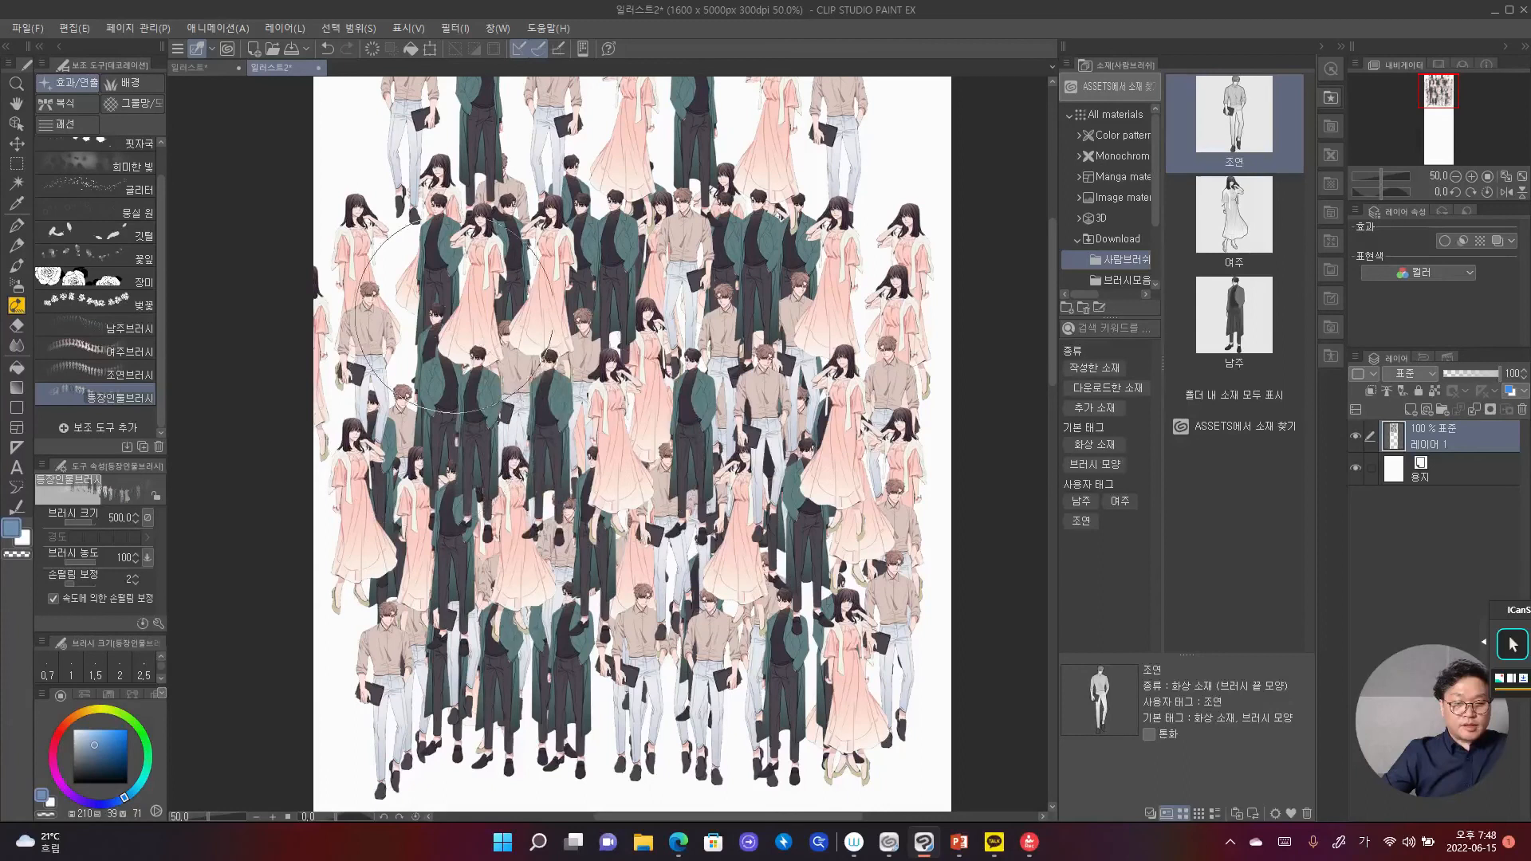
key("ctrl+z")
key("ctrl+z")
key("ctrl+z")
key("ctrl+z")
key("ctrl+z")
key("ctrl+z")
key("ctrl+z")
key("ctrl+z")
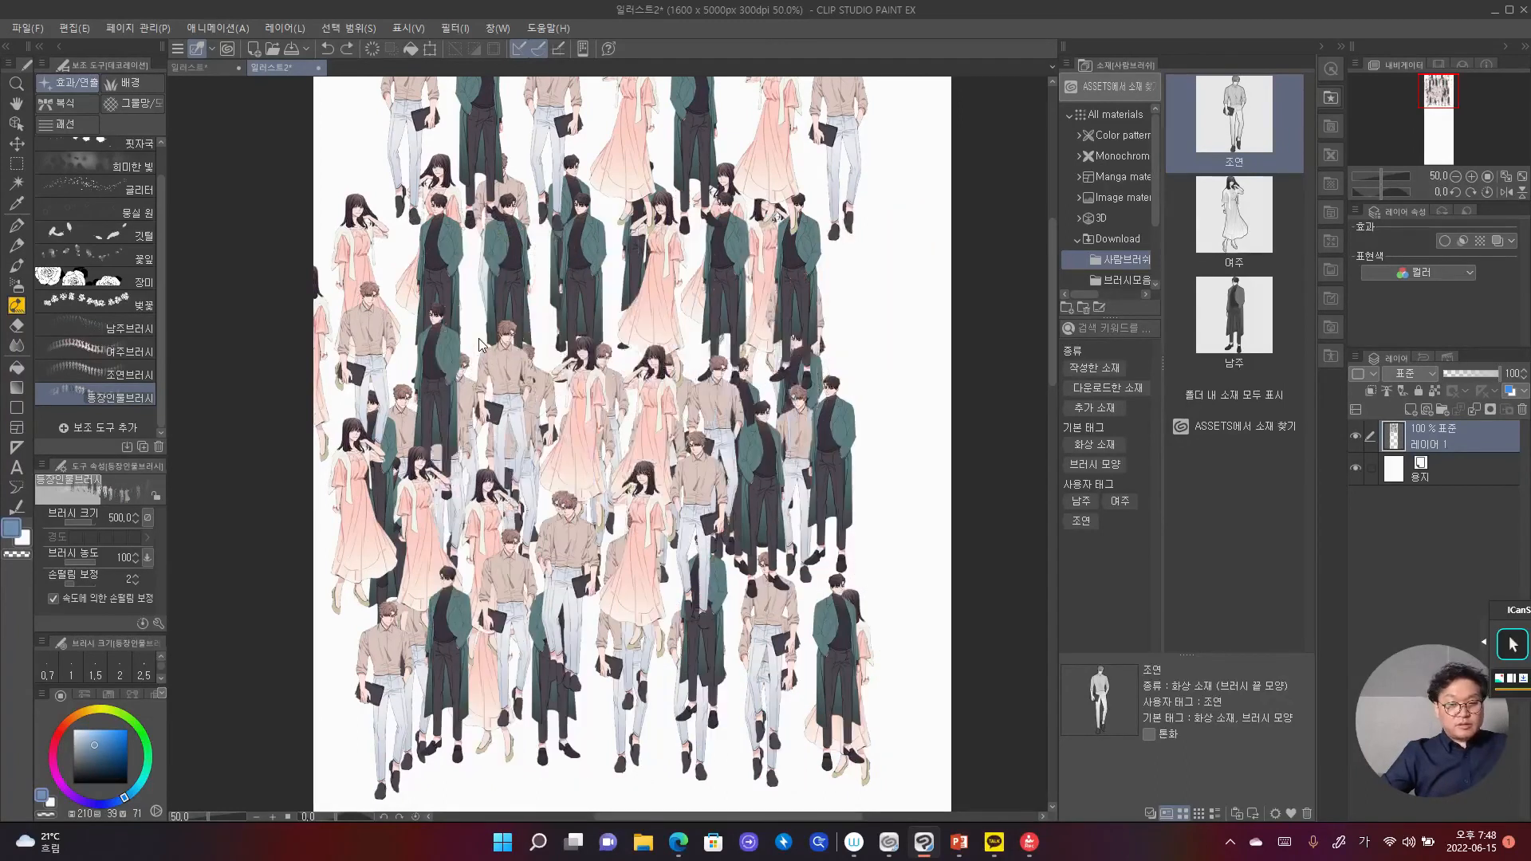
key("ctrl+z")
key("ctrl+z")
key("ctrl+z")
key("ctrl+z")
key("ctrl+z")
key("ctrl+z")
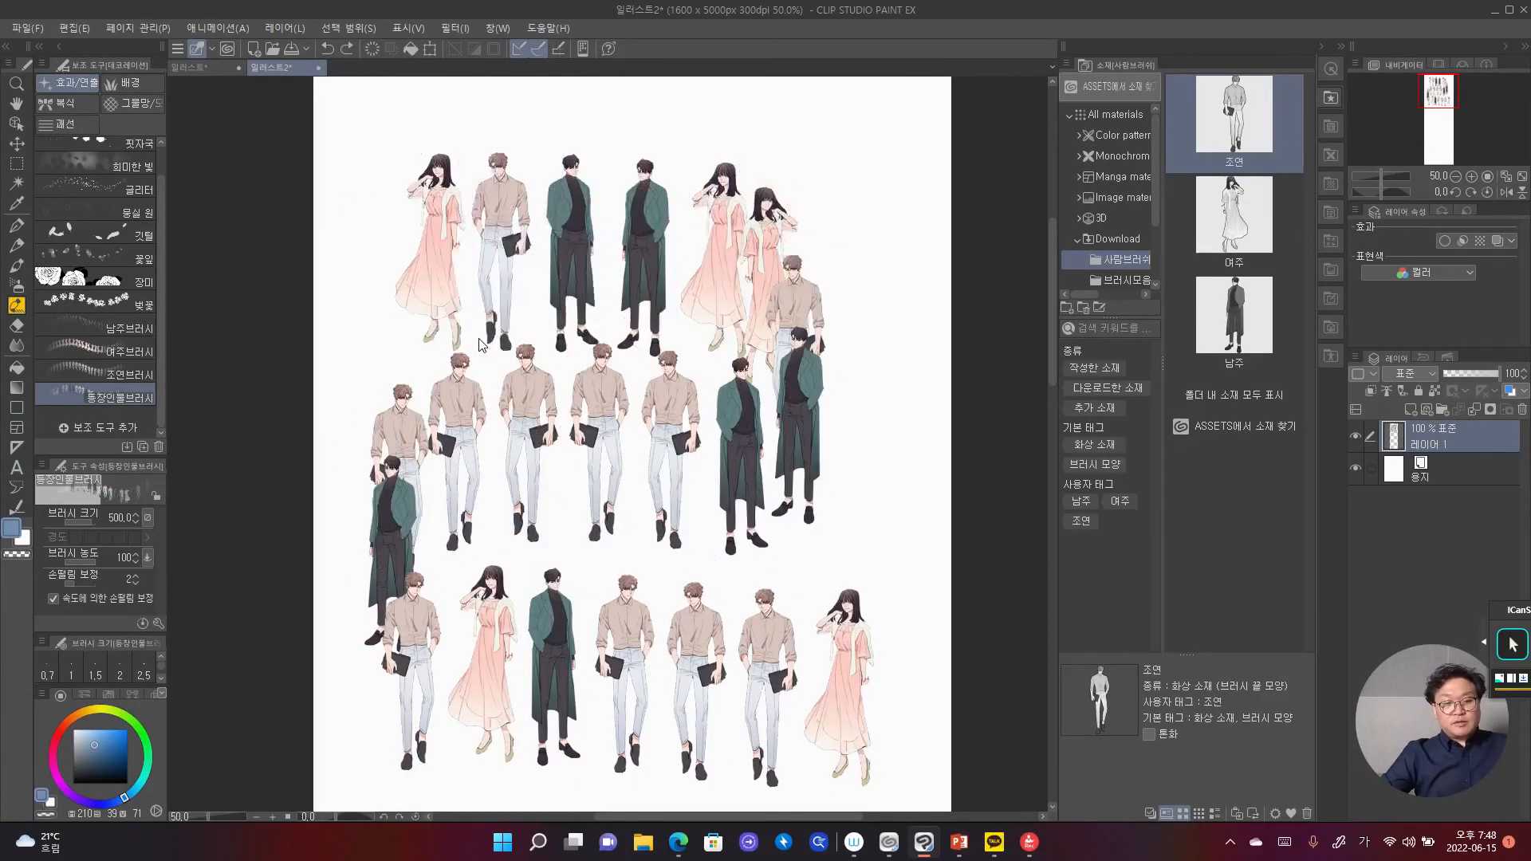
Step: Paint horizontal test rows of mixed characters across the 일러스트2 canvas with 등장인물브러시
left_click_drag(433, 337, 872, 342)
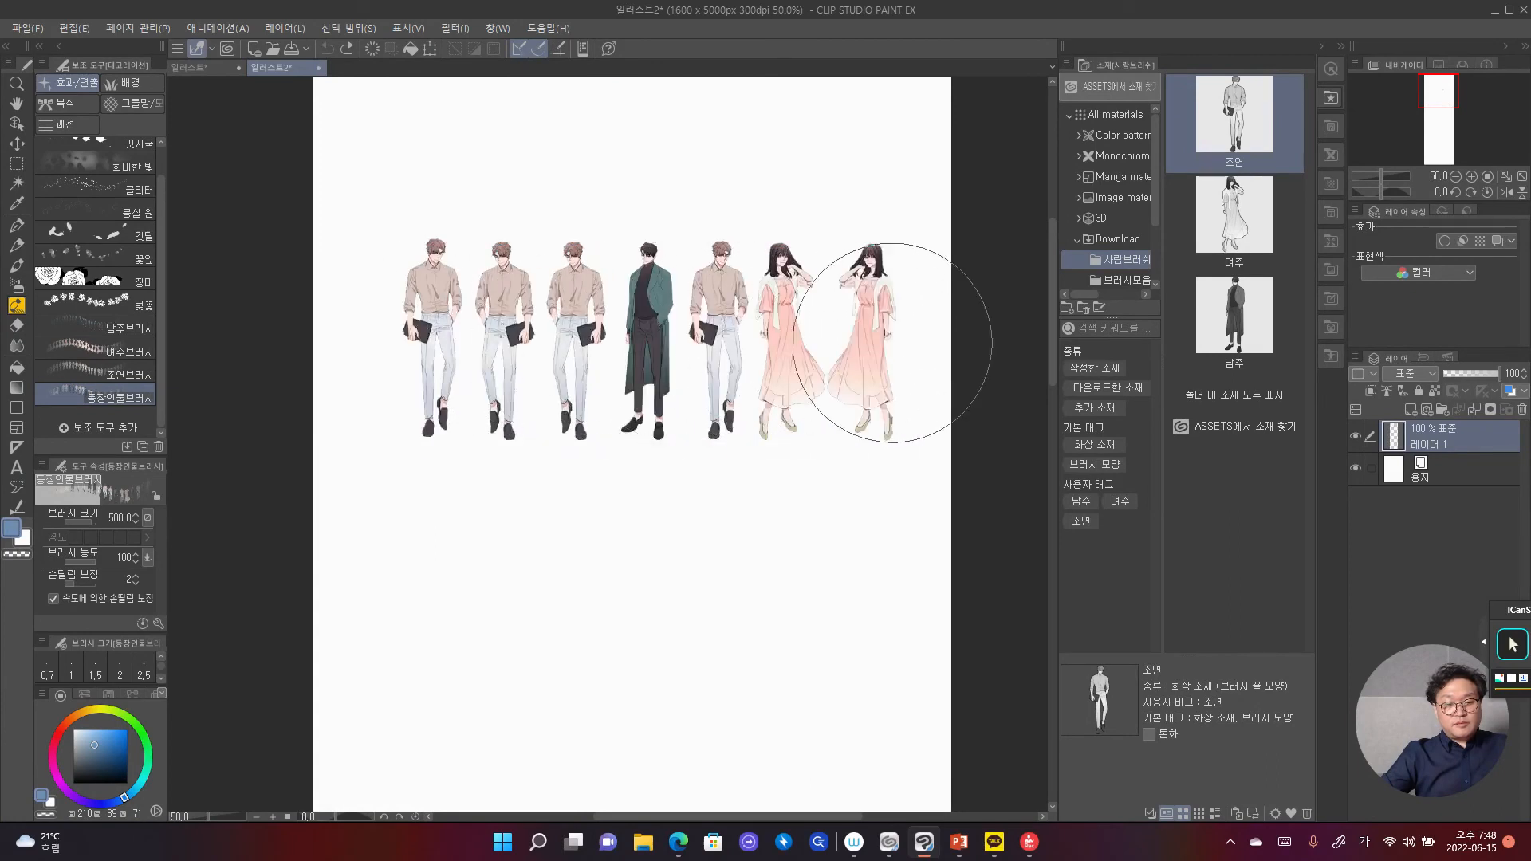
left_click_drag(414, 568, 901, 576)
mouse_move(366, 122)
left_mouse_down()
mouse_move(513, 80)
mouse_move(820, 154)
left_mouse_up()
key("ctrl+z")
left_click_drag(414, 718, 869, 717)
mouse_move(432, 473)
left_mouse_down()
mouse_move(765, 474)
mouse_move(547, 256)
mouse_move(431, 203)
mouse_move(761, 209)
mouse_move(519, 275)
mouse_move(410, 273)
mouse_move(837, 274)
left_mouse_up()
left_click_drag(256, 393, 692, 390)
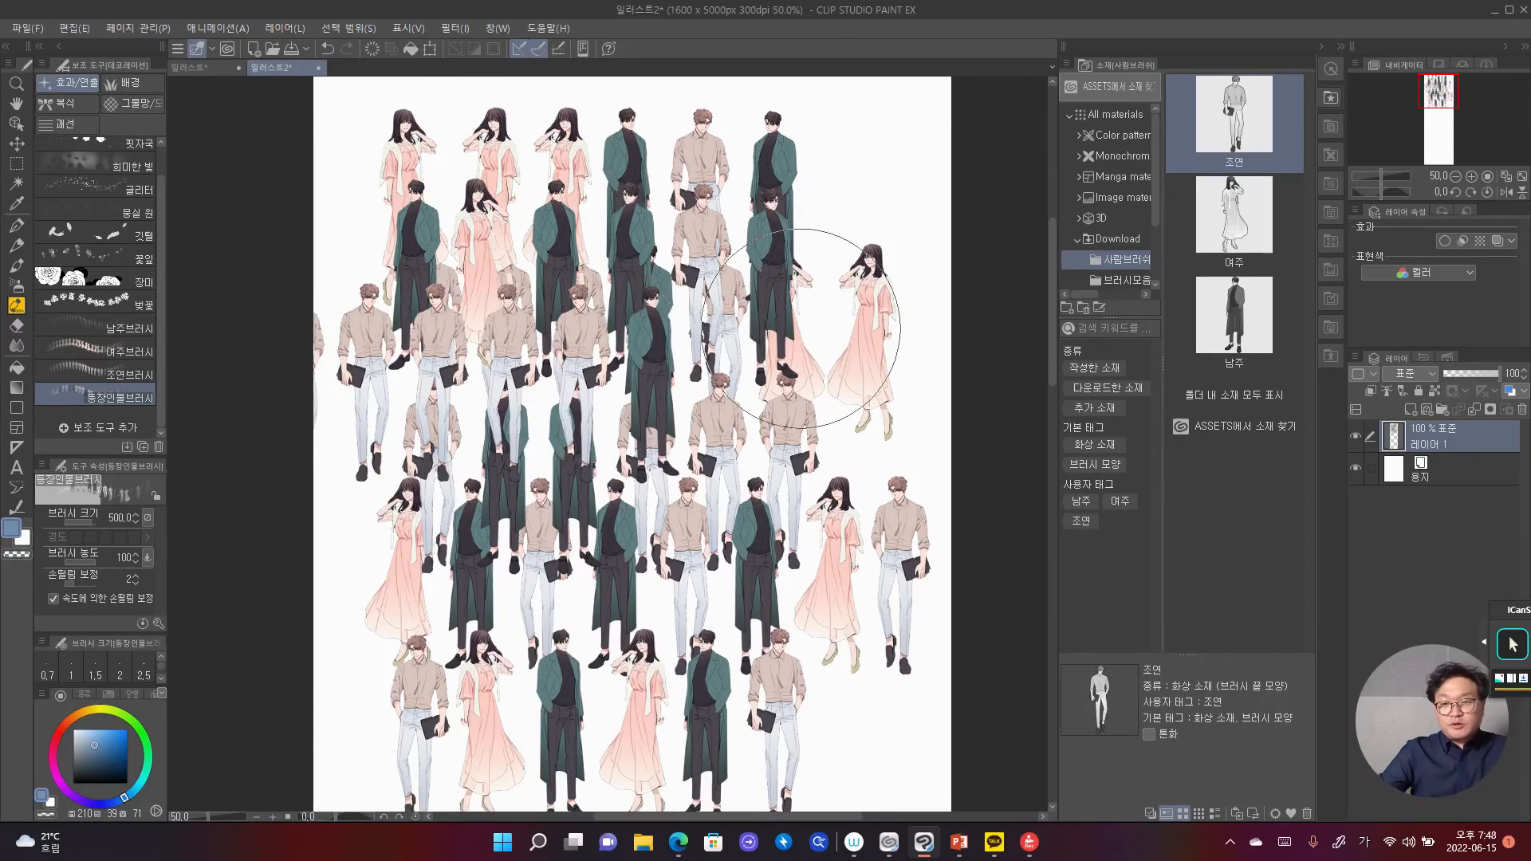
mouse_move(447, 426)
left_mouse_down()
mouse_move(625, 444)
mouse_move(820, 425)
left_mouse_up()
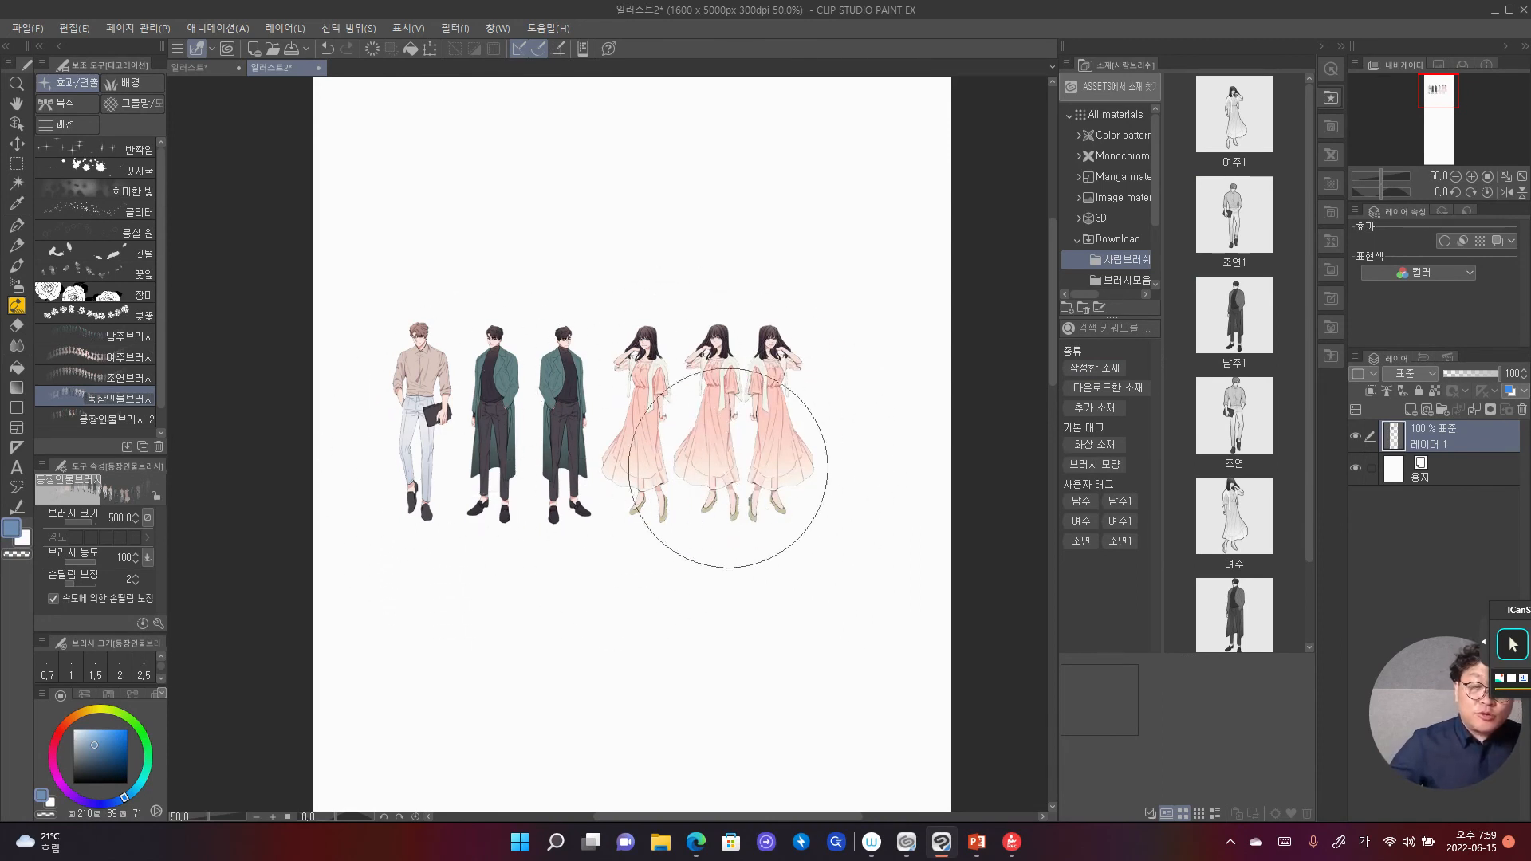
left_click_drag(429, 641, 765, 635)
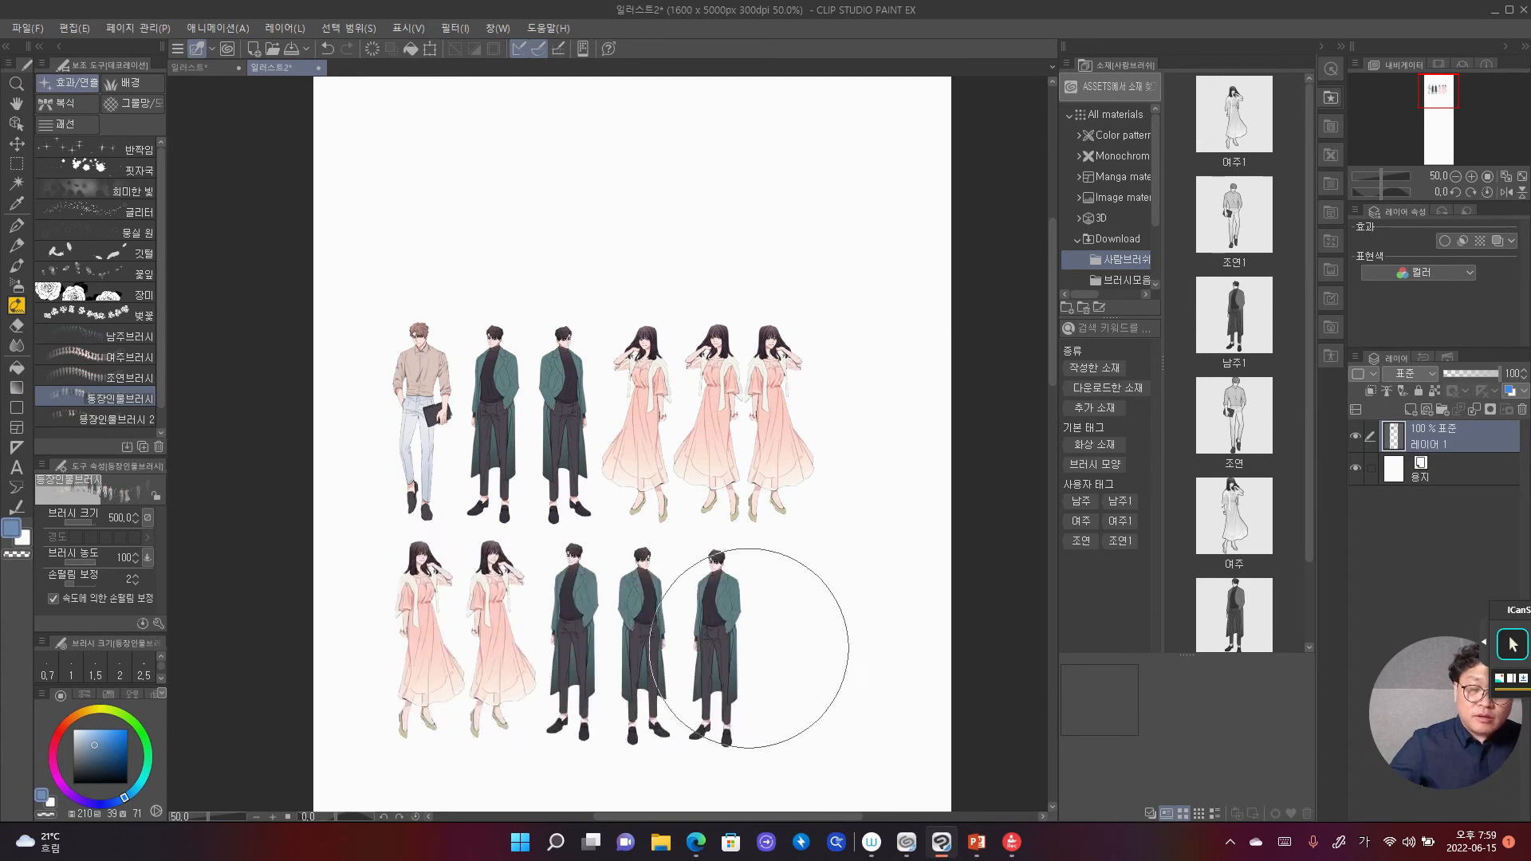
Step: Switch to the 일러스트 canvas and delete the 여주1, 조연1 and 남주1 materials, including their use in brush presets
left_click(184, 64)
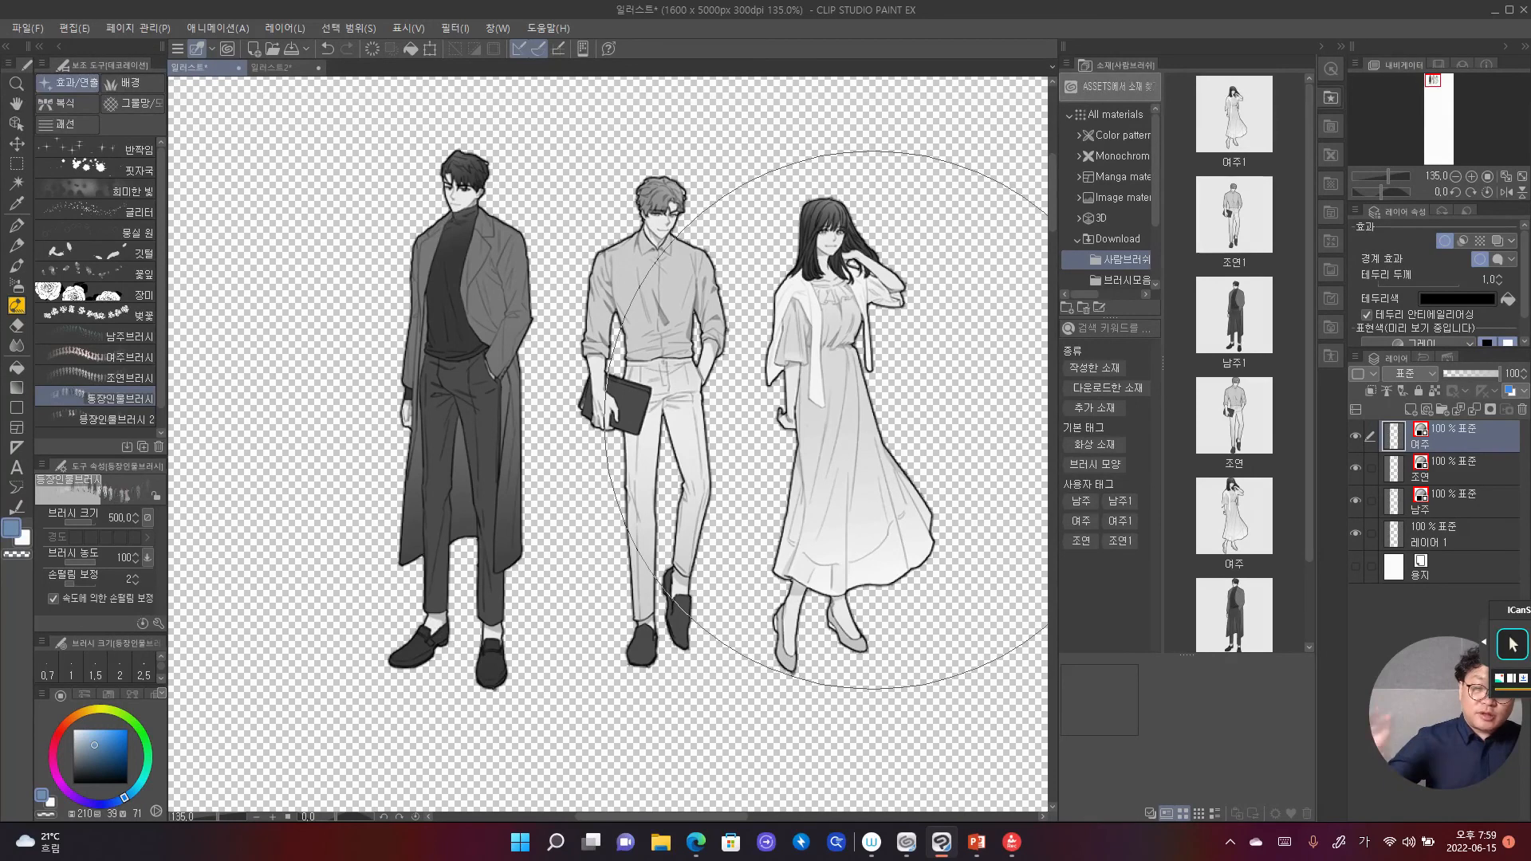
left_click(1246, 332)
left_click(1243, 329)
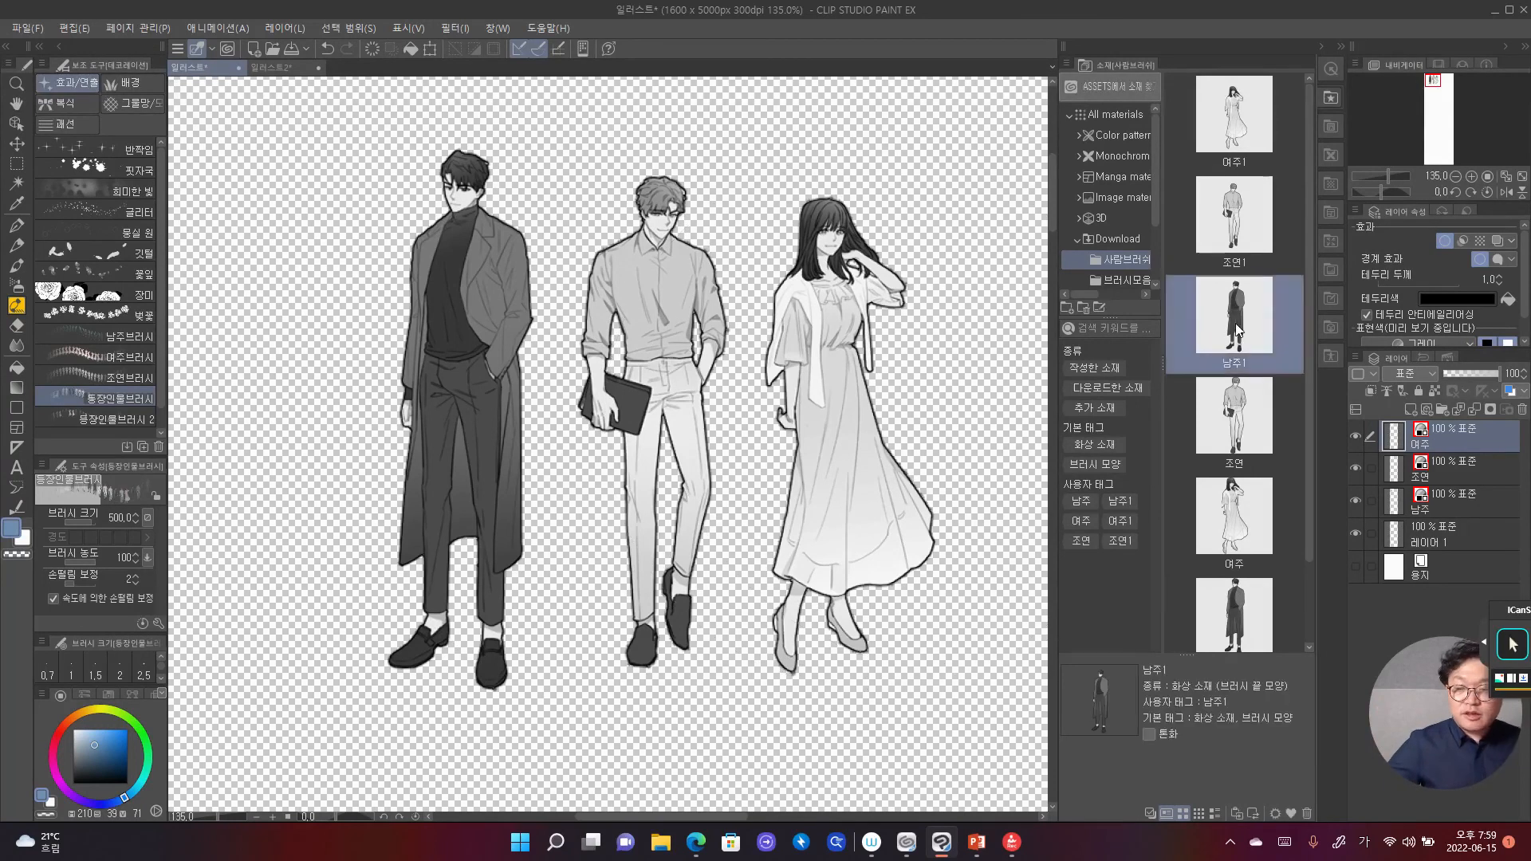
left_click(1234, 141, "shift")
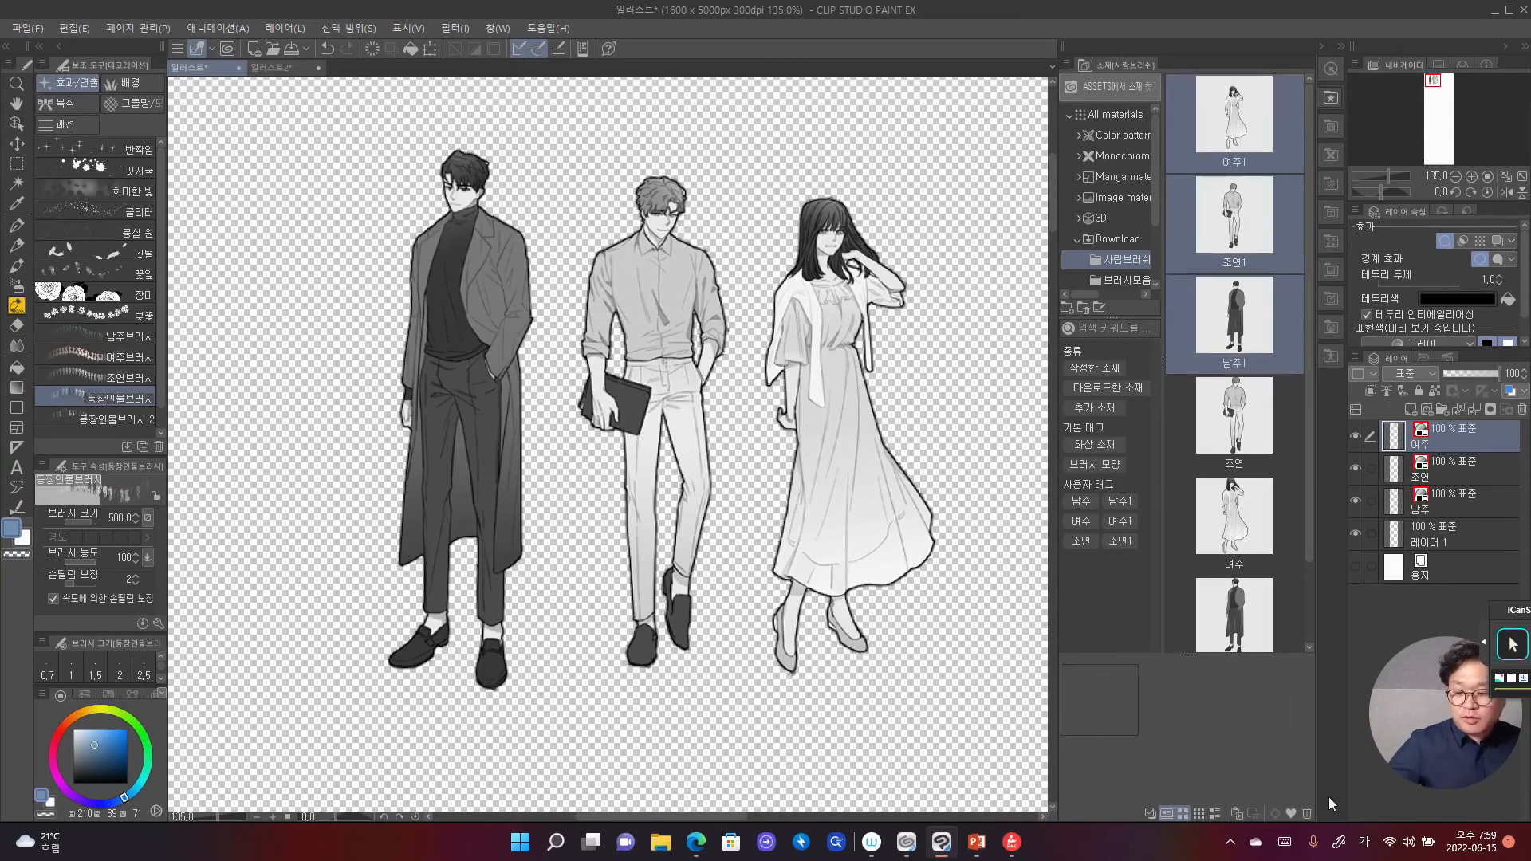
left_click(1307, 813)
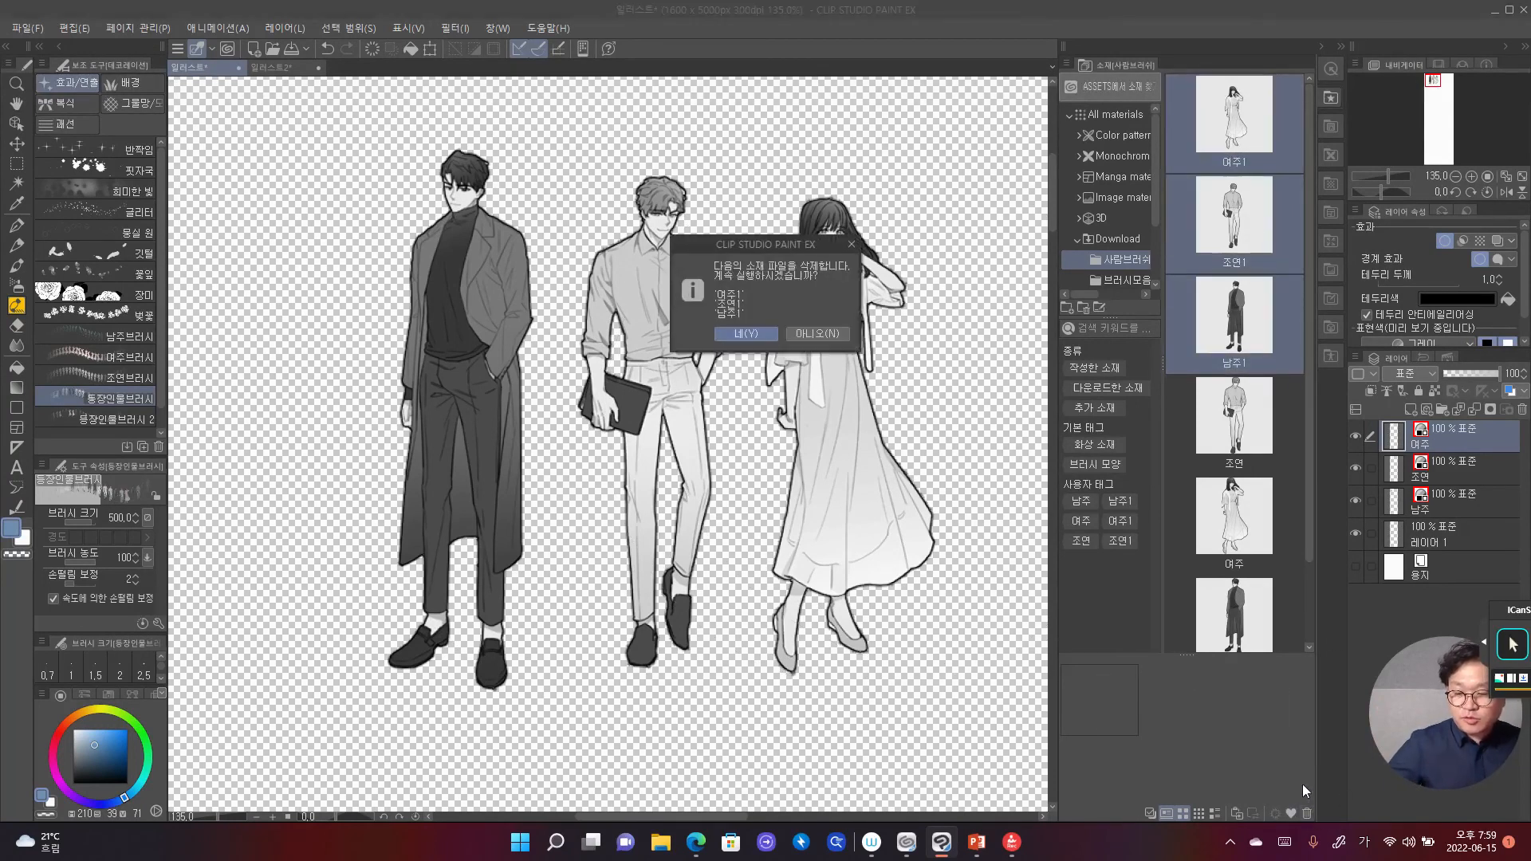
left_click(747, 333)
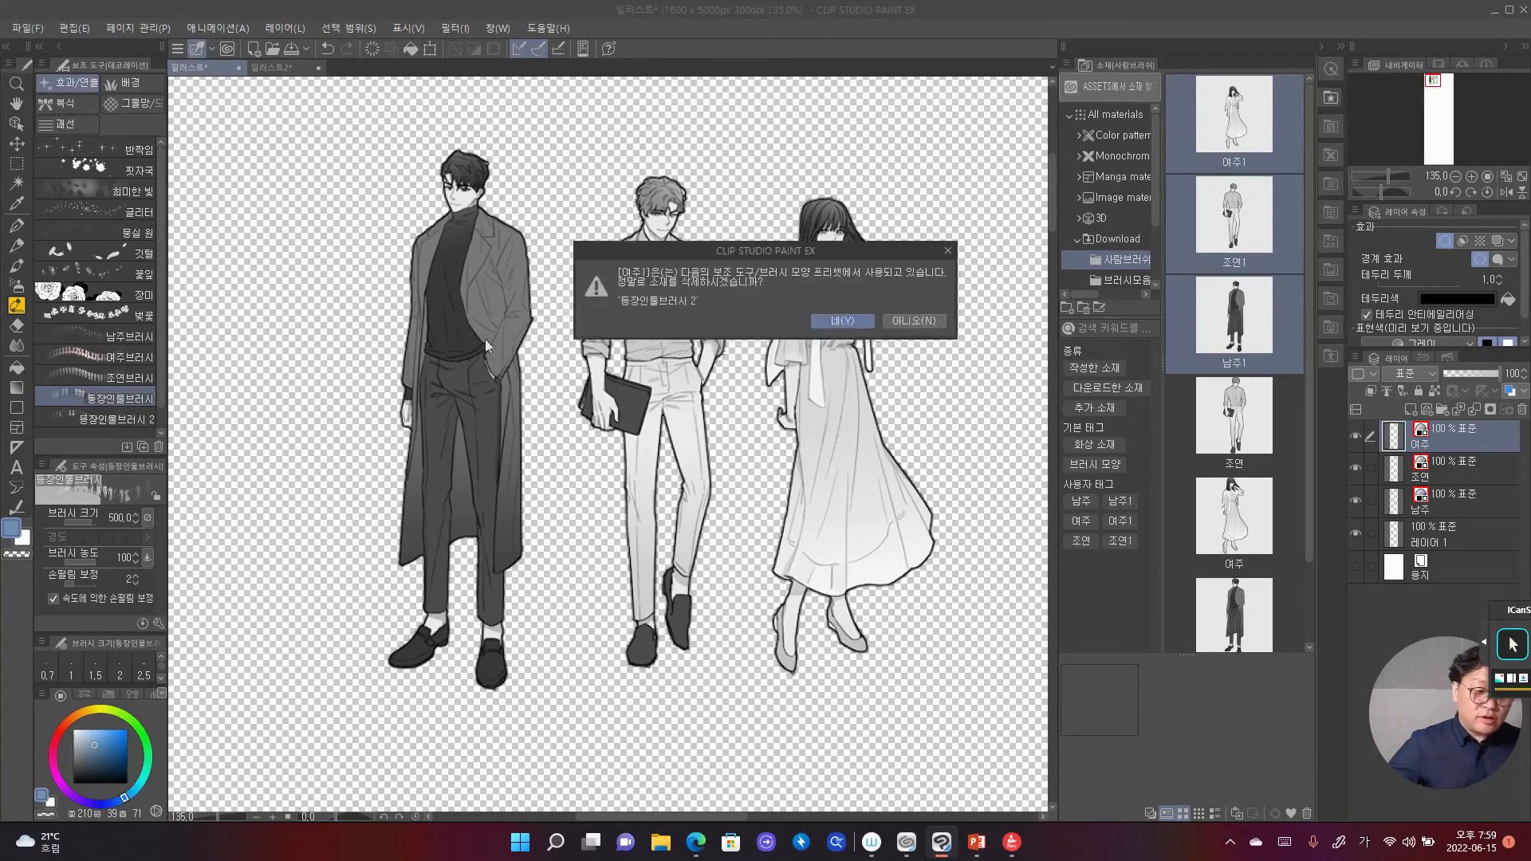
left_click(839, 322)
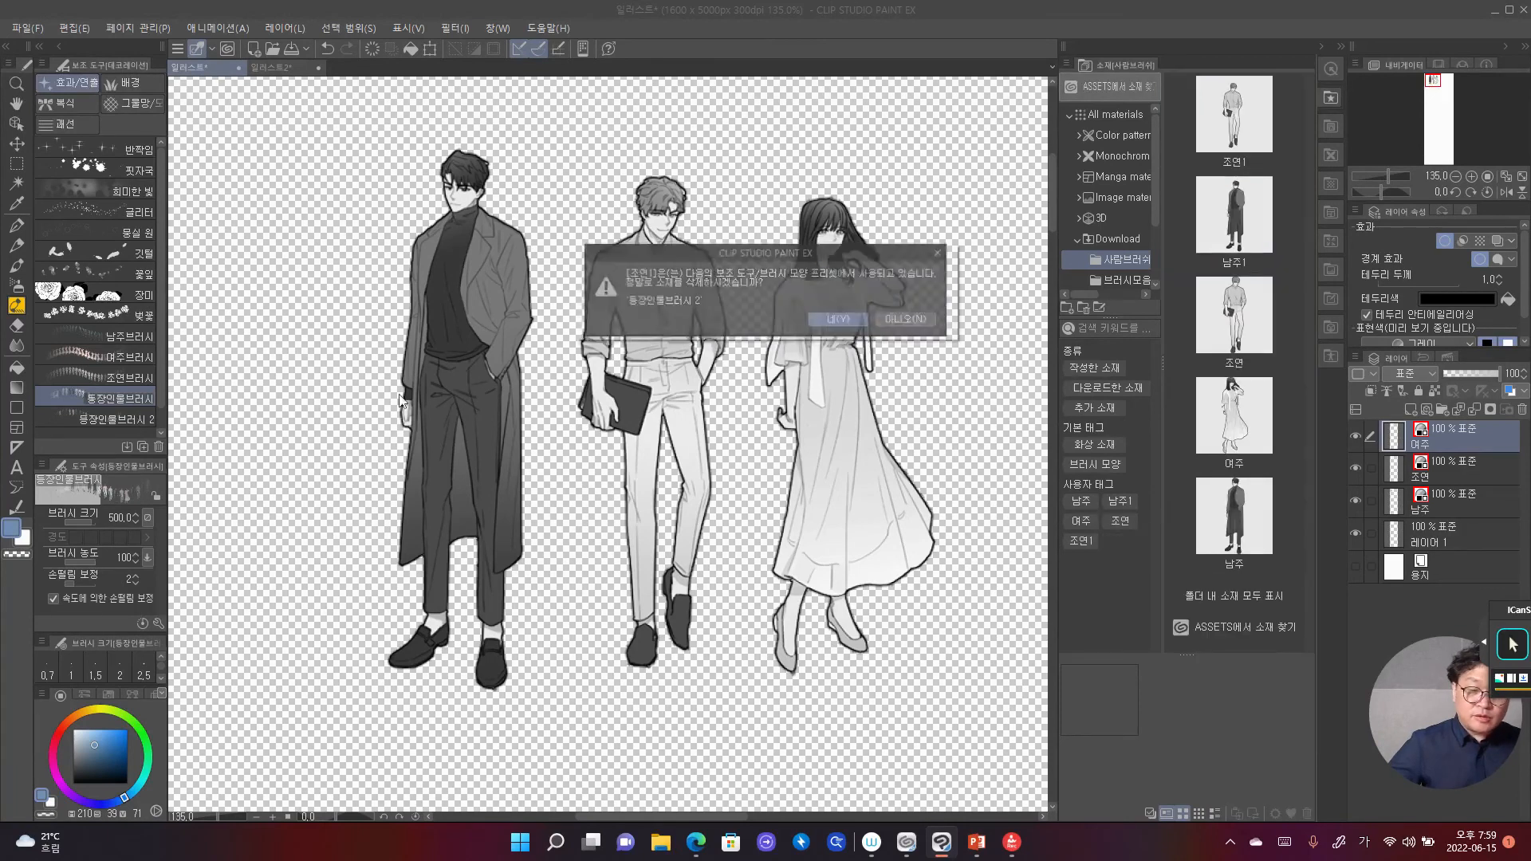
left_click(848, 322)
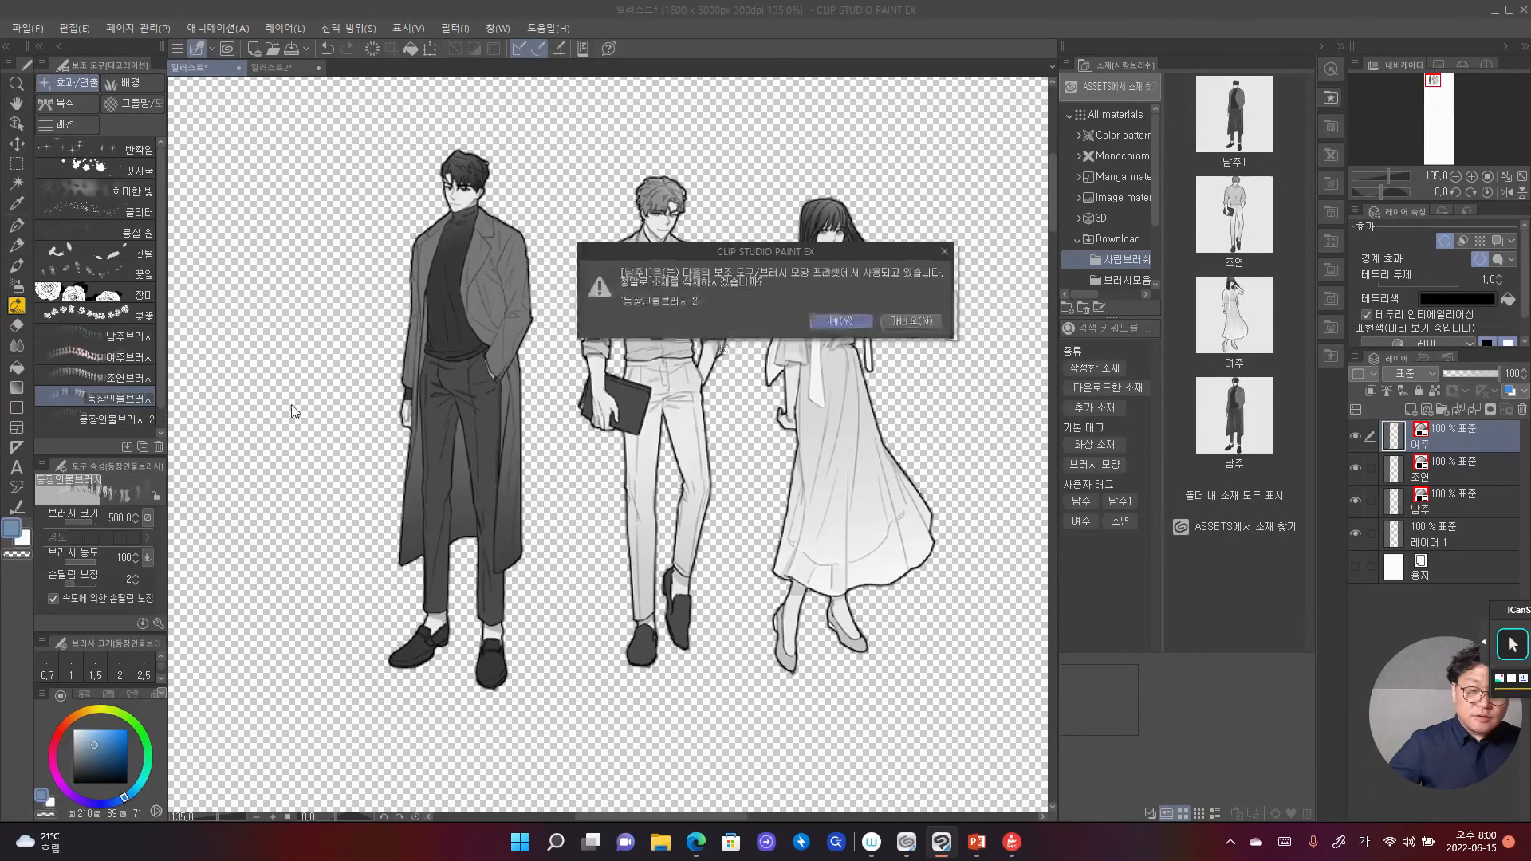
left_click(831, 320)
Step: Delete the 등장인물브러시 2 sub tool
left_click(113, 416)
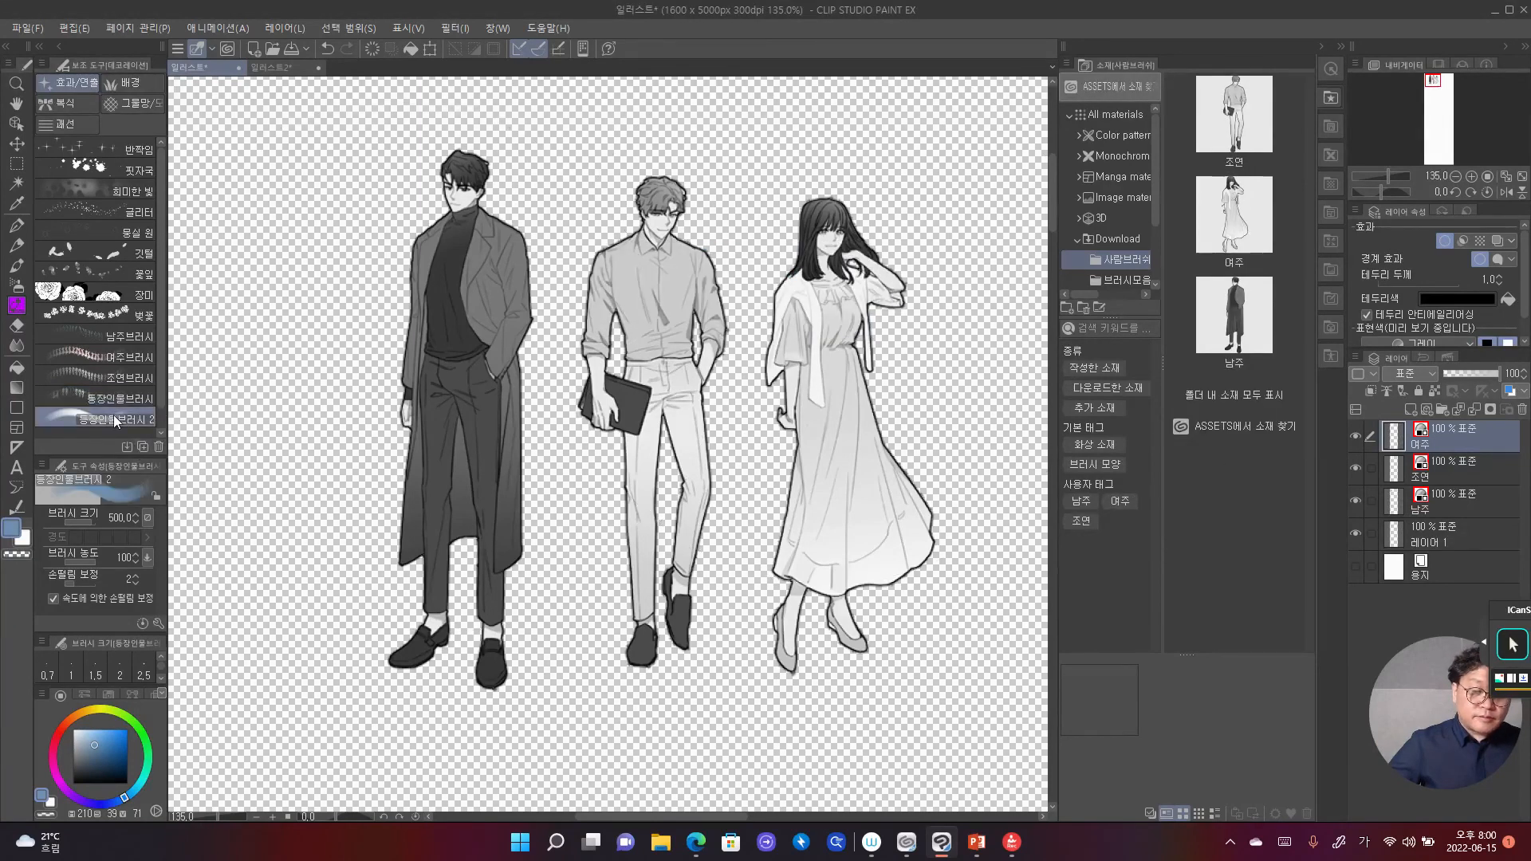
right_click(113, 415)
left_click(104, 416)
scroll(113, 416, "down", 1)
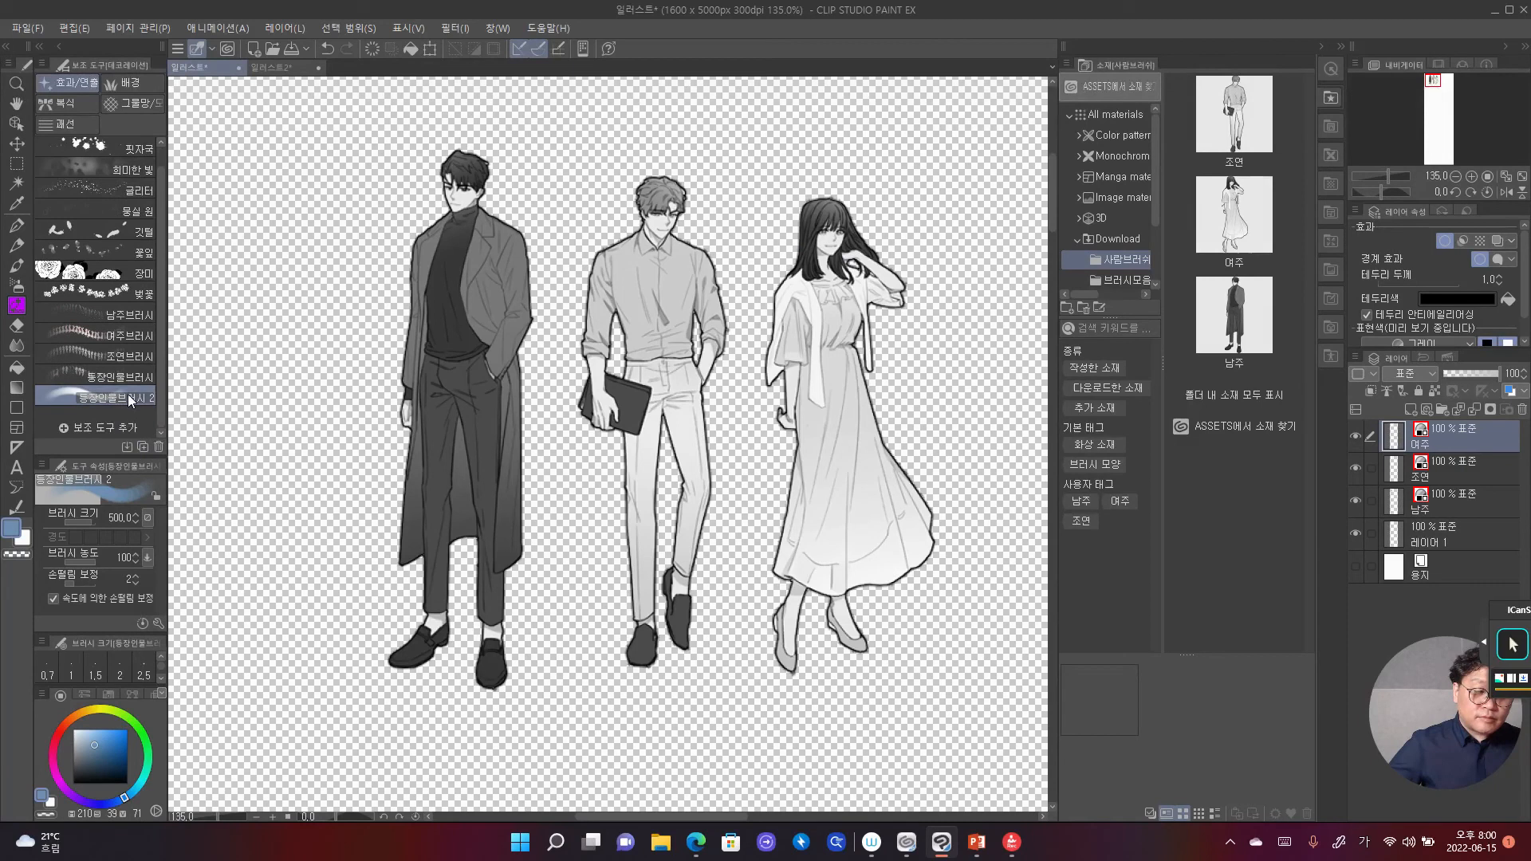
right_click(127, 394)
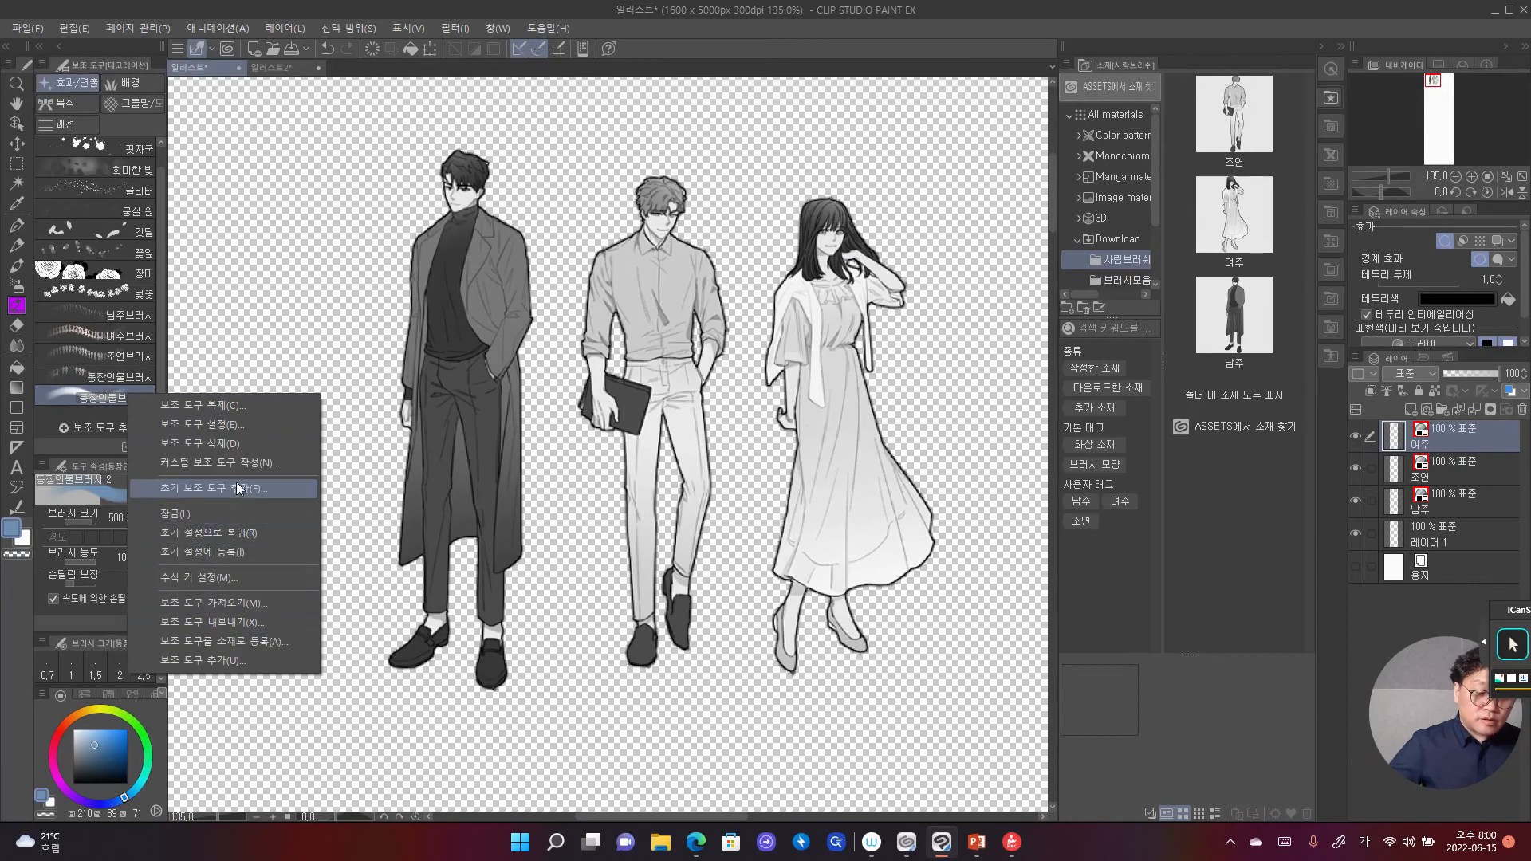
left_click(98, 399)
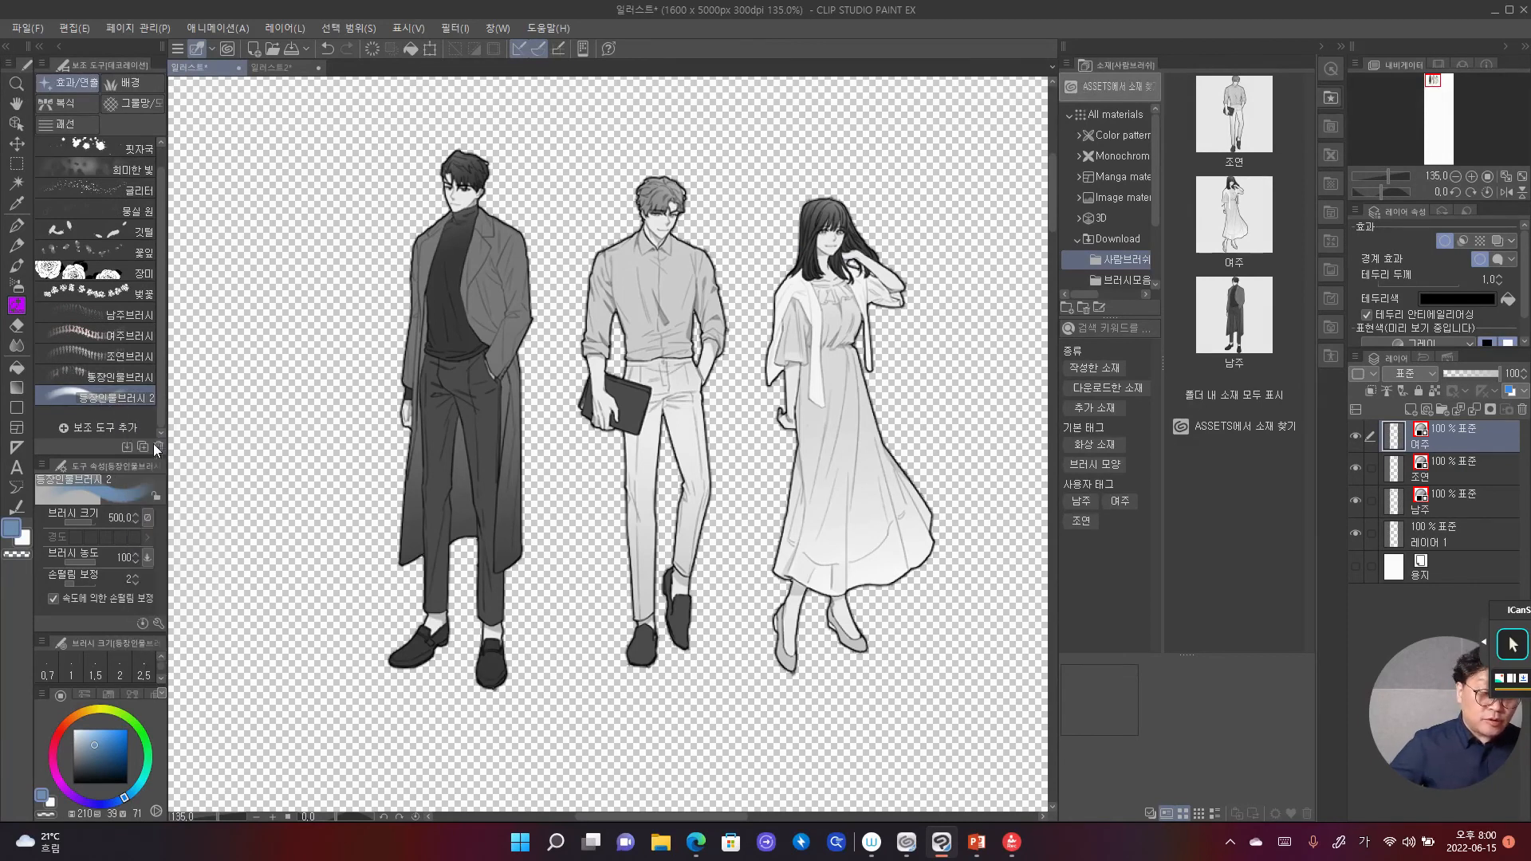
left_click(157, 447)
left_click(797, 313)
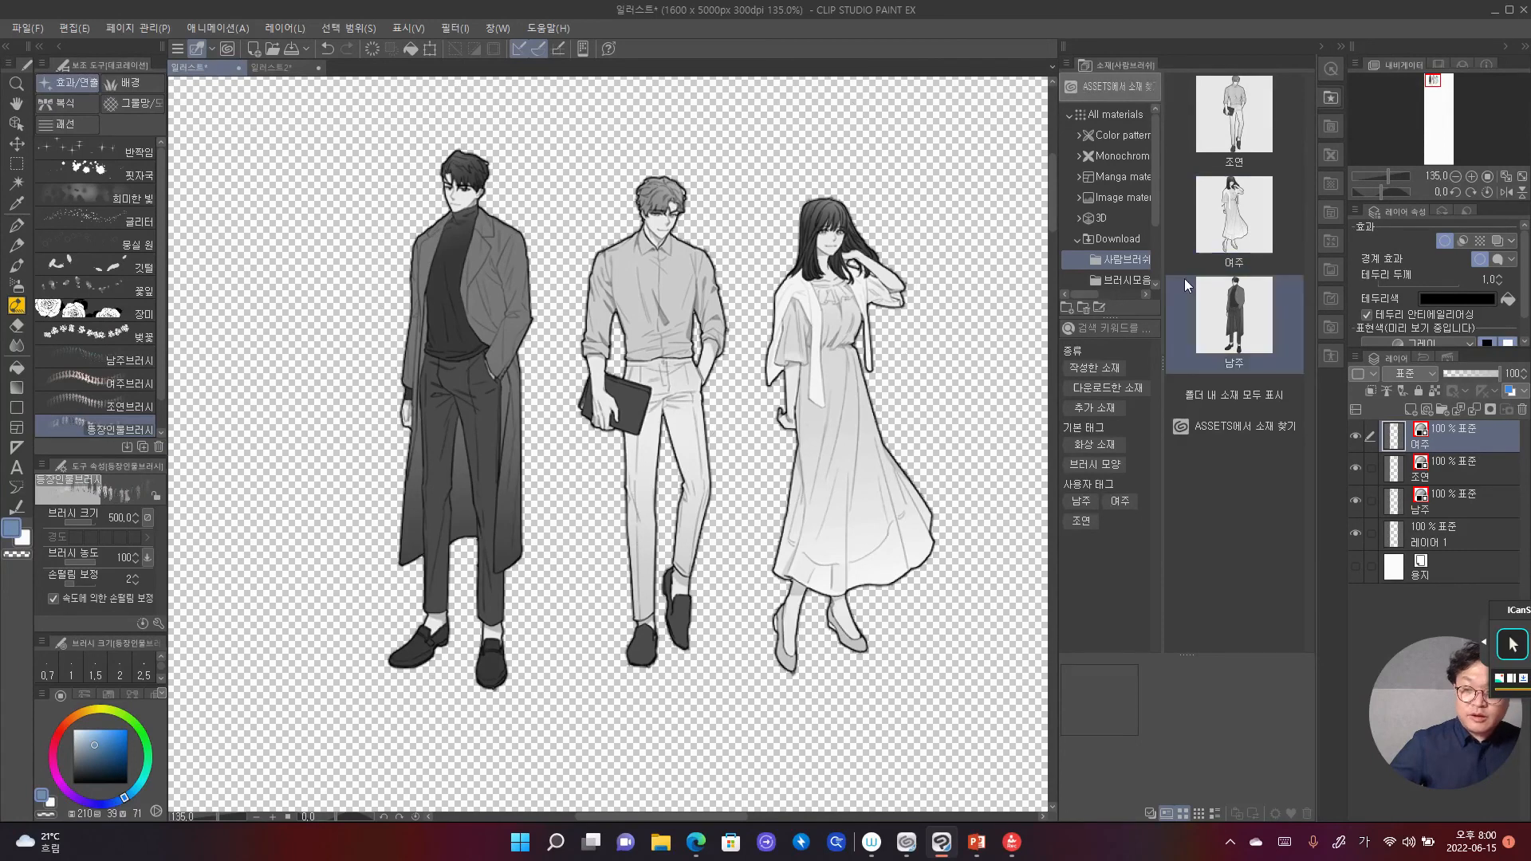
Step: Make a rectangular selection enclosing the full figure of the man in the long coat
left_click(1261, 372)
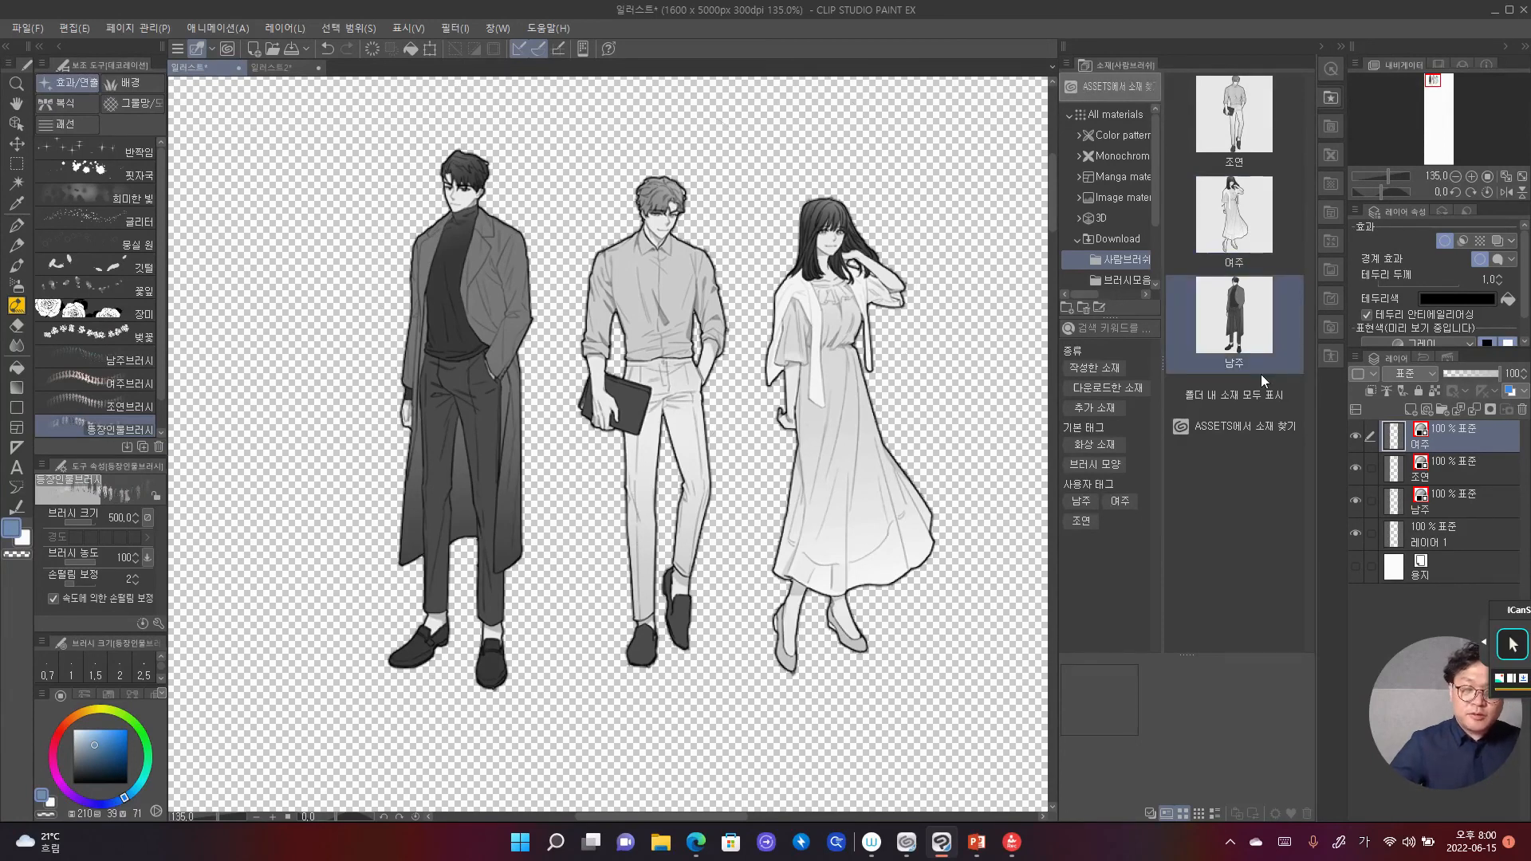
left_click(17, 164)
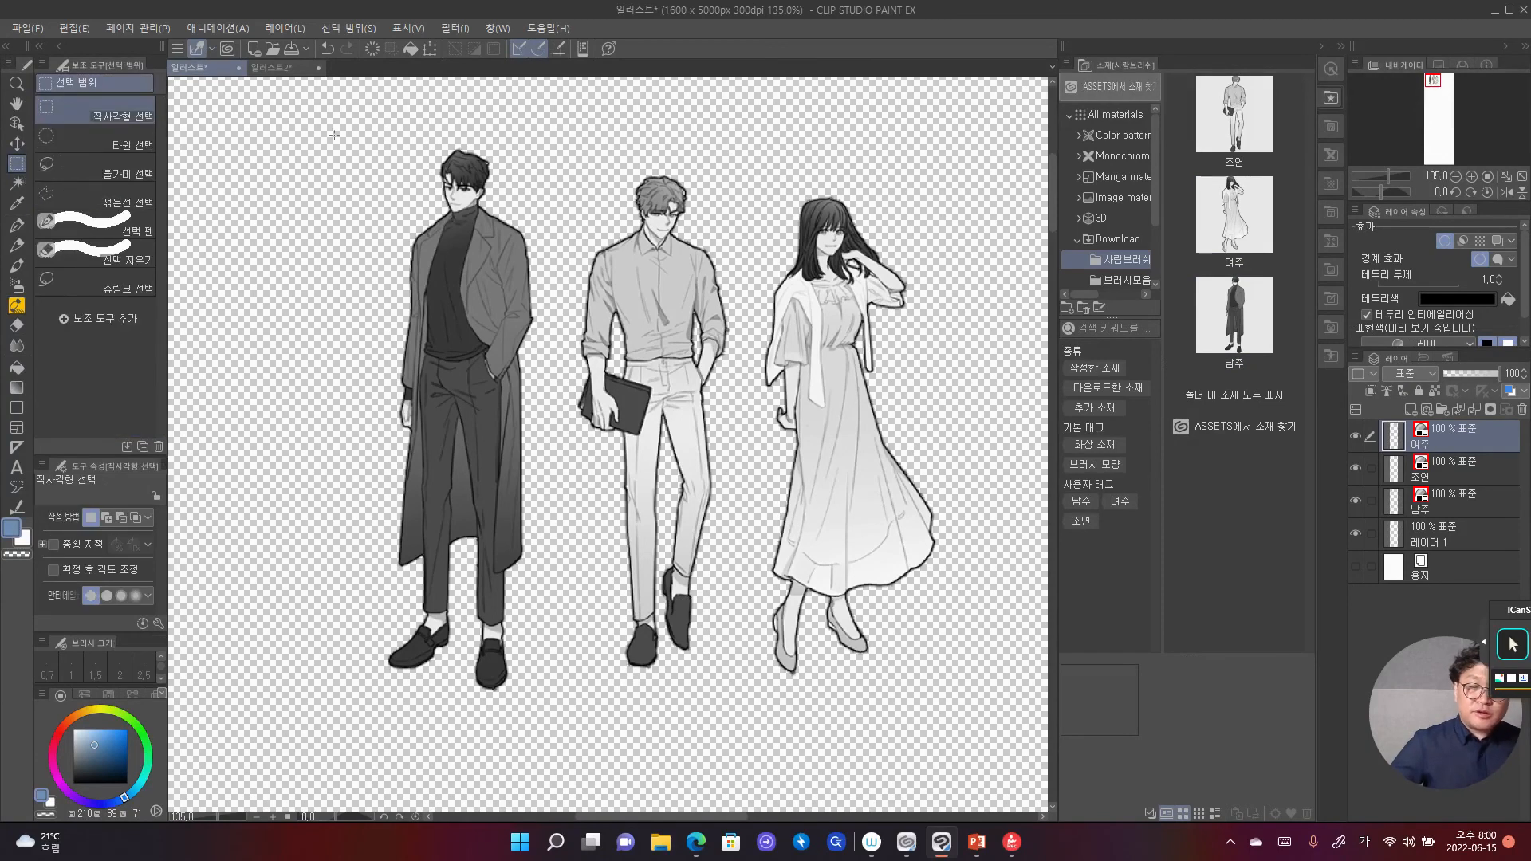
left_click_drag(334, 114, 556, 708)
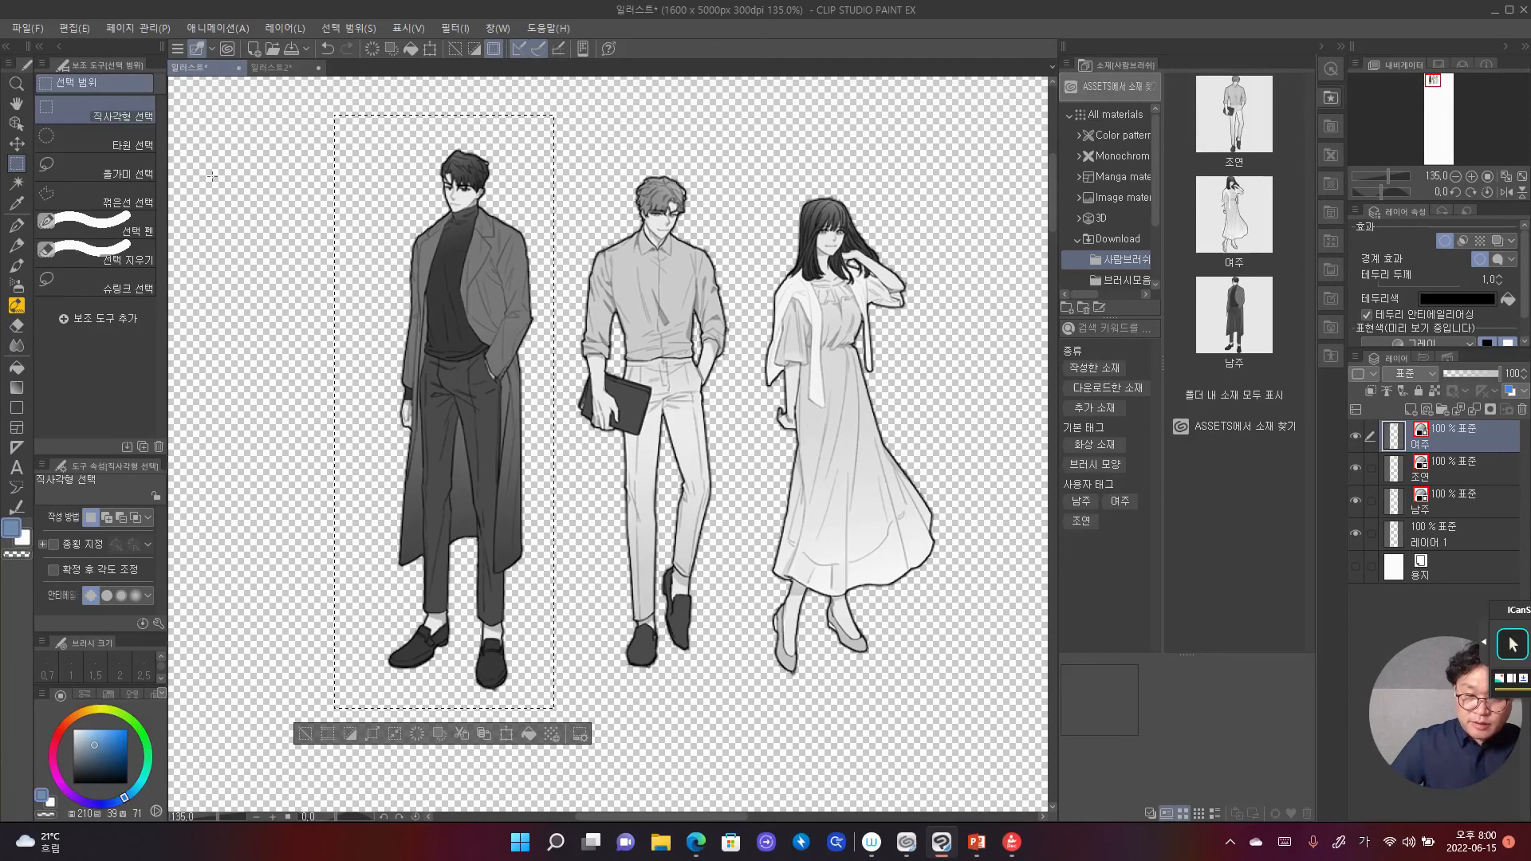
left_click_drag(1504, 613, 1487, 544)
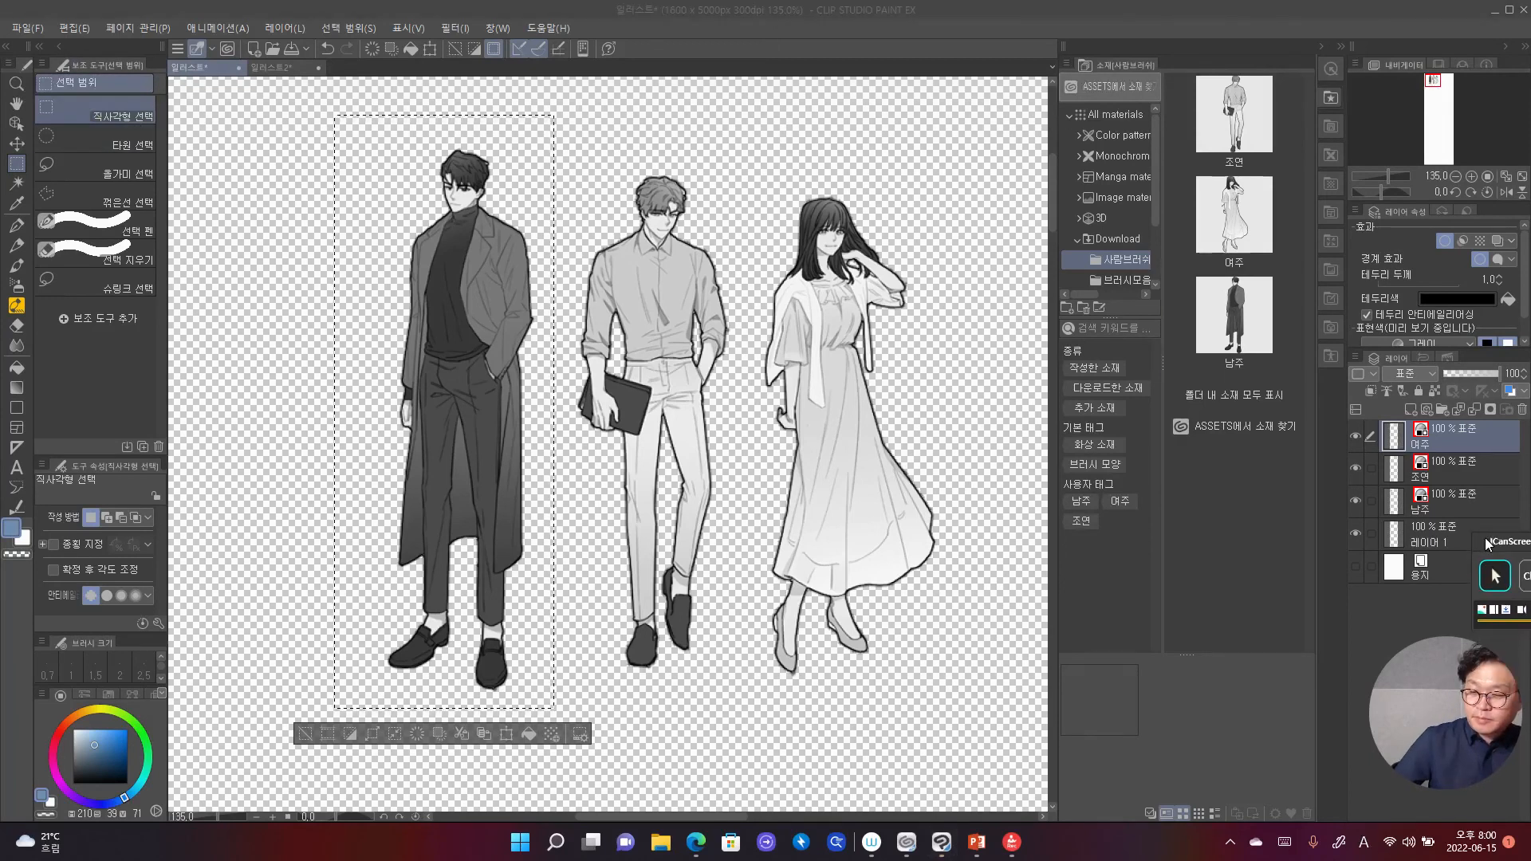
left_click(59, 27)
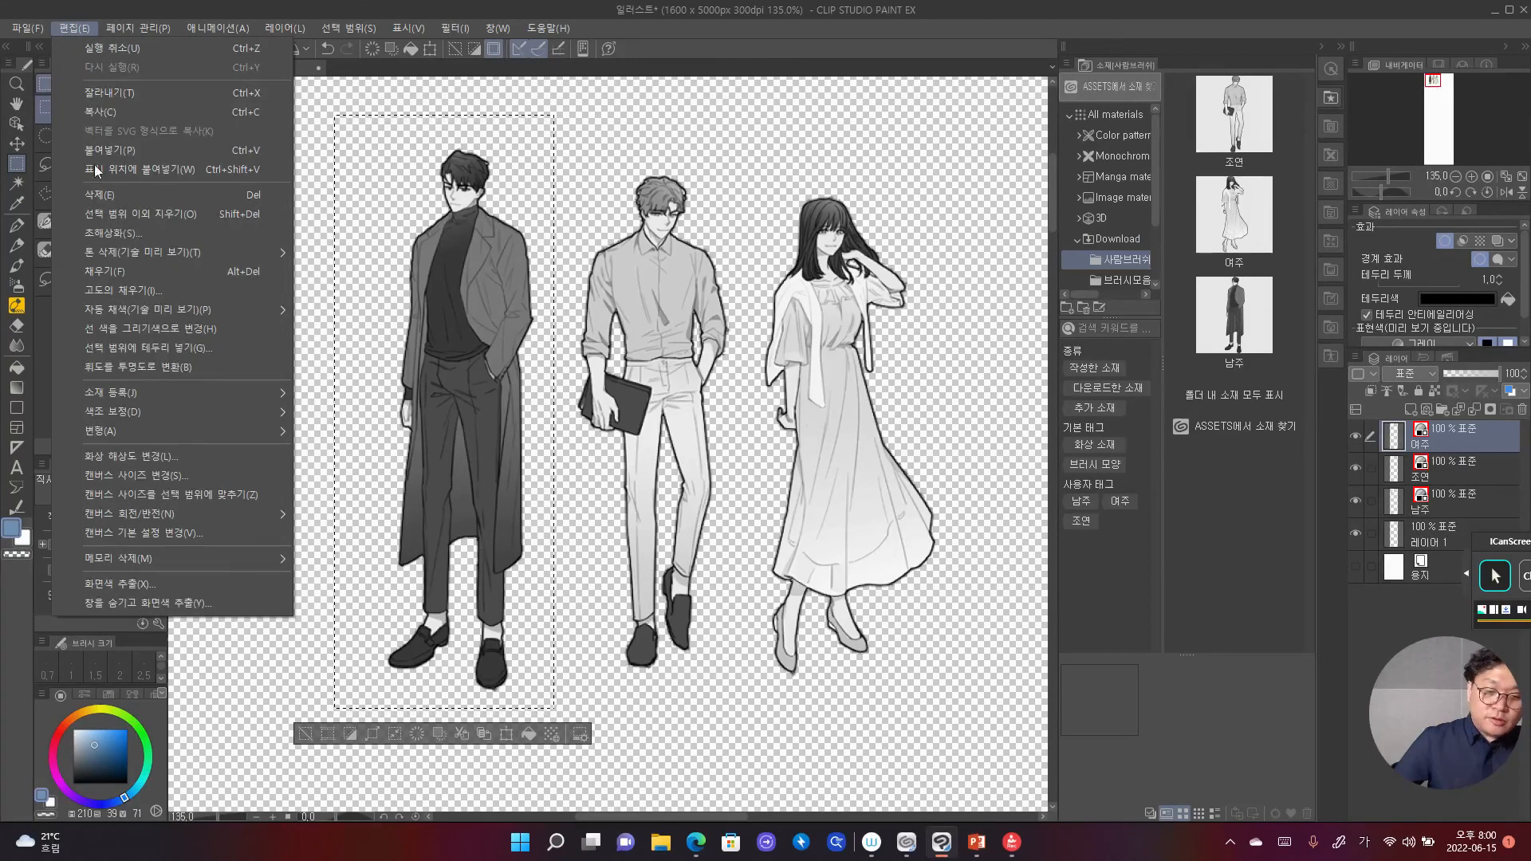
mouse_move(187, 397)
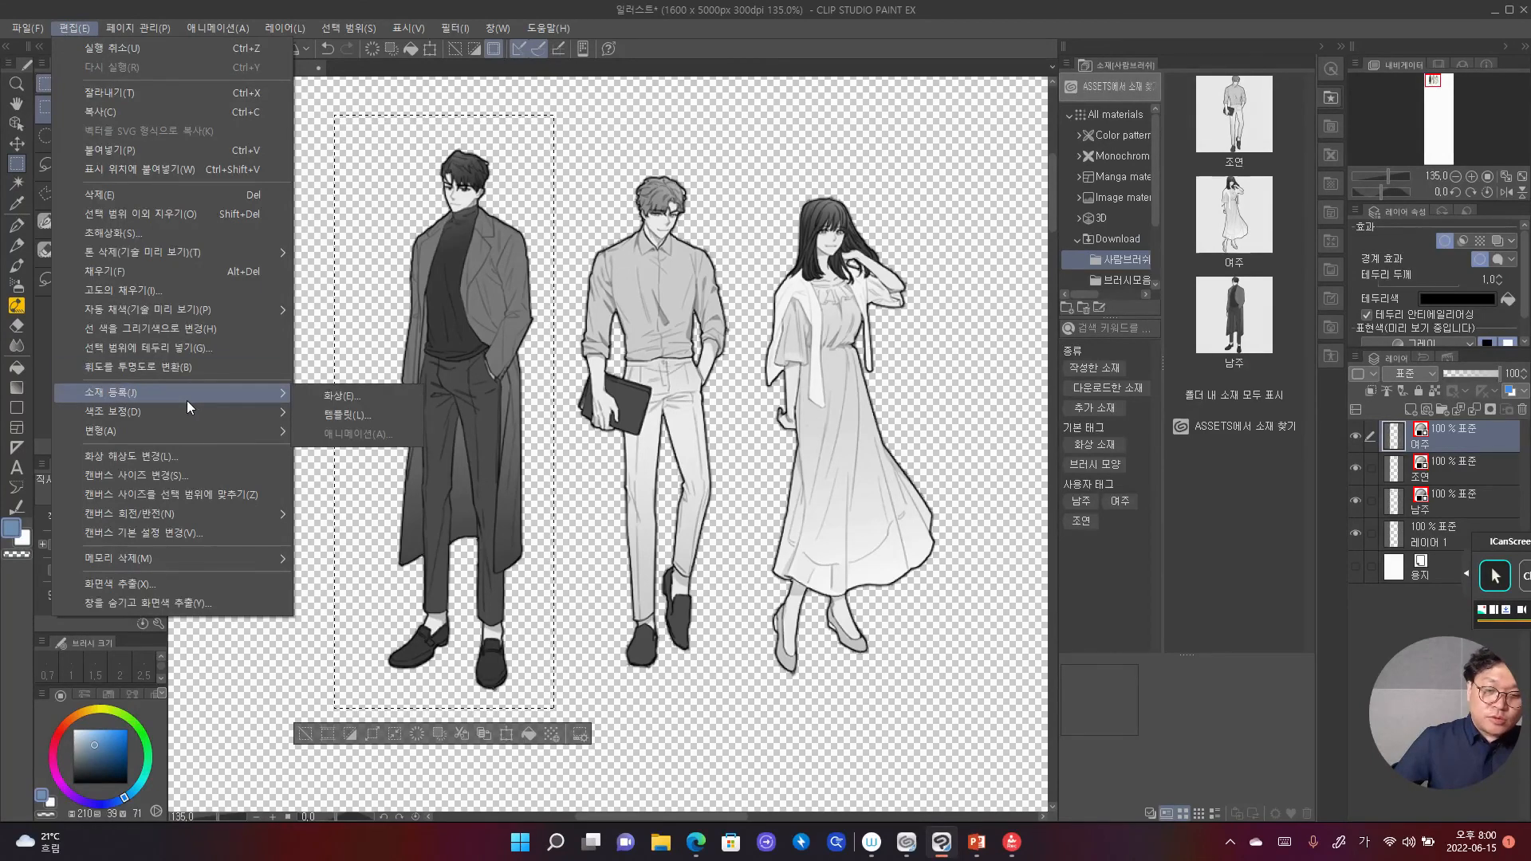
left_click(333, 394)
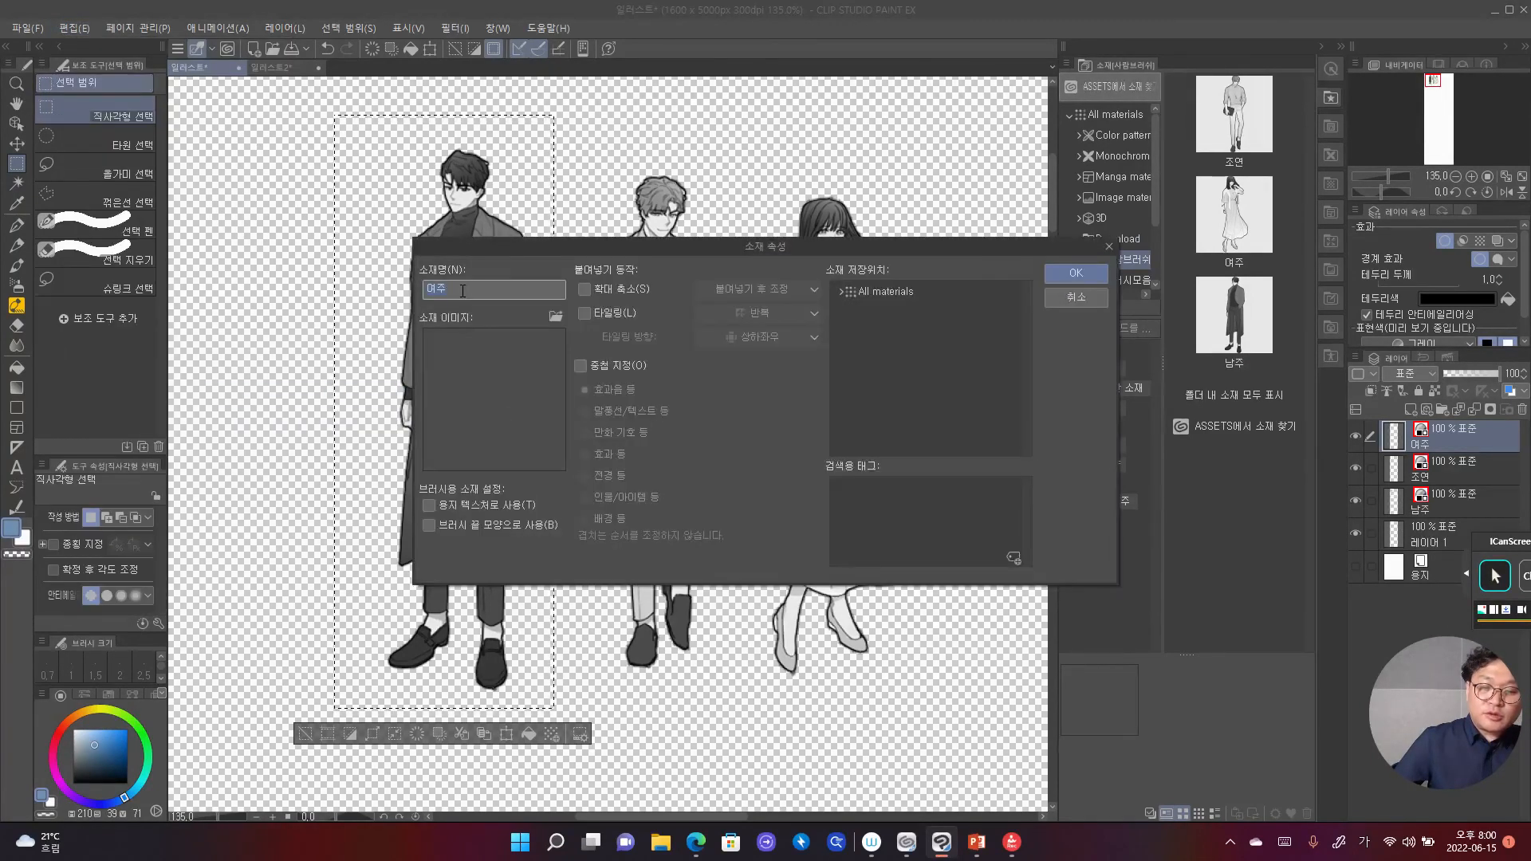
left_click(1076, 297)
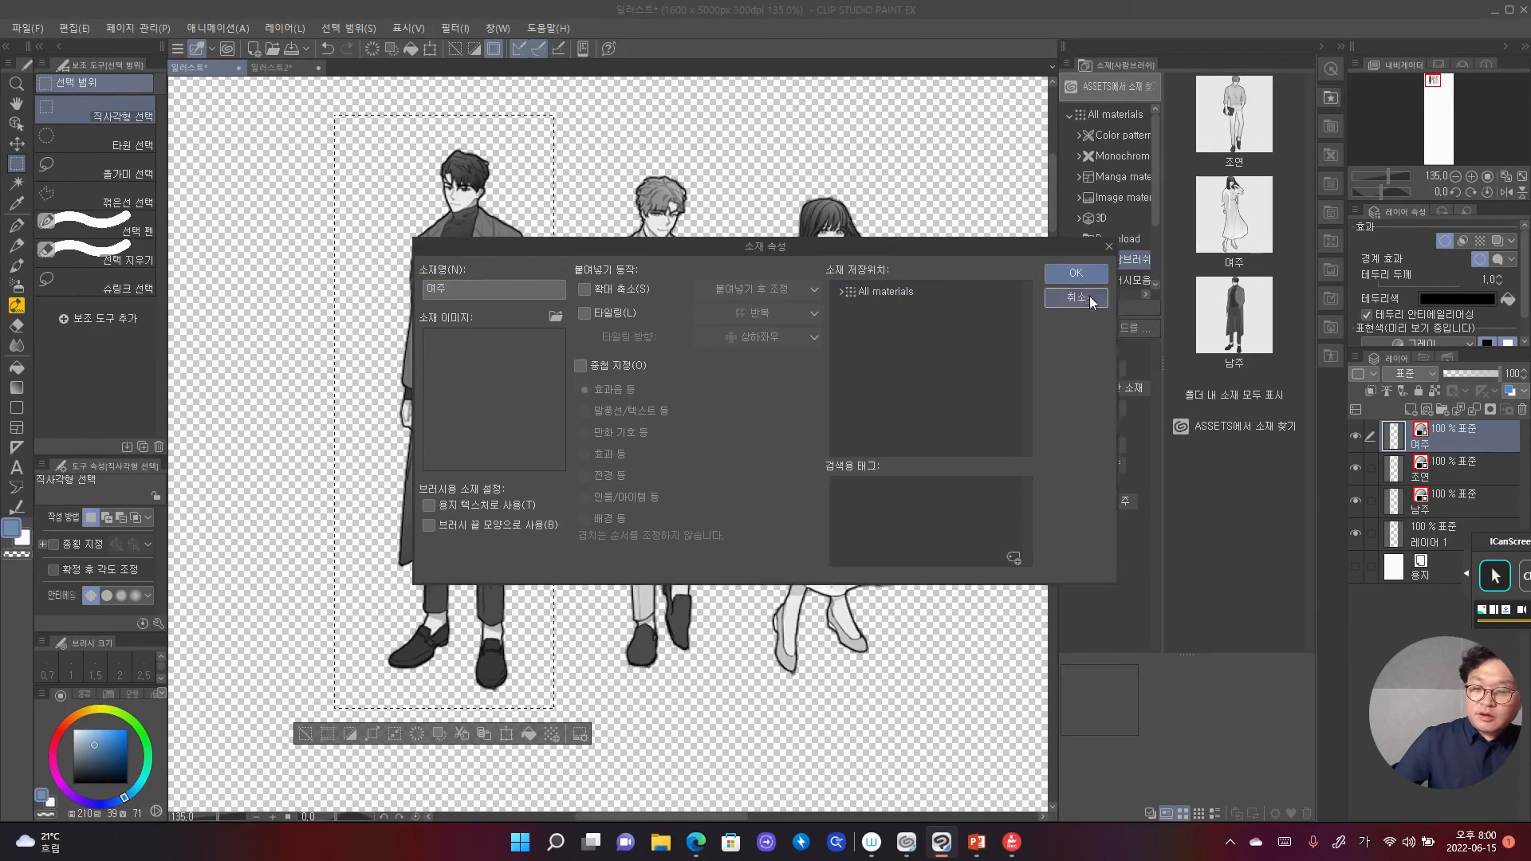
Step: Set up the selected artwork on the 남주 layer as an image material named 남주2, enabled for use as a brush tip shape
left_click(1438, 504)
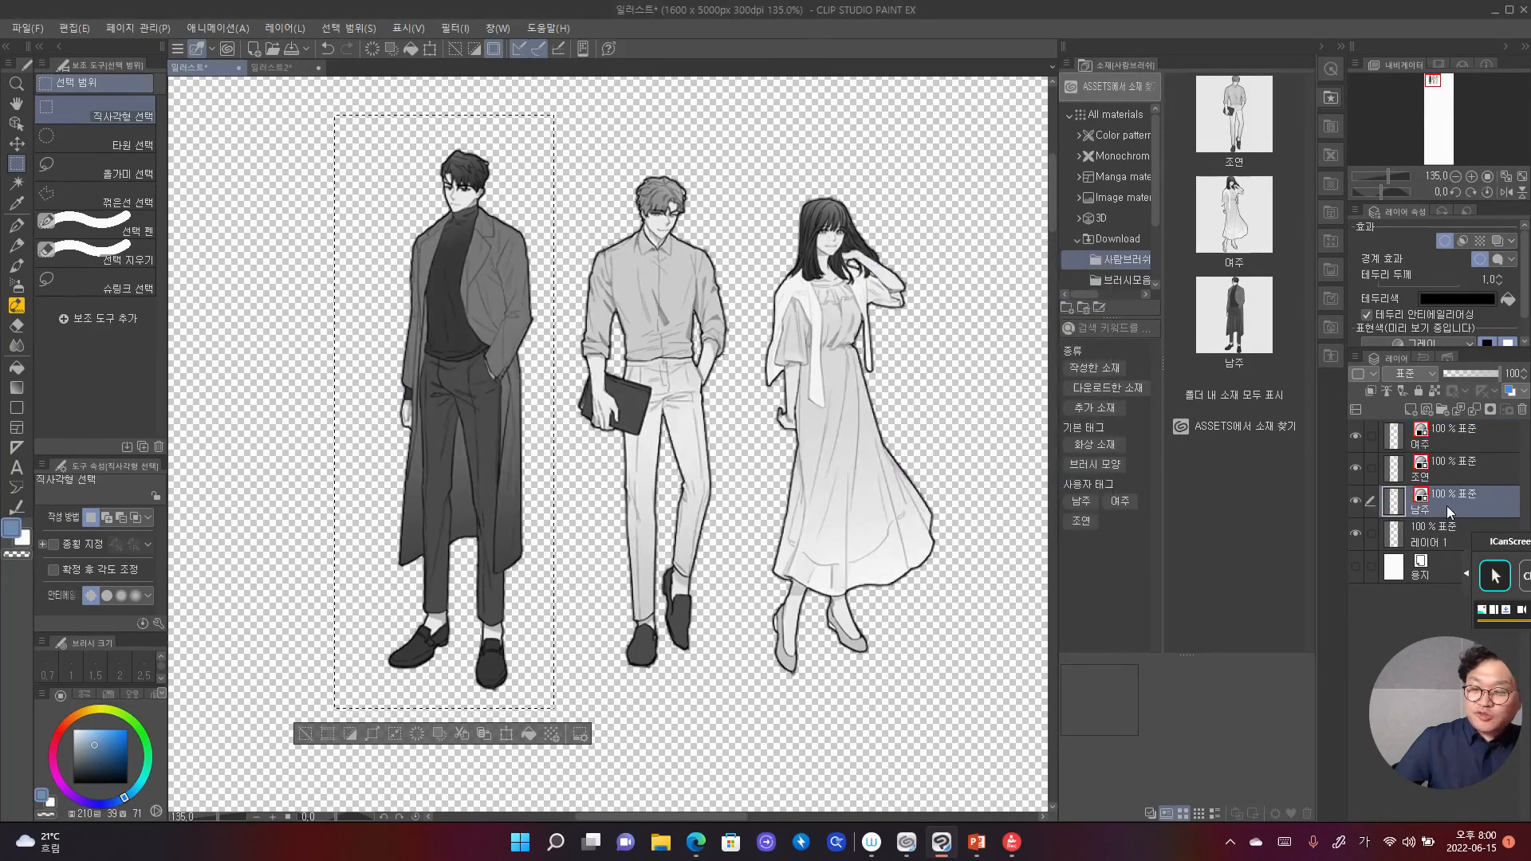
left_click(64, 30)
mouse_move(136, 389)
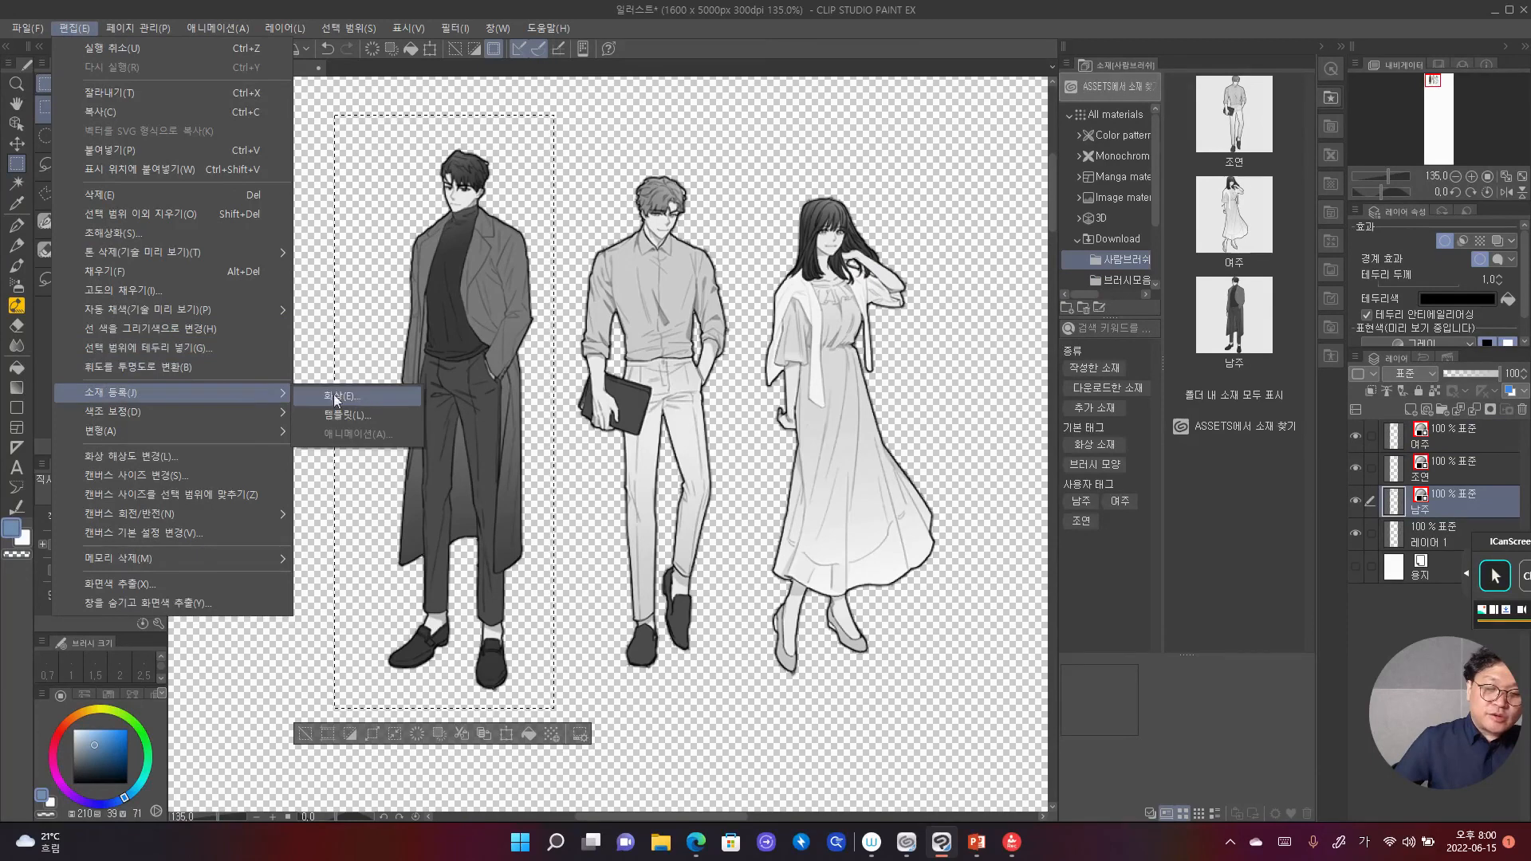
left_click(358, 399)
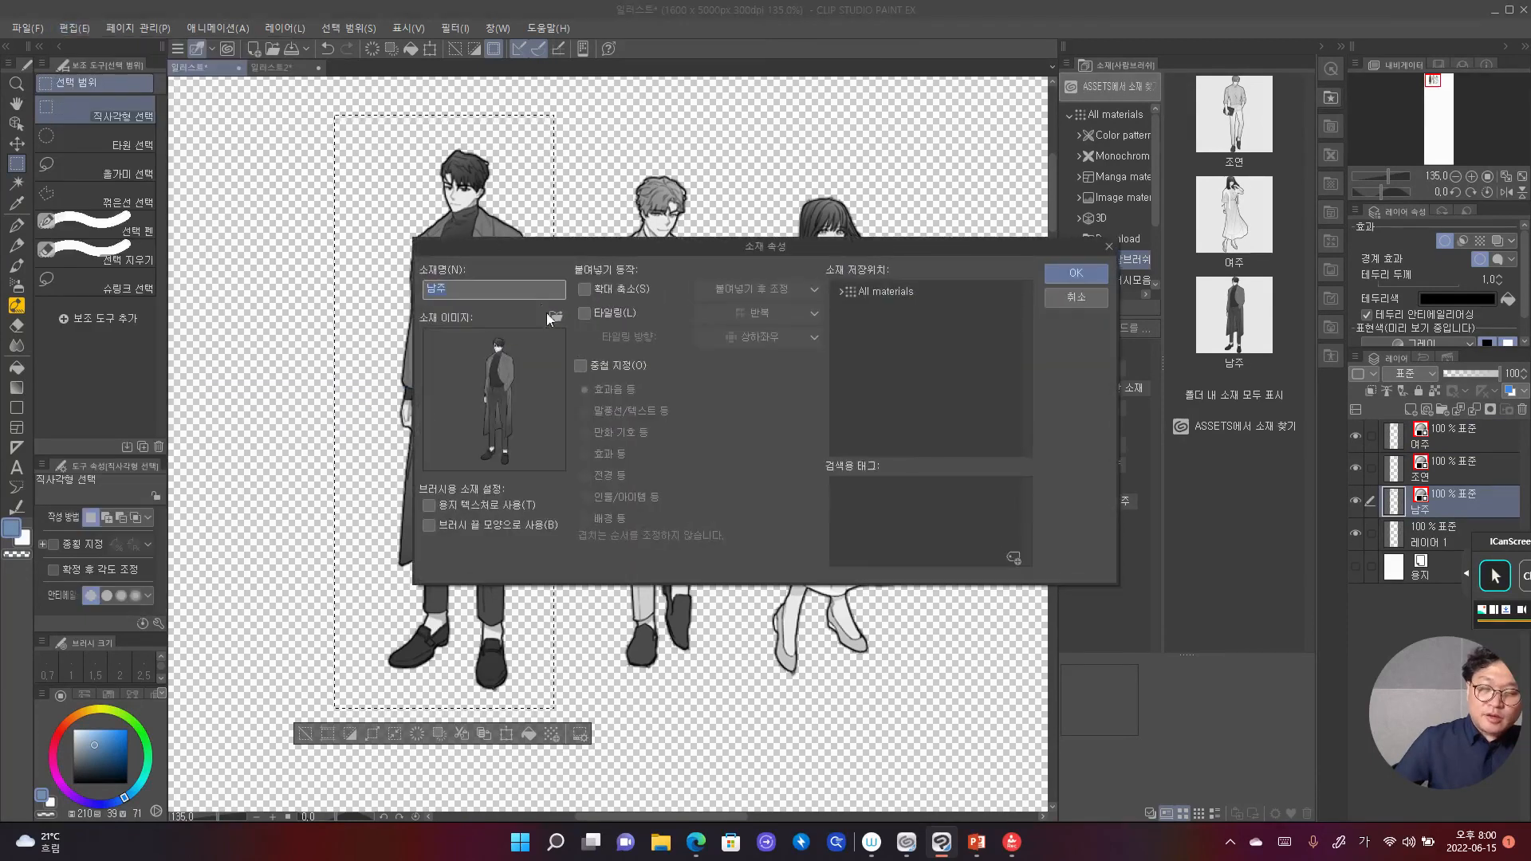
left_click(514, 291)
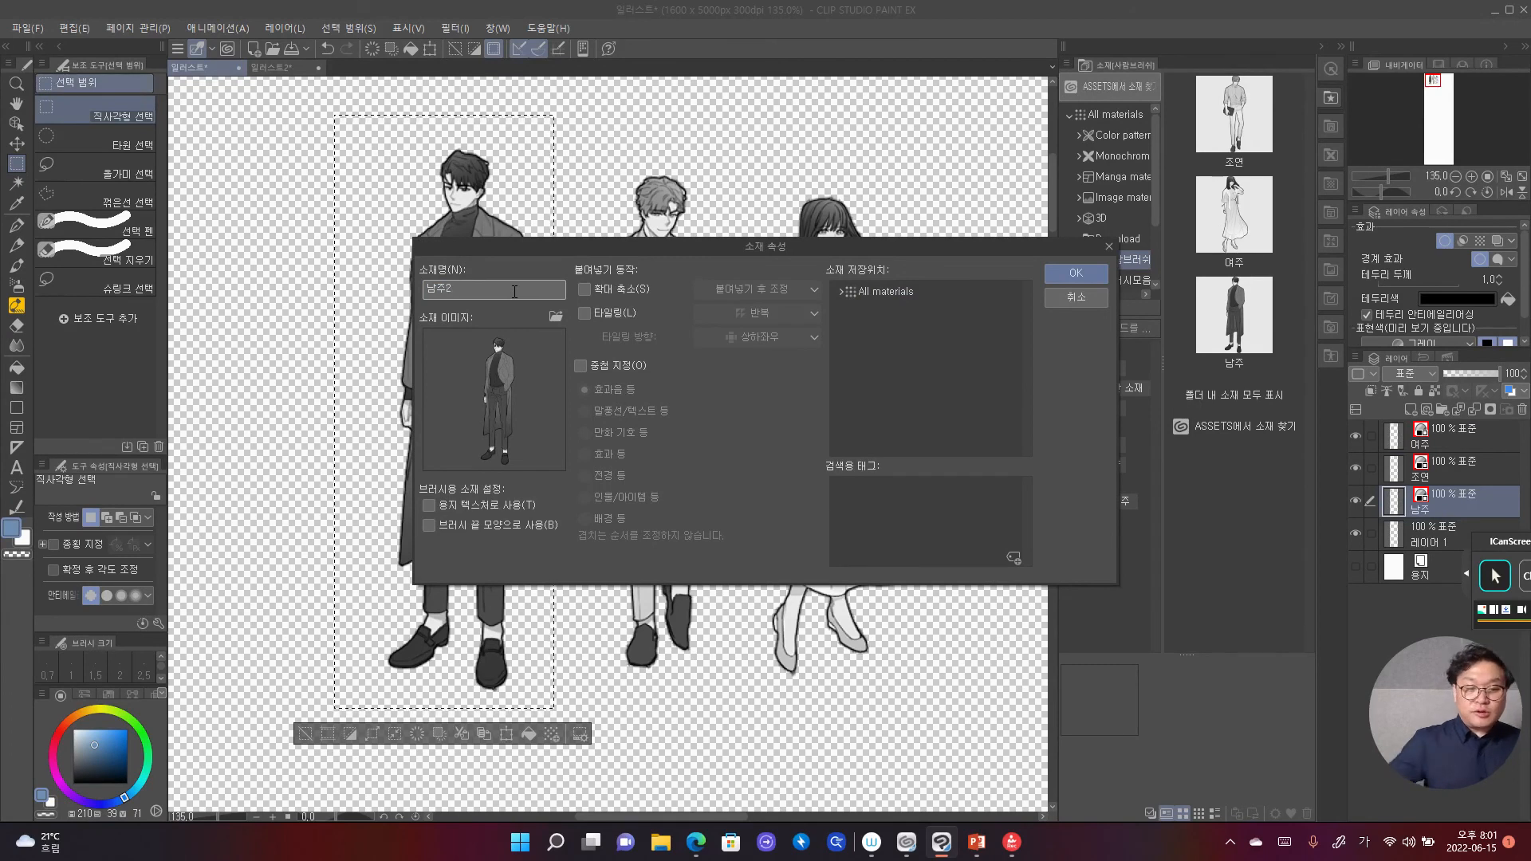
left_click(443, 527)
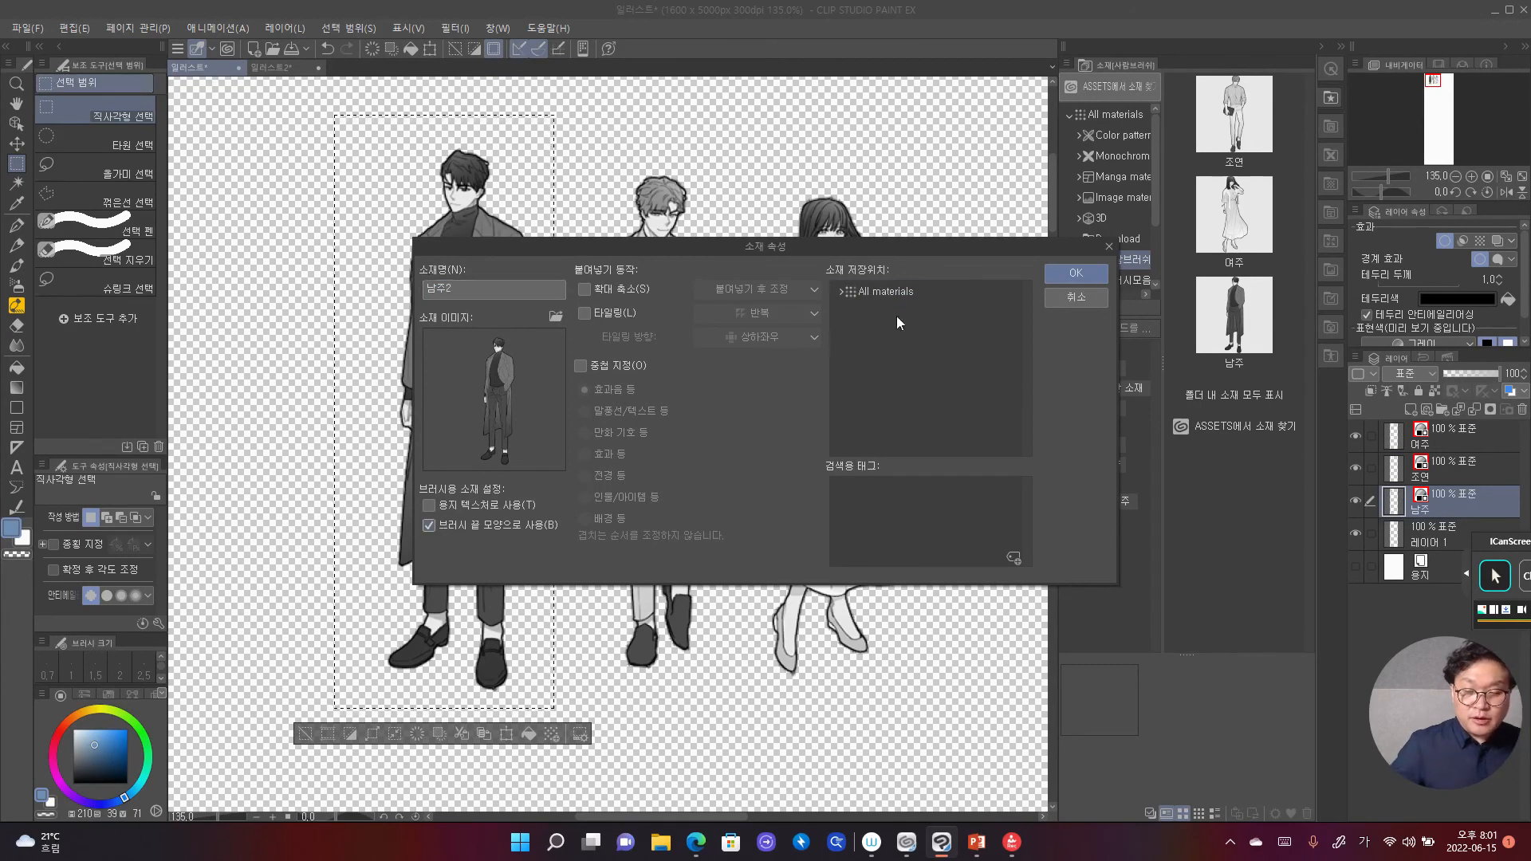
Step: Choose the 사람브러쉬 folder under Download as the save location for the 남주2 material
left_click(907, 287)
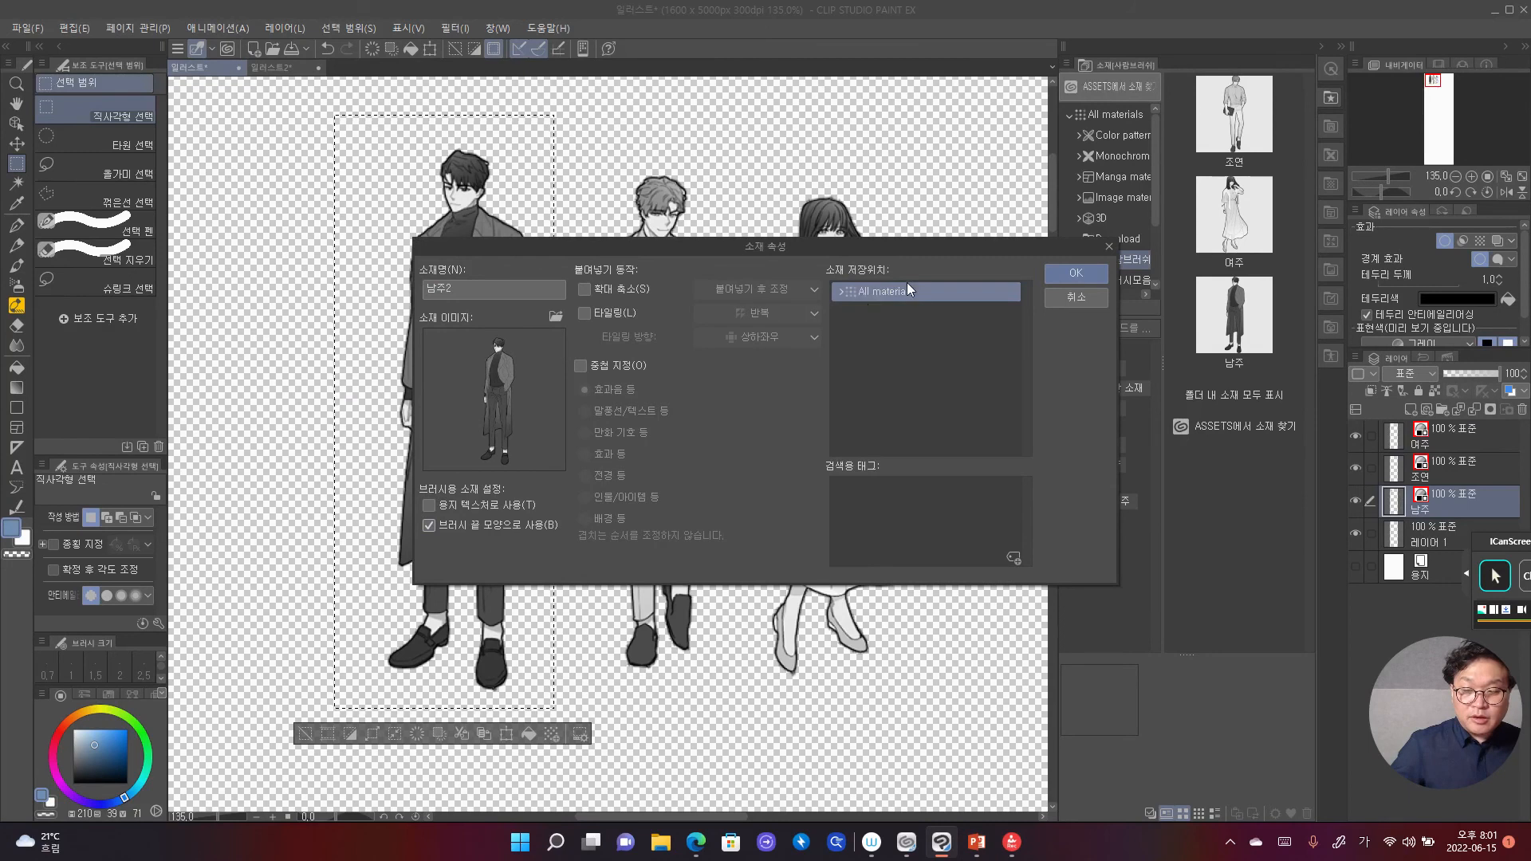
left_click(840, 292)
left_click(899, 424)
left_click(848, 416)
scroll(917, 423, "down", 1)
left_click(909, 401)
left_click(902, 380)
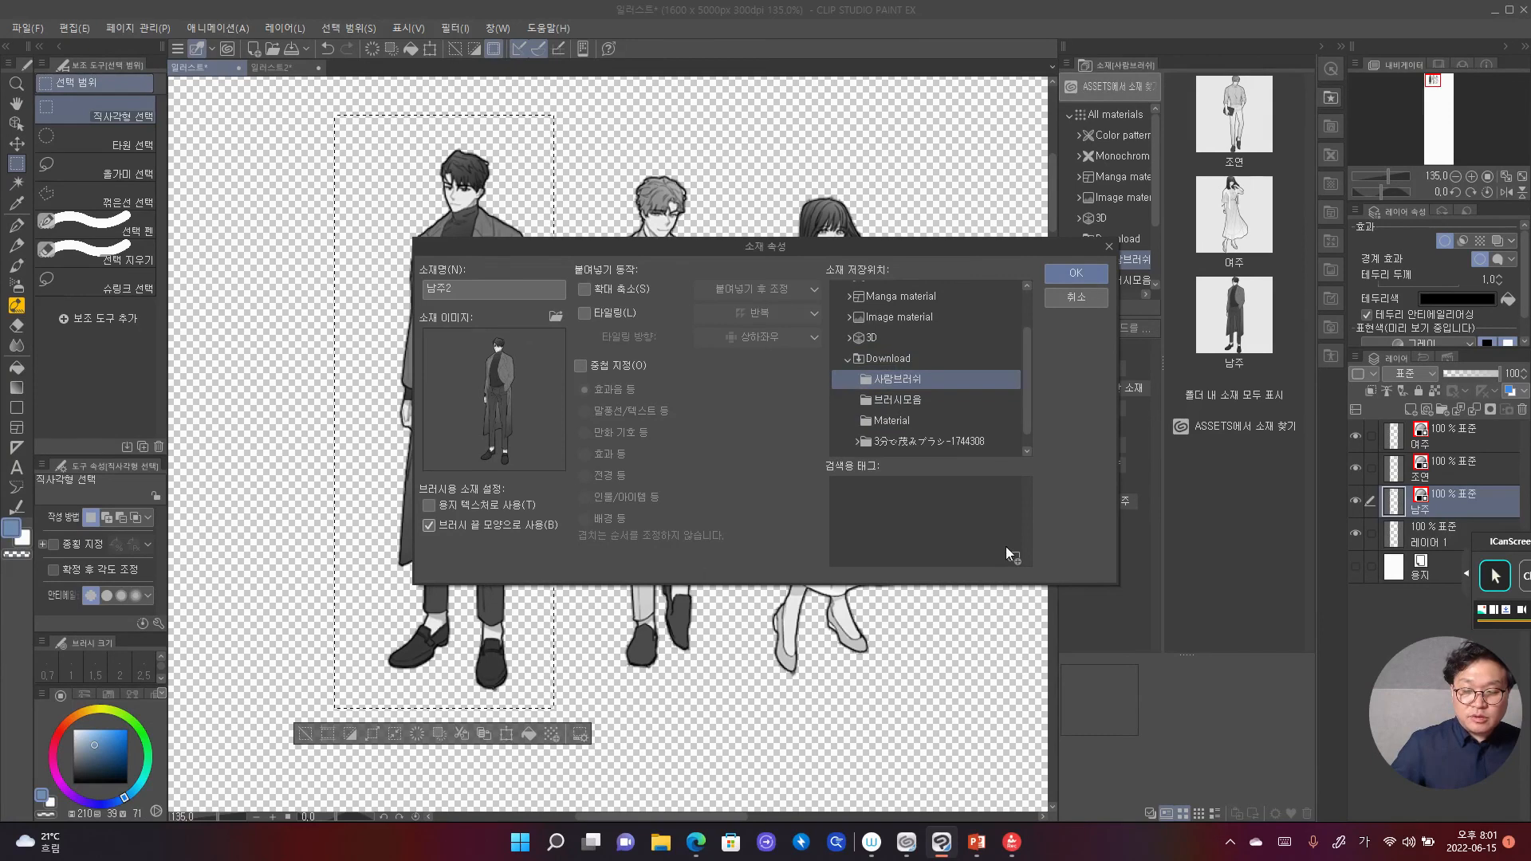
Step: Add the search tag 남주2 and complete the material's registration
left_click(1014, 557)
type("내")
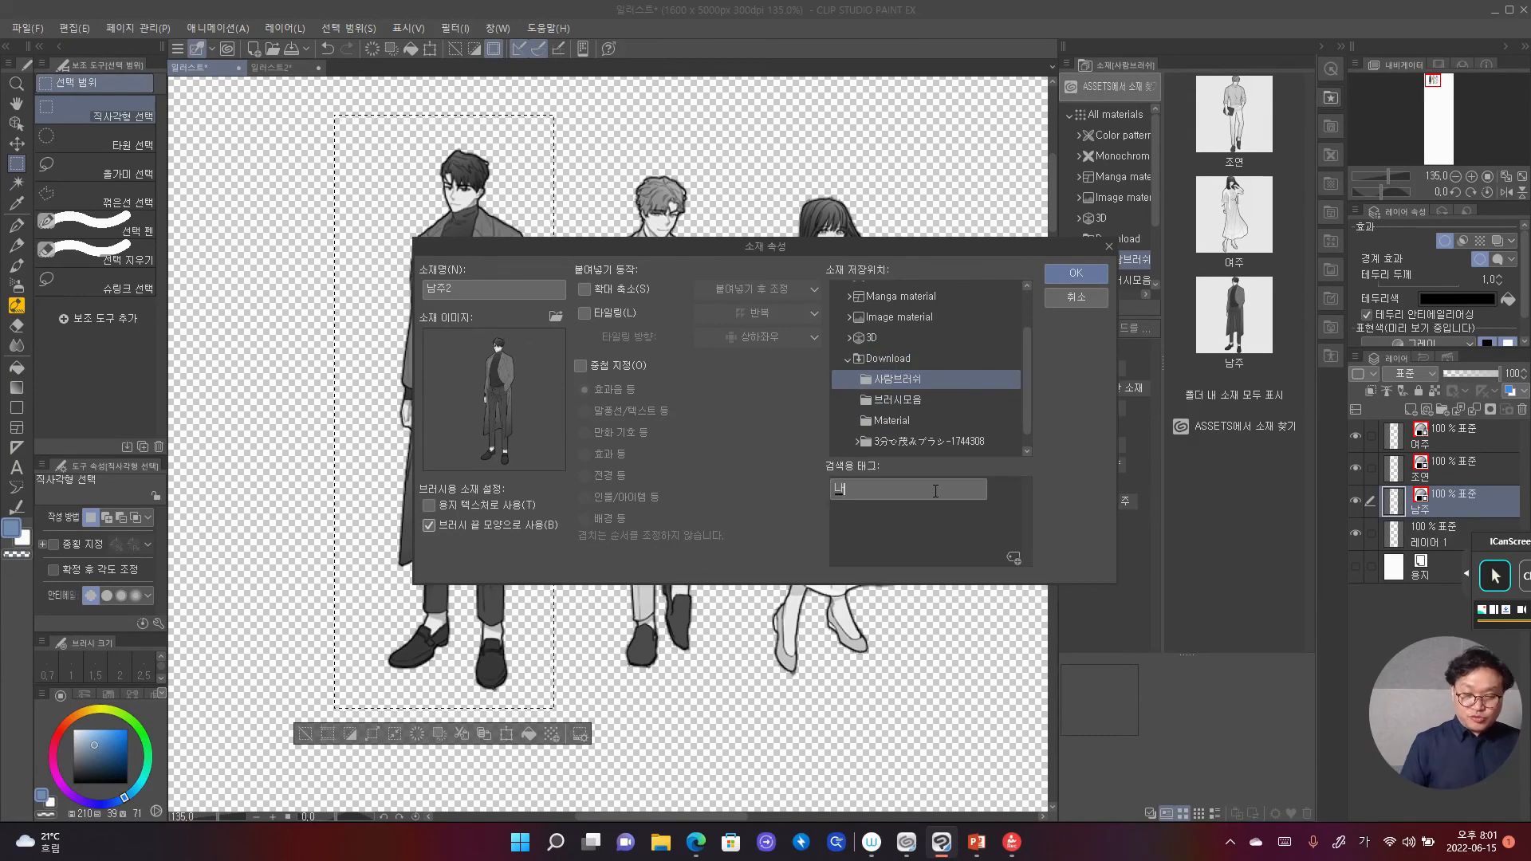
type("주2")
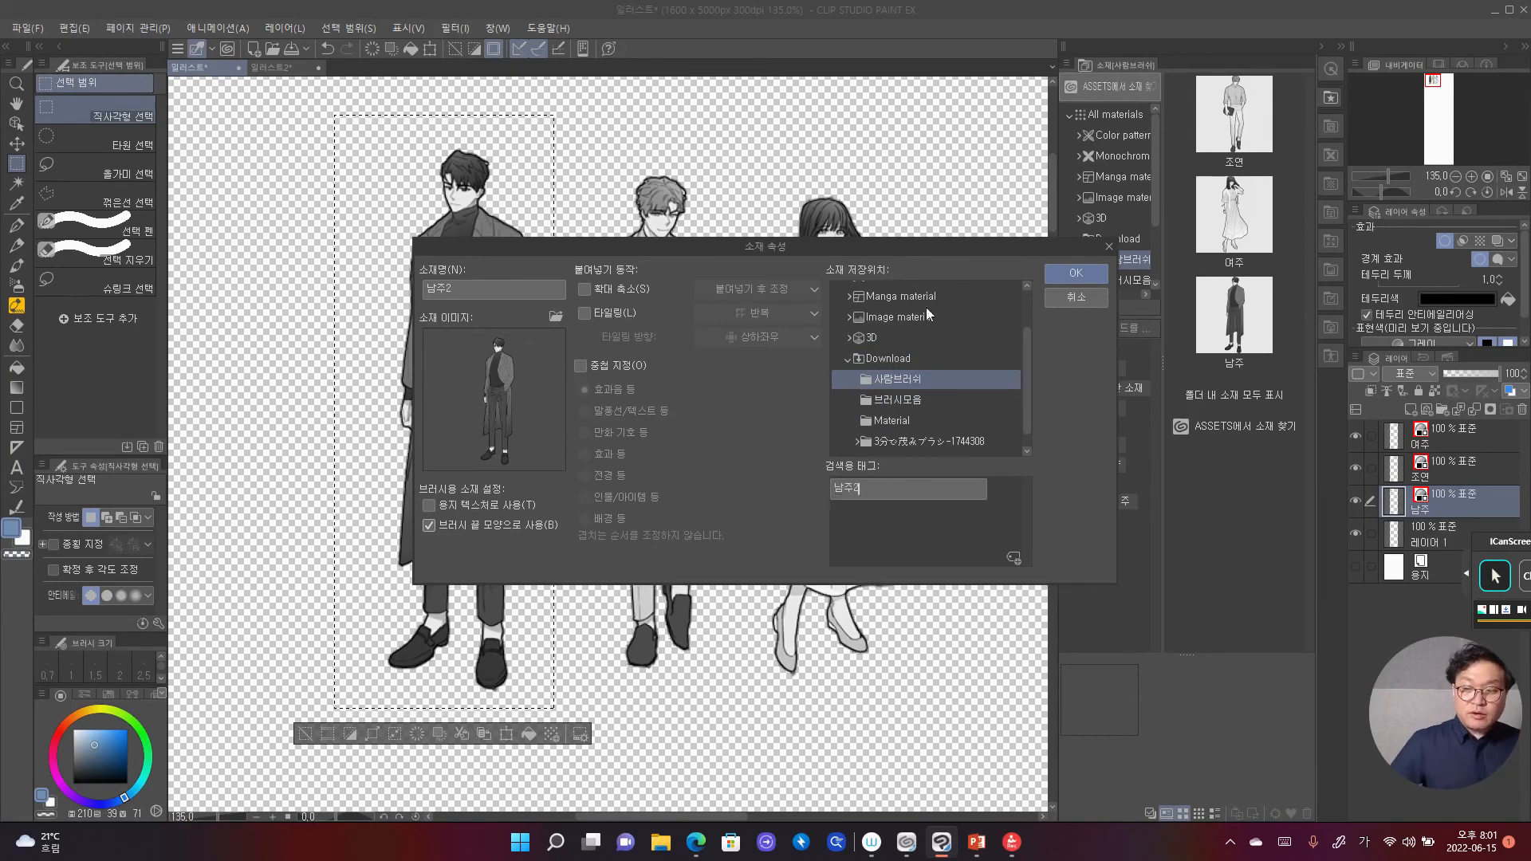
key("Return")
left_click(1086, 279)
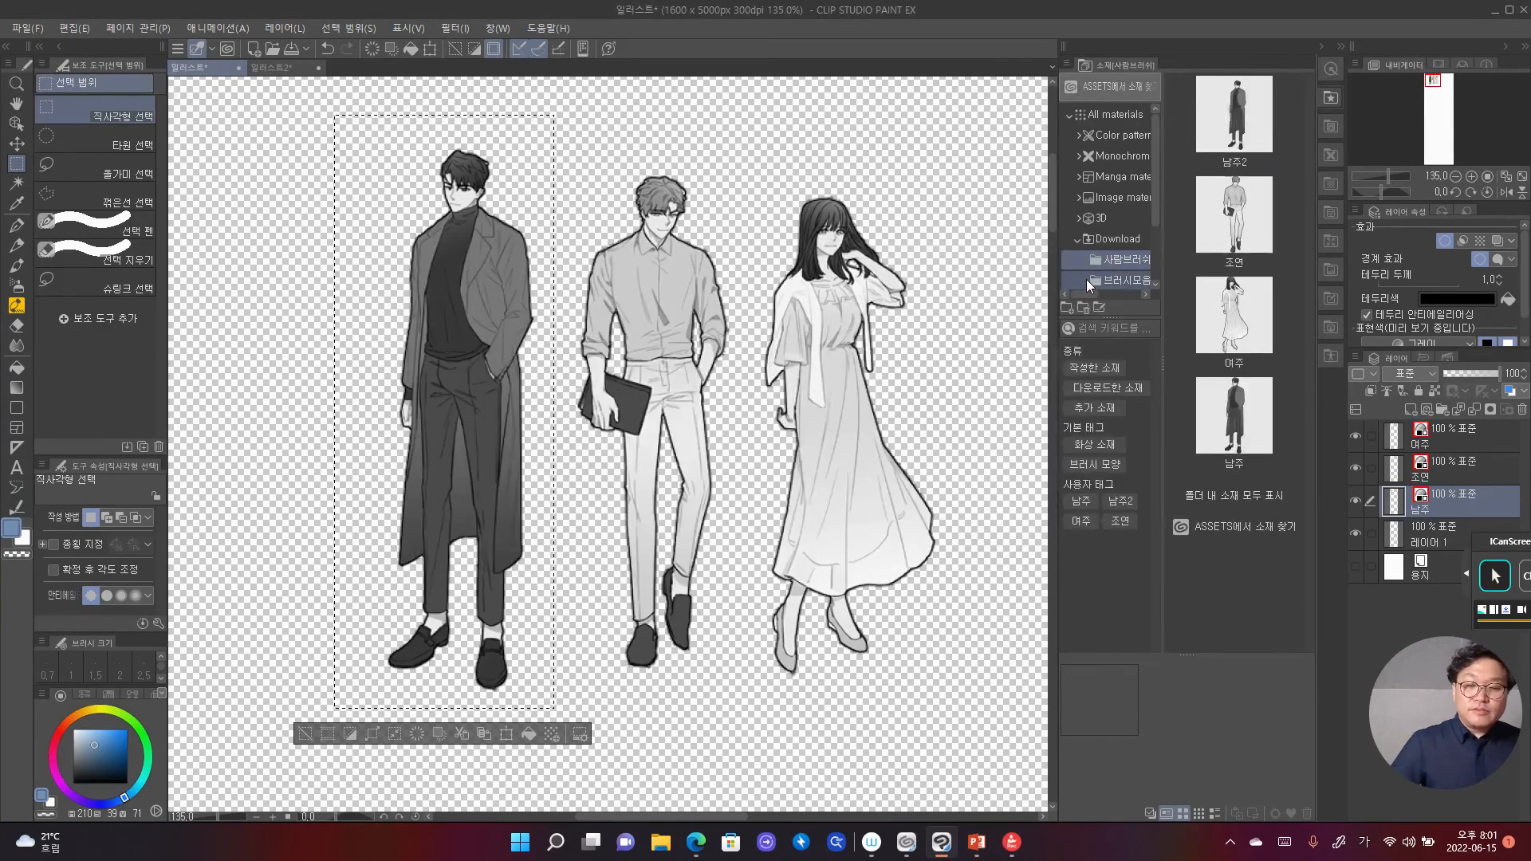
left_click(1261, 164)
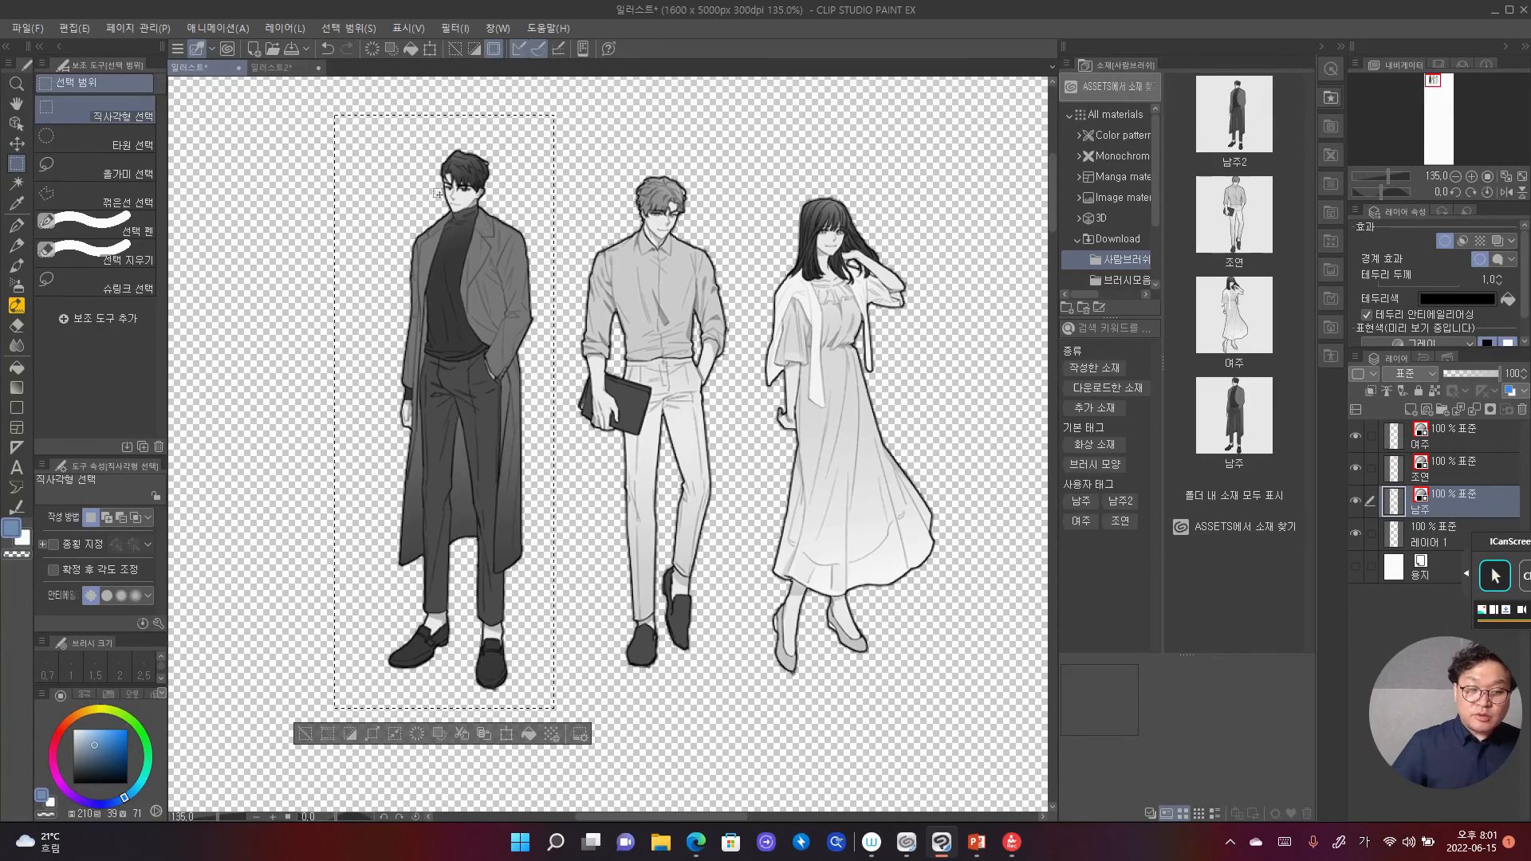
Step: Shift the selection onto the man holding the folder and set up the 조연 layer's artwork as an image material usable as a brush tip
left_click_drag(375, 126, 583, 132)
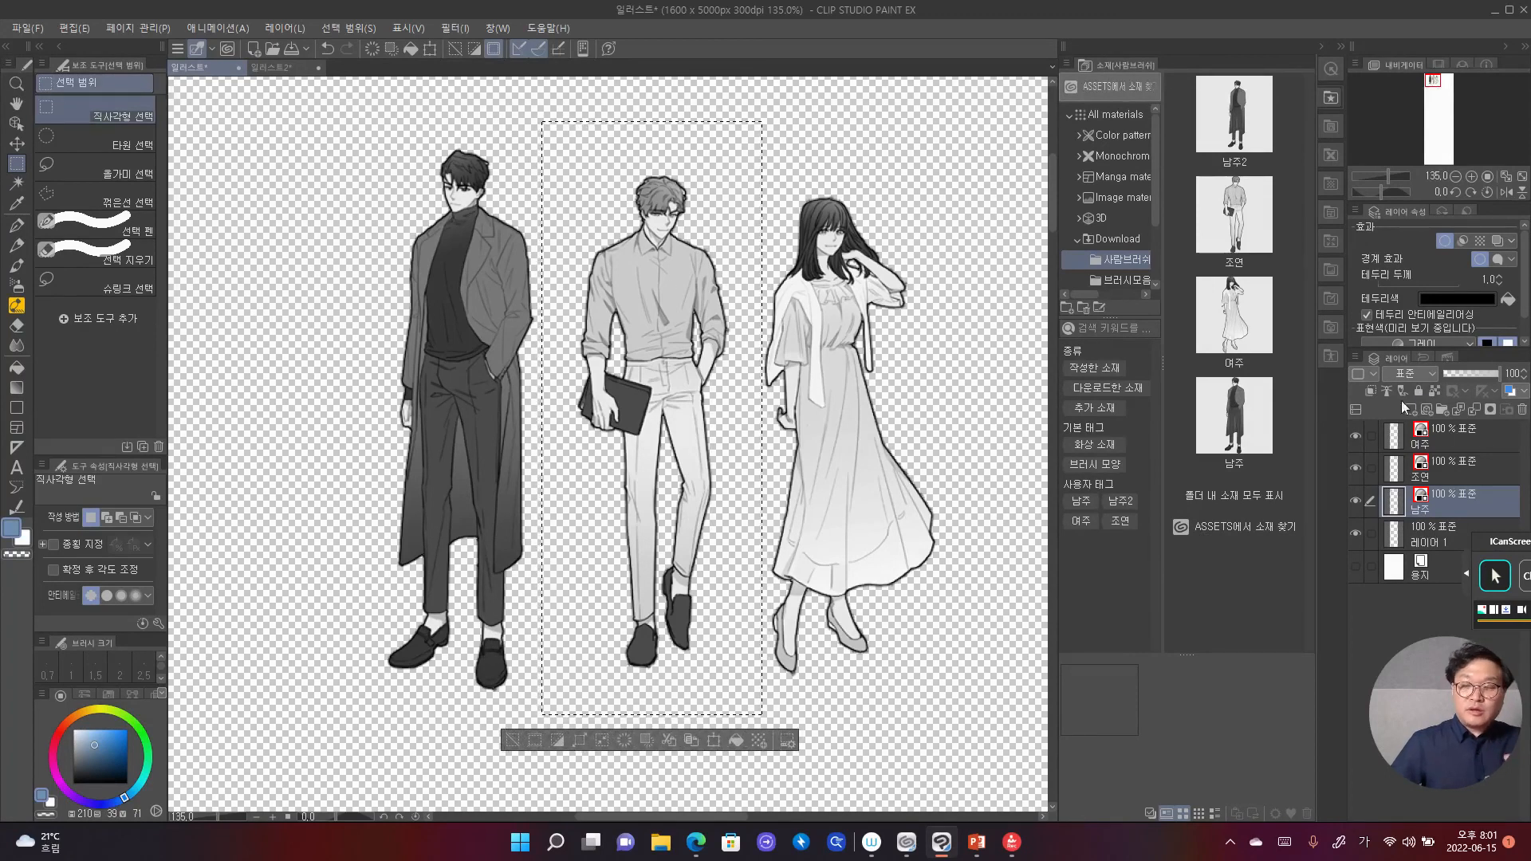
left_click(1457, 478)
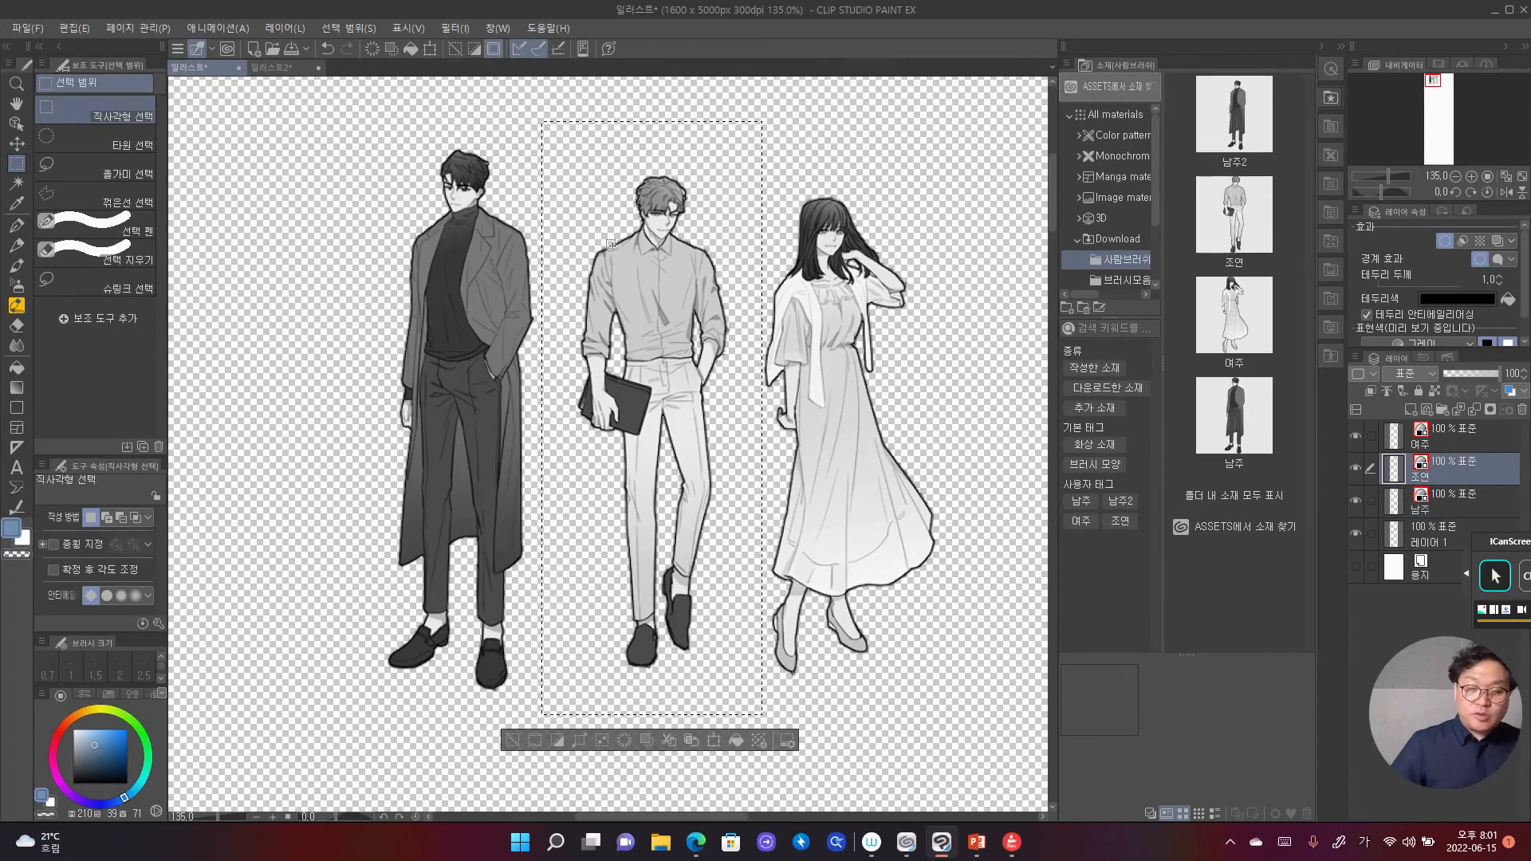
left_click(76, 32)
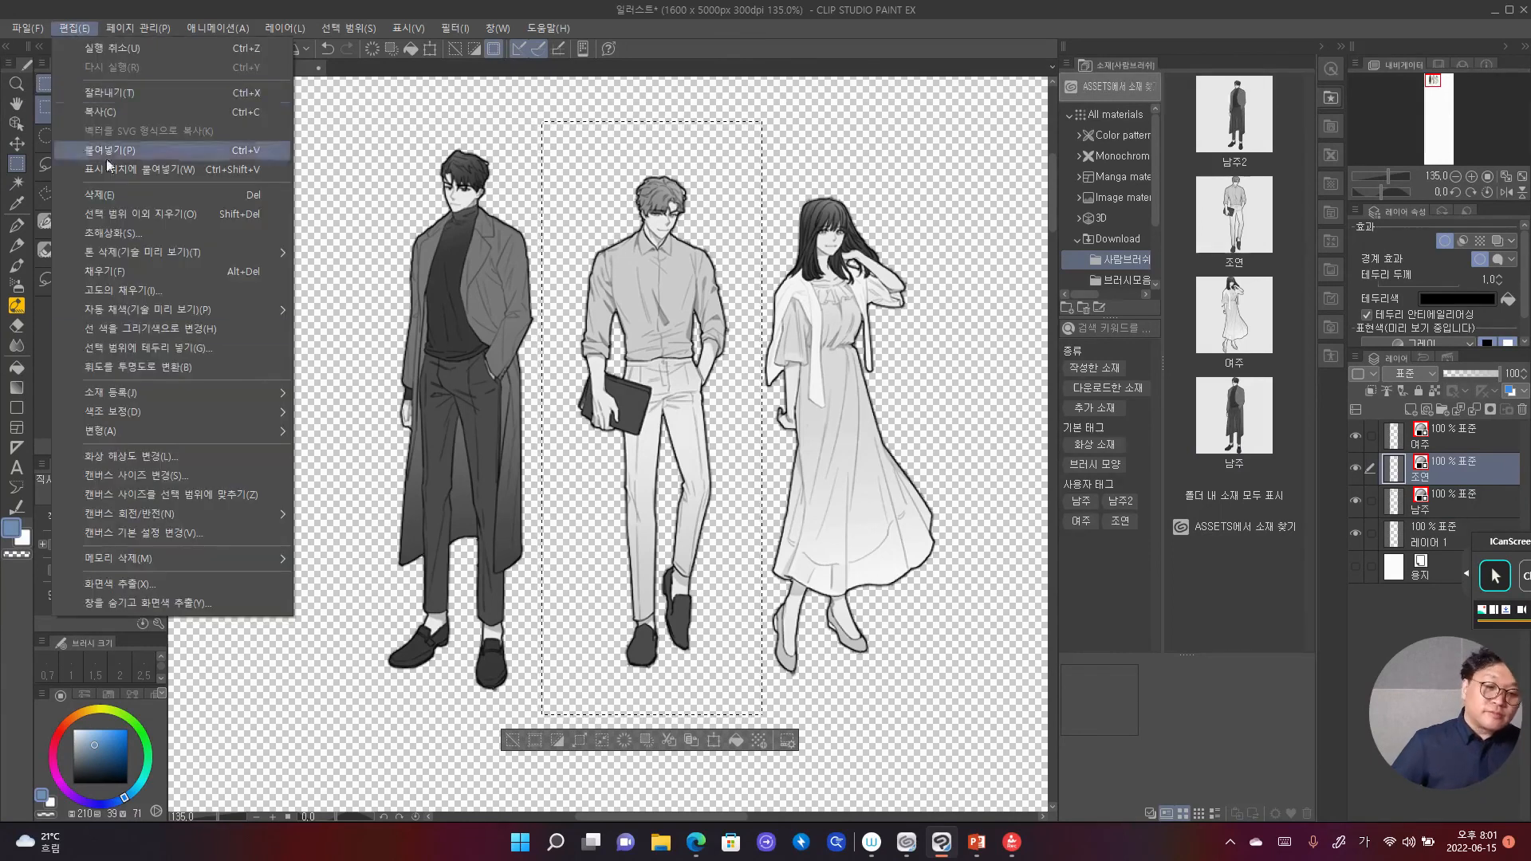
mouse_move(180, 397)
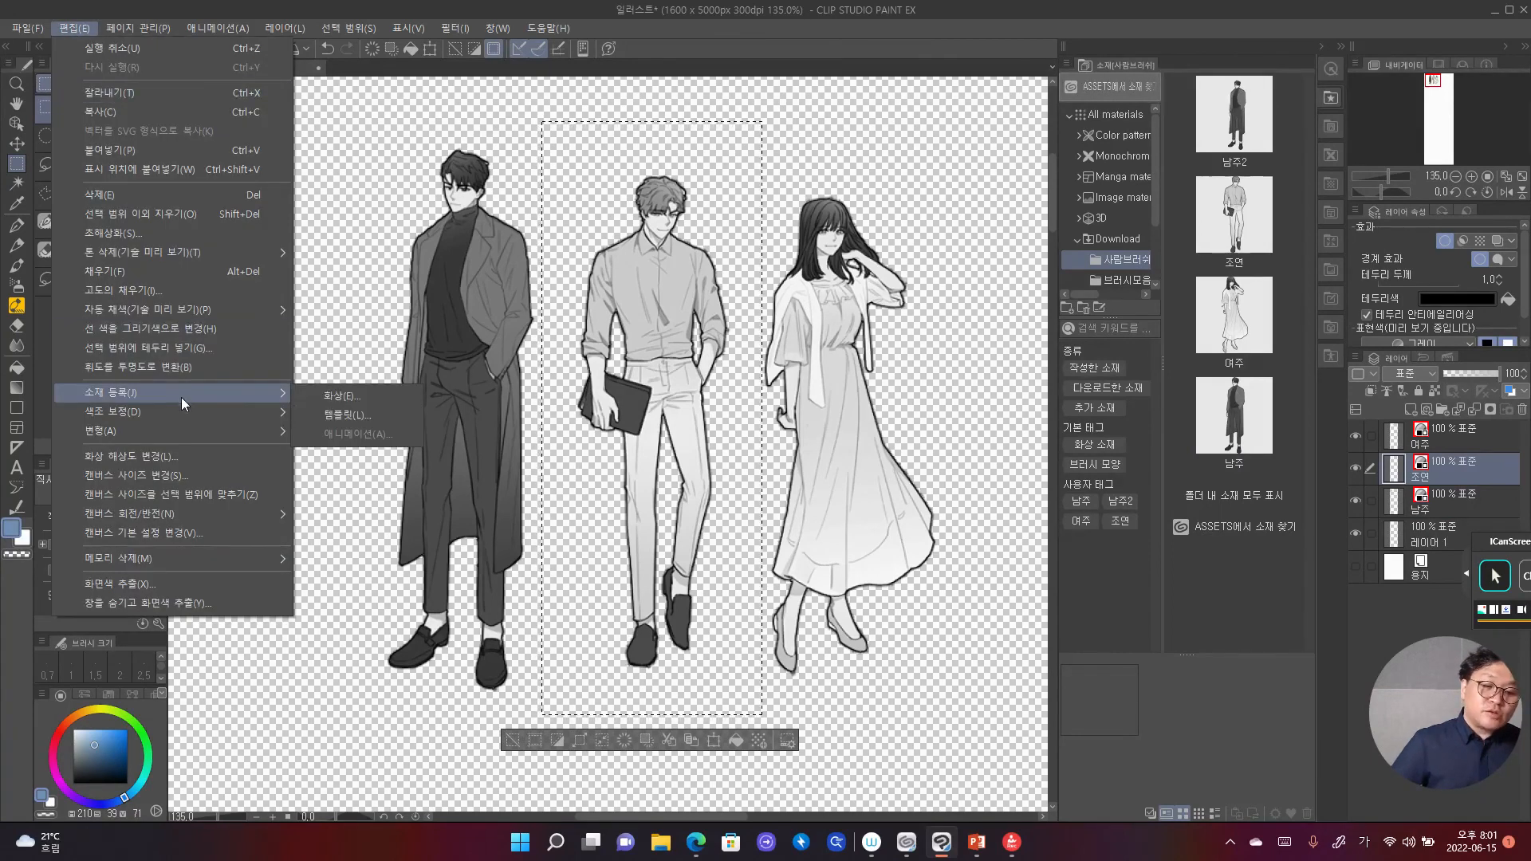
left_click(357, 403)
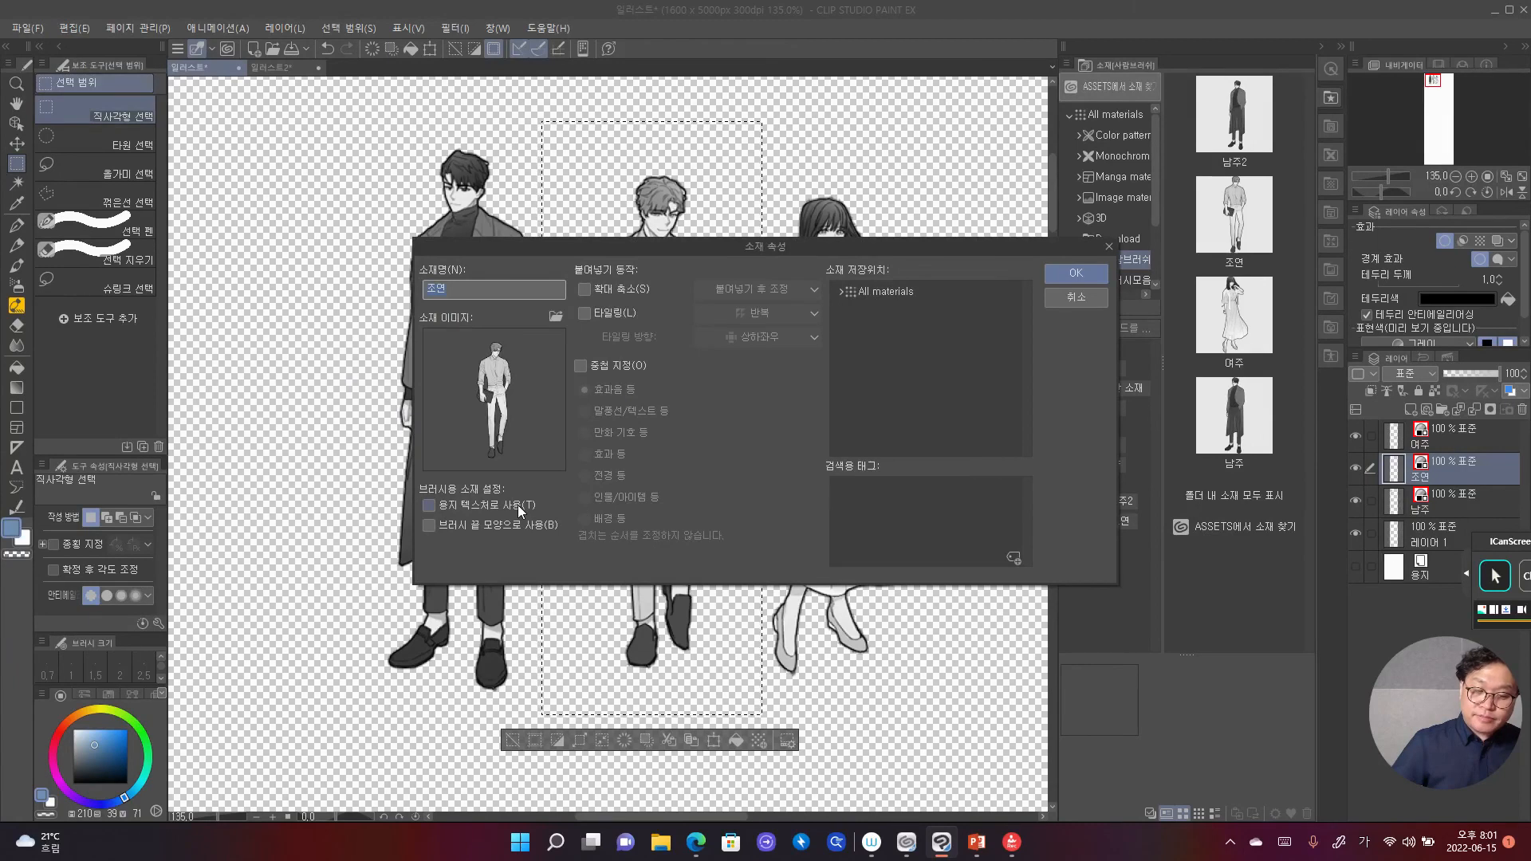
left_click(514, 526)
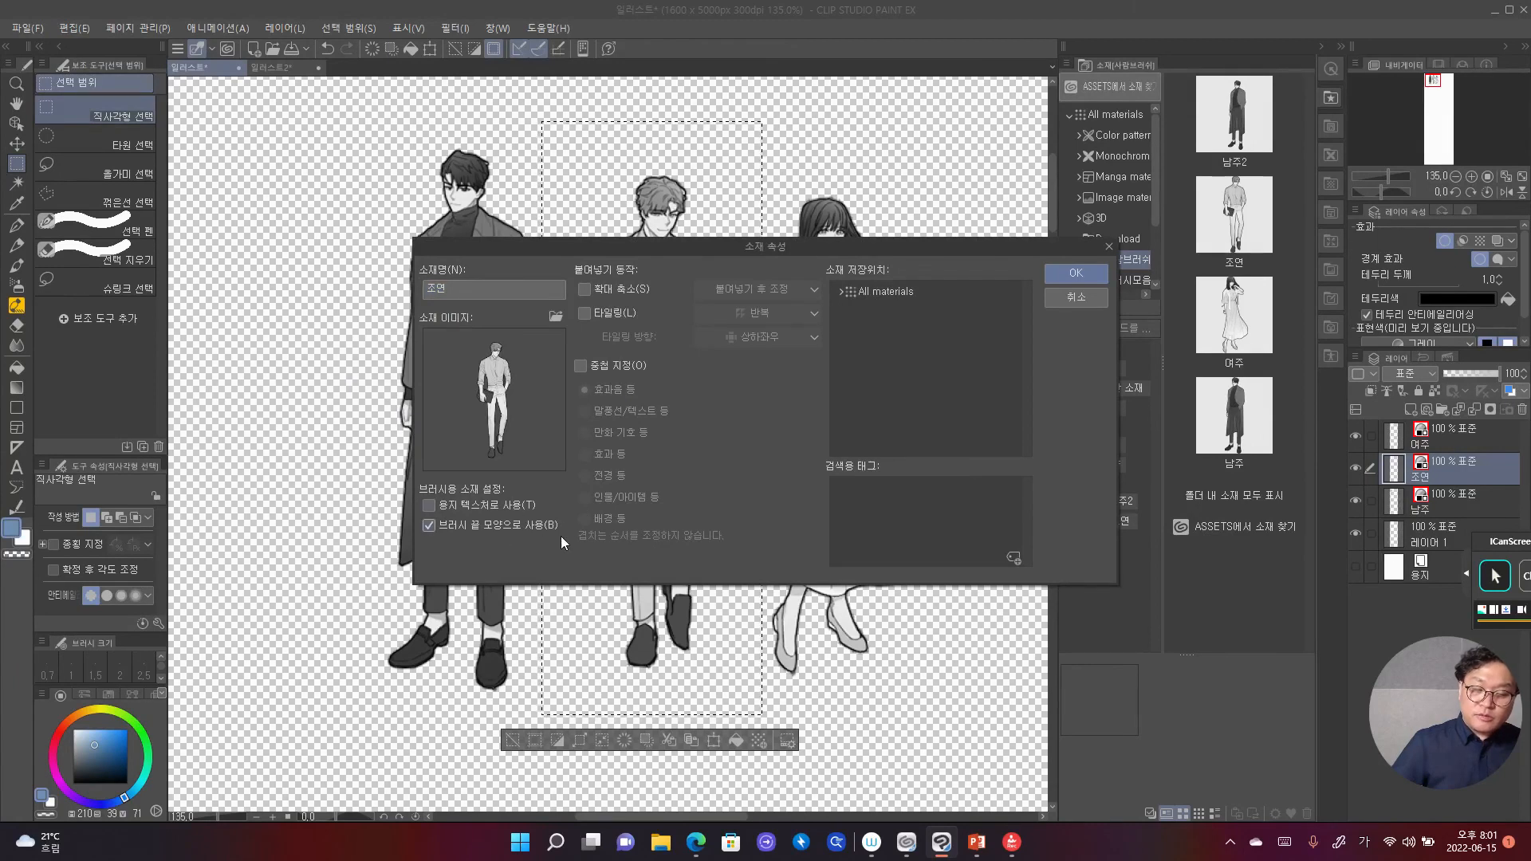
Step: Choose Download's 사람브러쉬 folder as the save location for the 조연 material
left_click(925, 289)
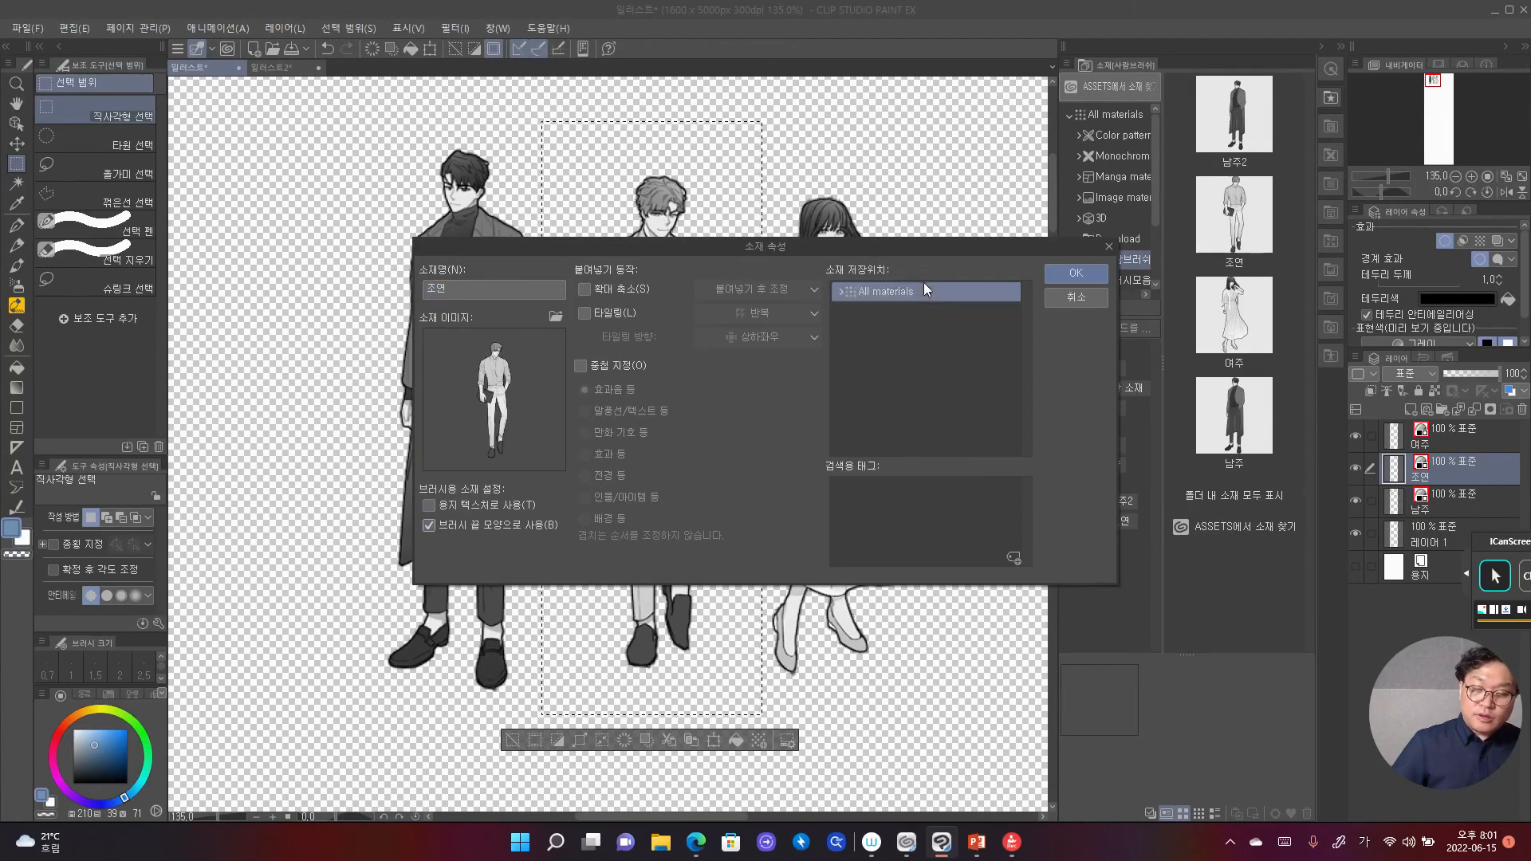
left_click(842, 292)
left_click(920, 418)
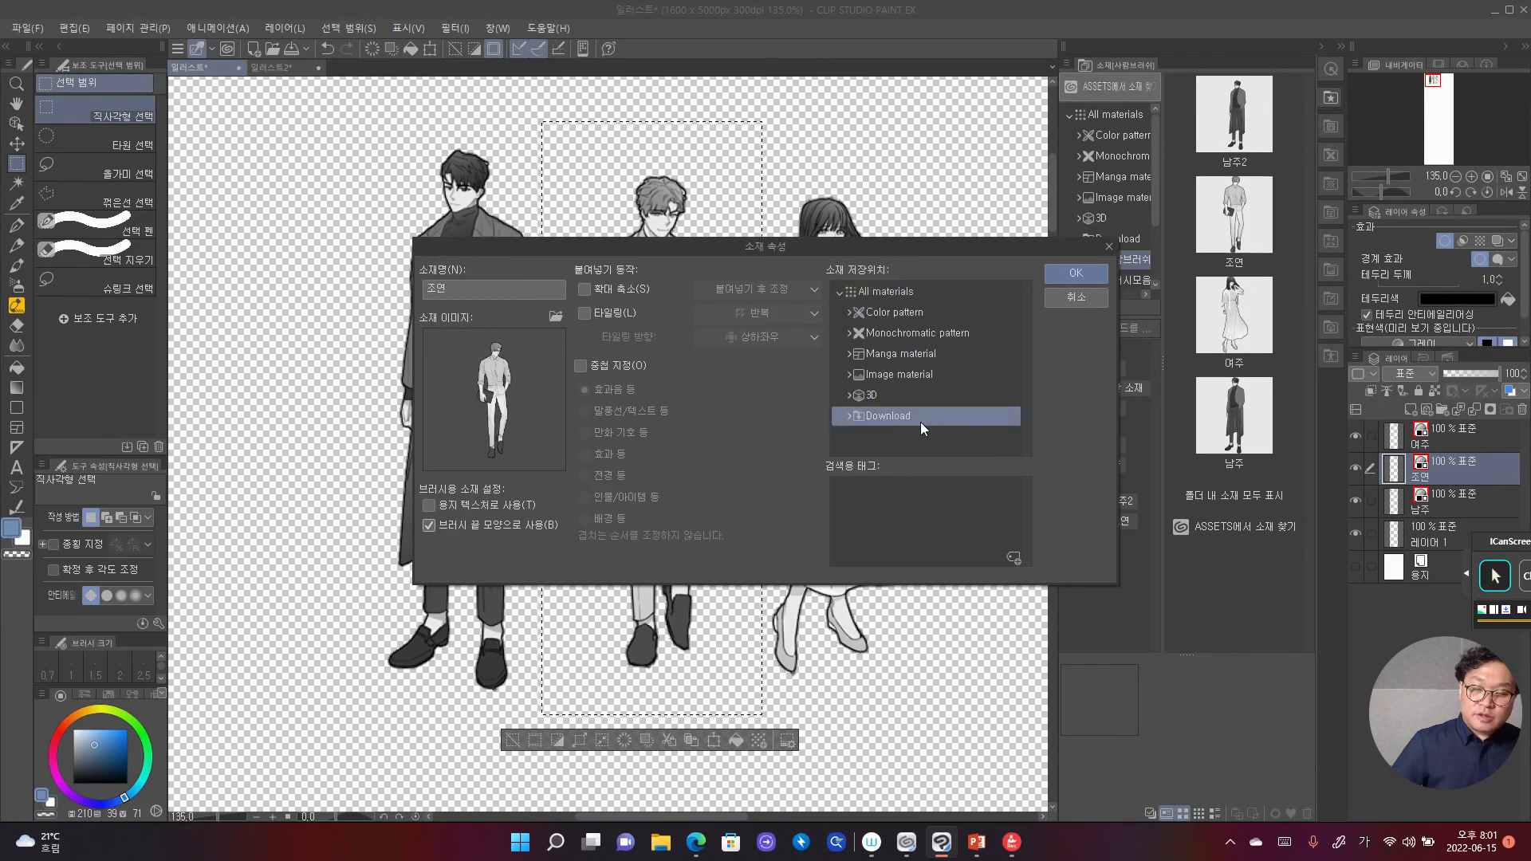
left_click(849, 416)
left_click(893, 439)
Step: Tag the 조연 material with 조연2 and complete its registration
left_click(1013, 555)
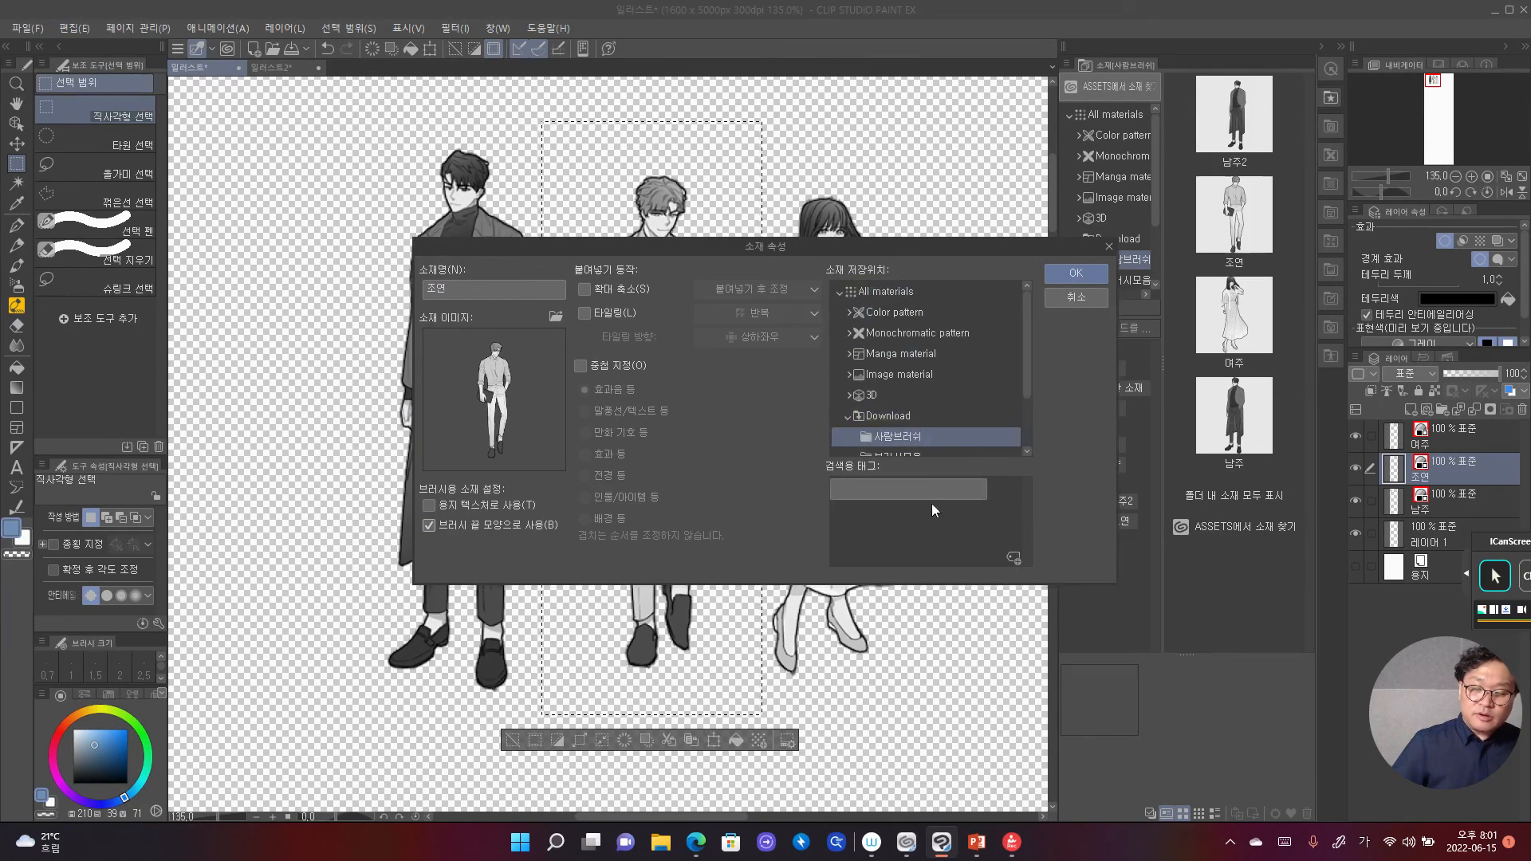
type("whd")
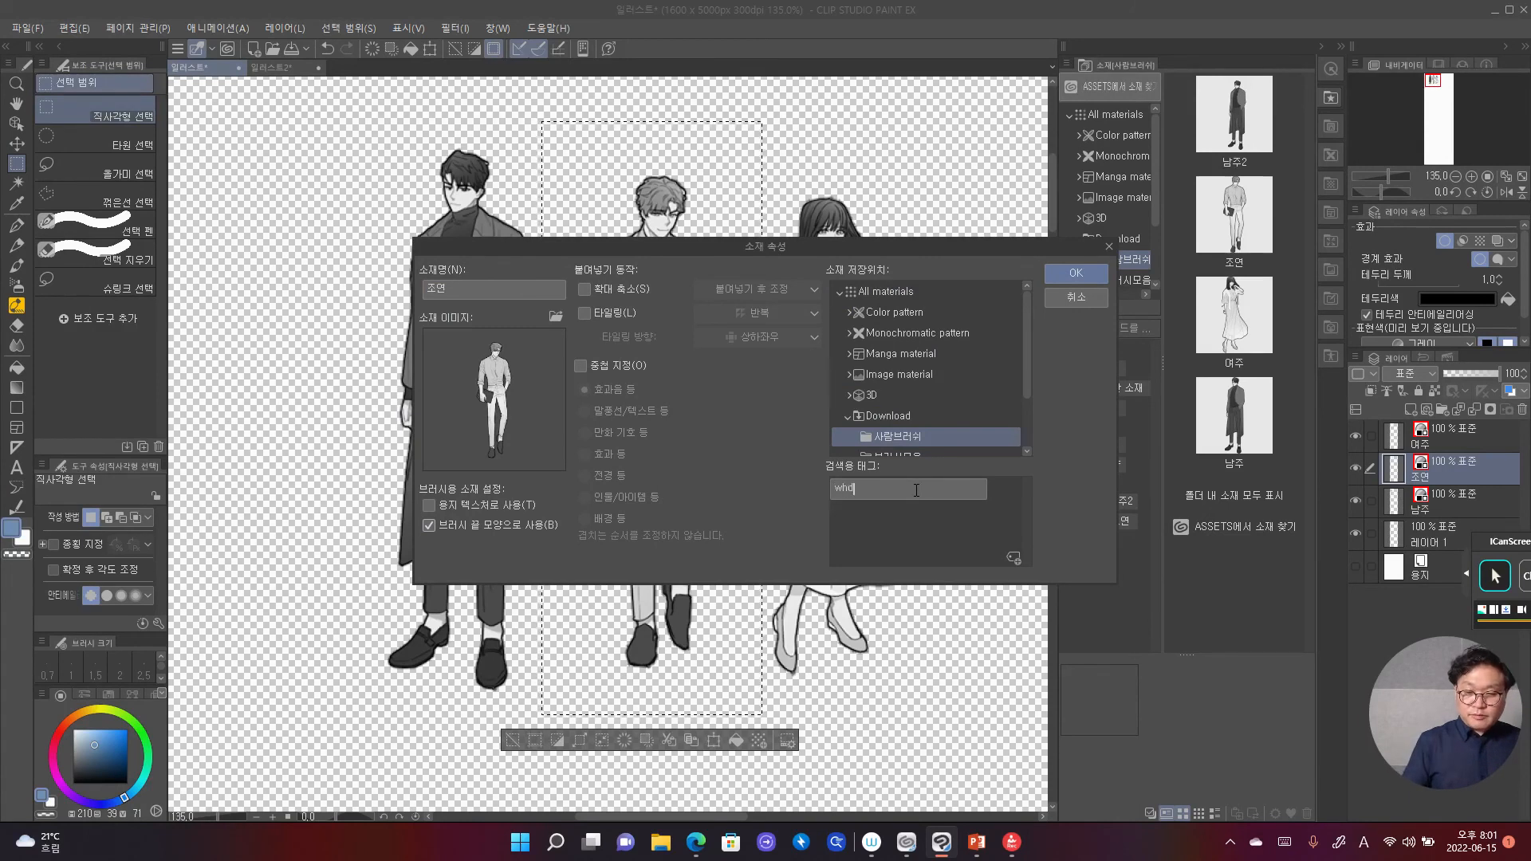
key("BackSpace")
key("Hangul")
type("조연2")
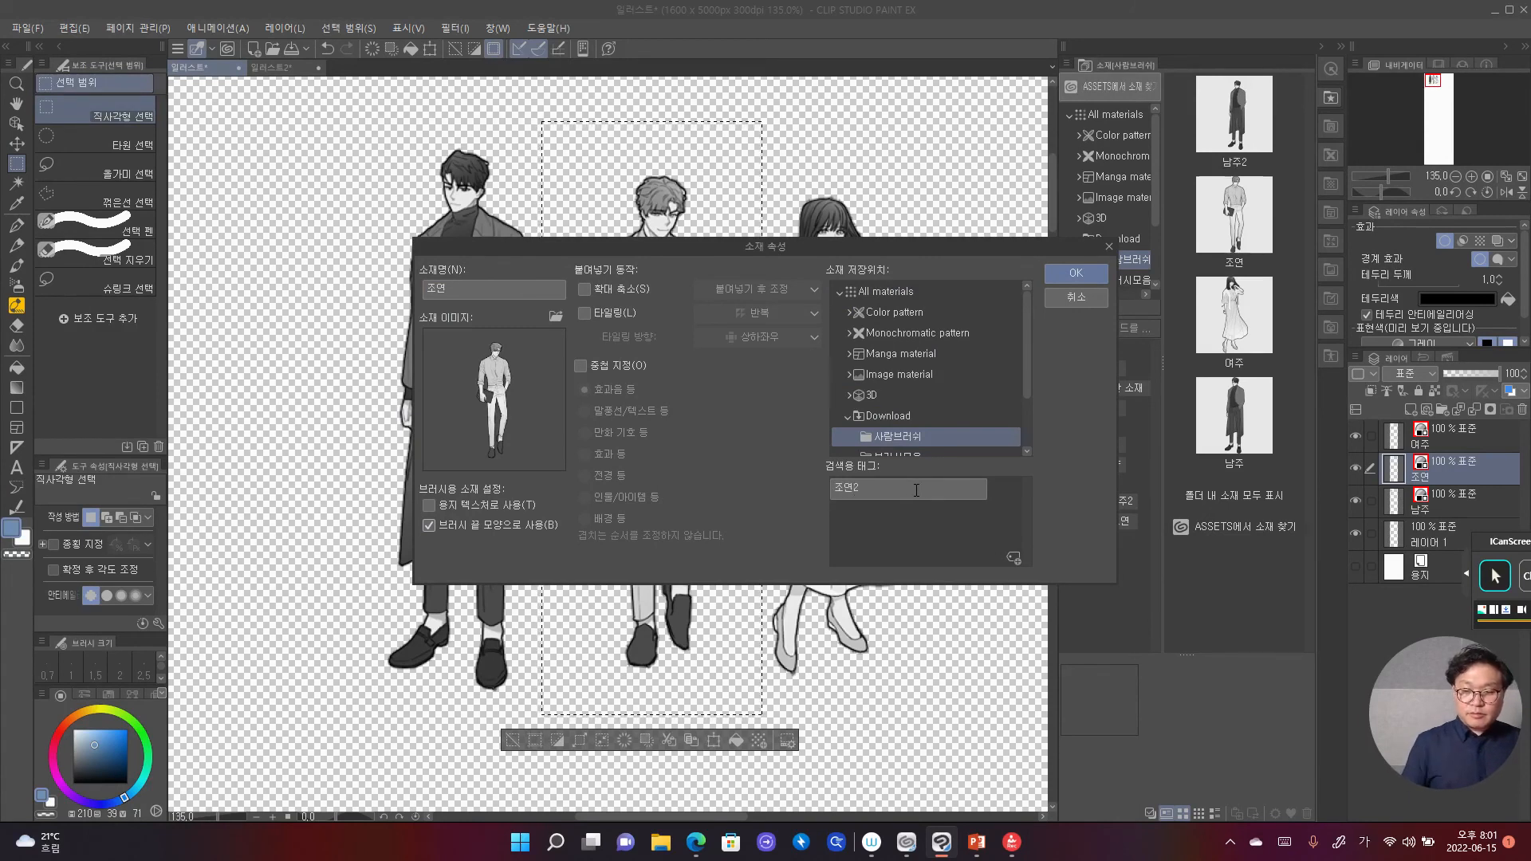
key("Return")
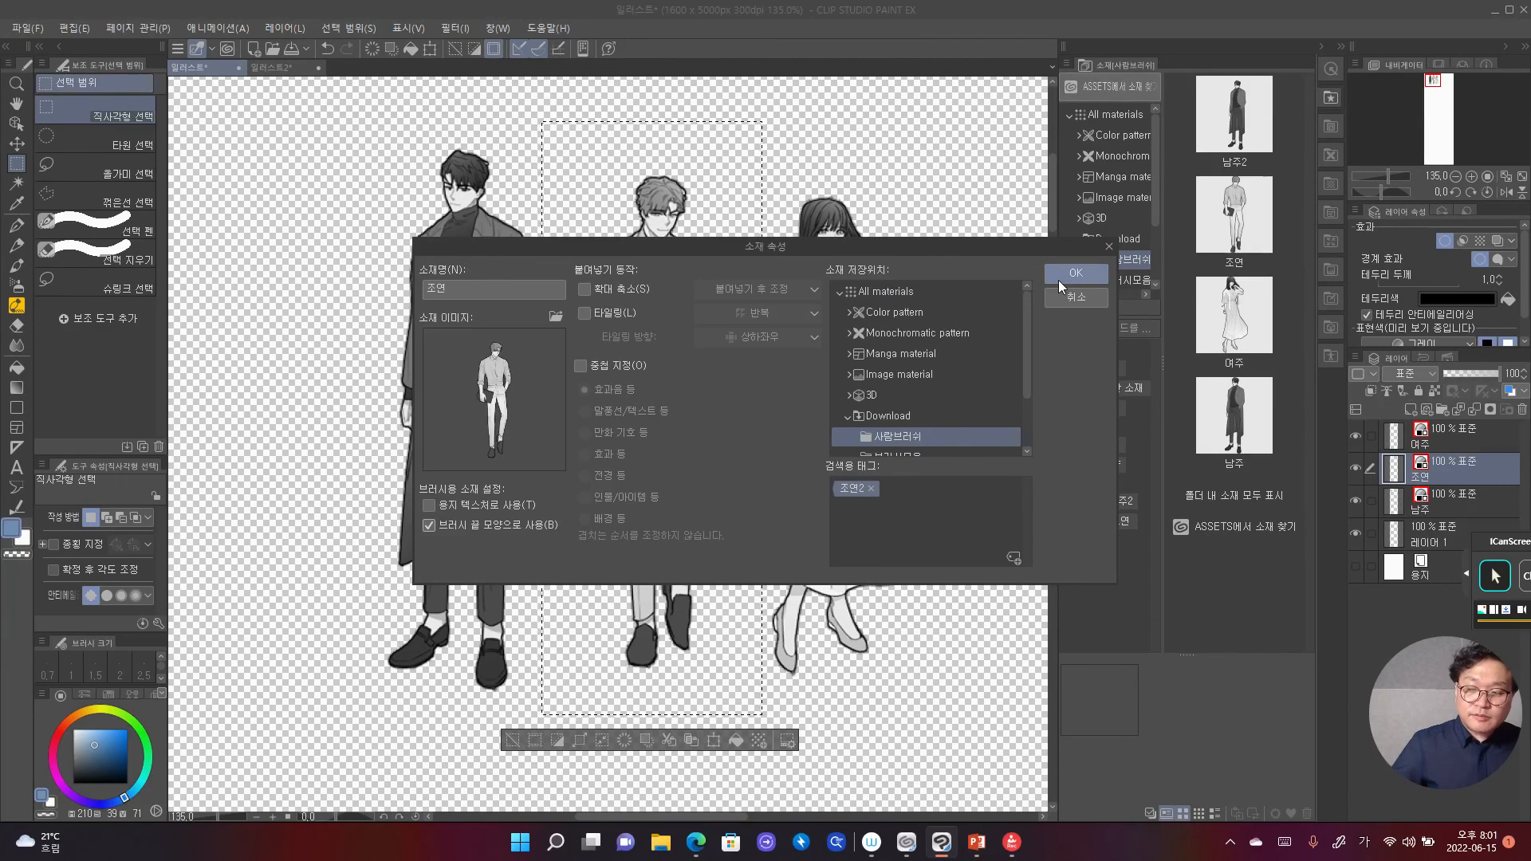
left_click(1058, 275)
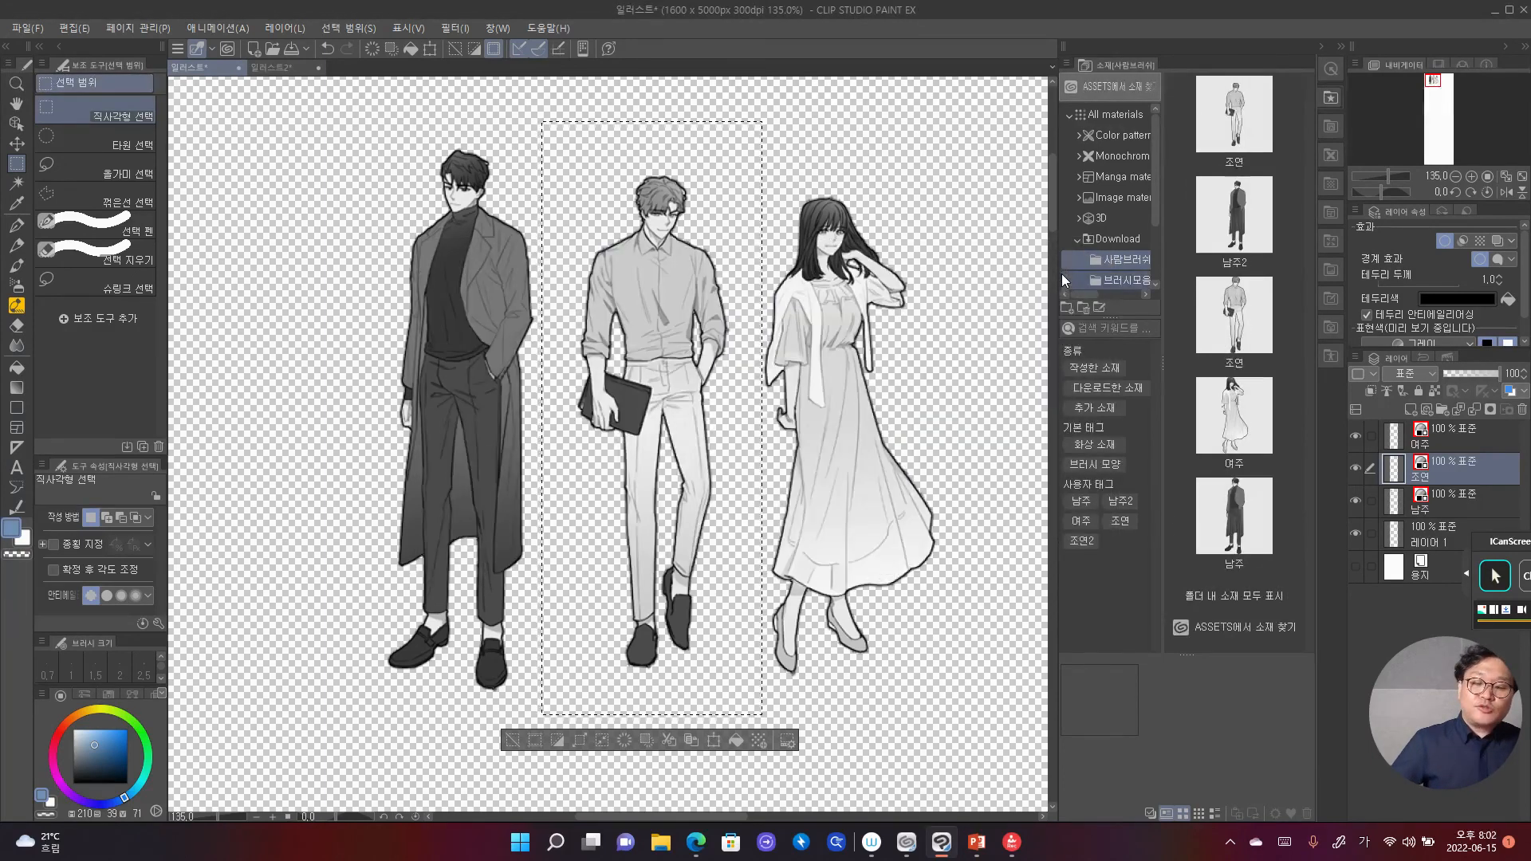
Step: Shift the selection onto the woman and set up the 여주 layer's artwork as an image material usable as a brush tip
left_click_drag(566, 165, 776, 165)
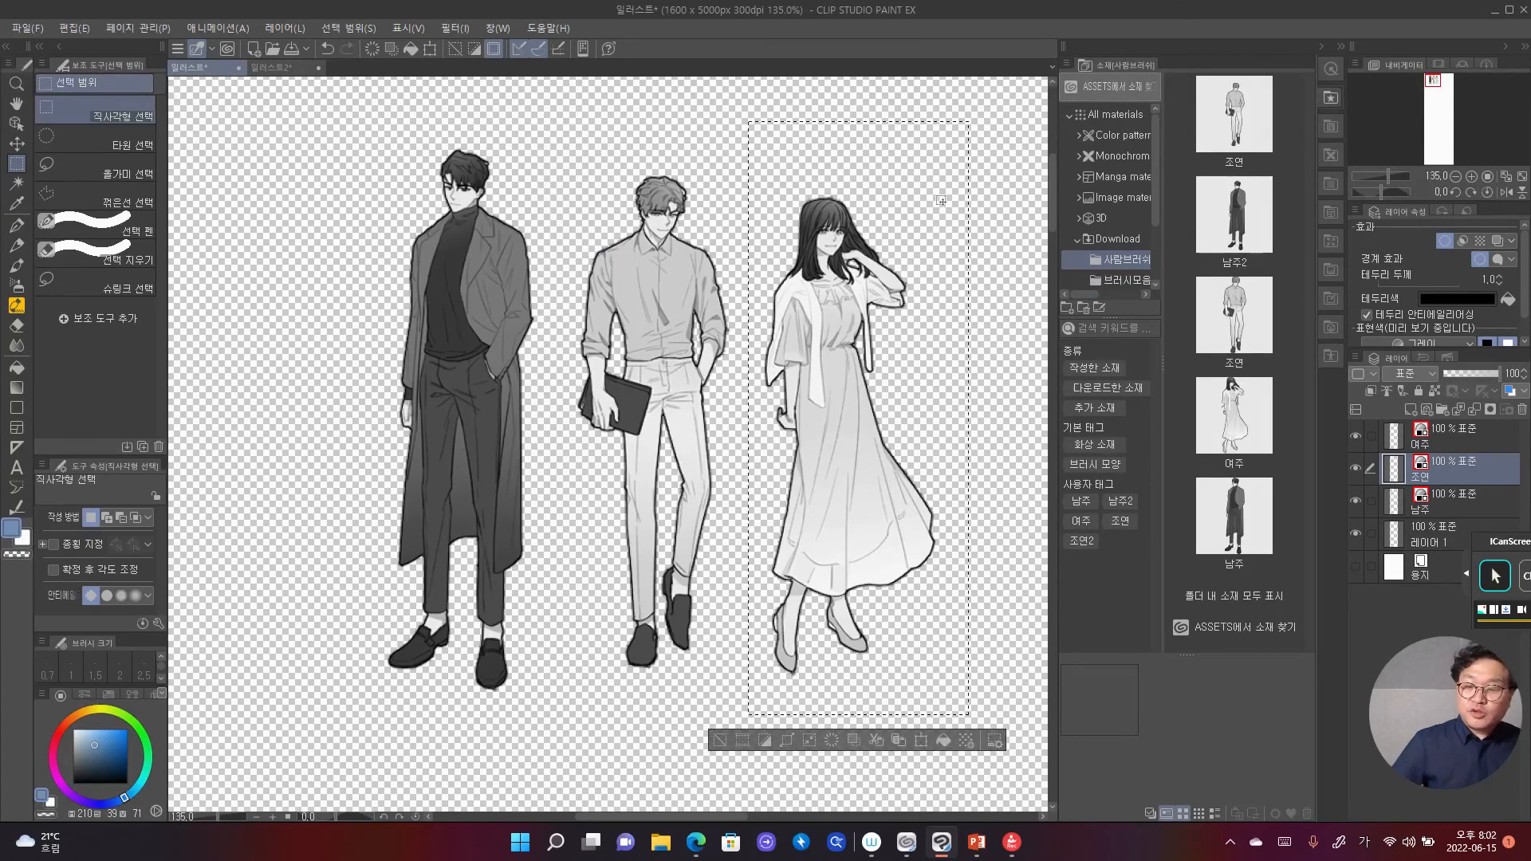
left_click(1450, 435)
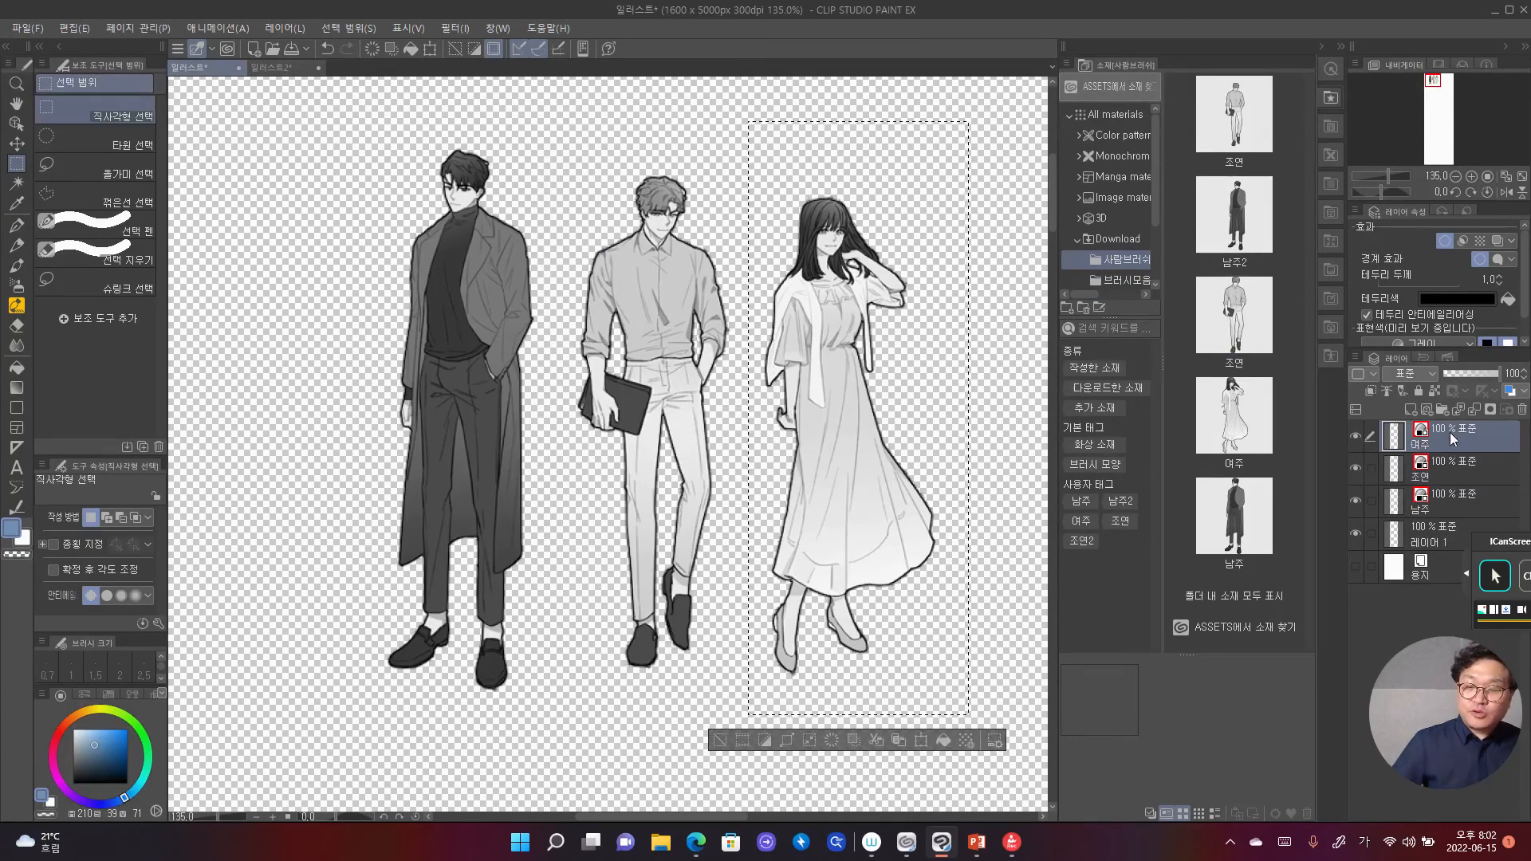
left_click(64, 27)
mouse_move(237, 398)
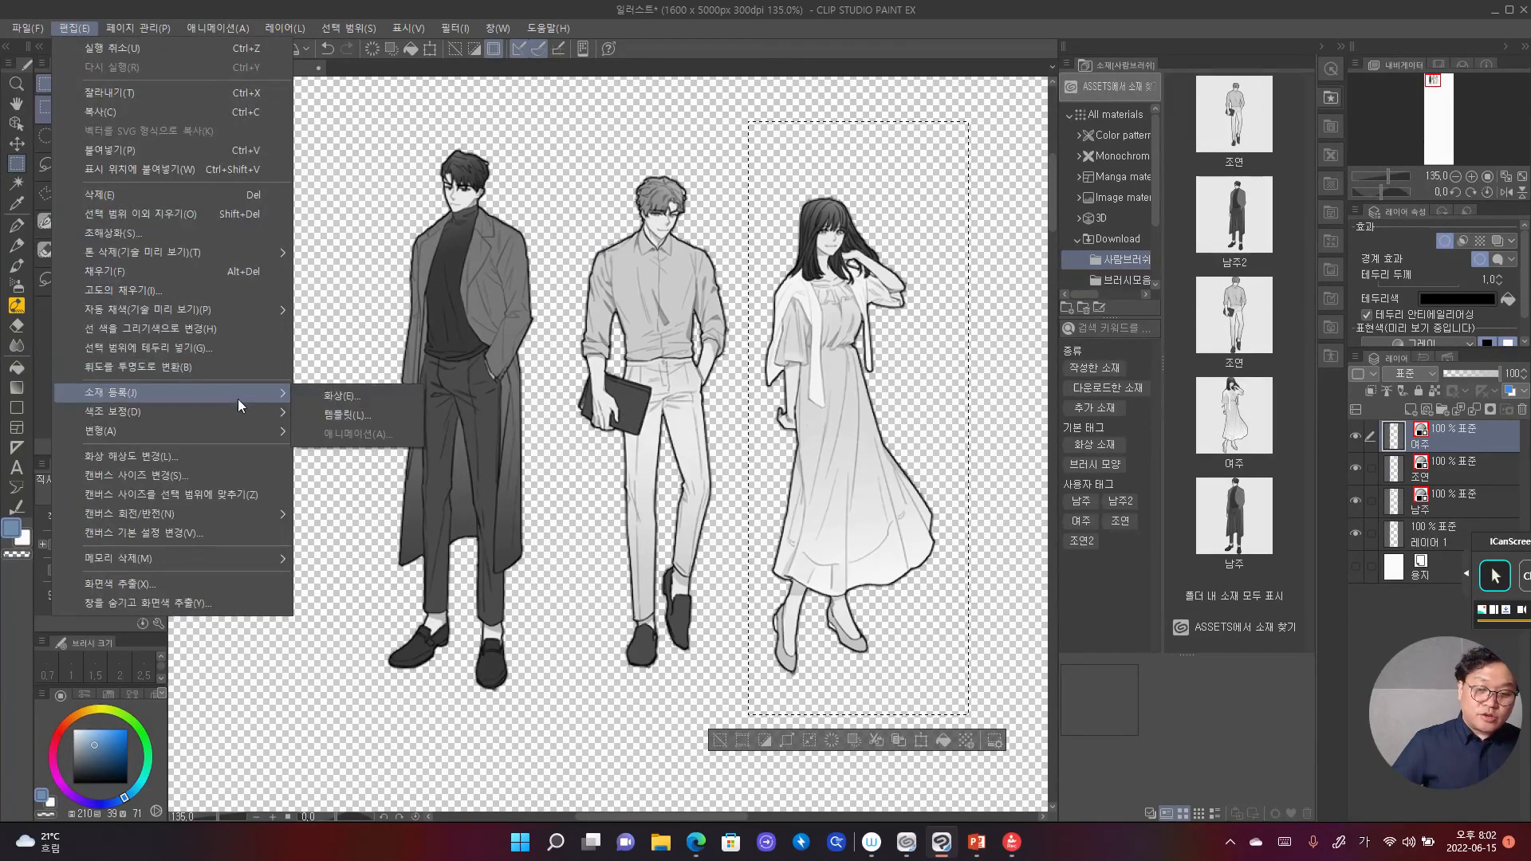
left_click(355, 399)
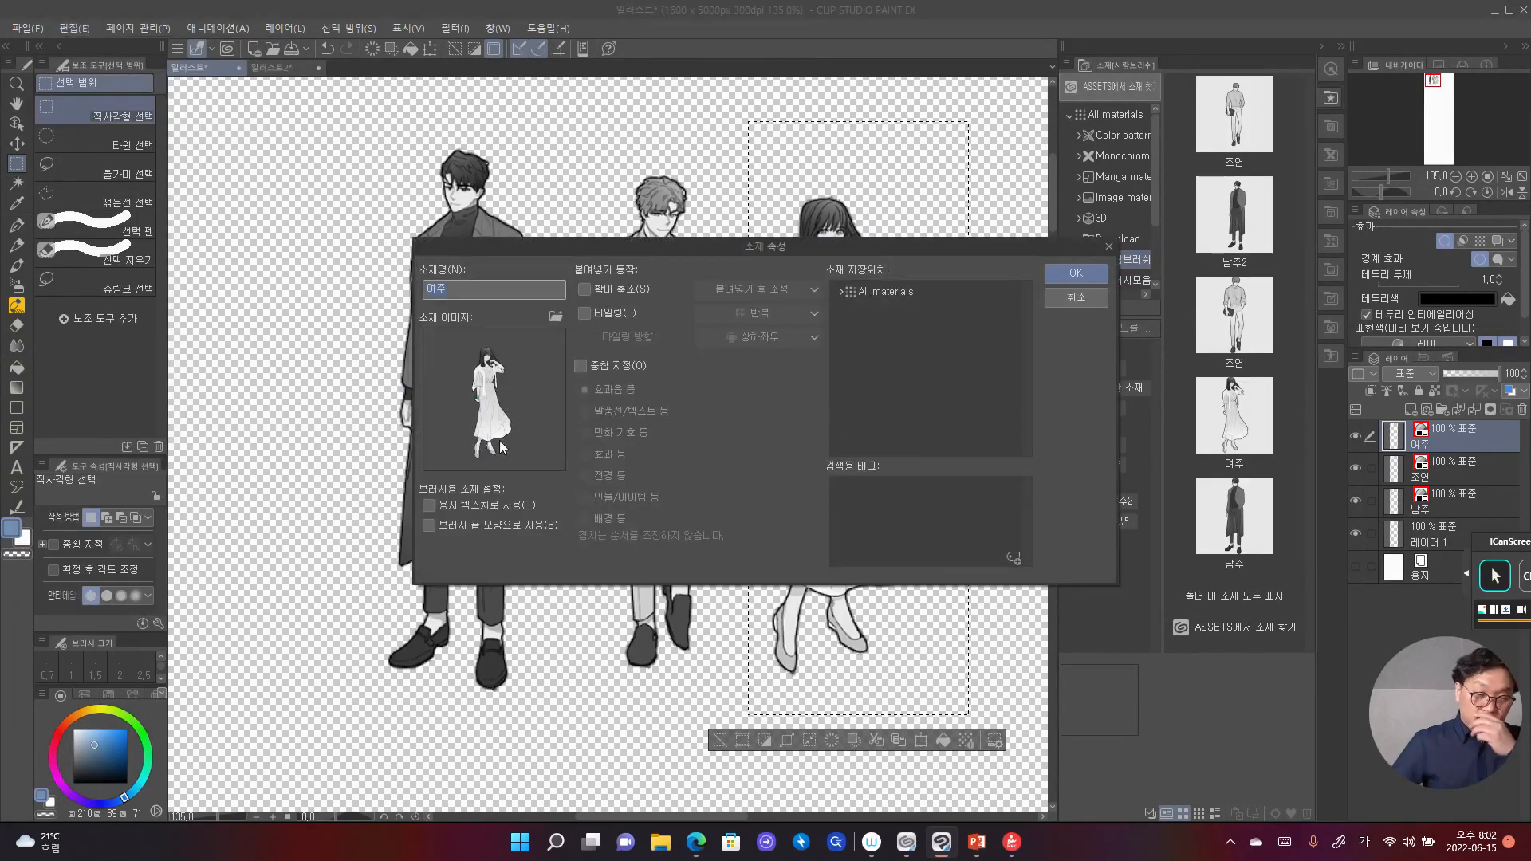
left_click(483, 526)
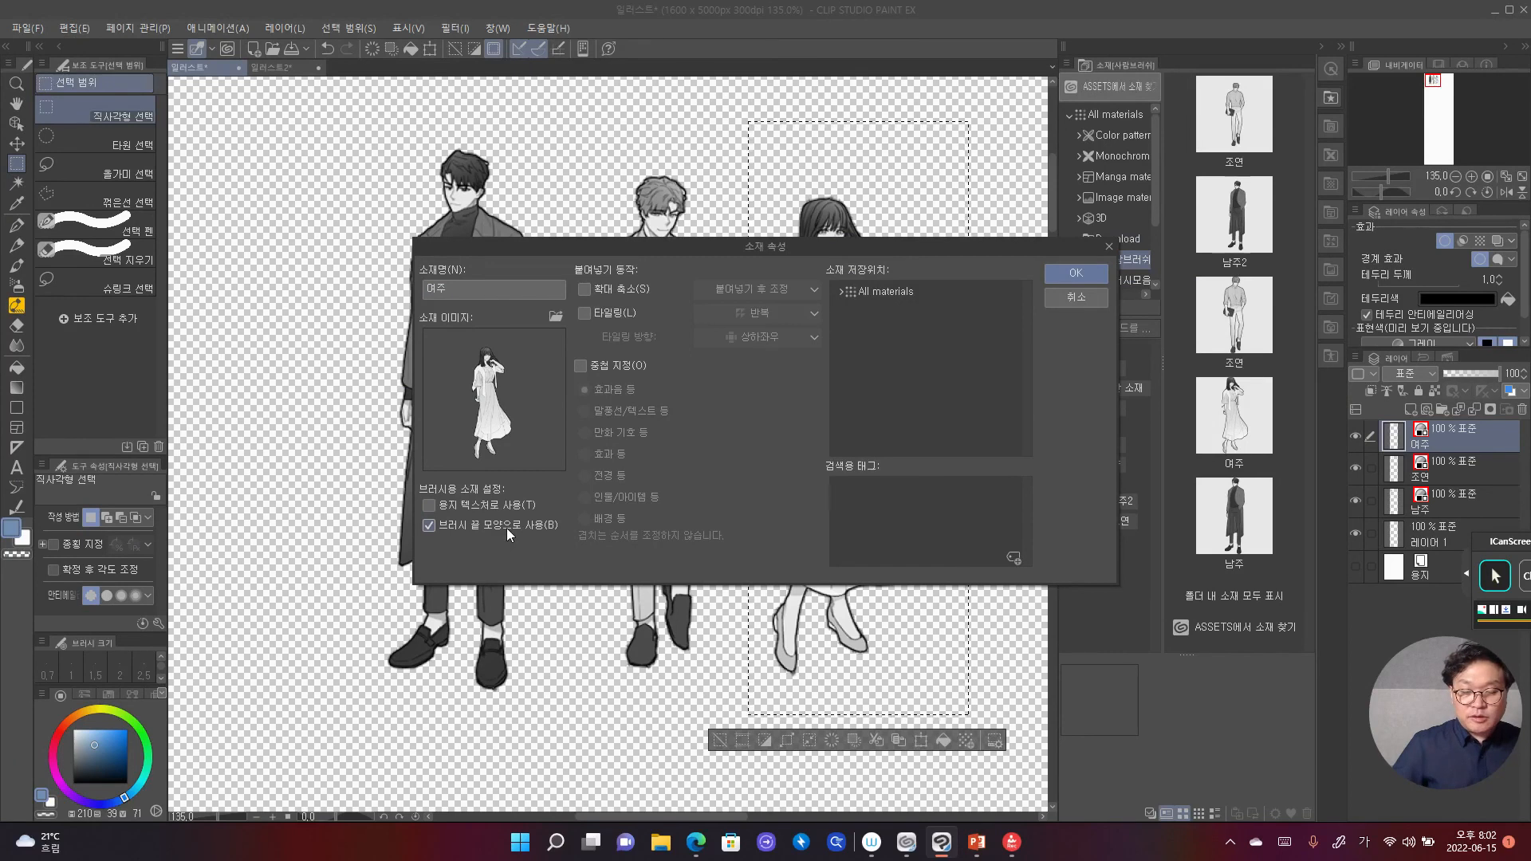
Step: Choose Download's 사람브러쉬 folder as the save location for the 여주 material
left_click(840, 295)
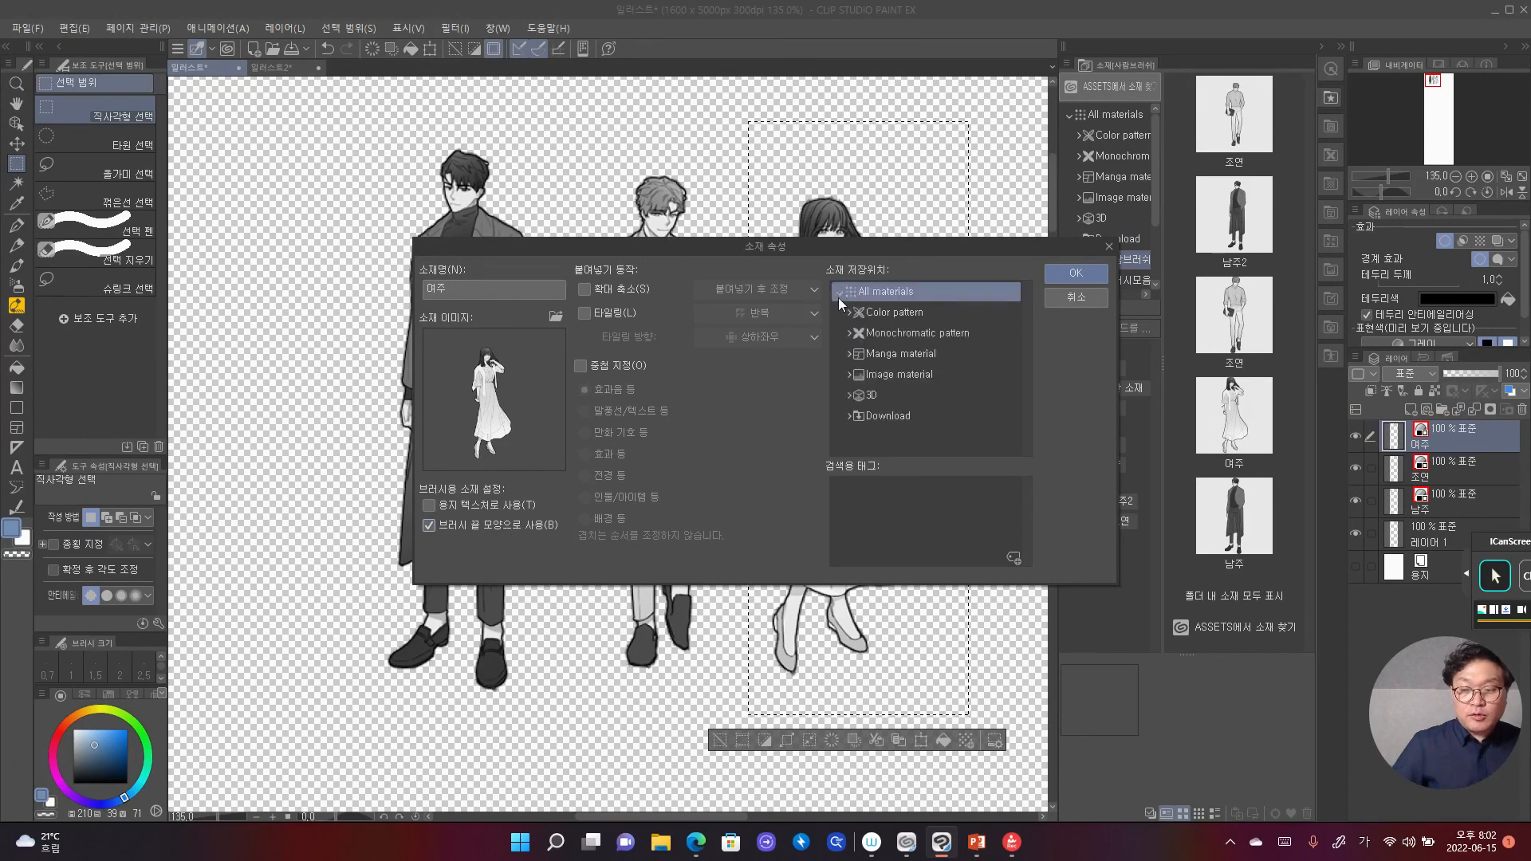
left_click(883, 418)
left_click(847, 418)
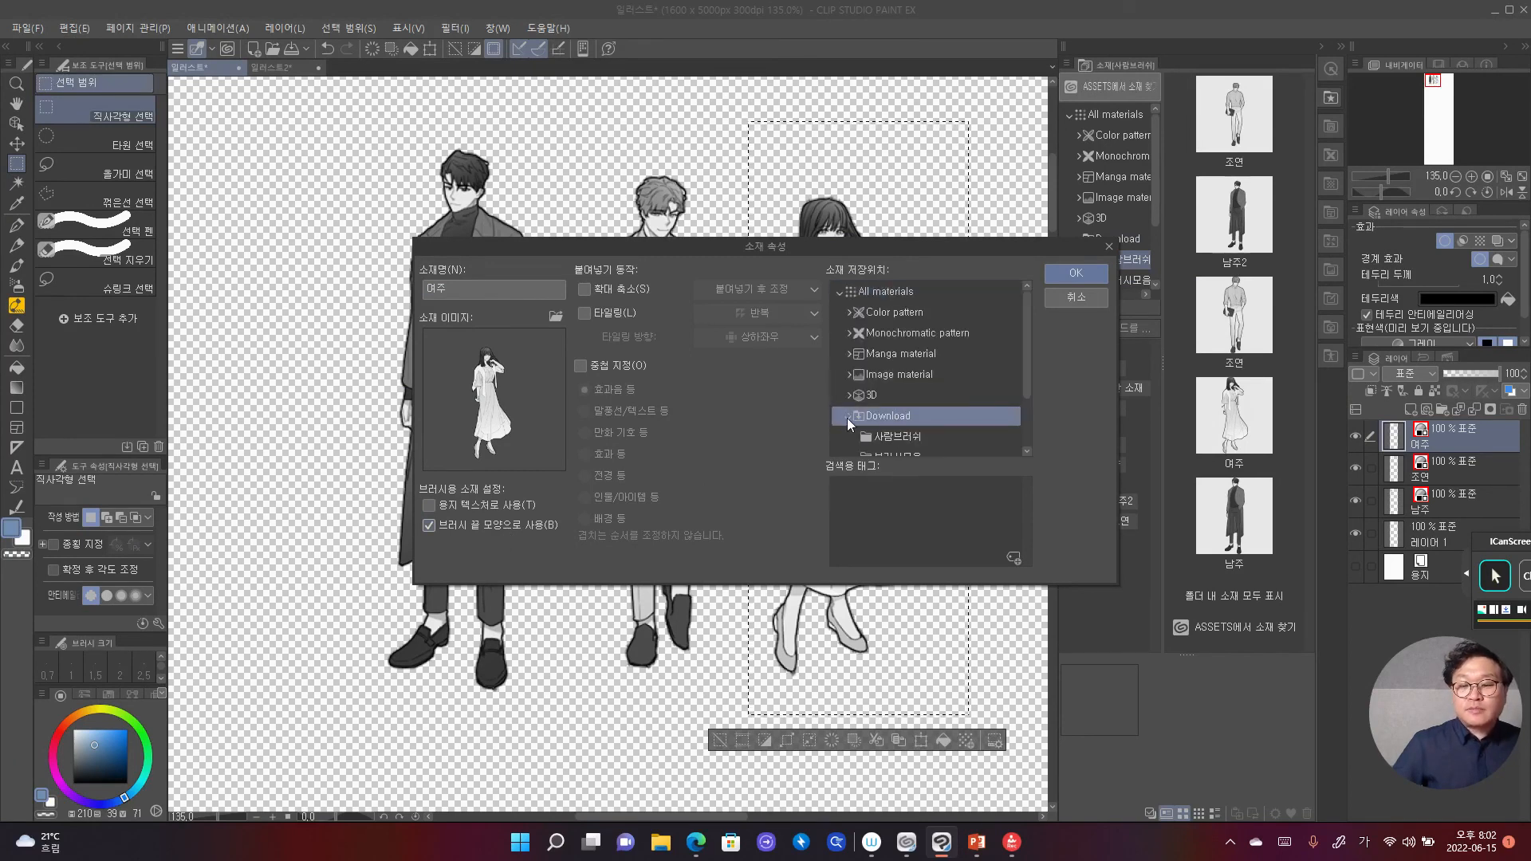
left_click(866, 436)
Step: Tag the 여주 material with 여주2 and complete its registration
left_click(1012, 557)
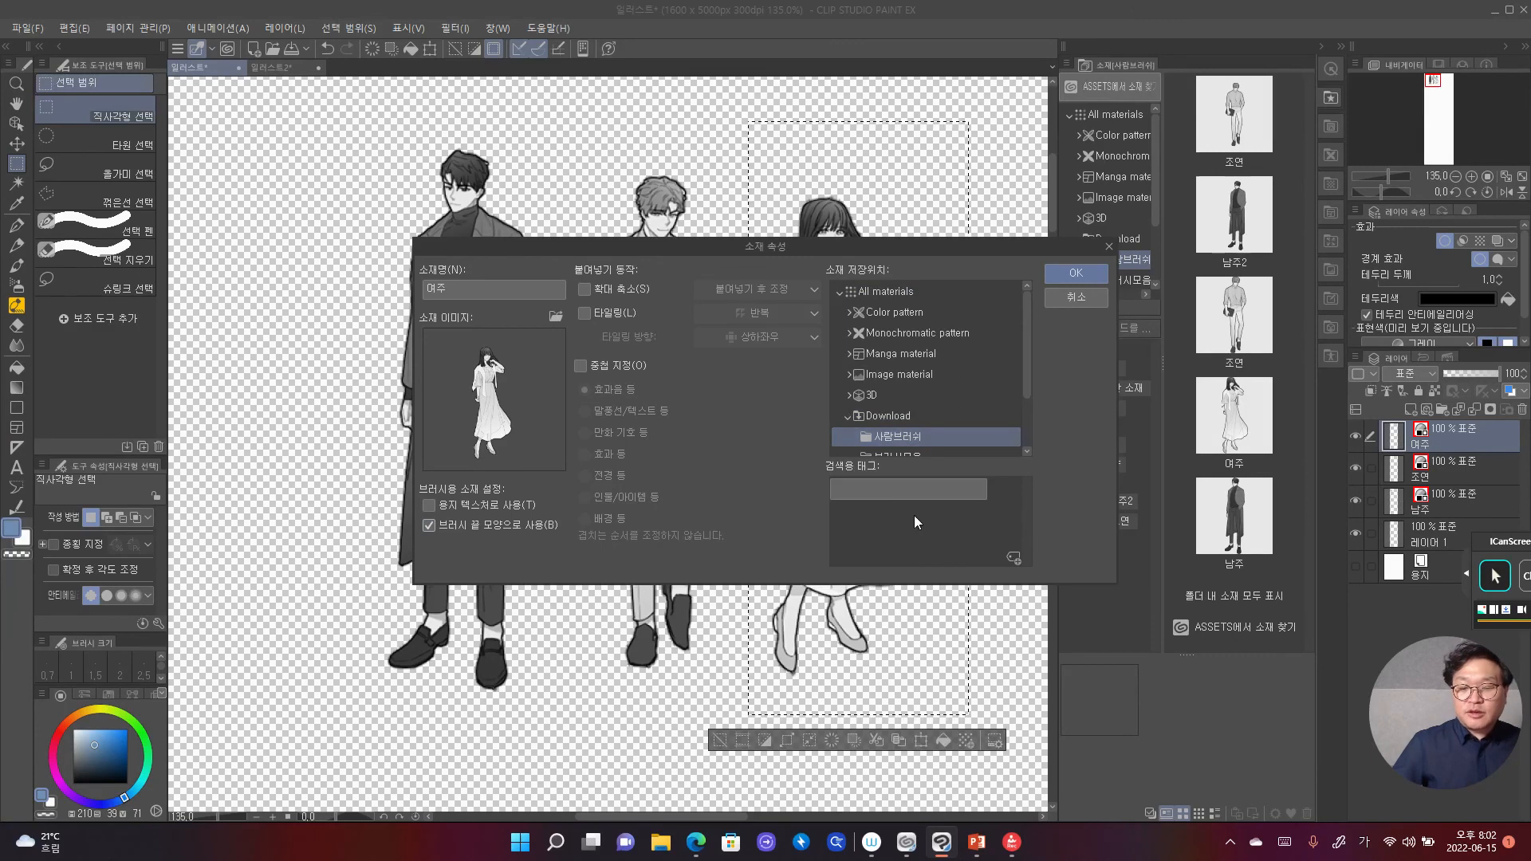
type("duwn")
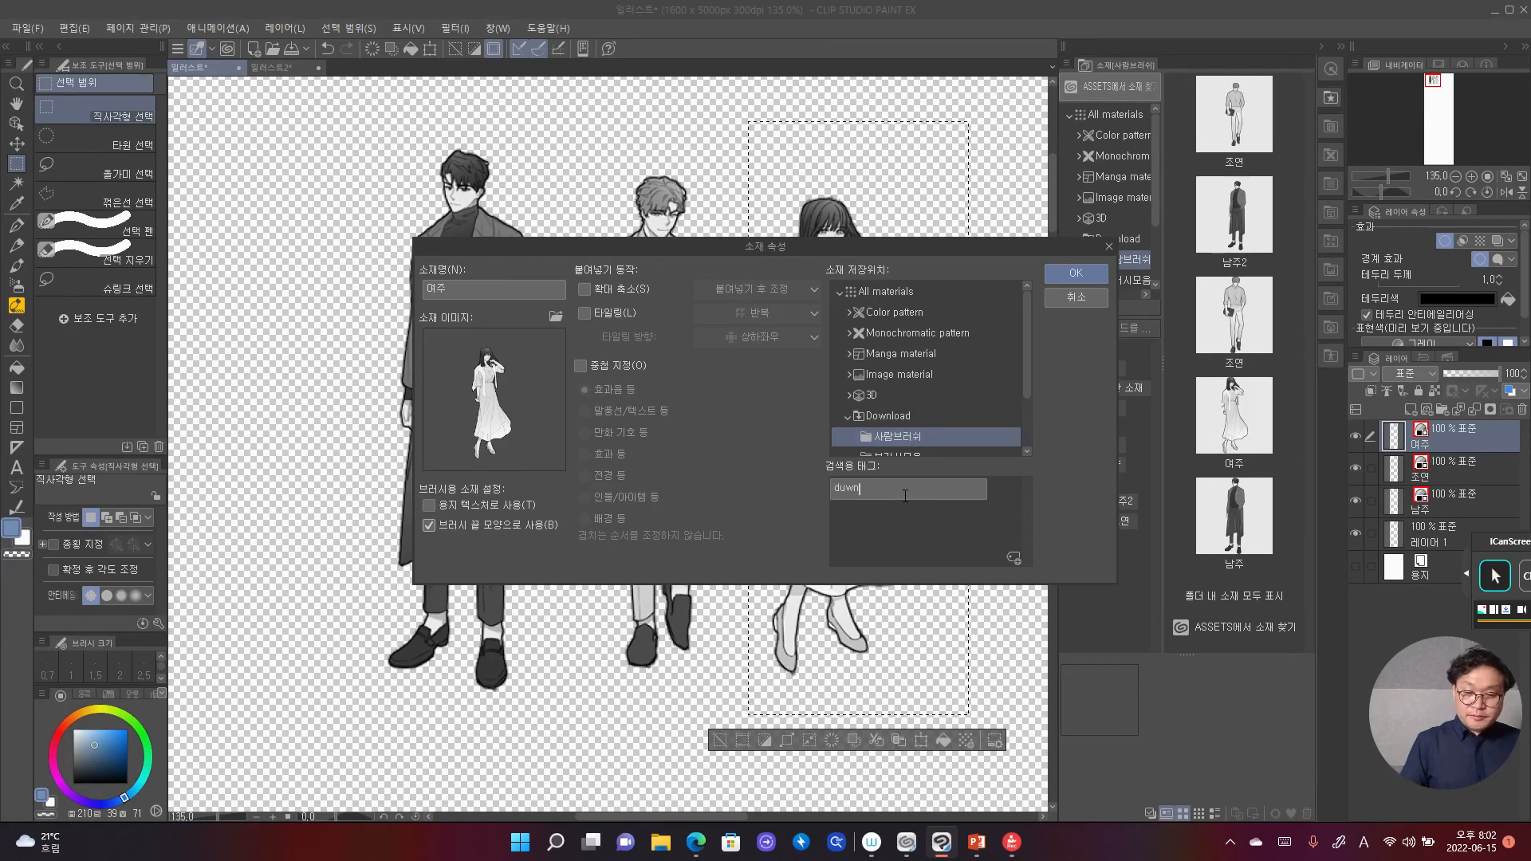
key("Hangul")
type("여주2")
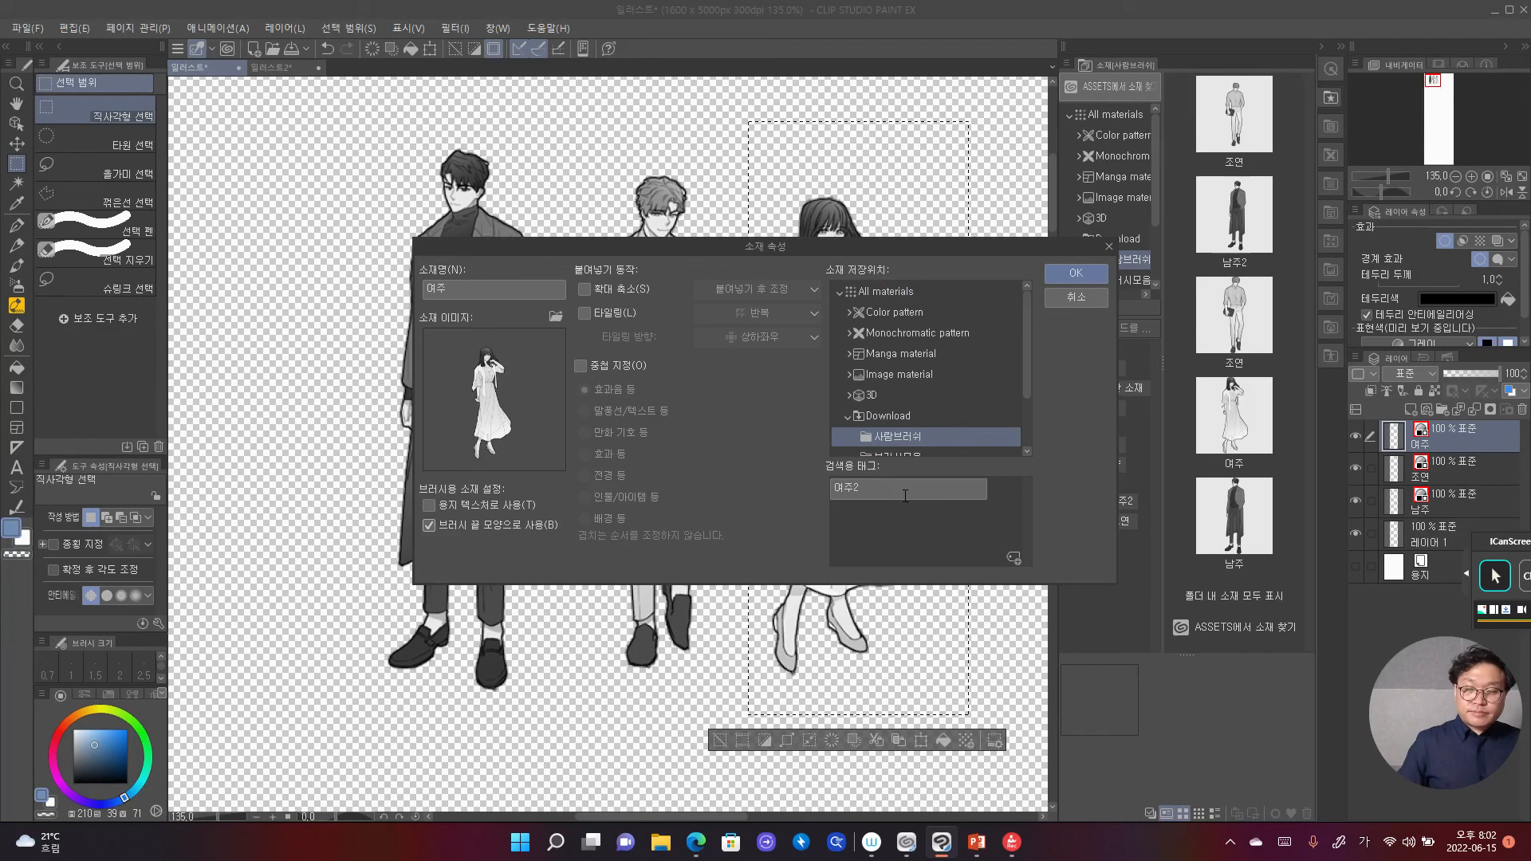
key("Return")
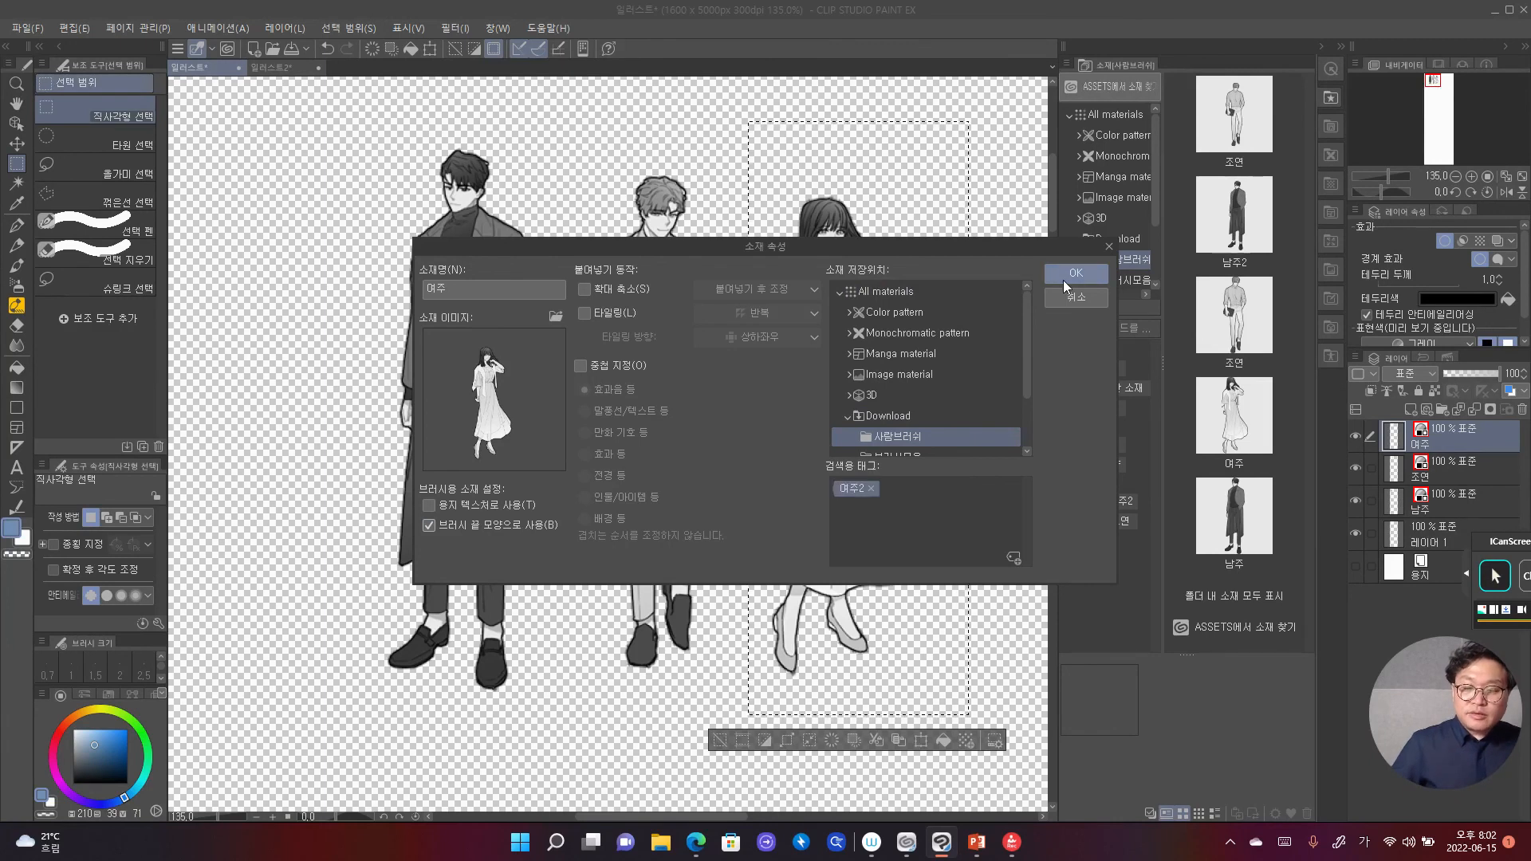
left_click(1064, 280)
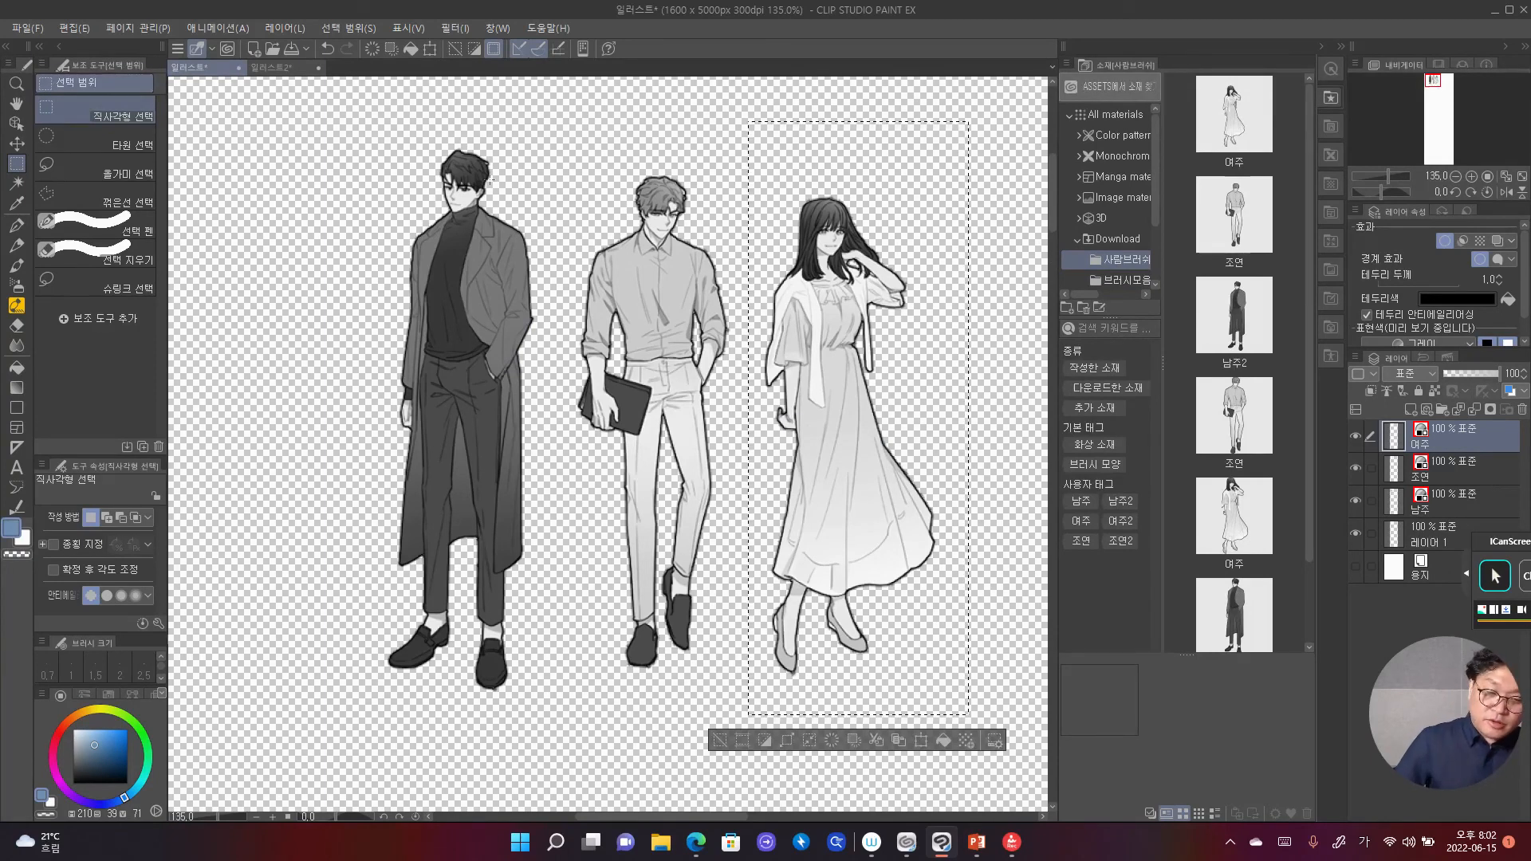
Step: Switch to the Decoration tool and bring its custom character brushes into view
left_click(19, 308)
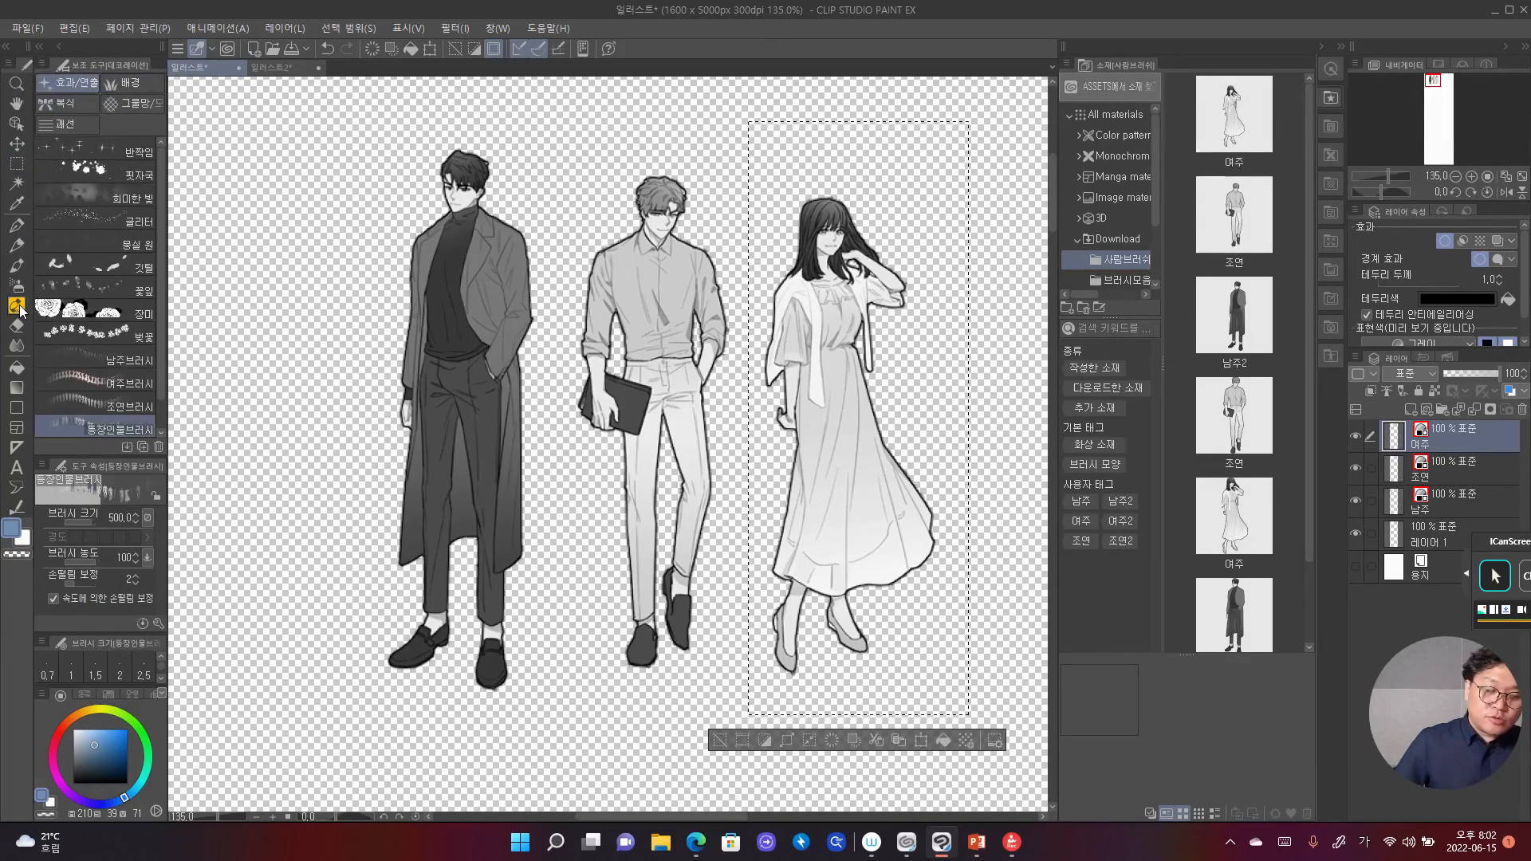
scroll(105, 349, "down", 1)
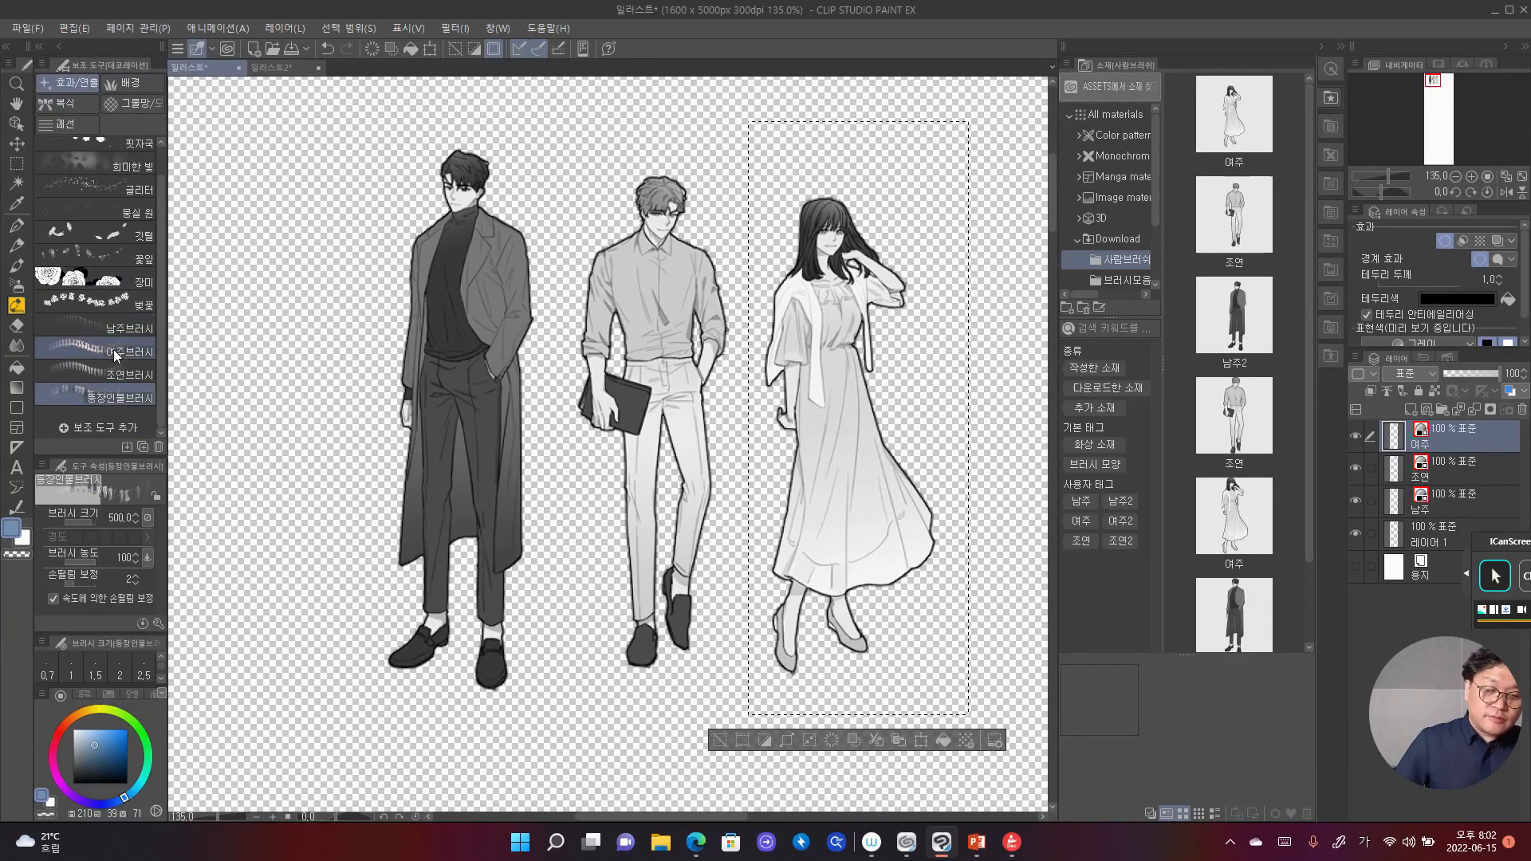
right_click(124, 395)
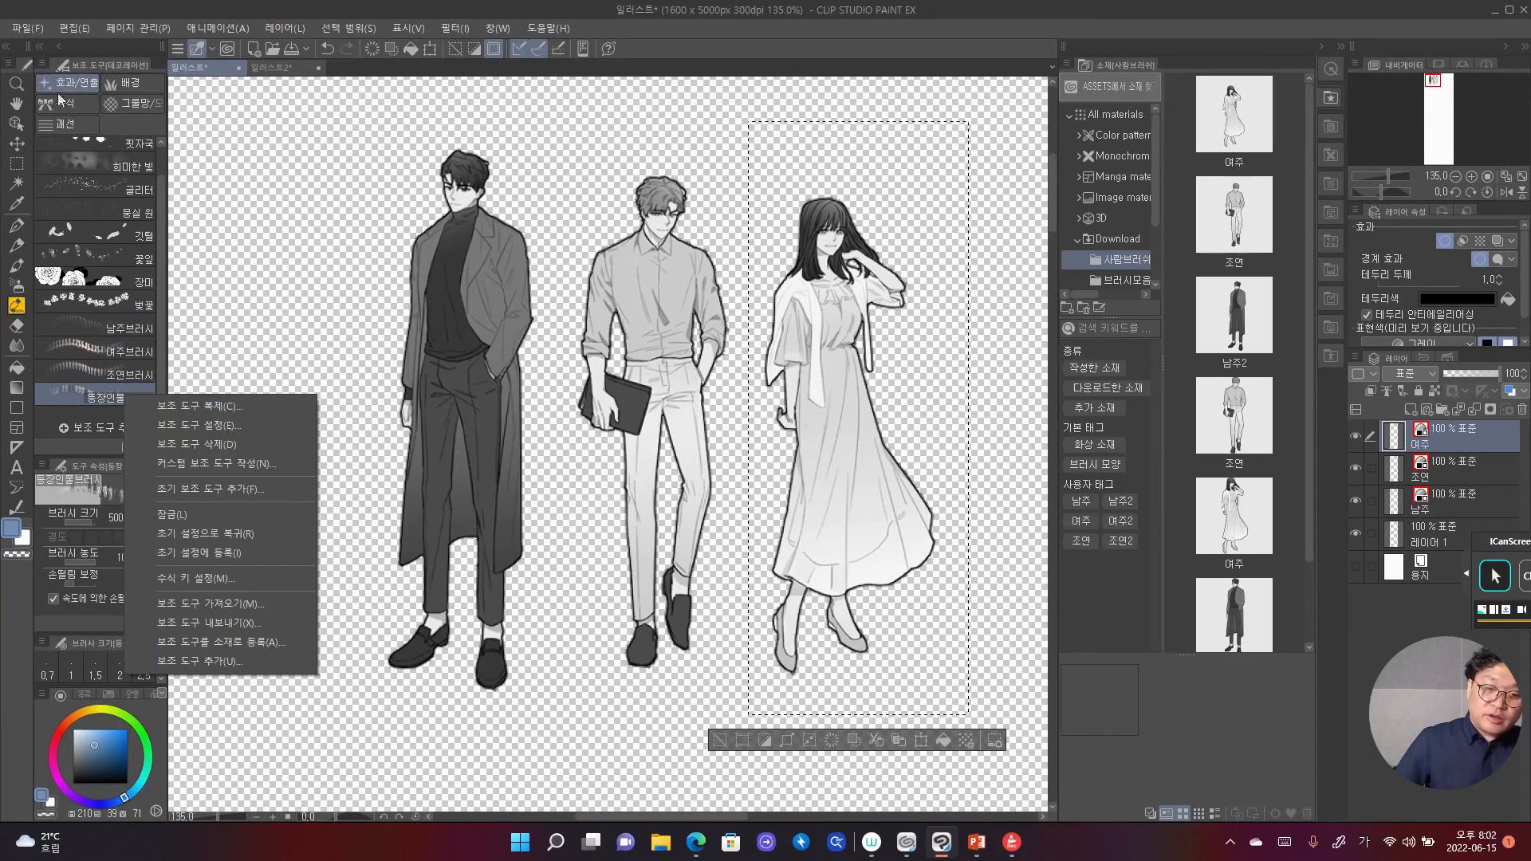
left_click(42, 66)
left_click(41, 65)
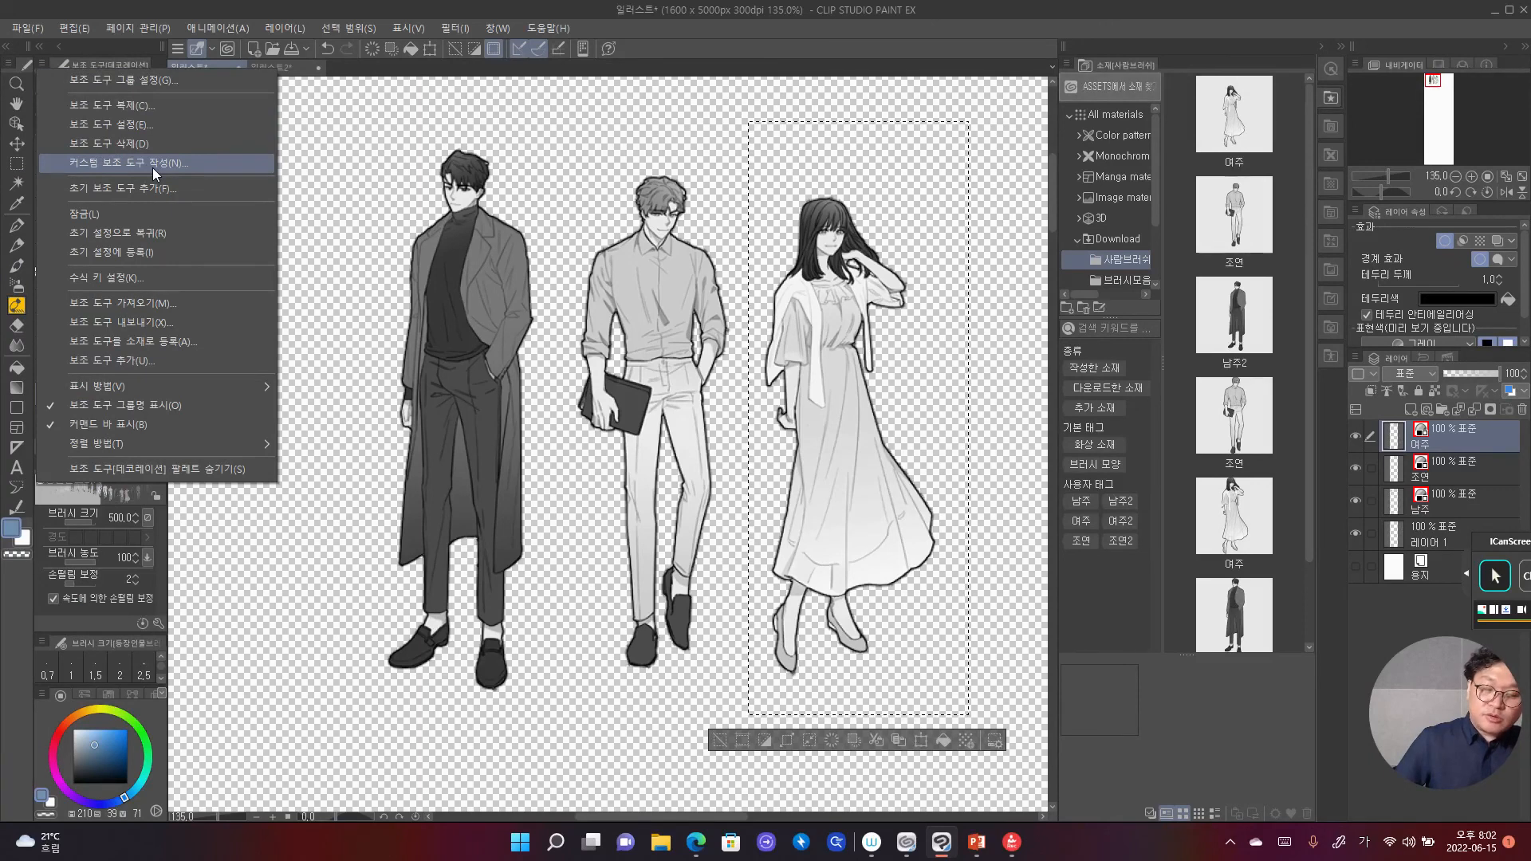
left_click(44, 60)
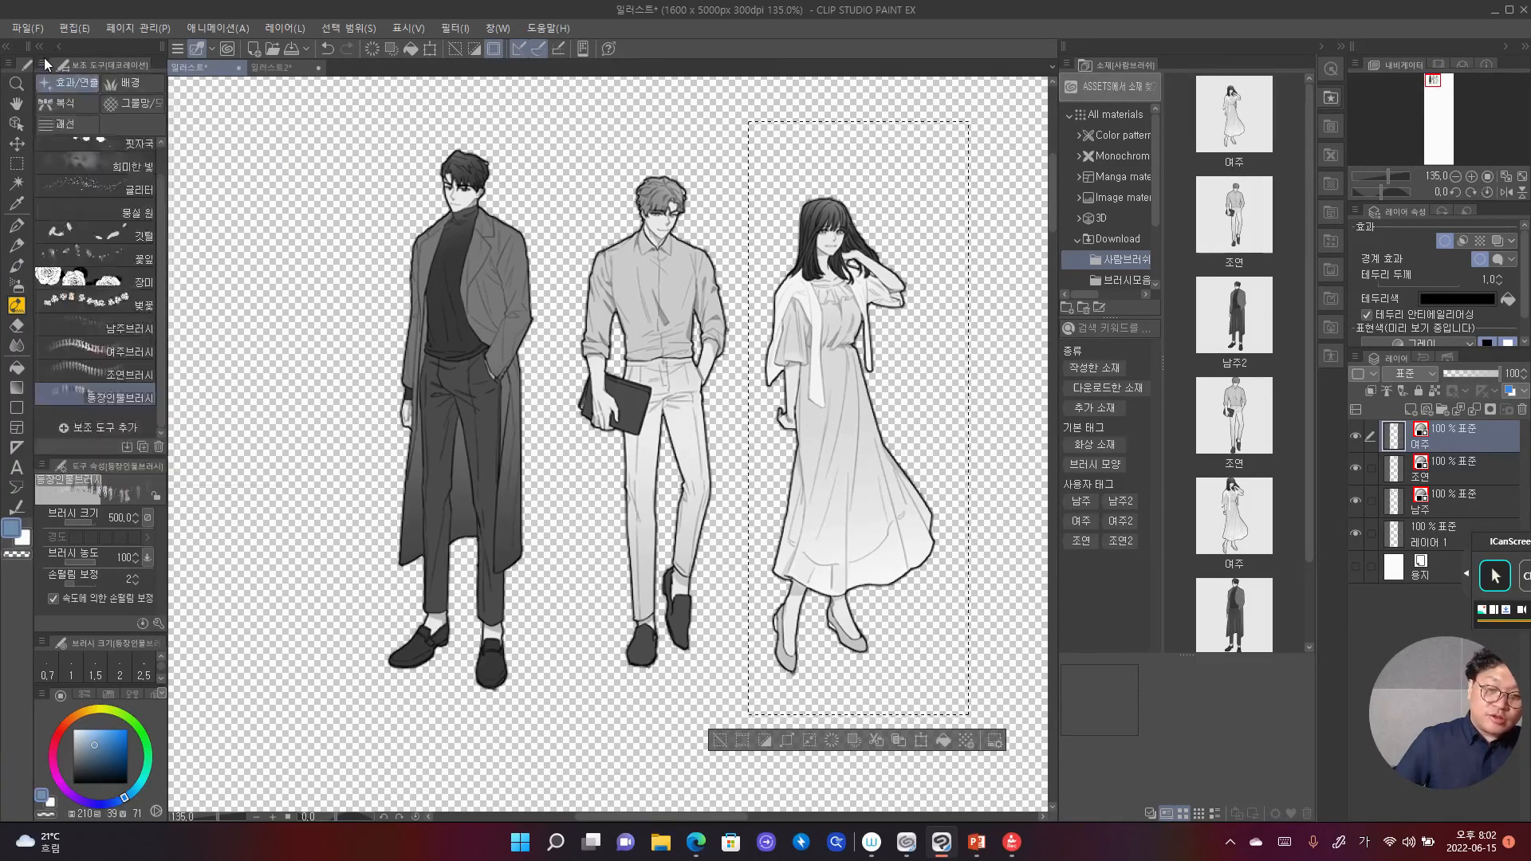
Step: Duplicate the 등장인물브러시 sub tool as 등장인물브러시 2 with a purple icon background, hex 9400FF
right_click(129, 395)
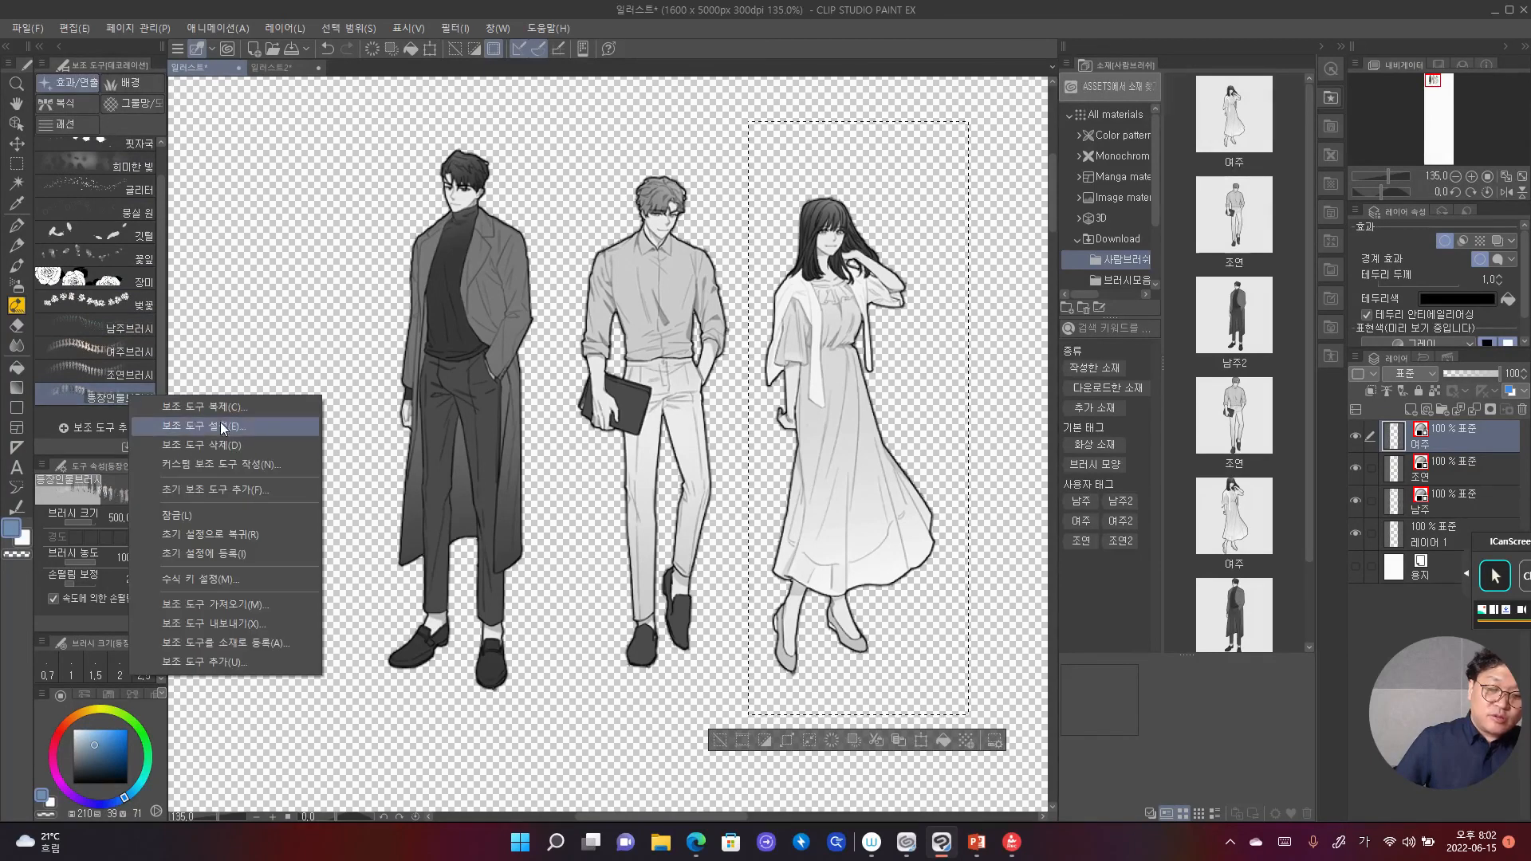
left_click(220, 409)
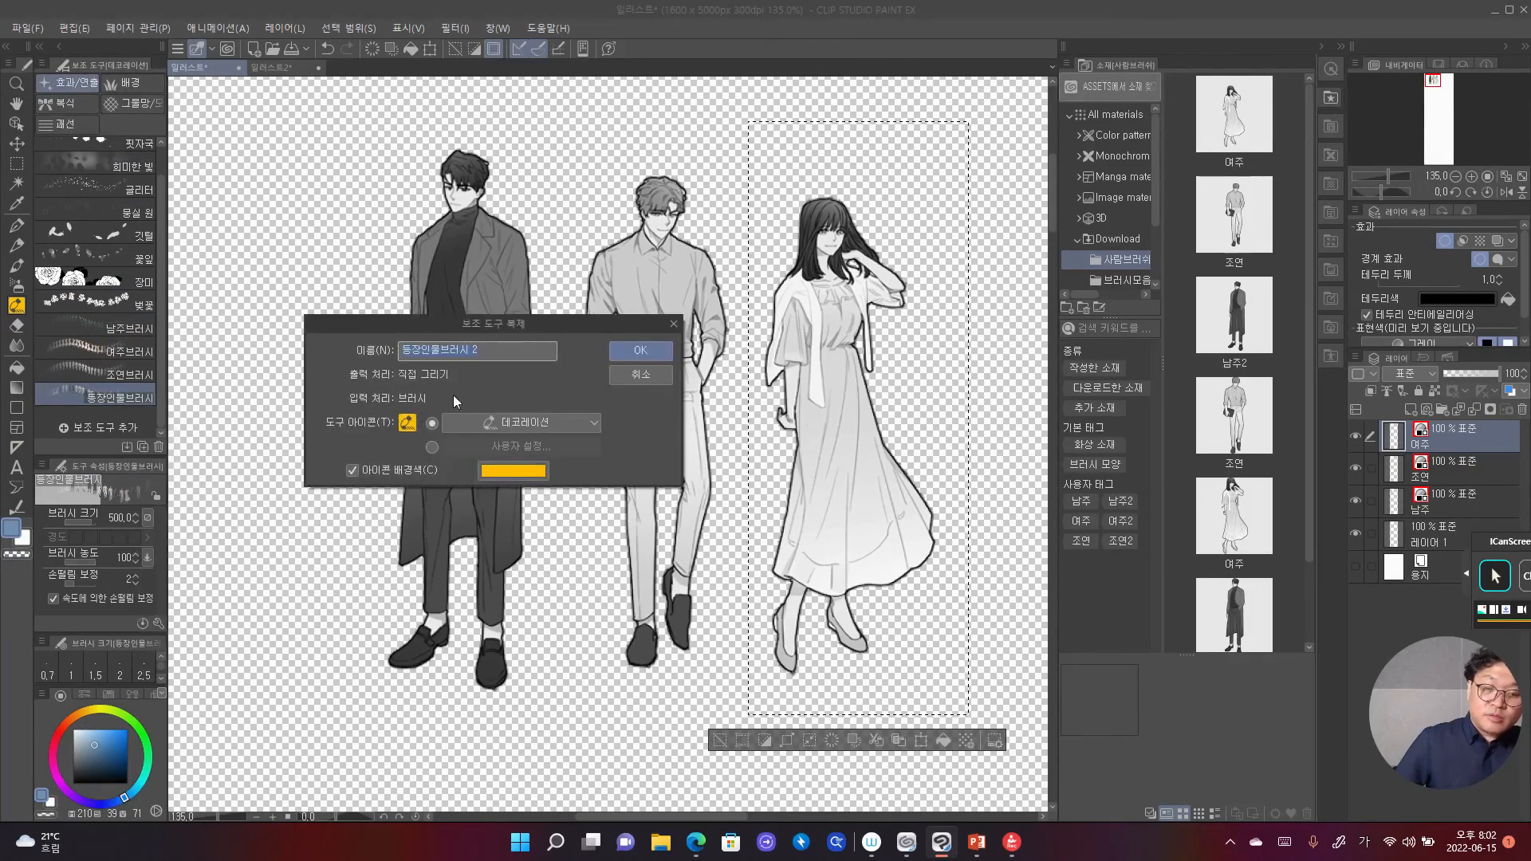
left_click(495, 356)
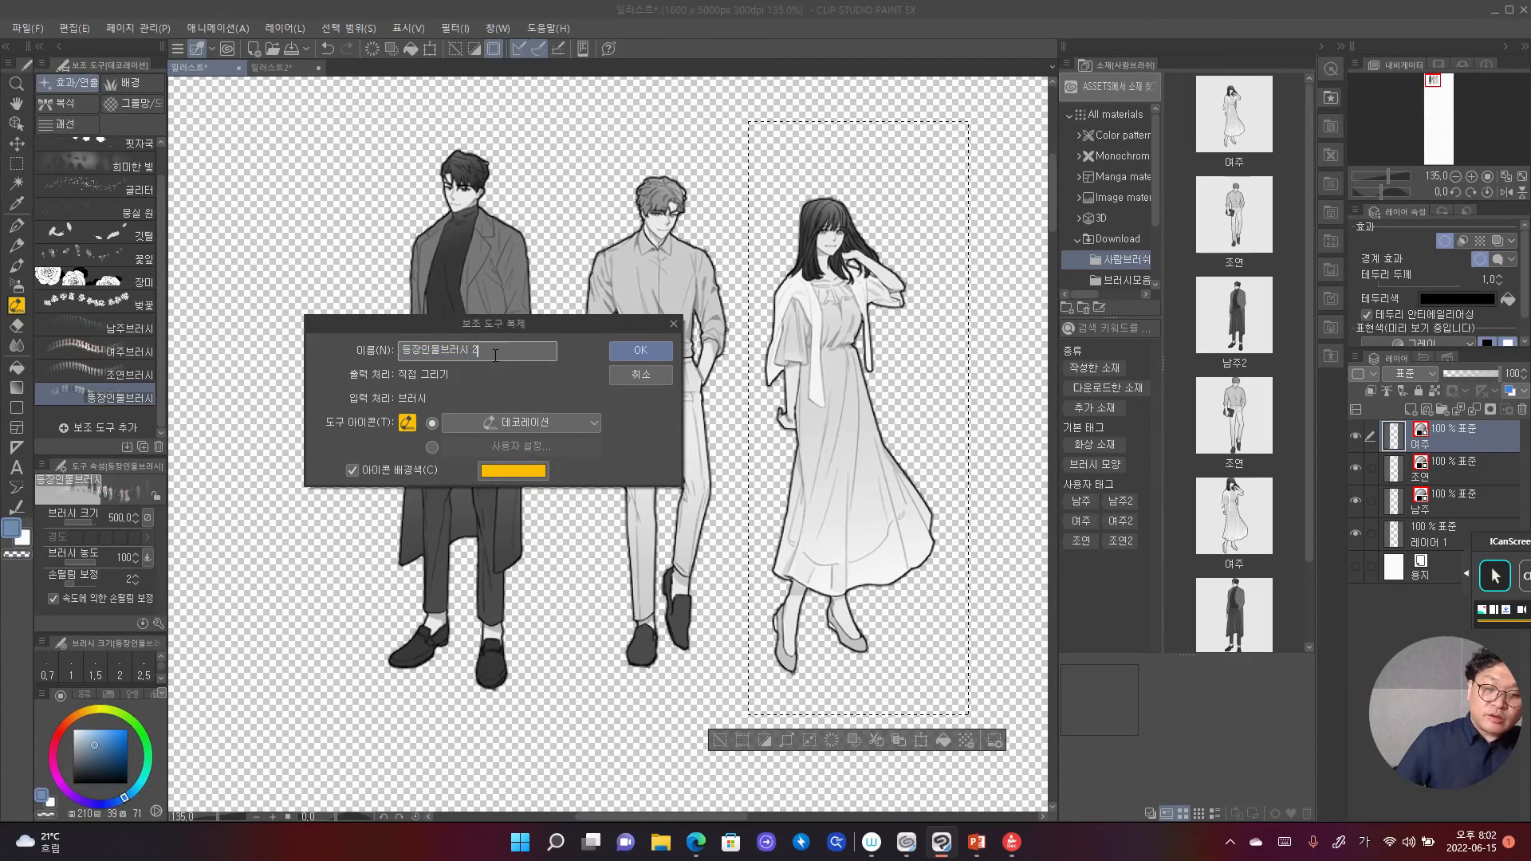
left_click(500, 474)
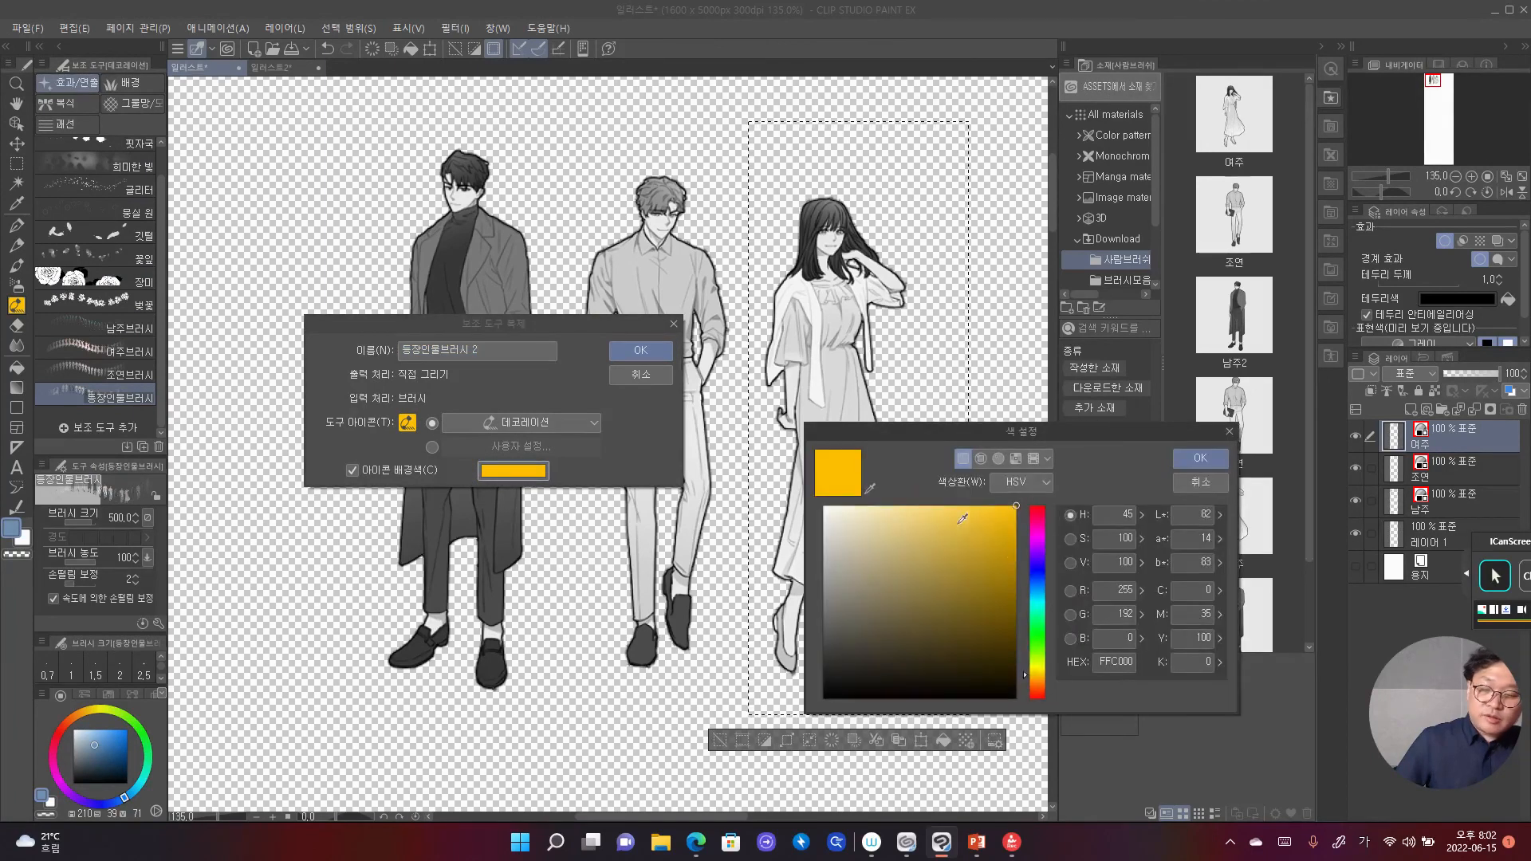
mouse_move(1039, 581)
left_mouse_down()
mouse_move(1041, 538)
mouse_move(1045, 596)
mouse_move(1040, 576)
left_mouse_up()
left_click(996, 539)
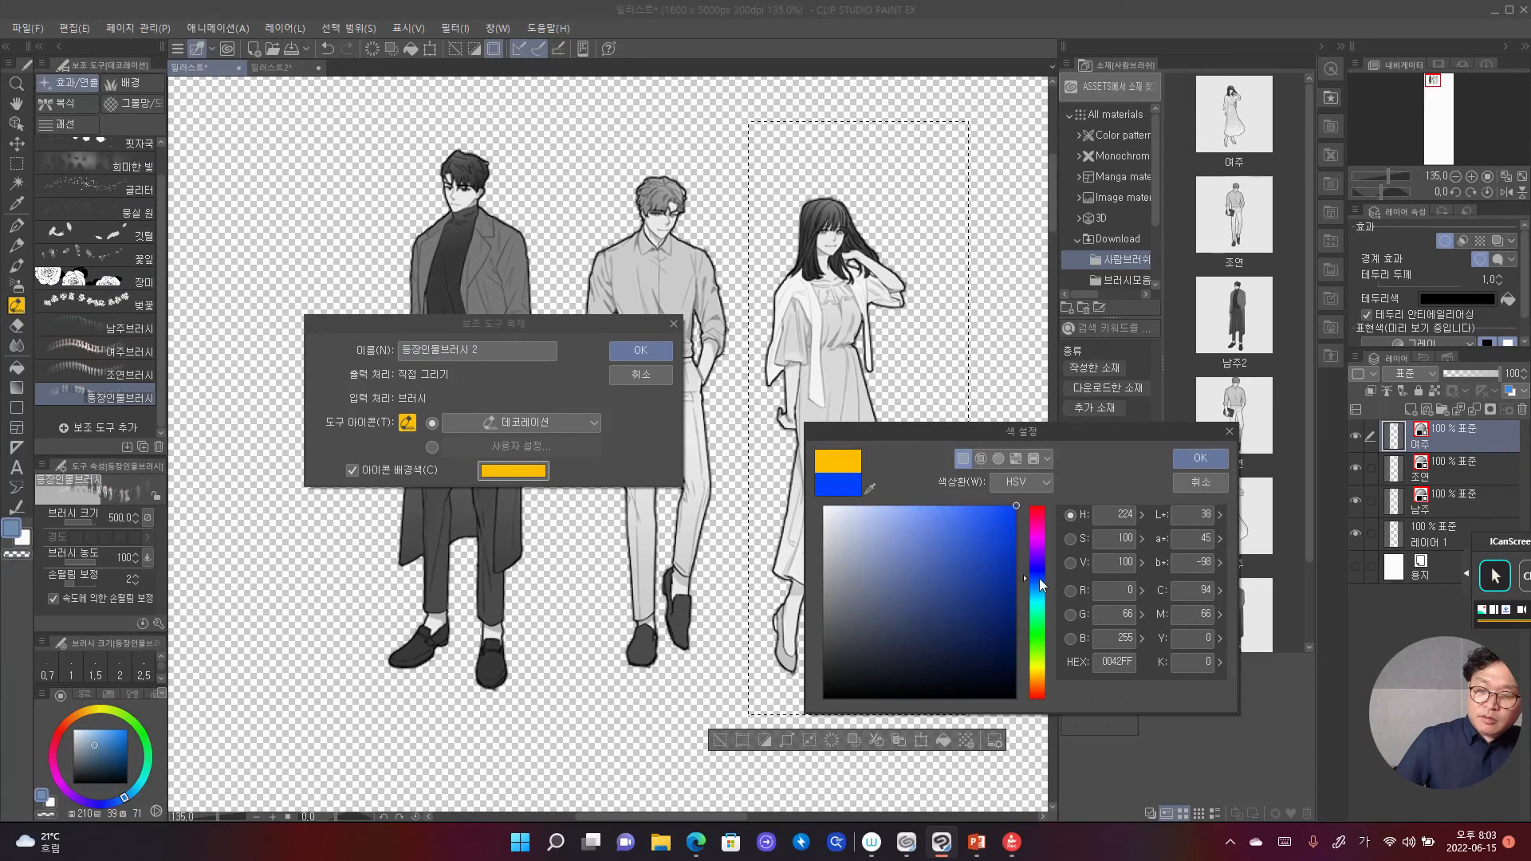
left_click_drag(1005, 526, 1028, 510)
mouse_move(1035, 569)
left_mouse_down()
mouse_move(1042, 696)
mouse_move(1048, 485)
left_mouse_up()
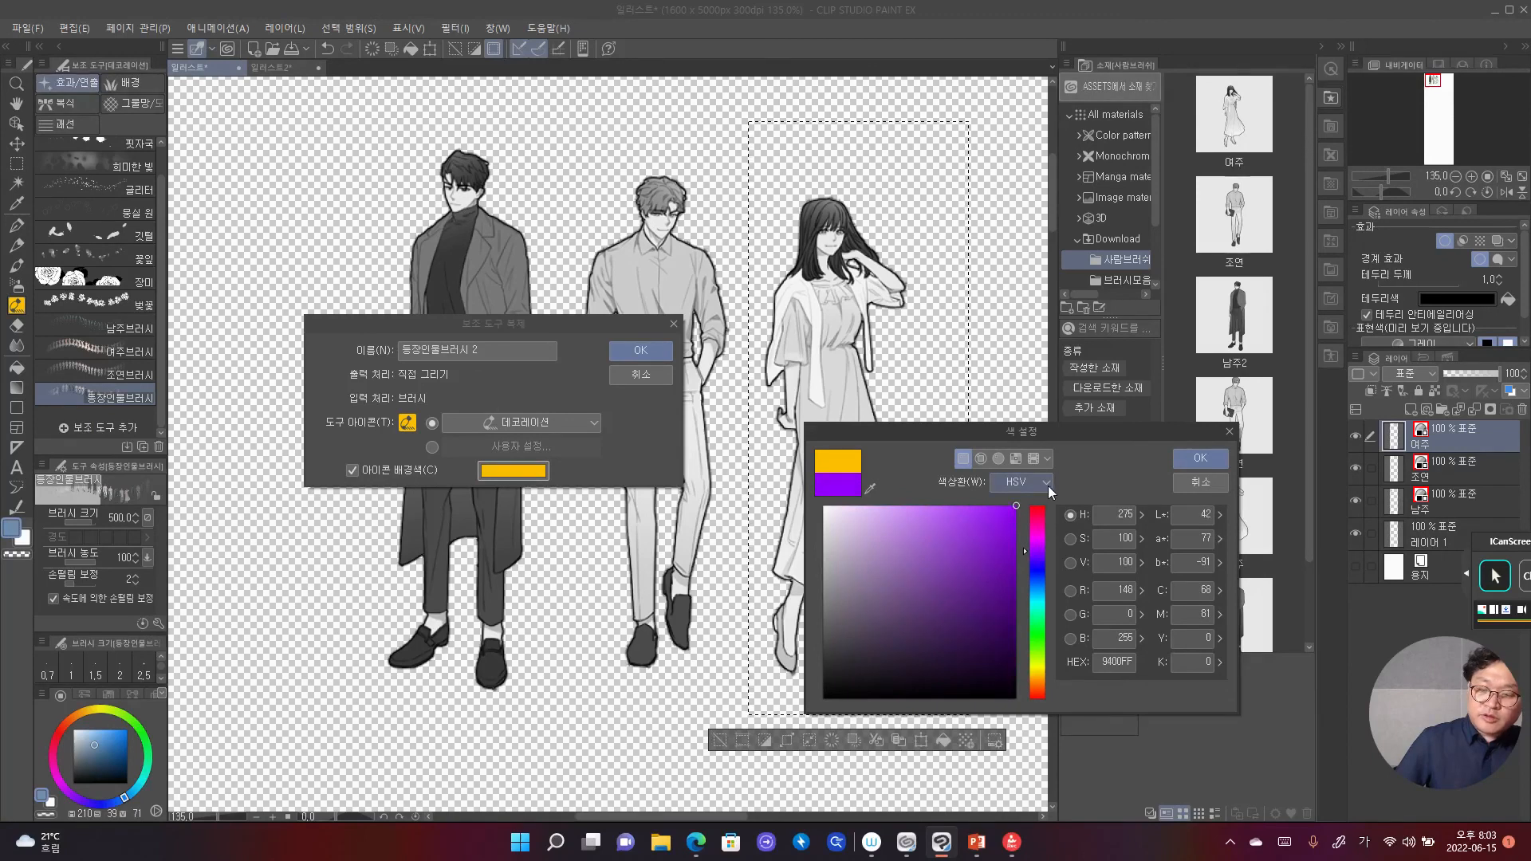
left_click(1197, 466)
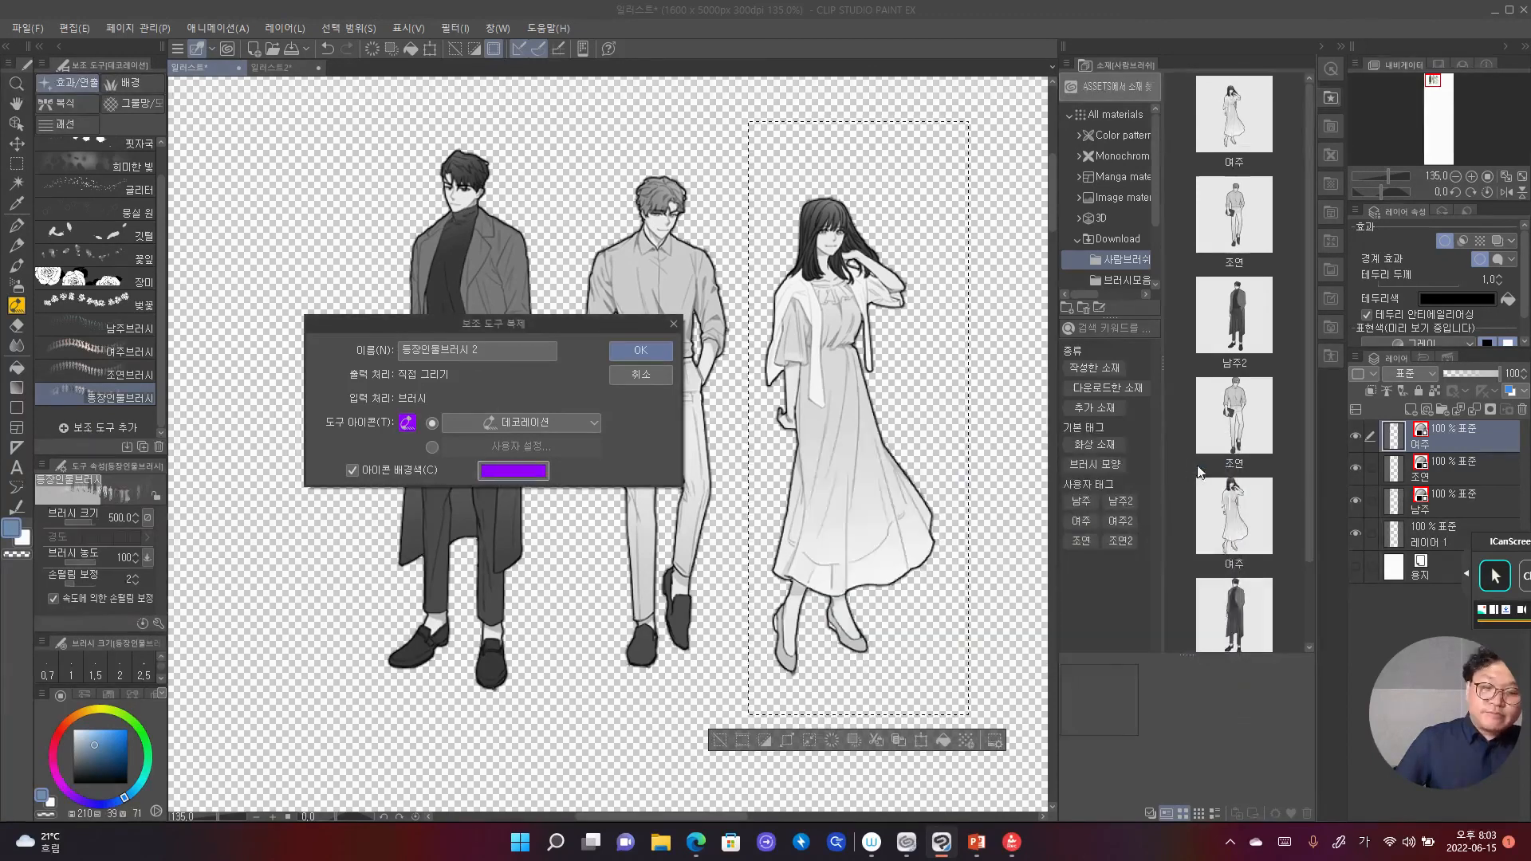
left_click(640, 352)
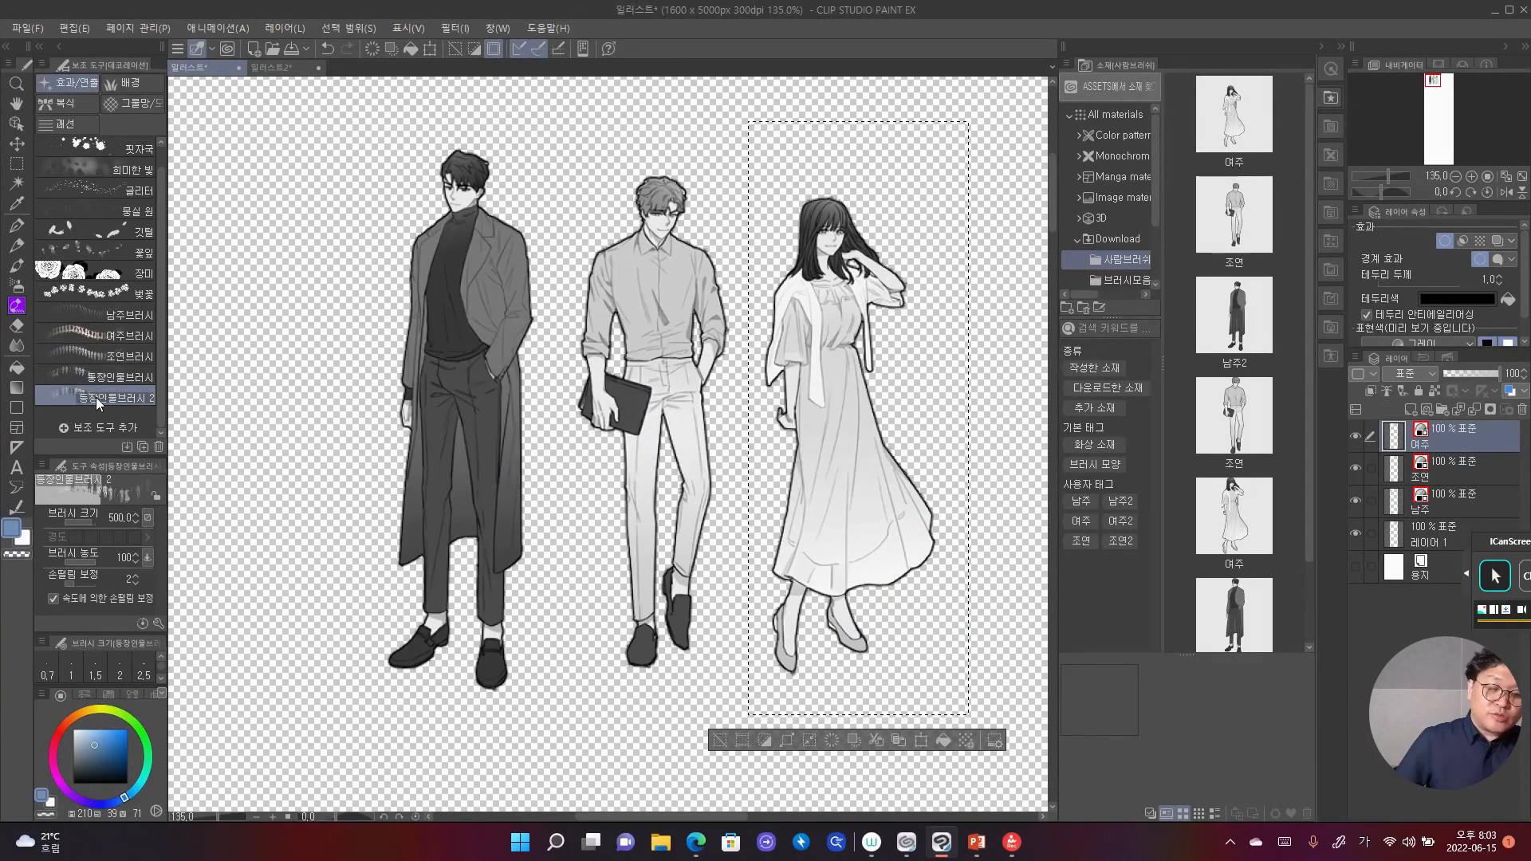
Step: Open the detailed brush tip settings of 등장인물브러시 2, enlarge the dialog and delete the dark-coated man's tip
left_click(157, 624)
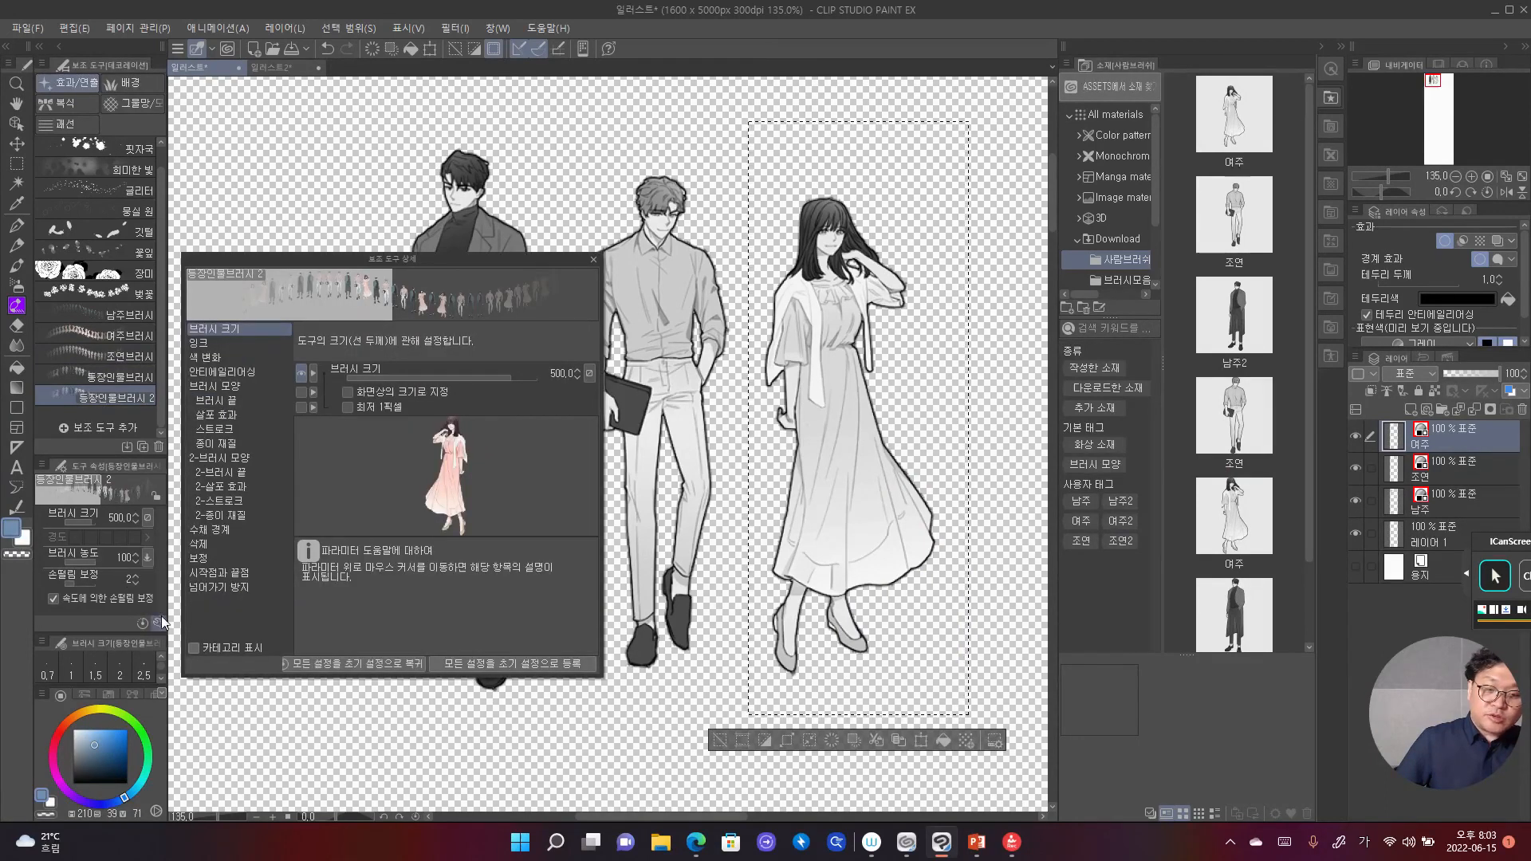
left_click(238, 401)
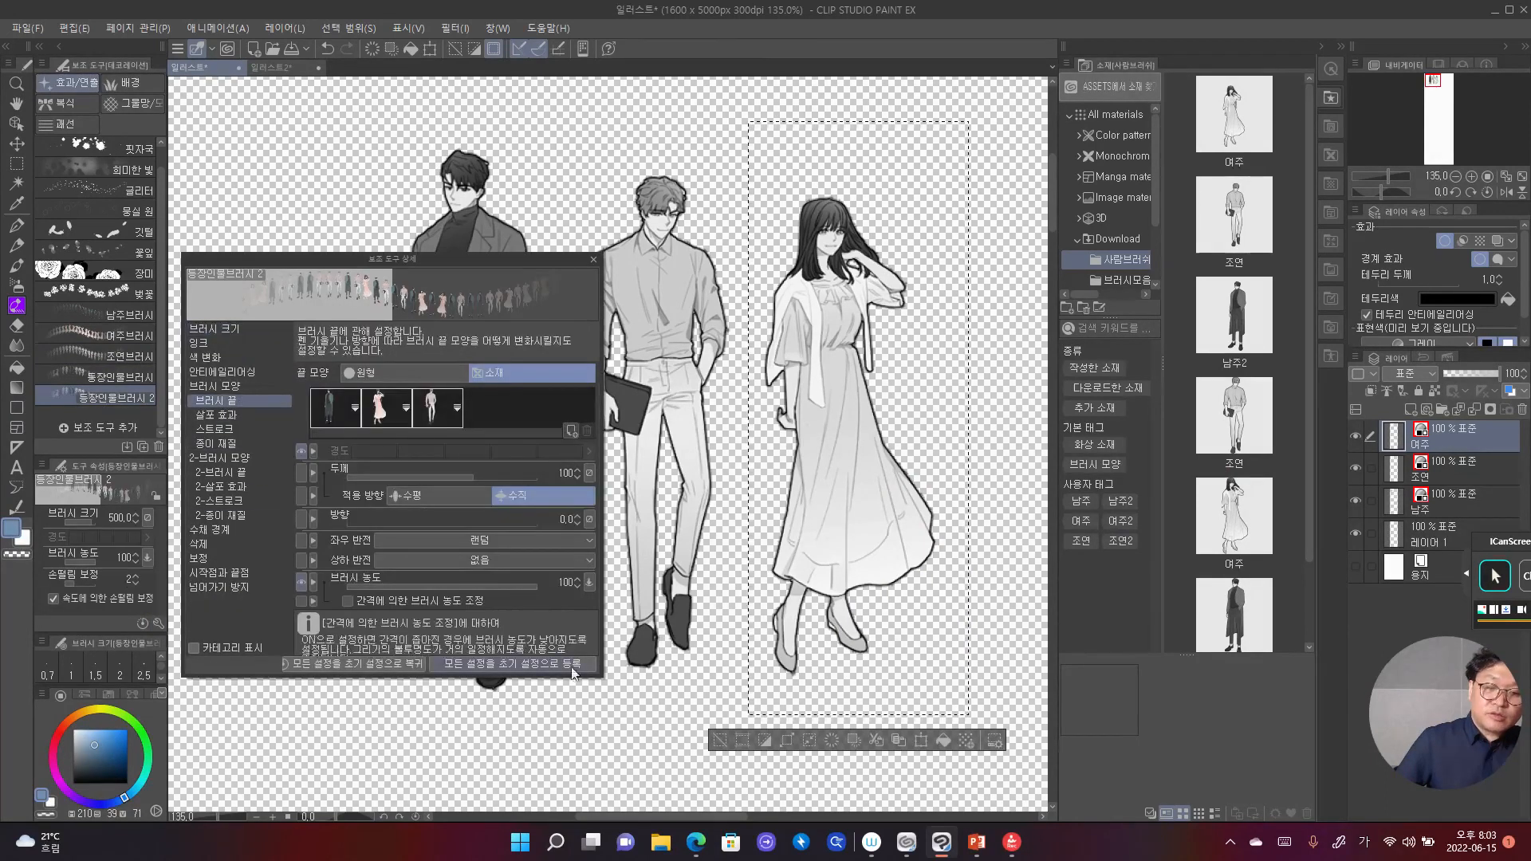
left_click_drag(602, 675, 717, 785)
left_click(342, 443)
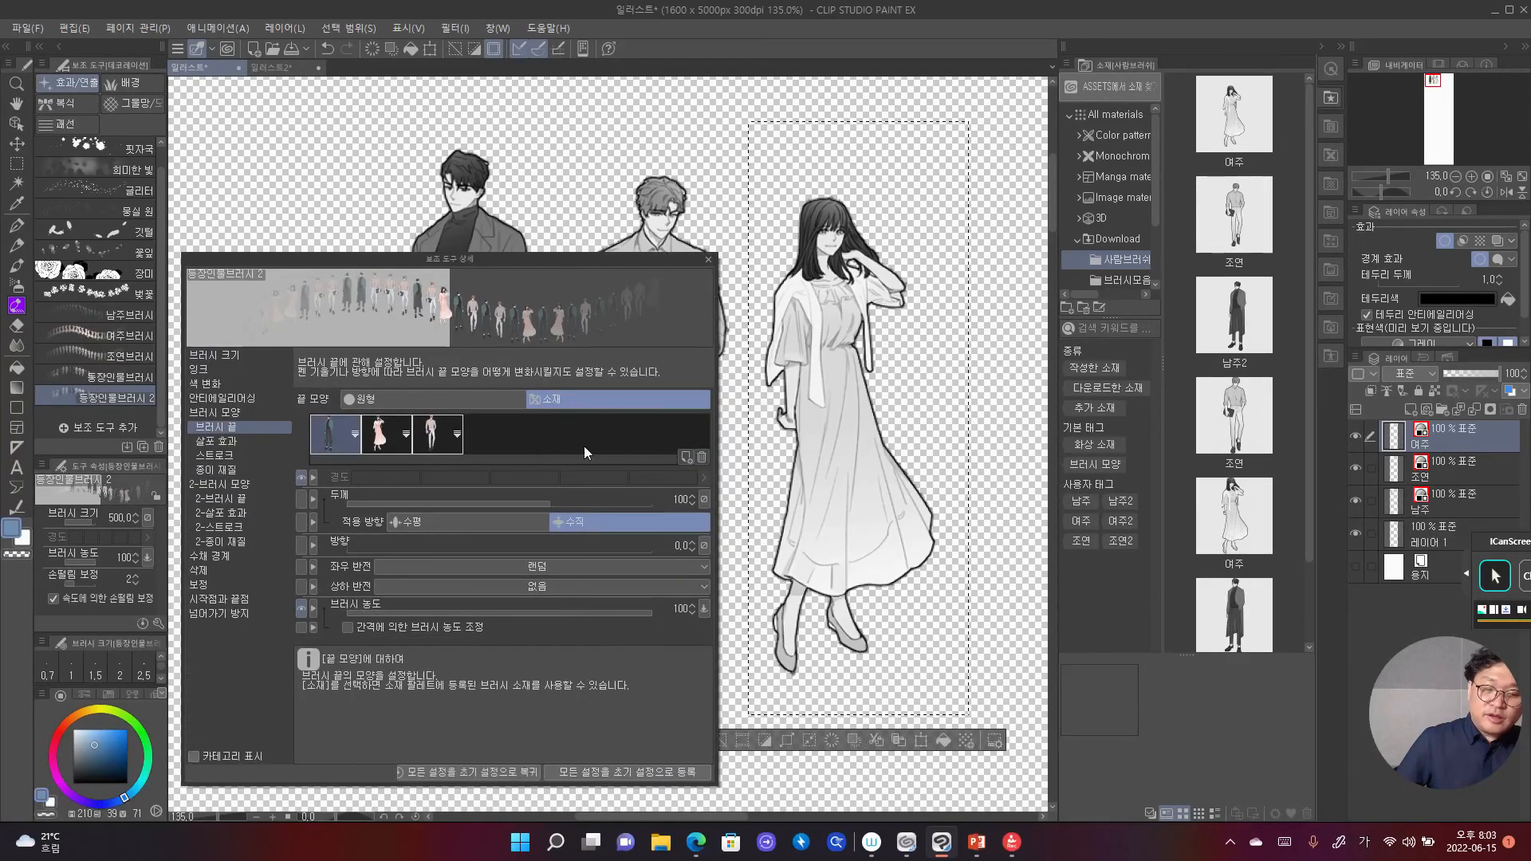
left_click(704, 457)
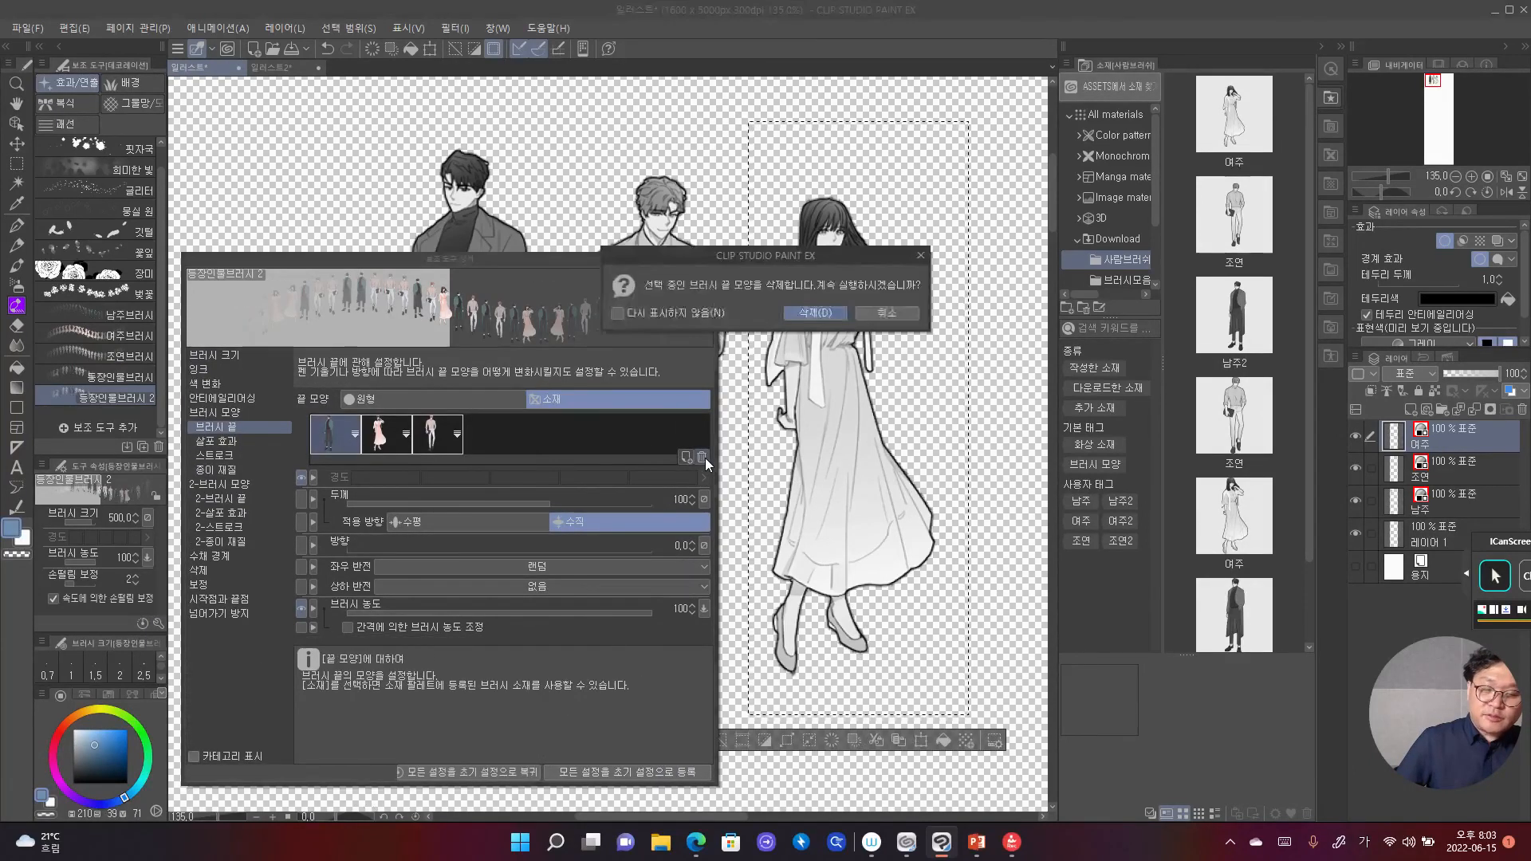
left_click(806, 310)
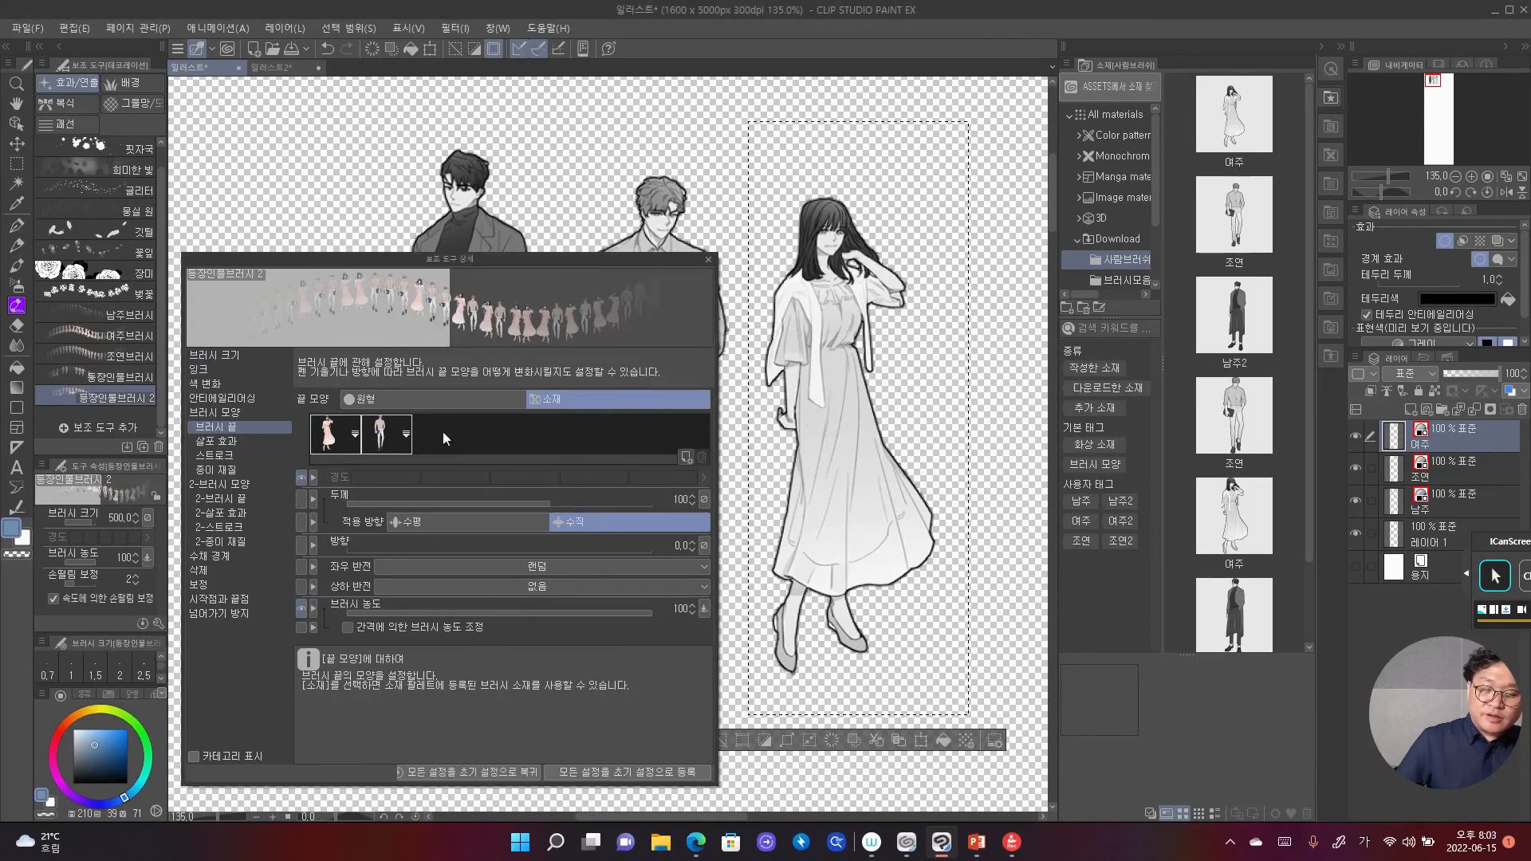
Step: Delete the remaining tips of the woman in the pink dress and the man in white trousers from 등장인물브러시 2
left_click(335, 435)
left_click(704, 457)
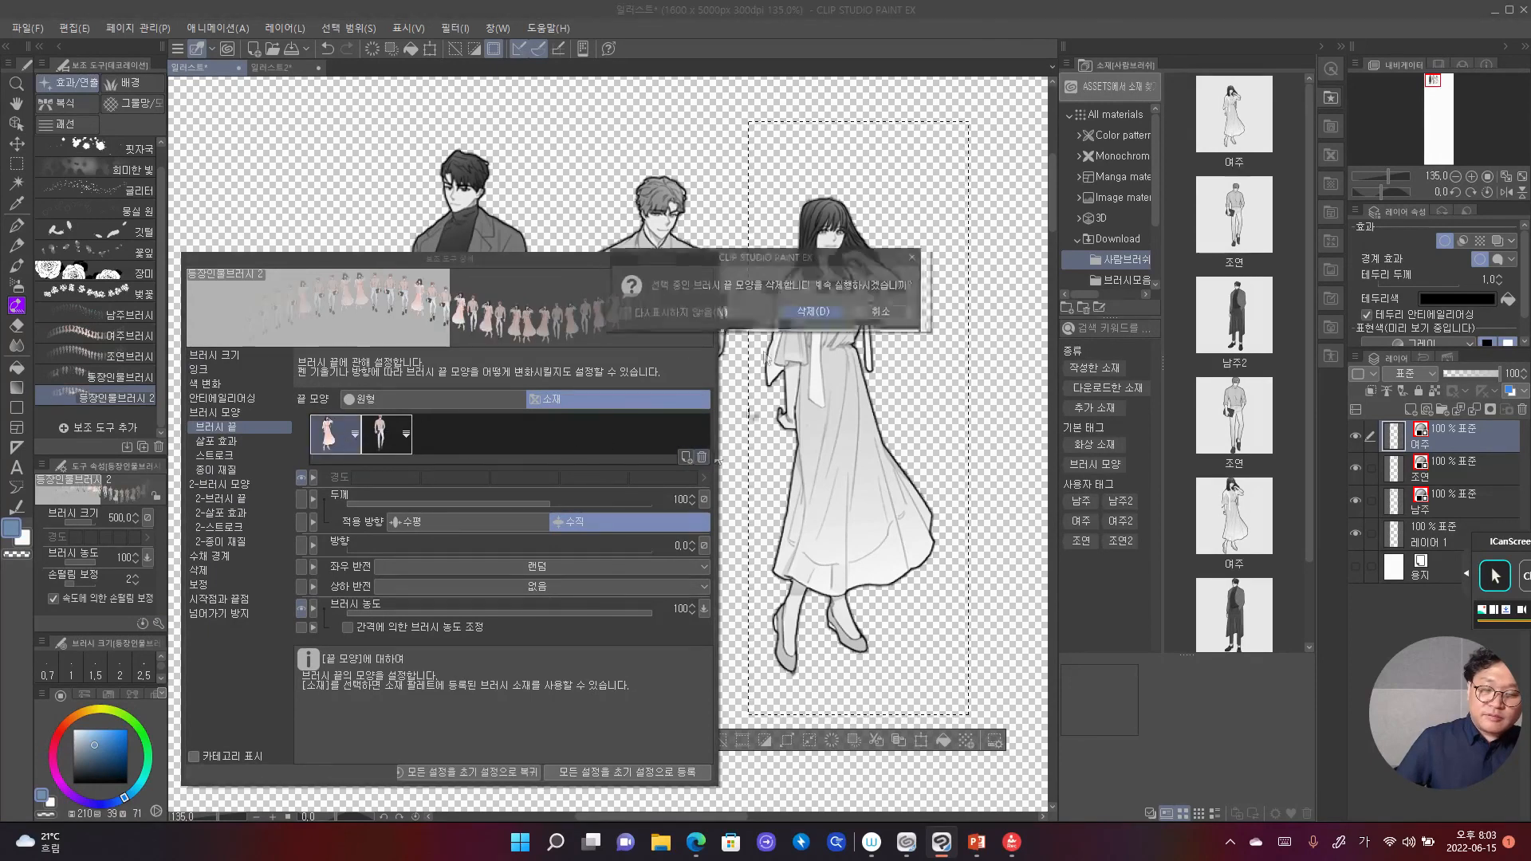
left_click(797, 311)
left_click(326, 441)
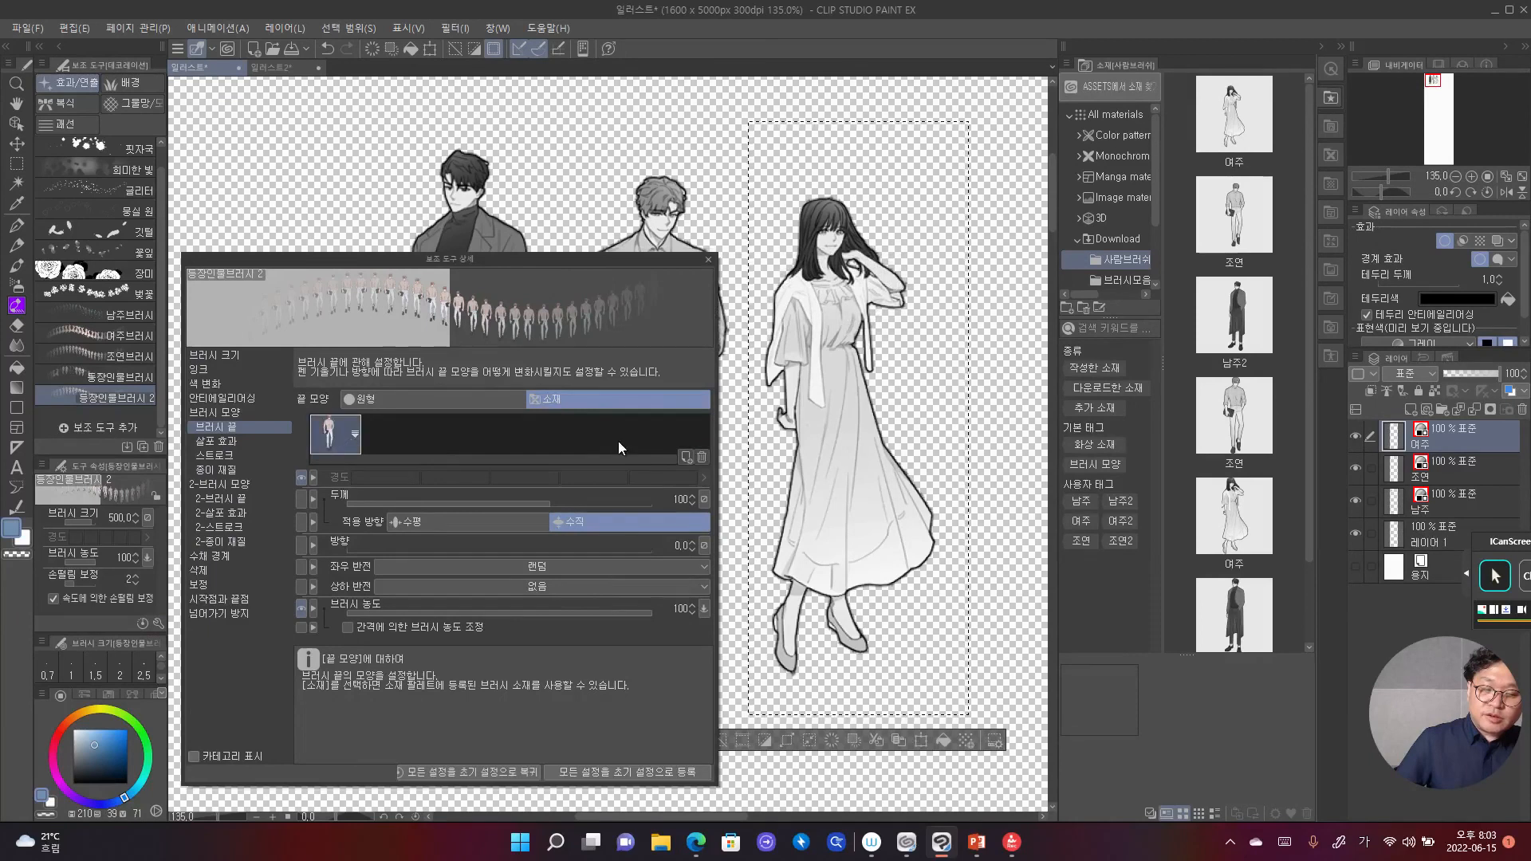
left_click(702, 457)
left_click(797, 312)
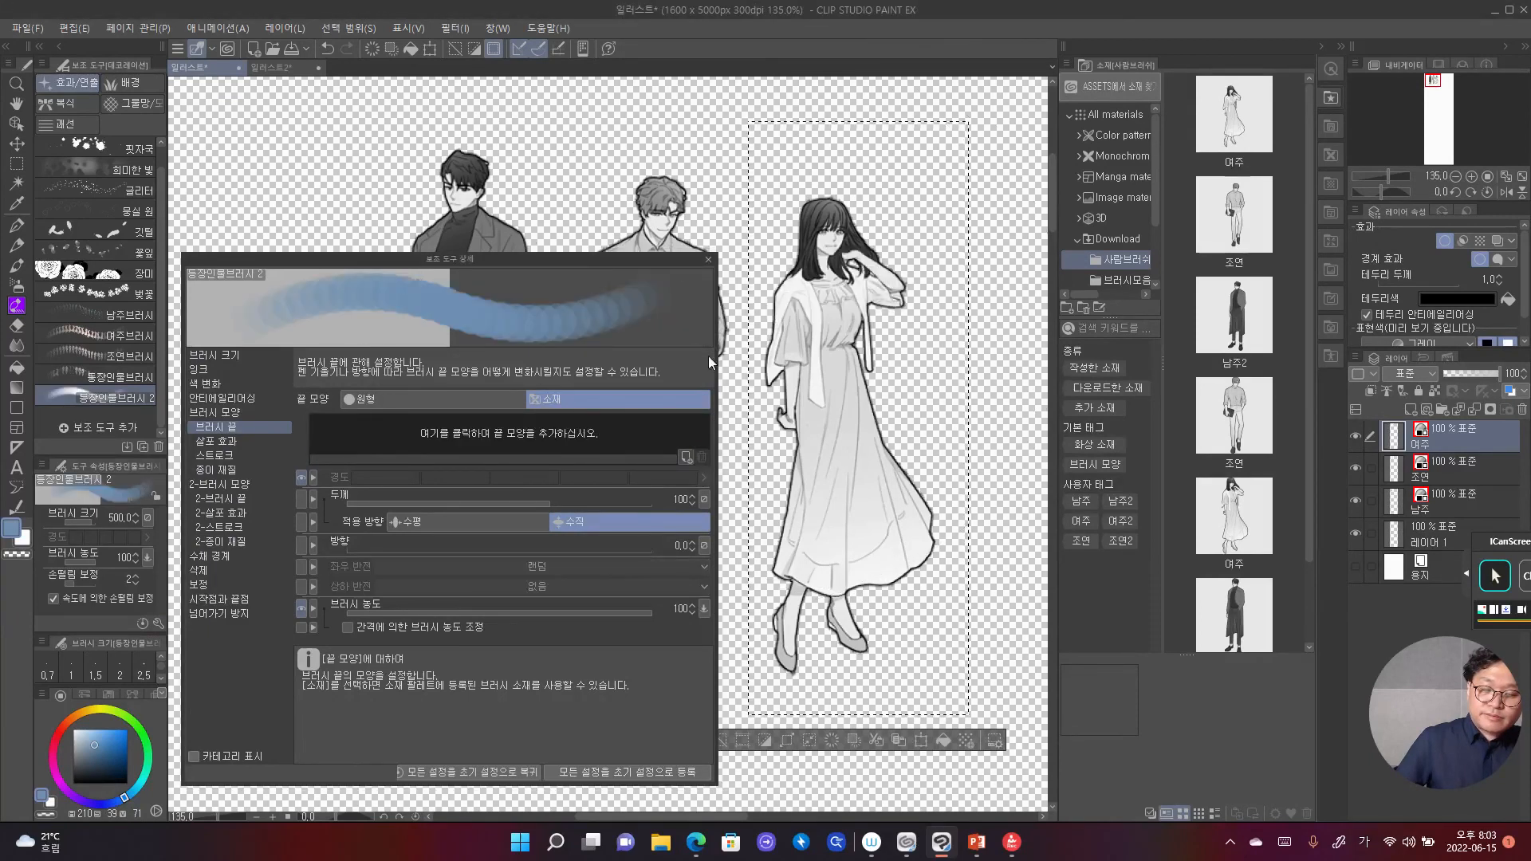
Step: Search the brush tip materials for 남주2 and add that material as the first tip of 등장인물브러시 2
left_click(482, 432)
left_click(764, 183)
type("남ㅈ")
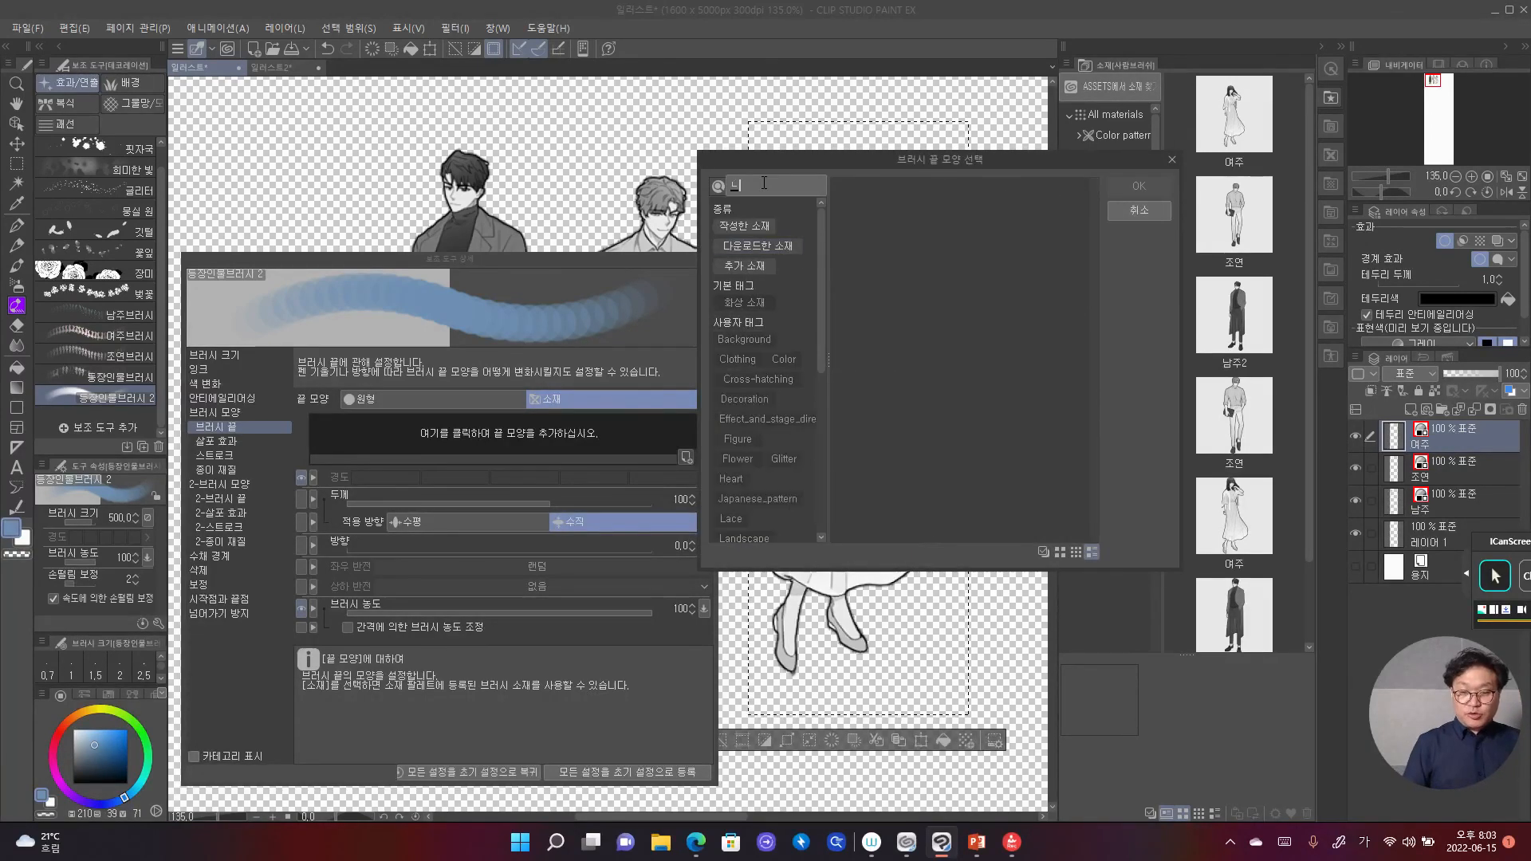
type("ㅜ2")
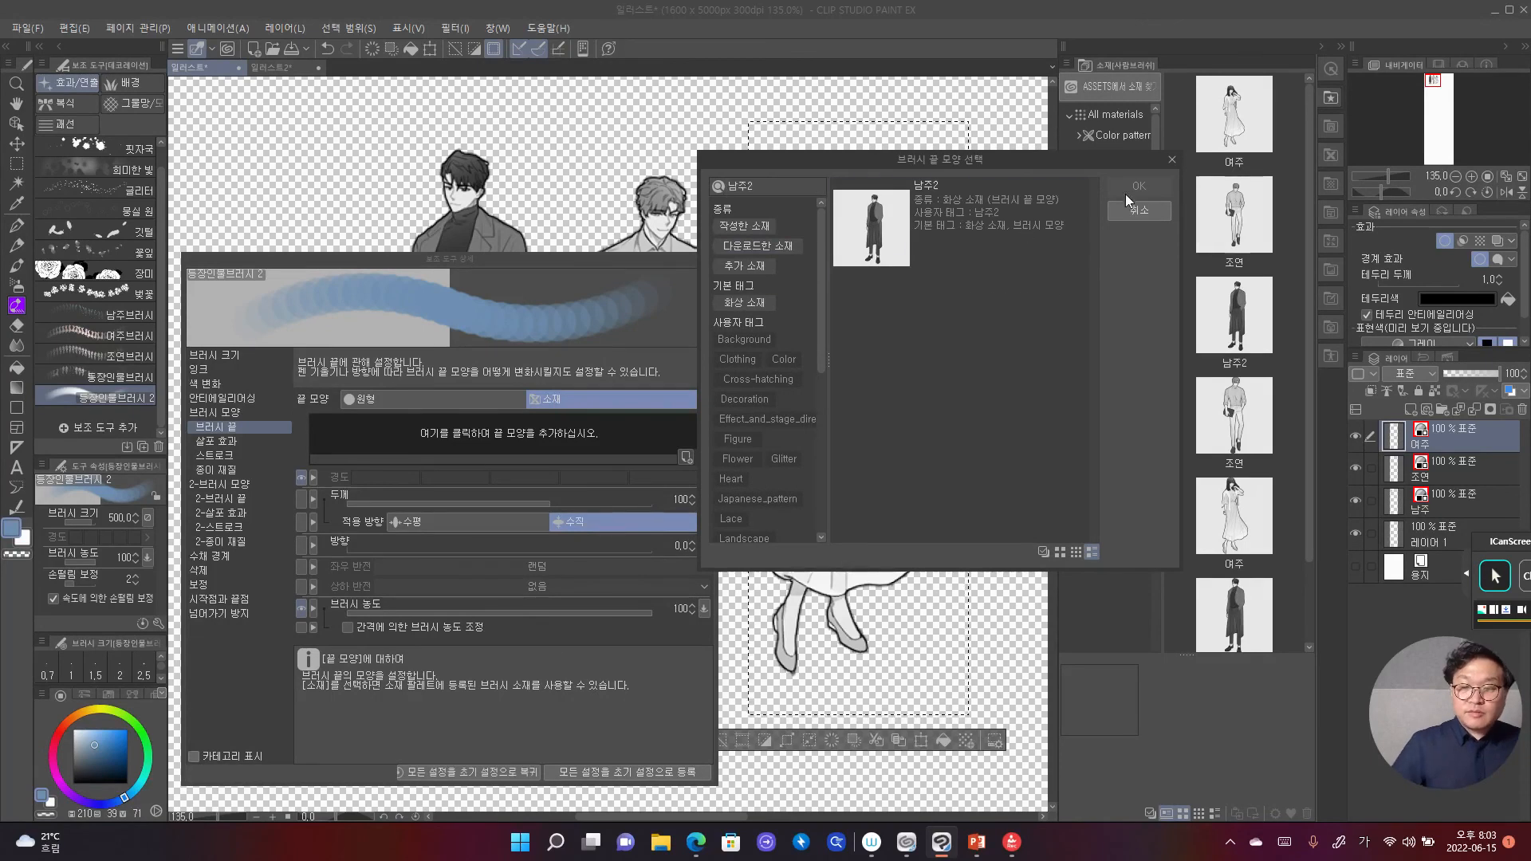
left_click(1017, 198)
left_click(1119, 183)
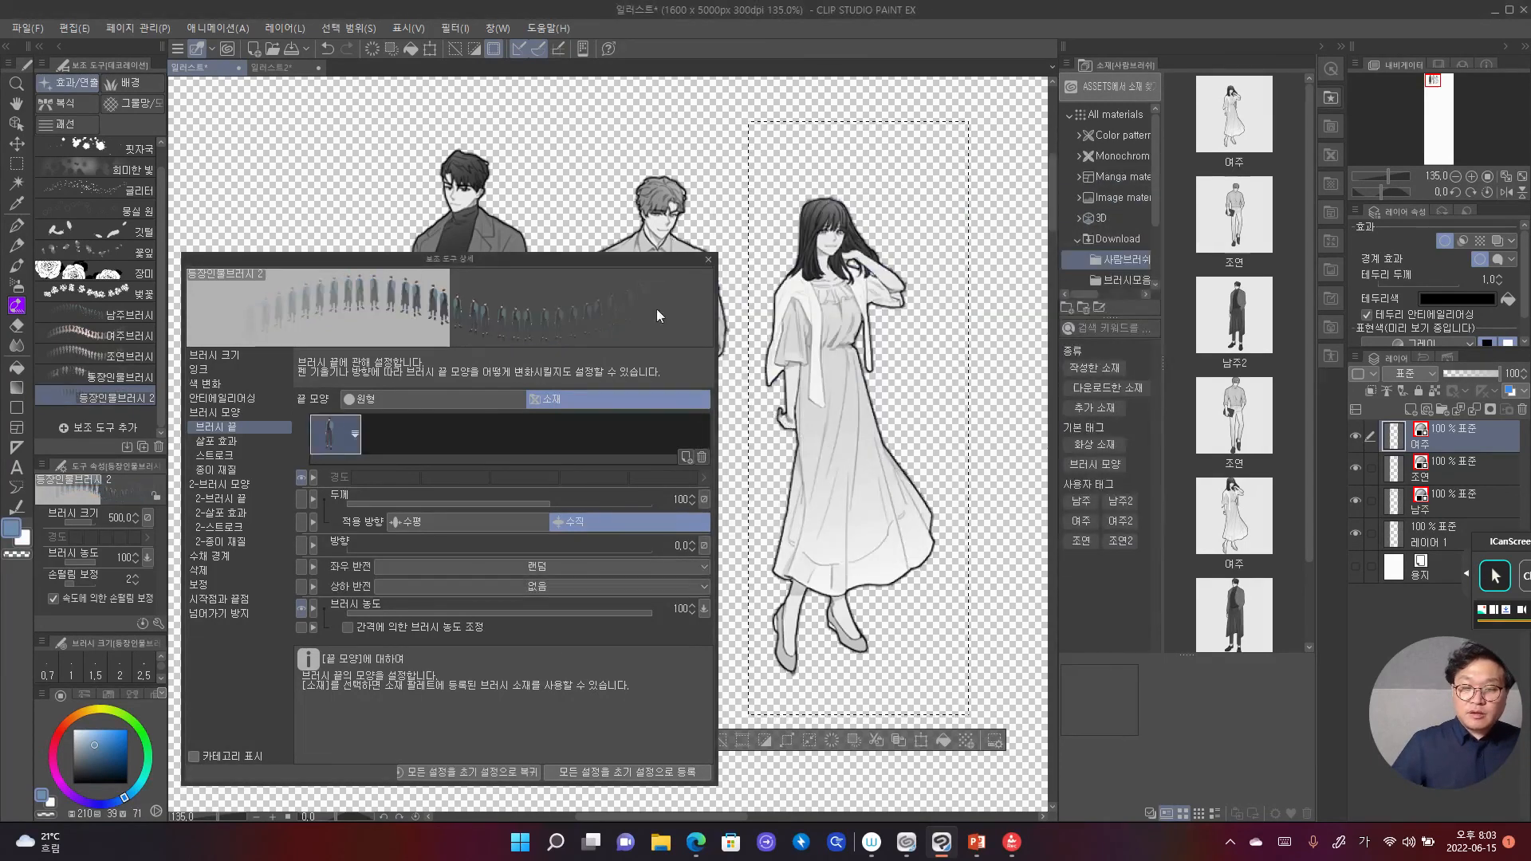
left_click(685, 456)
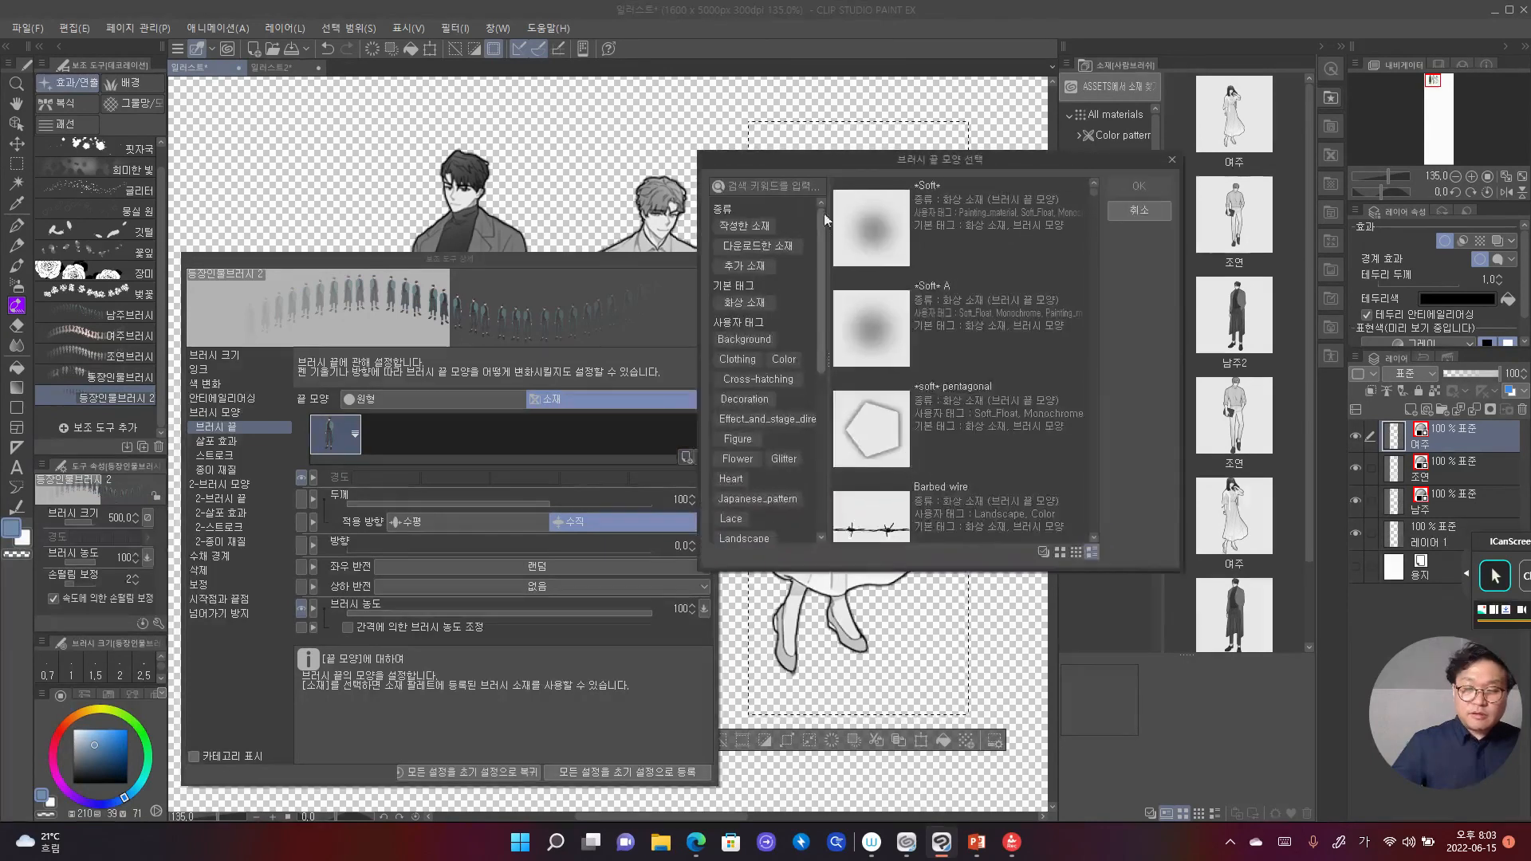
type("조연")
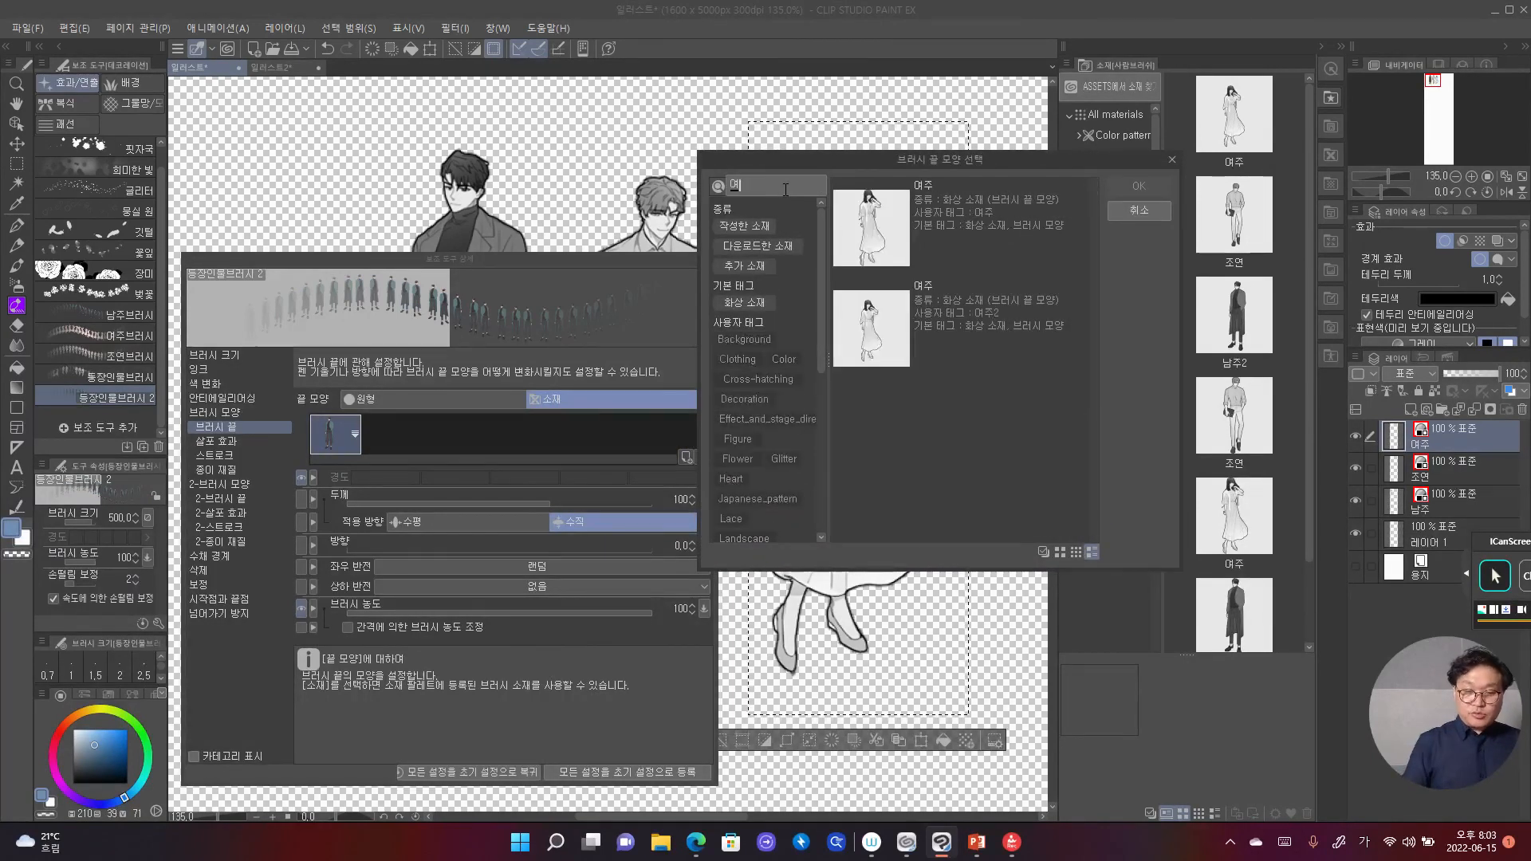
type("2")
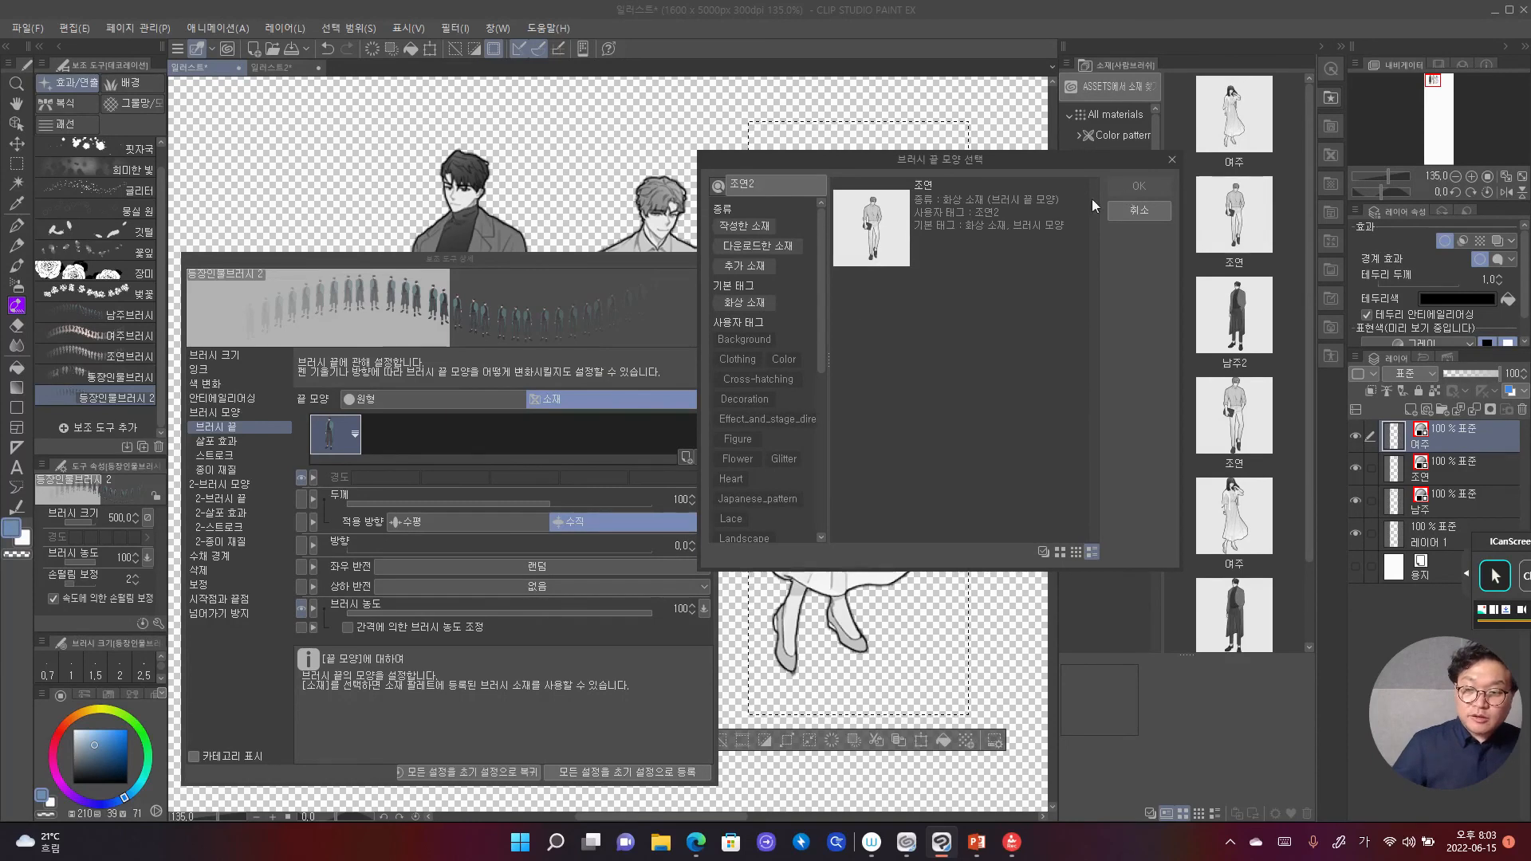
left_click(910, 225)
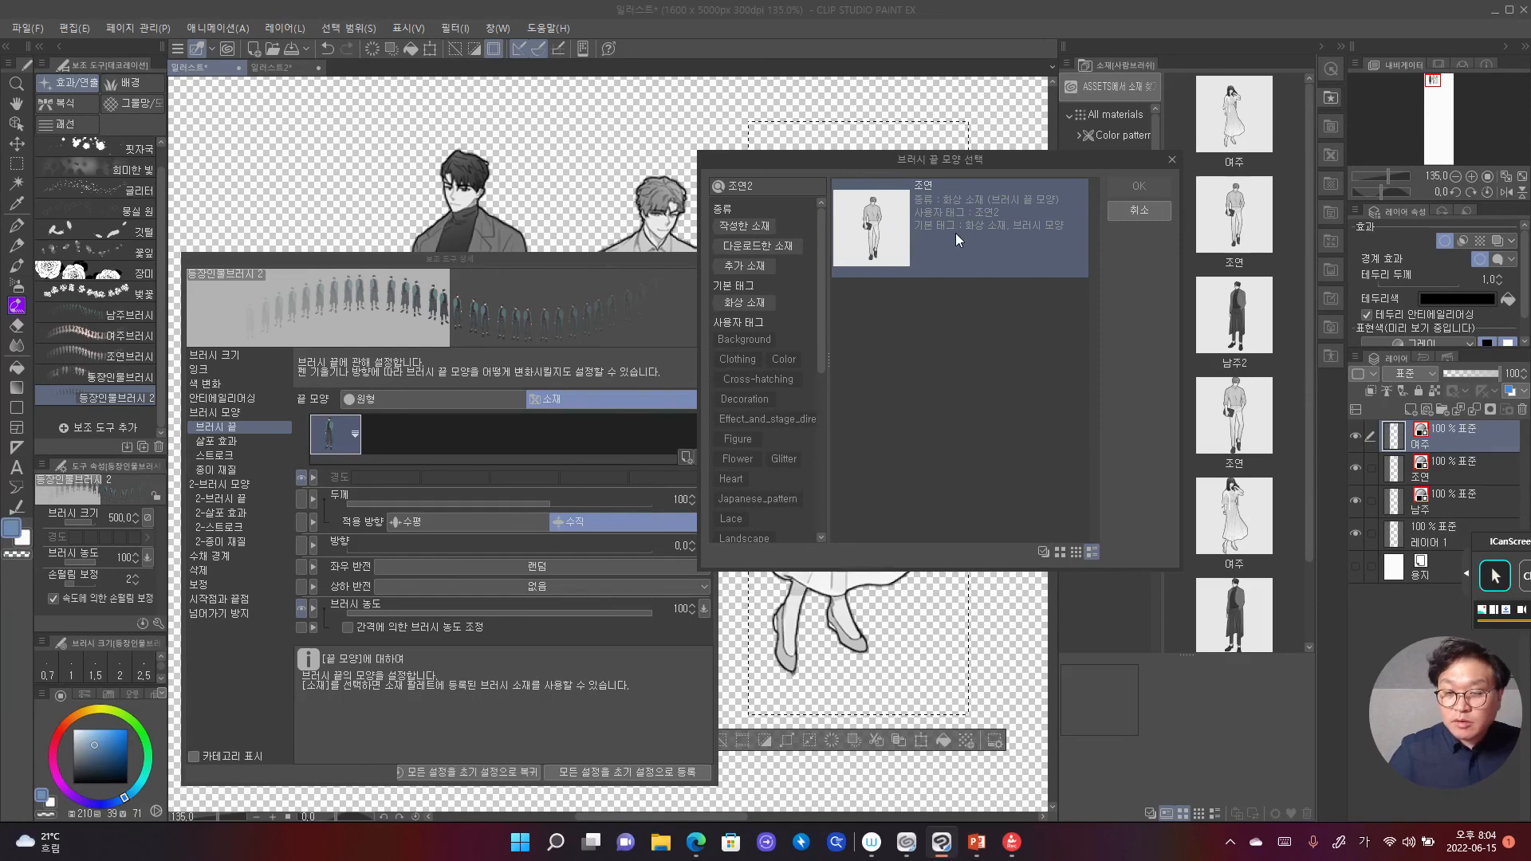
left_click(1139, 210)
Step: Rename the 조연 material tagged 조연2 as 조연2 in its material properties
left_click(1207, 251)
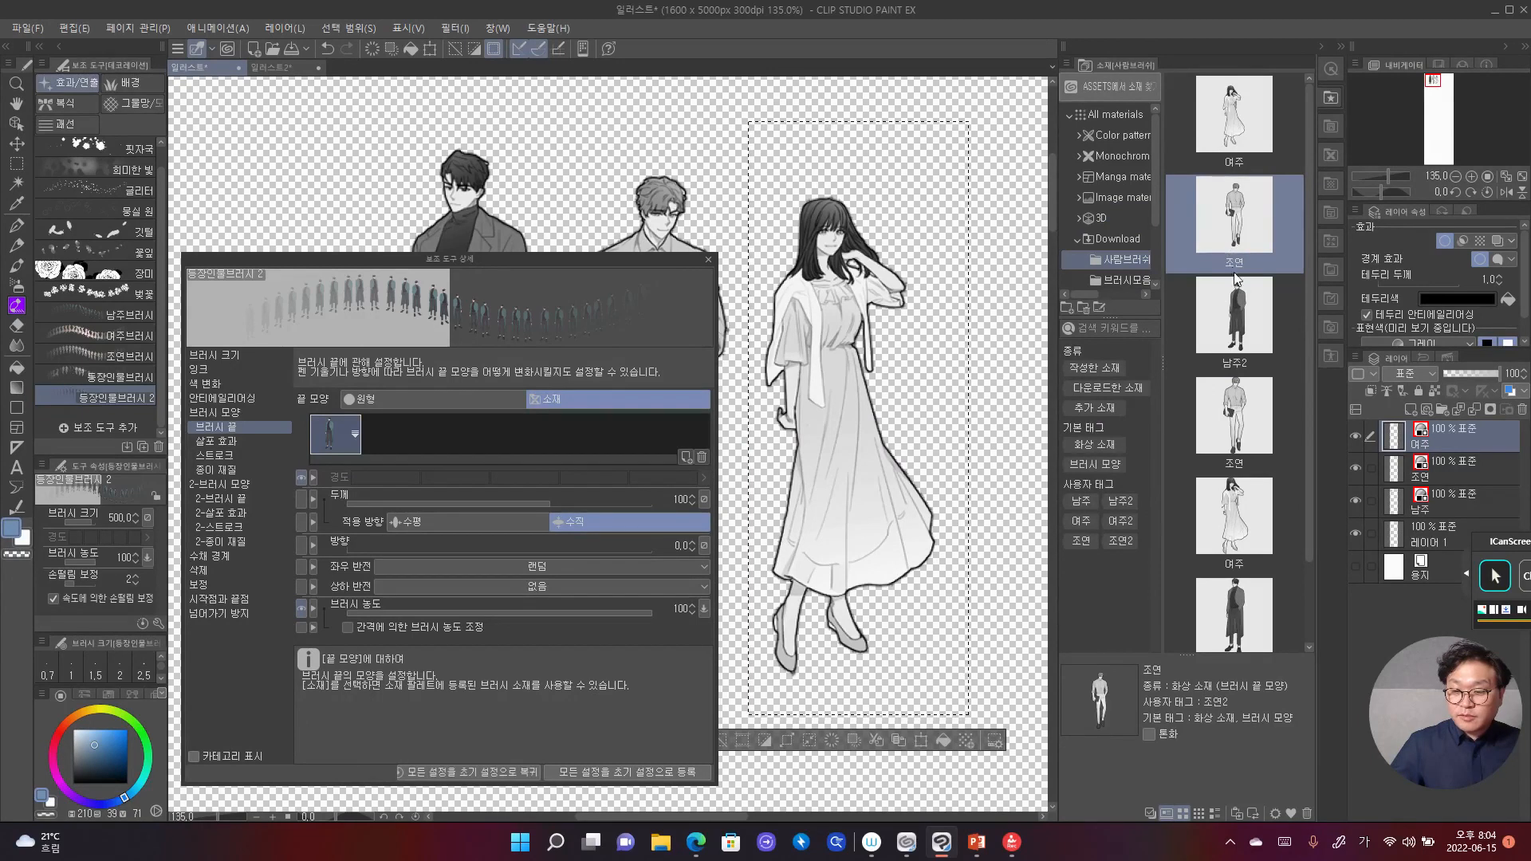
scroll(1258, 437, "down", 2)
scroll(1261, 442, "up", 1)
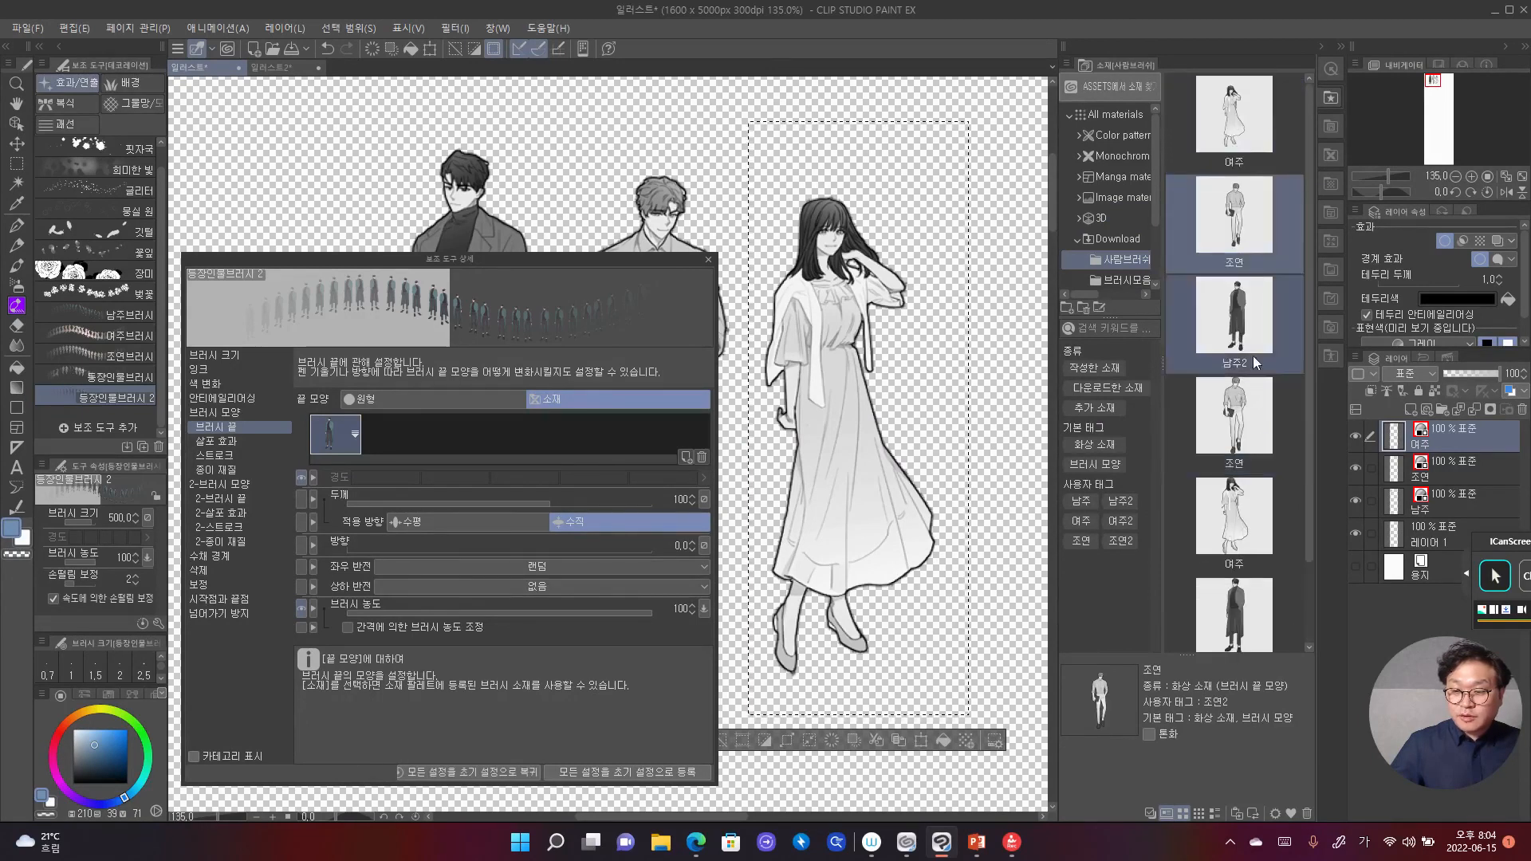
double_click(1237, 261)
left_click(550, 291)
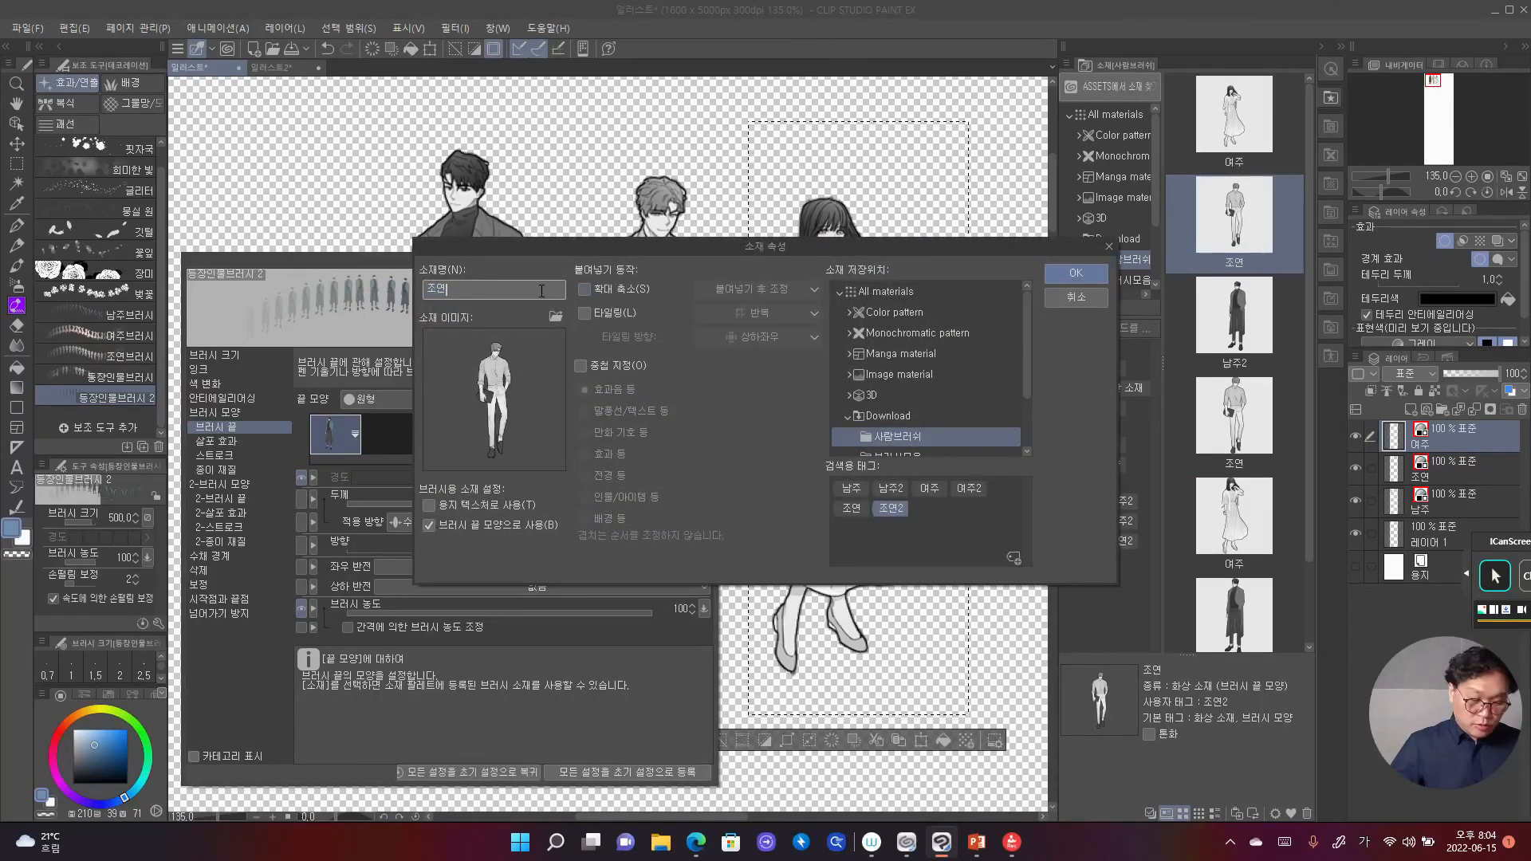
left_click(1054, 276)
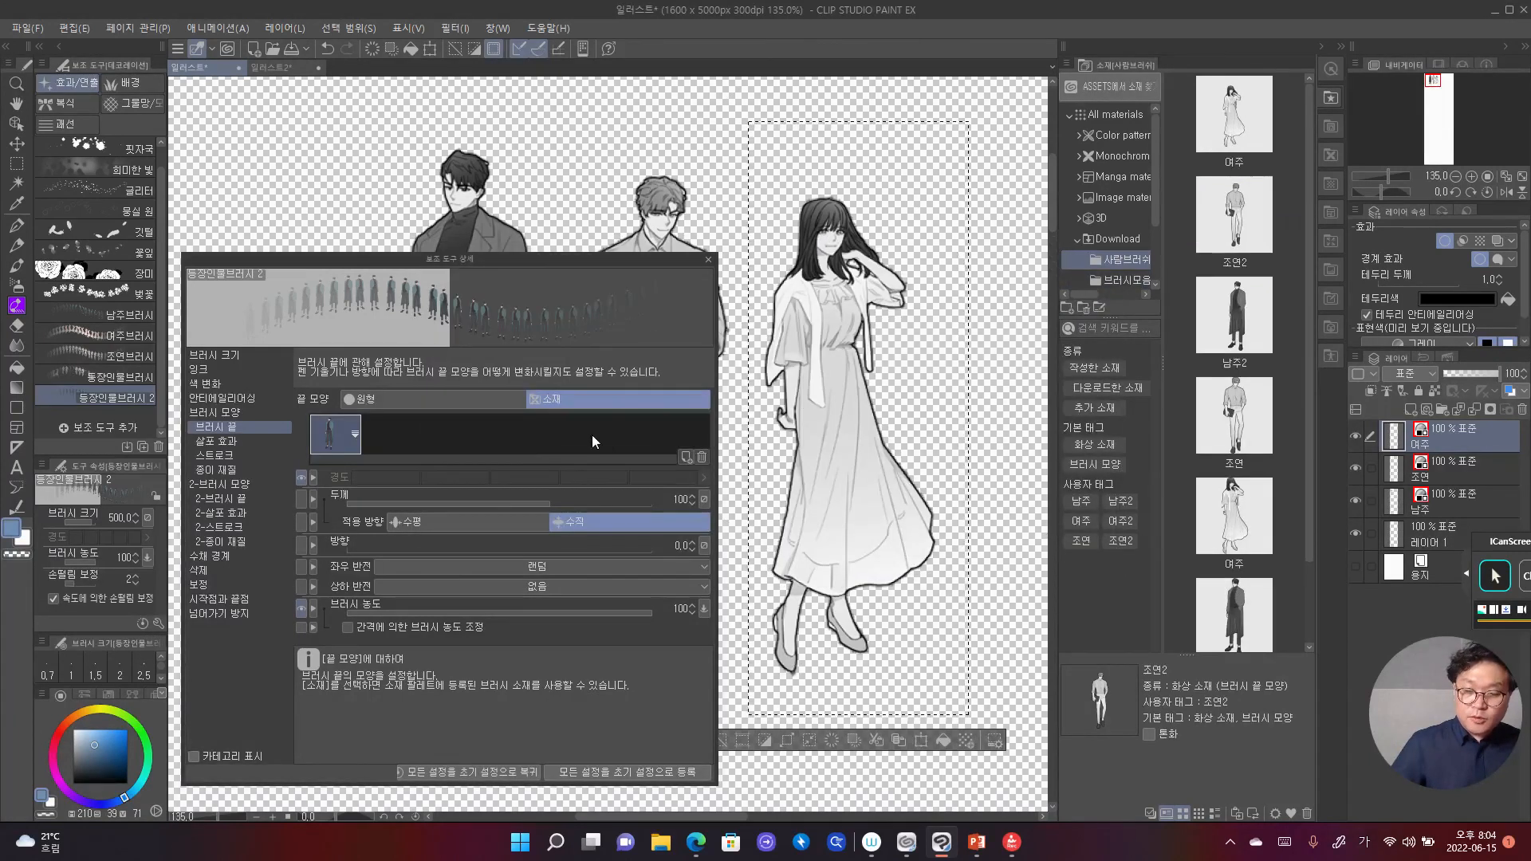
Step: Search the brush tip materials for 조연2 and add that material as another tip of the brush
left_click(685, 457)
left_click(778, 186)
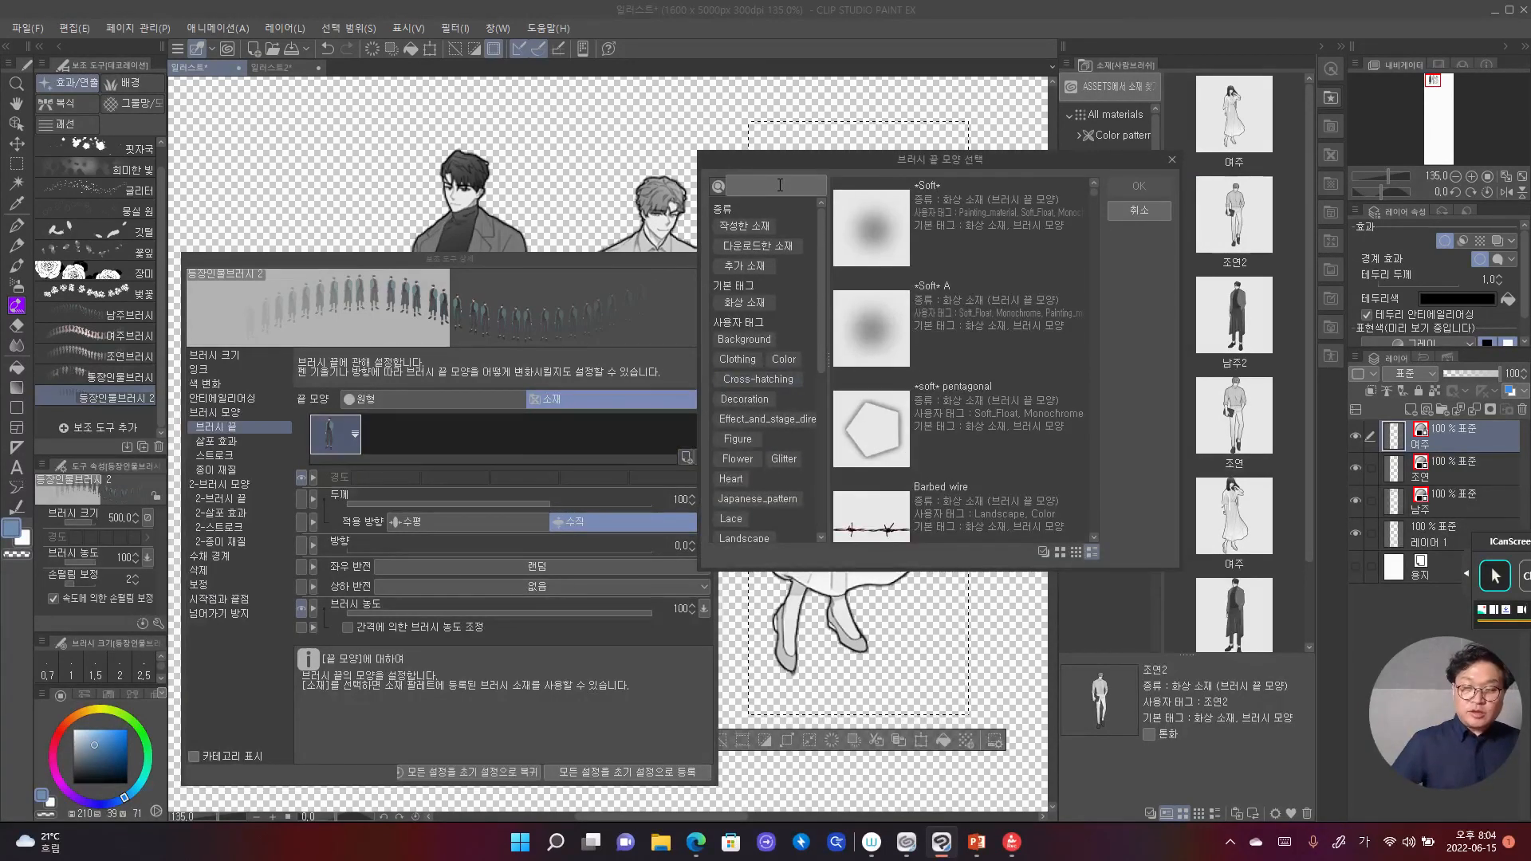
type("조")
key("BackSpace")
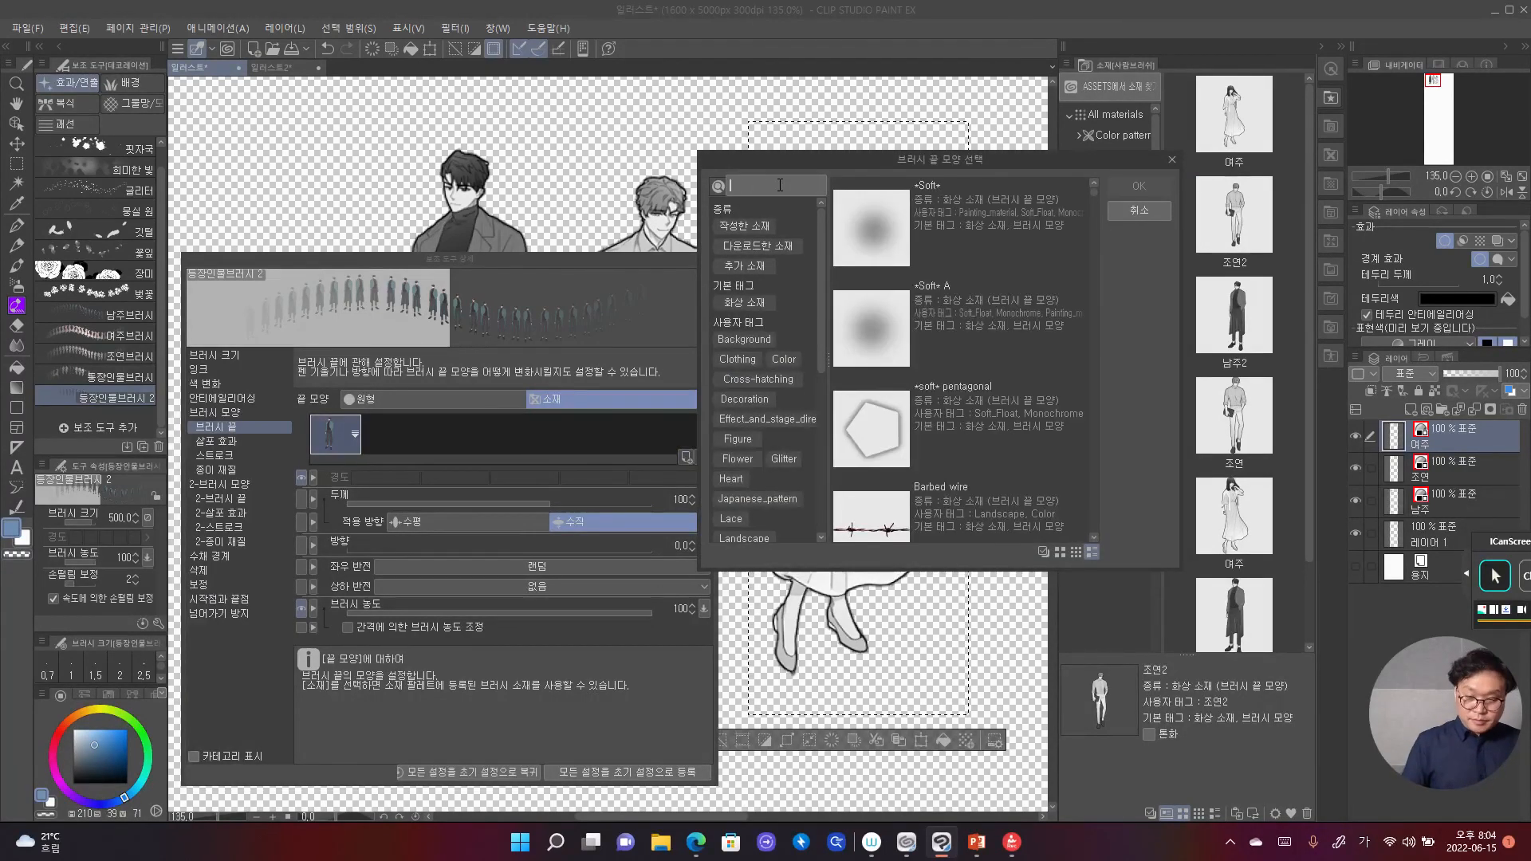
key("Hangul")
type("조연2")
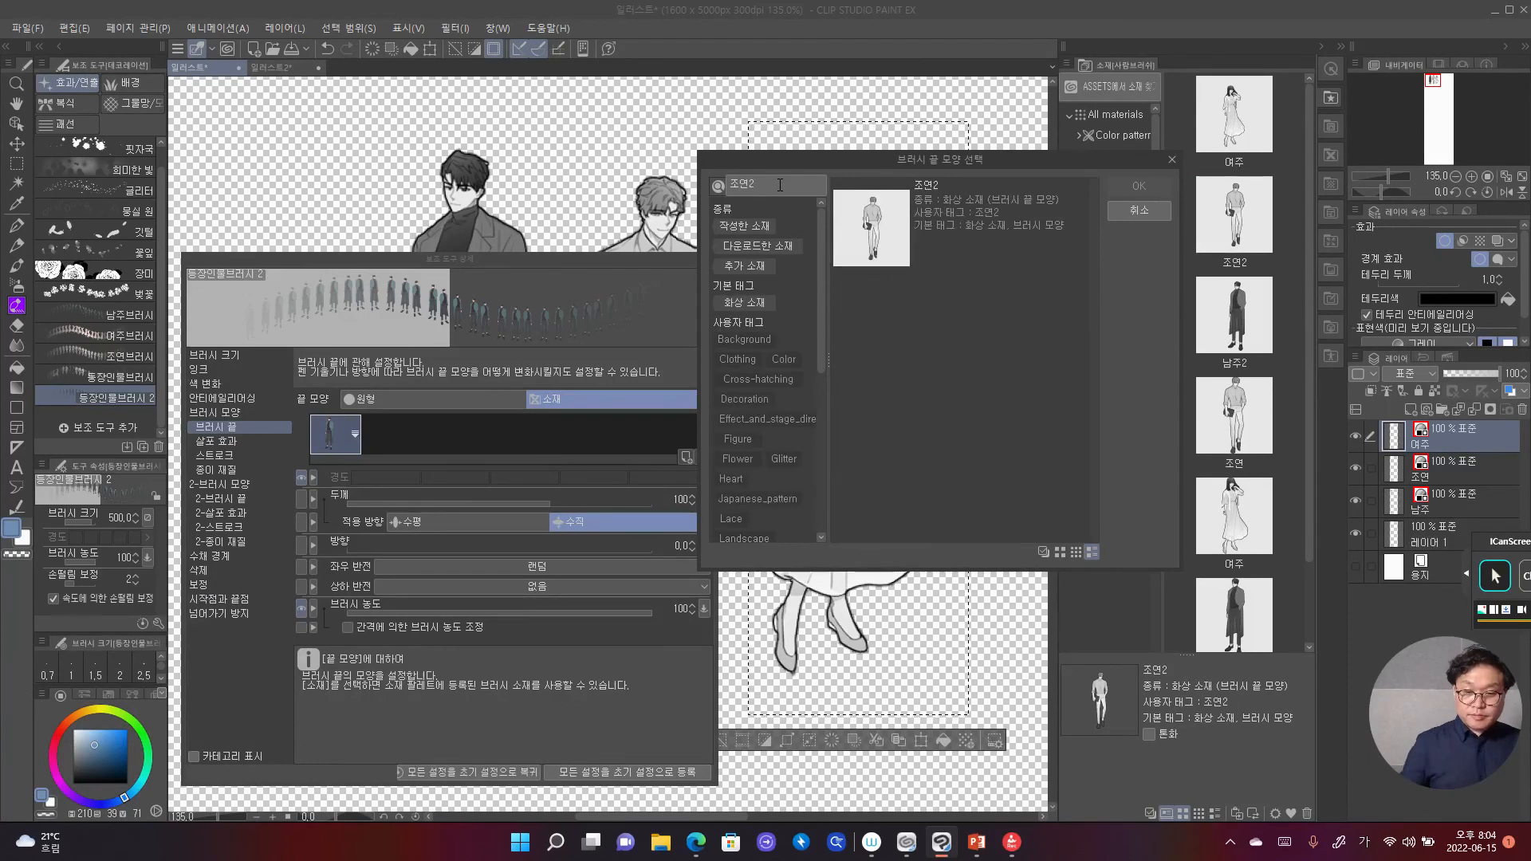
left_click(1021, 248)
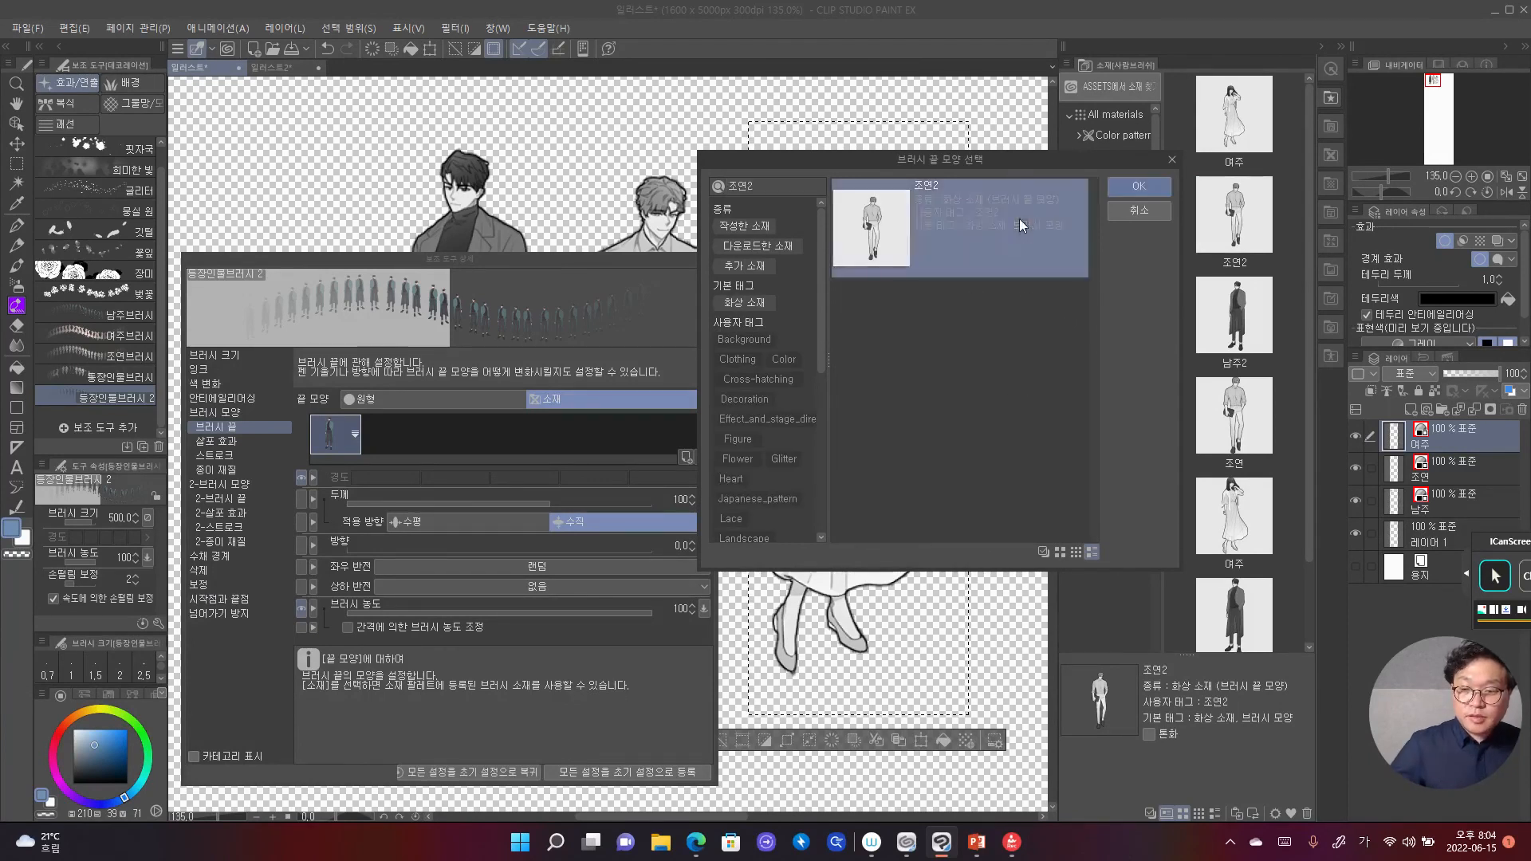
left_click(1120, 185)
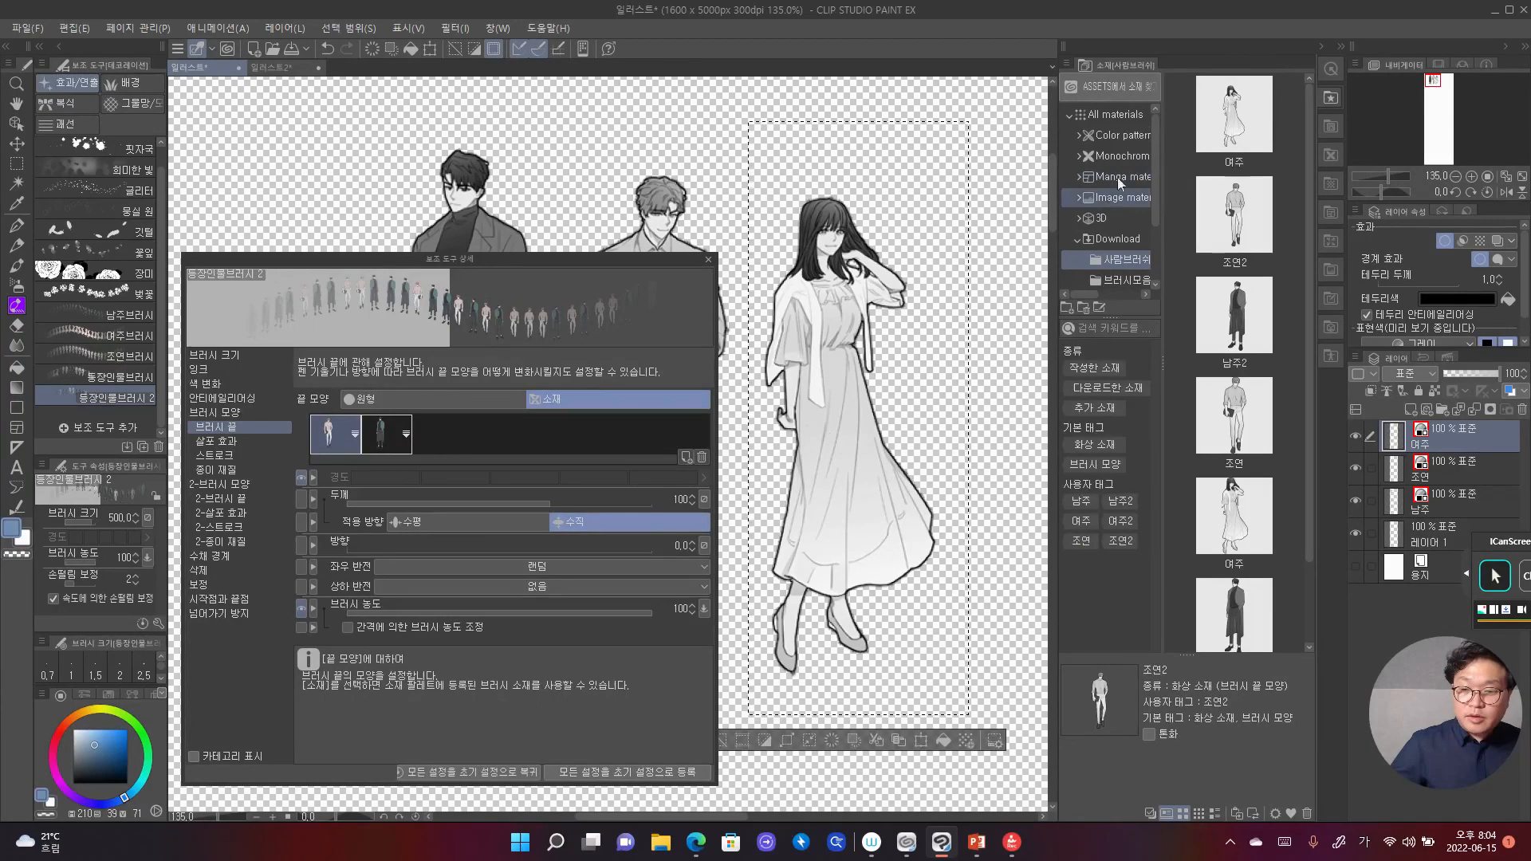
Step: Add the 여주 material tagged 여주2 as a third brush tip, and close the detailed sub tool settings
left_click(685, 458)
left_click(768, 190)
type("여주")
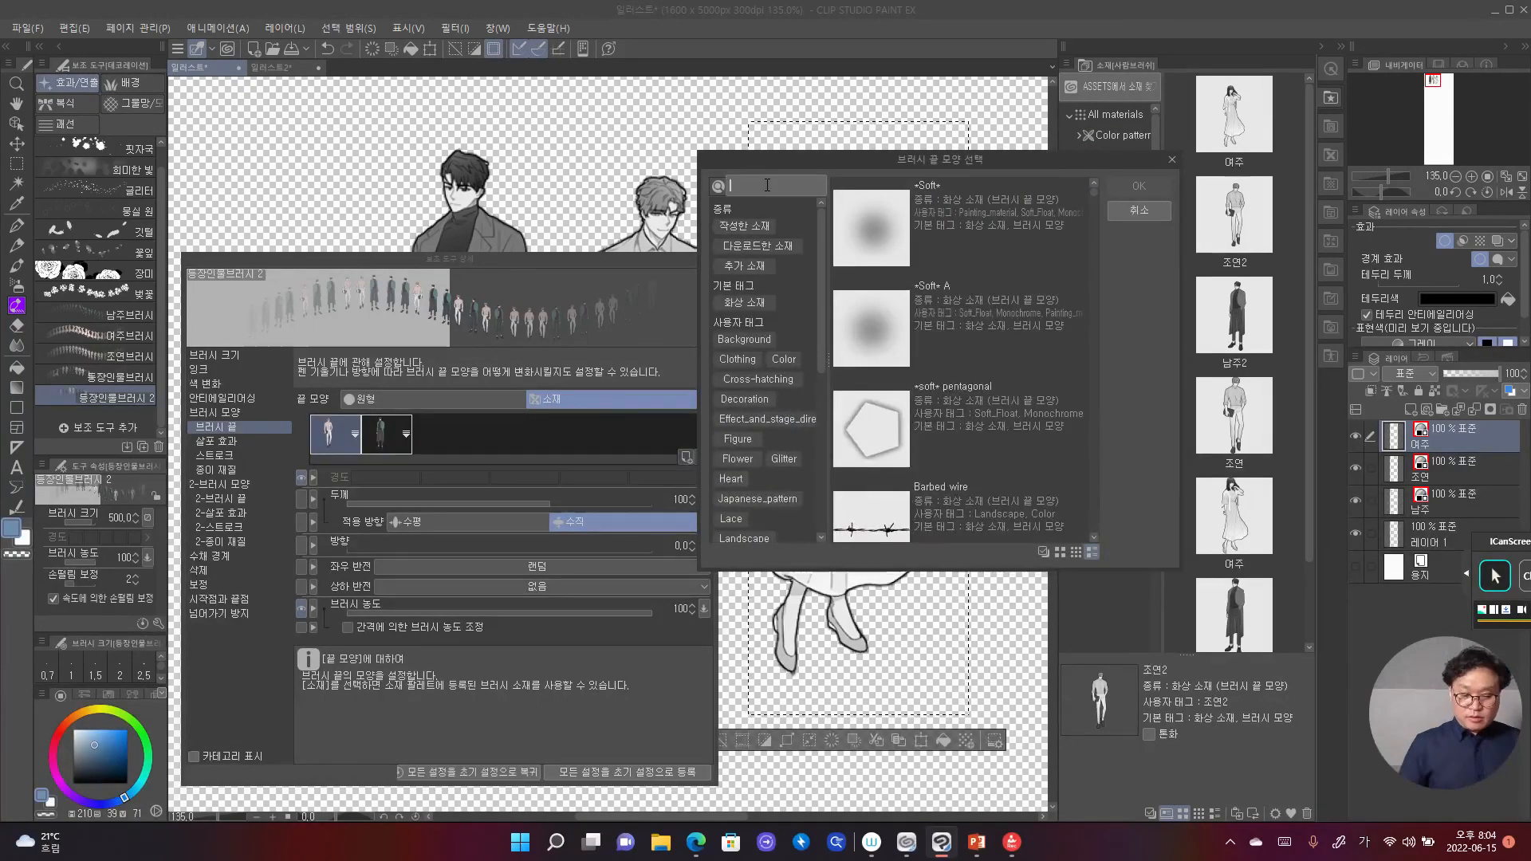
type("2")
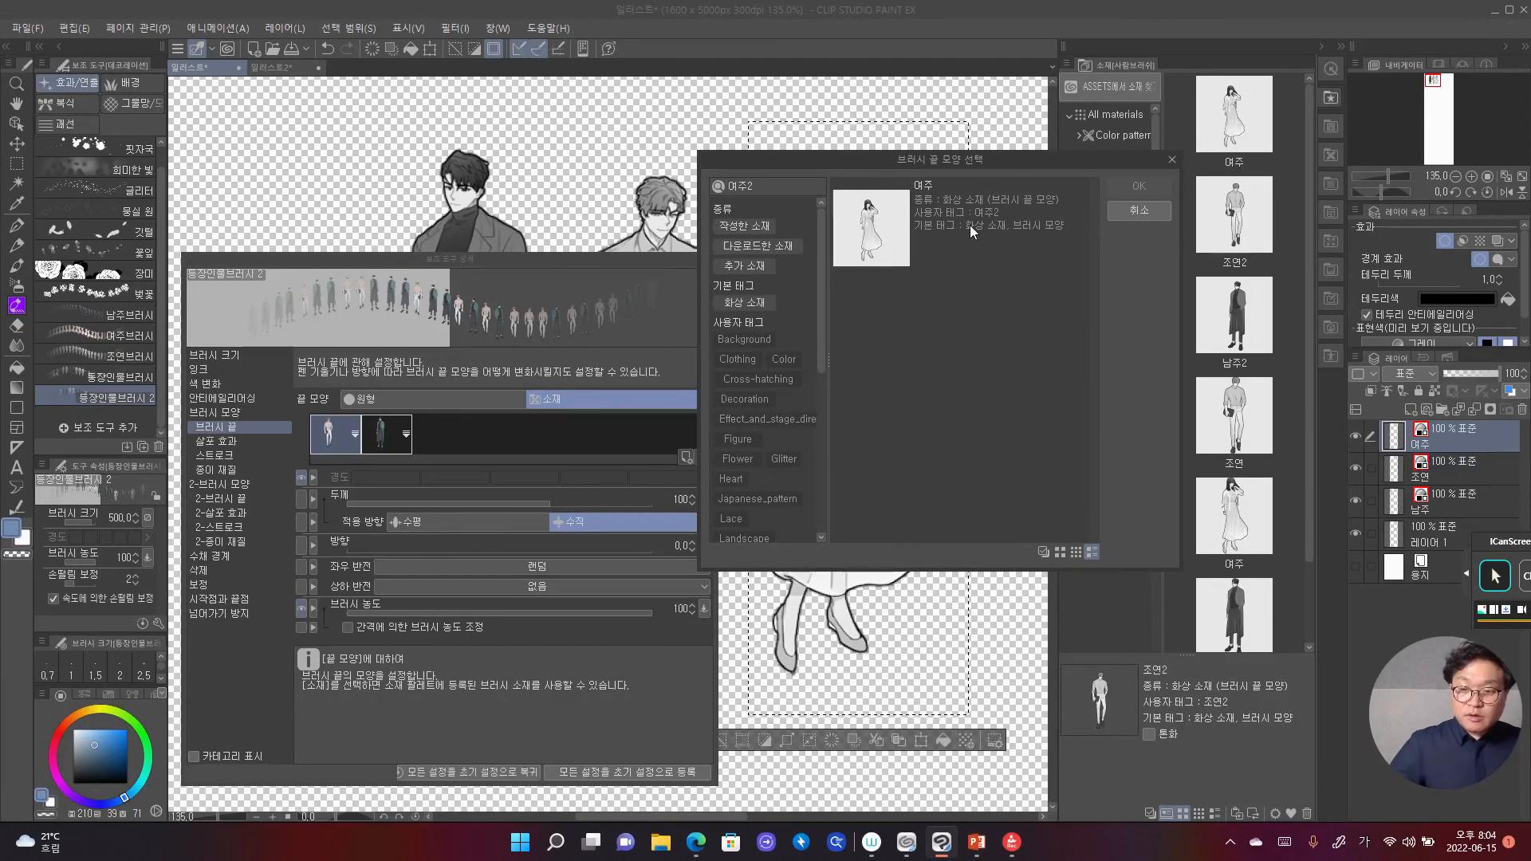
left_click(1036, 194)
left_click(1125, 185)
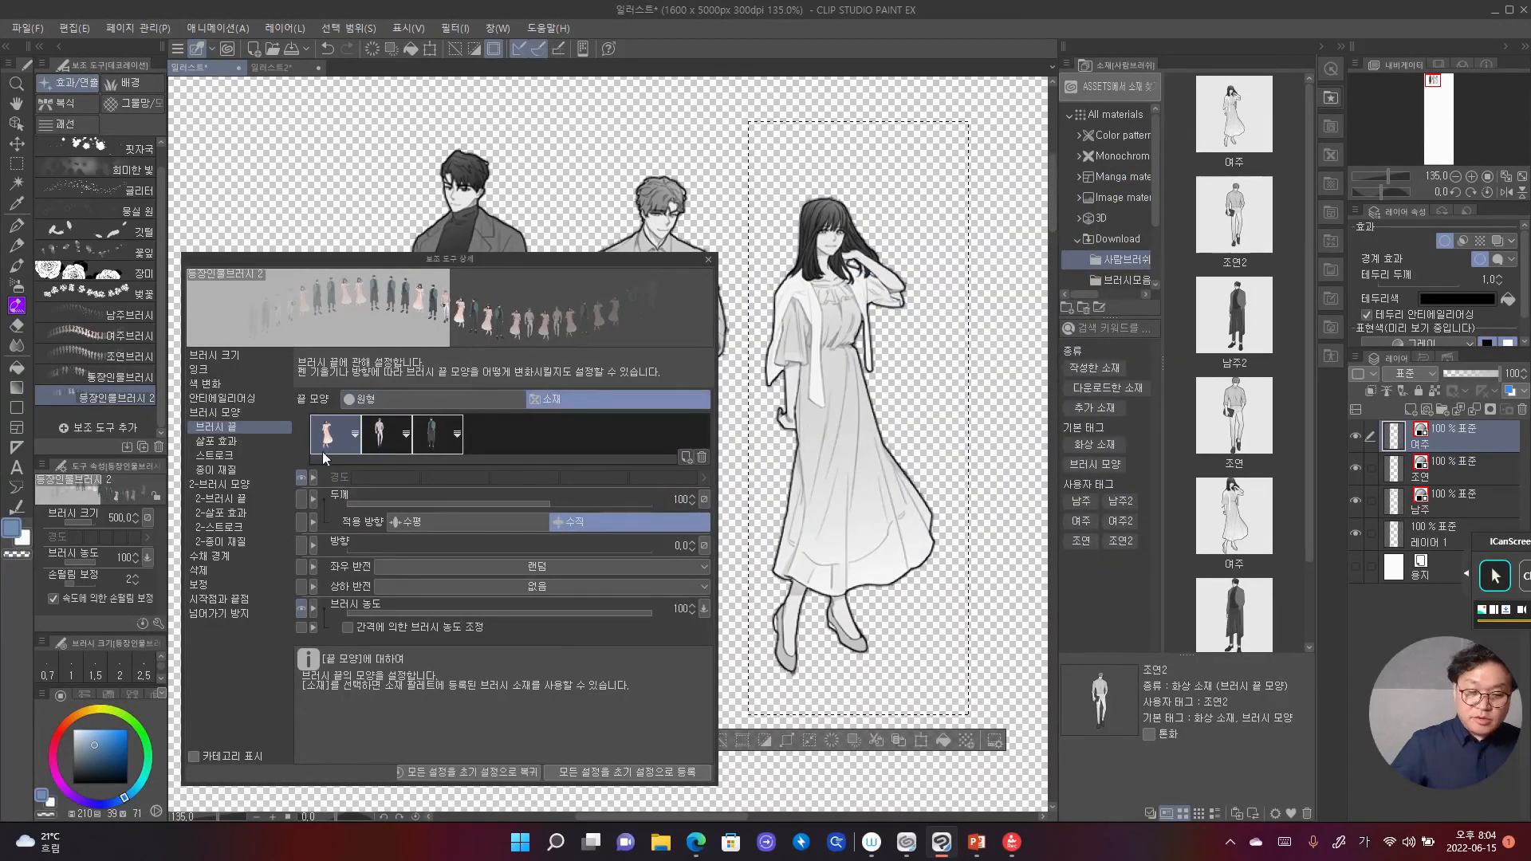
left_click(707, 260)
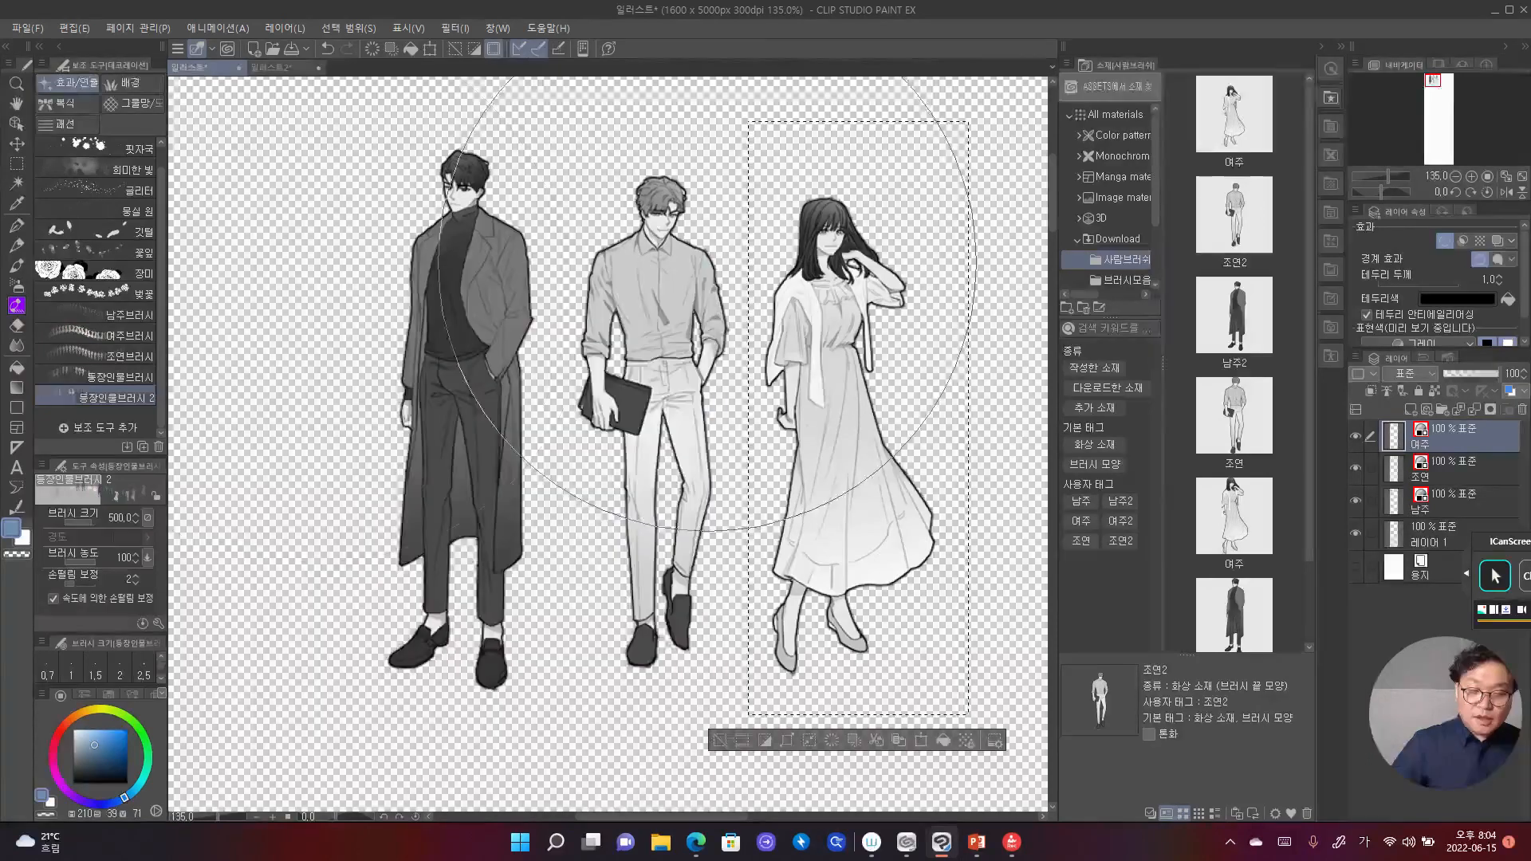
Step: In the 일러스트2 canvas, paint rows of random characters across the top and over the existing figures with 등장인물브러시 2
left_click(275, 67)
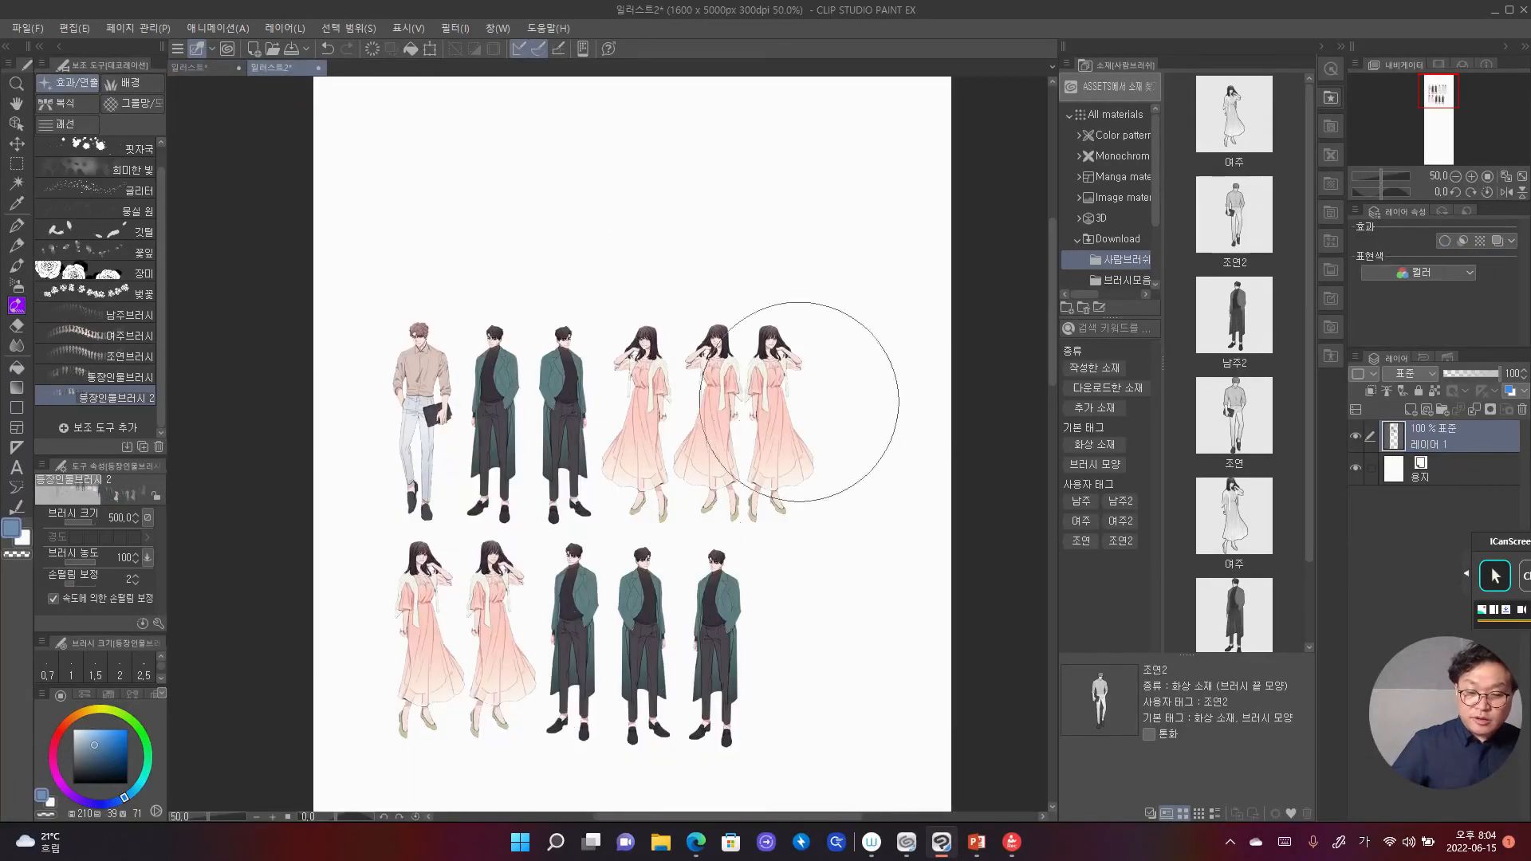
left_click(128, 380)
left_click(129, 399)
left_click_drag(420, 174, 897, 175)
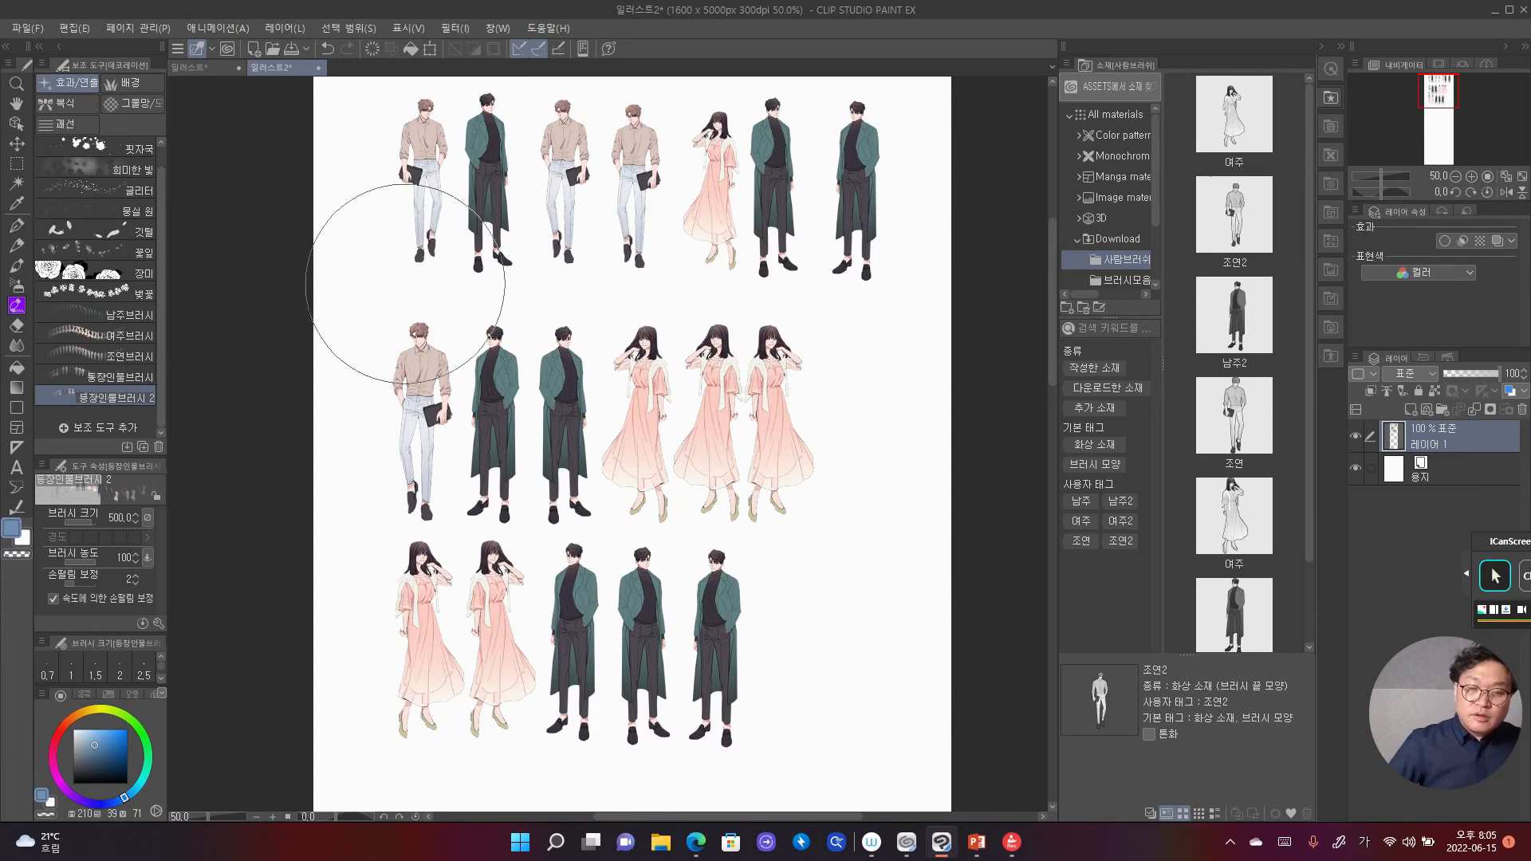
mouse_move(529, 323)
left_mouse_down()
mouse_move(837, 327)
mouse_move(358, 513)
mouse_move(837, 506)
mouse_move(484, 676)
mouse_move(751, 649)
mouse_move(813, 667)
left_mouse_up()
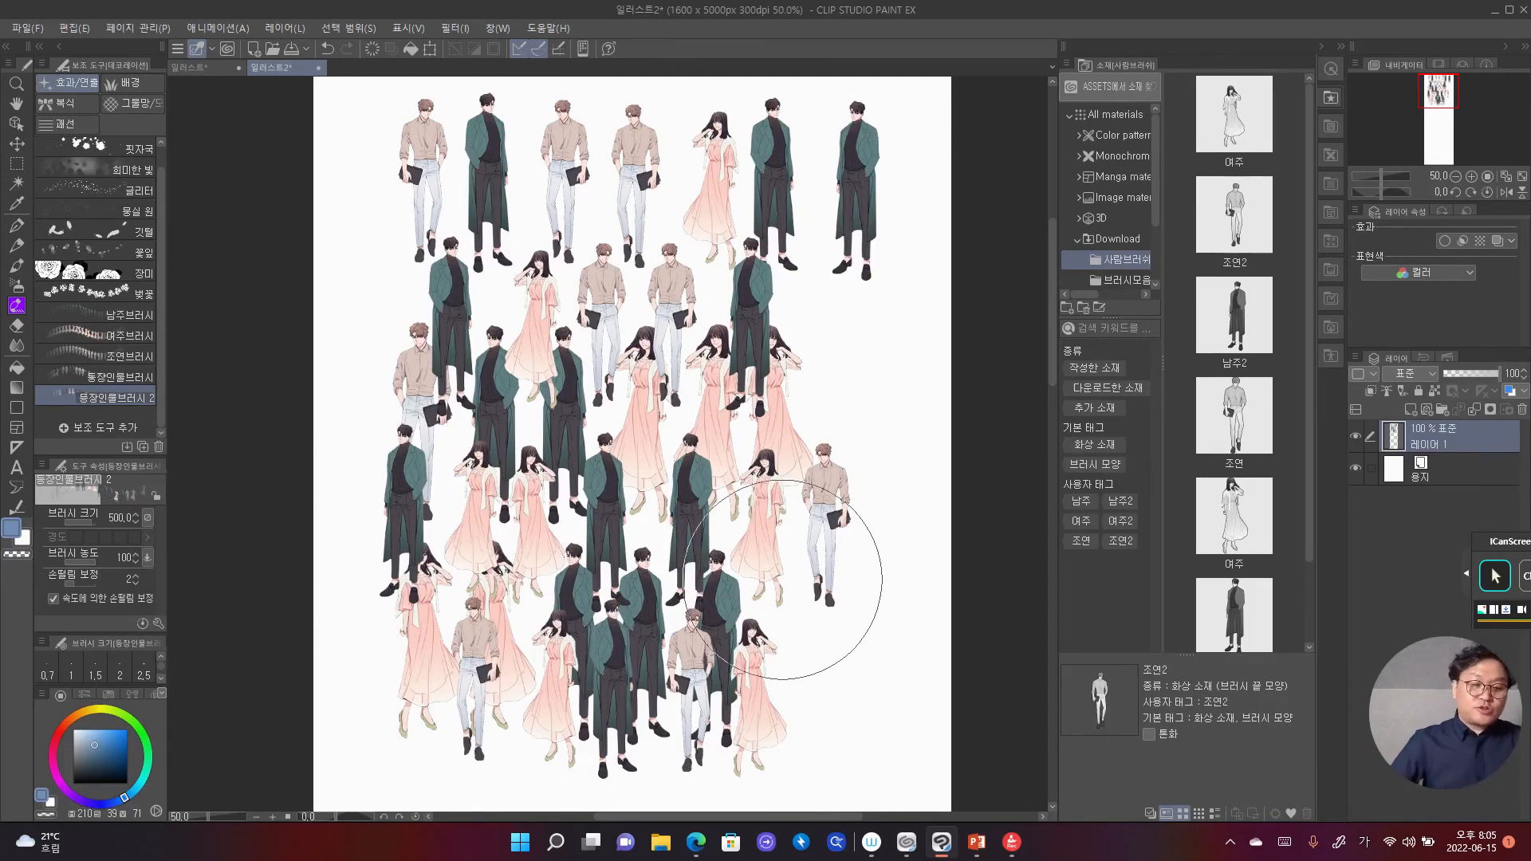
left_click_drag(783, 578, 809, 336)
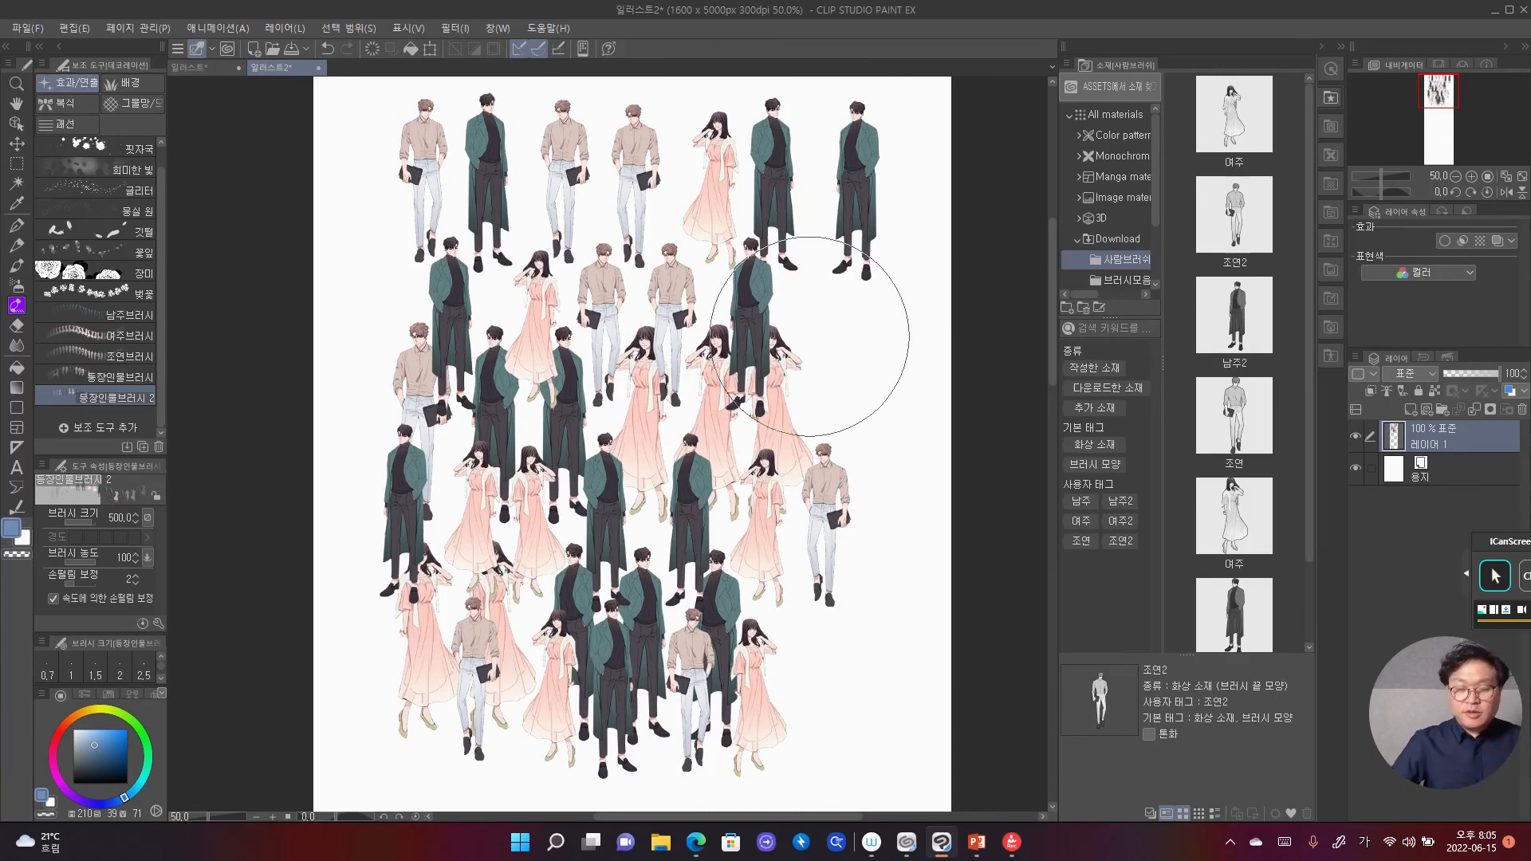
left_click_drag(1412, 655, 1251, 667)
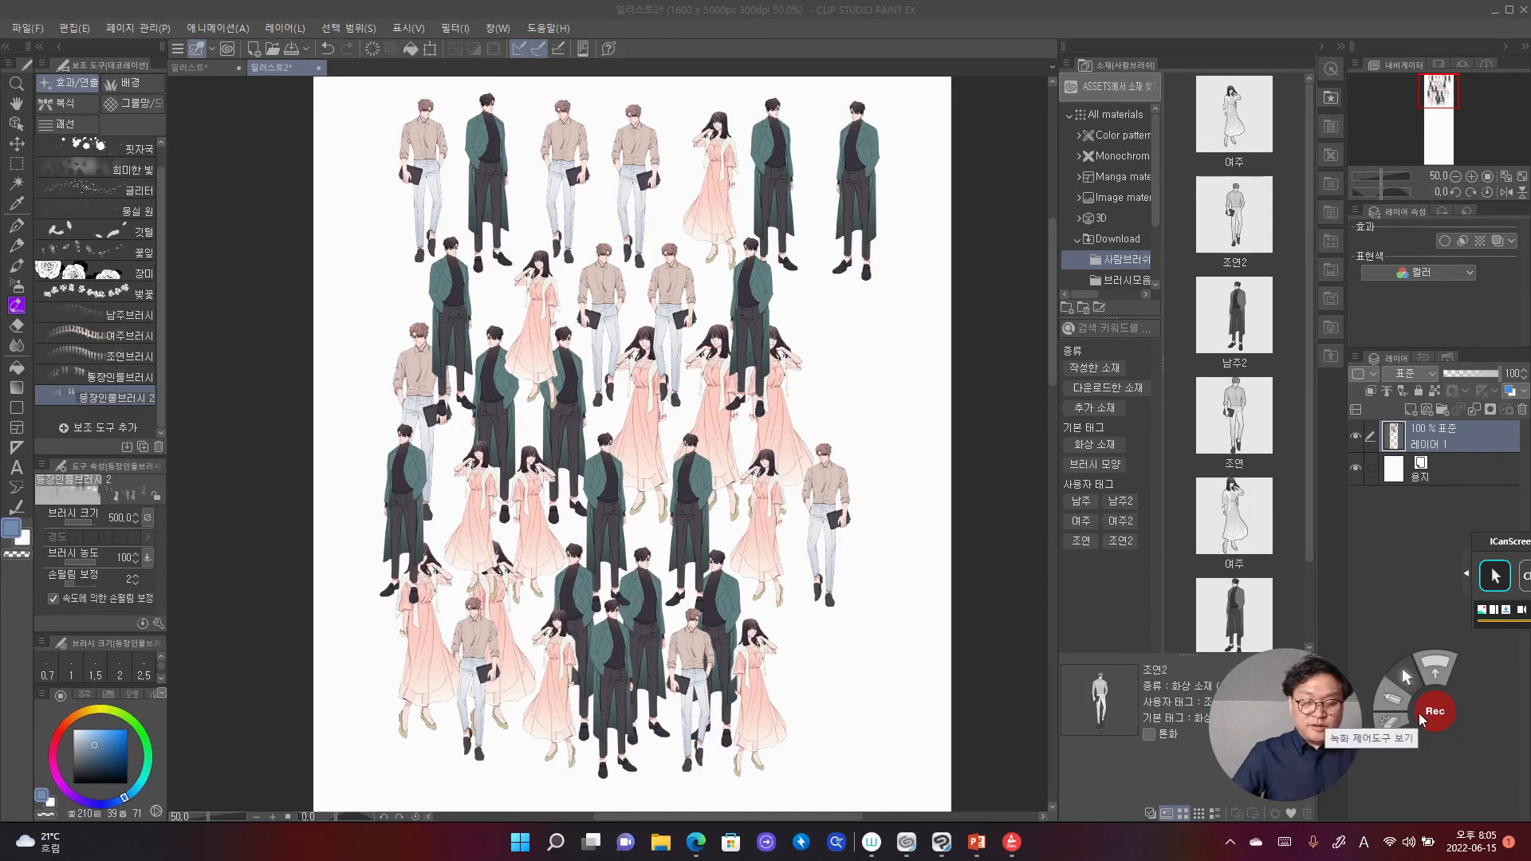